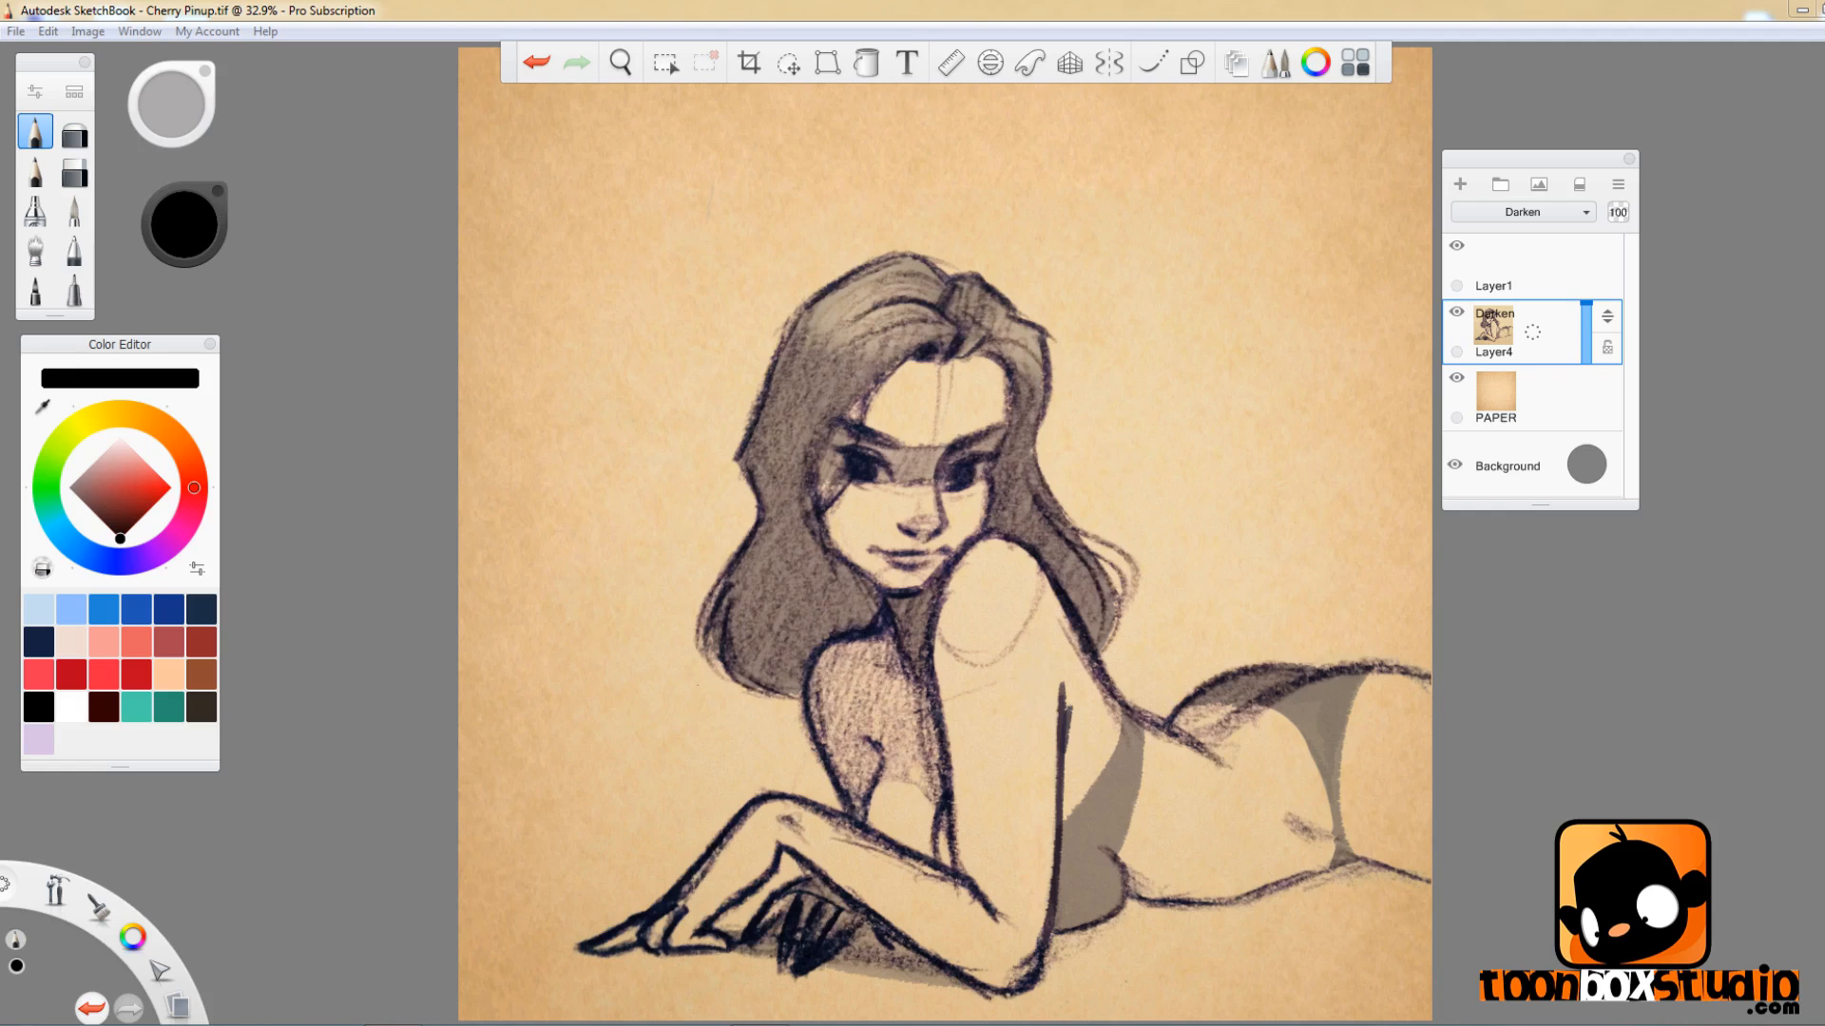
- Lower the opacity of the sketch layer, Layer4, to 48 and make Layer1 the active layer
{"action": "left_click_drag", "start_coordinate": [1585, 305], "coordinate": [1585, 335]}
{"action": "left_click", "coordinate": [1601, 276]}
{"action": "scroll", "coordinate": [976, 433], "scroll_direction": "up", "scroll_amount": 5}
{"action": "mouse_move", "coordinate": [1275, 373]}
{"action": "left_mouse_down"}
{"action": "mouse_move", "coordinate": [1184, 526]}
{"action": "mouse_move", "coordinate": [1159, 633]}
{"action": "left_mouse_up"}
{"action": "key", "text": "ctrl+z"}
{"action": "key", "text": "ctrl+z"}
- Ink the upper and lower lid lines of both eyes in black over the sketch
{"action": "mouse_move", "coordinate": [912, 505]}
{"action": "left_mouse_down"}
{"action": "mouse_move", "coordinate": [1017, 479]}
{"action": "mouse_move", "coordinate": [898, 533]}
{"action": "mouse_move", "coordinate": [920, 549]}
{"action": "mouse_move", "coordinate": [977, 524]}
{"action": "left_mouse_up"}
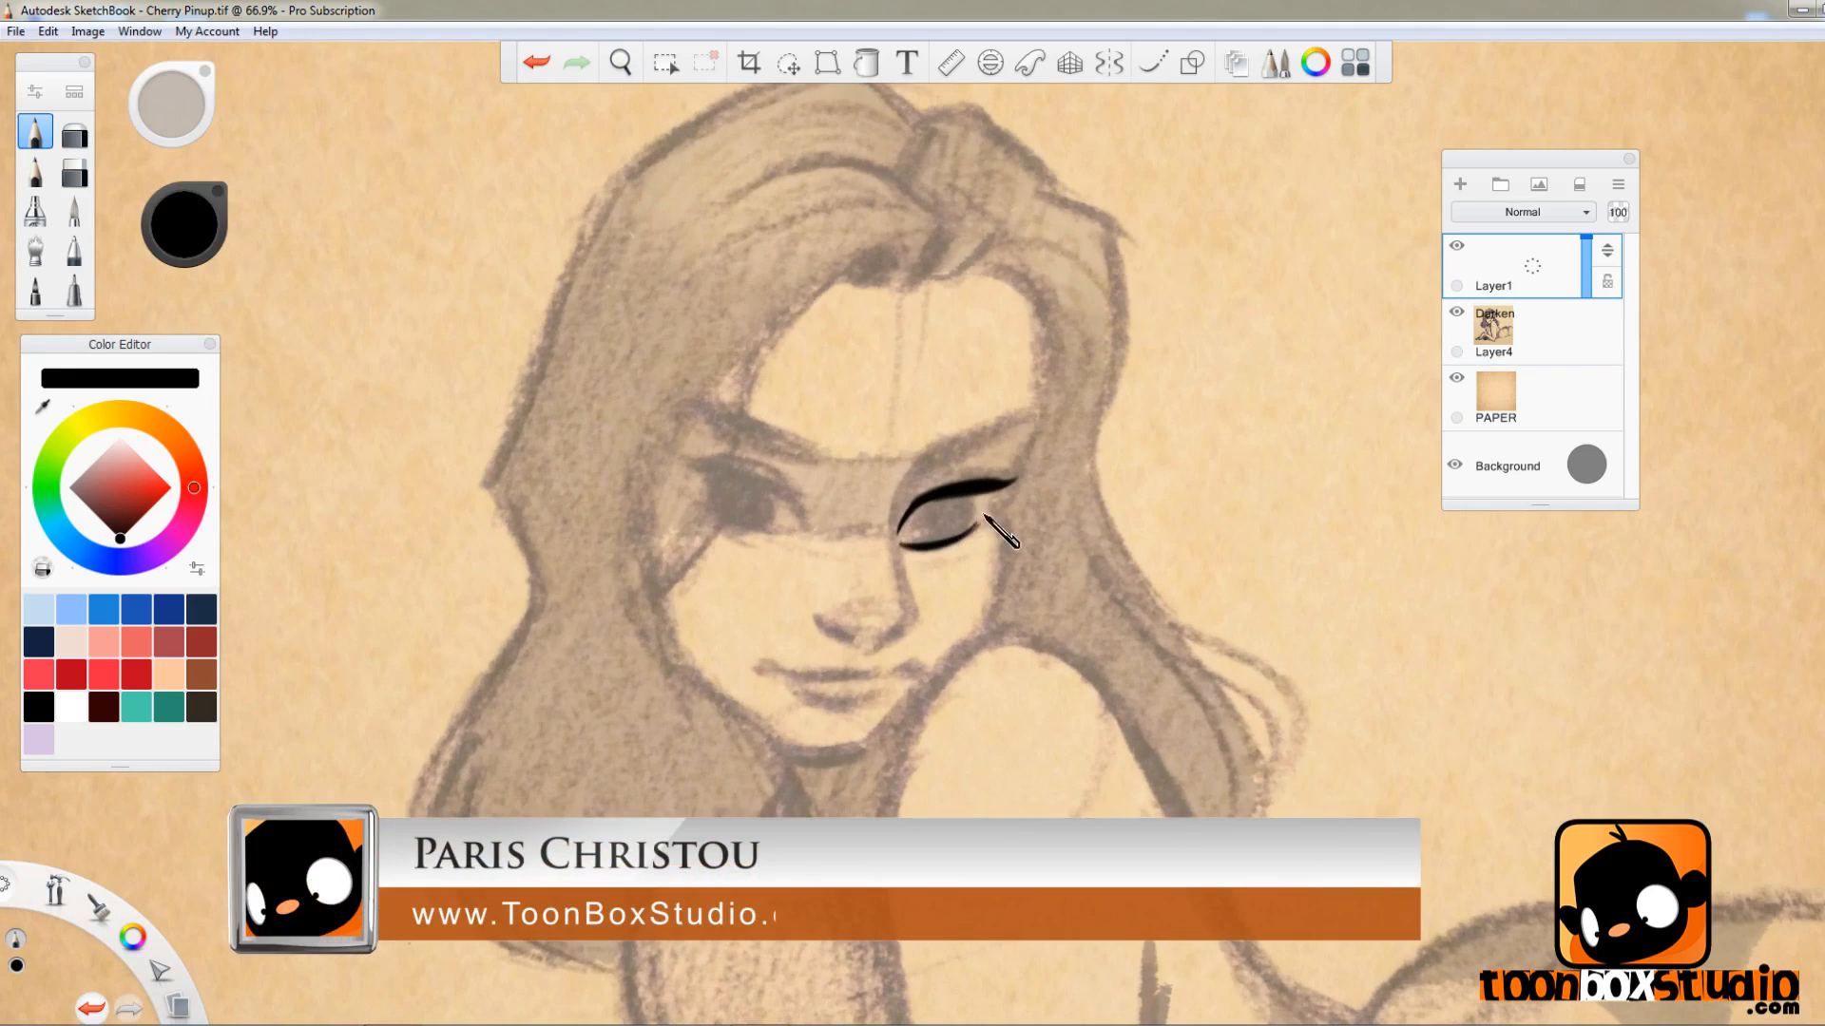
{"action": "scroll", "coordinate": [989, 551], "scroll_direction": "down", "scroll_amount": 3}
{"action": "left_click_drag", "start_coordinate": [781, 436], "coordinate": [867, 480]}
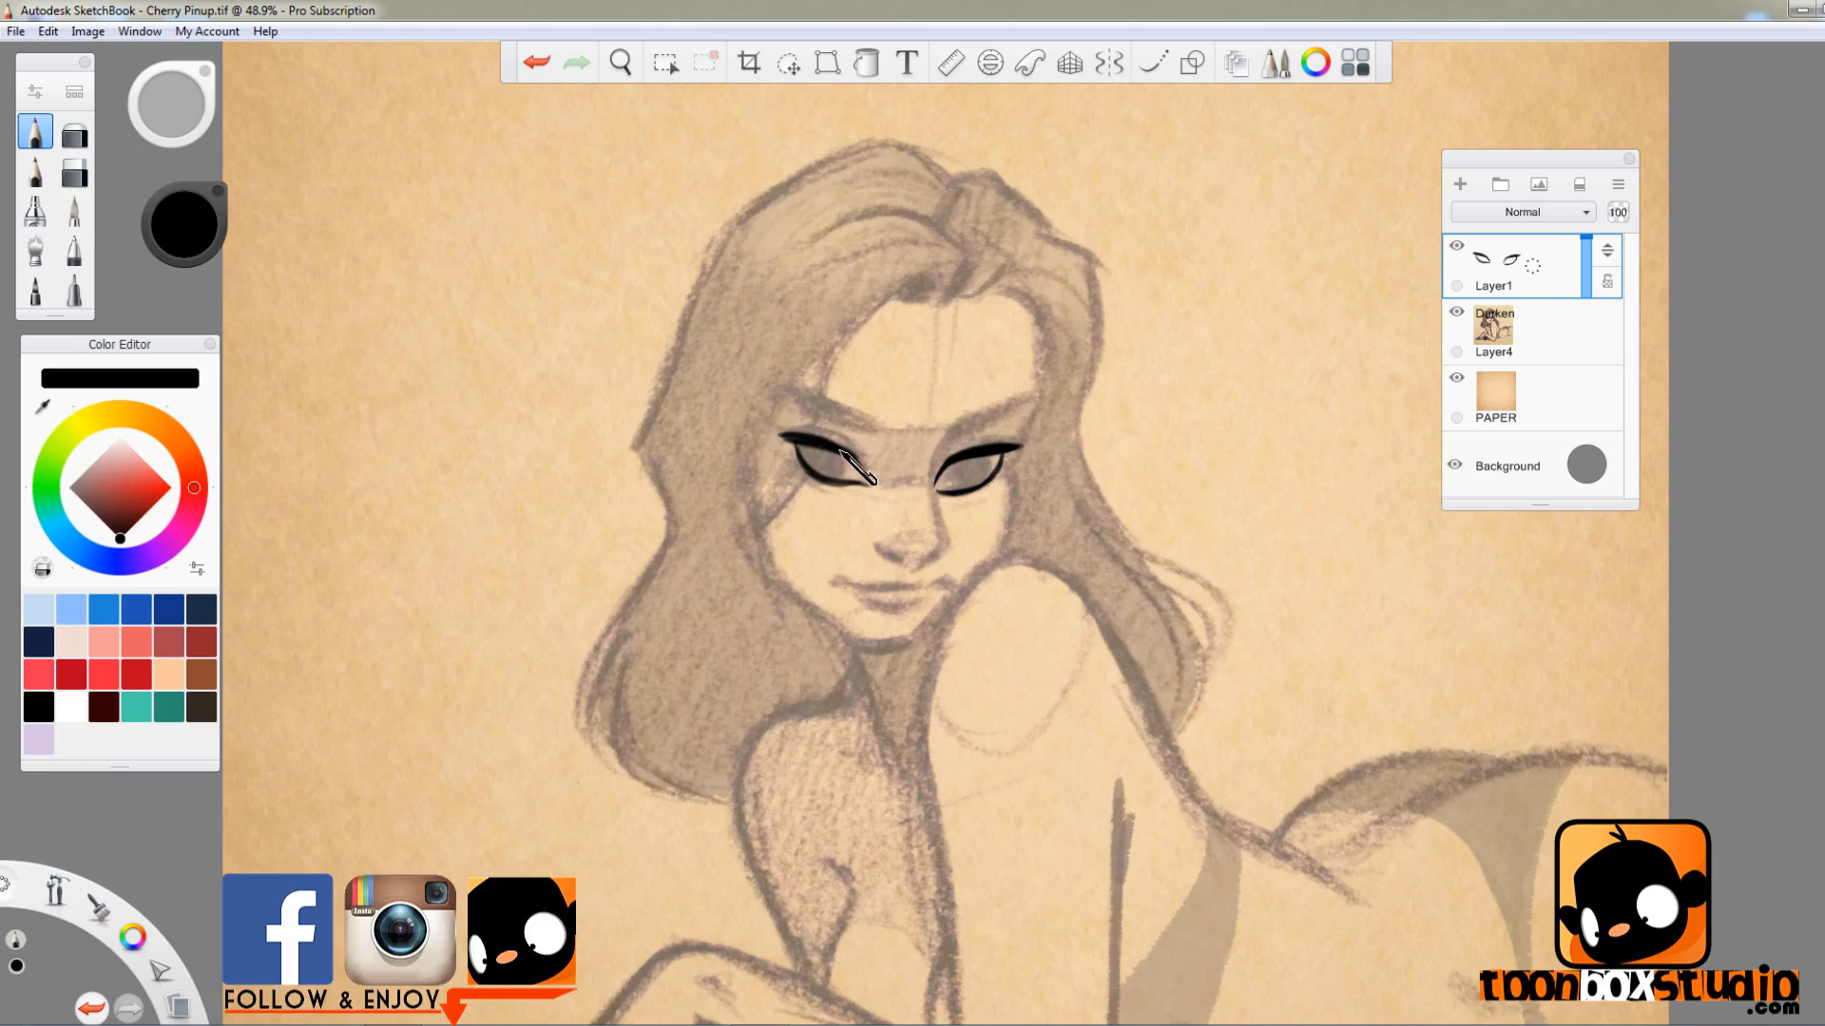
- Ink both eyebrows and the lips in black, cleaning up the edge of the mouth
{"action": "left_click_drag", "start_coordinate": [980, 416], "coordinate": [1007, 400]}
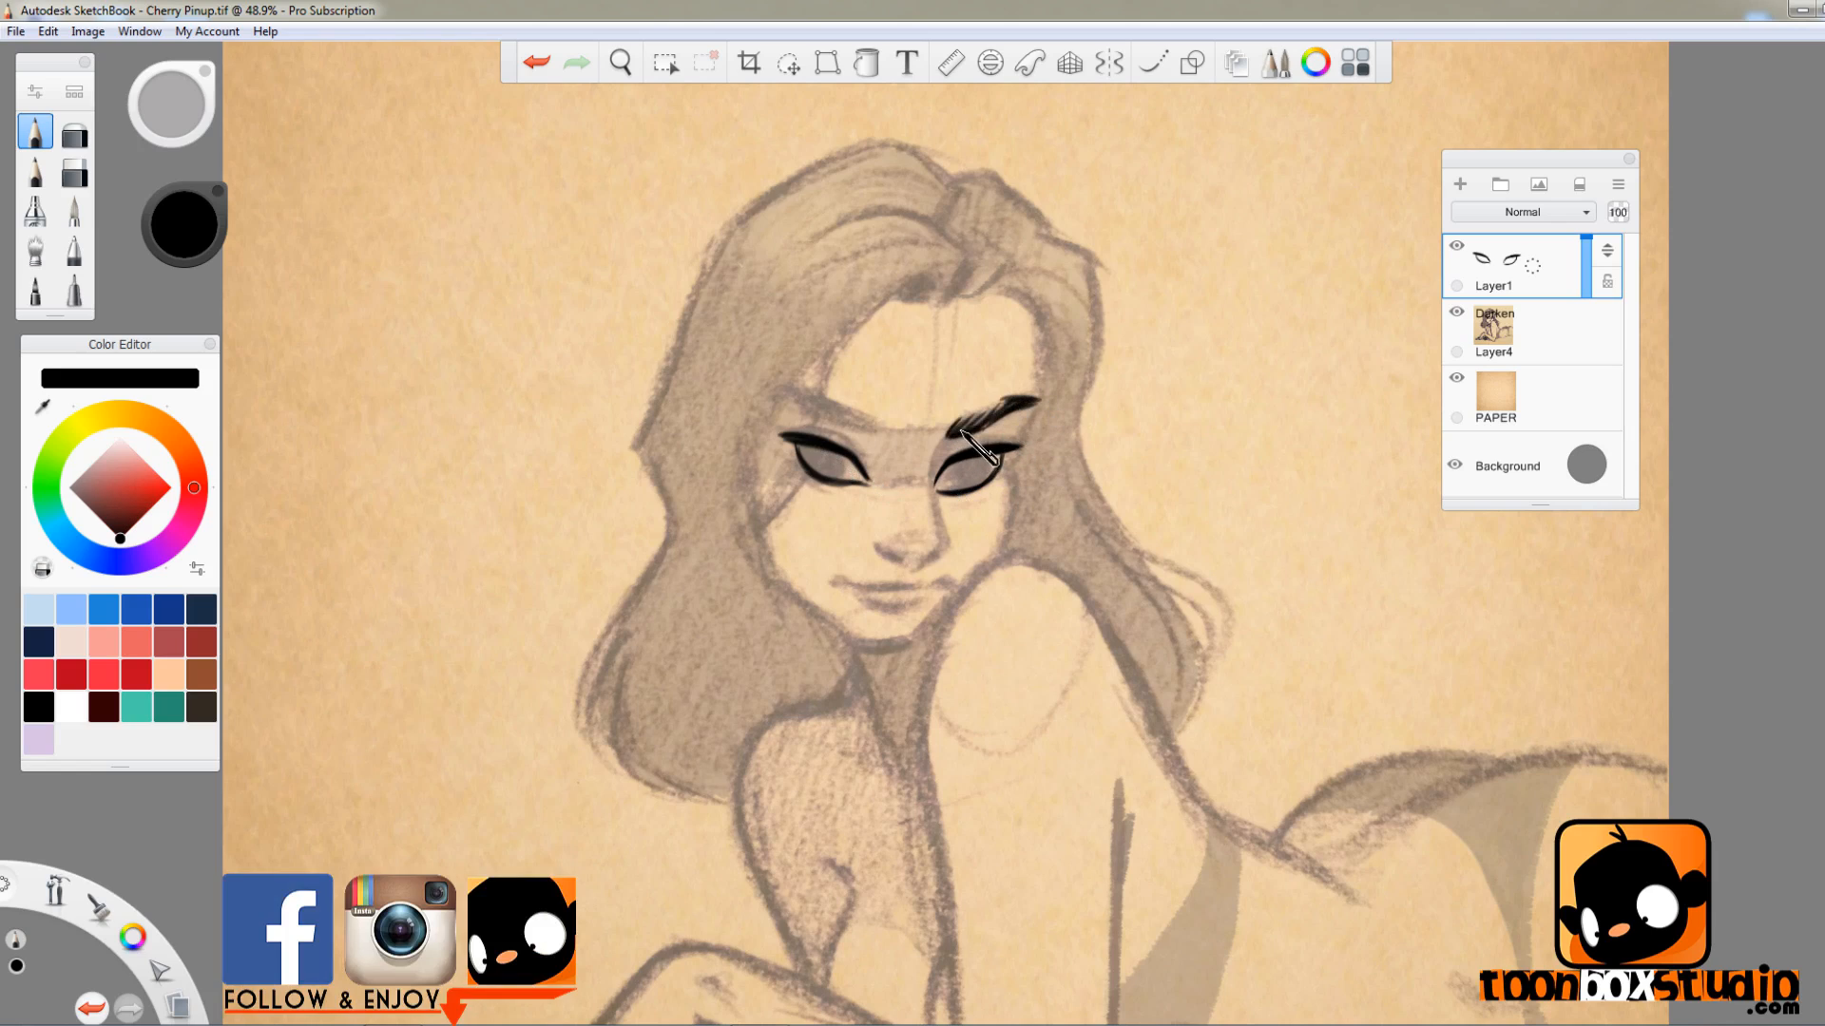
{"action": "mouse_move", "coordinate": [898, 439]}
{"action": "left_mouse_down"}
{"action": "mouse_move", "coordinate": [821, 413]}
{"action": "mouse_move", "coordinate": [884, 423]}
{"action": "left_mouse_up"}
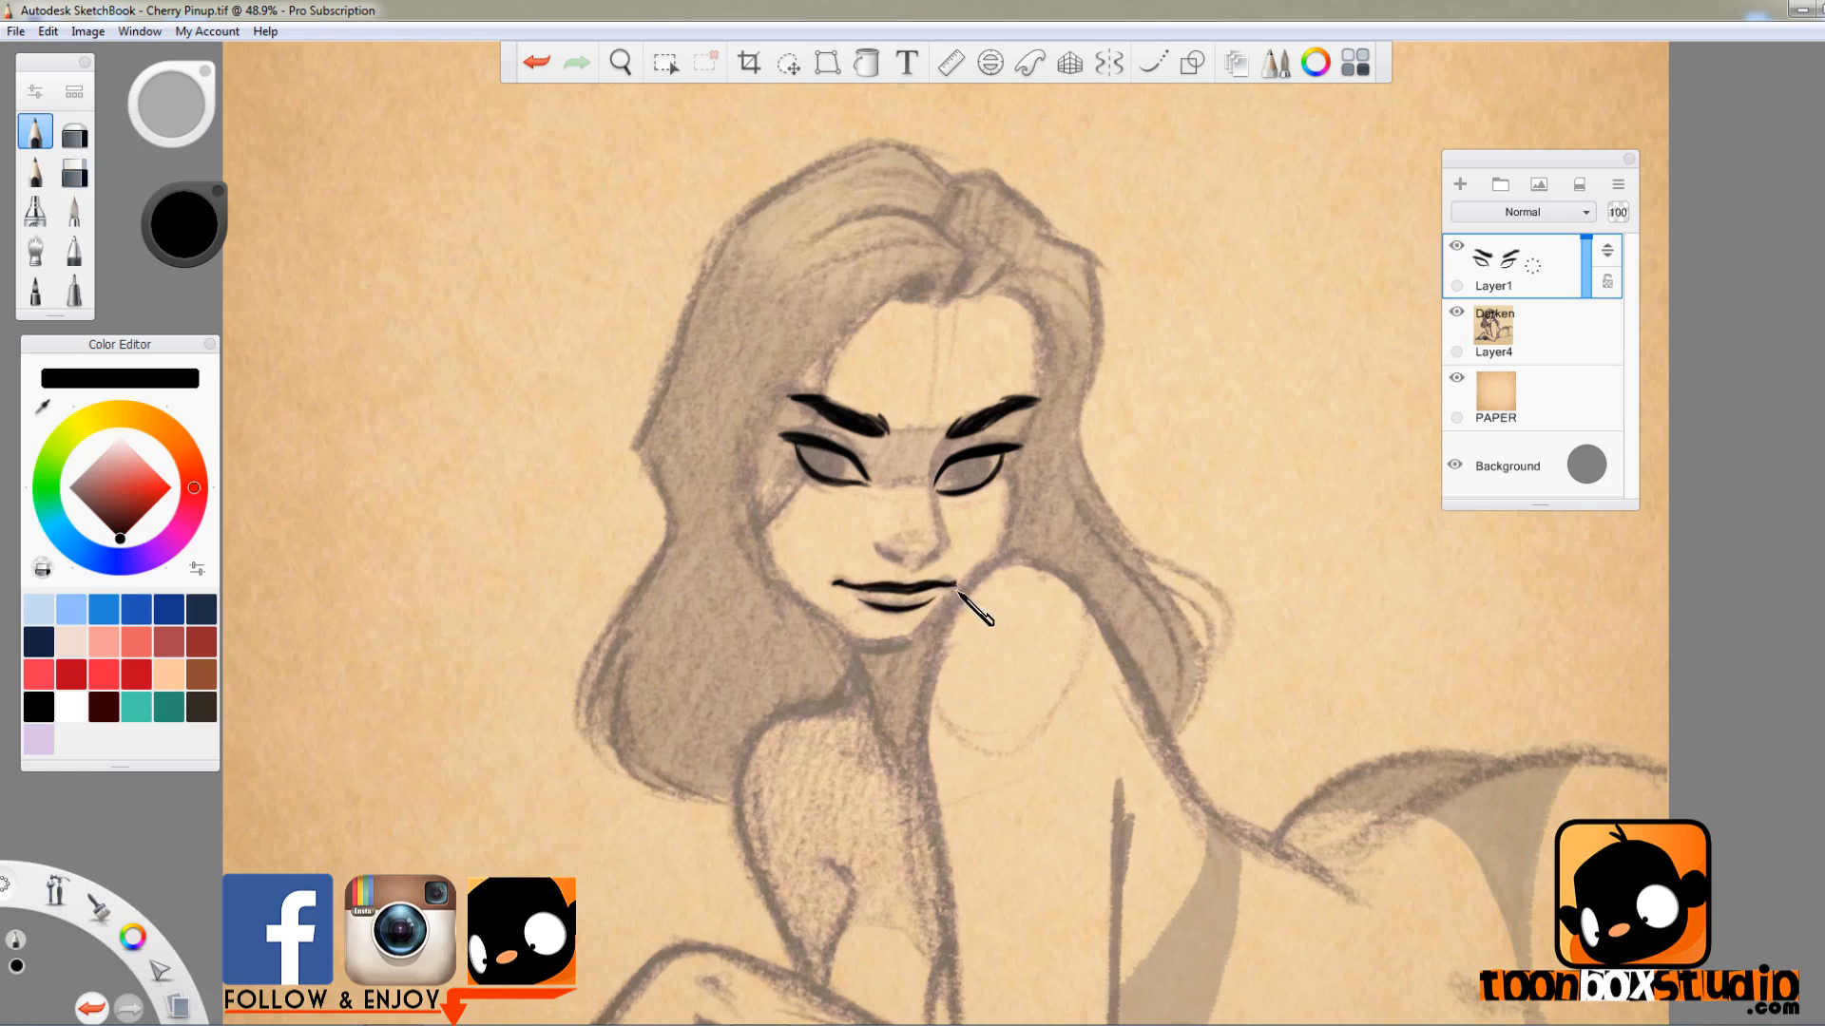
{"action": "key", "text": "e"}
{"action": "left_click_drag", "start_coordinate": [943, 595], "coordinate": [927, 611]}
{"action": "key", "text": "b"}
- Add a new layer directly above the sketch layer, Layer4, and paint the irises of both eyes black
{"action": "left_click", "coordinate": [1511, 328]}
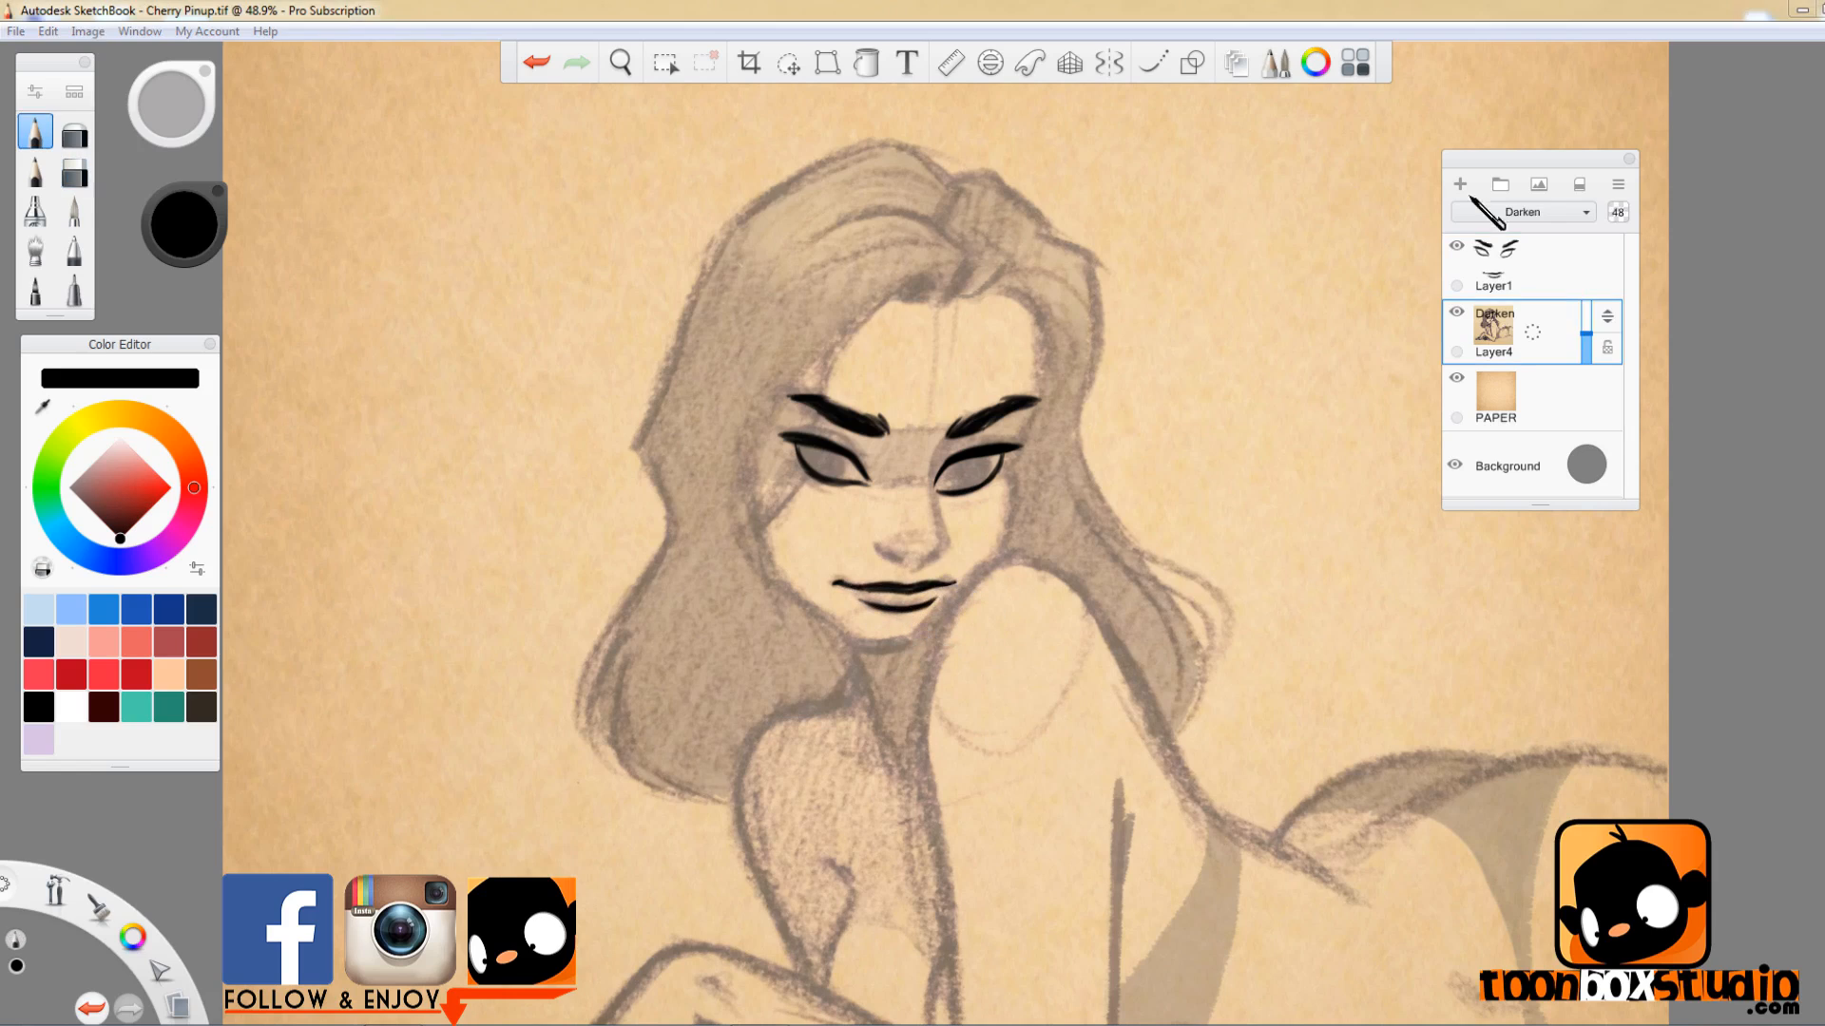
{"action": "left_click", "coordinate": [1461, 185]}
{"action": "left_click_drag", "start_coordinate": [956, 473], "coordinate": [948, 479]}
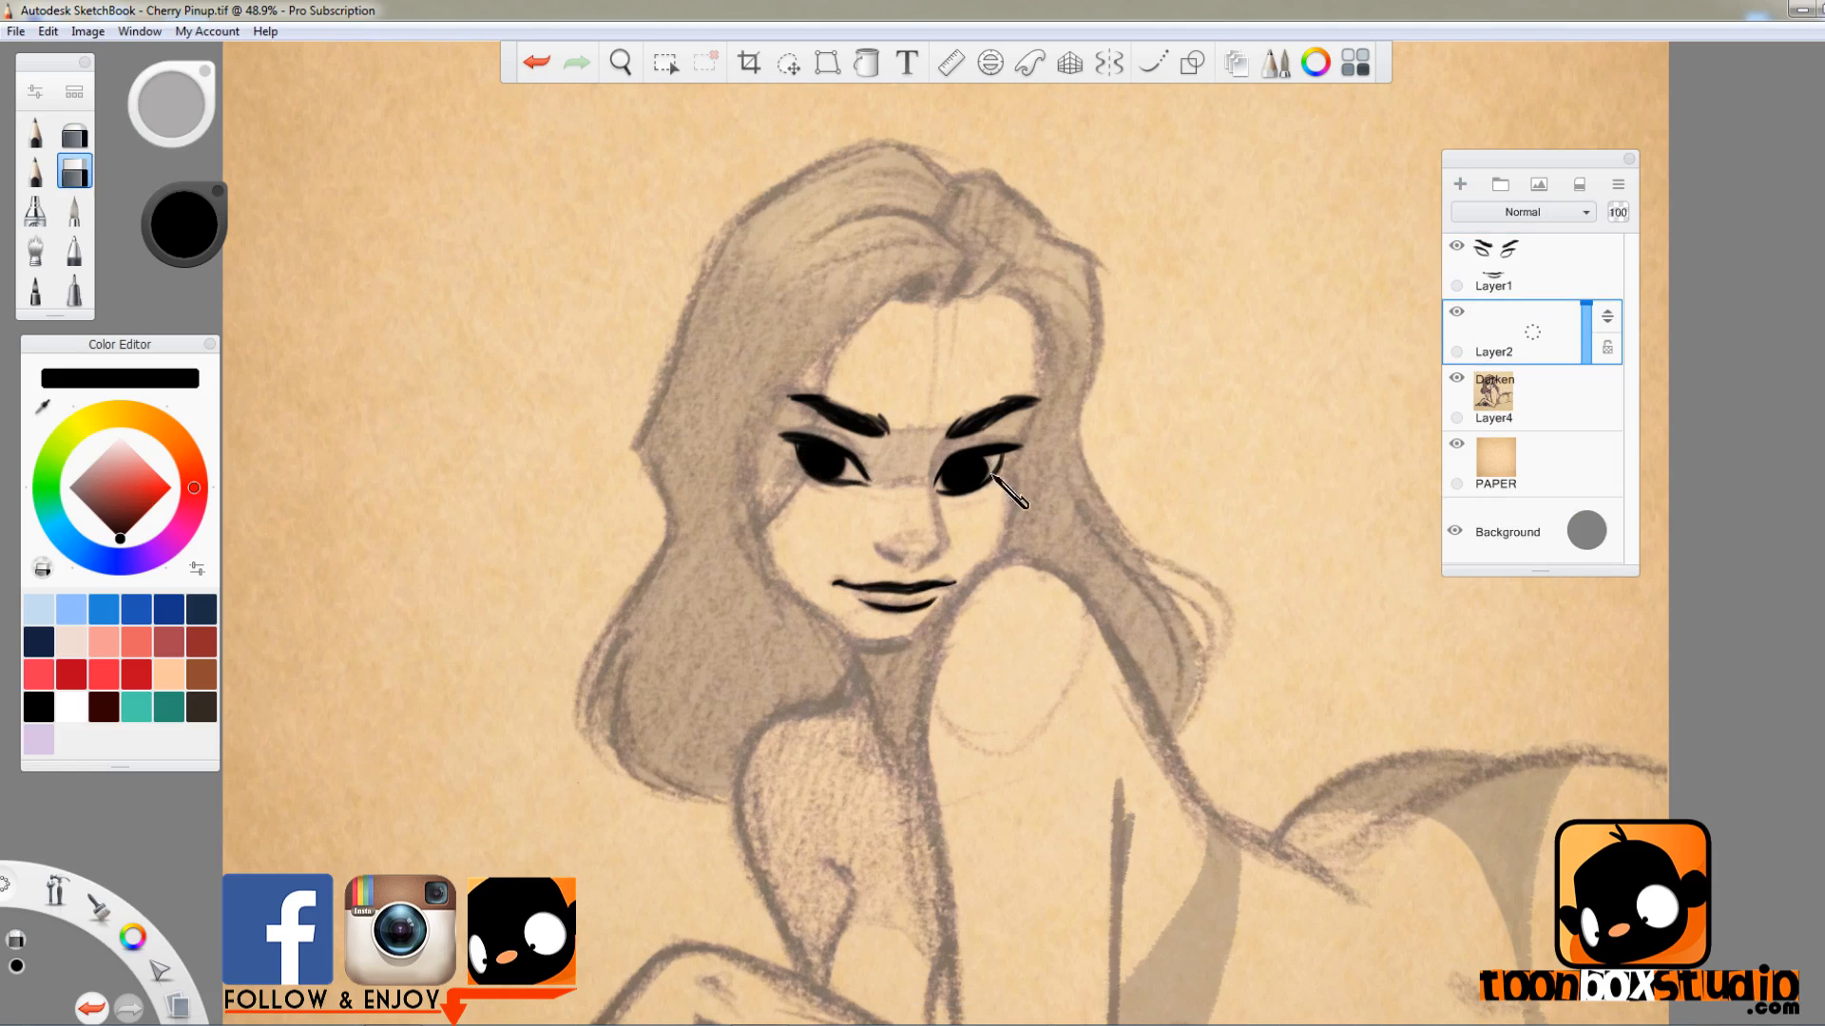
{"action": "left_click", "coordinate": [798, 76]}
{"action": "key", "text": "b"}
{"action": "left_click_drag", "start_coordinate": [1000, 542], "coordinate": [999, 707]}
{"action": "key", "text": "v"}
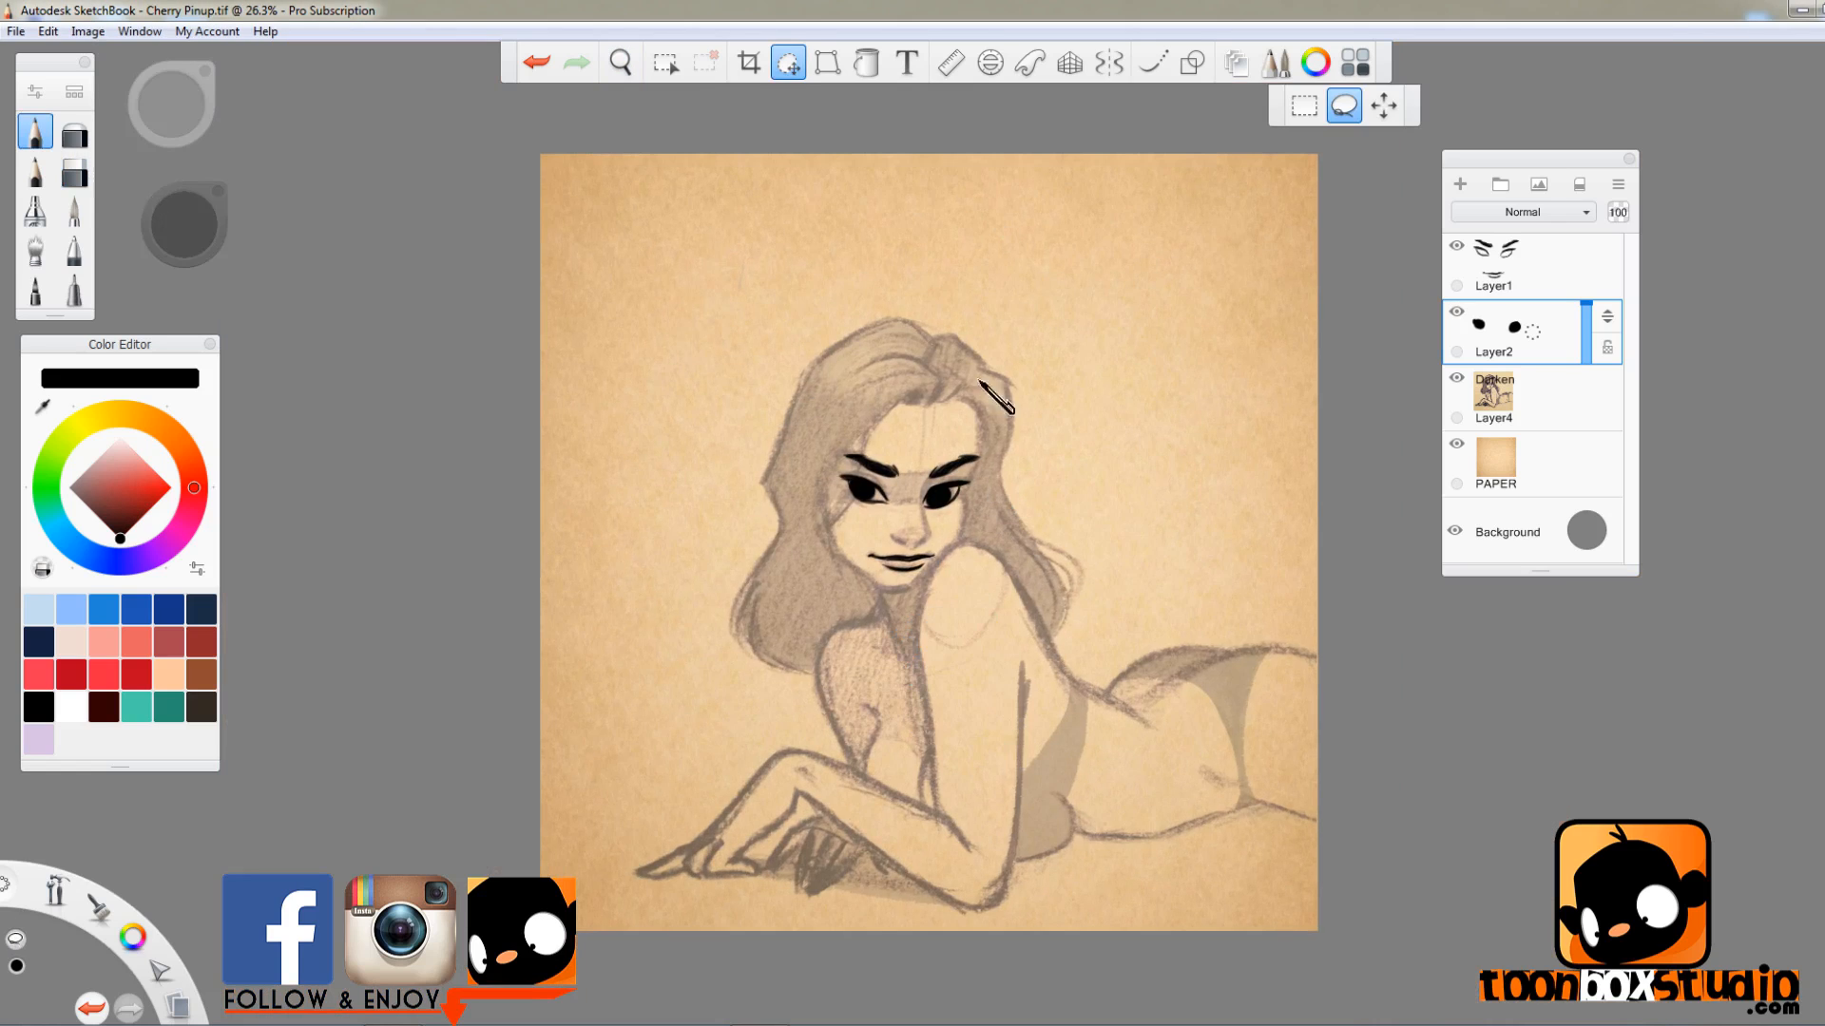
{"action": "key", "text": "8"}
{"action": "key", "text": "b"}
{"action": "key", "text": "e"}
{"action": "mouse_move", "coordinate": [964, 581]}
{"action": "left_mouse_down"}
{"action": "mouse_move", "coordinate": [1051, 572]}
{"action": "mouse_move", "coordinate": [1063, 552]}
{"action": "left_mouse_up"}
{"action": "key", "text": "ctrl+c"}
{"action": "key", "text": "ctrl+v"}
{"action": "key", "text": "ctrl+e"}
- Lower the opacity of the iris layer, Layer2, and add a new layer above Layer1
{"action": "left_click_drag", "start_coordinate": [1587, 306], "coordinate": [1592, 324]}
{"action": "key", "text": "b"}
{"action": "left_click", "coordinate": [1502, 250]}
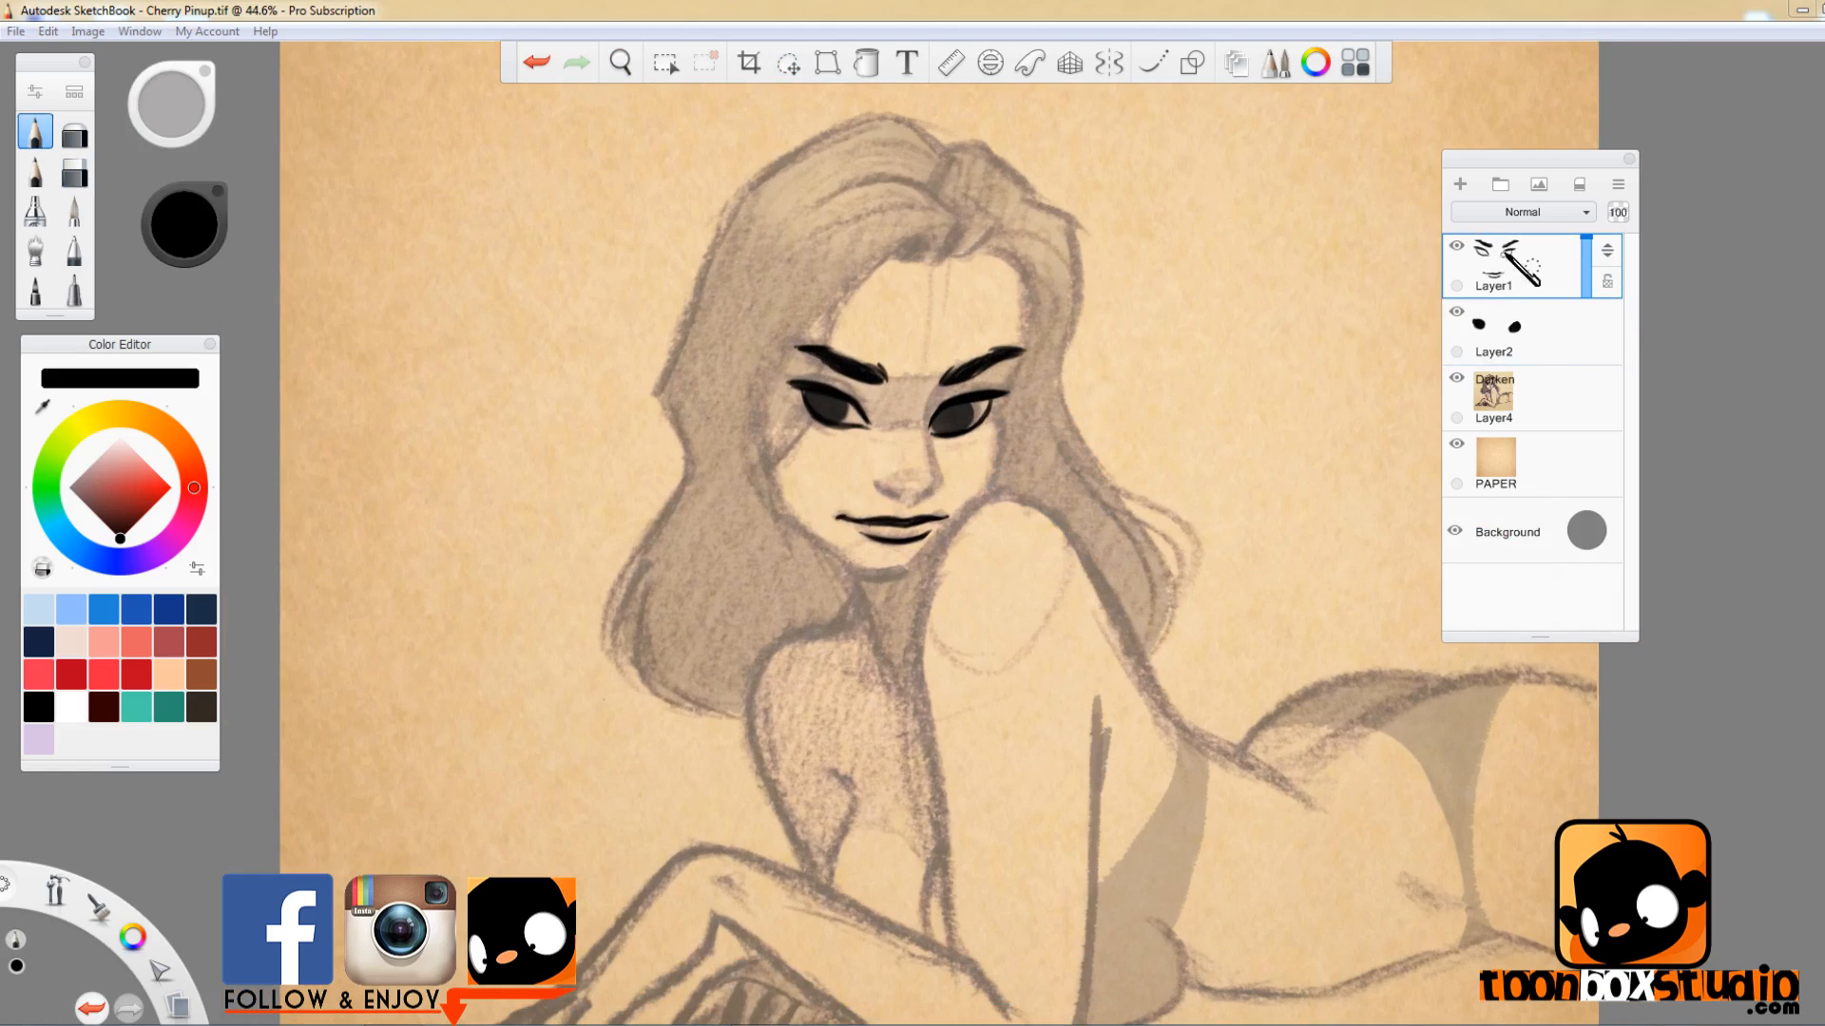
{"action": "key", "text": "ctrl+l"}
- Set the pencil size to about 12.8 and undo the trial strokes made with it
{"action": "left_click_drag", "start_coordinate": [1014, 358], "coordinate": [1064, 333]}
{"action": "left_click_drag", "start_coordinate": [1251, 302], "coordinate": [1136, 535]}
{"action": "key", "text": "e"}
{"action": "key", "text": "b"}
{"action": "key", "text": "ctrl+z"}
{"action": "left_click_drag", "start_coordinate": [1210, 396], "coordinate": [903, 684]}
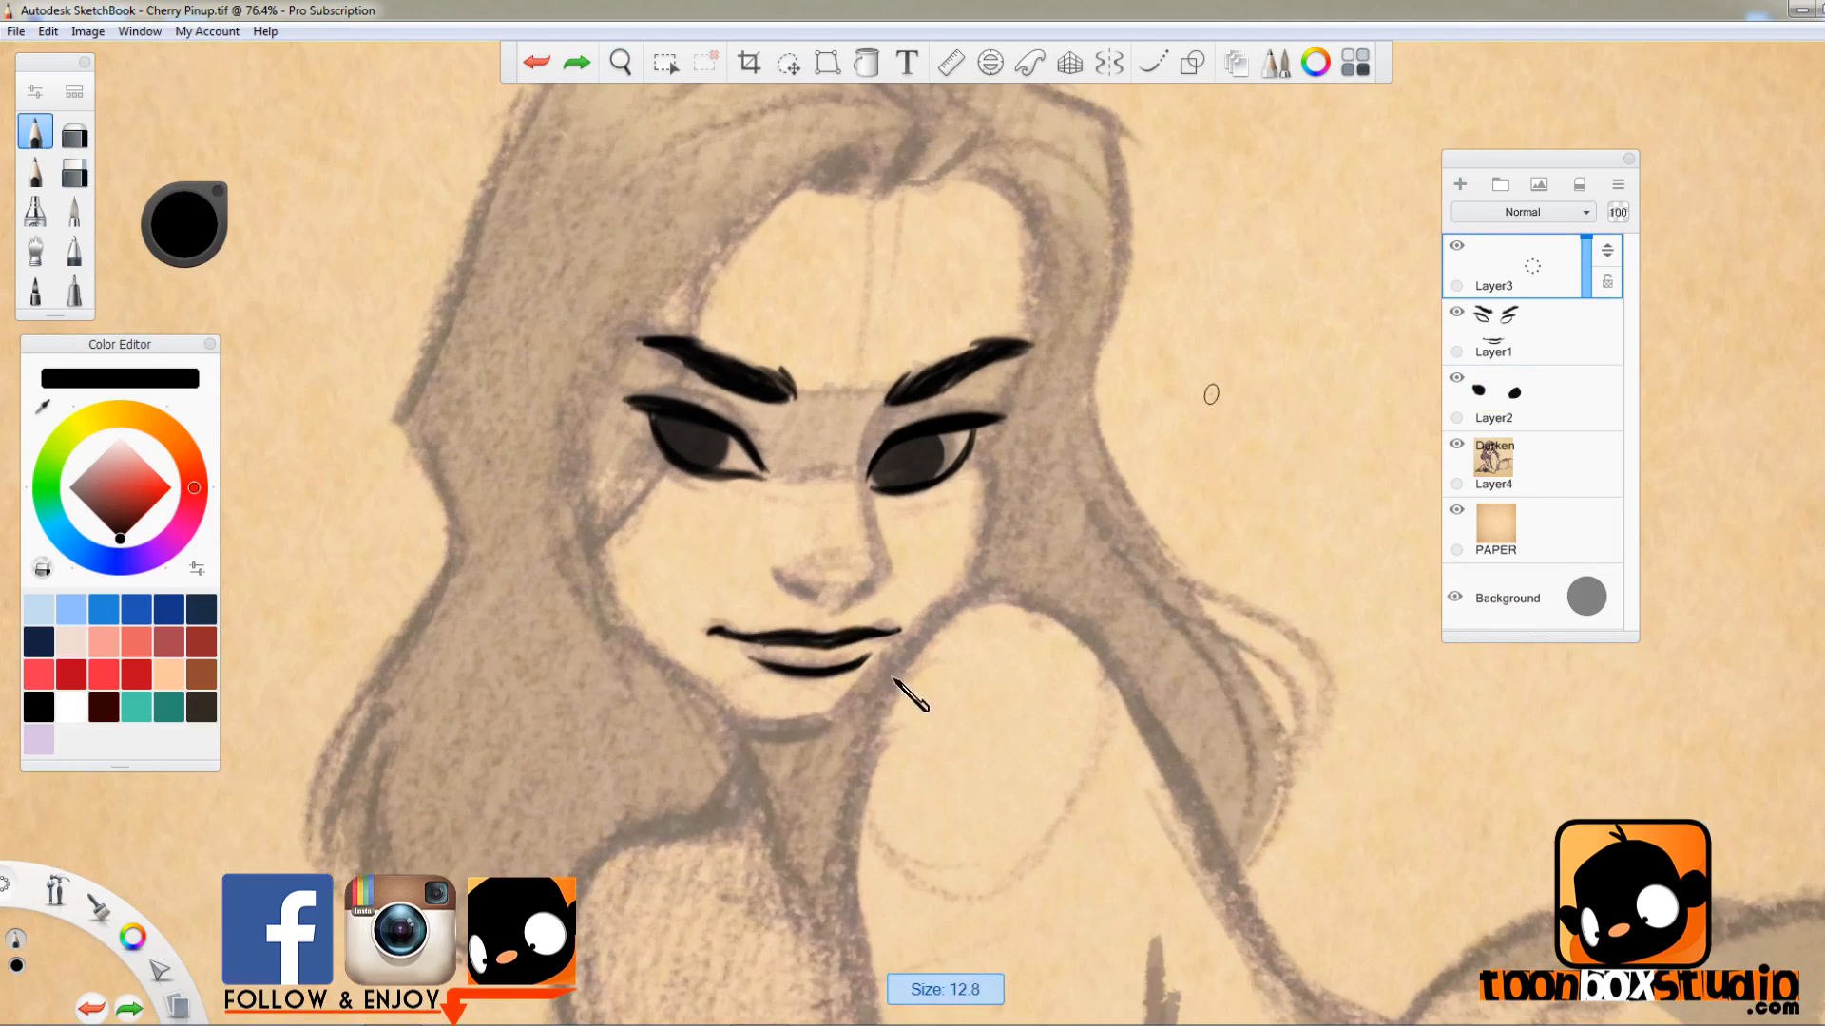
{"action": "left_click_drag", "start_coordinate": [1245, 335], "coordinate": [1107, 570]}
{"action": "key", "text": "ctrl+z"}
- Ink the nose from the inner end of the right-hand eyebrow down to the tip and nostril
{"action": "mouse_move", "coordinate": [892, 401]}
{"action": "left_mouse_down"}
{"action": "mouse_move", "coordinate": [860, 478]}
{"action": "mouse_move", "coordinate": [852, 605]}
{"action": "left_mouse_up"}
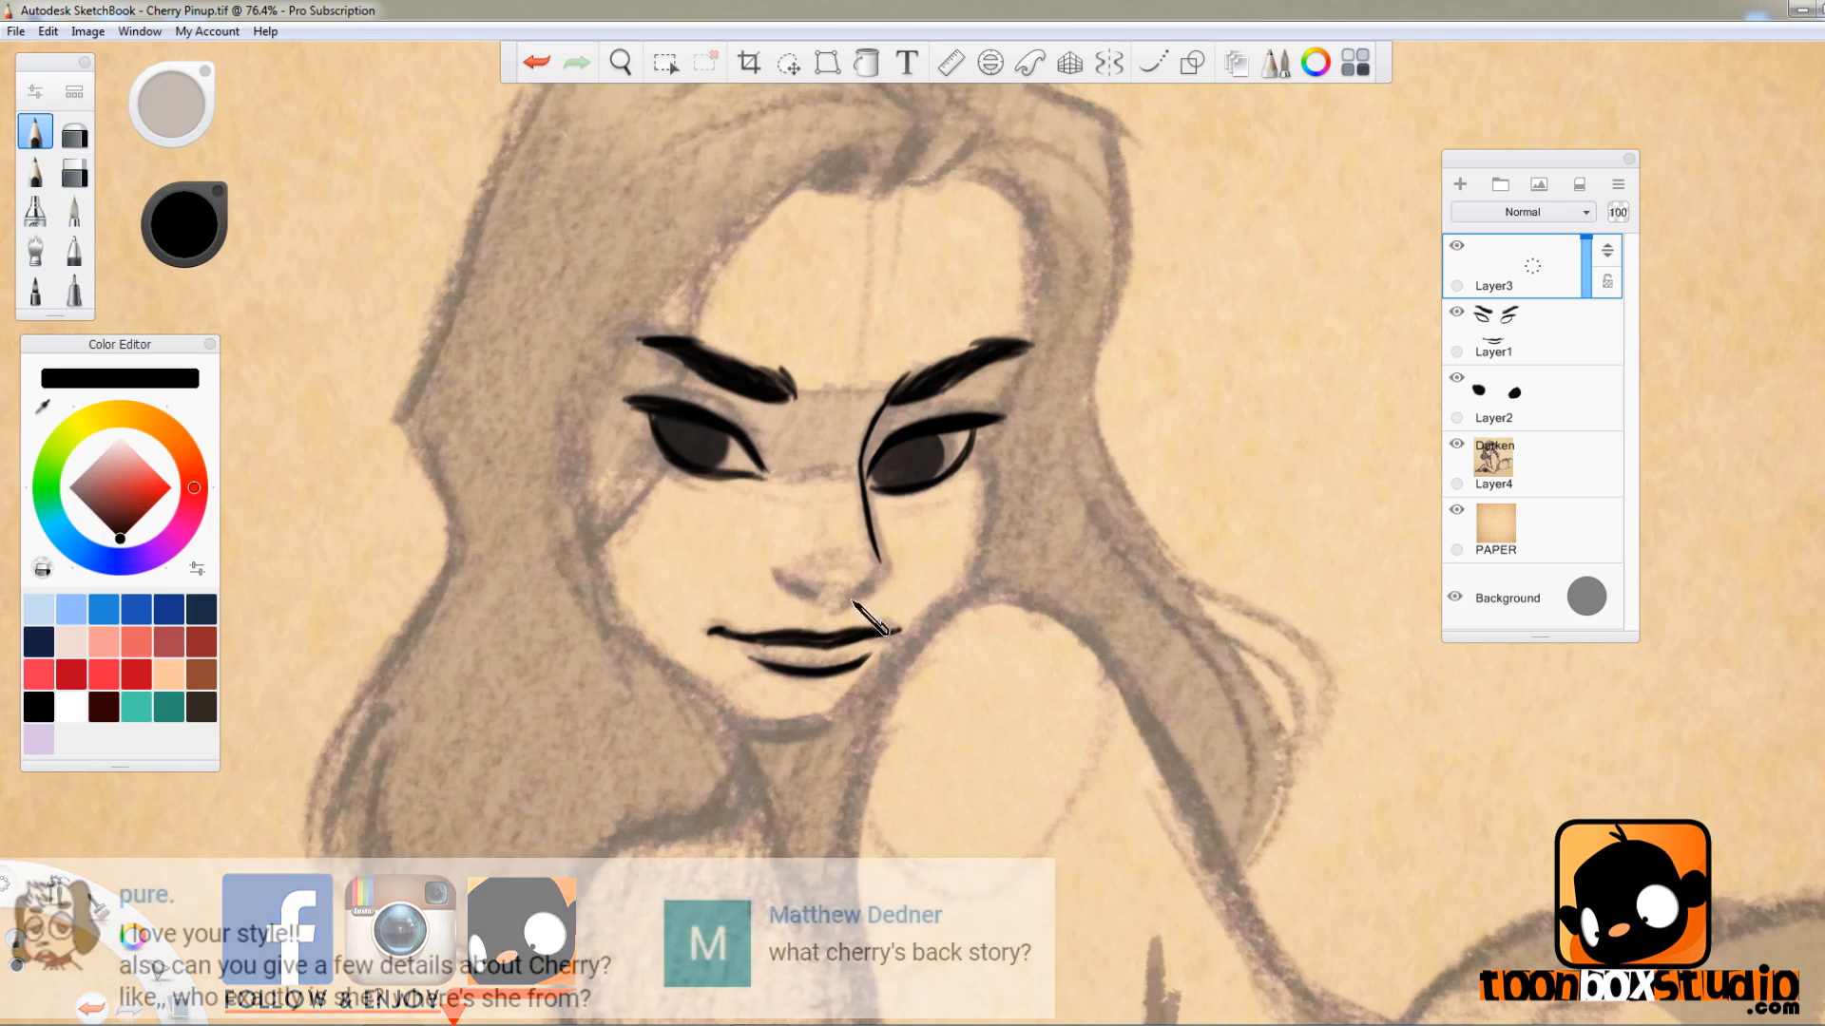
{"action": "key", "text": "e"}
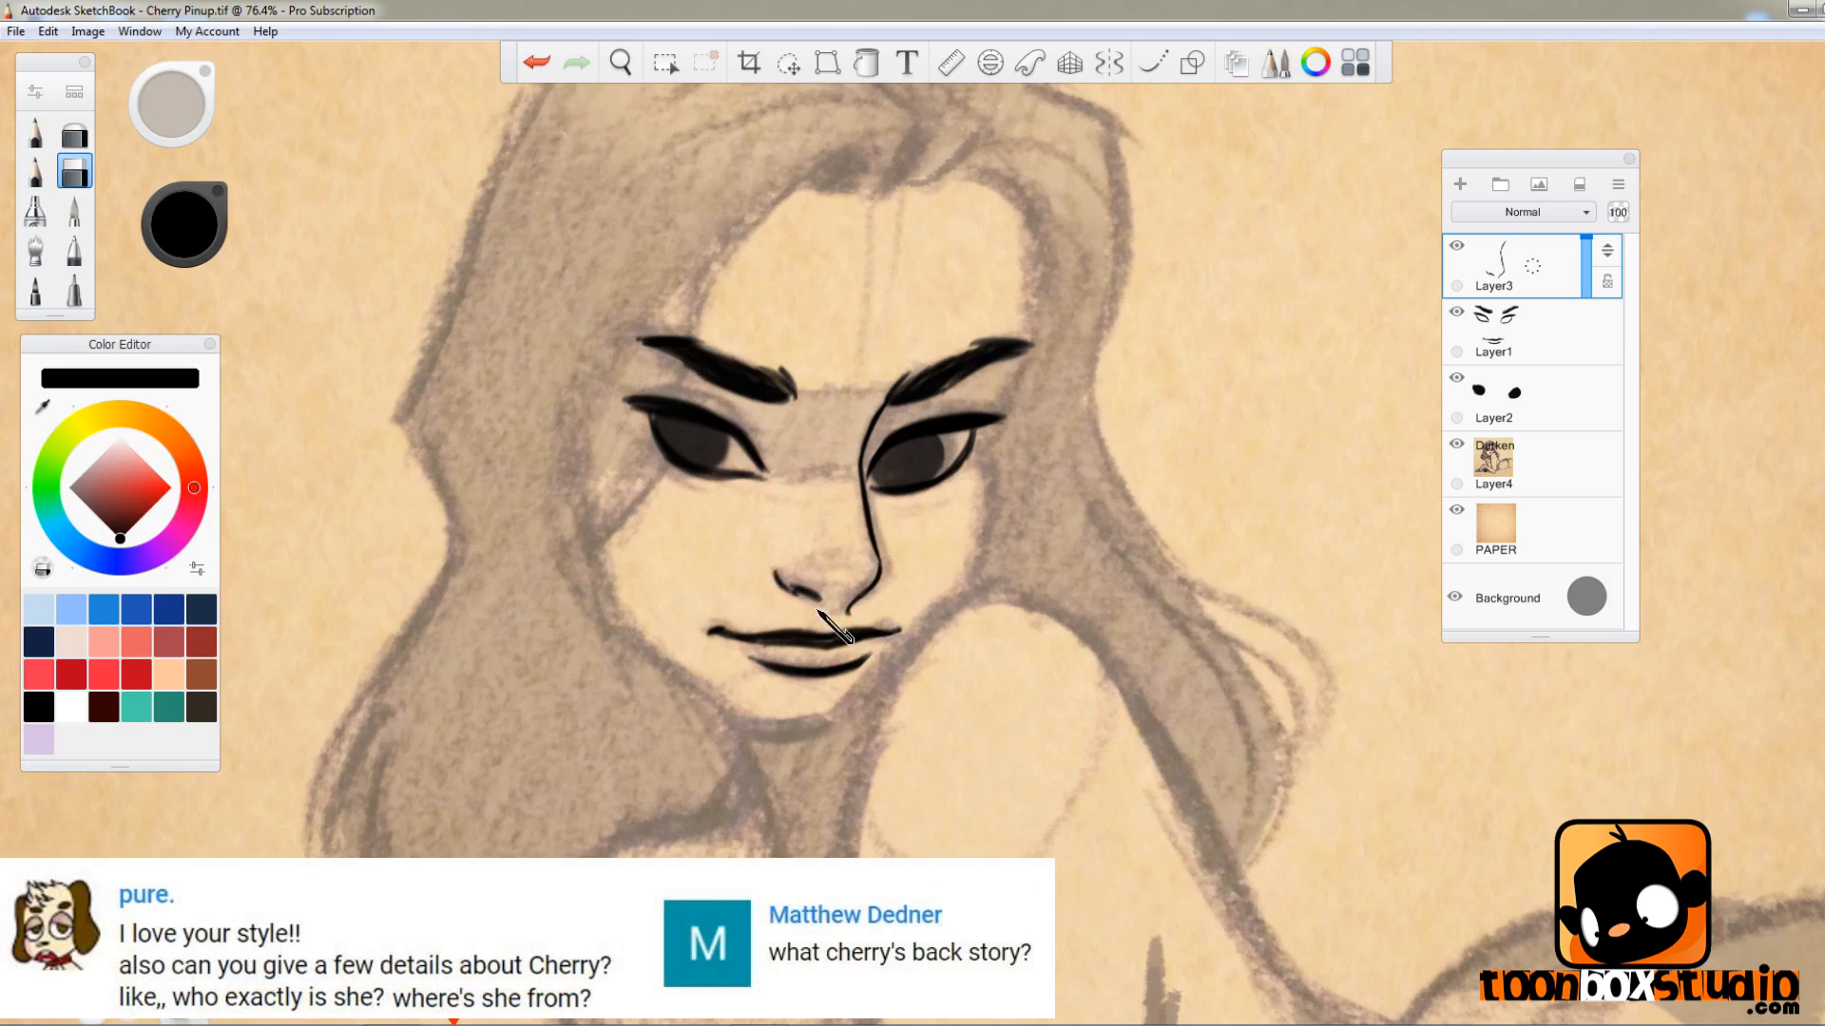
{"action": "key", "text": "b"}
- Ink the right-hand side of the face from eyebrow to cheek and move Layer3 below Layer1
{"action": "left_click_drag", "start_coordinate": [1023, 357], "coordinate": [1005, 397]}
{"action": "left_click_drag", "start_coordinate": [1607, 250], "coordinate": [1607, 319]}
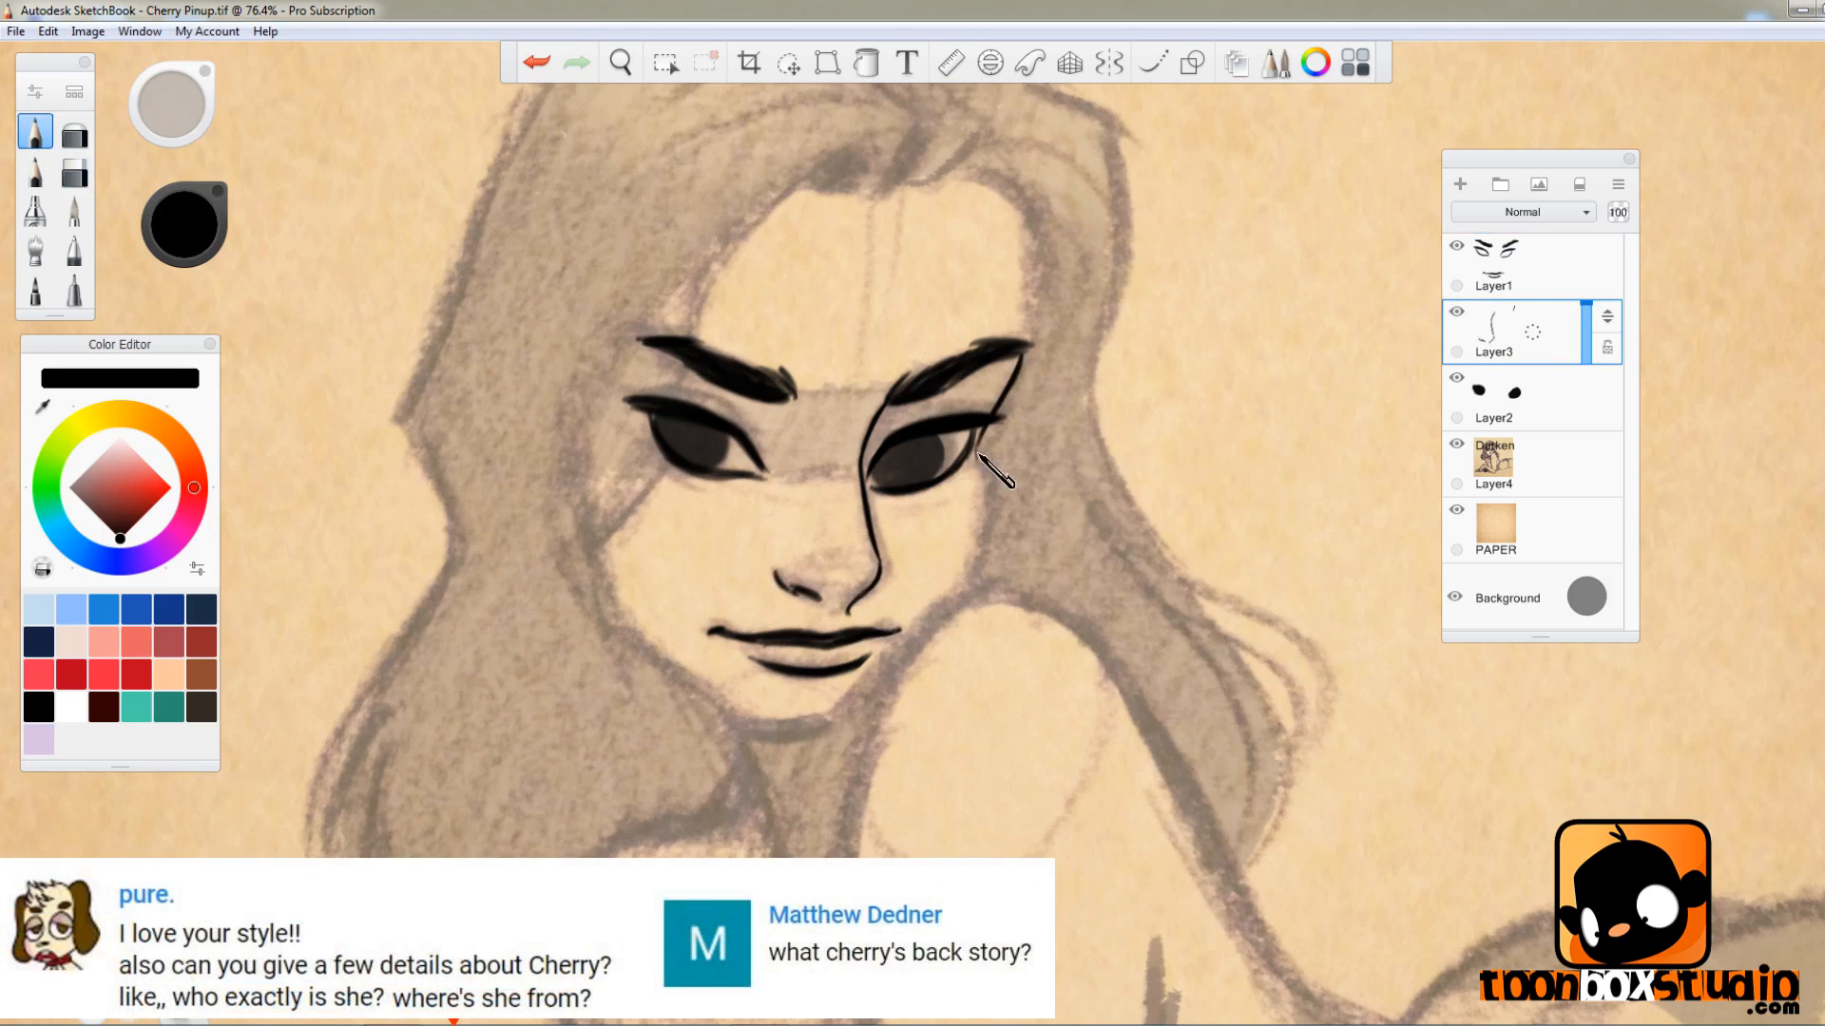
{"action": "left_click_drag", "start_coordinate": [987, 511], "coordinate": [963, 589]}
- Ink the chin and jaw contour and the front edge of the near shoulder beneath it
{"action": "key", "text": "space"}
{"action": "left_click_drag", "start_coordinate": [881, 675], "coordinate": [947, 796]}
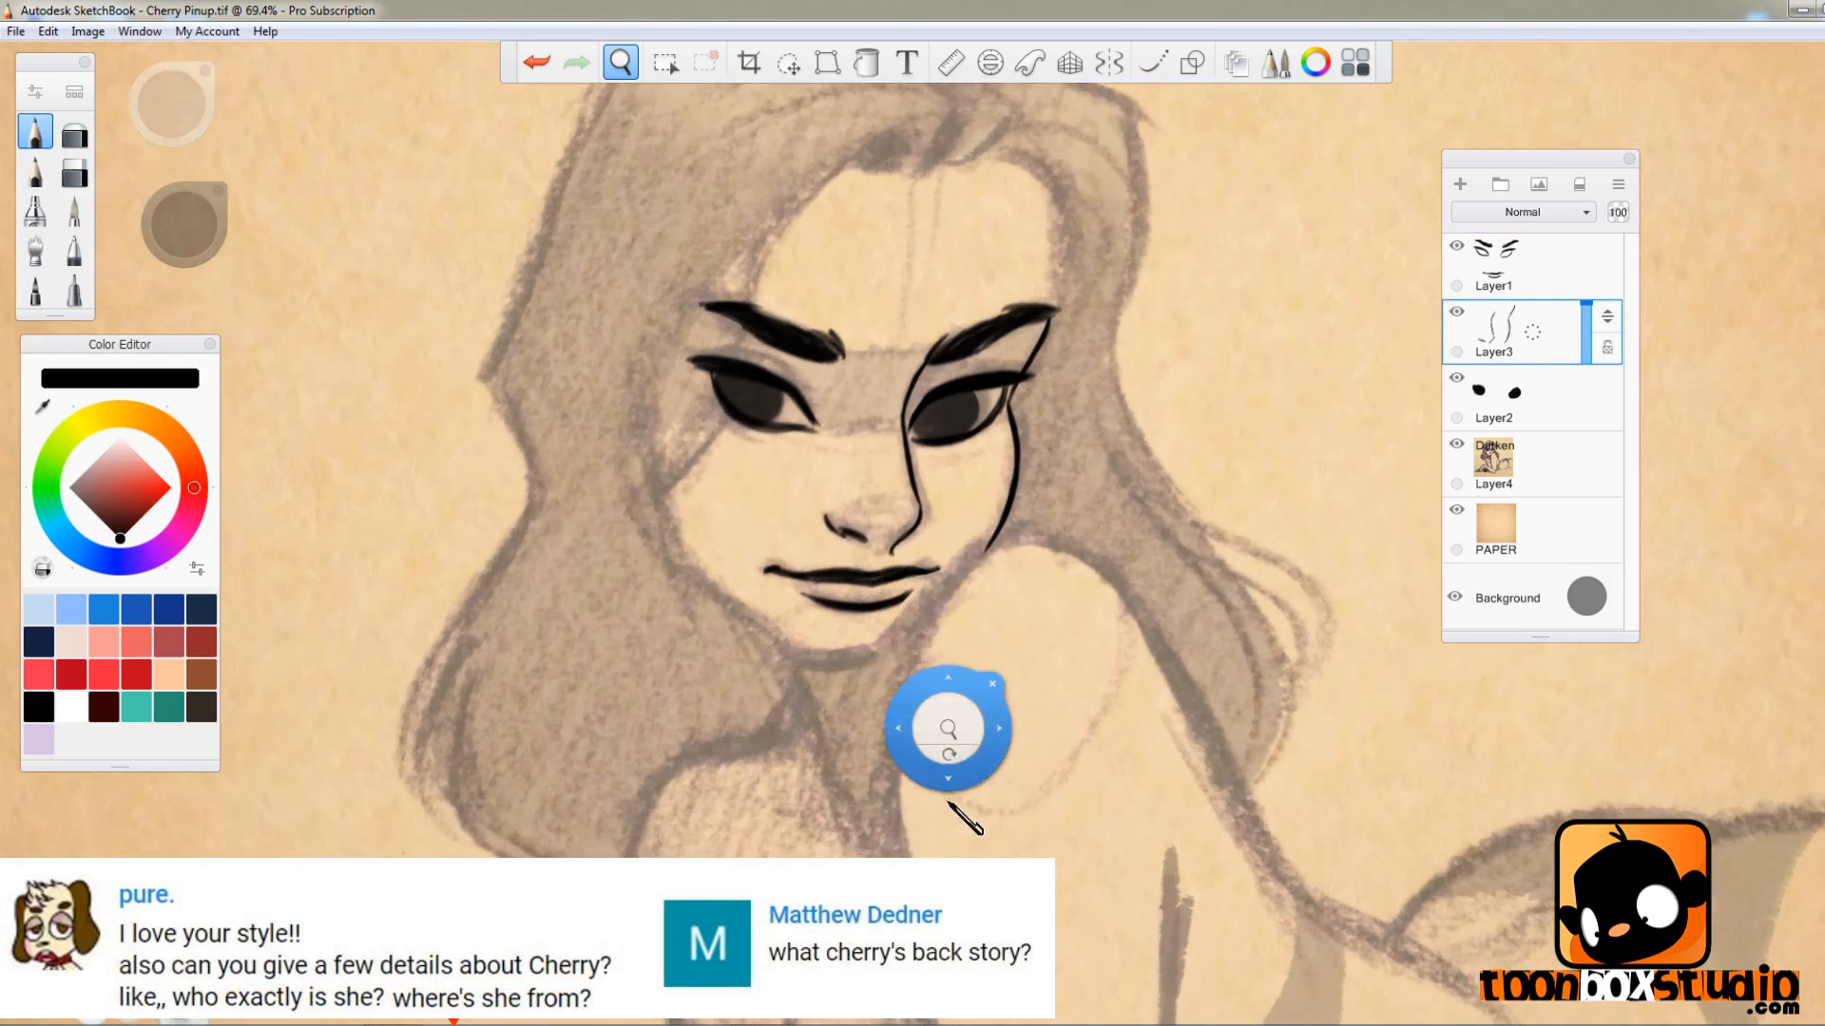
{"action": "left_click_drag", "start_coordinate": [810, 674], "coordinate": [919, 644]}
{"action": "left_click_drag", "start_coordinate": [985, 570], "coordinate": [901, 729]}
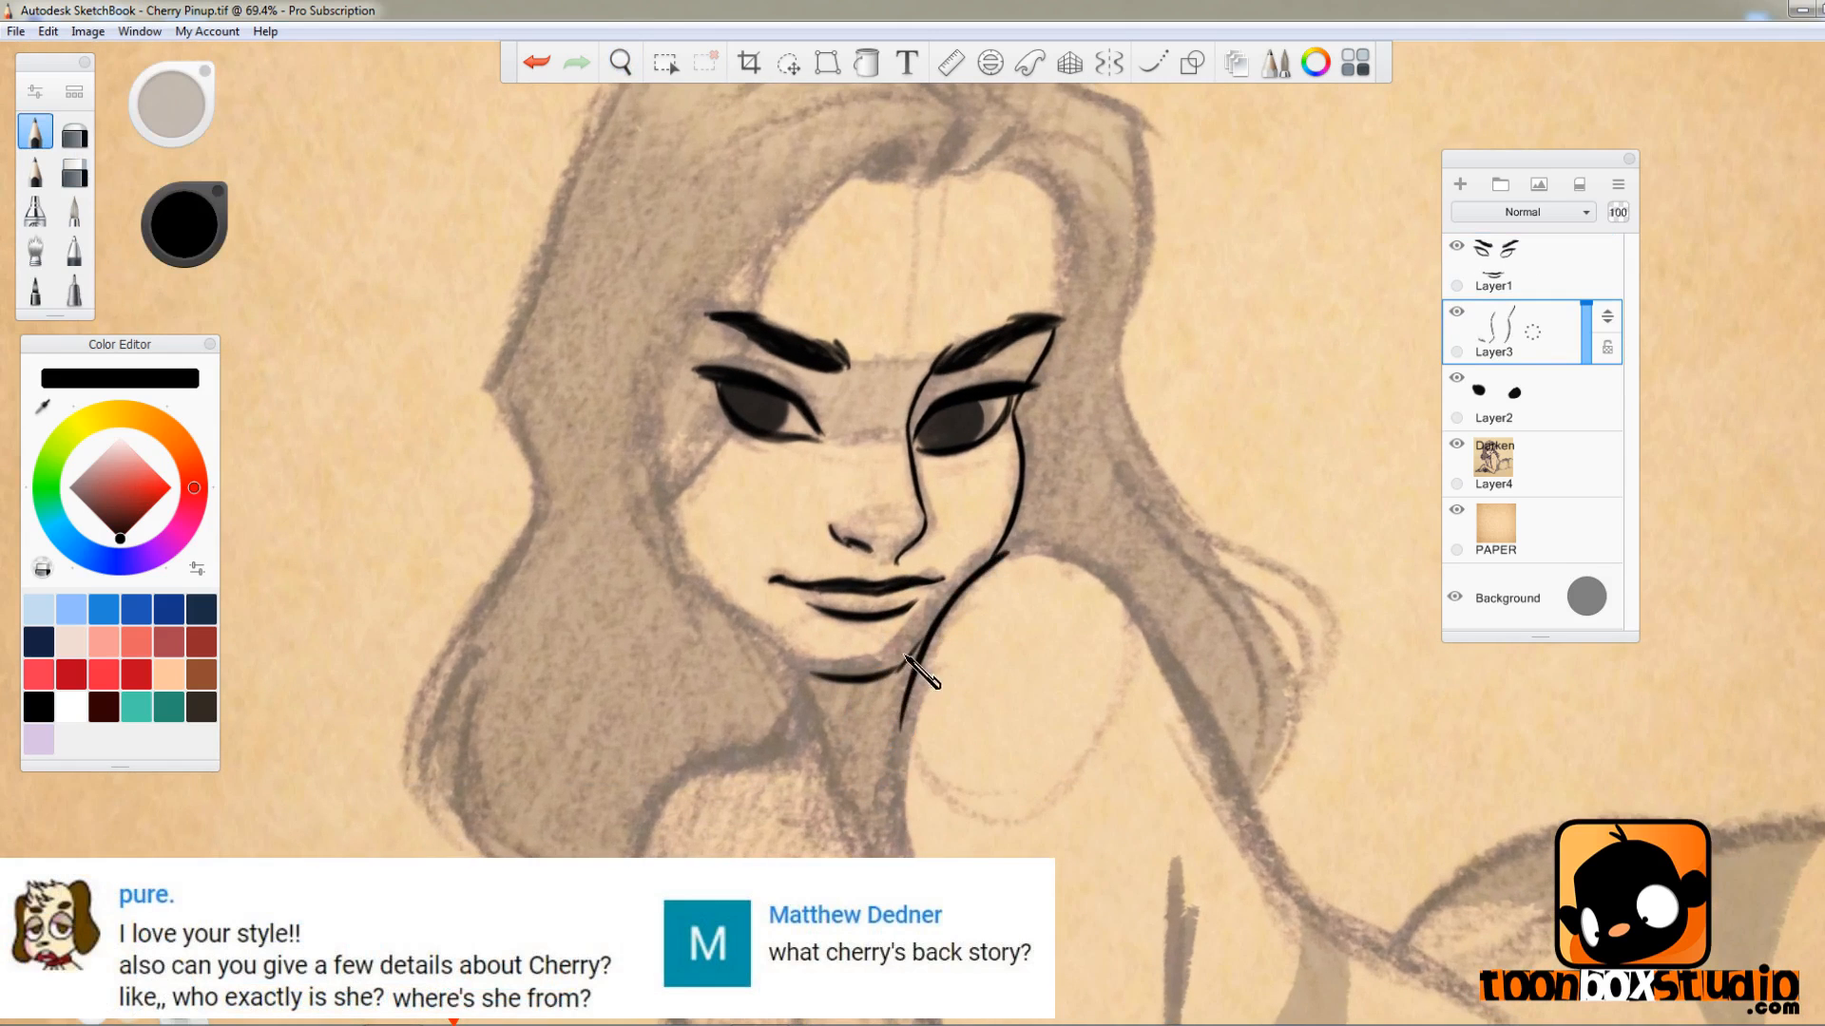
{"action": "mouse_move", "coordinate": [656, 456]}
{"action": "left_mouse_down"}
{"action": "mouse_move", "coordinate": [760, 641]}
{"action": "mouse_move", "coordinate": [893, 684]}
{"action": "mouse_move", "coordinate": [772, 428]}
{"action": "left_mouse_up"}
- Ink the long front edge of the near upper arm down to the forearm, plus the short curve beside it
{"action": "key", "text": "space"}
{"action": "left_click_drag", "start_coordinate": [772, 495], "coordinate": [793, 701]}
{"action": "left_click_drag", "start_coordinate": [777, 606], "coordinate": [806, 779]}
{"action": "key", "text": "space"}
{"action": "mouse_move", "coordinate": [803, 719]}
{"action": "left_mouse_down"}
{"action": "mouse_move", "coordinate": [737, 404]}
{"action": "mouse_move", "coordinate": [746, 528]}
{"action": "left_mouse_up"}
{"action": "left_click_drag", "start_coordinate": [737, 445], "coordinate": [762, 692]}
{"action": "left_click_drag", "start_coordinate": [748, 516], "coordinate": [718, 701]}
{"action": "key", "text": "space"}
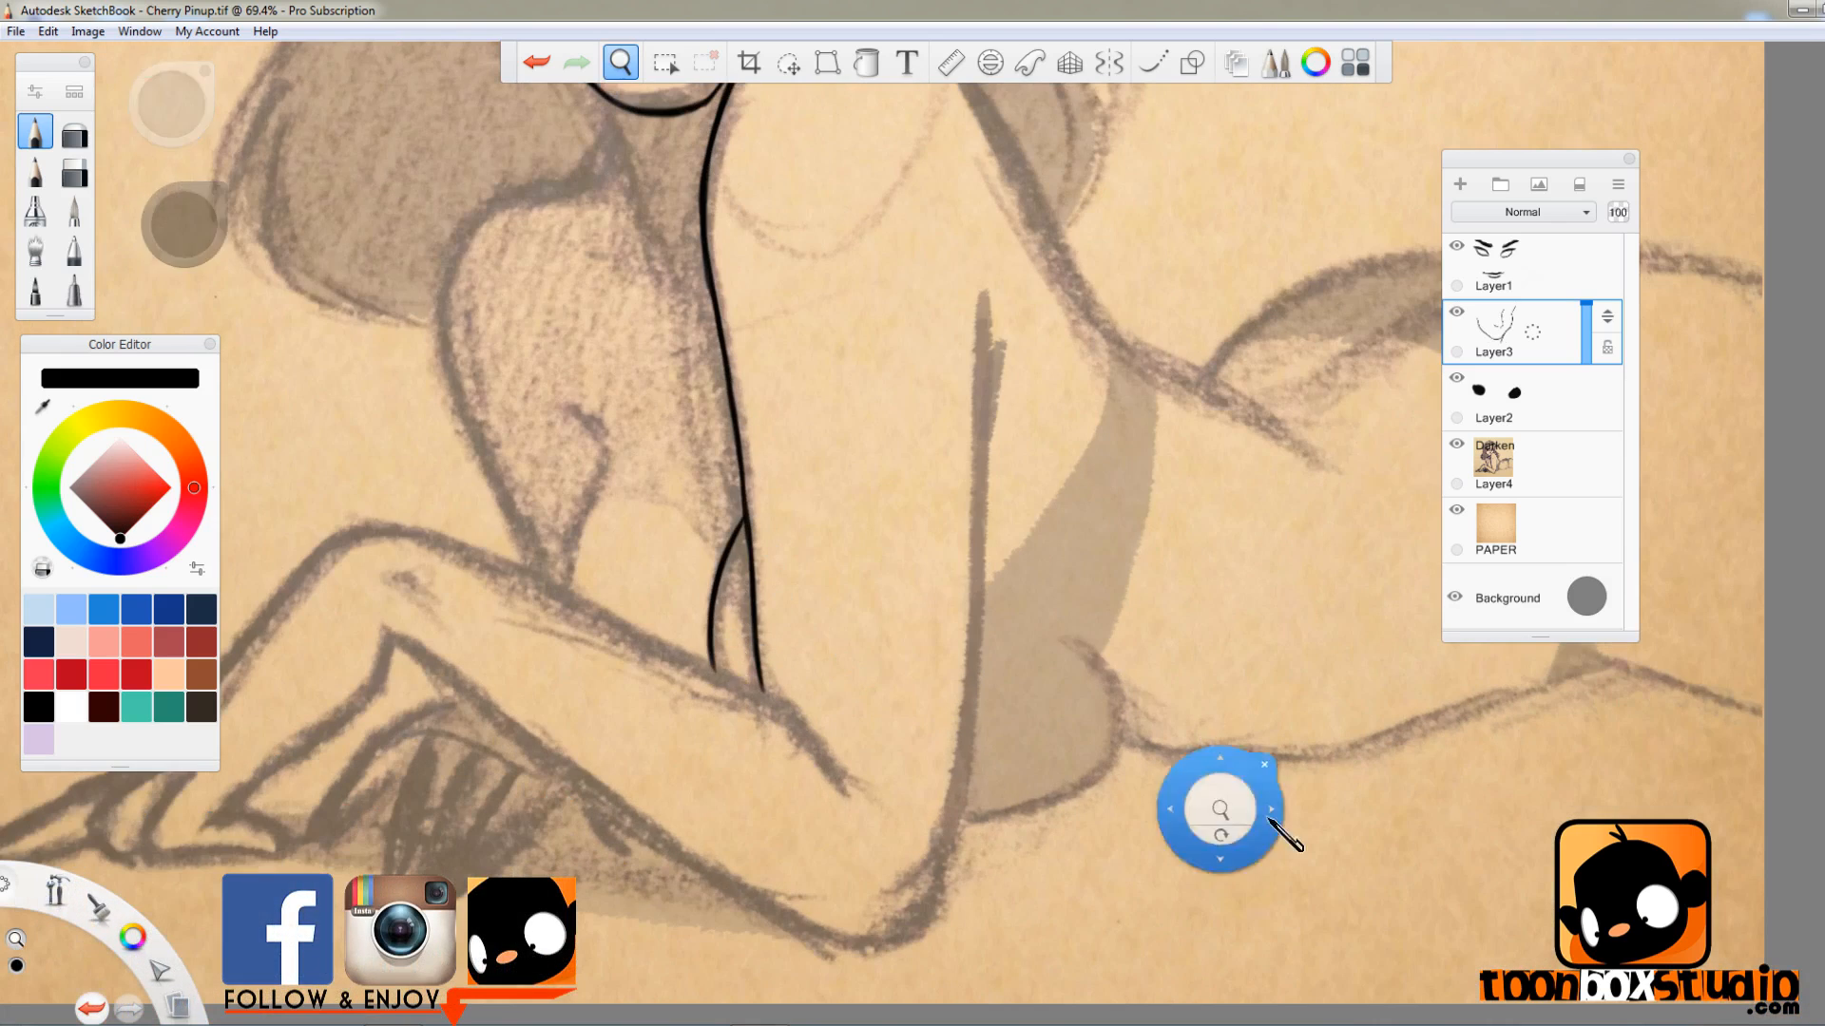
- Ink the neck, the collarbone, the outline of the far shoulder and arm, and the crease inside it
{"action": "left_click_drag", "start_coordinate": [1283, 835], "coordinate": [1355, 1025]}
{"action": "mouse_move", "coordinate": [670, 323]}
{"action": "left_mouse_down"}
{"action": "mouse_move", "coordinate": [720, 460]}
{"action": "mouse_move", "coordinate": [660, 491]}
{"action": "left_mouse_up"}
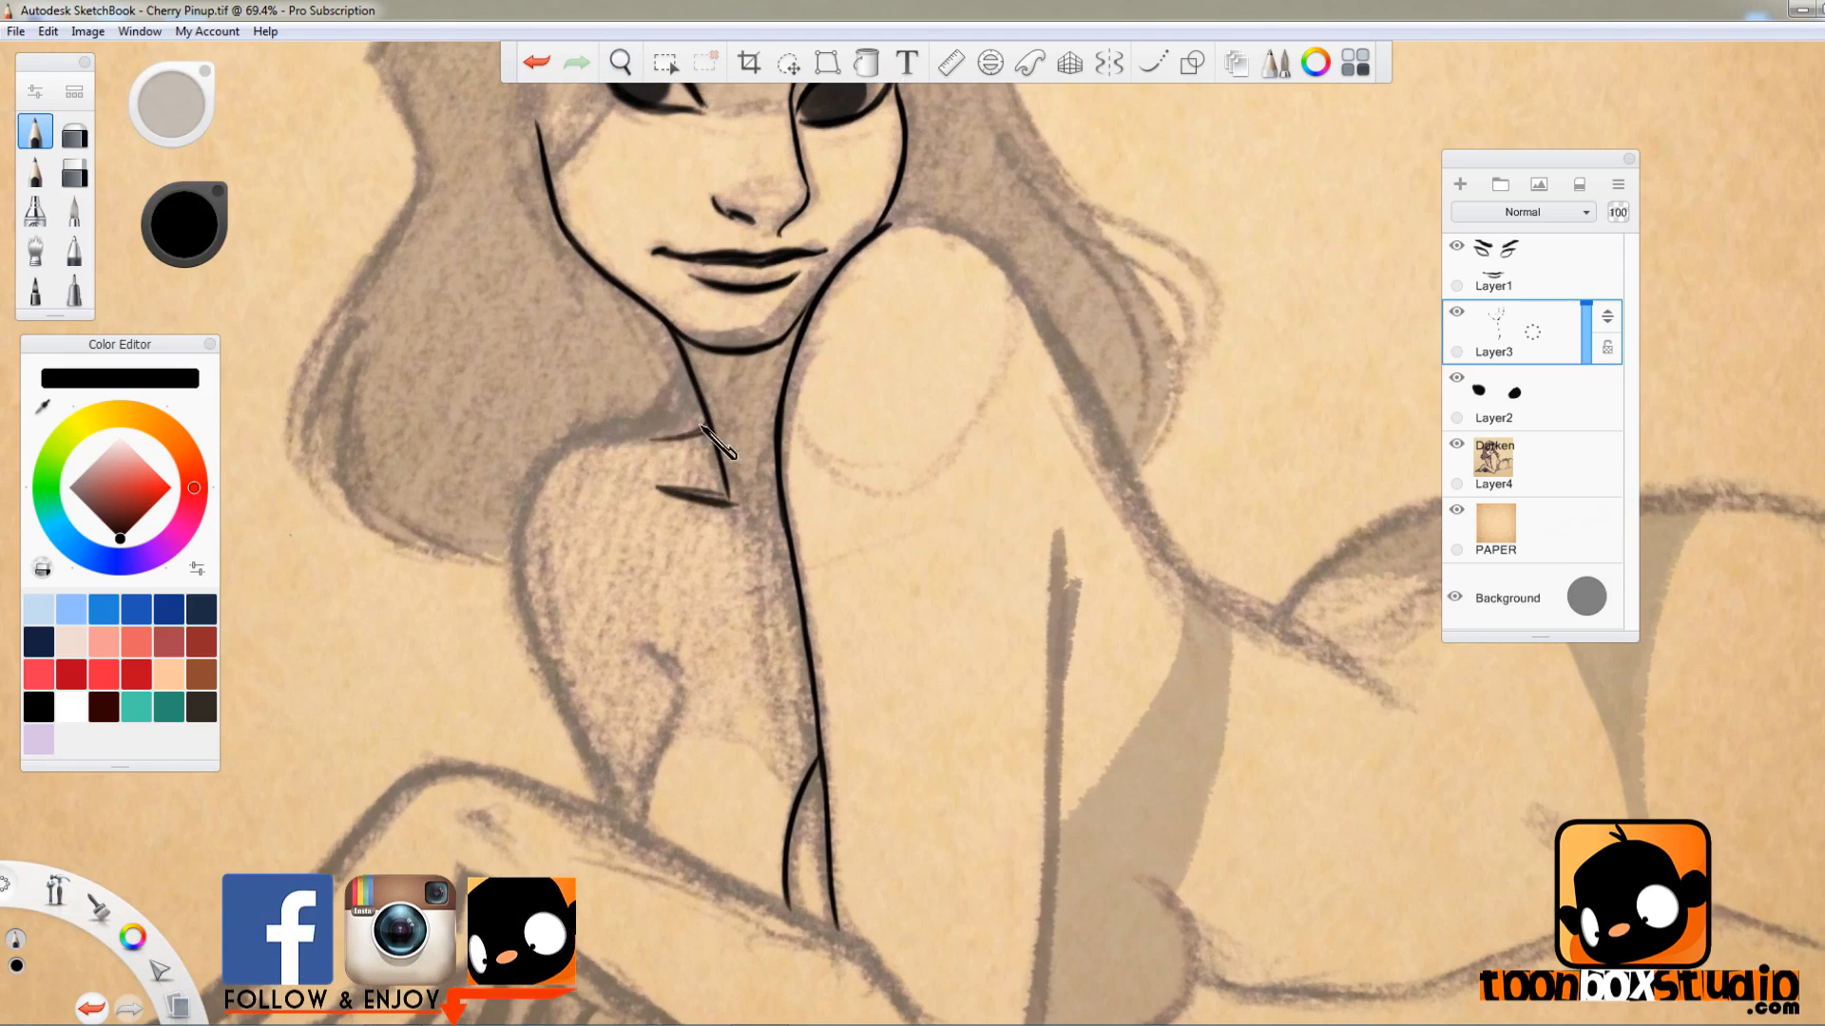
{"action": "mouse_move", "coordinate": [701, 425]}
{"action": "left_mouse_down"}
{"action": "mouse_move", "coordinate": [599, 440]}
{"action": "mouse_move", "coordinate": [526, 504]}
{"action": "mouse_move", "coordinate": [544, 486]}
{"action": "mouse_move", "coordinate": [529, 612]}
{"action": "mouse_move", "coordinate": [616, 816]}
{"action": "left_mouse_up"}
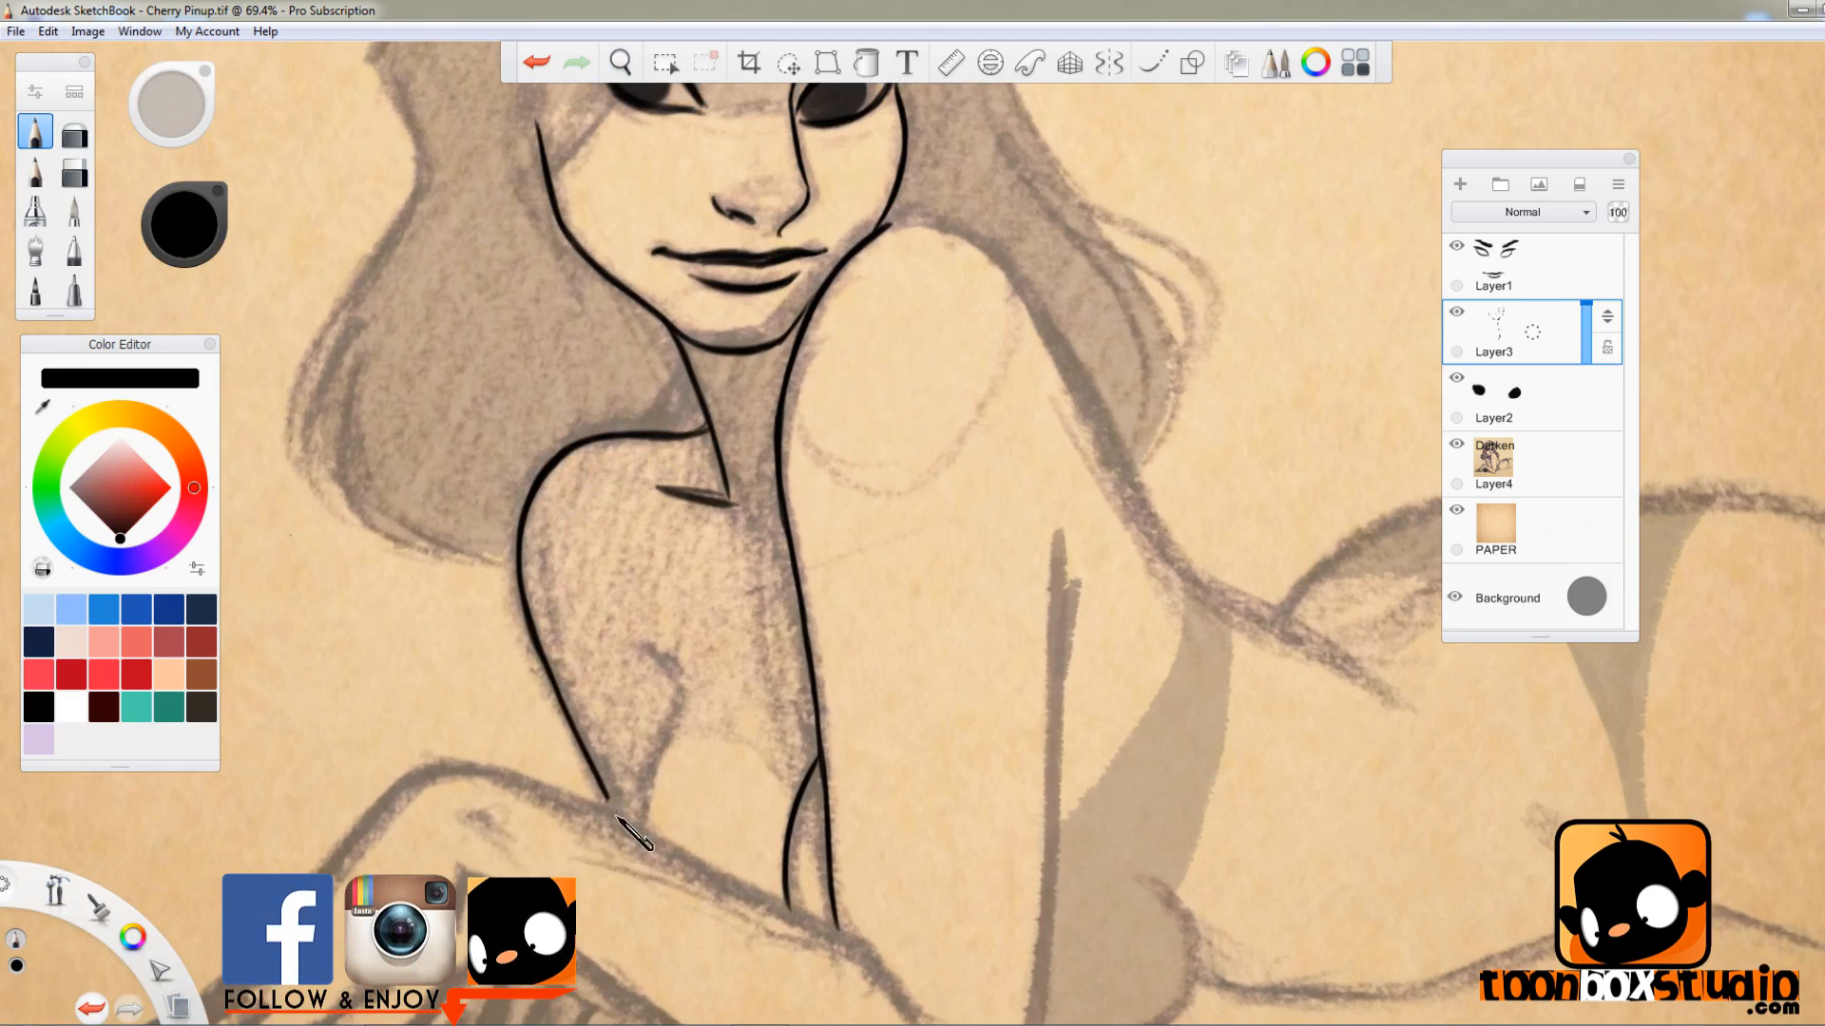
{"action": "left_click_drag", "start_coordinate": [676, 717], "coordinate": [643, 796]}
- Ink the top of the near shoulder and continue the line down the back to the waist
{"action": "mouse_move", "coordinate": [677, 997]}
{"action": "left_mouse_down"}
{"action": "mouse_move", "coordinate": [911, 748]}
{"action": "mouse_move", "coordinate": [918, 682]}
{"action": "mouse_move", "coordinate": [1082, 826]}
{"action": "mouse_move", "coordinate": [1092, 718]}
{"action": "mouse_move", "coordinate": [1019, 349]}
{"action": "left_mouse_up"}
{"action": "left_click_drag", "start_coordinate": [991, 532], "coordinate": [917, 669]}
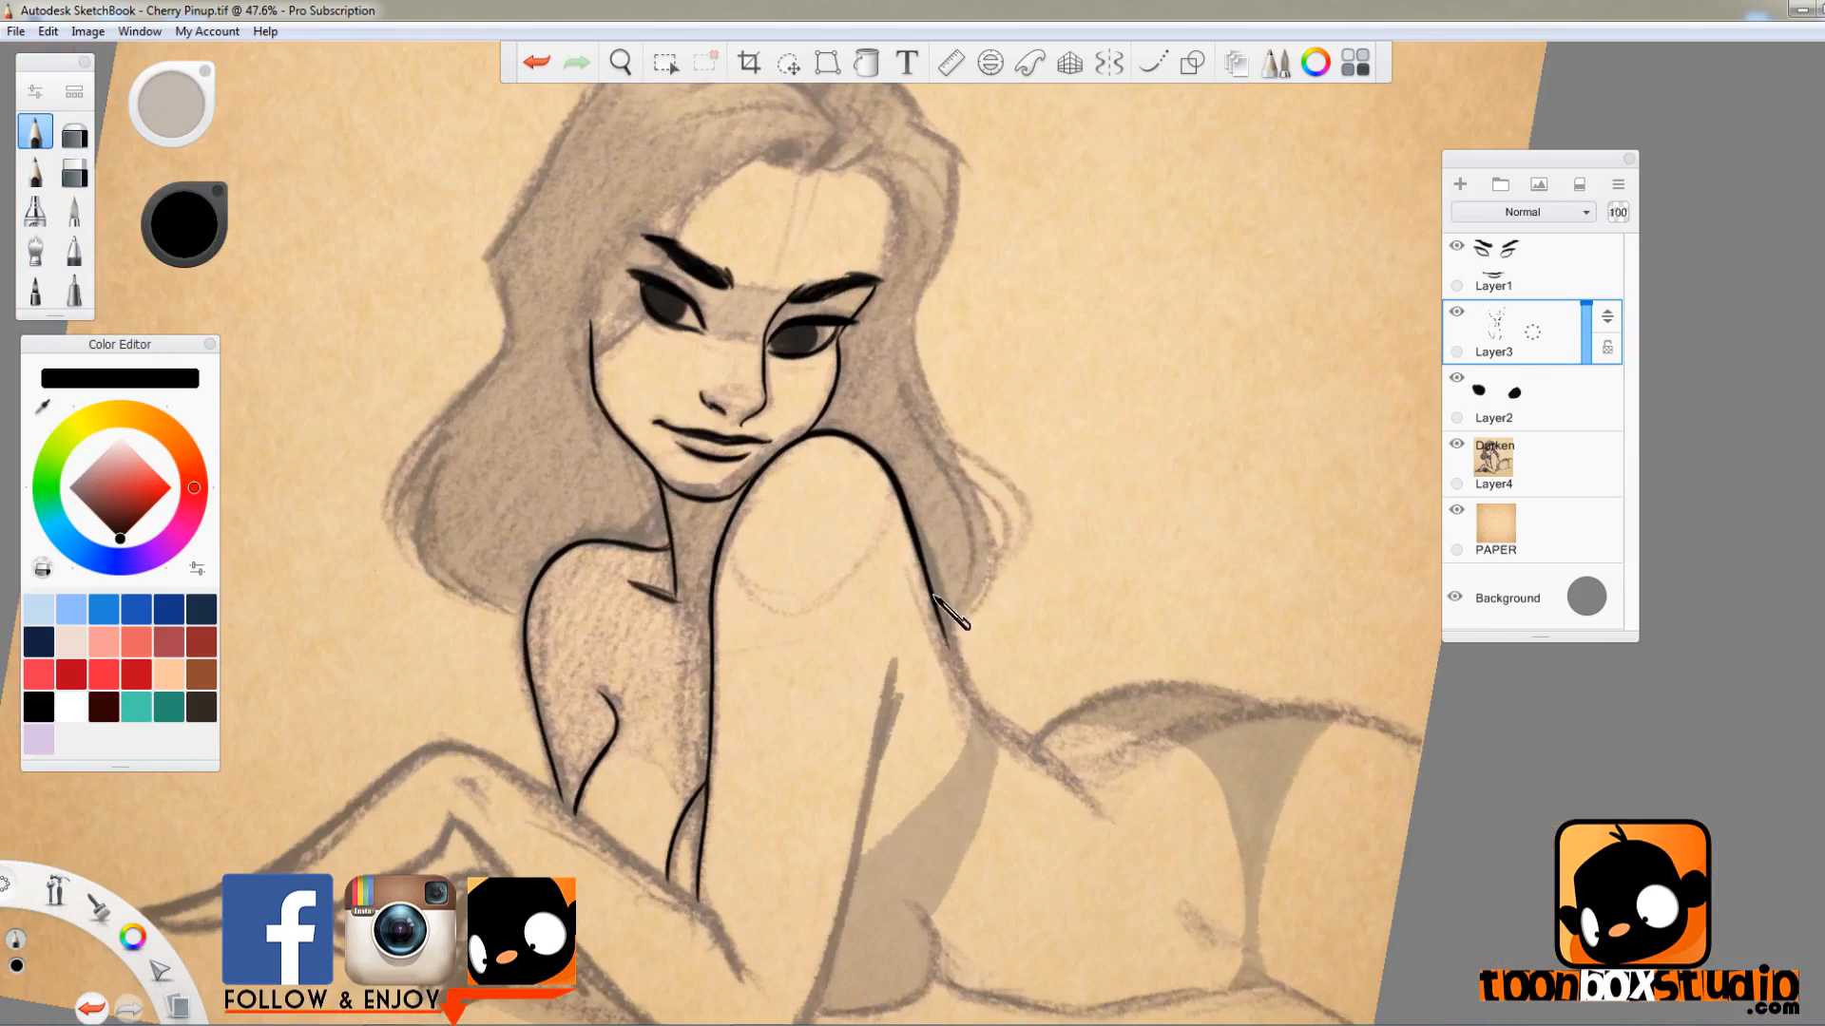
{"action": "mouse_move", "coordinate": [934, 597]}
{"action": "left_mouse_down"}
{"action": "mouse_move", "coordinate": [975, 637]}
{"action": "mouse_move", "coordinate": [930, 680]}
{"action": "mouse_move", "coordinate": [952, 721]}
{"action": "mouse_move", "coordinate": [1059, 795]}
{"action": "mouse_move", "coordinate": [1188, 646]}
{"action": "left_mouse_up"}
- Ink the far and near hip curves out to the canvas edge and clean up their inner ends
{"action": "mouse_move", "coordinate": [1205, 516]}
{"action": "left_mouse_down"}
{"action": "mouse_move", "coordinate": [1304, 463]}
{"action": "mouse_move", "coordinate": [1155, 622]}
{"action": "left_mouse_up"}
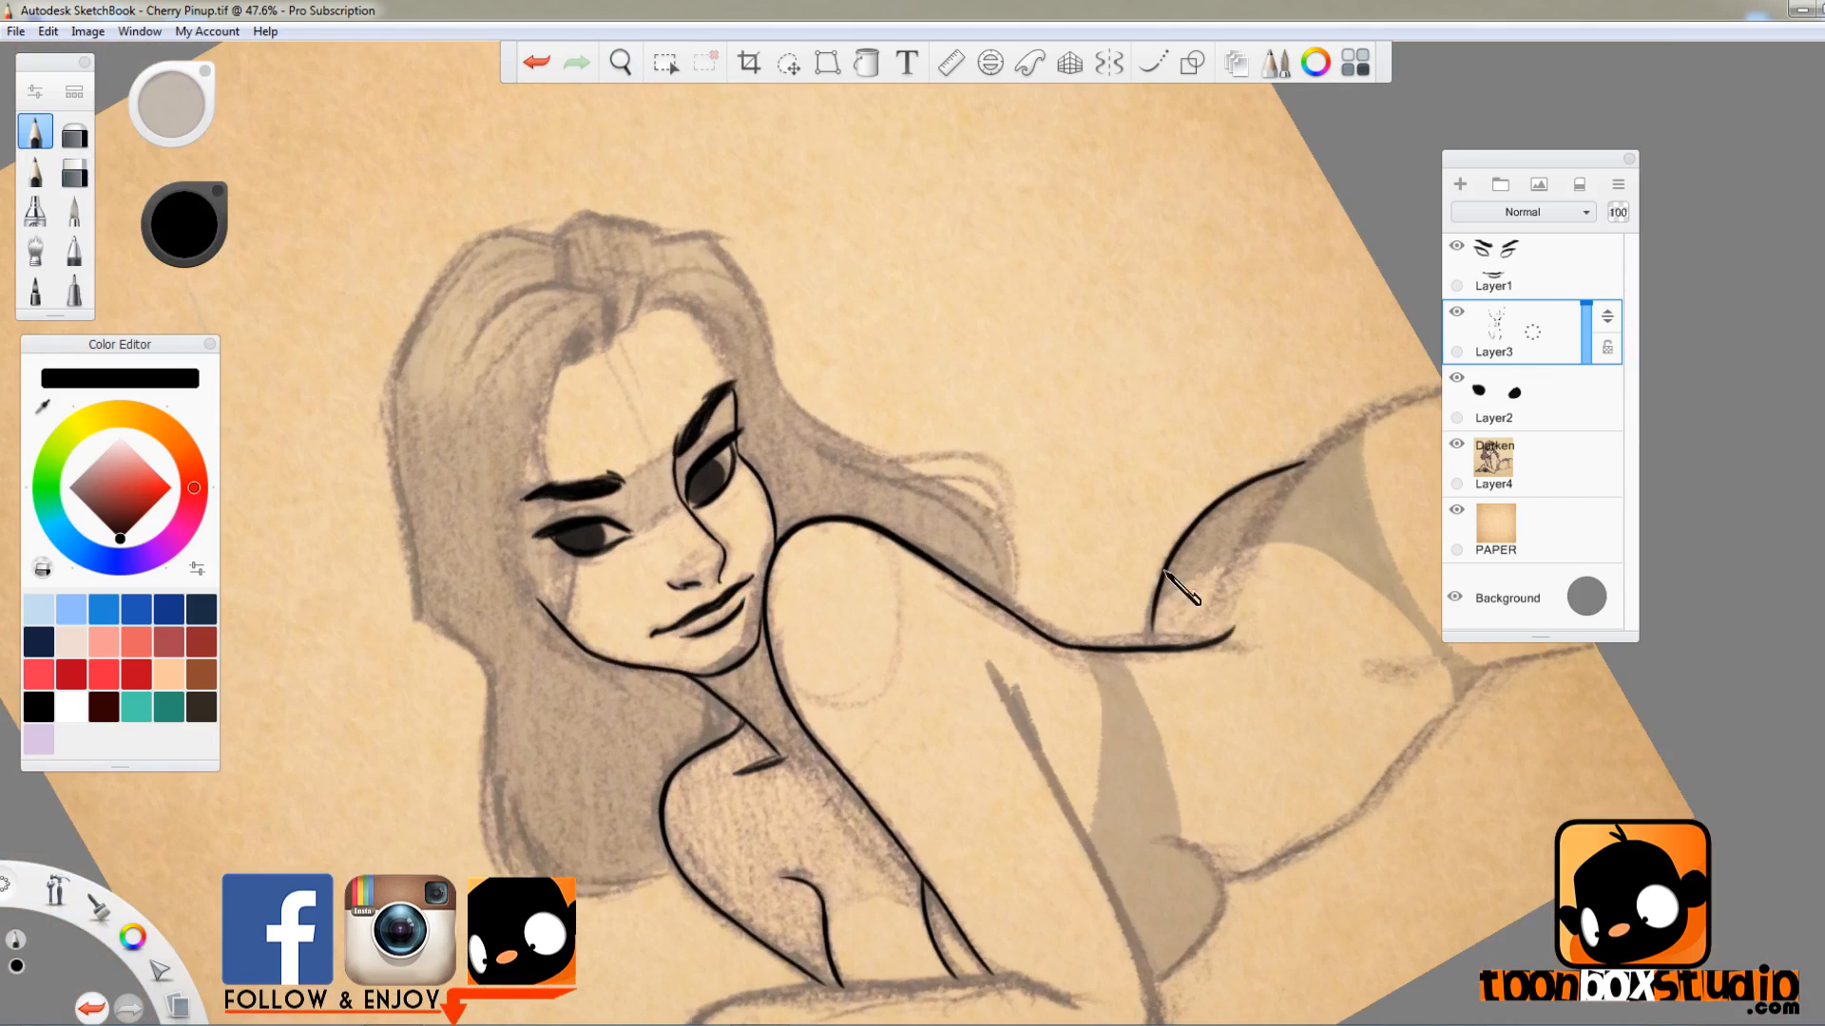
{"action": "left_click_drag", "start_coordinate": [989, 541], "coordinate": [903, 644]}
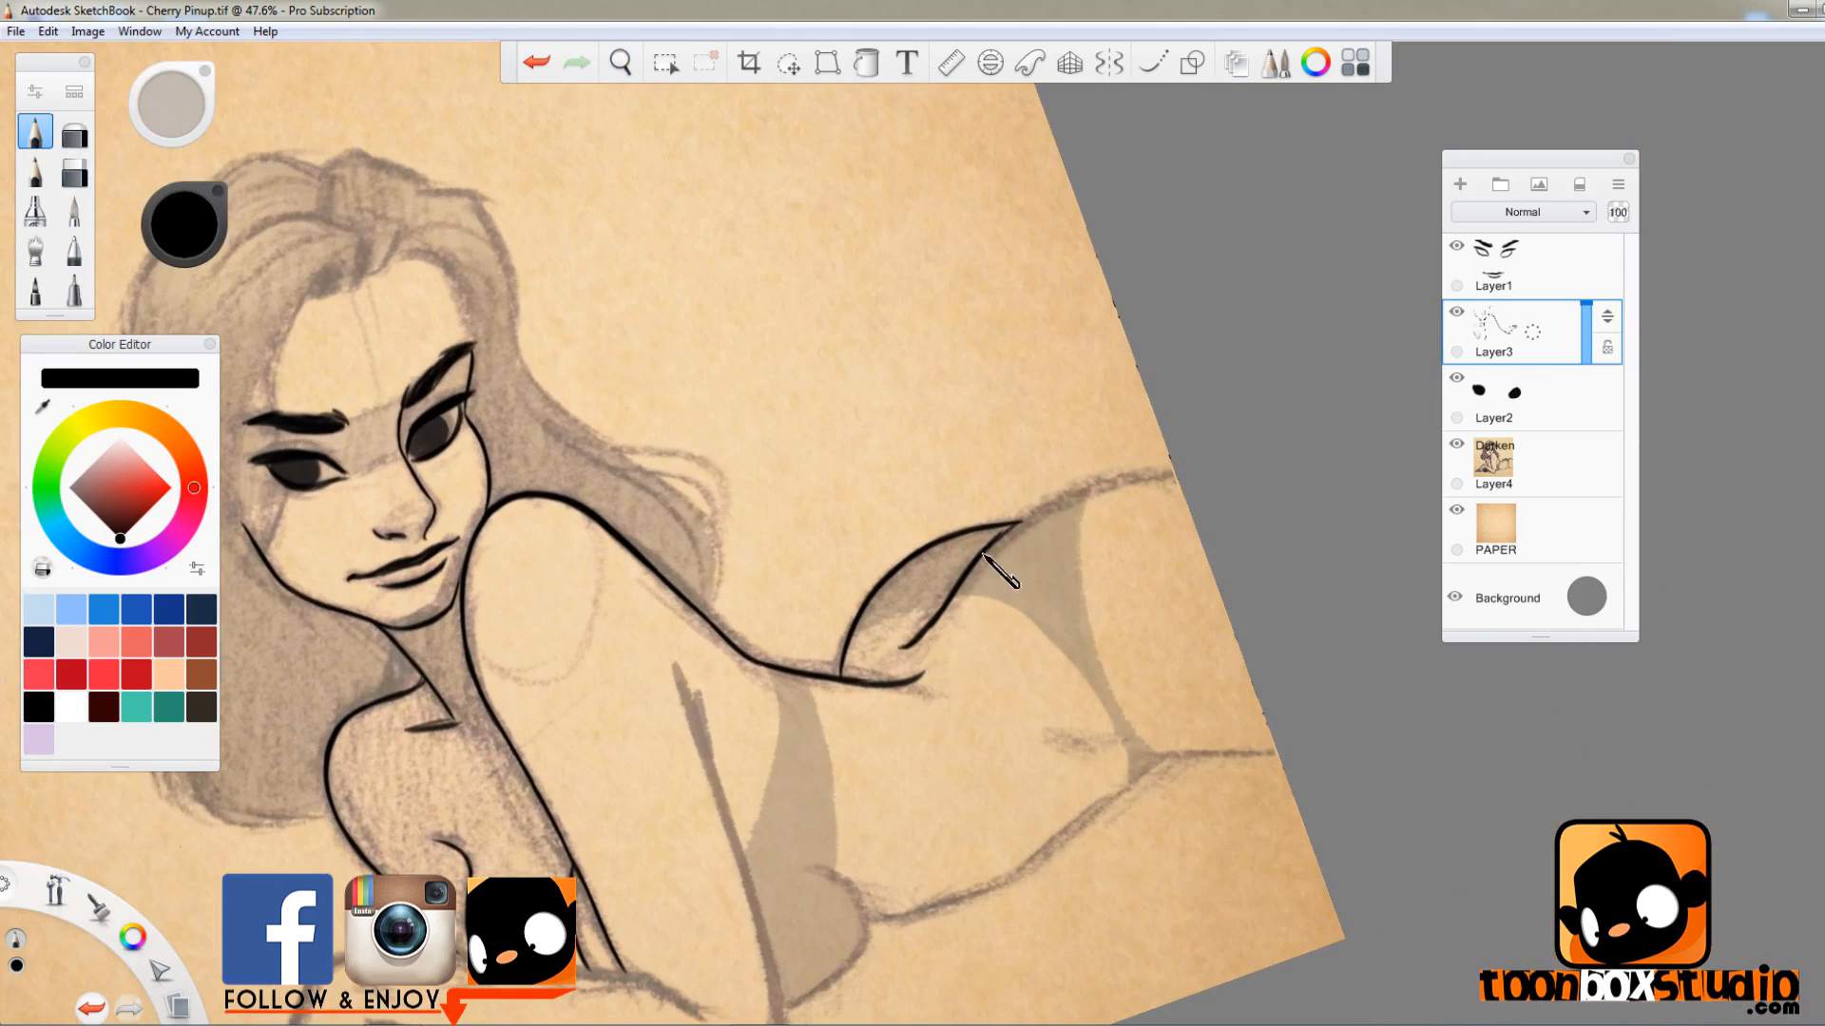
{"action": "left_click_drag", "start_coordinate": [984, 554], "coordinate": [1178, 480]}
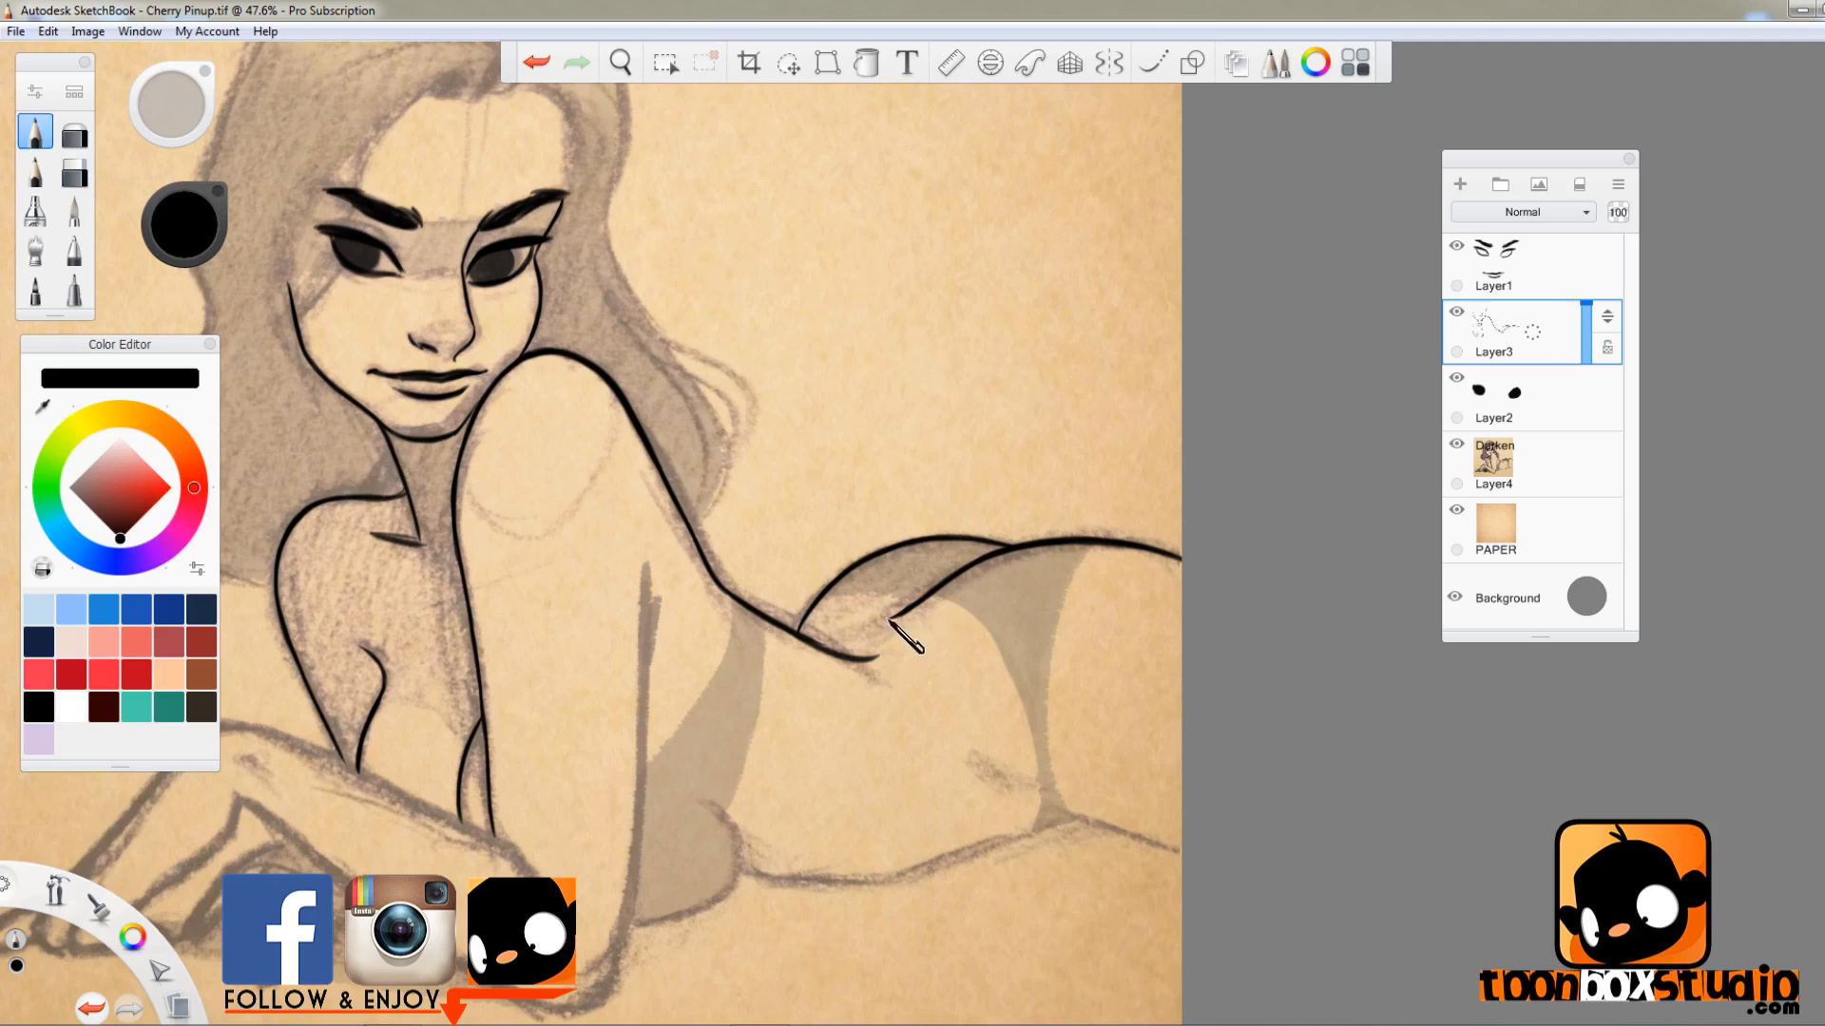
{"action": "key", "text": "e"}
{"action": "left_click_drag", "start_coordinate": [917, 609], "coordinate": [884, 617]}
{"action": "key", "text": "e"}
- Ink the underside of the torso and the lower thigh line out to the canvas edge
{"action": "left_click_drag", "start_coordinate": [1063, 815], "coordinate": [1178, 849]}
{"action": "mouse_move", "coordinate": [742, 873]}
{"action": "left_mouse_down"}
{"action": "mouse_move", "coordinate": [896, 879]}
{"action": "mouse_move", "coordinate": [1039, 840]}
{"action": "left_mouse_up"}
{"action": "key", "text": "e"}
{"action": "key", "text": "e"}
- Ink the back edge of the near upper arm down to the elbow and both edges of the forearm
{"action": "mouse_move", "coordinate": [643, 566]}
{"action": "left_mouse_down"}
{"action": "mouse_move", "coordinate": [772, 394]}
{"action": "mouse_move", "coordinate": [757, 720]}
{"action": "left_mouse_up"}
{"action": "left_click_drag", "start_coordinate": [780, 440], "coordinate": [864, 361]}
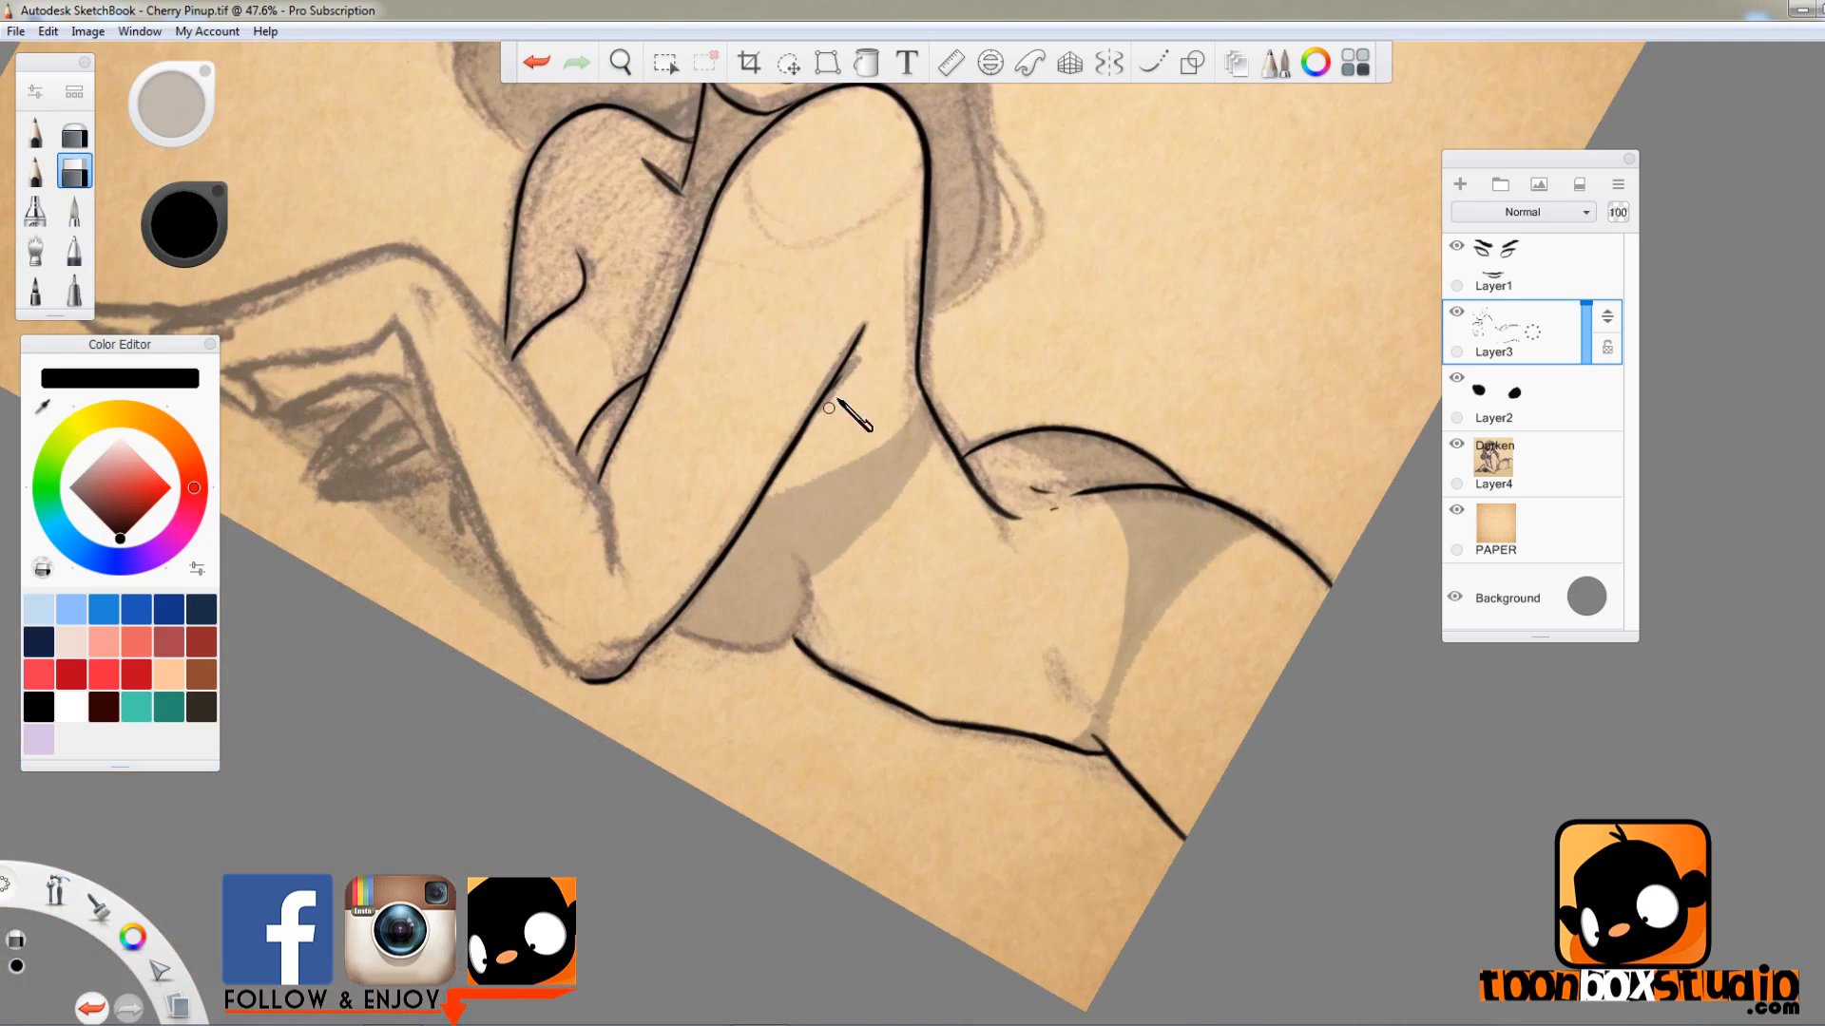
{"action": "left_click_drag", "start_coordinate": [397, 319], "coordinate": [519, 597]}
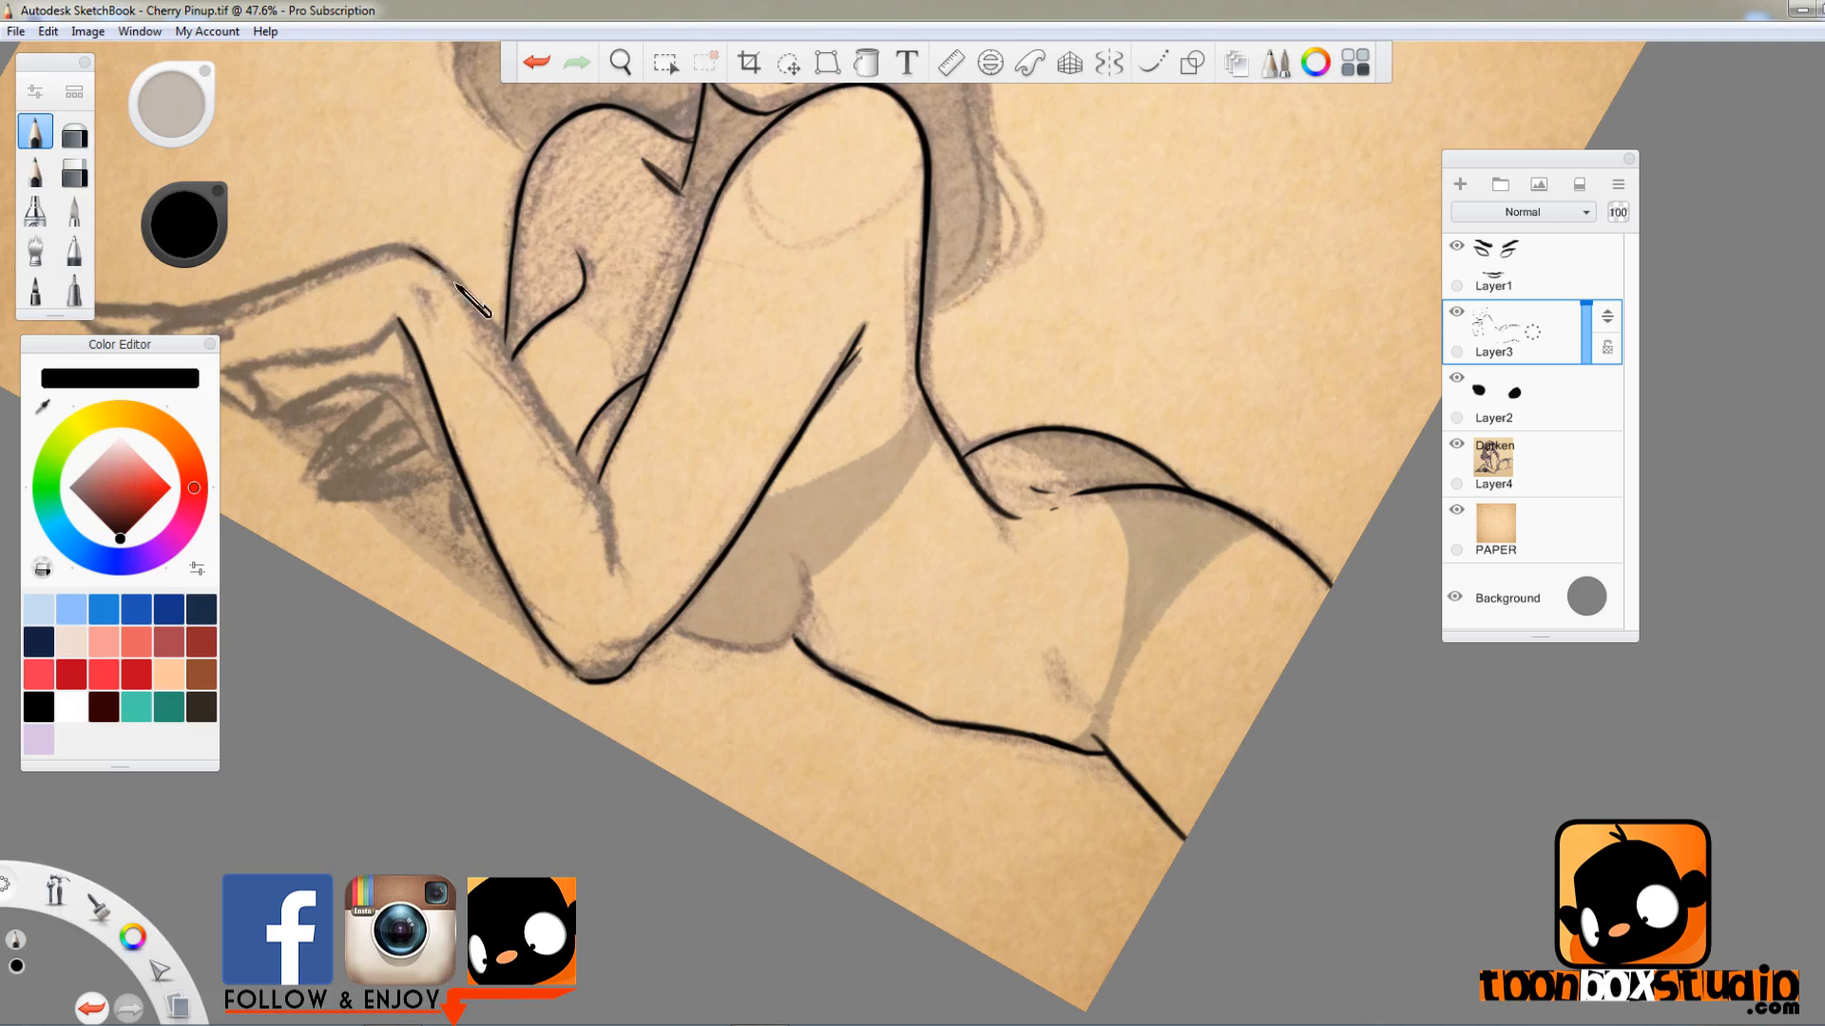
{"action": "left_click_drag", "start_coordinate": [458, 287], "coordinate": [551, 434]}
{"action": "key", "text": "e"}
{"action": "mouse_move", "coordinate": [616, 570]}
{"action": "left_mouse_down"}
{"action": "mouse_move", "coordinate": [604, 483]}
{"action": "mouse_move", "coordinate": [573, 462]}
{"action": "left_mouse_up"}
{"action": "key", "text": "e"}
- Ink the wrist, fingers and thumb of the front hand resting on the ground
{"action": "left_click_drag", "start_coordinate": [533, 359], "coordinate": [836, 486]}
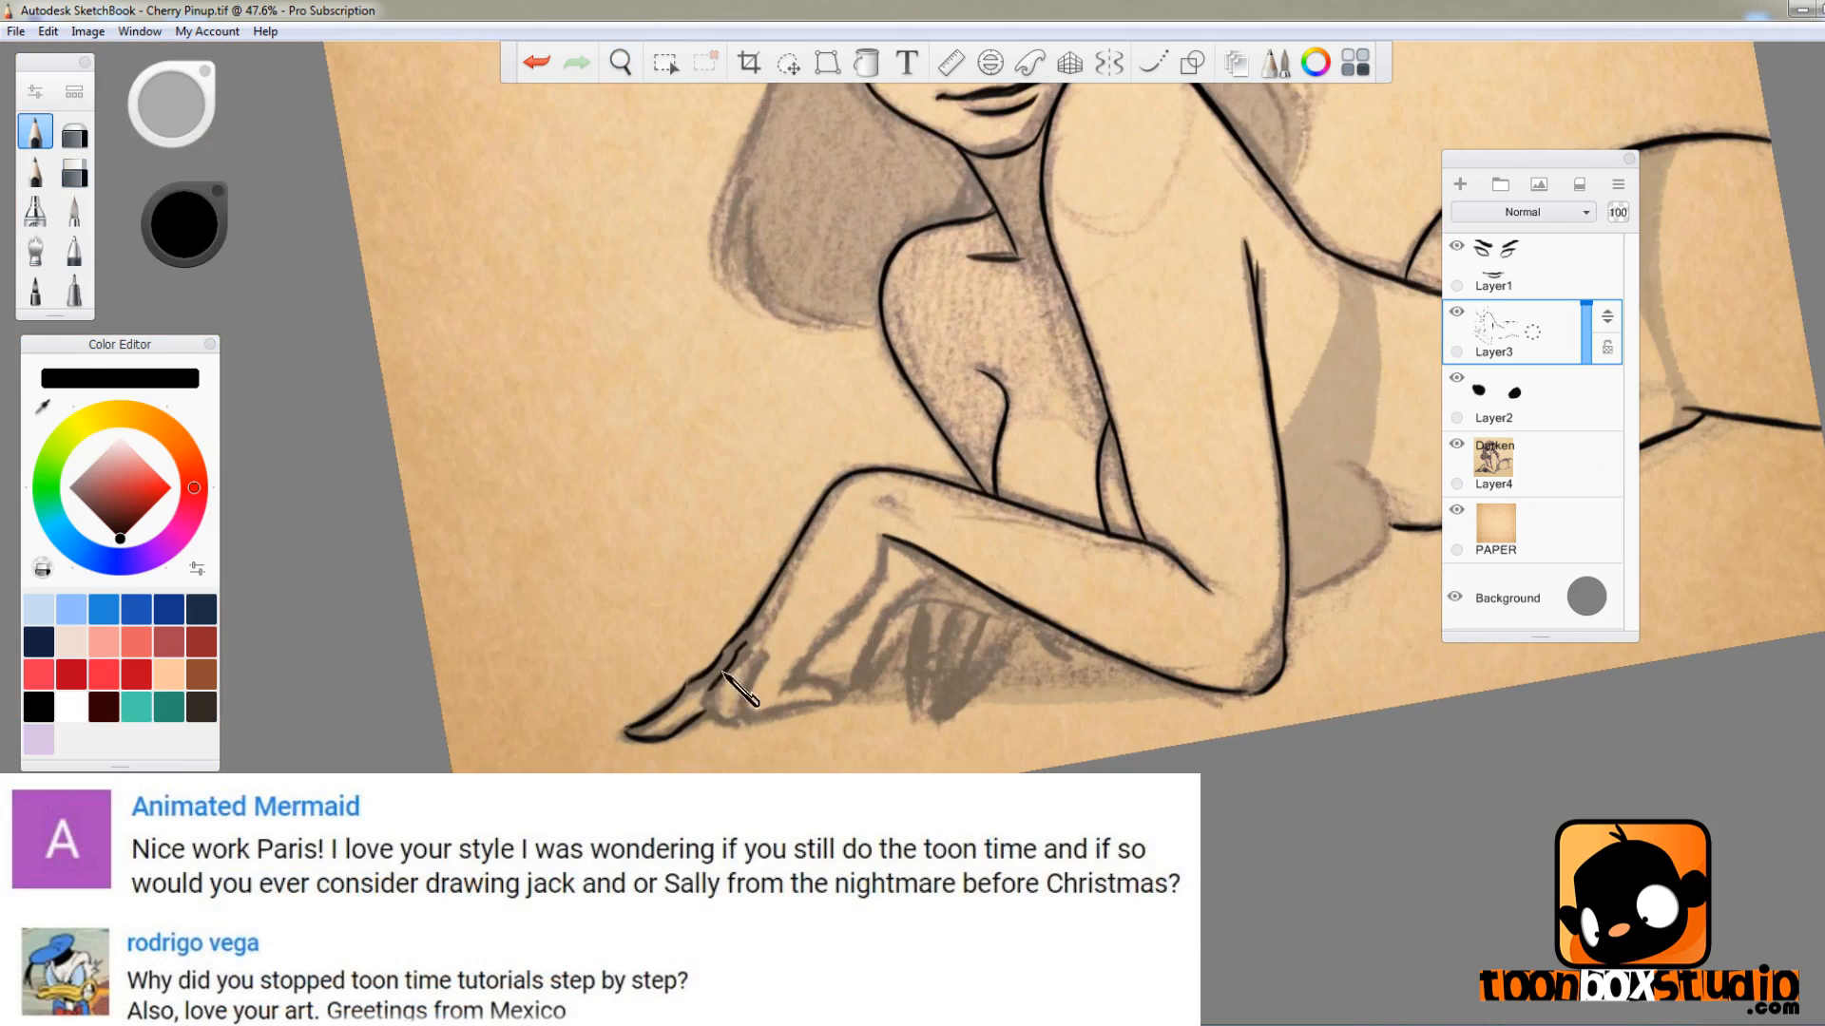
{"action": "left_click_drag", "start_coordinate": [738, 705], "coordinate": [838, 704]}
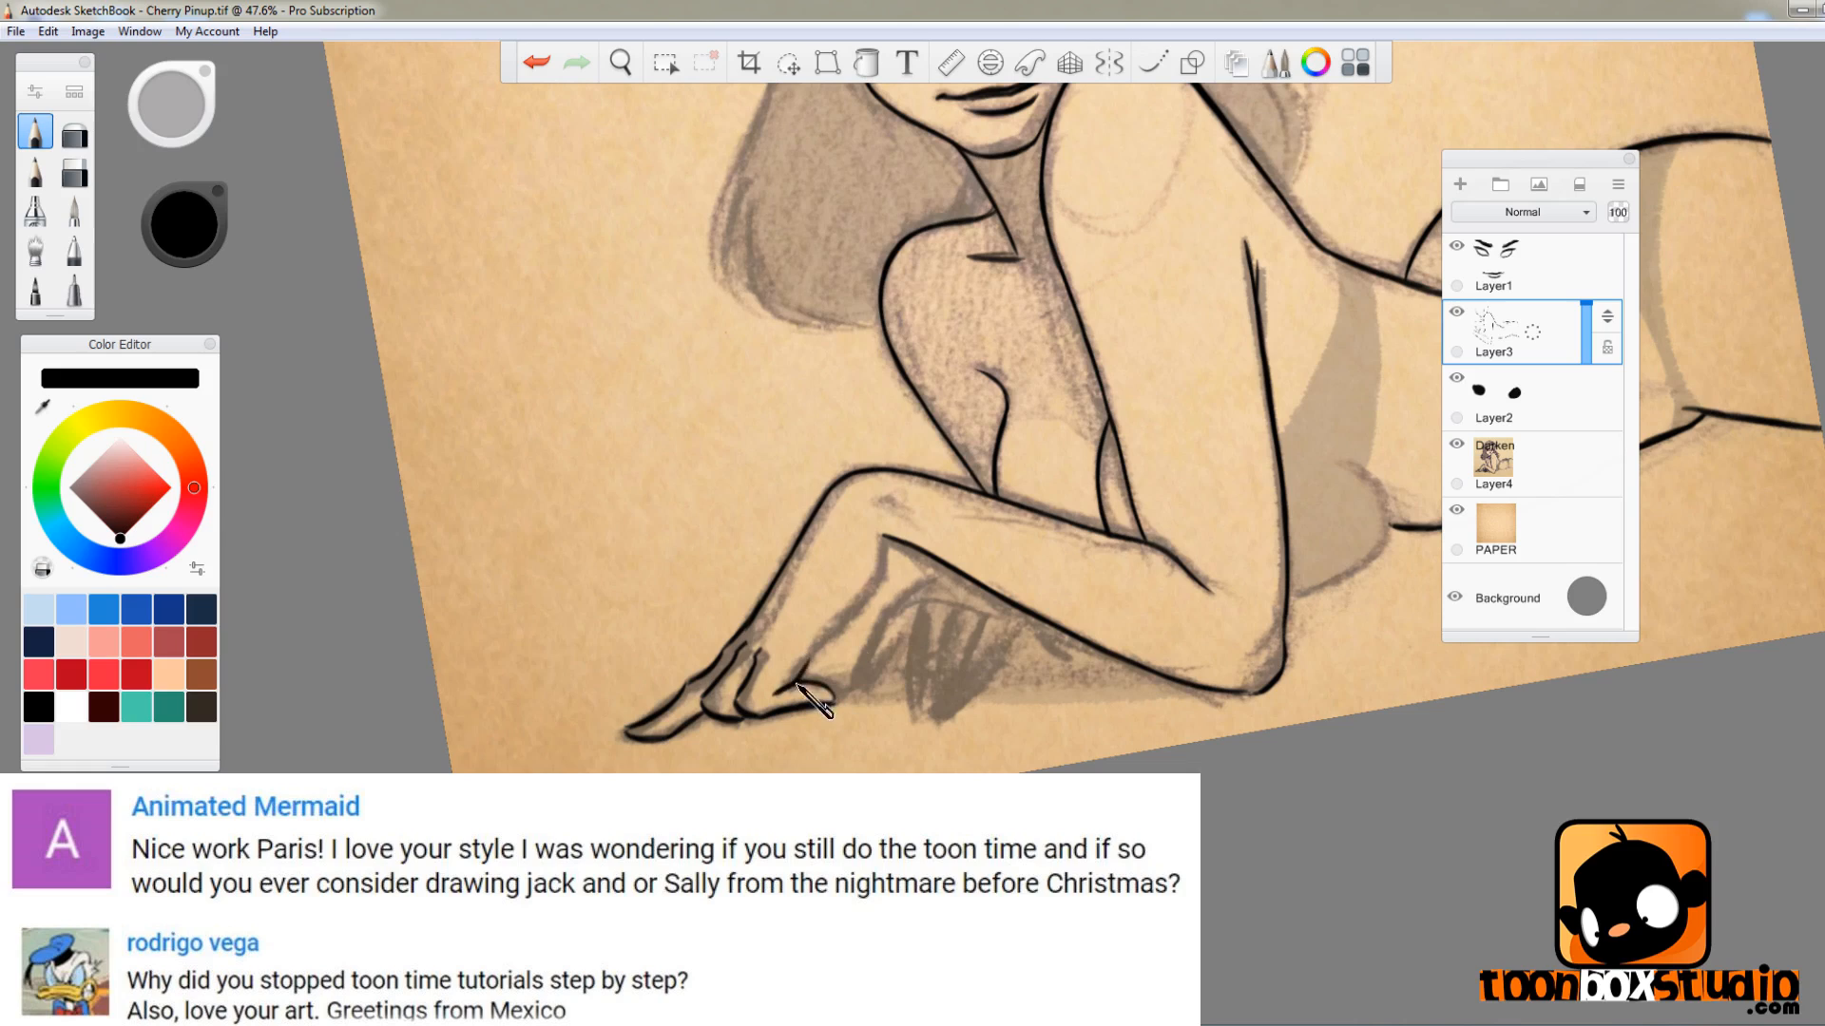
{"action": "left_click_drag", "start_coordinate": [876, 501], "coordinate": [910, 510]}
{"action": "left_click_drag", "start_coordinate": [837, 629], "coordinate": [813, 692]}
{"action": "key", "text": "e"}
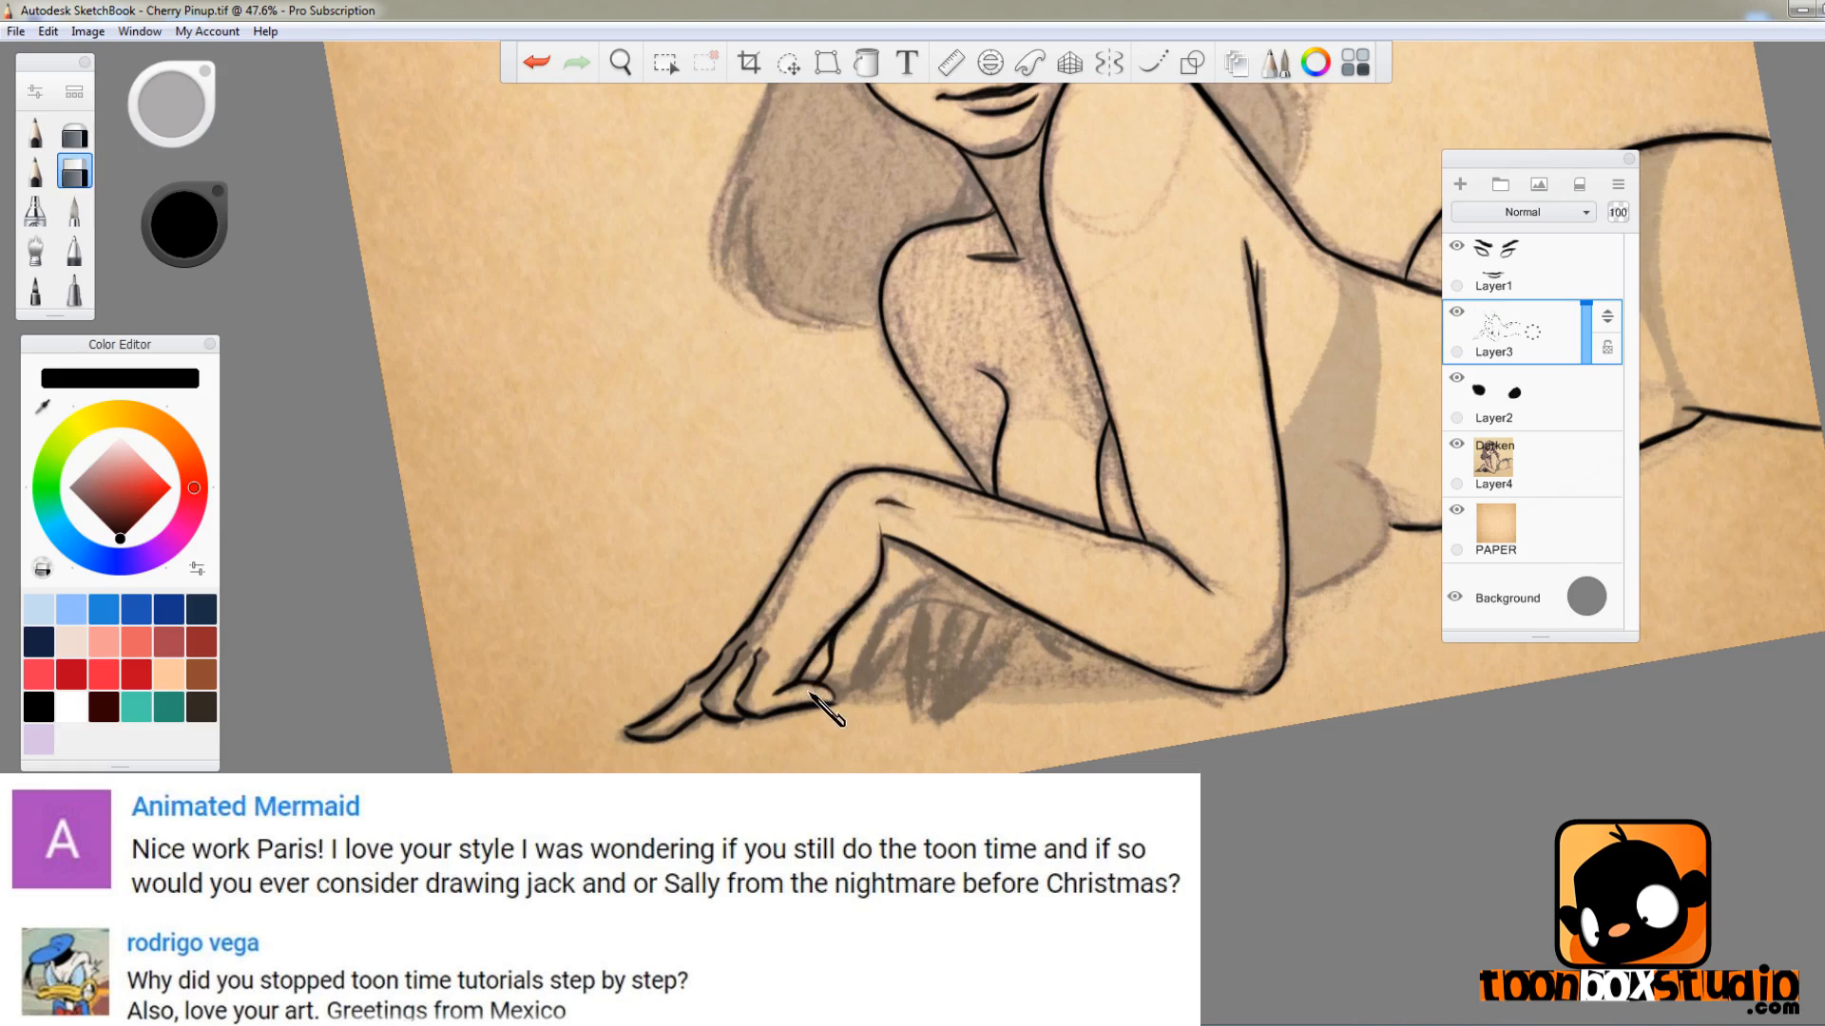
- Ink the finger outlines of the shaded hand beneath the forearm
{"action": "key", "text": "e"}
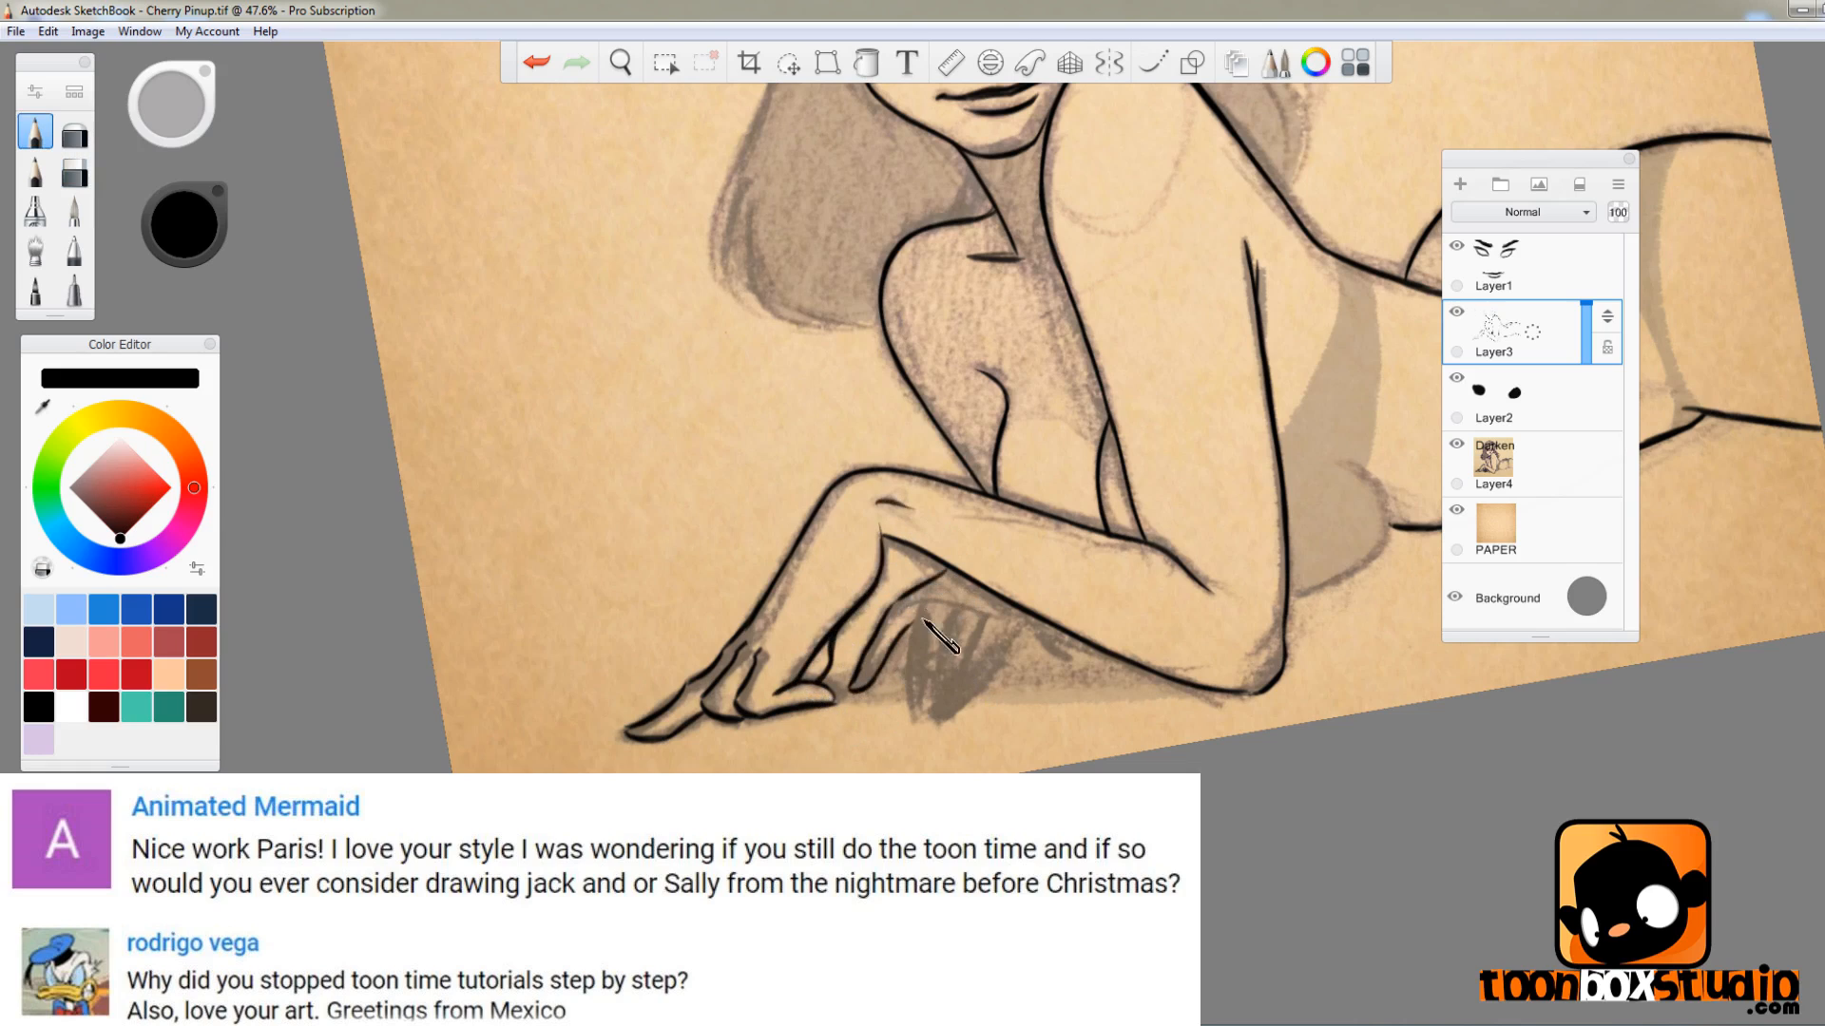
{"action": "left_click_drag", "start_coordinate": [959, 665], "coordinate": [917, 736]}
{"action": "left_click_drag", "start_coordinate": [1036, 608], "coordinate": [950, 727]}
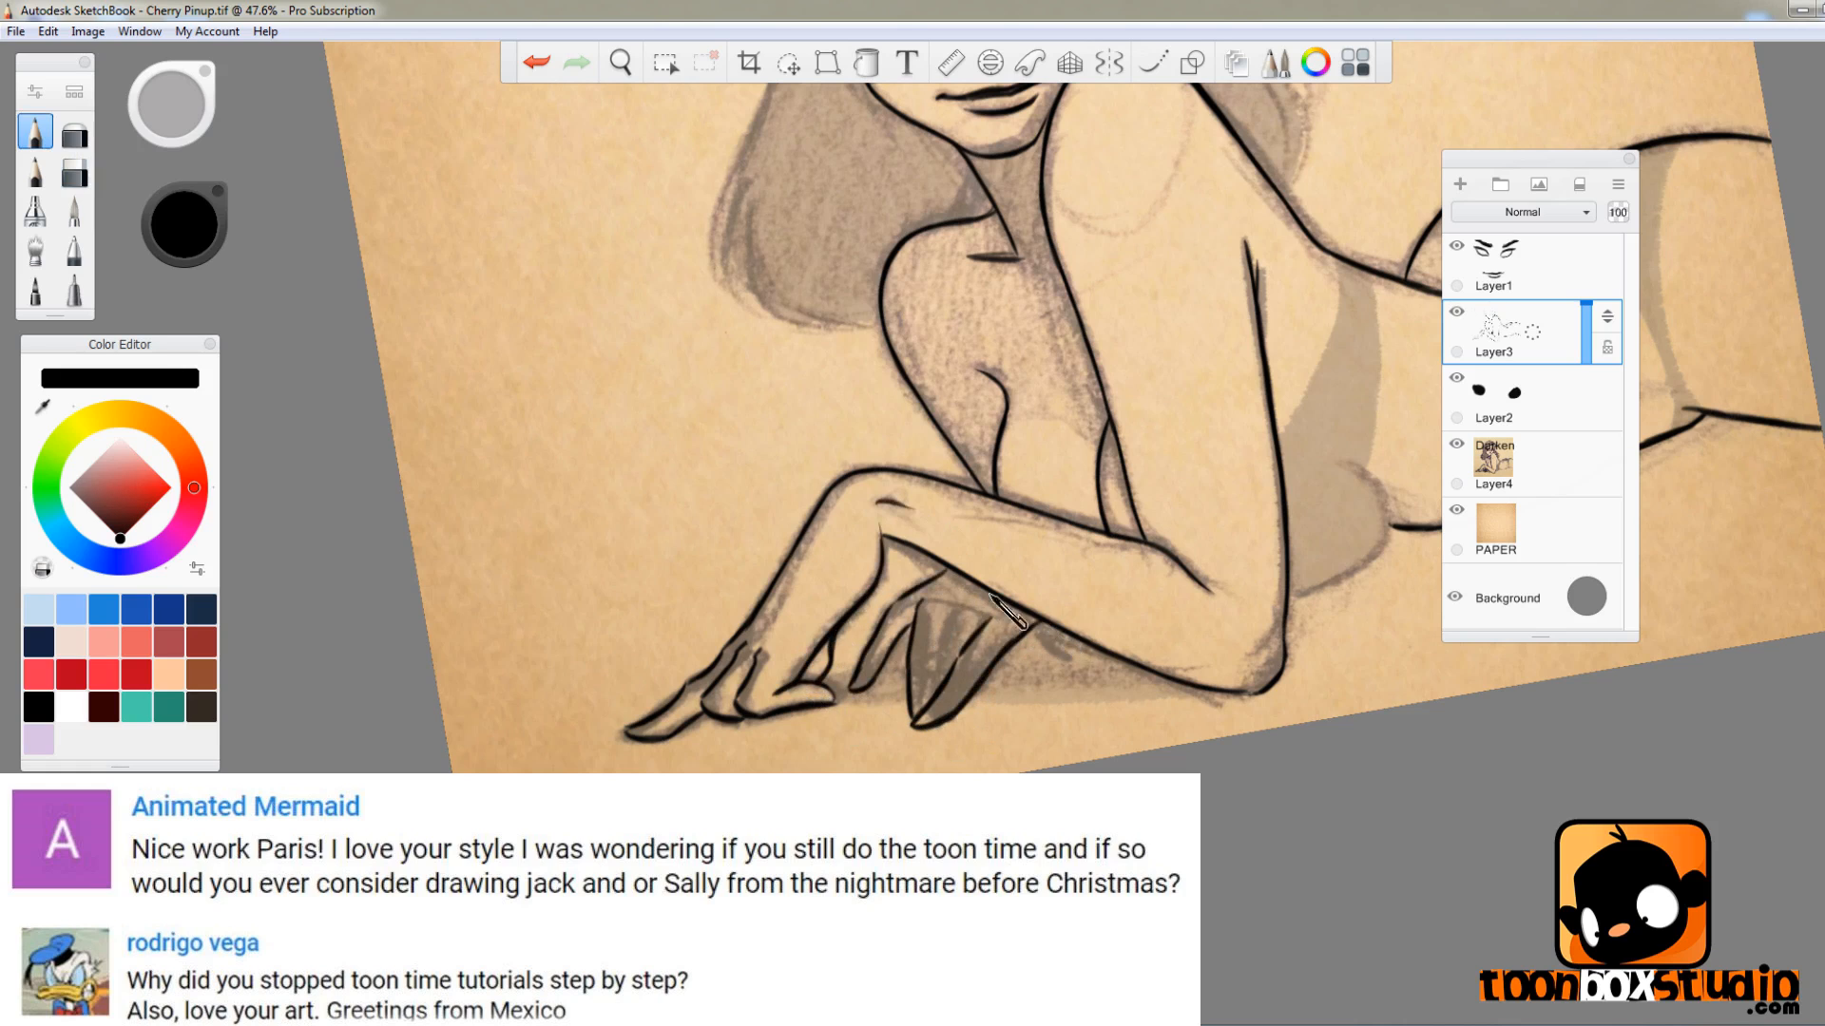
{"action": "left_click_drag", "start_coordinate": [955, 608], "coordinate": [914, 715]}
- Refine the hand beneath the forearm with finger separation lines and erase stray overlaps
{"action": "key", "text": "ctrl+0"}
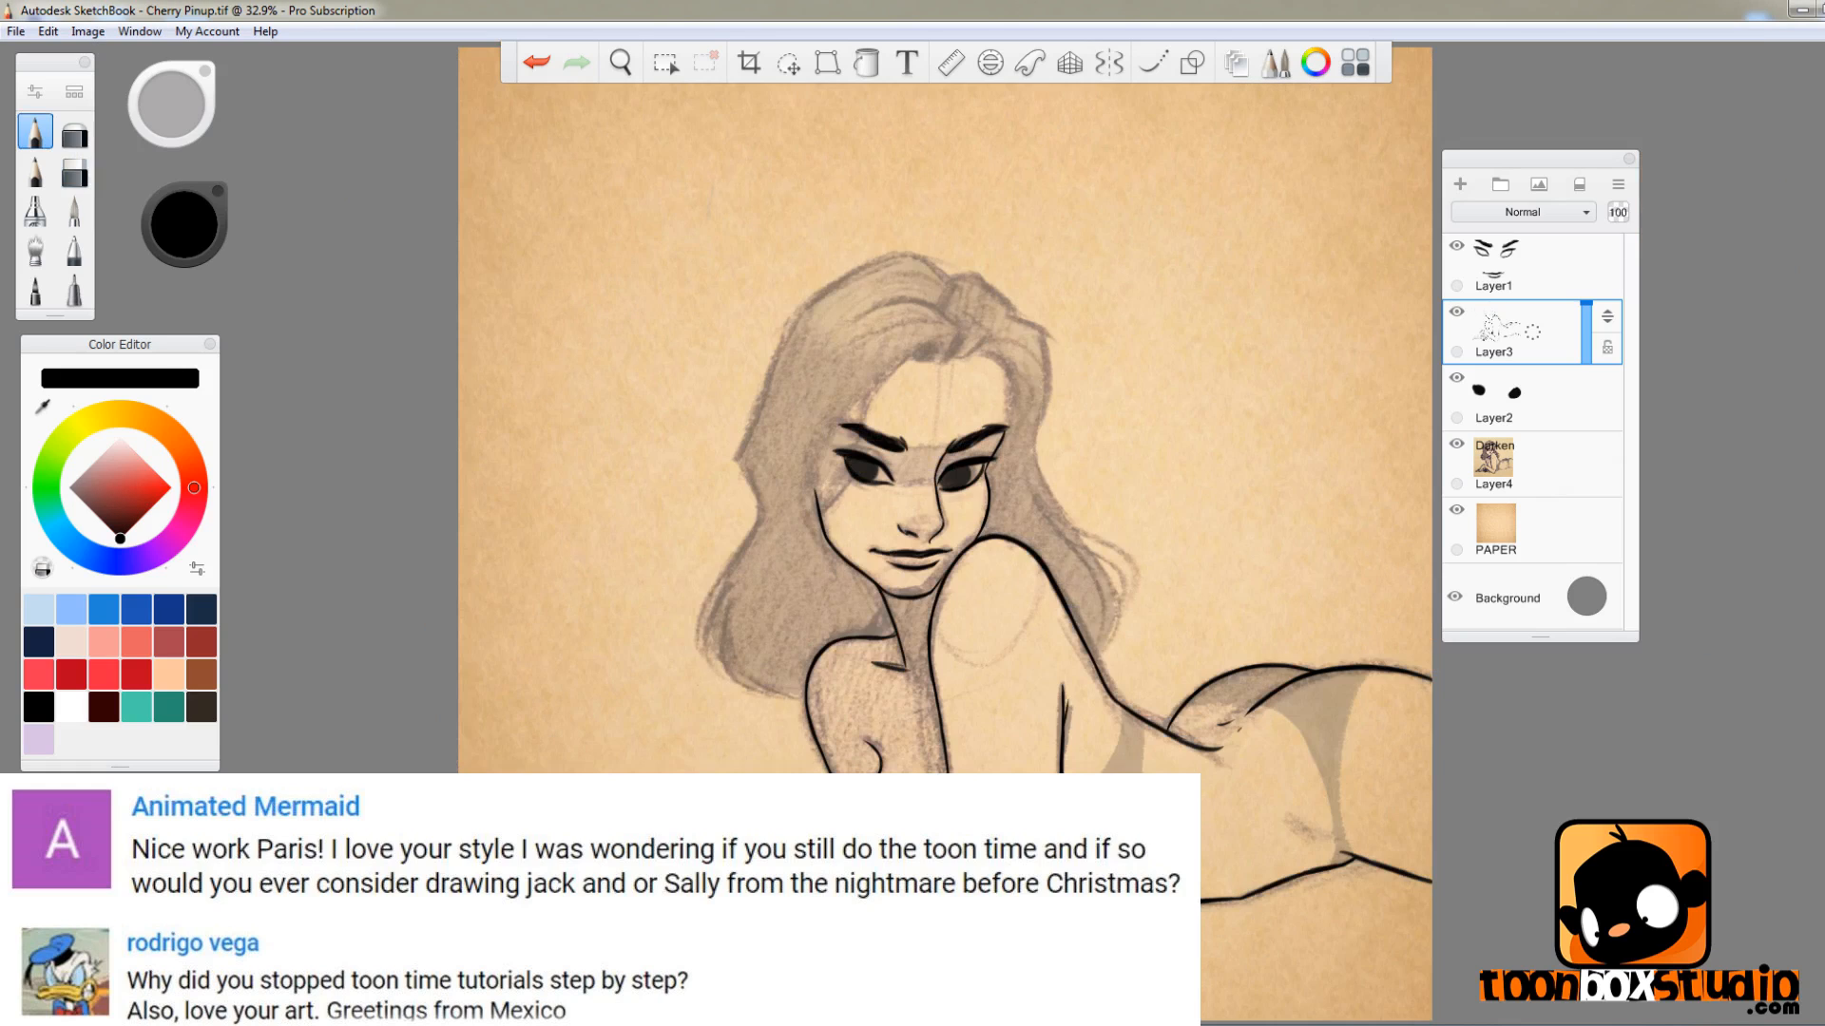
{"action": "left_click_drag", "start_coordinate": [818, 876], "coordinate": [903, 808]}
{"action": "left_click_drag", "start_coordinate": [703, 879], "coordinate": [794, 697]}
{"action": "key", "text": "e"}
{"action": "left_click_drag", "start_coordinate": [786, 701], "coordinate": [718, 793]}
{"action": "key", "text": "e"}
{"action": "left_click_drag", "start_coordinate": [807, 746], "coordinate": [770, 789]}
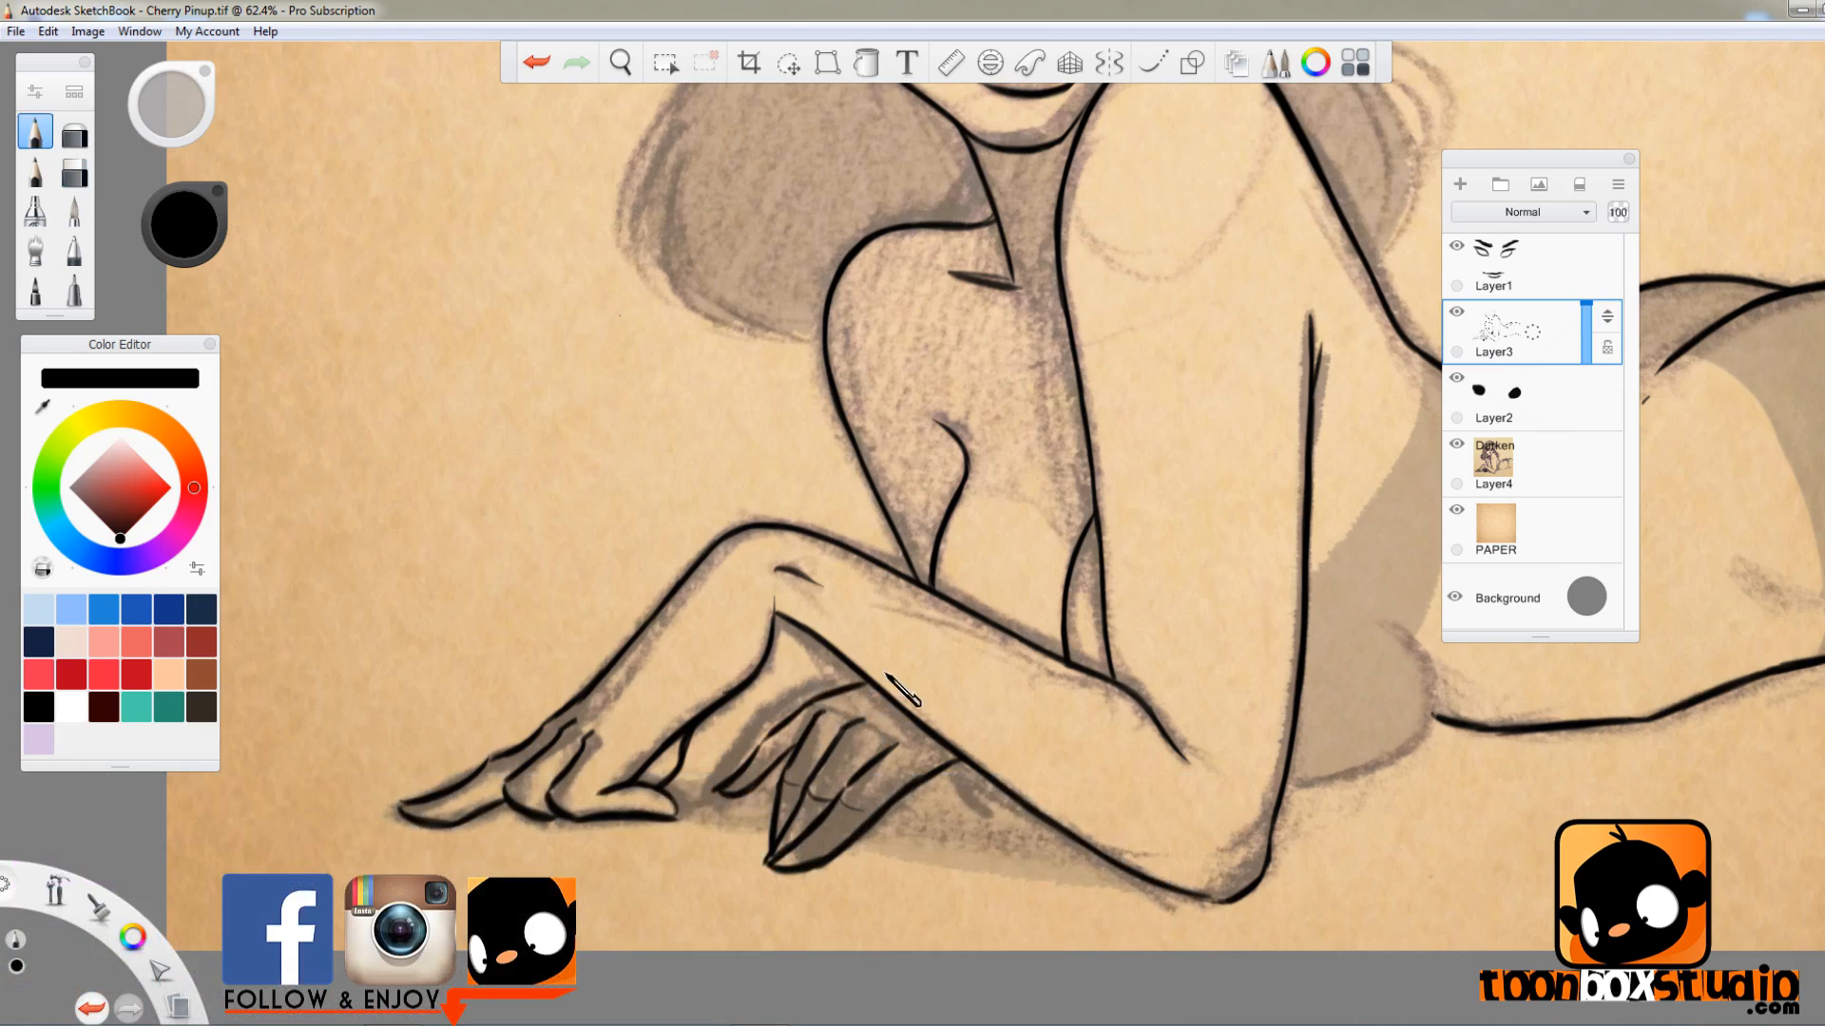
{"action": "key", "text": "e"}
{"action": "key", "text": "e"}
{"action": "key", "text": "e"}
{"action": "key", "text": "e"}
{"action": "scroll", "coordinate": [720, 833], "scroll_direction": "down", "scroll_amount": 5}
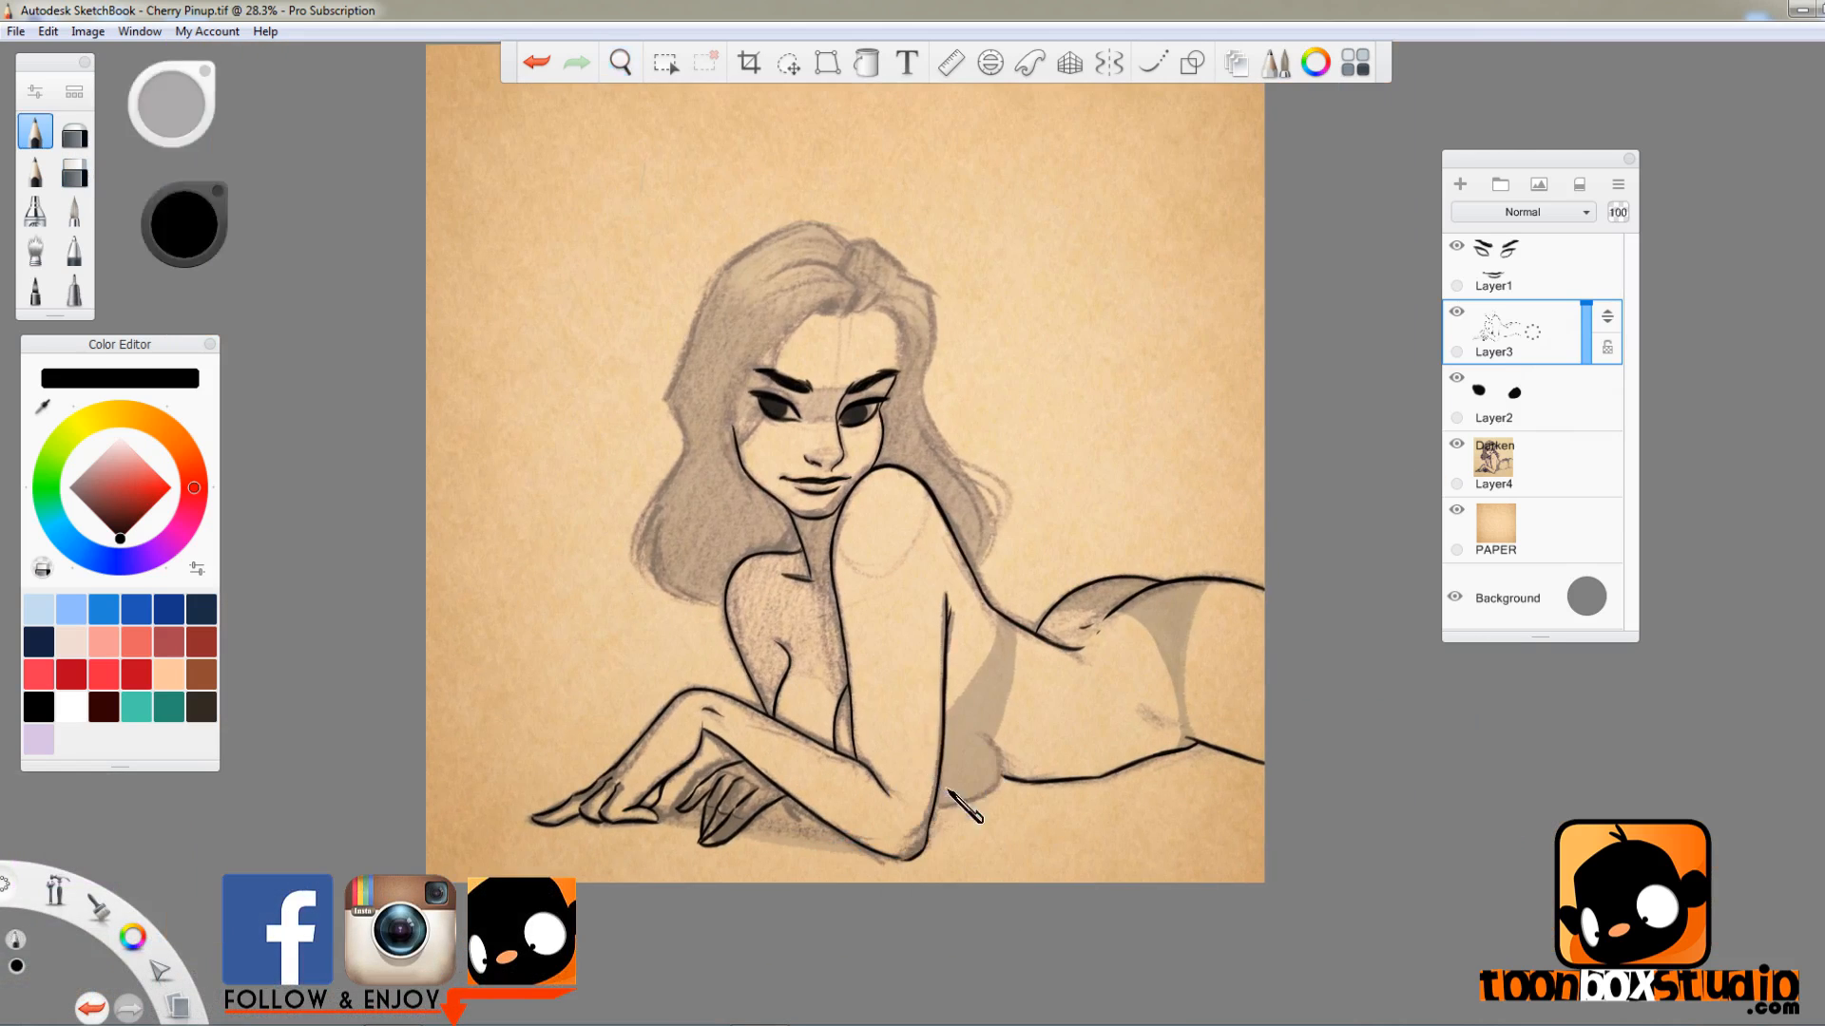
{"action": "key", "text": "e"}
{"action": "key", "text": "e"}
{"action": "scroll", "coordinate": [798, 665], "scroll_direction": "up", "scroll_amount": 4}
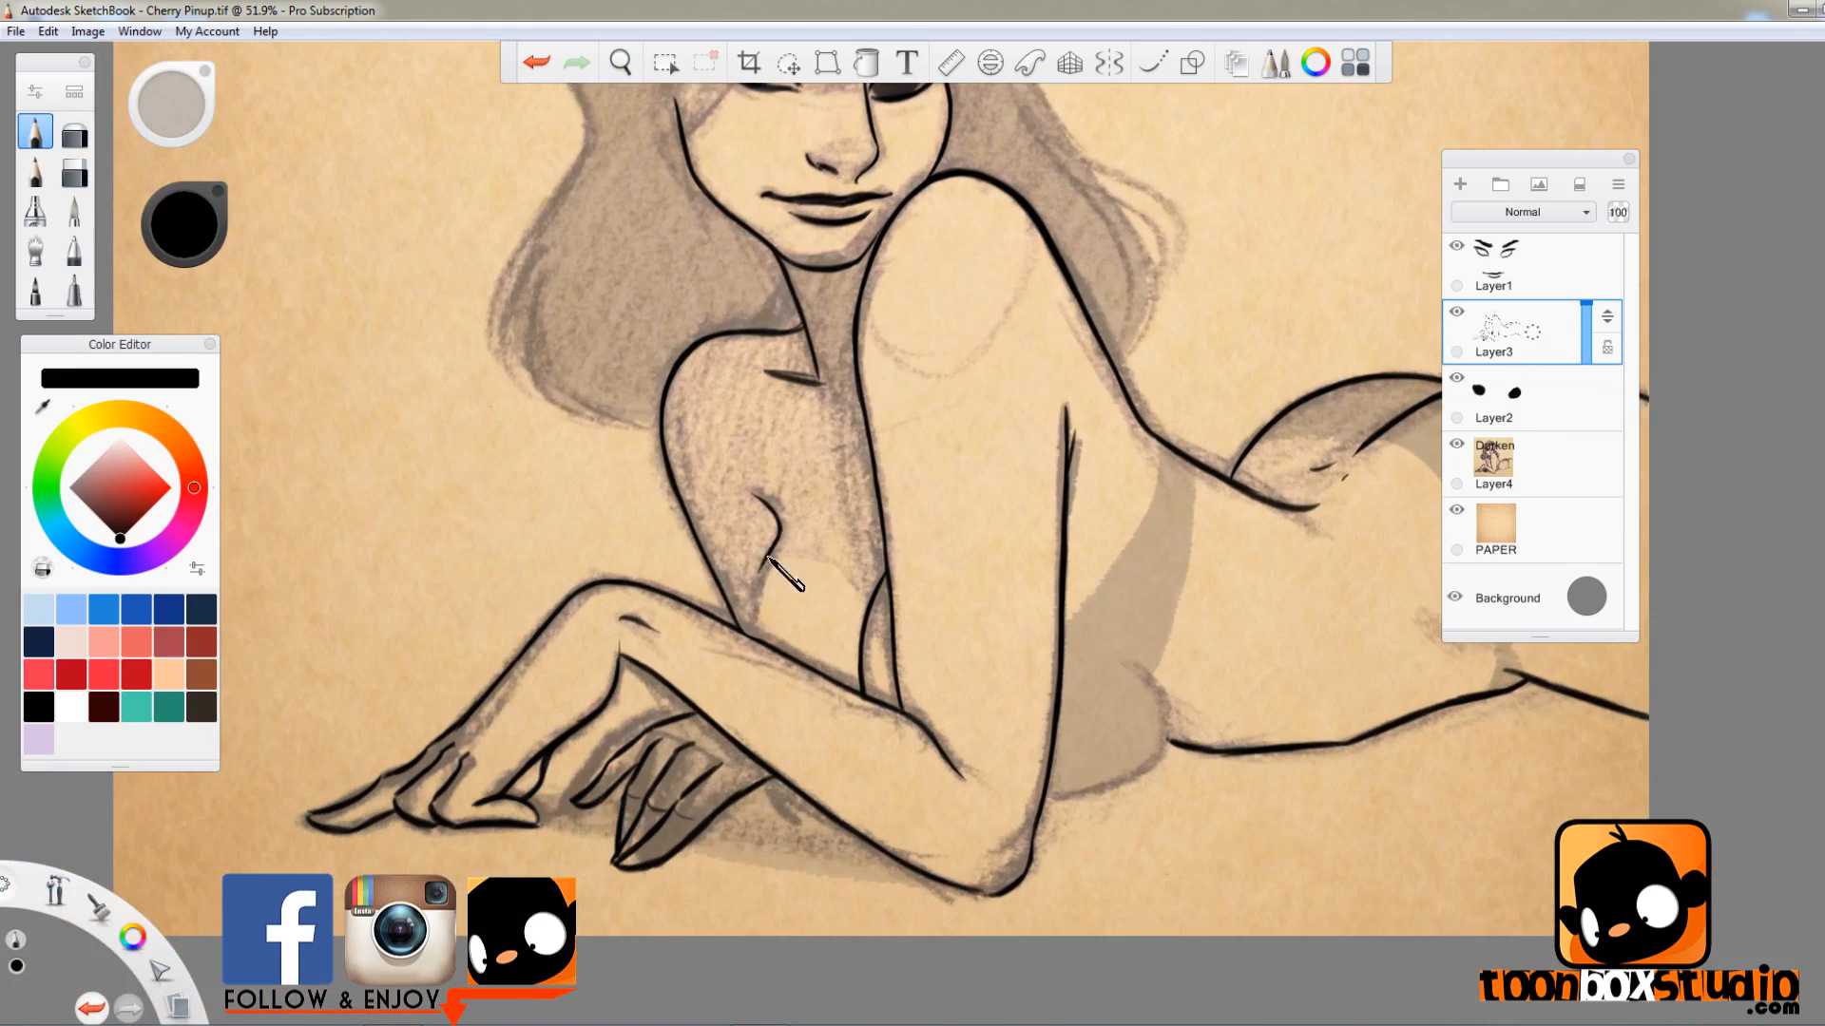
{"action": "scroll", "coordinate": [855, 865], "scroll_direction": "down", "scroll_amount": 2}
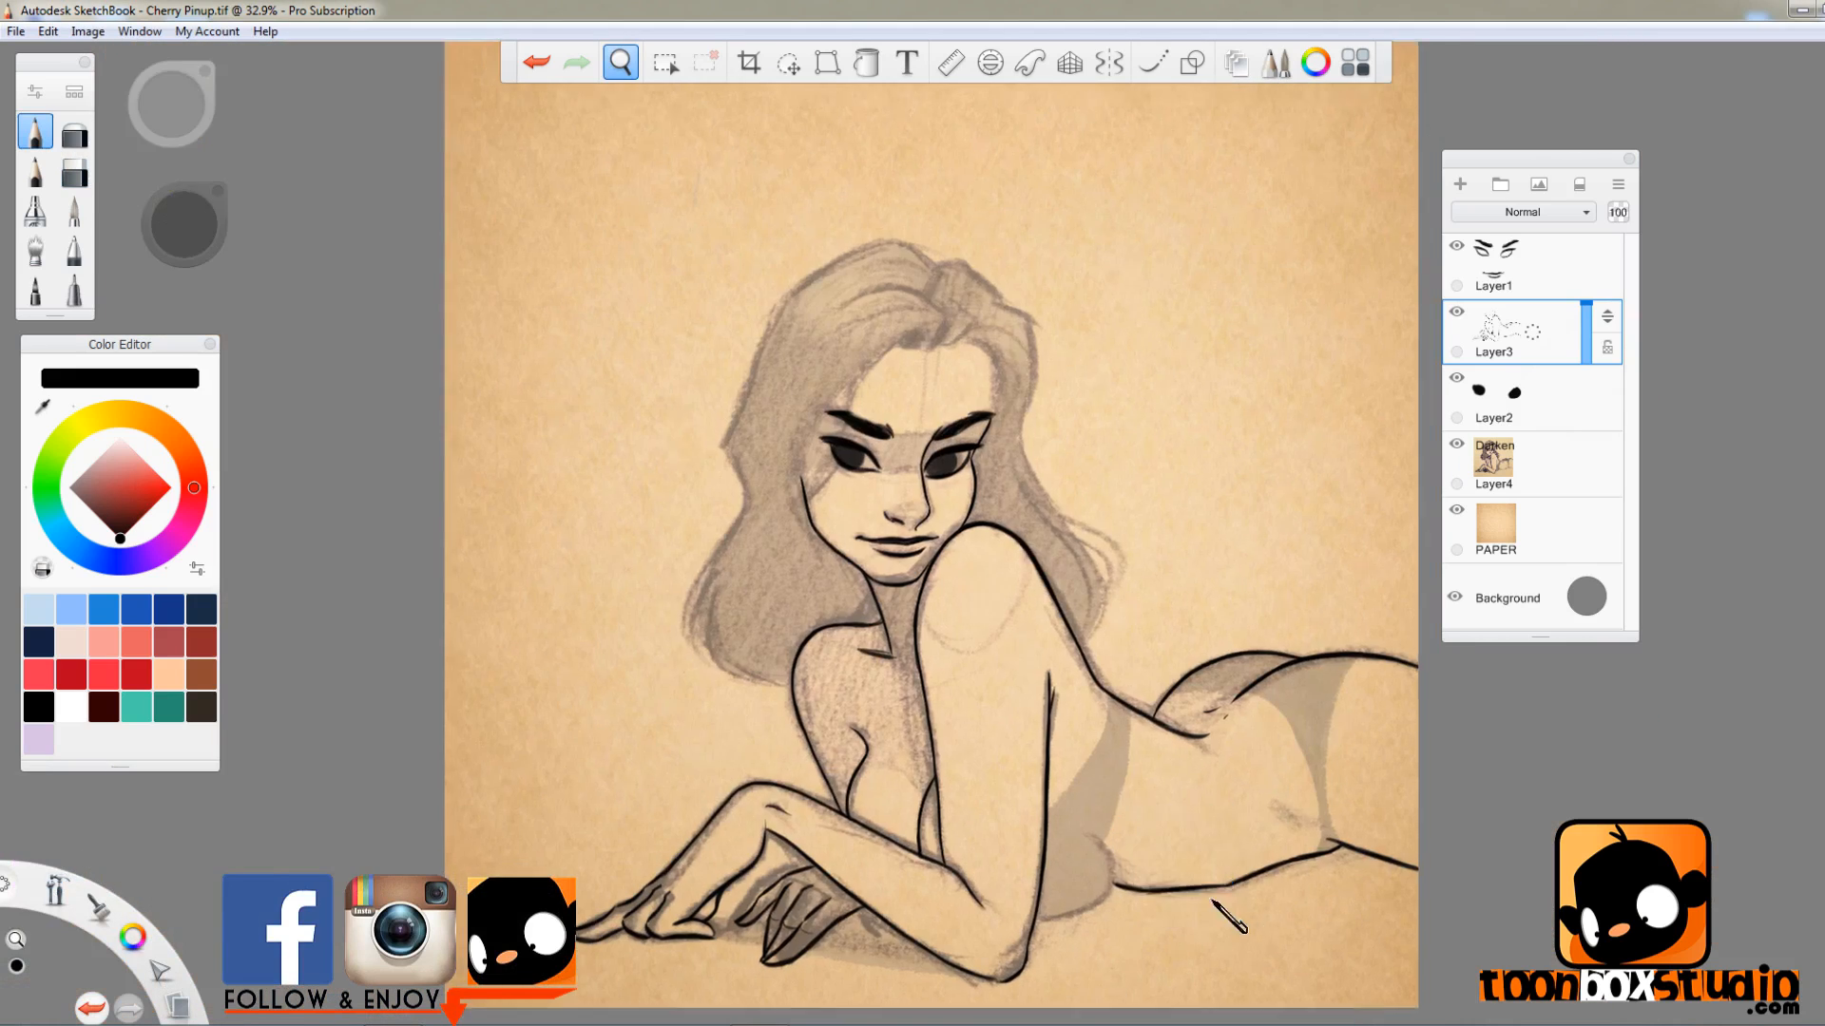
- Ink the rounded chest contour between the near elbow and the torso, and undo the last surplus stroke
{"action": "scroll", "coordinate": [855, 868], "scroll_direction": "up", "scroll_amount": 3}
{"action": "mouse_move", "coordinate": [927, 832]}
{"action": "left_mouse_down"}
{"action": "mouse_move", "coordinate": [828, 680]}
{"action": "mouse_move", "coordinate": [834, 754]}
{"action": "left_mouse_up"}
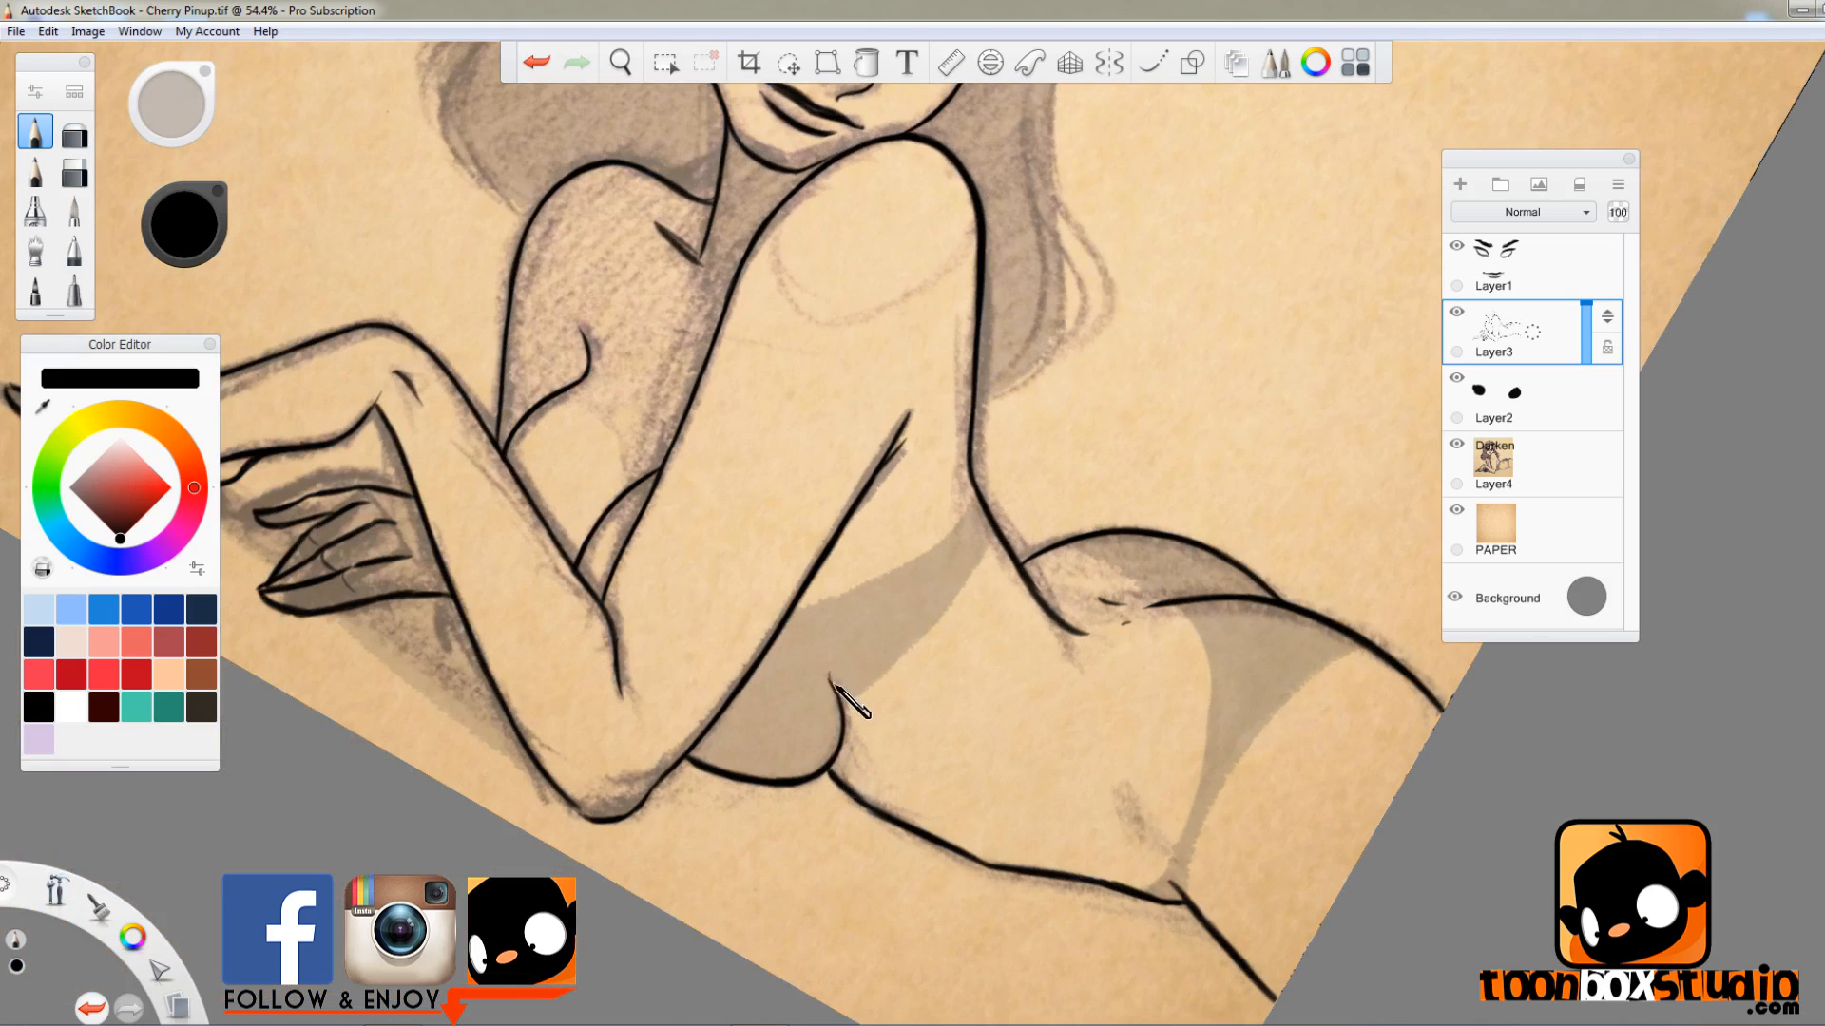
{"action": "key", "text": "e"}
{"action": "key", "text": "e"}
{"action": "key", "text": "ctrl+z"}
{"action": "key", "text": "ctrl+0"}
{"action": "scroll", "coordinate": [996, 425], "scroll_direction": "up", "scroll_amount": 3}
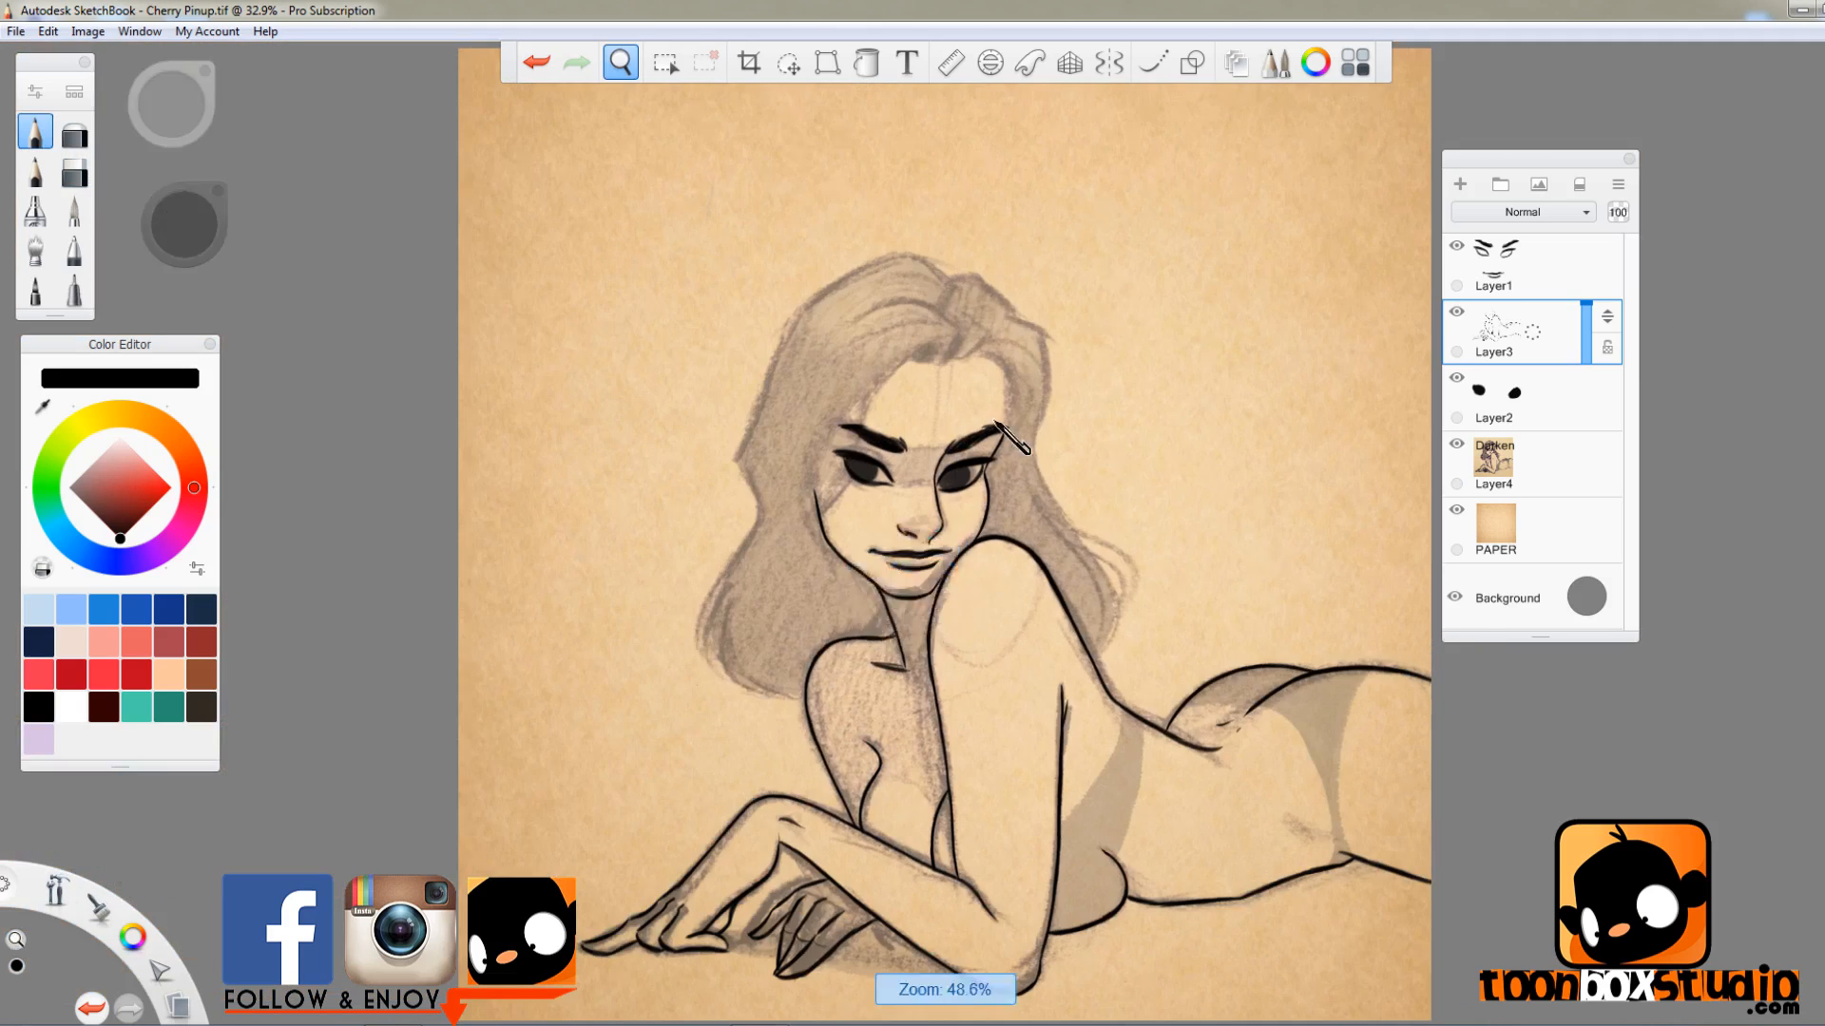
{"action": "scroll", "coordinate": [995, 425], "scroll_direction": "up", "scroll_amount": 2}
{"action": "left_click_drag", "start_coordinate": [748, 455], "coordinate": [825, 473]}
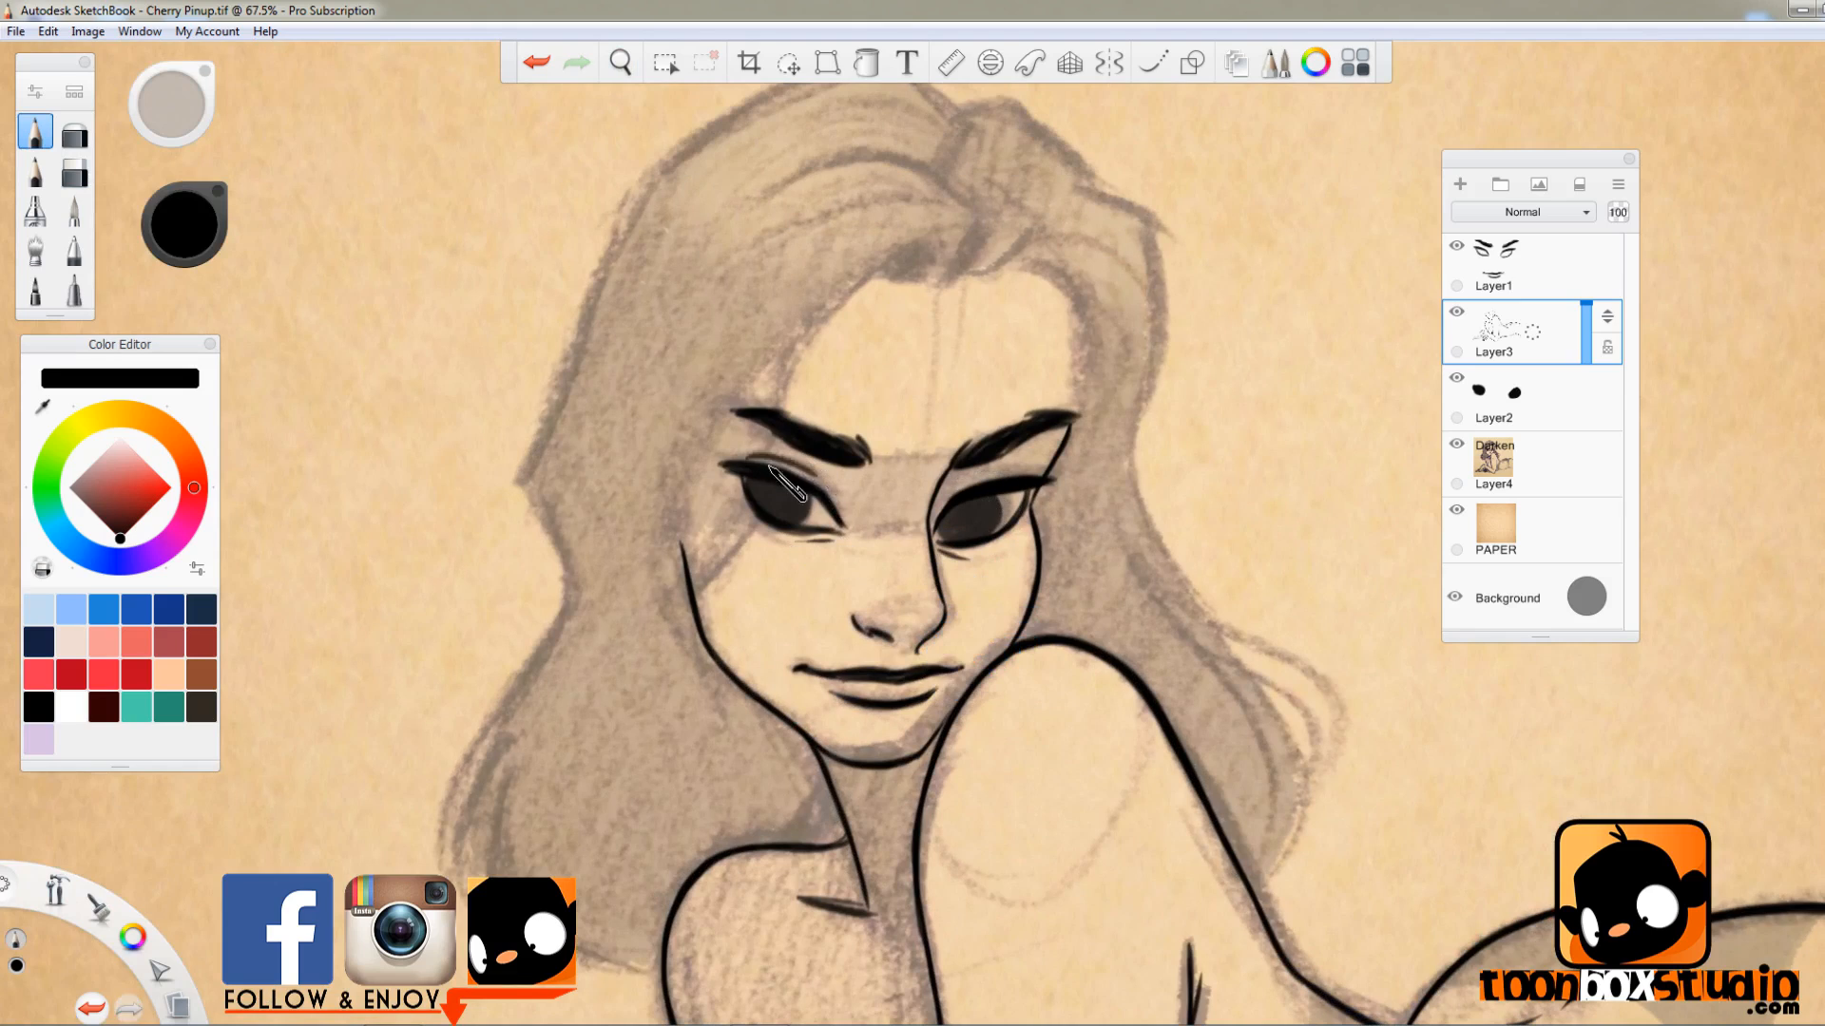
{"action": "key", "text": "ctrl+z"}
{"action": "left_click_drag", "start_coordinate": [998, 485], "coordinate": [951, 487]}
{"action": "key", "text": "ctrl+z"}
{"action": "key", "text": "ctrl+z"}
{"action": "scroll", "coordinate": [977, 733], "scroll_direction": "down", "scroll_amount": 3}
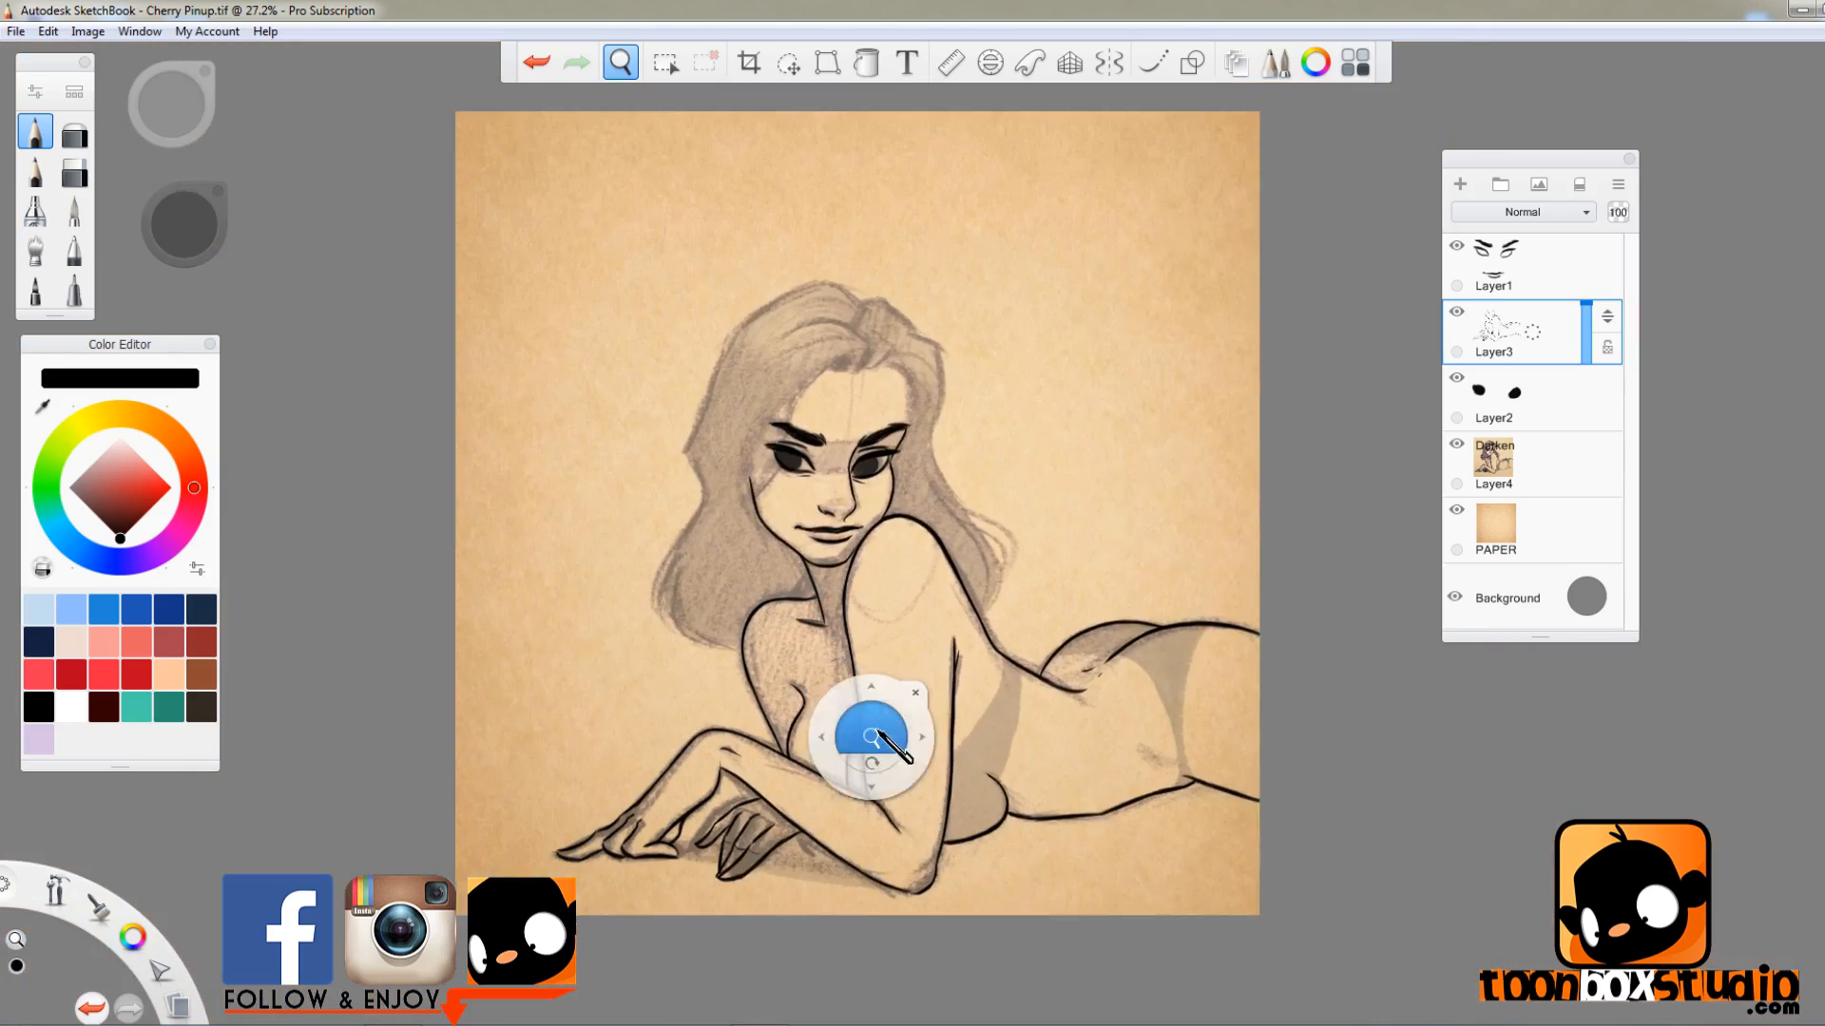
- On Layer1, sharpen the outer lash corner of the larger eye with the eraser and ink its lower lash line
{"action": "scroll", "coordinate": [910, 504], "scroll_direction": "up", "scroll_amount": 4}
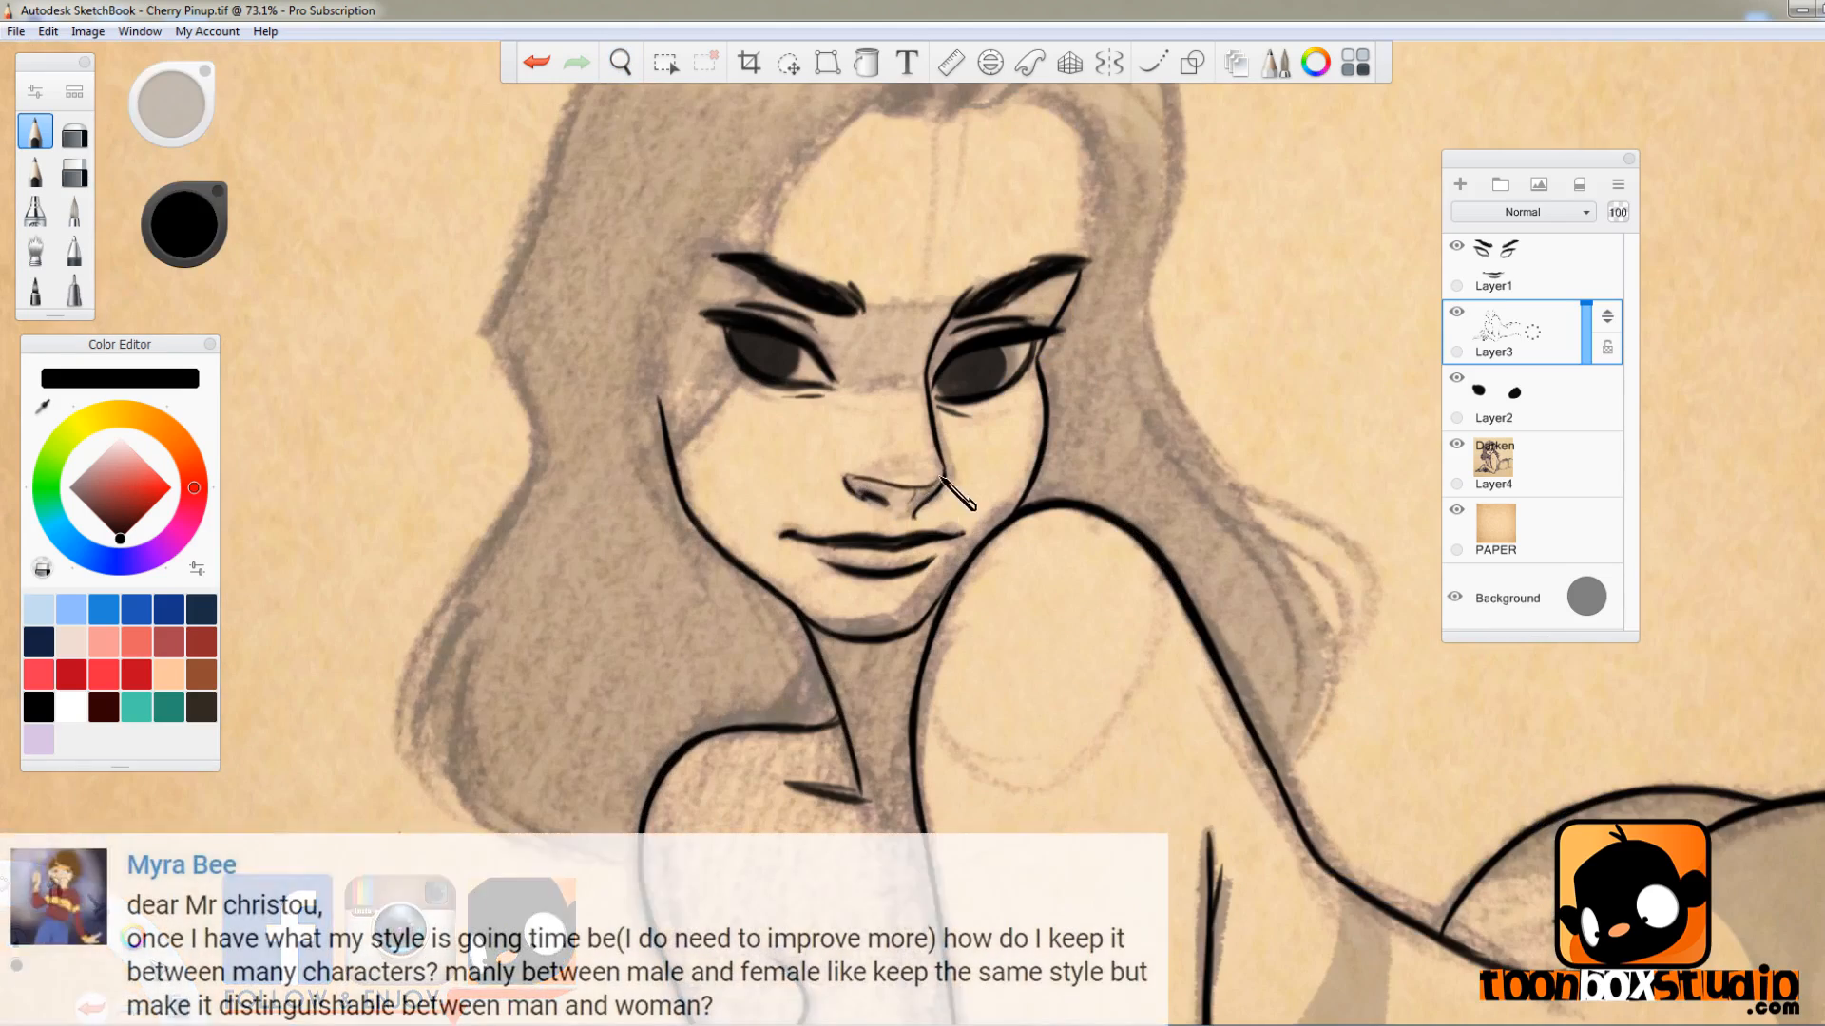
{"action": "scroll", "coordinate": [879, 496], "scroll_direction": "down", "scroll_amount": 3}
{"action": "scroll", "coordinate": [724, 373], "scroll_direction": "up", "scroll_amount": 3}
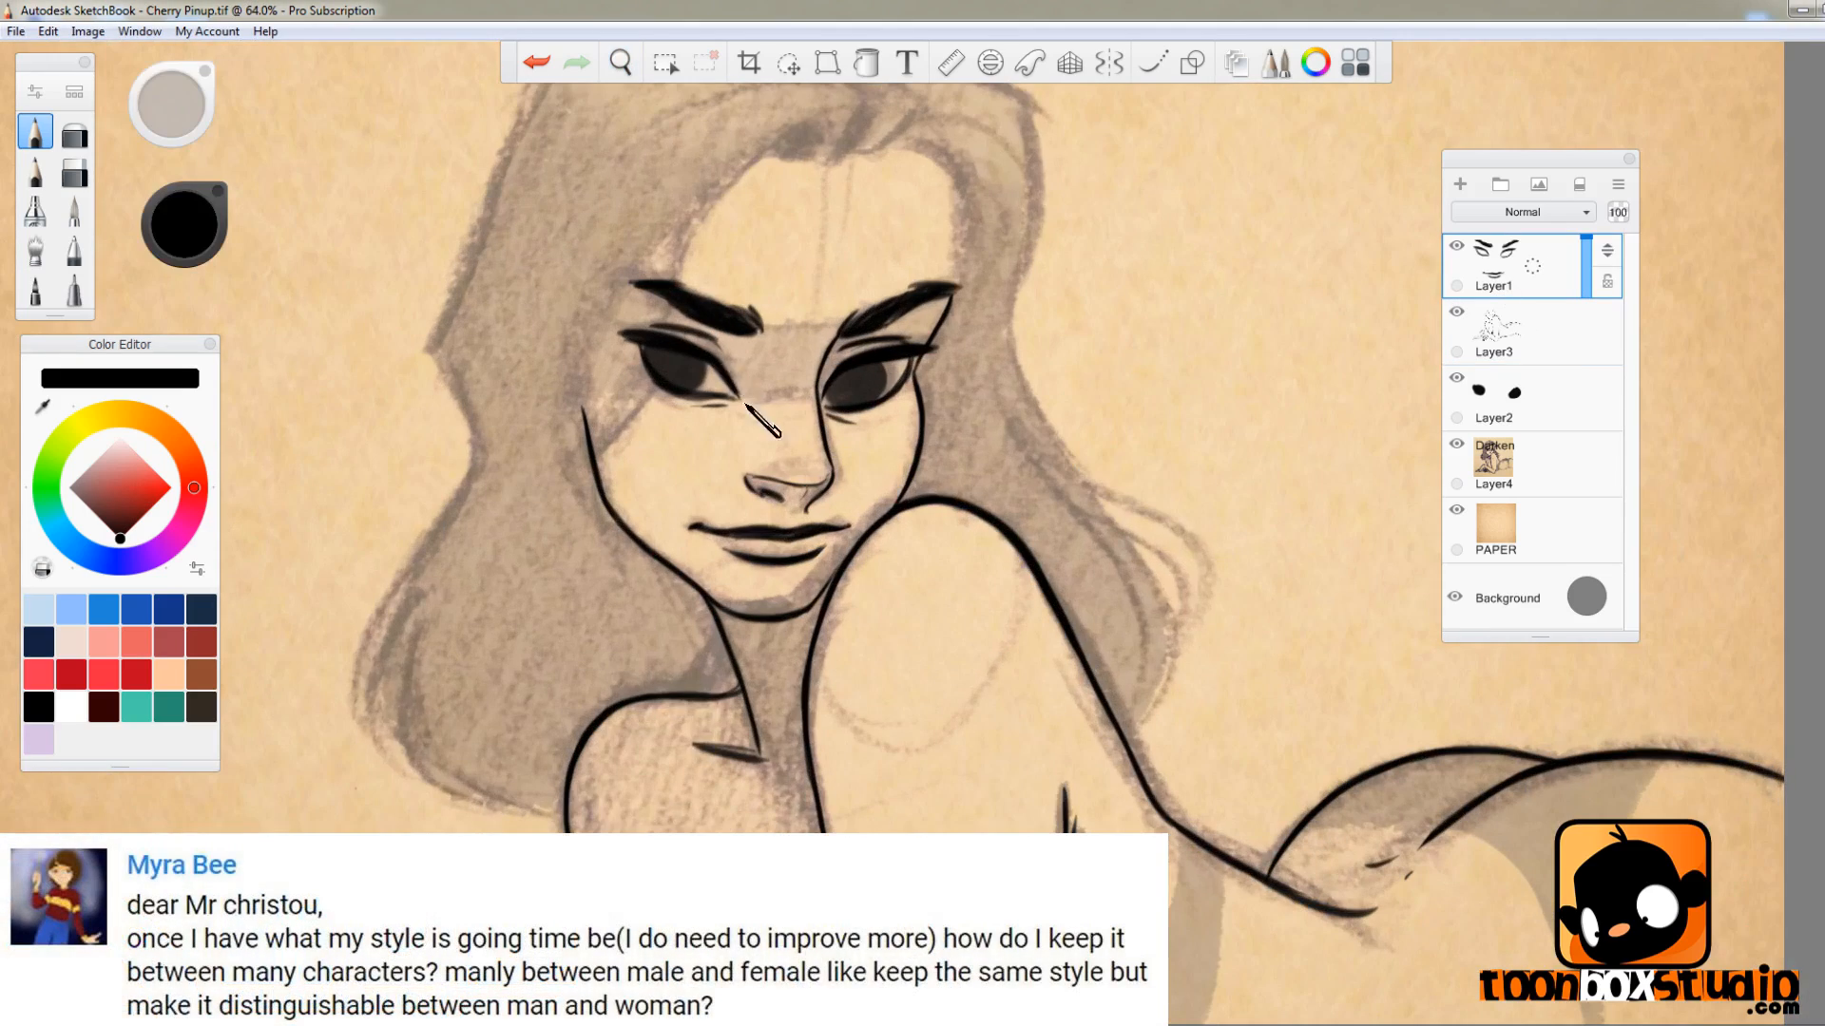
{"action": "scroll", "coordinate": [666, 485], "scroll_direction": "down", "scroll_amount": 3}
{"action": "key", "text": "e"}
{"action": "scroll", "coordinate": [678, 399], "scroll_direction": "up", "scroll_amount": 5}
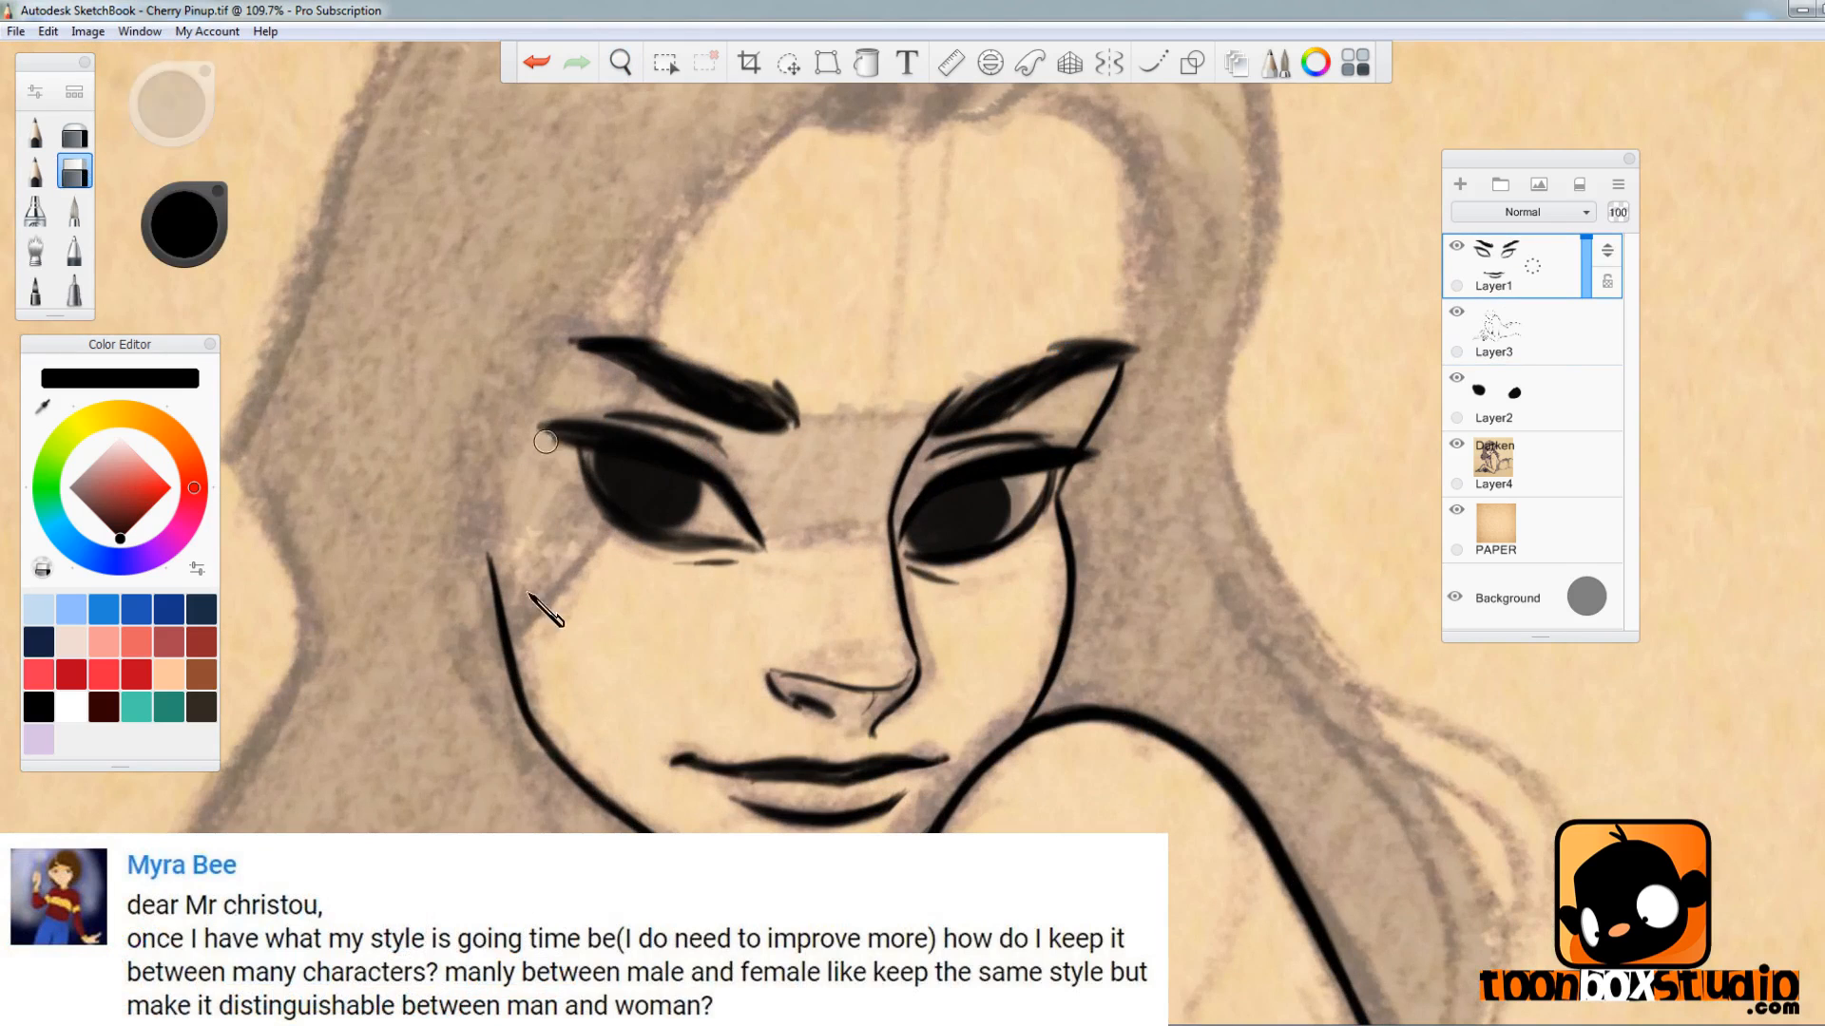
{"action": "key", "text": "e"}
{"action": "key", "text": "e"}
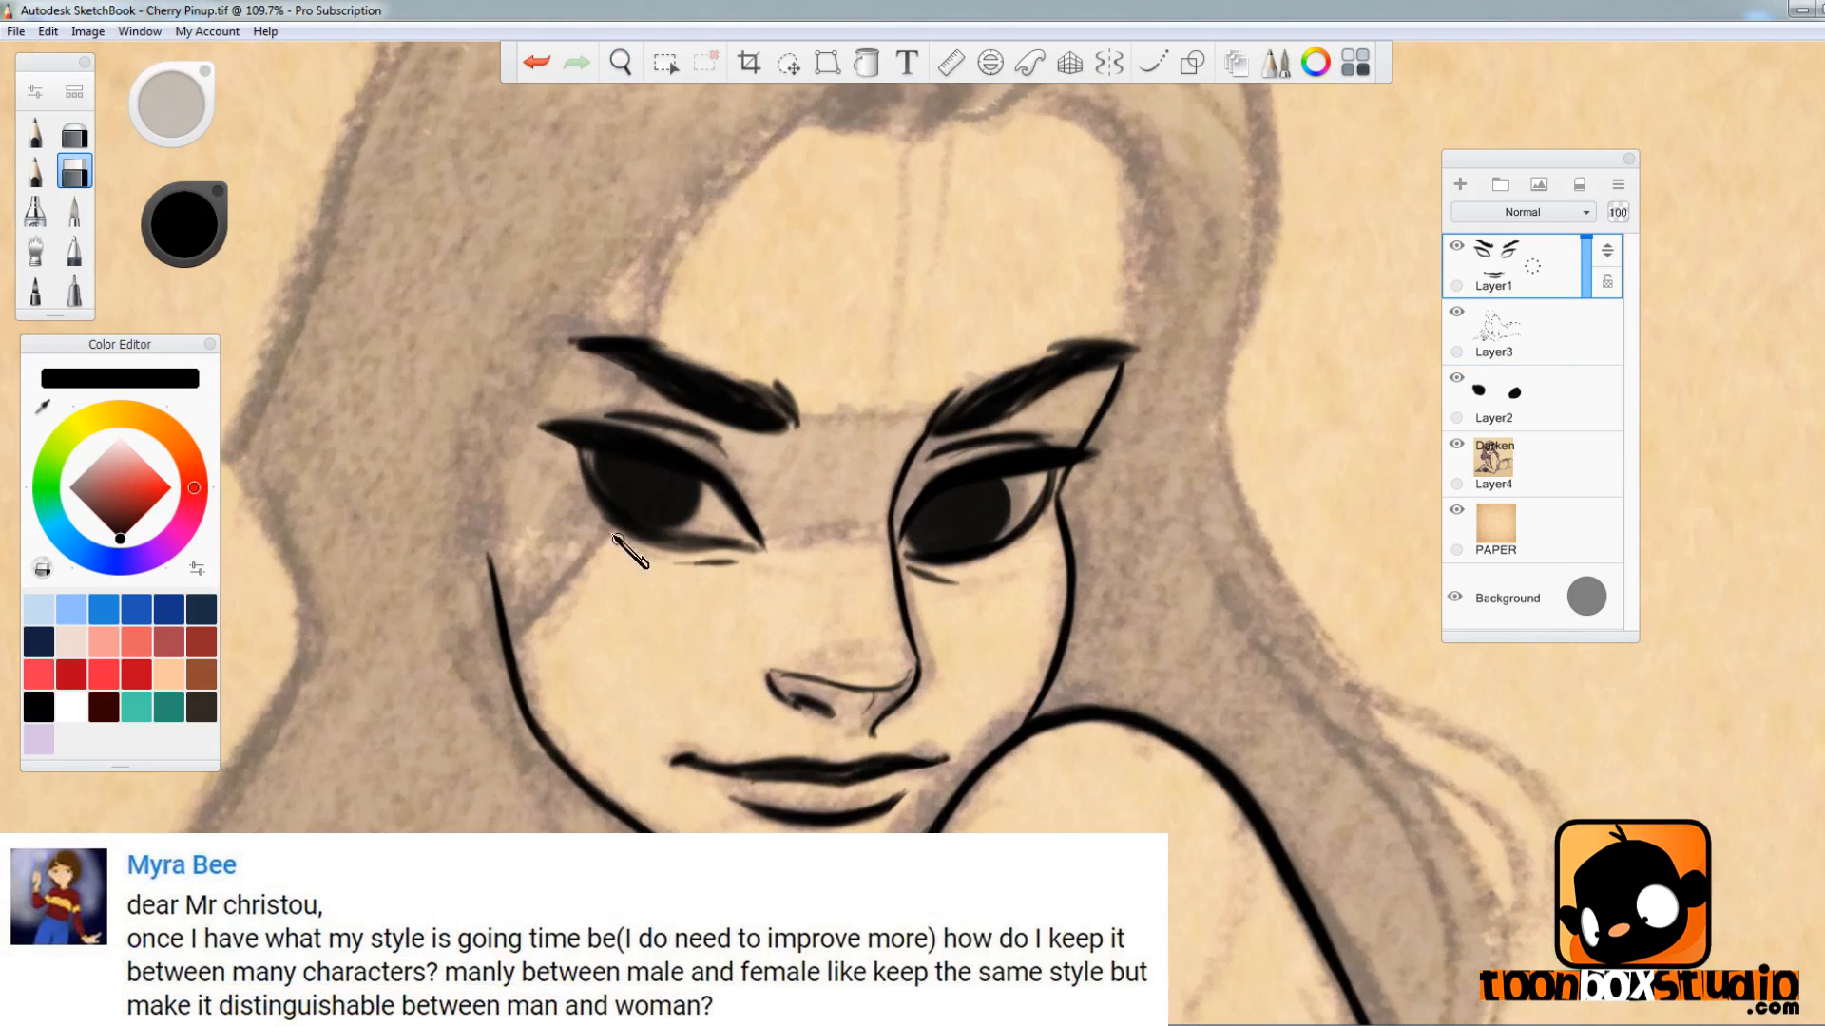
{"action": "left_click_drag", "start_coordinate": [613, 534], "coordinate": [711, 548]}
- Refine the lower lid and inner corner of the other eye, next to the nose bridge, with pencil and eraser
{"action": "key", "text": "e"}
{"action": "key", "text": "e"}
{"action": "key", "text": "e"}
{"action": "scroll", "coordinate": [665, 542], "scroll_direction": "down", "scroll_amount": 5}
{"action": "scroll", "coordinate": [893, 504], "scroll_direction": "up", "scroll_amount": 6}
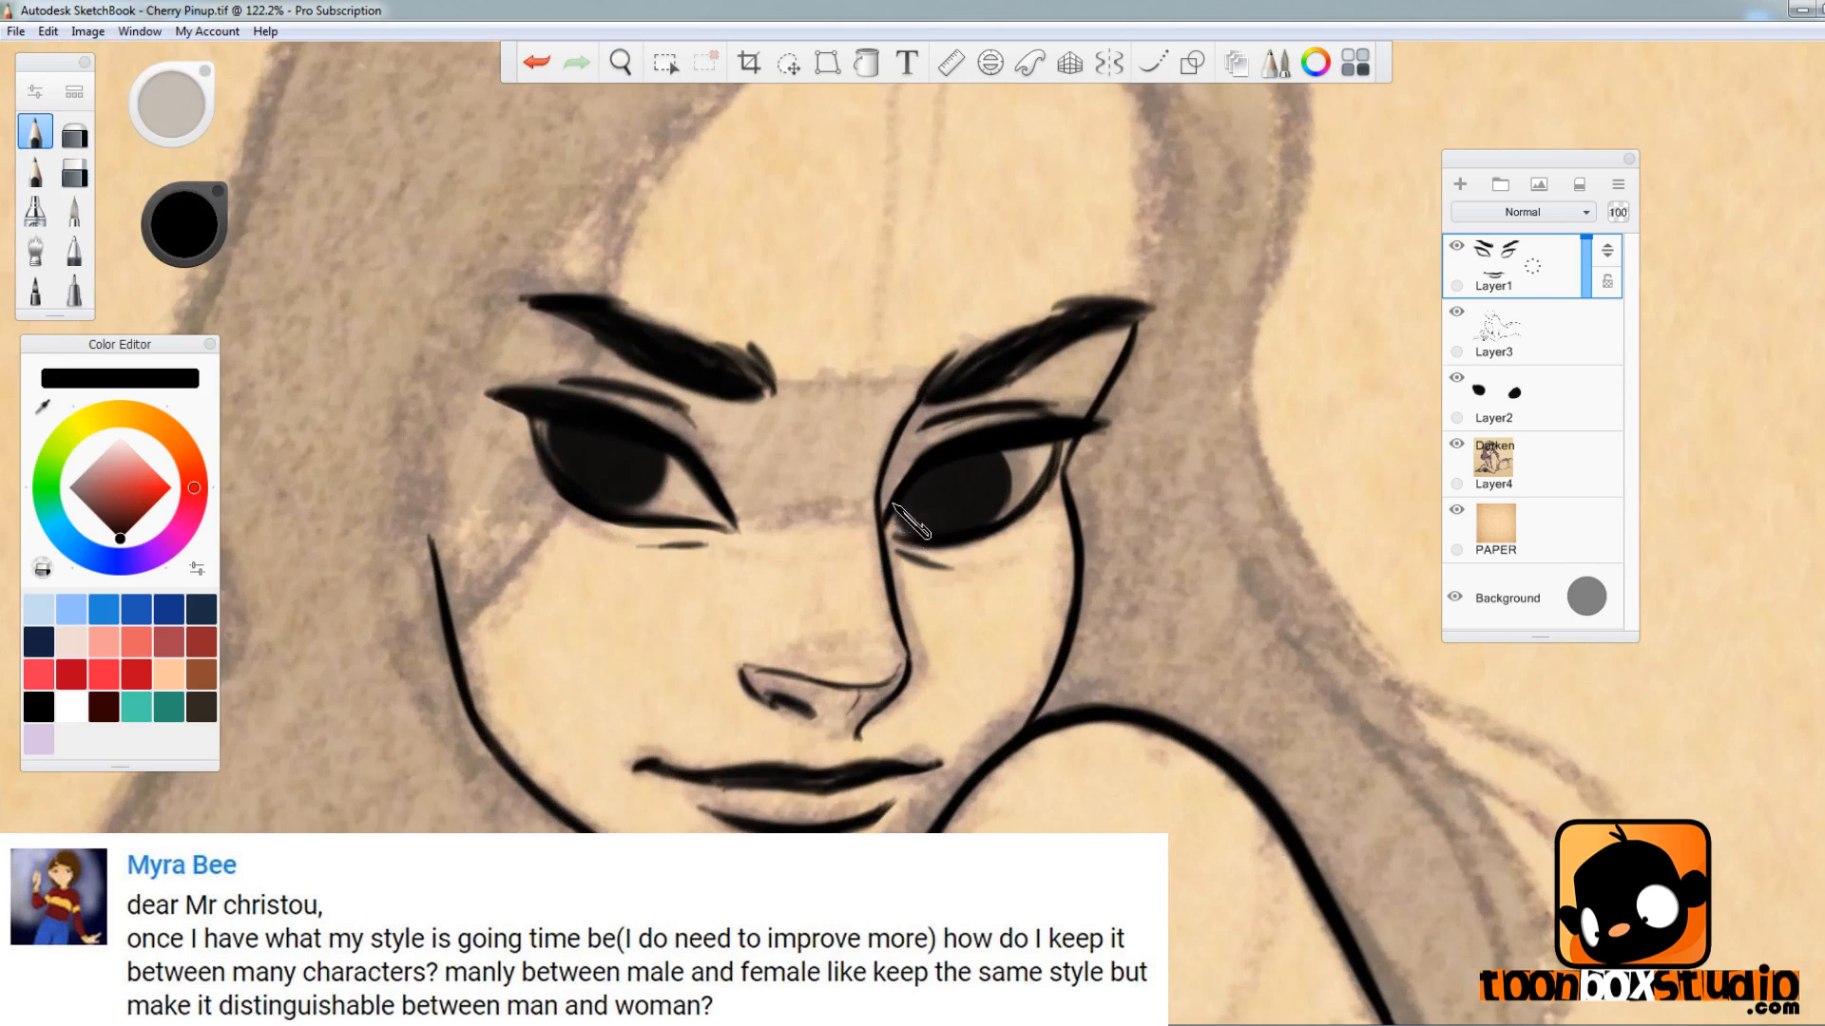
{"action": "scroll", "coordinate": [893, 532], "scroll_direction": "down", "scroll_amount": 2}
{"action": "key", "text": "e"}
{"action": "scroll", "coordinate": [947, 534], "scroll_direction": "down", "scroll_amount": 2}
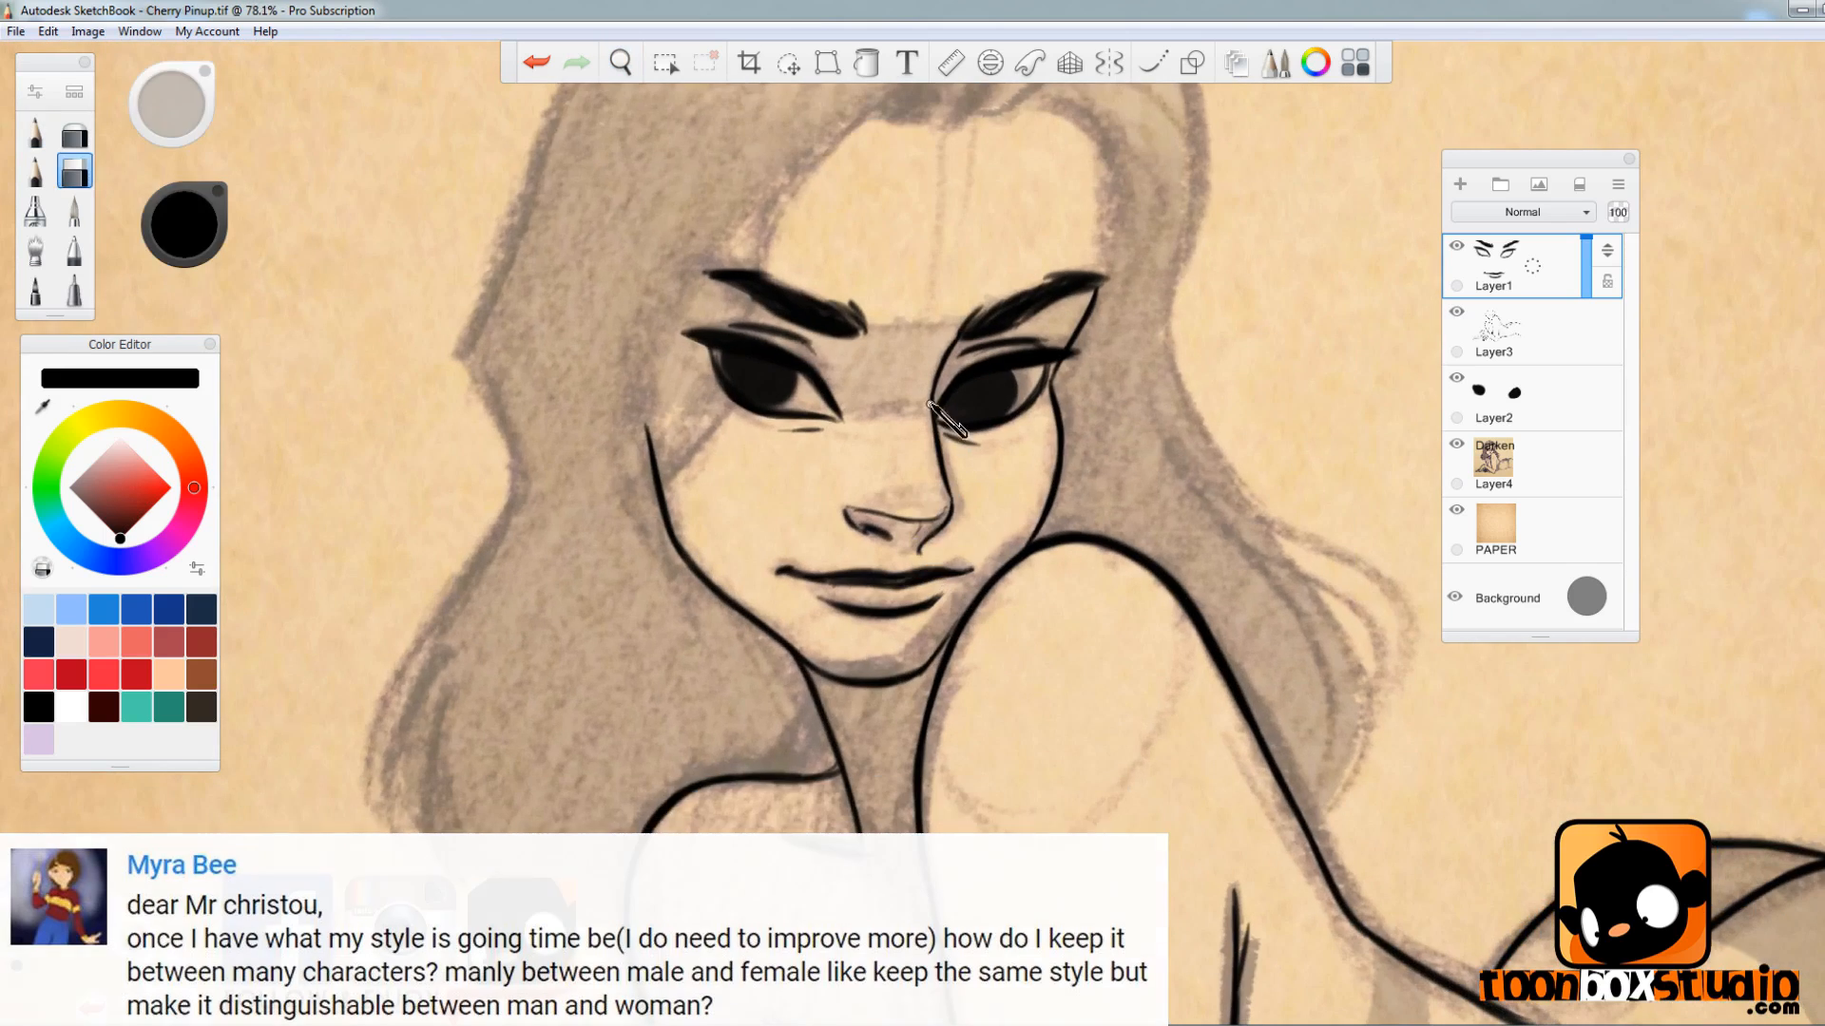
- On Layer3, ink the short crease at the hip and the remaining fingertip beneath the forearm
{"action": "key", "text": "e"}
{"action": "scroll", "coordinate": [886, 402], "scroll_direction": "down", "scroll_amount": 4}
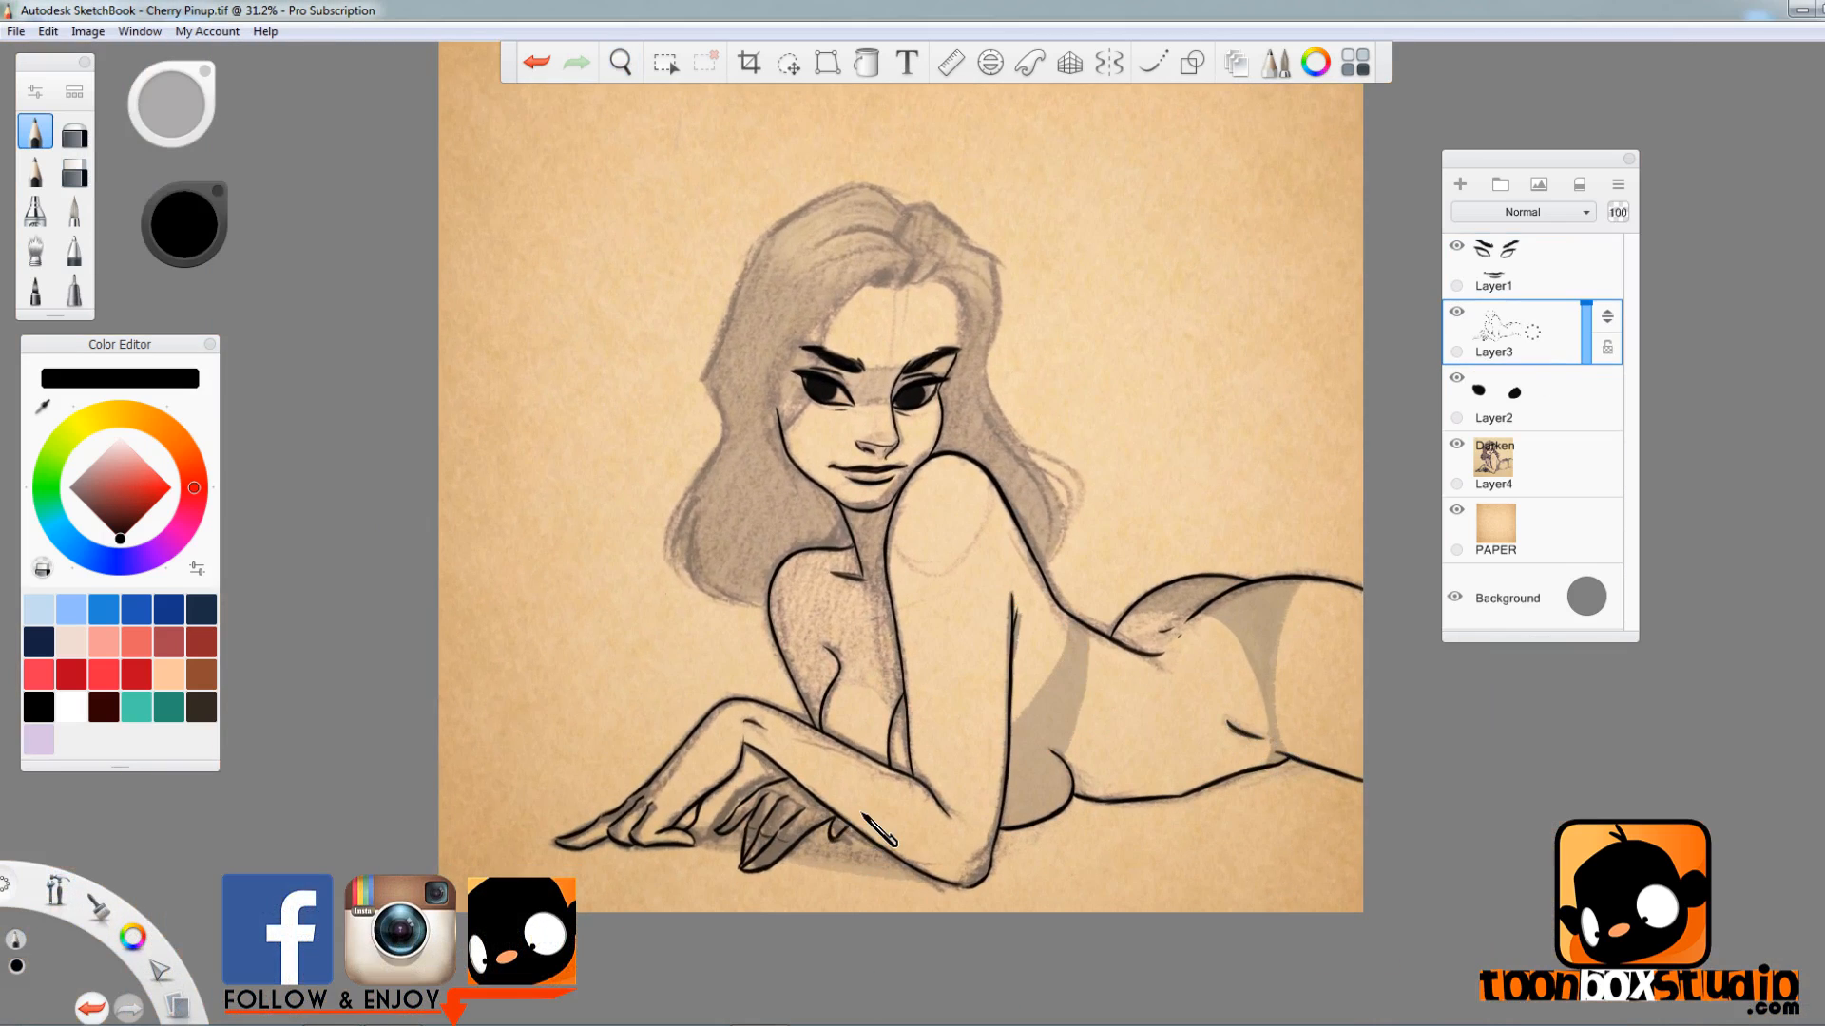
{"action": "scroll", "coordinate": [884, 835], "scroll_direction": "down", "scroll_amount": 1}
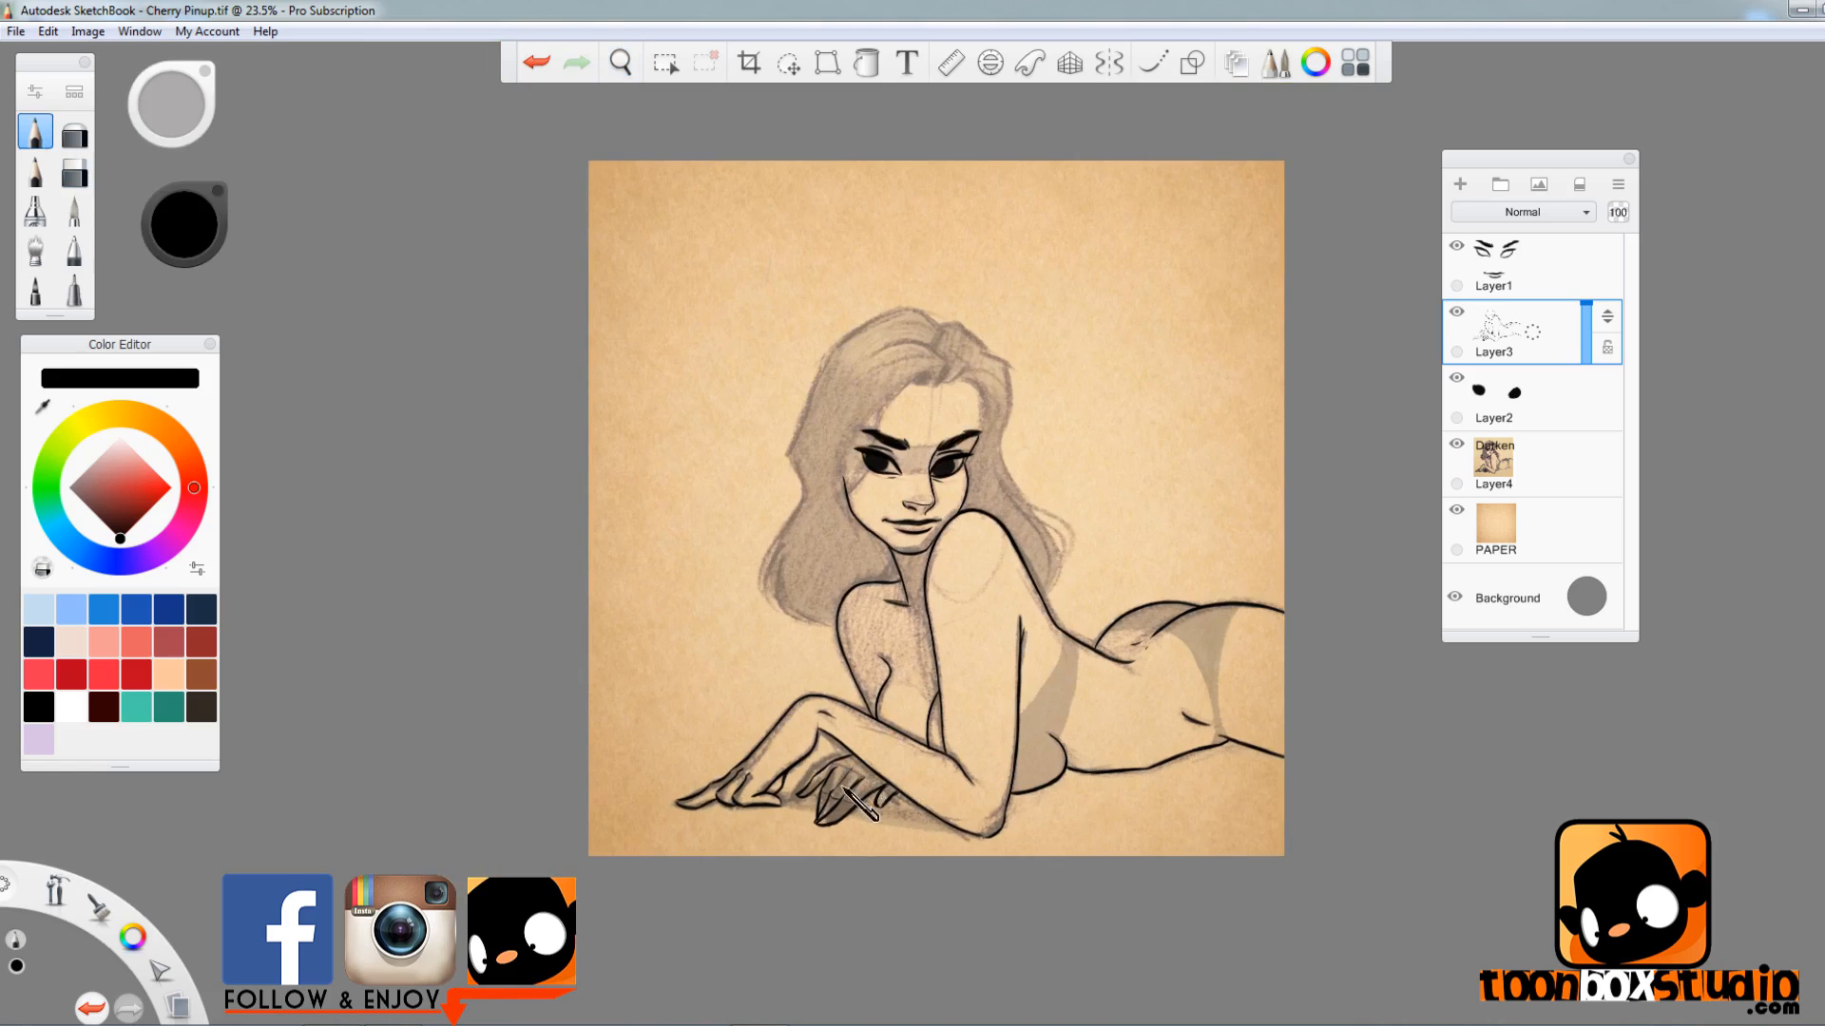
- Add a new layer and ink the hair parting and the outer hair contour down to the raised shoulder
{"action": "key", "text": "ctrl+shift+n"}
{"action": "scroll", "coordinate": [941, 447], "scroll_direction": "up", "scroll_amount": 2}
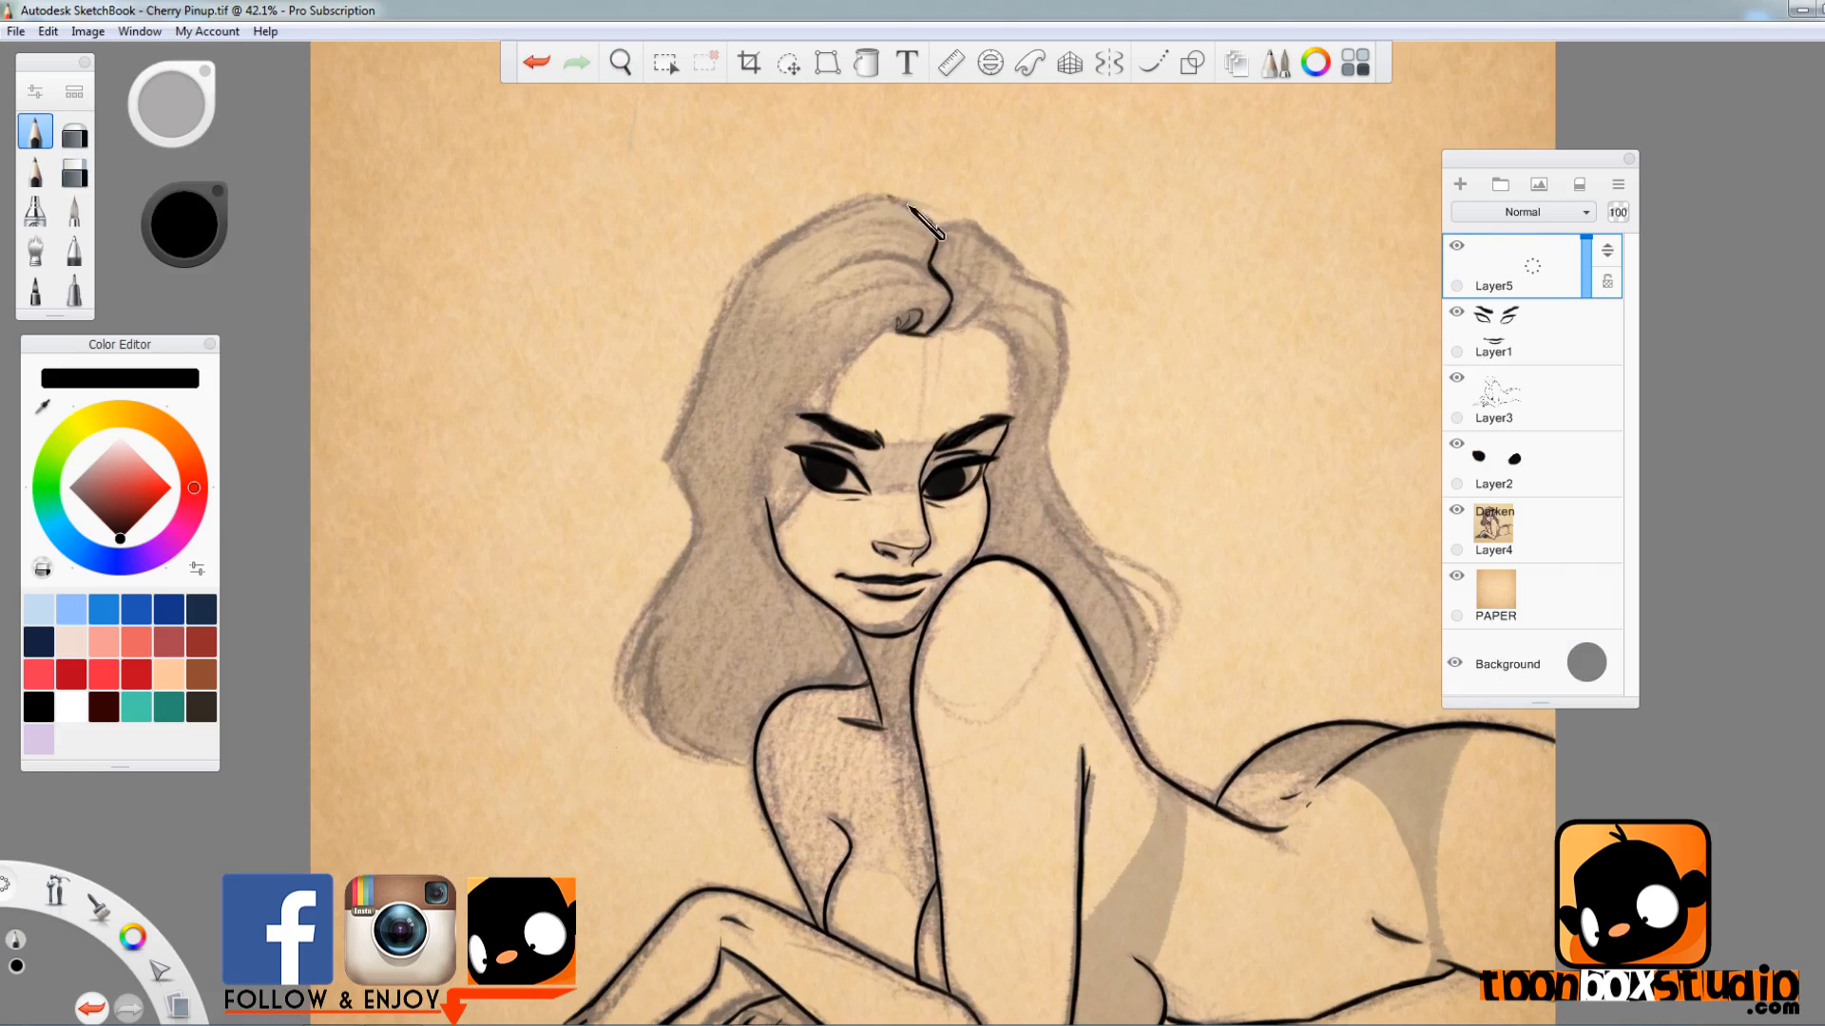
{"action": "key", "text": "e"}
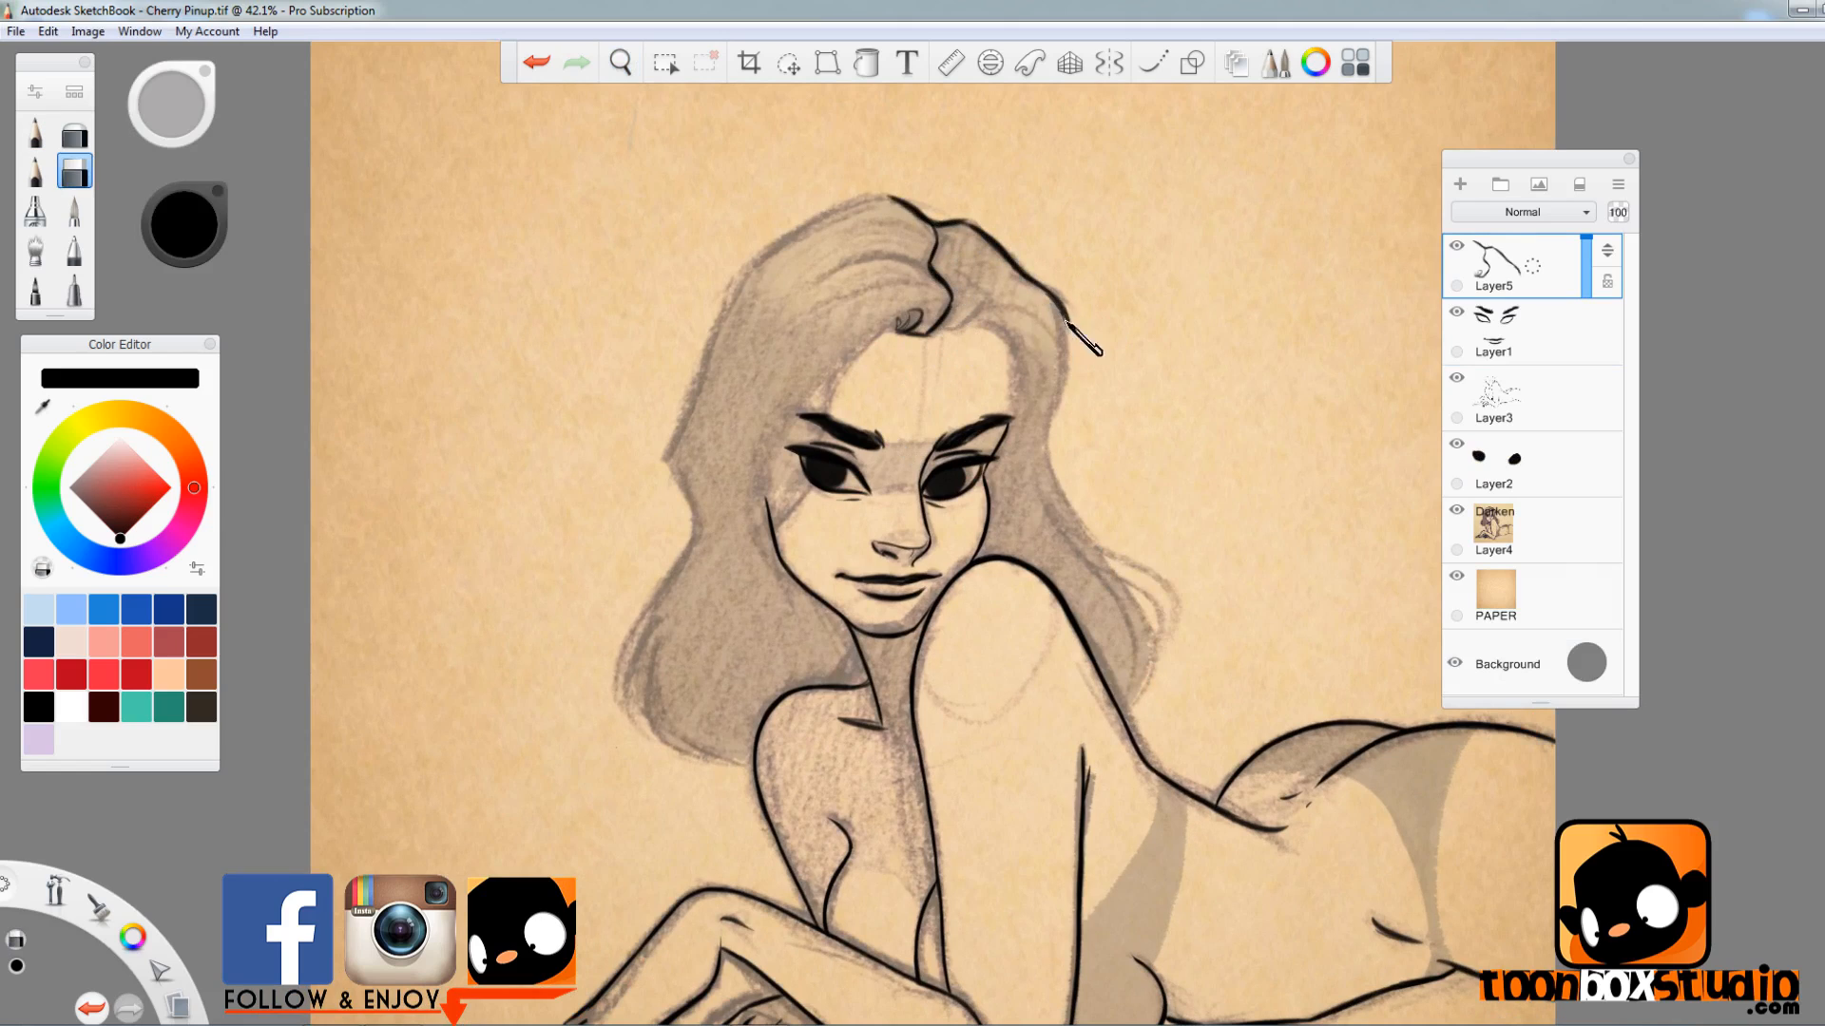
{"action": "key", "text": "e"}
{"action": "mouse_move", "coordinate": [1068, 356]}
{"action": "left_mouse_down"}
{"action": "mouse_move", "coordinate": [1062, 518]}
{"action": "mouse_move", "coordinate": [1142, 705]}
{"action": "left_mouse_up"}
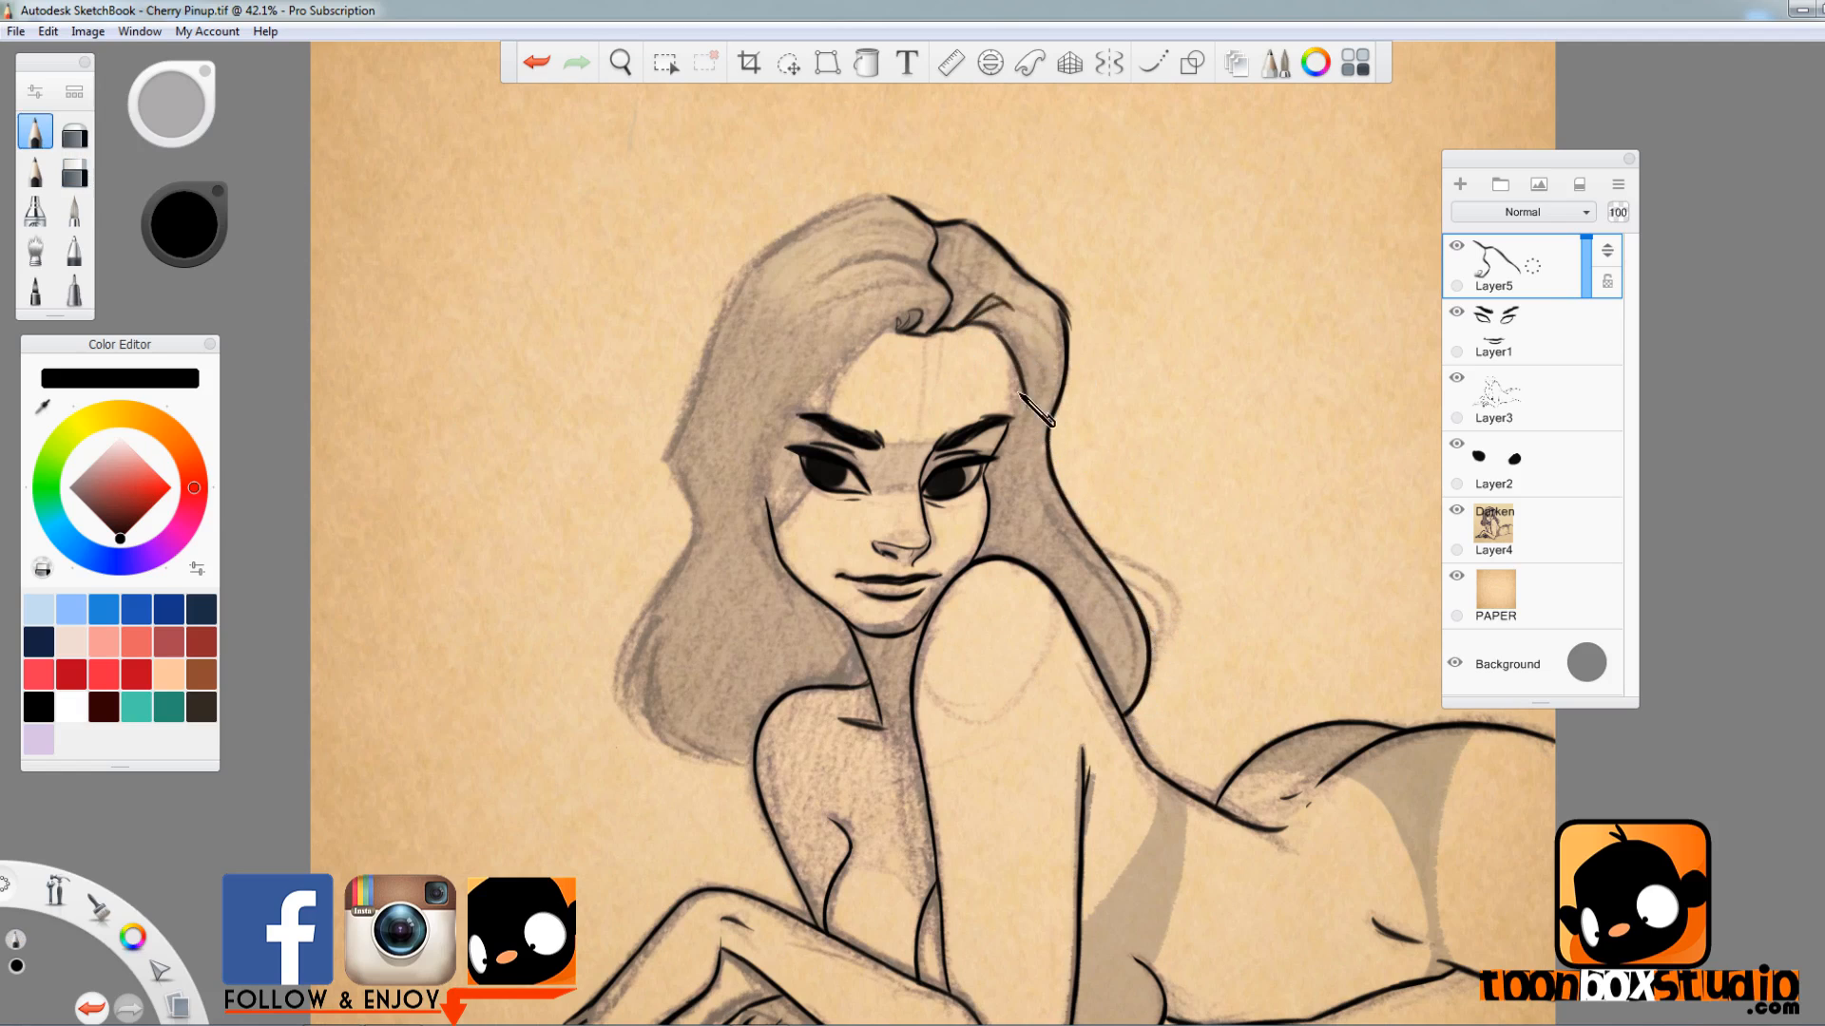
- Ink the hair edge beside the far temple, then the crown strands and long outer hair contour on Layer5
{"action": "left_click", "coordinate": [1522, 399]}
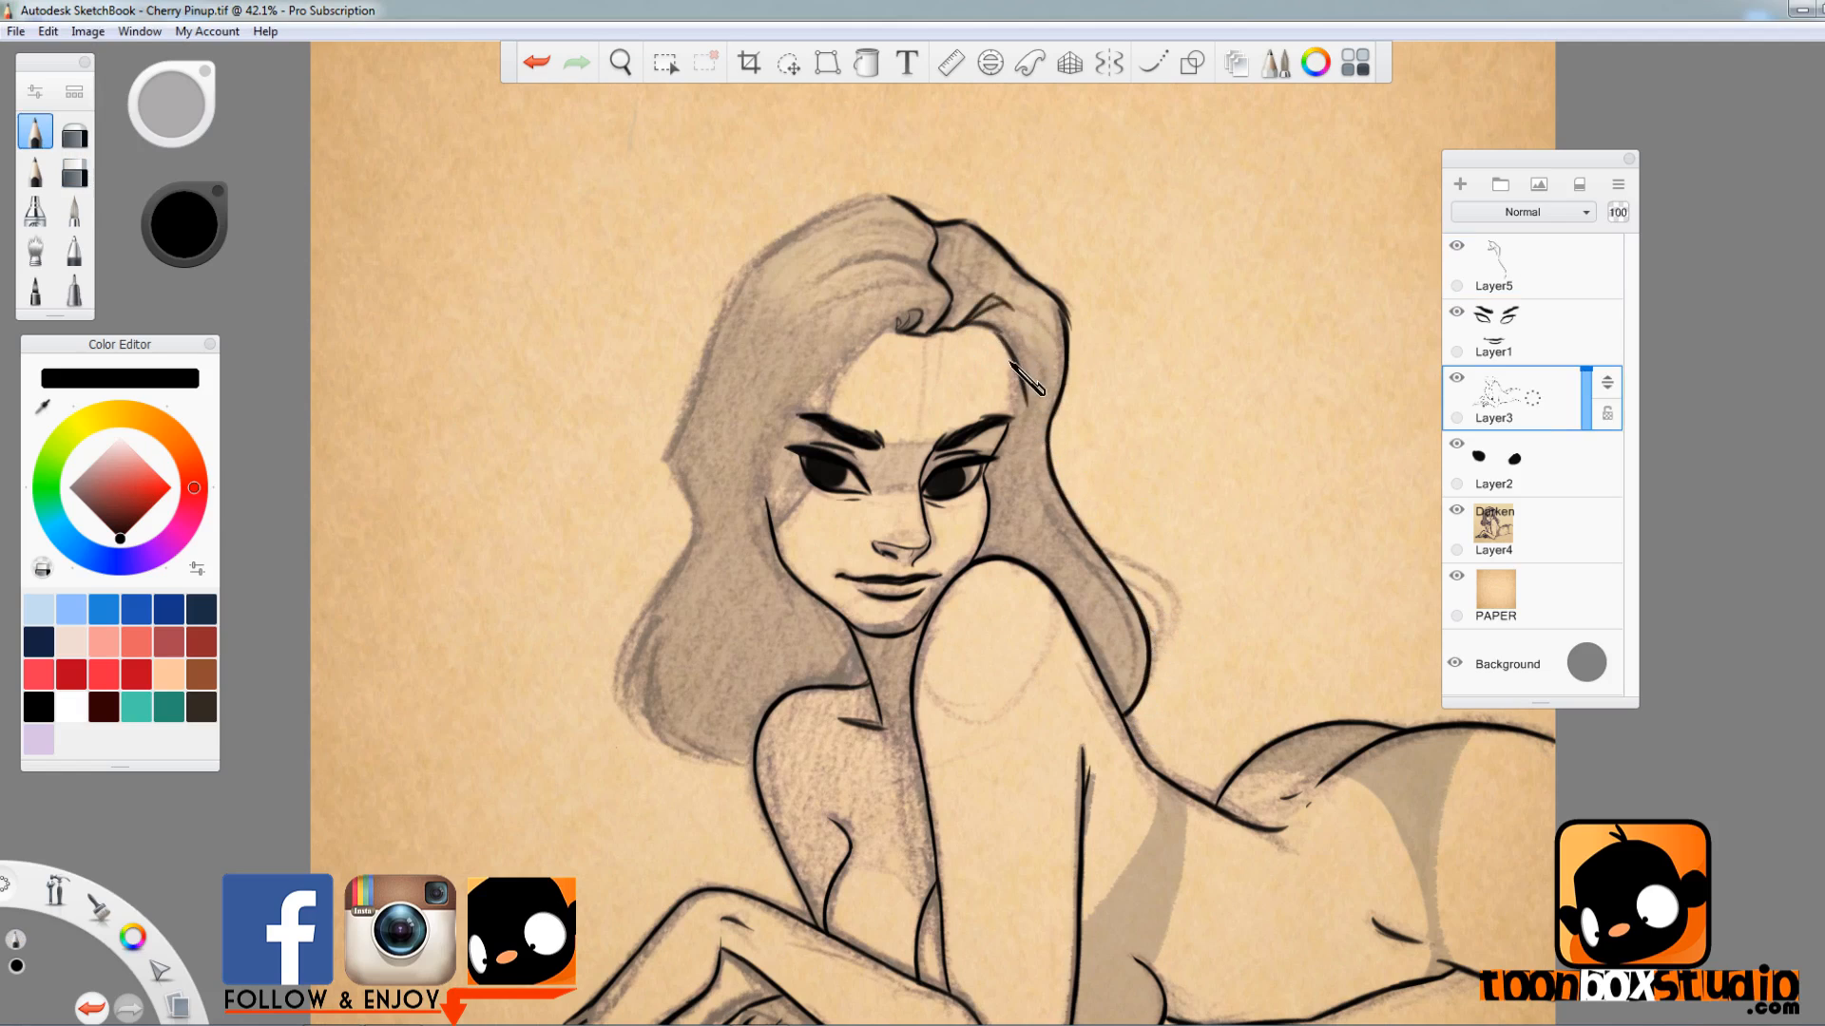
{"action": "left_click", "coordinate": [1540, 283]}
{"action": "left_click_drag", "start_coordinate": [827, 275], "coordinate": [1005, 214]}
{"action": "mouse_move", "coordinate": [888, 196]}
{"action": "left_mouse_down"}
{"action": "mouse_move", "coordinate": [704, 390]}
{"action": "mouse_move", "coordinate": [626, 706]}
{"action": "left_mouse_up"}
{"action": "left_click_drag", "start_coordinate": [656, 628], "coordinate": [652, 727]}
- Refine the long hair contour and thicken the curled ends above the far shoulder, cleaning up stray line ends
{"action": "key", "text": "Right"}
{"action": "key", "text": "Right"}
{"action": "key", "text": "Right"}
{"action": "key", "text": "Right"}
{"action": "mouse_move", "coordinate": [658, 344]}
{"action": "left_mouse_down"}
{"action": "mouse_move", "coordinate": [624, 426]}
{"action": "mouse_move", "coordinate": [642, 483]}
{"action": "left_mouse_up"}
{"action": "key", "text": "s"}
{"action": "key", "text": "s"}
{"action": "key", "text": "Left"}
{"action": "key", "text": "Left"}
{"action": "key", "text": "Left"}
{"action": "key", "text": "Left"}
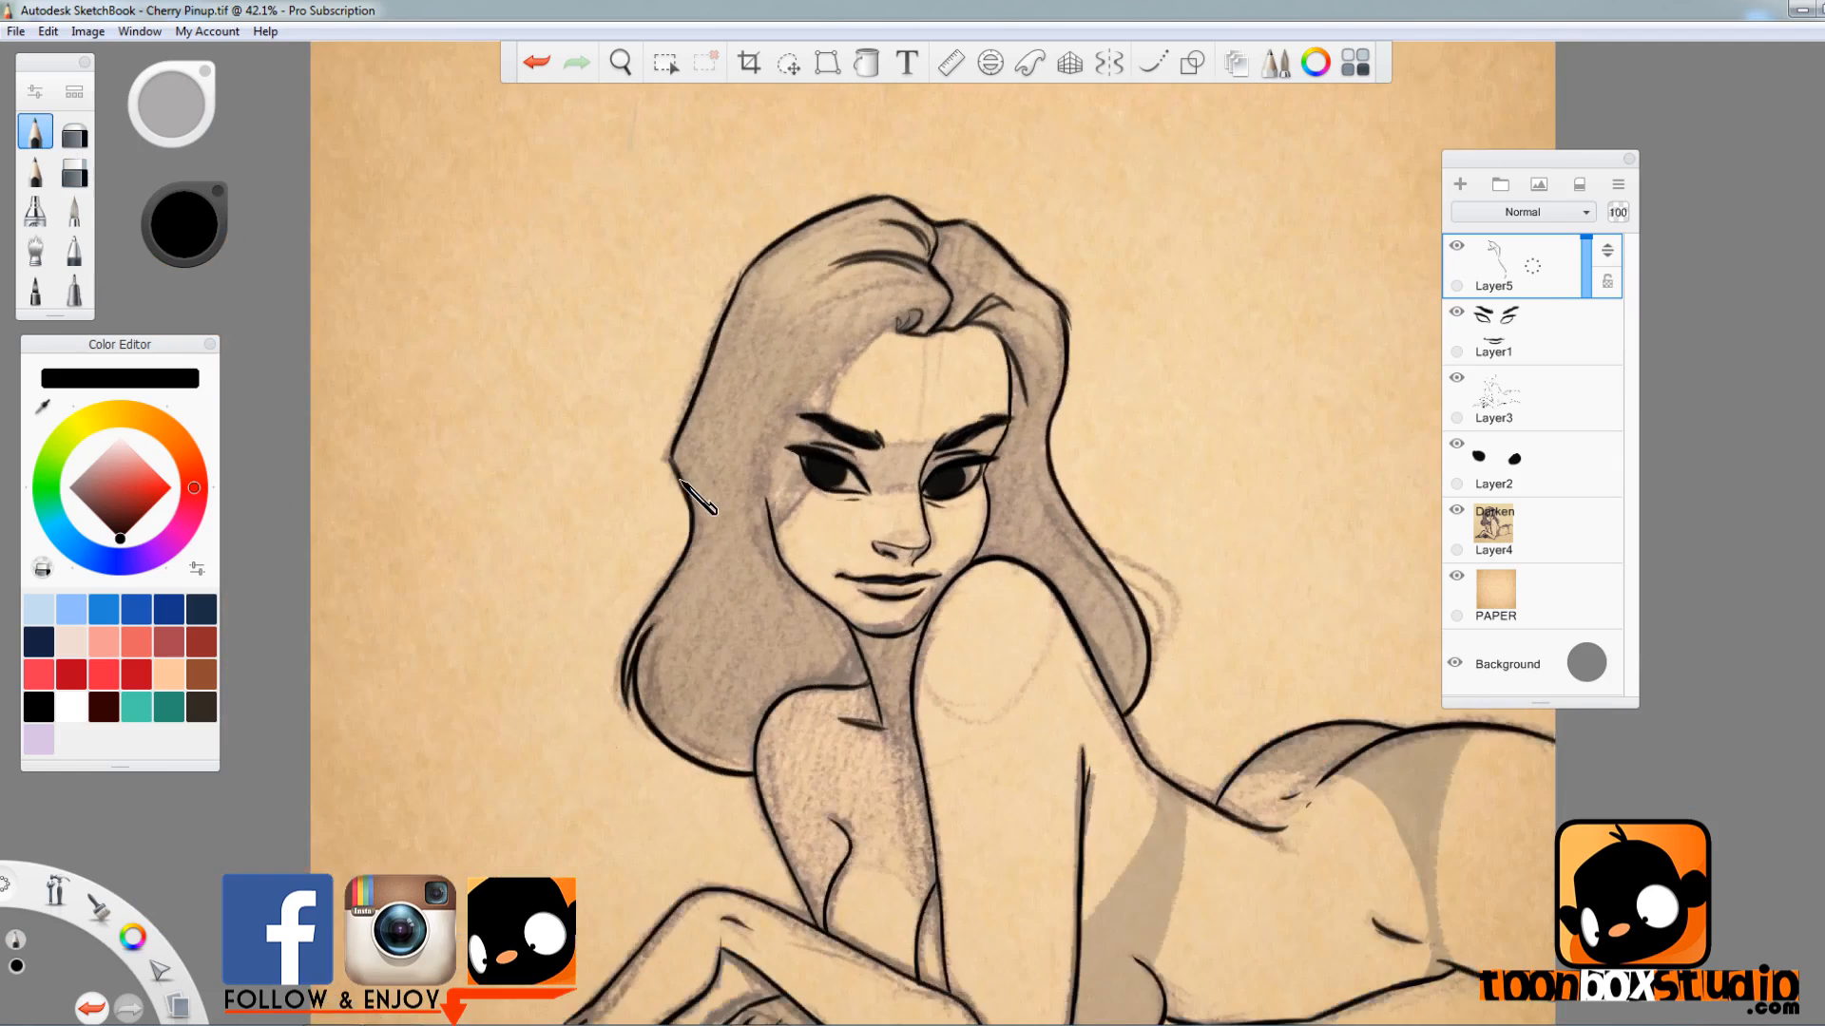
{"action": "key", "text": "s"}
{"action": "key", "text": "s"}
{"action": "mouse_move", "coordinate": [635, 653]}
{"action": "left_mouse_down"}
{"action": "mouse_move", "coordinate": [639, 708]}
{"action": "mouse_move", "coordinate": [680, 744]}
{"action": "left_mouse_up"}
{"action": "key", "text": "s"}
{"action": "key", "text": "s"}
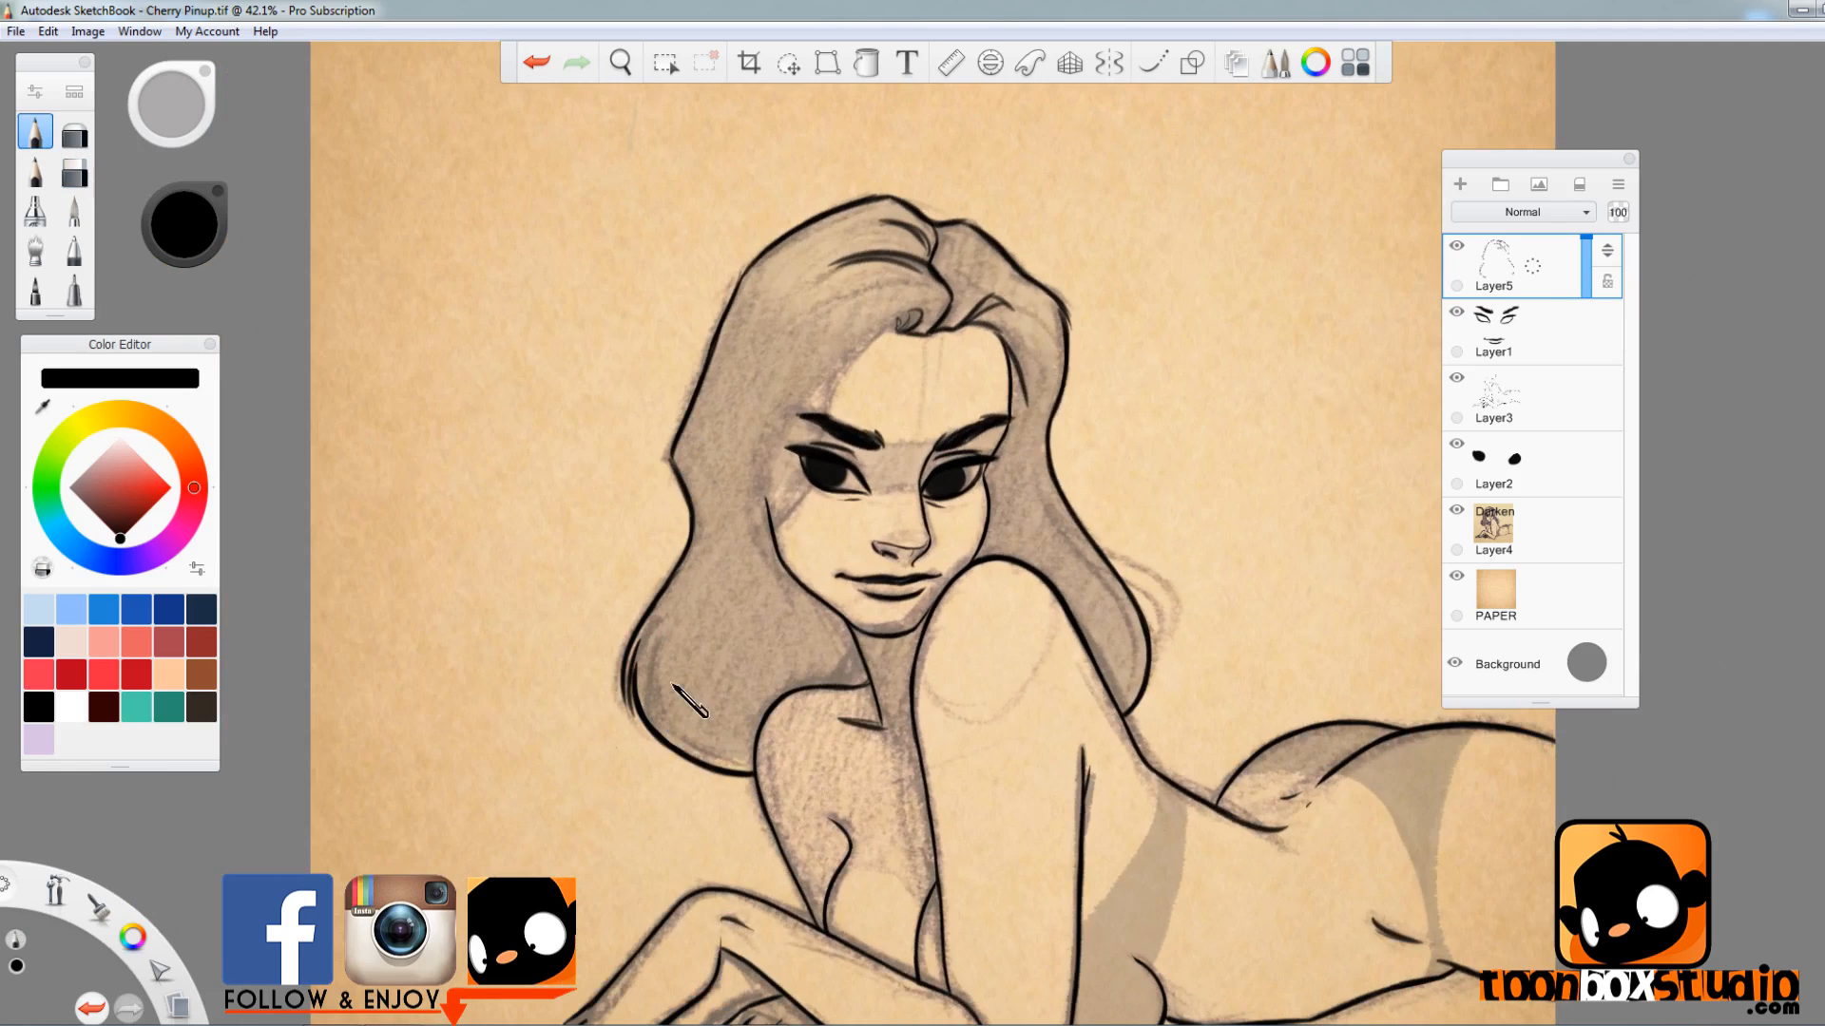
- Ink the inner hair edge framing the forehead and cheek plus strand lines around the parting, undoing misplaced strokes
{"action": "mouse_move", "coordinate": [889, 364]}
{"action": "left_mouse_down"}
{"action": "mouse_move", "coordinate": [926, 390]}
{"action": "mouse_move", "coordinate": [861, 411]}
{"action": "mouse_move", "coordinate": [802, 546]}
{"action": "left_mouse_up"}
{"action": "key", "text": "ctrl+z"}
{"action": "left_click_drag", "start_coordinate": [816, 483], "coordinate": [790, 626]}
{"action": "key", "text": "ctrl+z"}
{"action": "left_click_drag", "start_coordinate": [934, 347], "coordinate": [806, 547]}
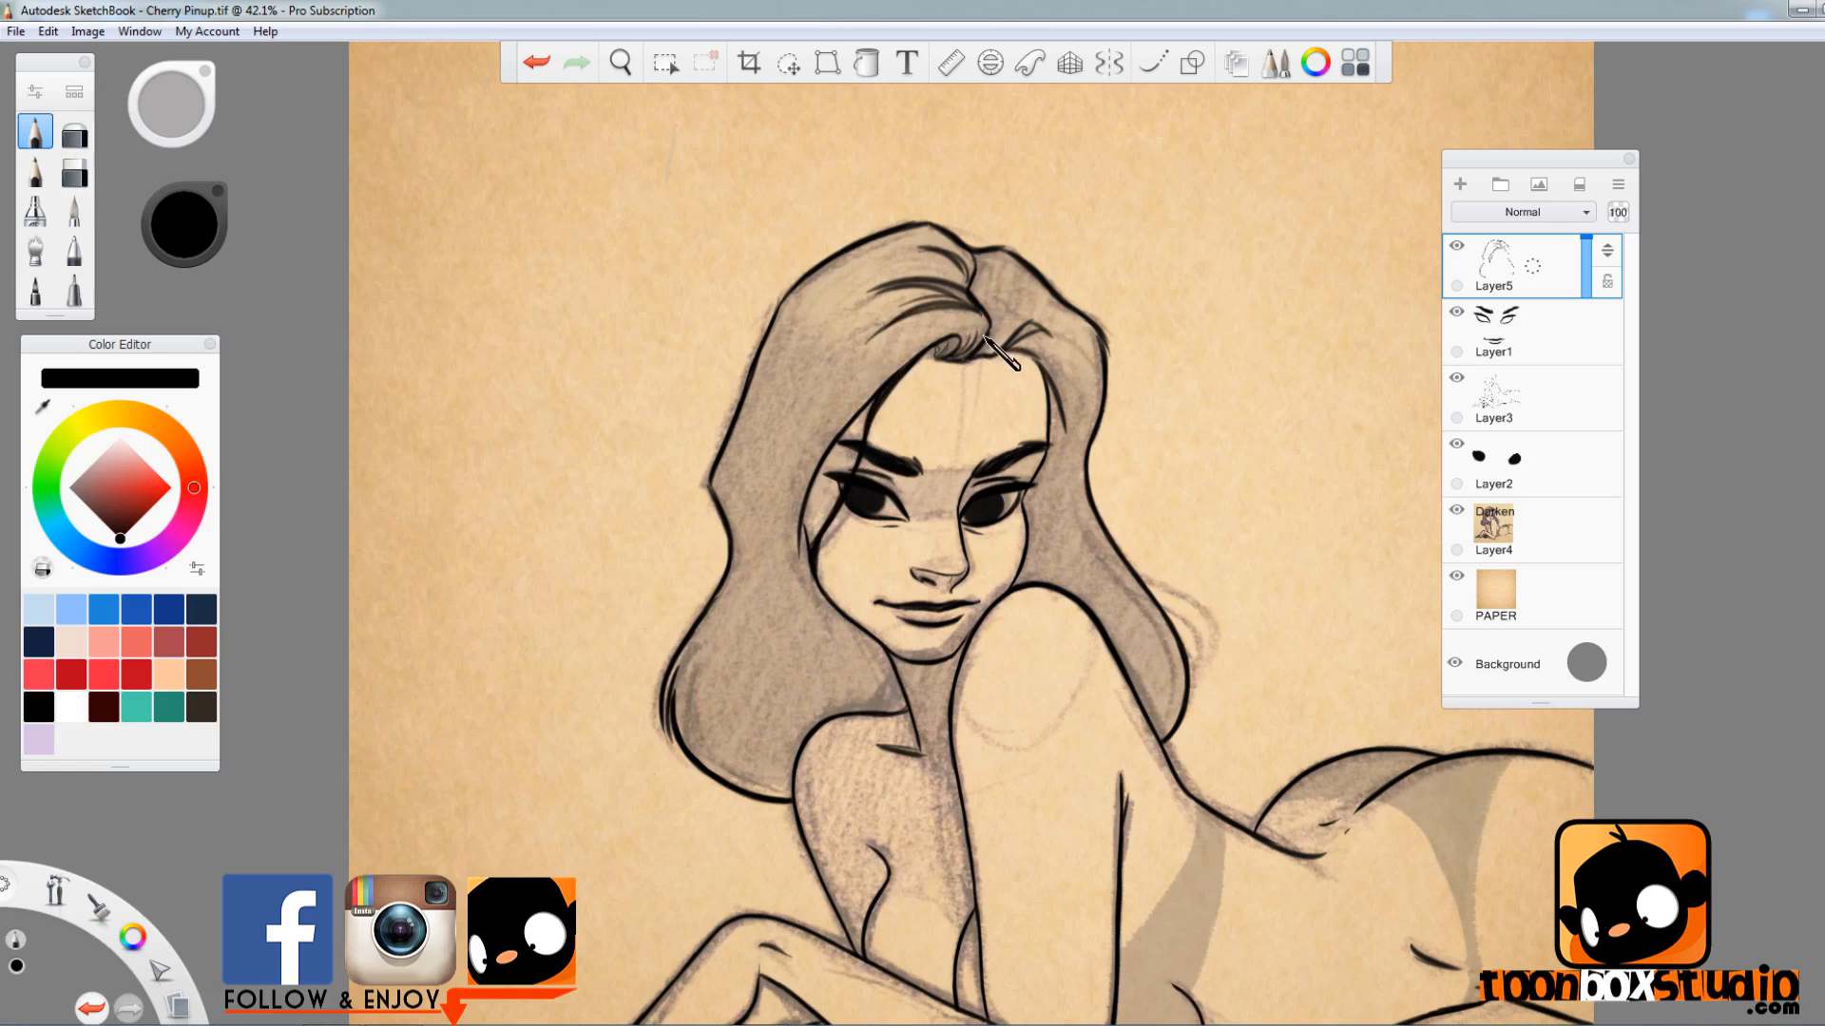
{"action": "scroll", "coordinate": [1046, 313], "scroll_direction": "down", "scroll_amount": 2}
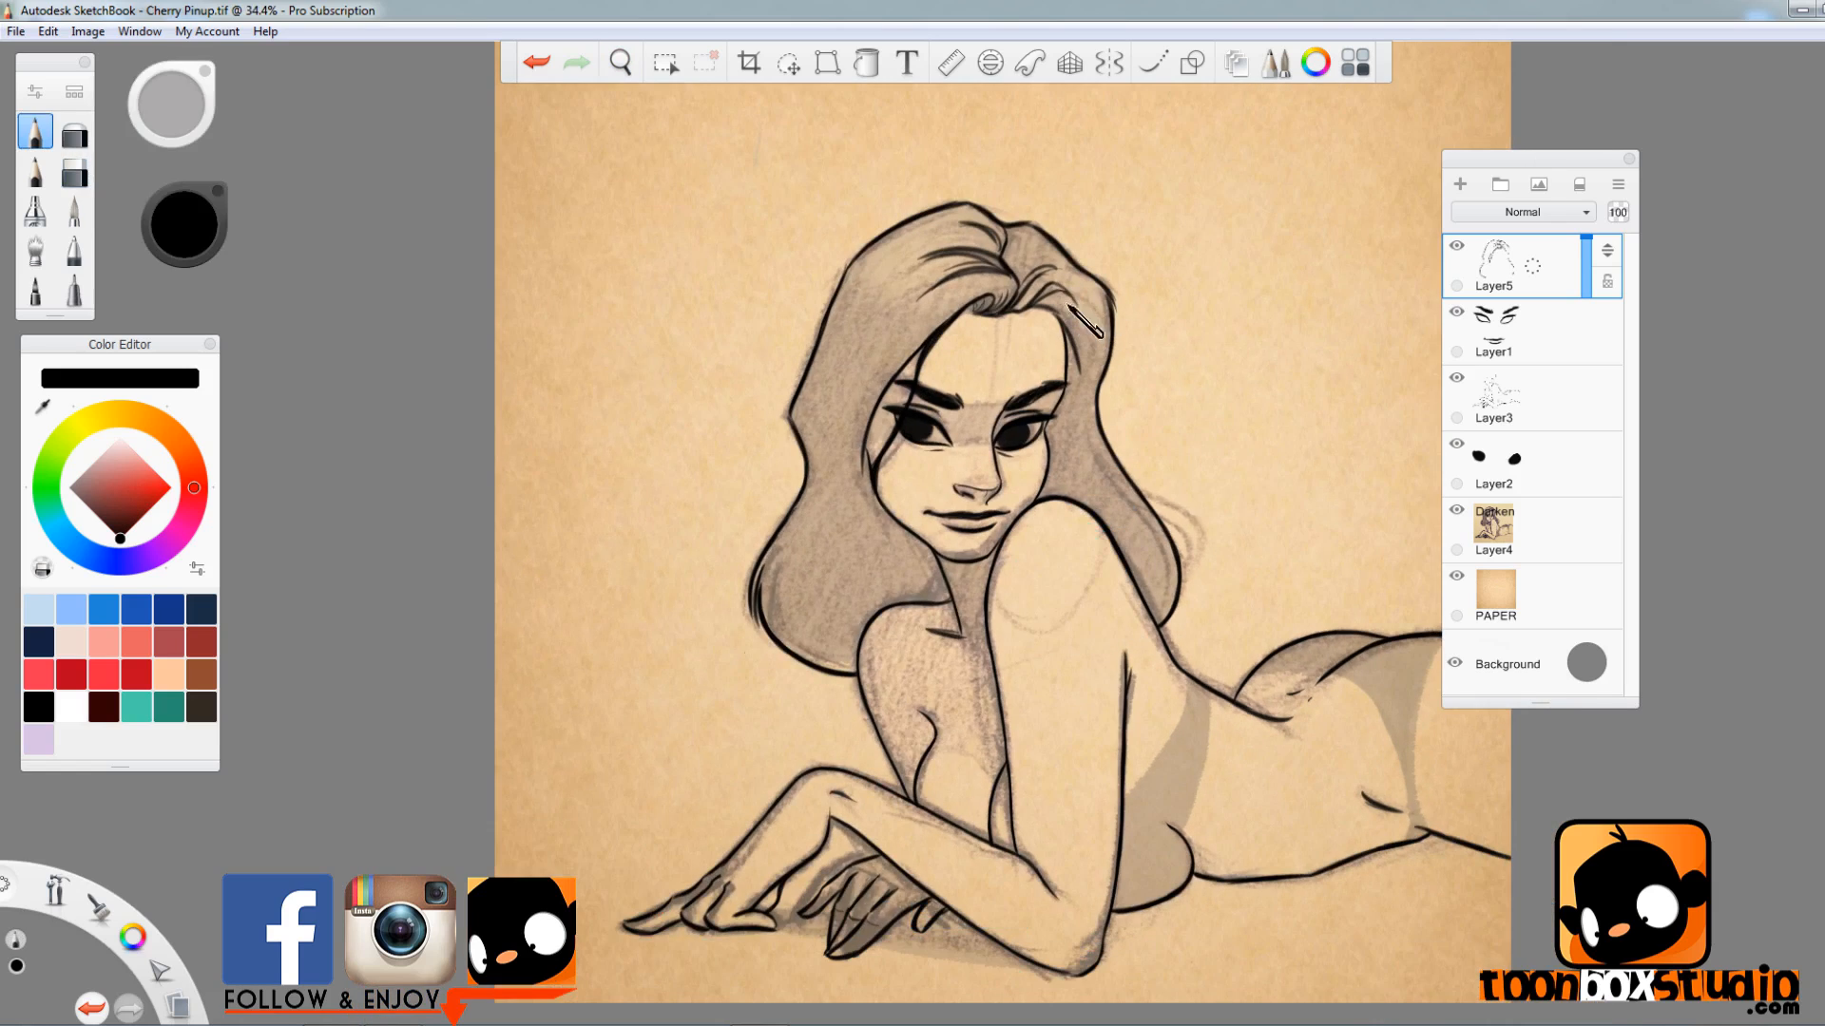
- Ink an outer curl on the hair ends behind the raised shoulder on a new layer and merge it into Layer5
{"action": "key", "text": "space"}
{"action": "mouse_move", "coordinate": [1103, 470]}
{"action": "left_mouse_down"}
{"action": "mouse_move", "coordinate": [1068, 724]}
{"action": "mouse_move", "coordinate": [1088, 672]}
{"action": "left_mouse_up"}
{"action": "key", "text": "space"}
{"action": "key", "text": "ctrl+shift+n"}
{"action": "key", "text": "e"}
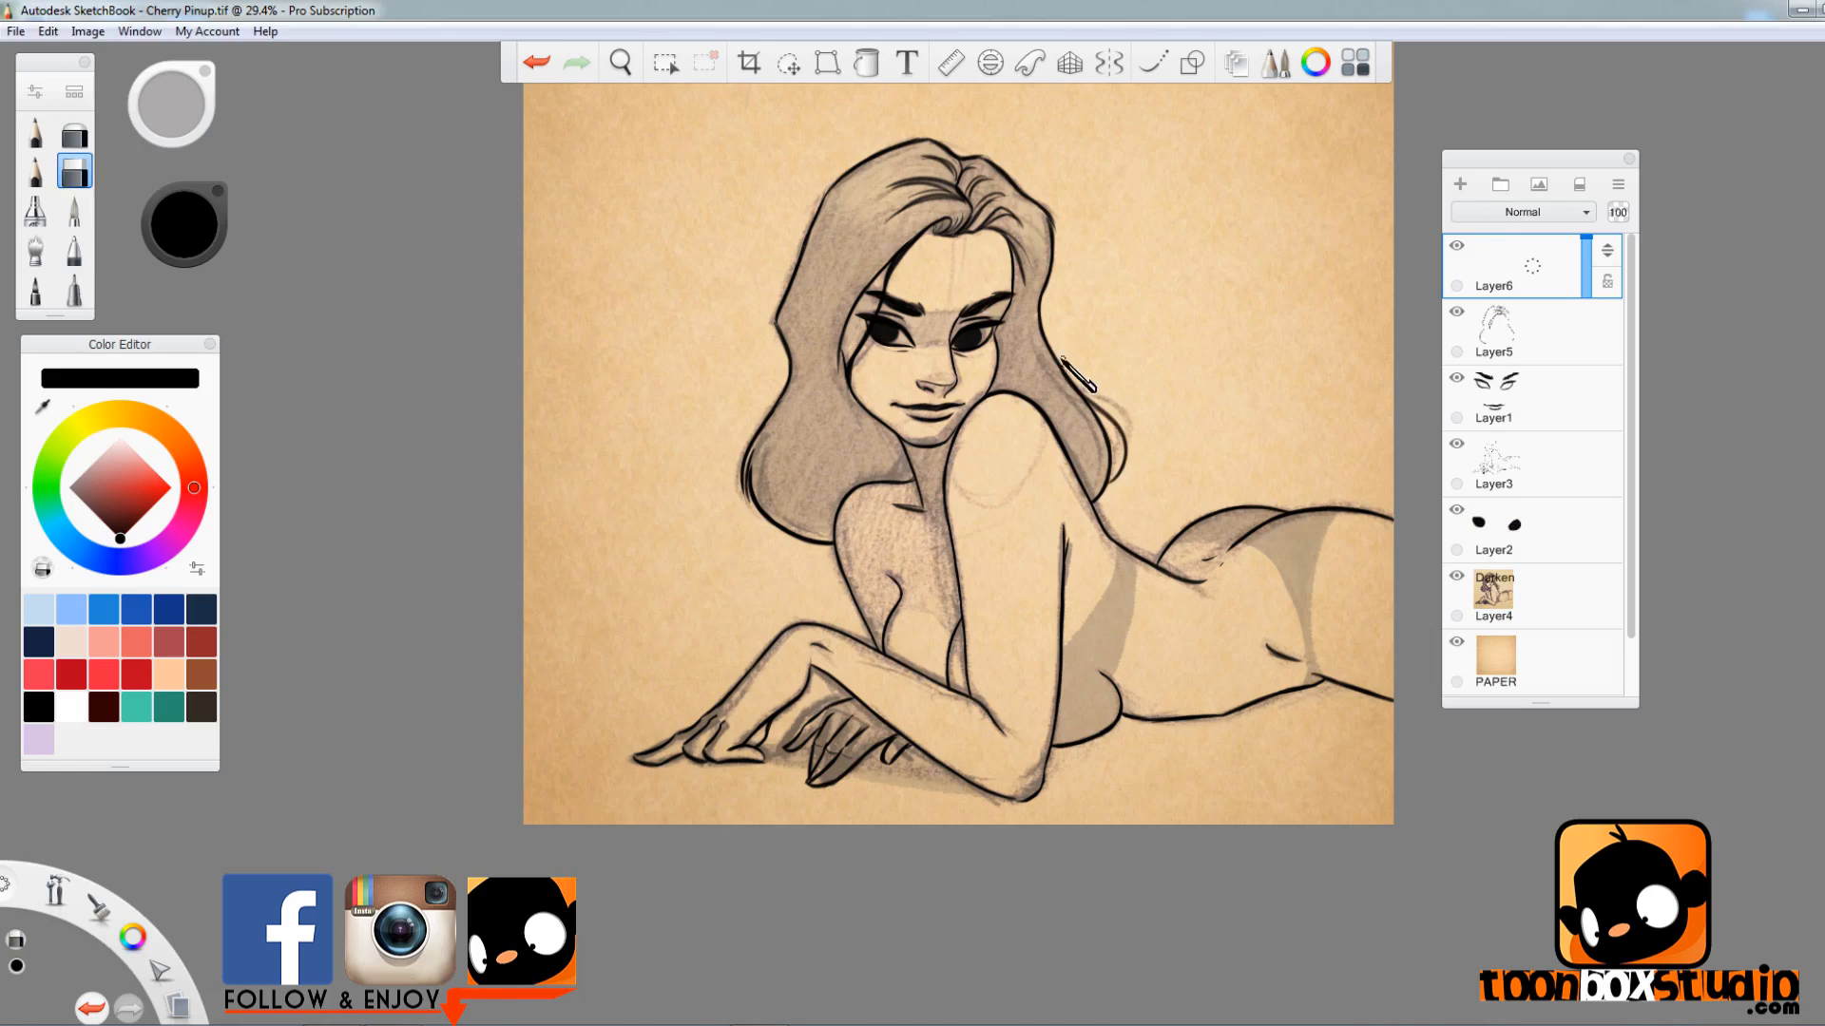
{"action": "key", "text": "v"}
{"action": "mouse_move", "coordinate": [1338, 656]}
{"action": "left_mouse_down"}
{"action": "mouse_move", "coordinate": [1327, 708]}
{"action": "mouse_move", "coordinate": [1332, 691]}
{"action": "left_mouse_up"}
{"action": "key", "text": "Escape"}
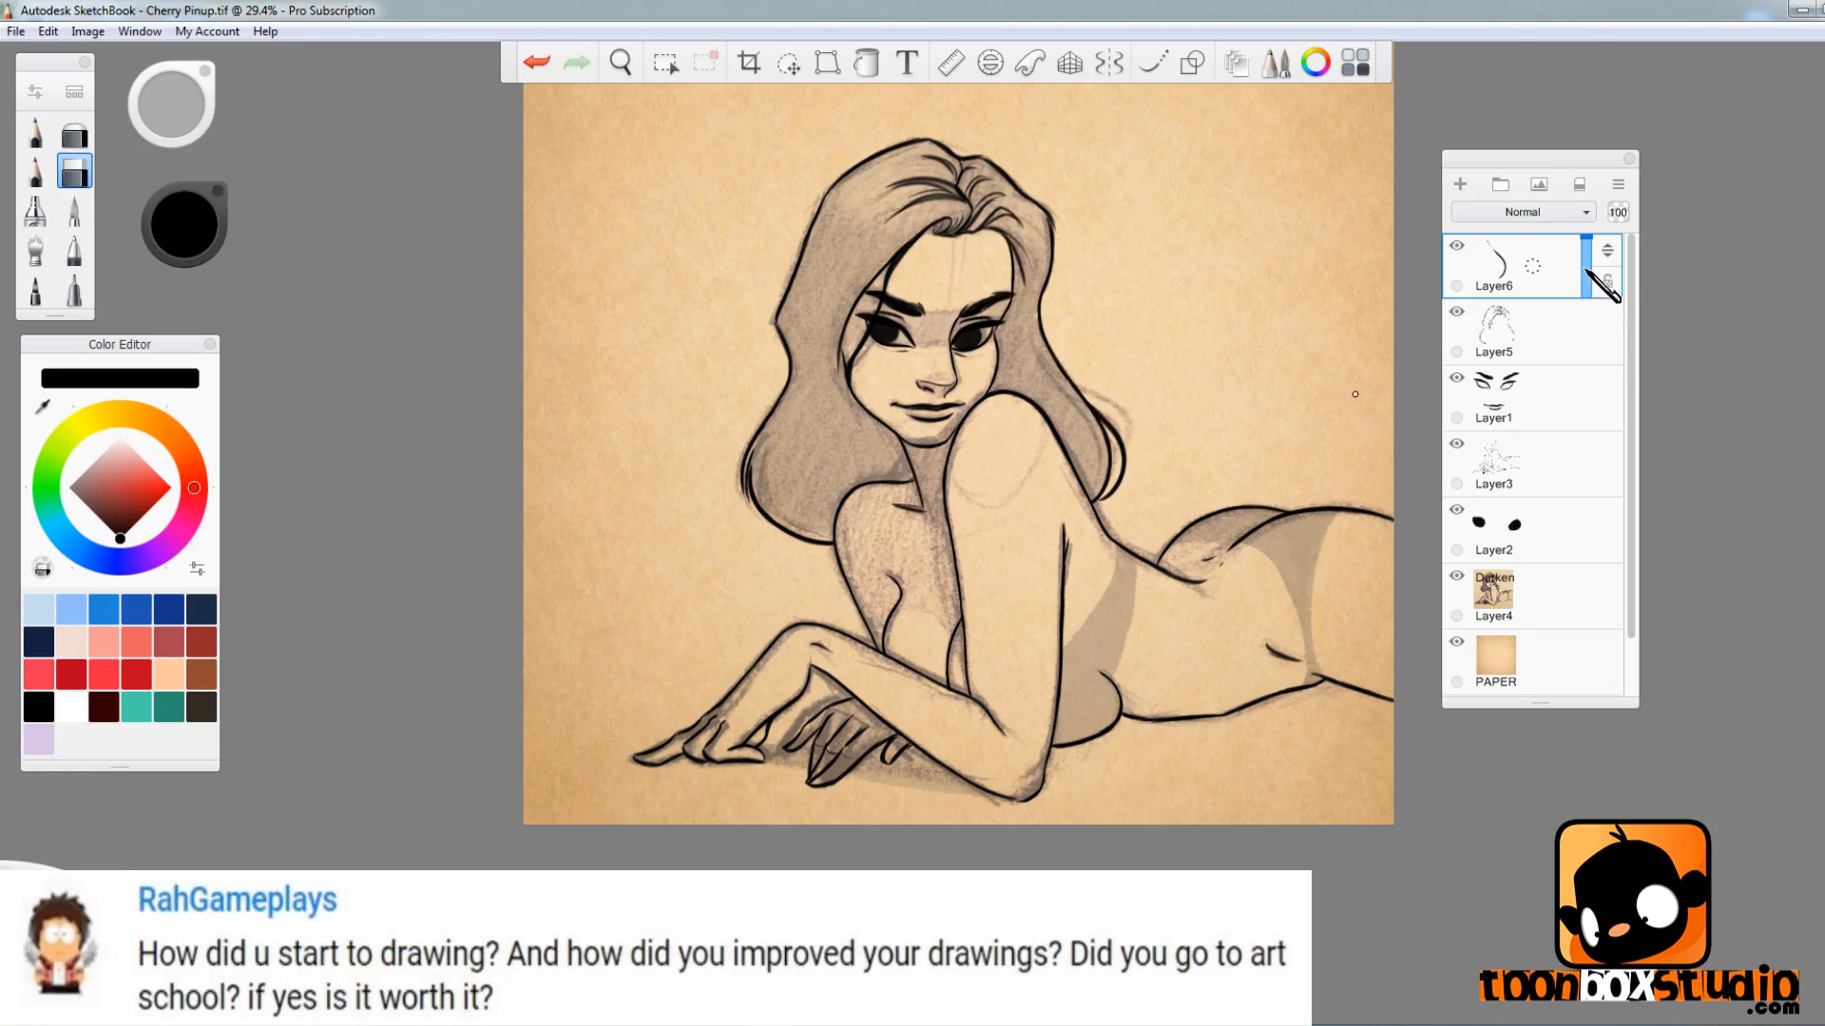
{"action": "key", "text": "b"}
- Ink an overlapping strand on the hair contour's bulge level with the forehead, cleaning it with the eraser
{"action": "scroll", "coordinate": [869, 329], "scroll_direction": "up", "scroll_amount": 3}
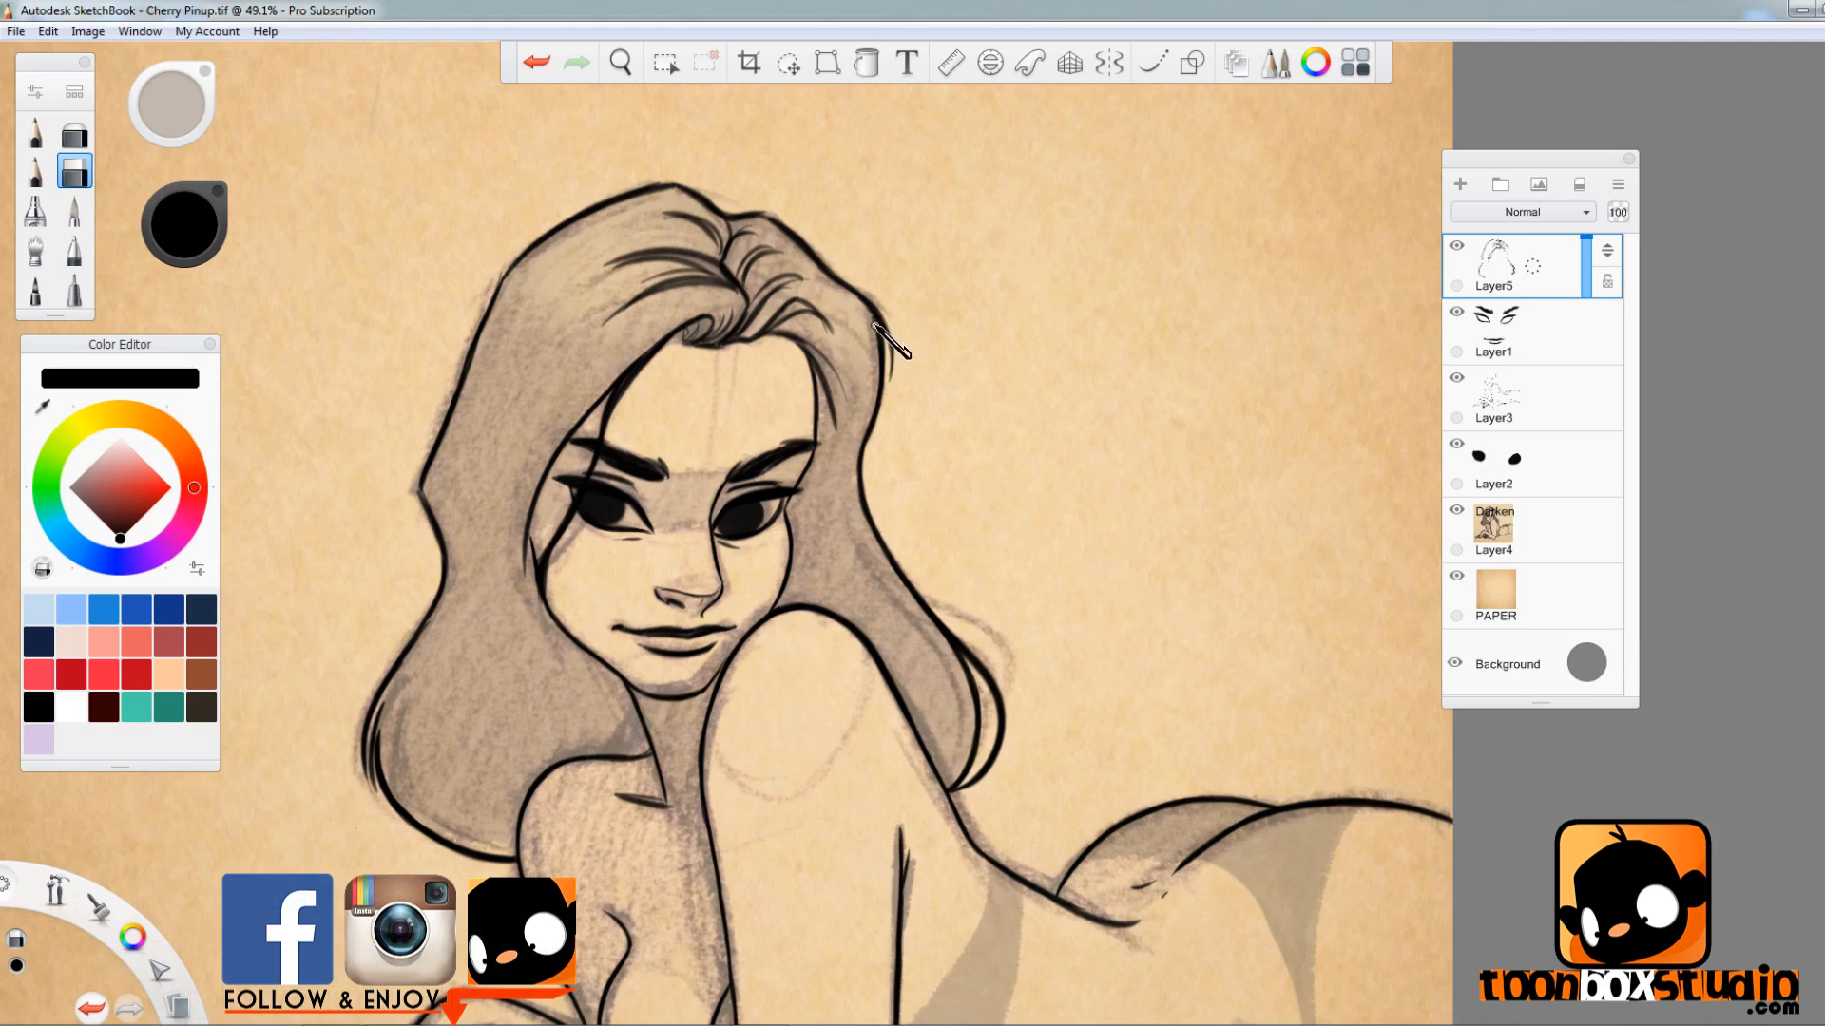
{"action": "key", "text": "space"}
{"action": "left_click_drag", "start_coordinate": [1067, 489], "coordinate": [910, 271]}
{"action": "key", "text": "e"}
{"action": "key", "text": "e"}
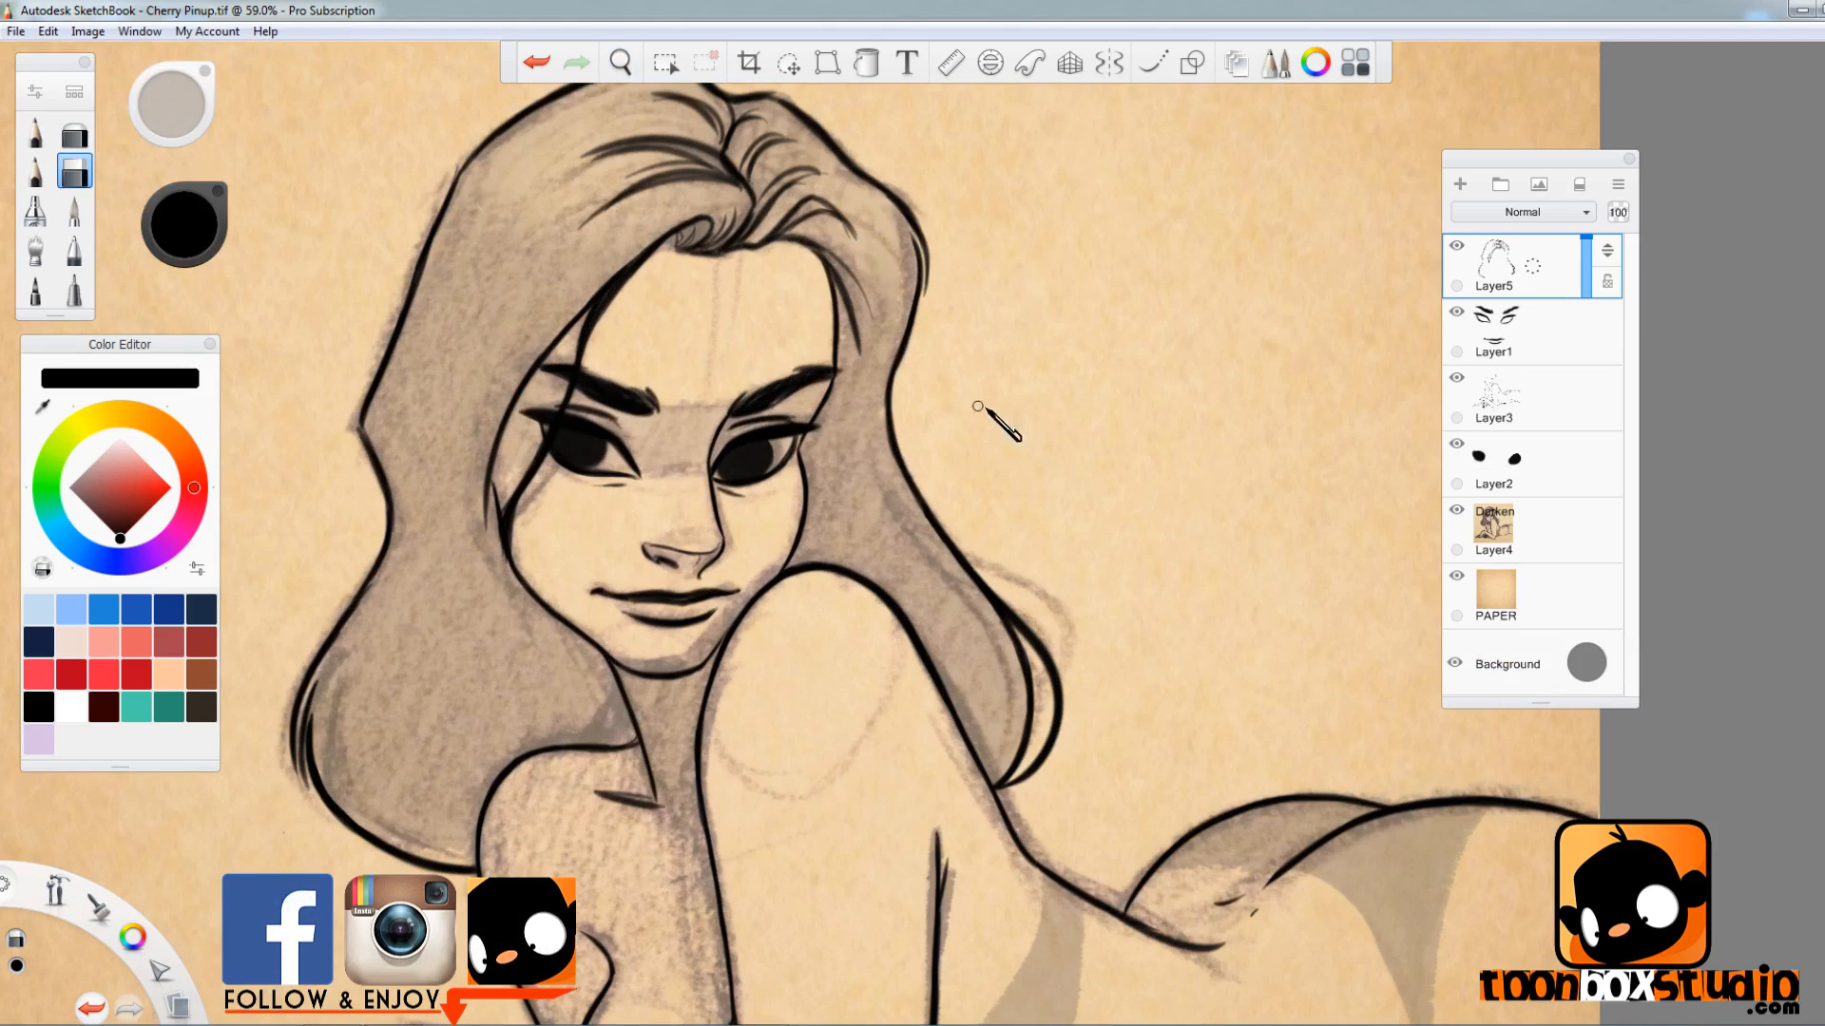
{"action": "key", "text": "e"}
{"action": "key", "text": "e"}
{"action": "key", "text": "e"}
{"action": "key", "text": "e"}
{"action": "key", "text": "e"}
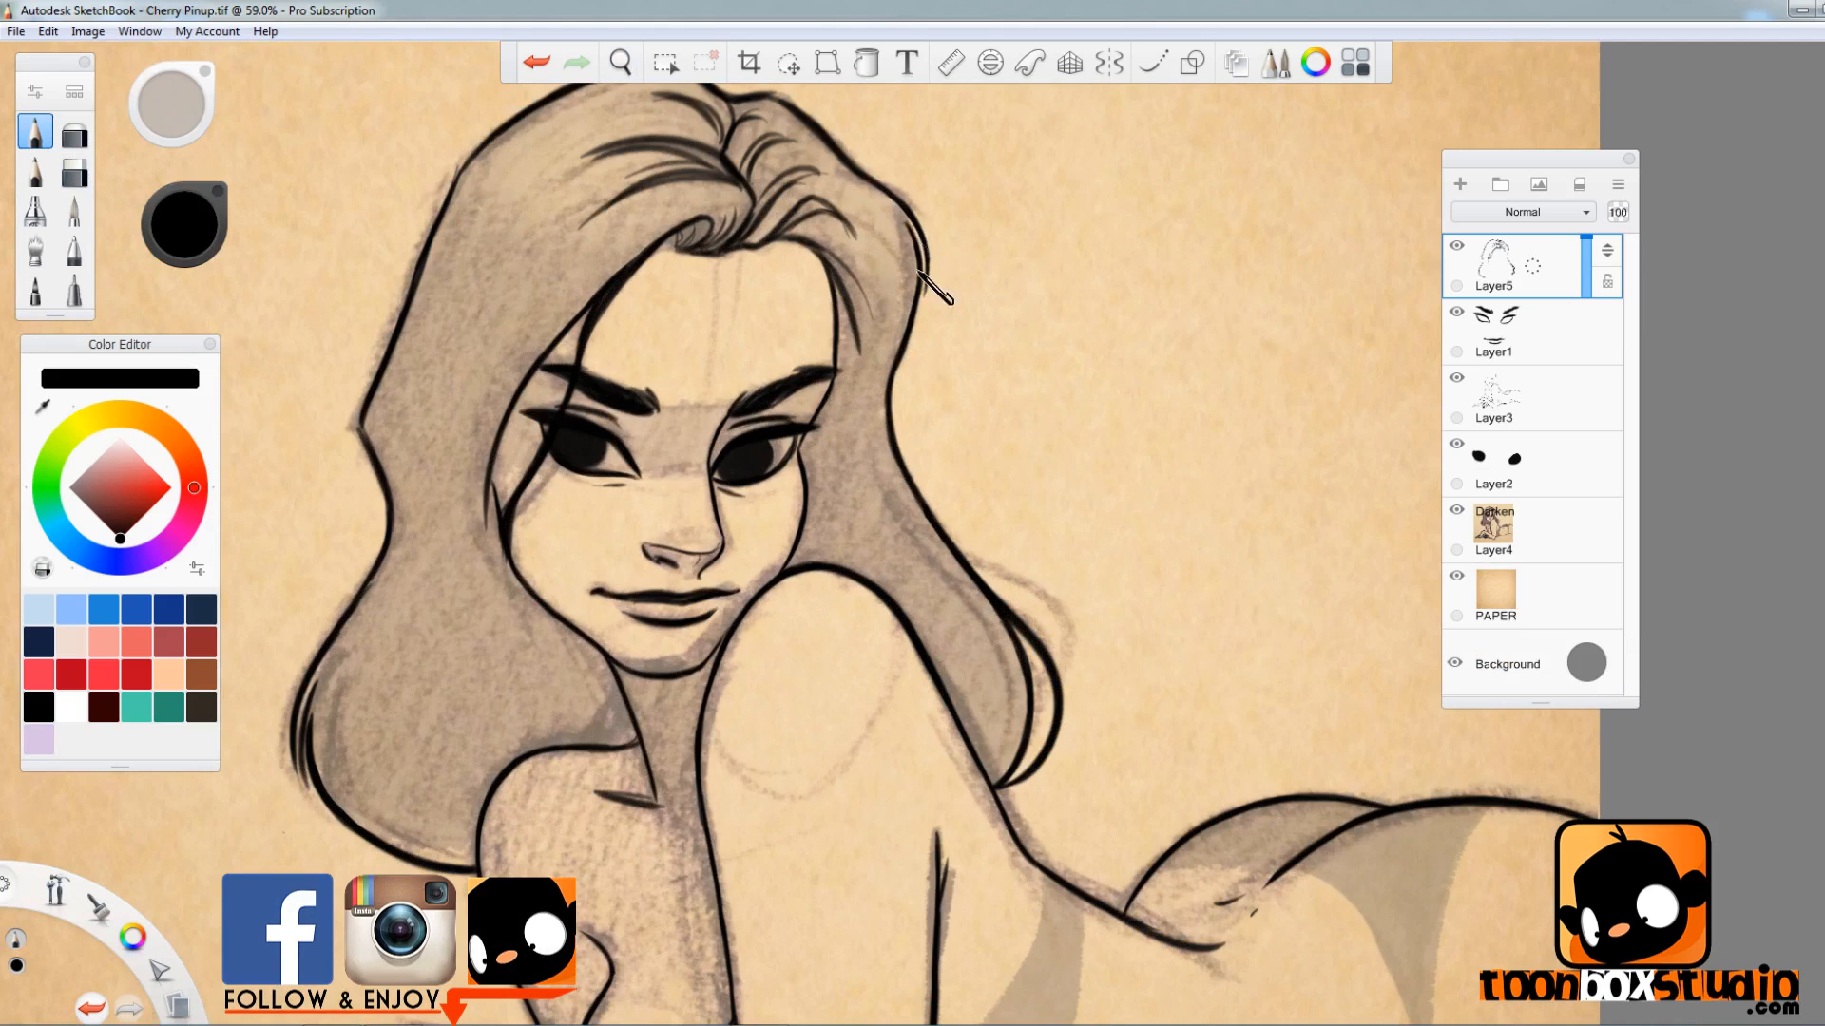
{"action": "key", "text": "e"}
{"action": "scroll", "coordinate": [917, 270], "scroll_direction": "down", "scroll_amount": 3}
{"action": "scroll", "coordinate": [928, 360], "scroll_direction": "up", "scroll_amount": 3}
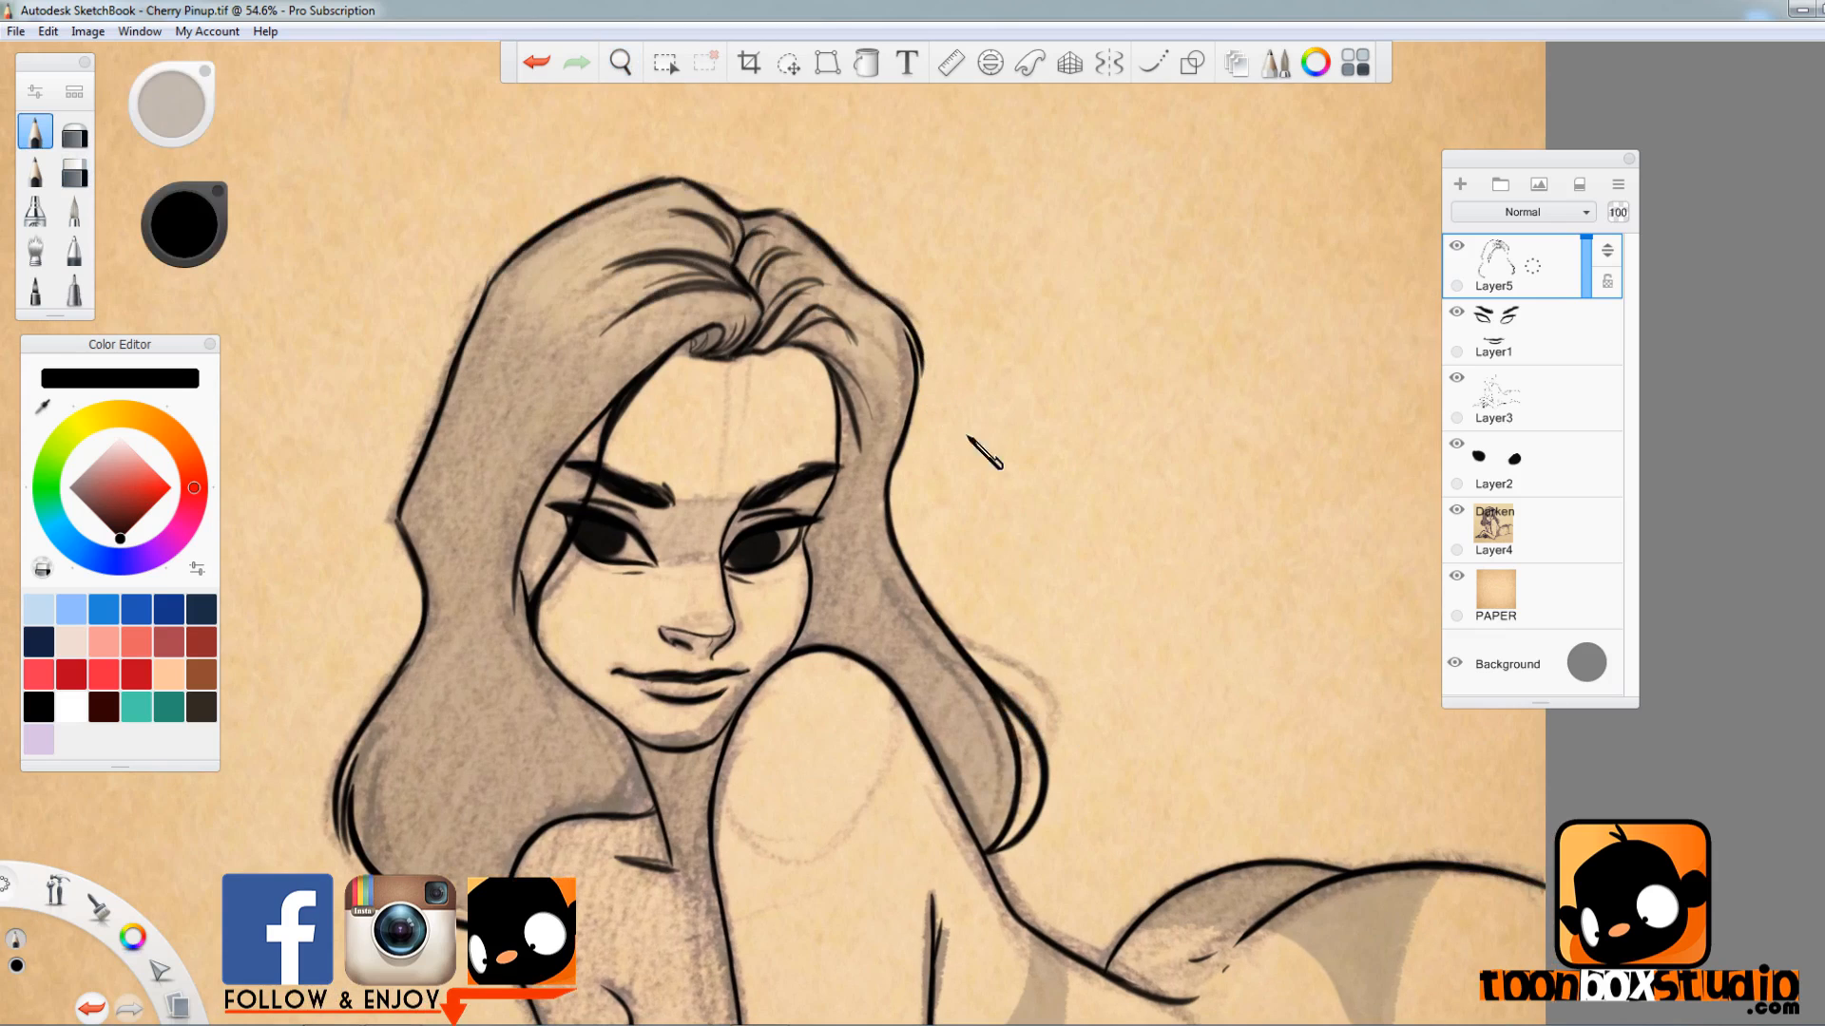
- Erase the doubled line on the hair bulge and redraw it as one smooth contour
{"action": "key", "text": "s"}
{"action": "mouse_move", "coordinate": [914, 345]}
{"action": "left_mouse_down"}
{"action": "mouse_move", "coordinate": [922, 396]}
{"action": "mouse_move", "coordinate": [910, 381]}
{"action": "left_mouse_up"}
{"action": "key", "text": "s"}
{"action": "key", "text": "s"}
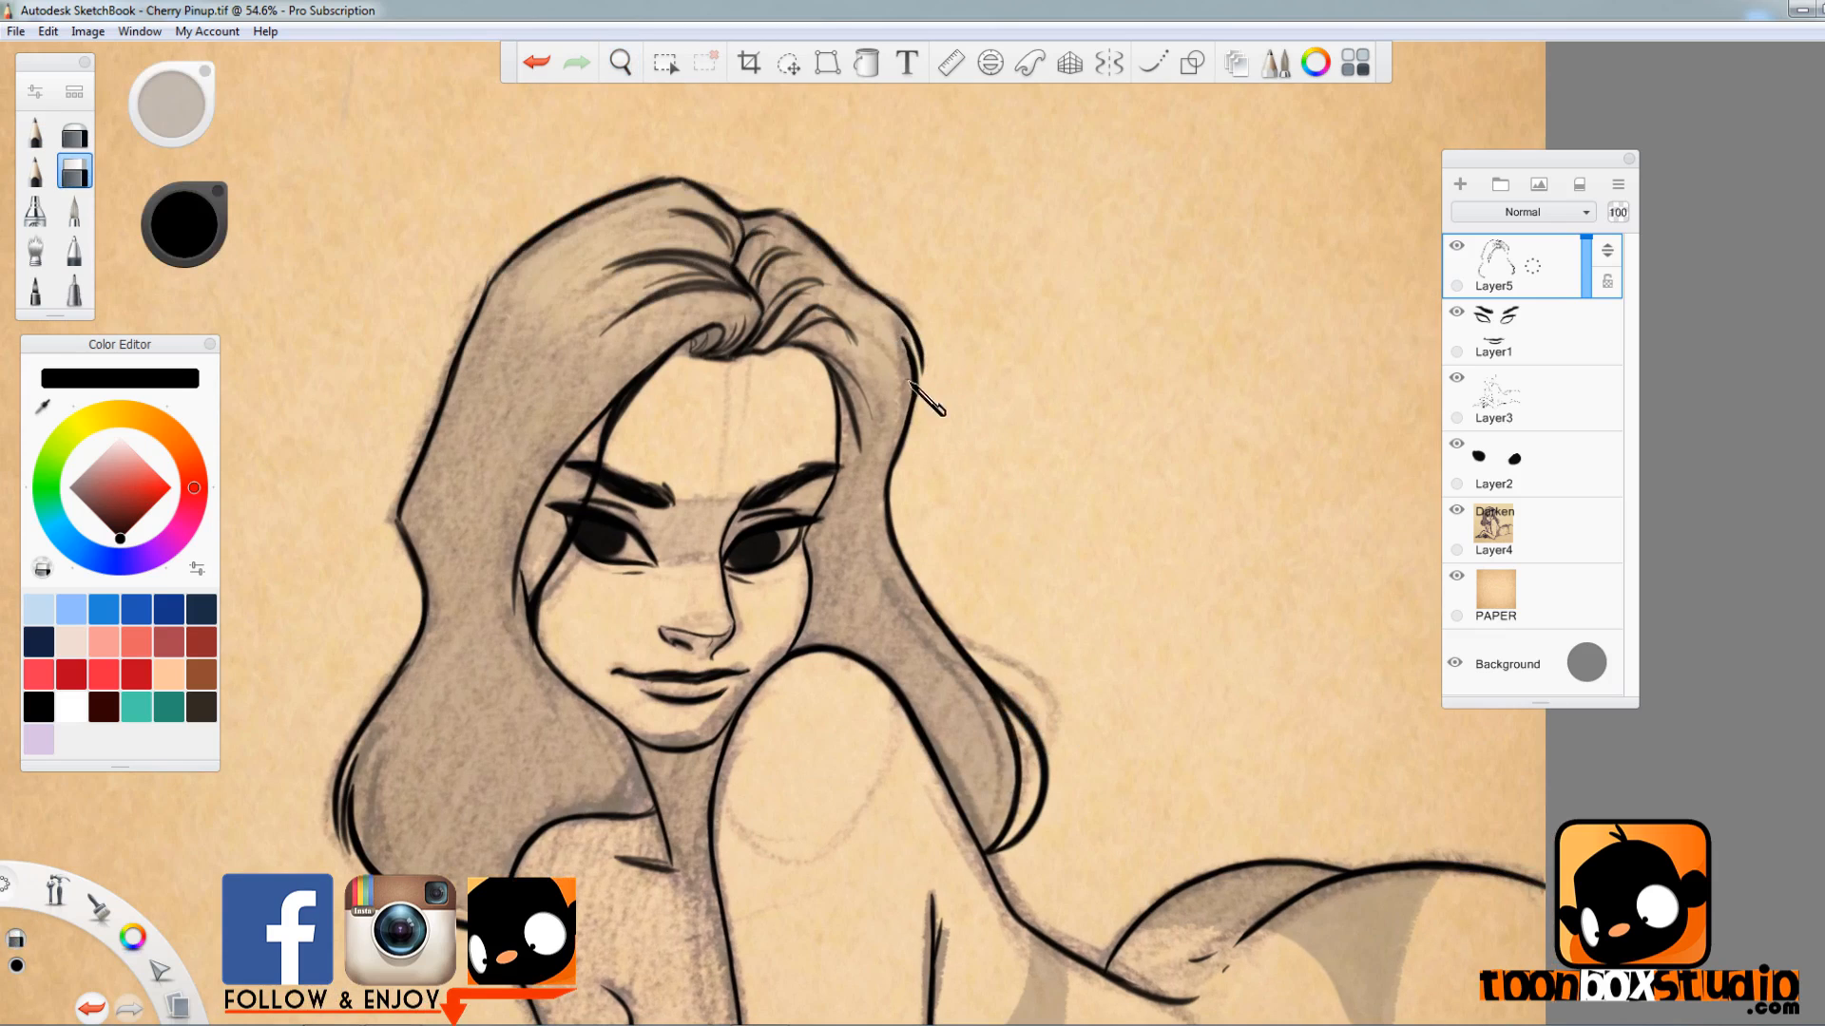
{"action": "key", "text": "space"}
{"action": "mouse_move", "coordinate": [975, 572]}
{"action": "left_mouse_down"}
{"action": "mouse_move", "coordinate": [995, 627]}
{"action": "mouse_move", "coordinate": [916, 358]}
{"action": "left_mouse_up"}
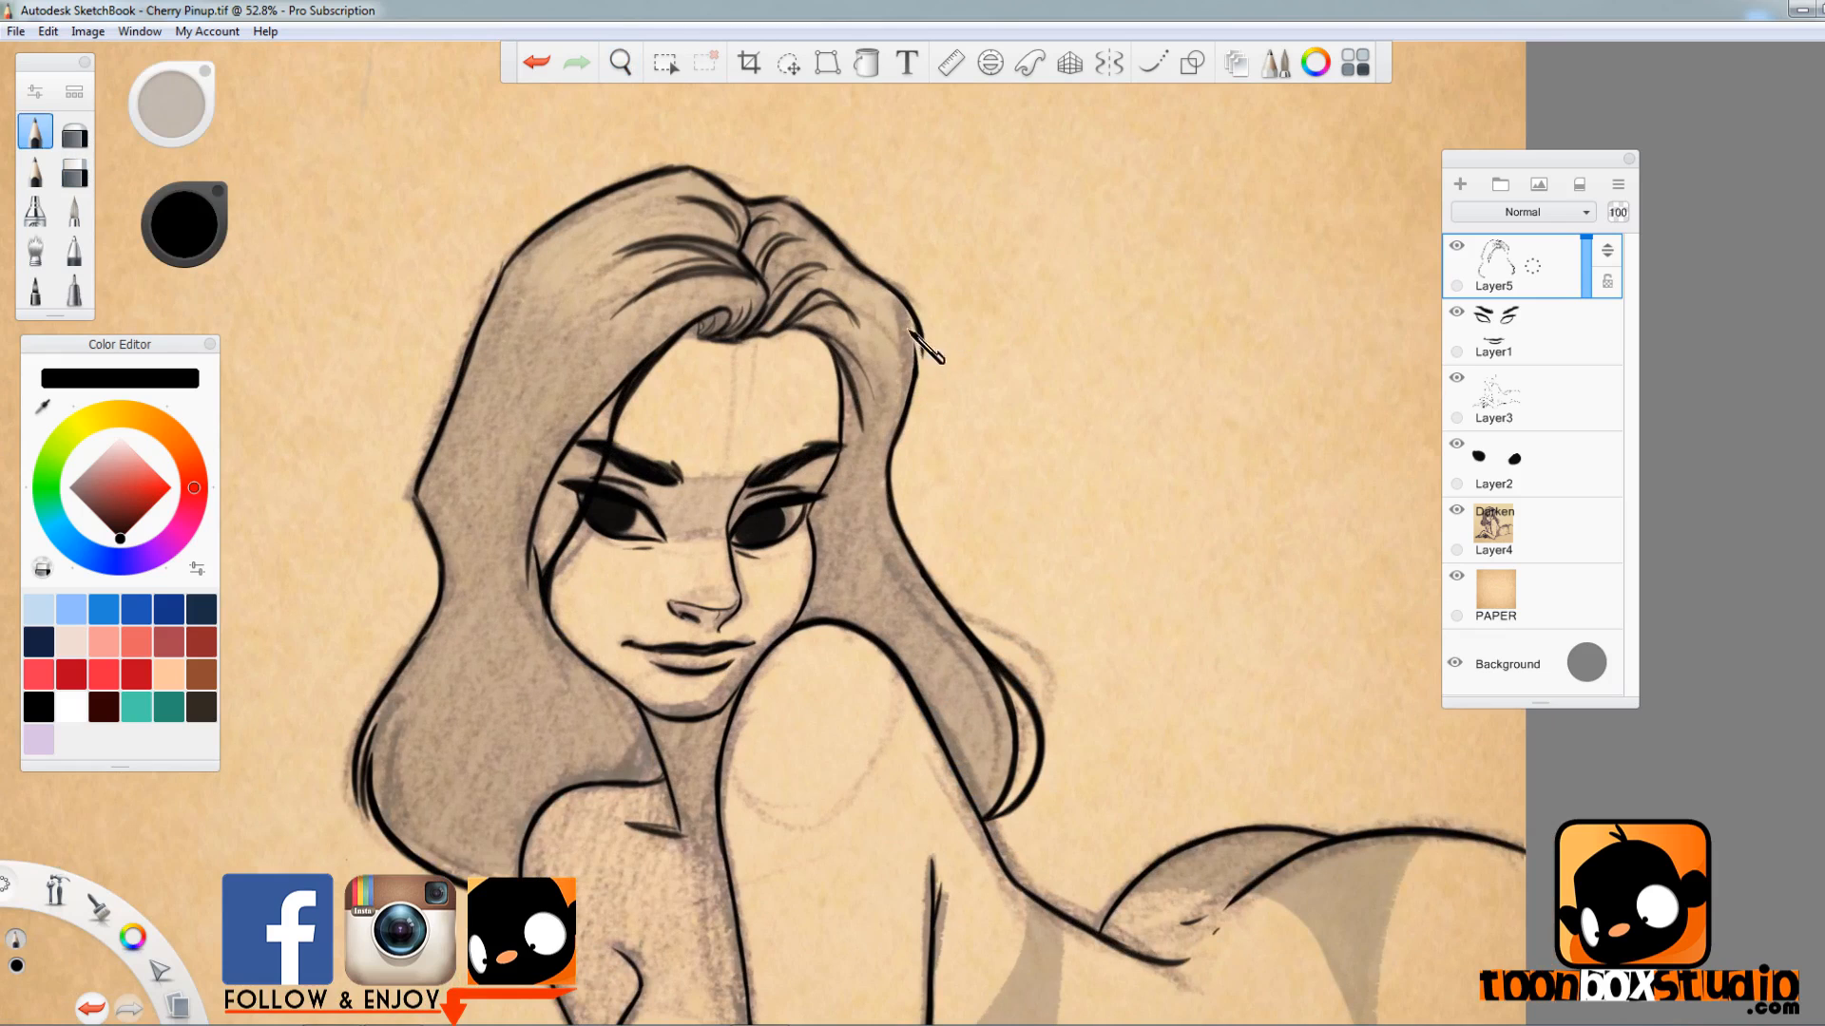
{"action": "key", "text": "s"}
{"action": "key", "text": "s"}
{"action": "key", "text": "space"}
{"action": "mouse_move", "coordinate": [935, 537]}
{"action": "left_mouse_down"}
{"action": "mouse_move", "coordinate": [932, 665]}
{"action": "mouse_move", "coordinate": [936, 594]}
{"action": "left_mouse_up"}
- Touch up the hairline beneath the parting with alternating eraser and pencil strokes
{"action": "key", "text": "s"}
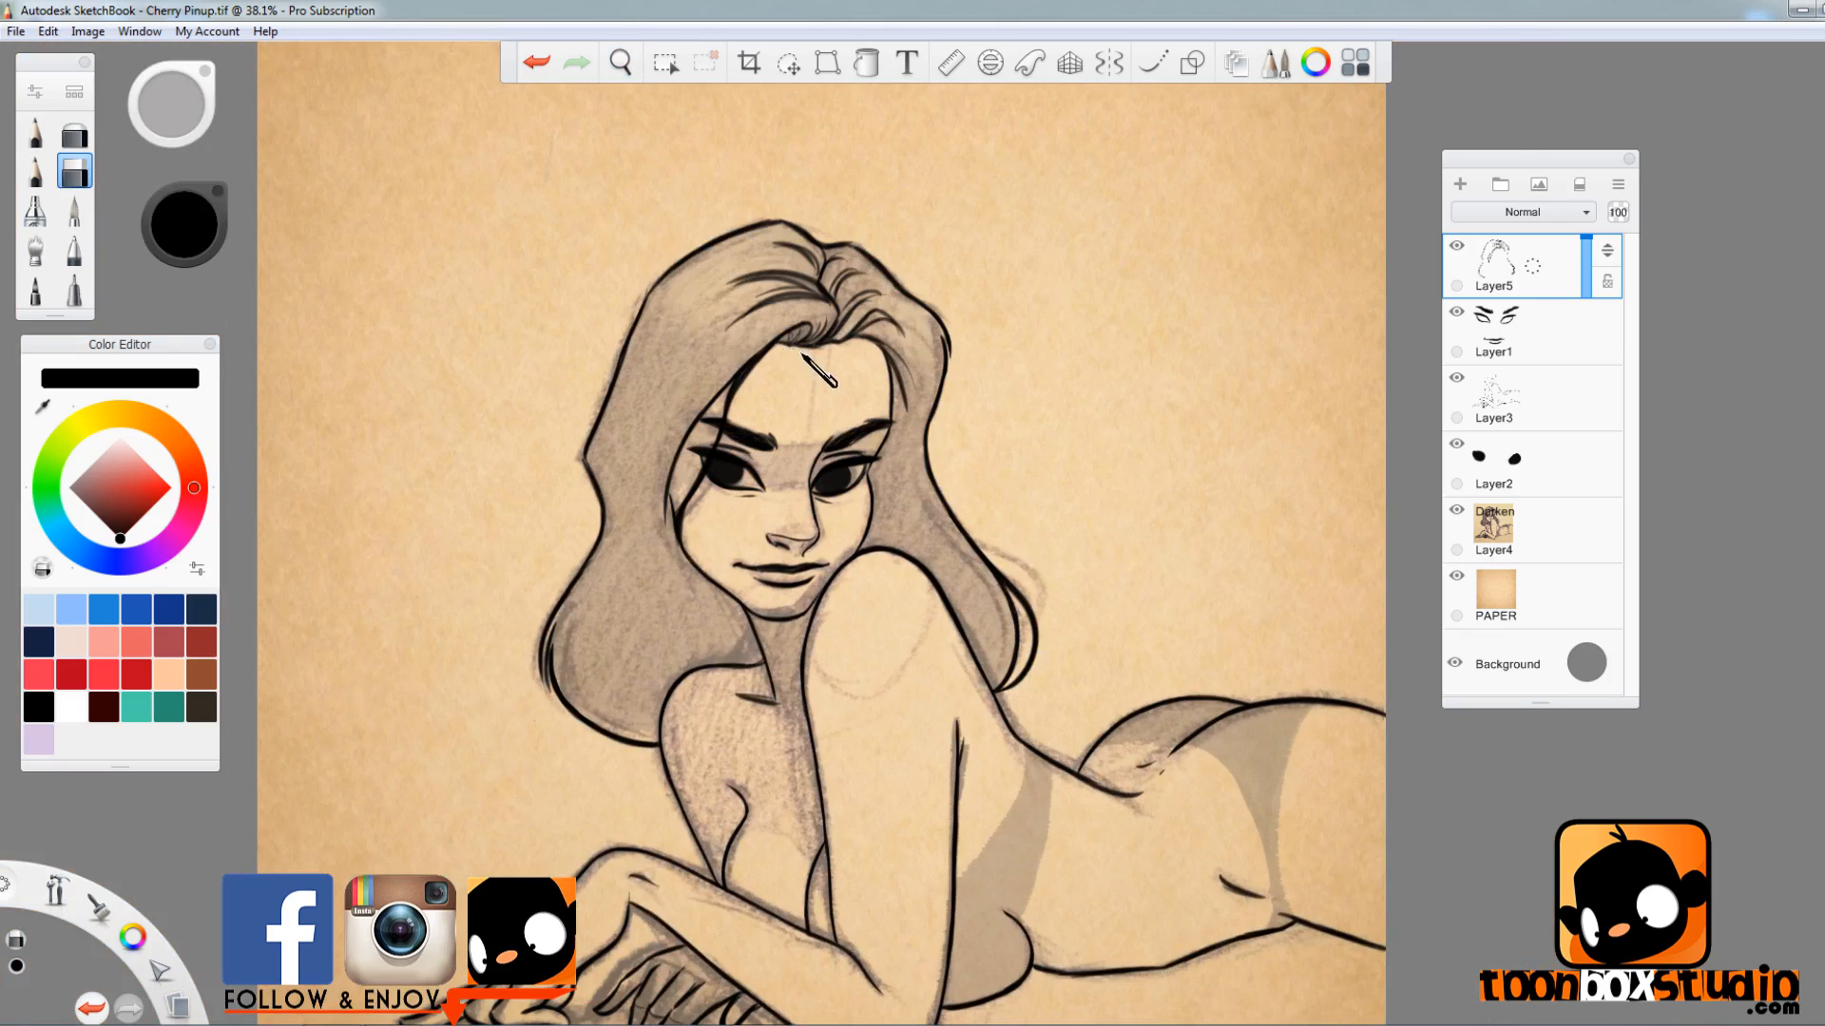
{"action": "key", "text": "s"}
{"action": "key", "text": "s"}
{"action": "key", "text": "s"}
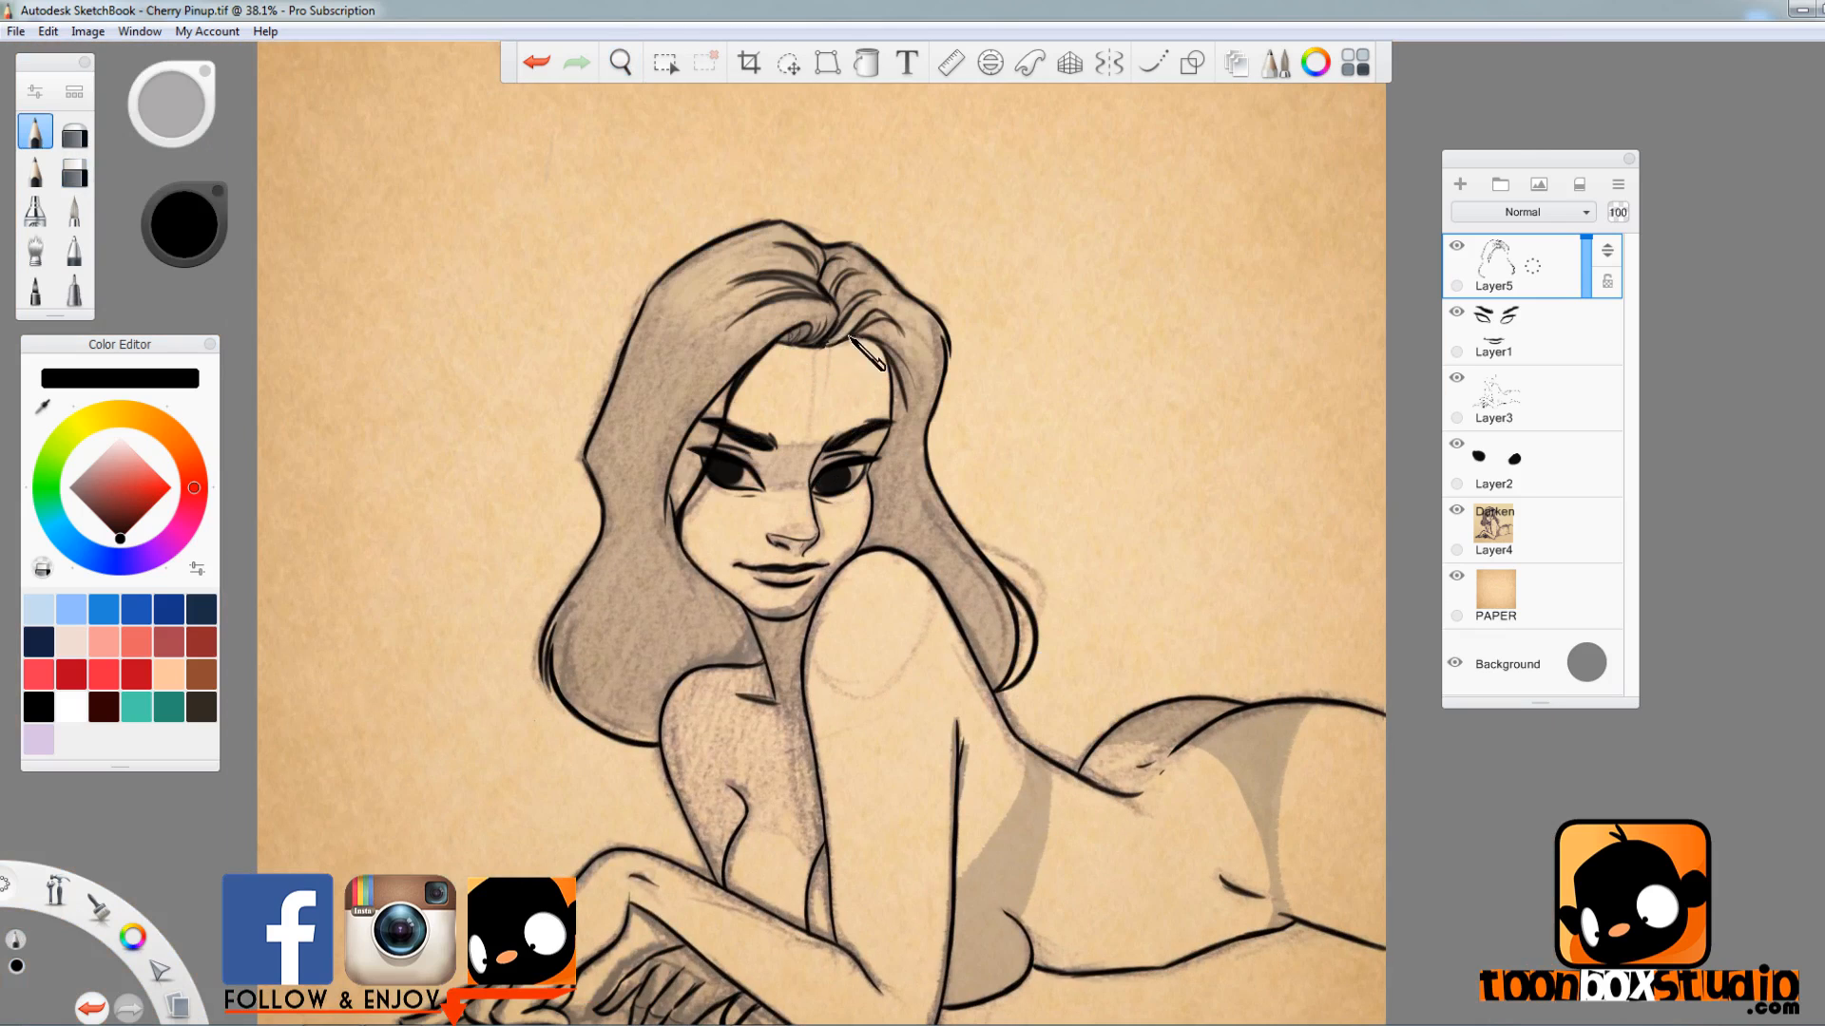
{"action": "key", "text": "s"}
{"action": "key", "text": "s"}
{"action": "key", "text": "space"}
{"action": "left_click_drag", "start_coordinate": [1060, 307], "coordinate": [997, 704]}
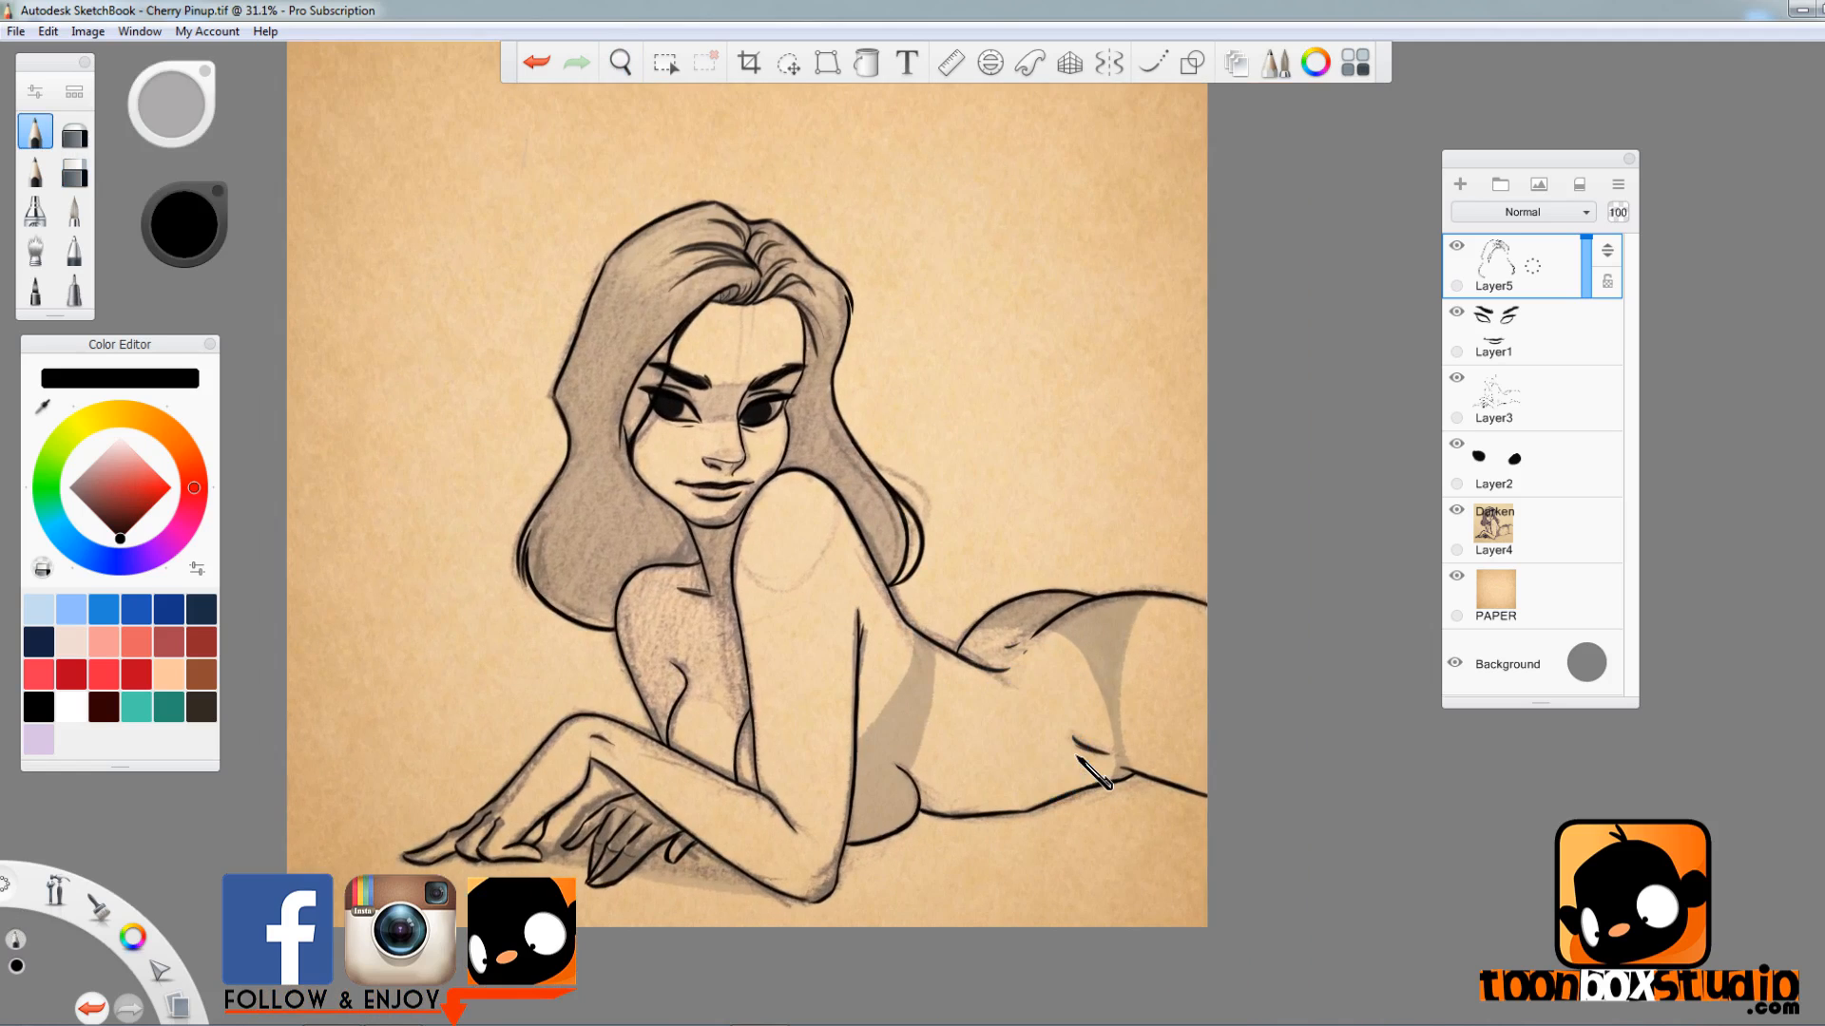
- Lower the opacity of Layer3 and add a new layer directly above it for the clothing lines
{"action": "key", "text": "ctrl+0"}
{"action": "left_click", "coordinate": [1521, 399]}
{"action": "left_click_drag", "start_coordinate": [1586, 372], "coordinate": [1587, 485]}
{"action": "left_click", "coordinate": [1460, 185]}
{"action": "left_click", "coordinate": [1522, 465]}
{"action": "left_click", "coordinate": [1522, 399]}
- Ink the upper end and both side edges of the bikini top's back strap on the new layer
{"action": "left_click_drag", "start_coordinate": [1297, 803], "coordinate": [1316, 532]}
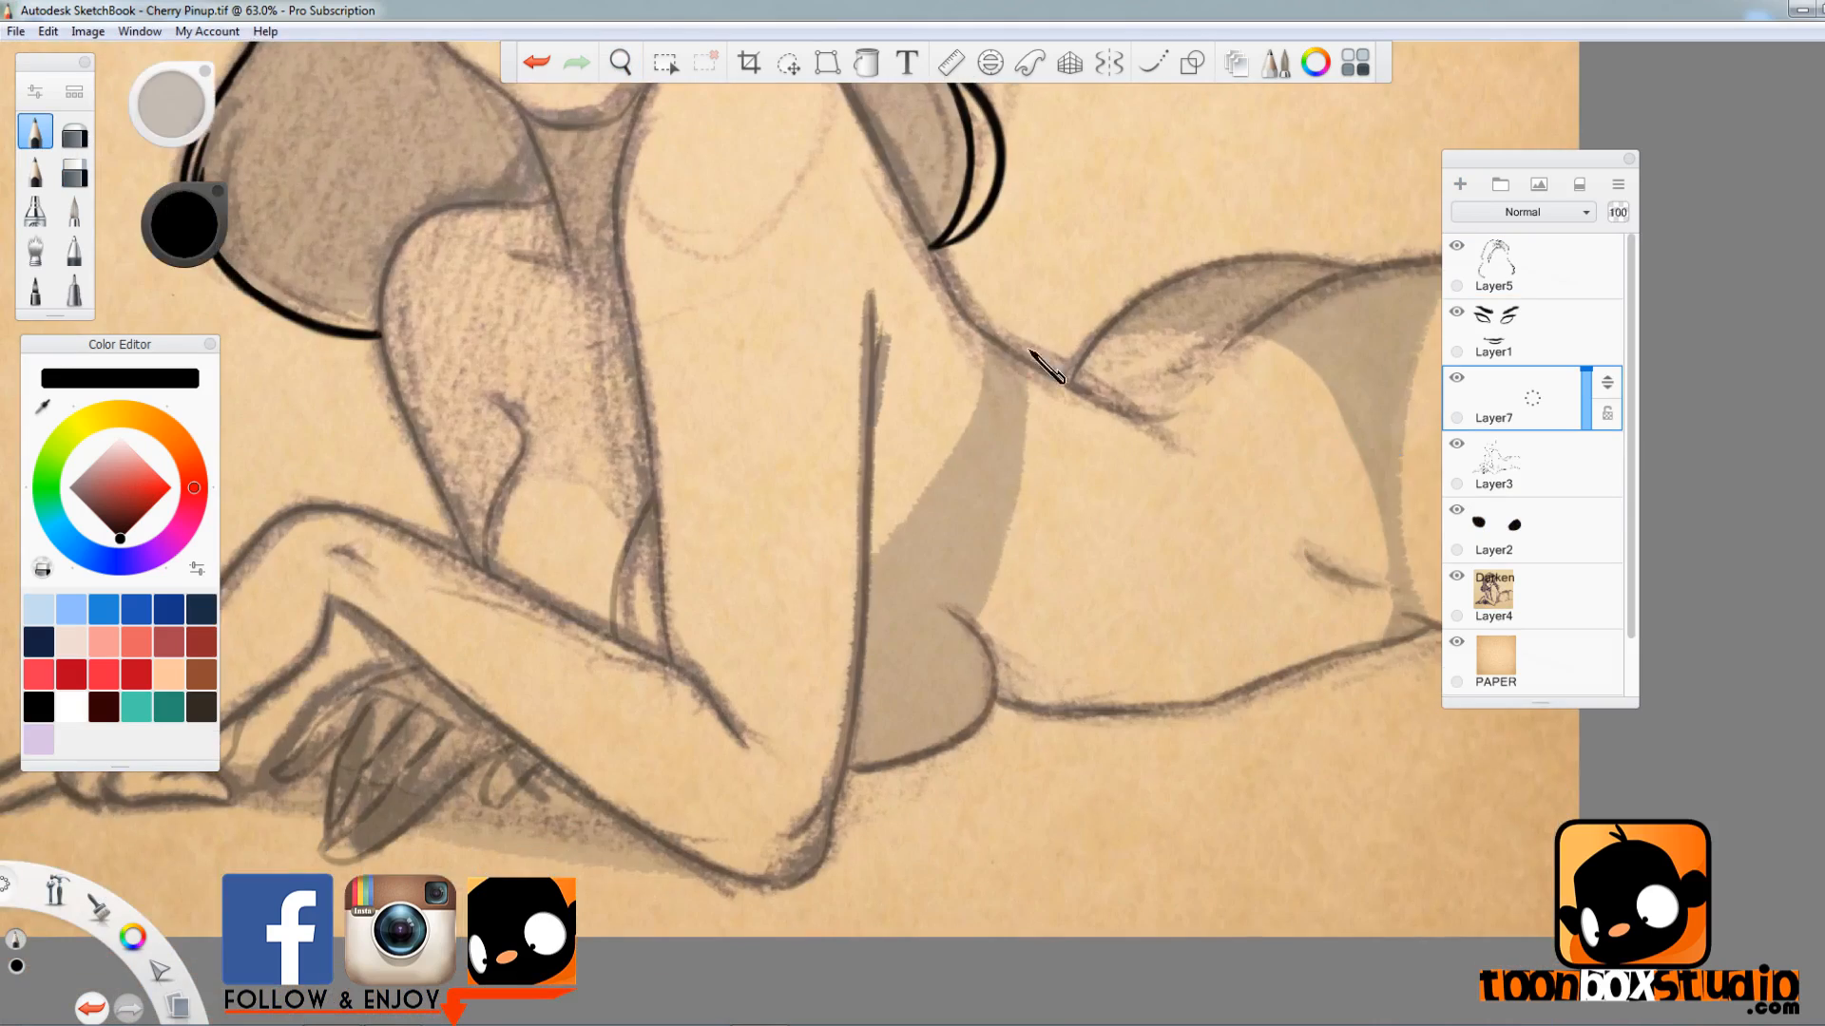
{"action": "left_click_drag", "start_coordinate": [1123, 435], "coordinate": [1129, 481]}
{"action": "mouse_move", "coordinate": [1145, 532]}
{"action": "left_mouse_down"}
{"action": "mouse_move", "coordinate": [1169, 599]}
{"action": "mouse_move", "coordinate": [1026, 407]}
{"action": "left_mouse_up"}
{"action": "left_click_drag", "start_coordinate": [960, 342], "coordinate": [979, 397]}
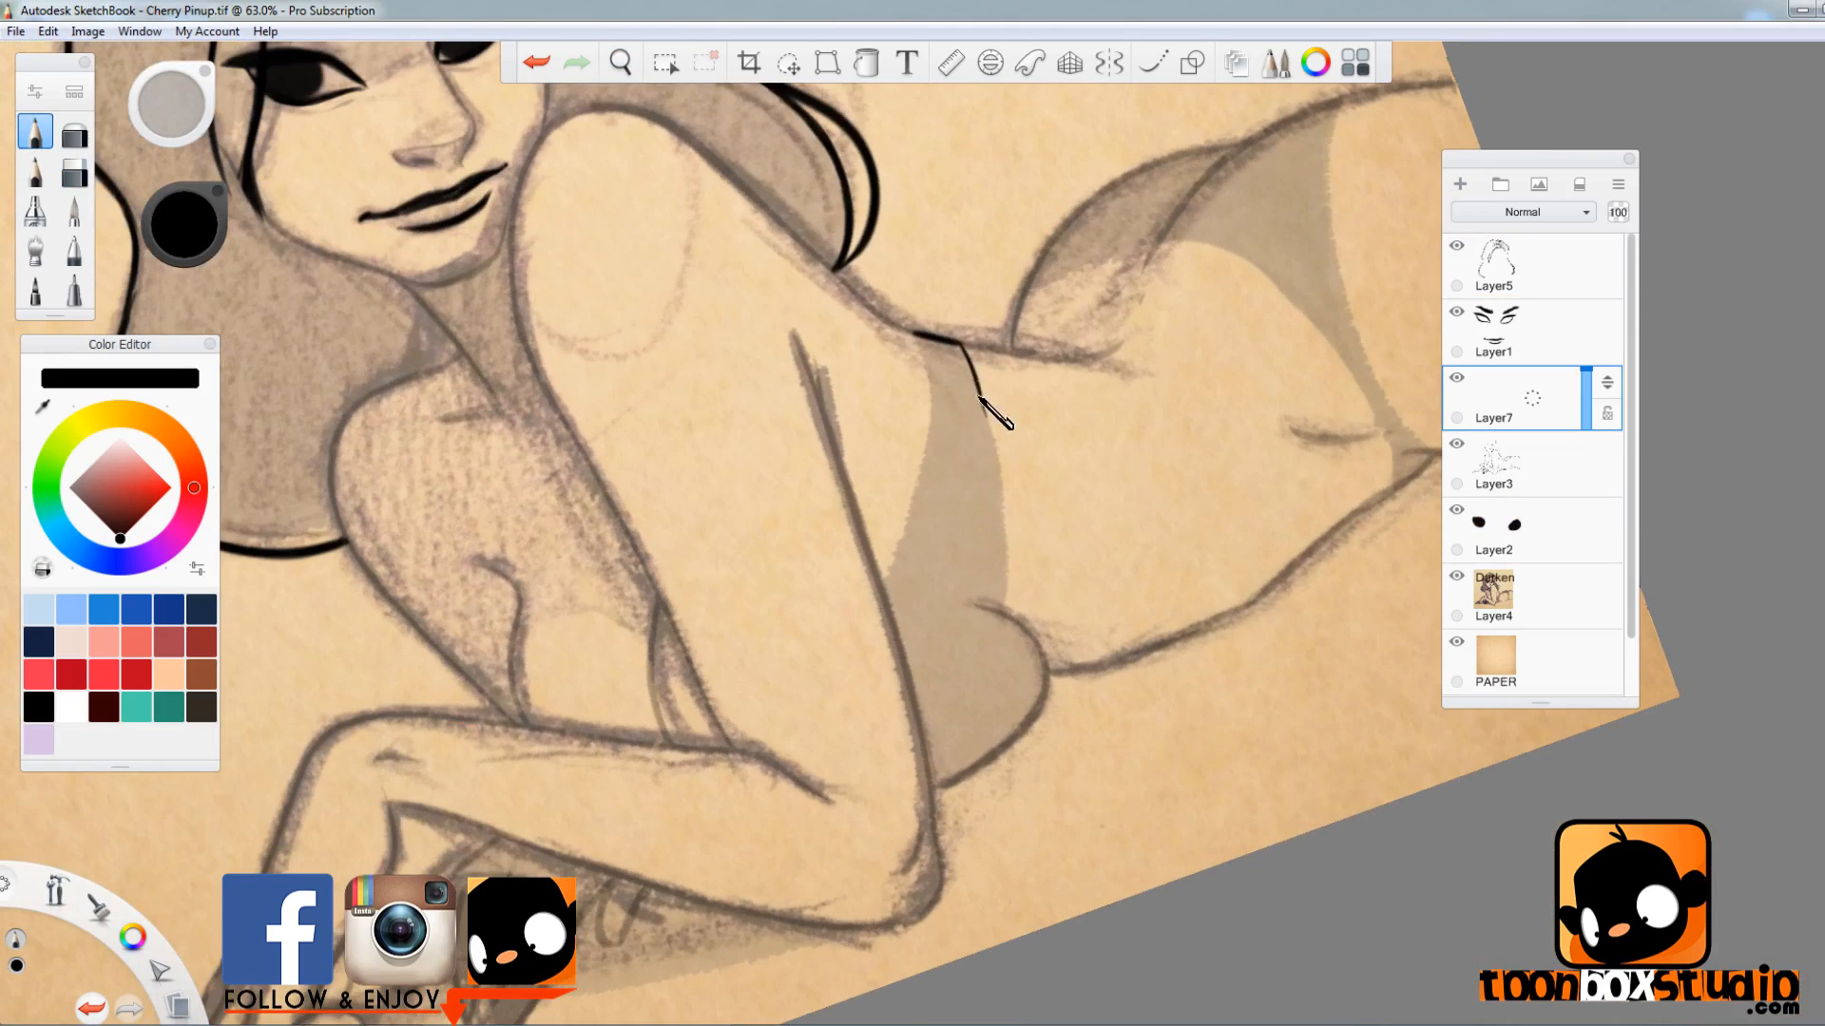
{"action": "left_click_drag", "start_coordinate": [1004, 566], "coordinate": [1005, 610]}
{"action": "mouse_move", "coordinate": [914, 335]}
{"action": "left_mouse_down"}
{"action": "mouse_move", "coordinate": [930, 378]}
{"action": "mouse_move", "coordinate": [909, 516]}
{"action": "left_mouse_up"}
{"action": "left_click_drag", "start_coordinate": [886, 586], "coordinate": [487, 769]}
- Ink the waistline and leg edge of the bikini bottom across the hip, undoing misplaced strokes
{"action": "left_click_drag", "start_coordinate": [1369, 698], "coordinate": [1278, 846]}
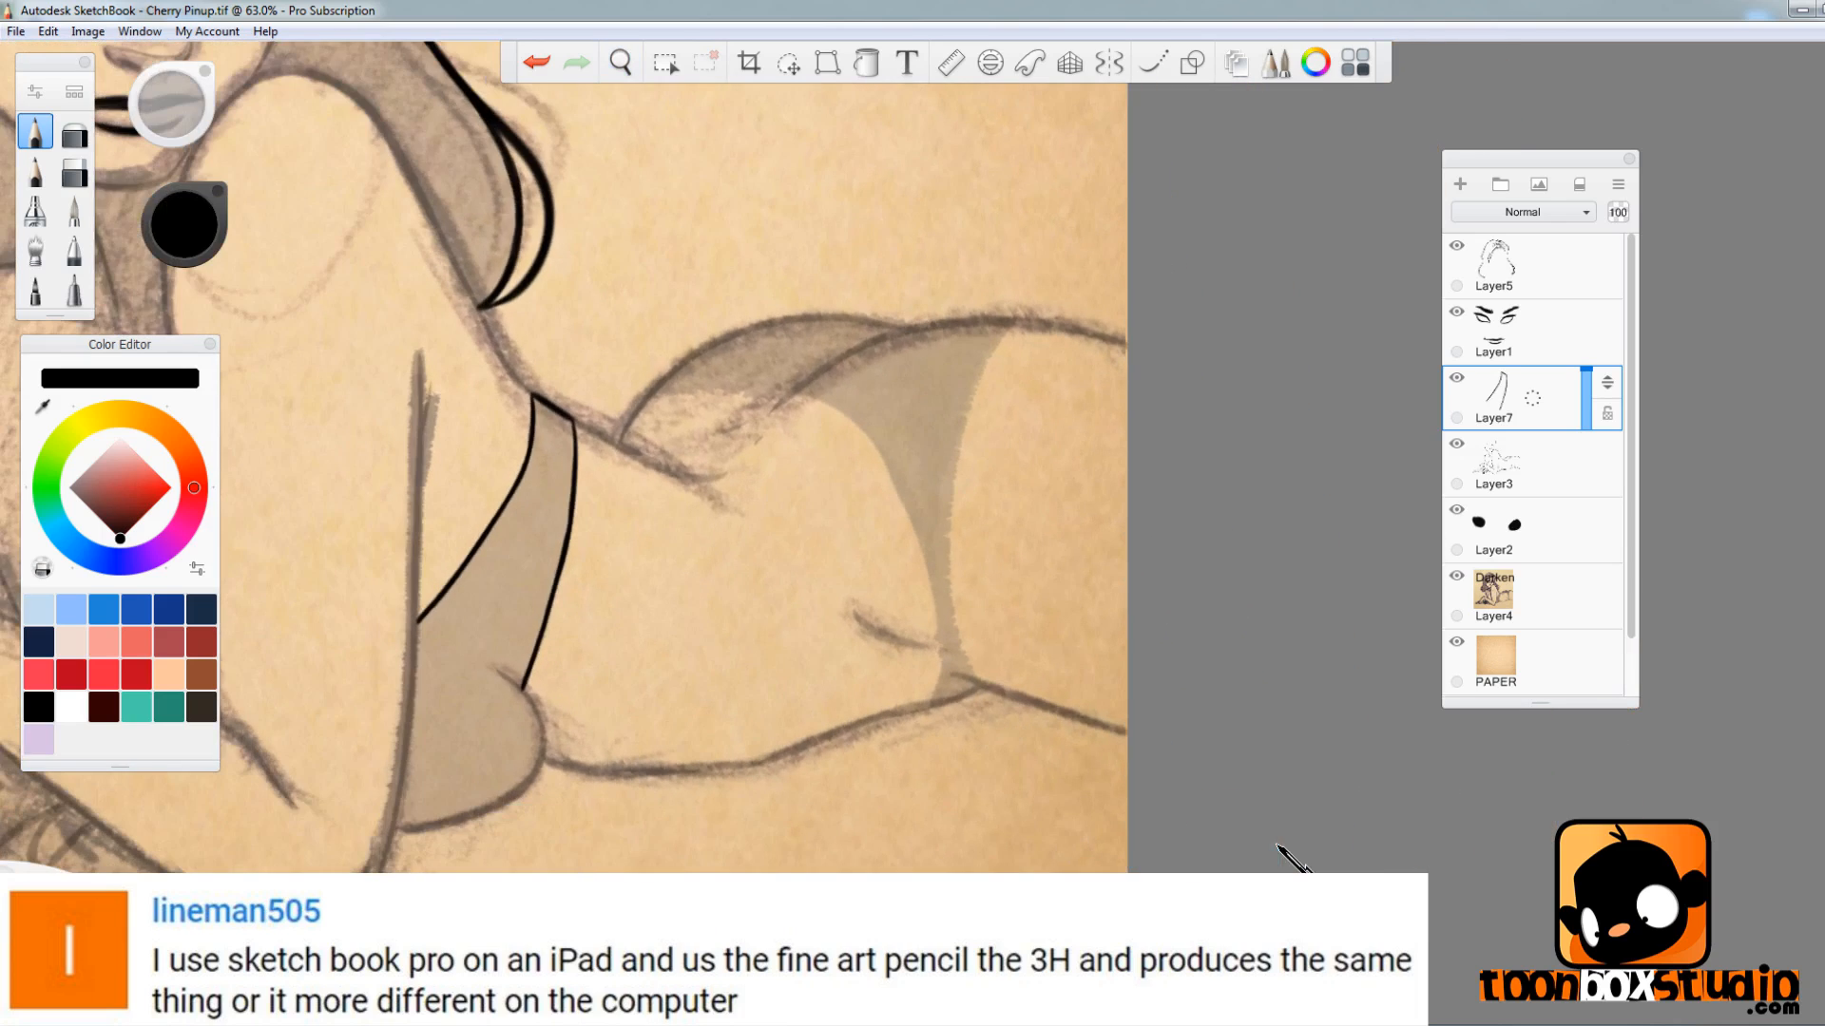
{"action": "key", "text": "ctrl+z"}
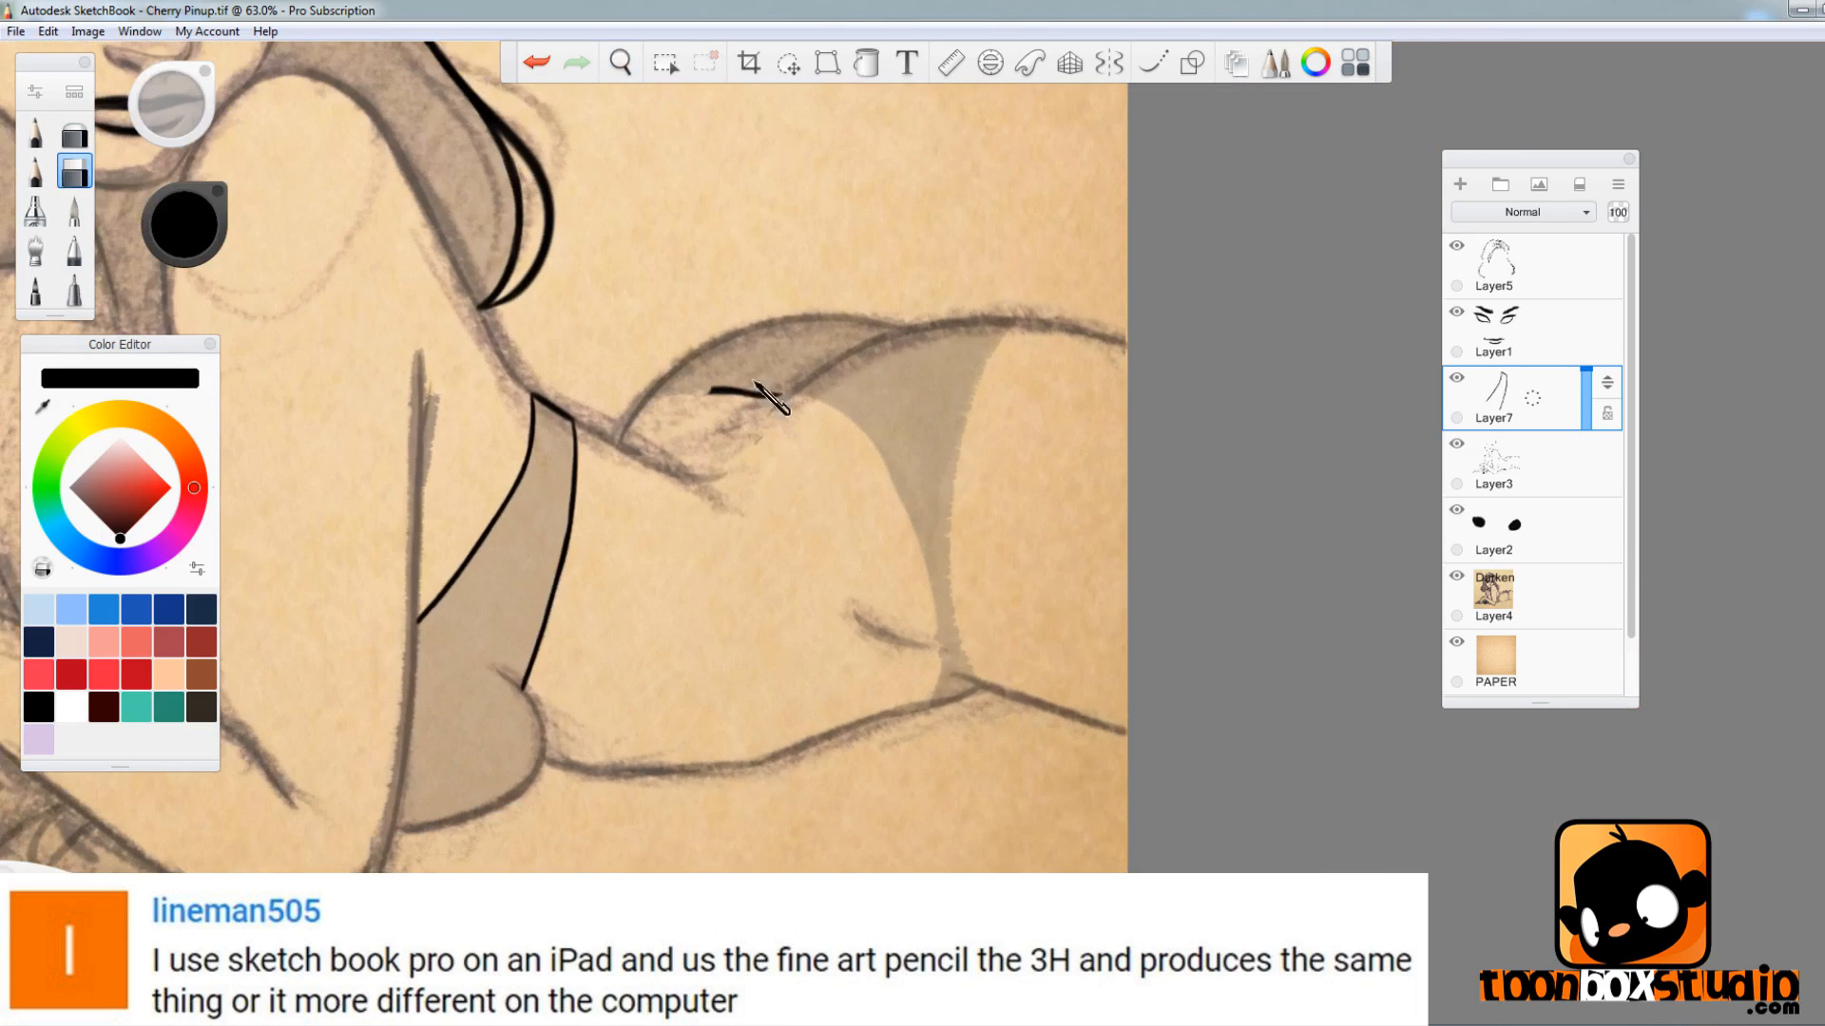
{"action": "key", "text": "ctrl+z"}
{"action": "left_click_drag", "start_coordinate": [650, 396], "coordinate": [769, 392]}
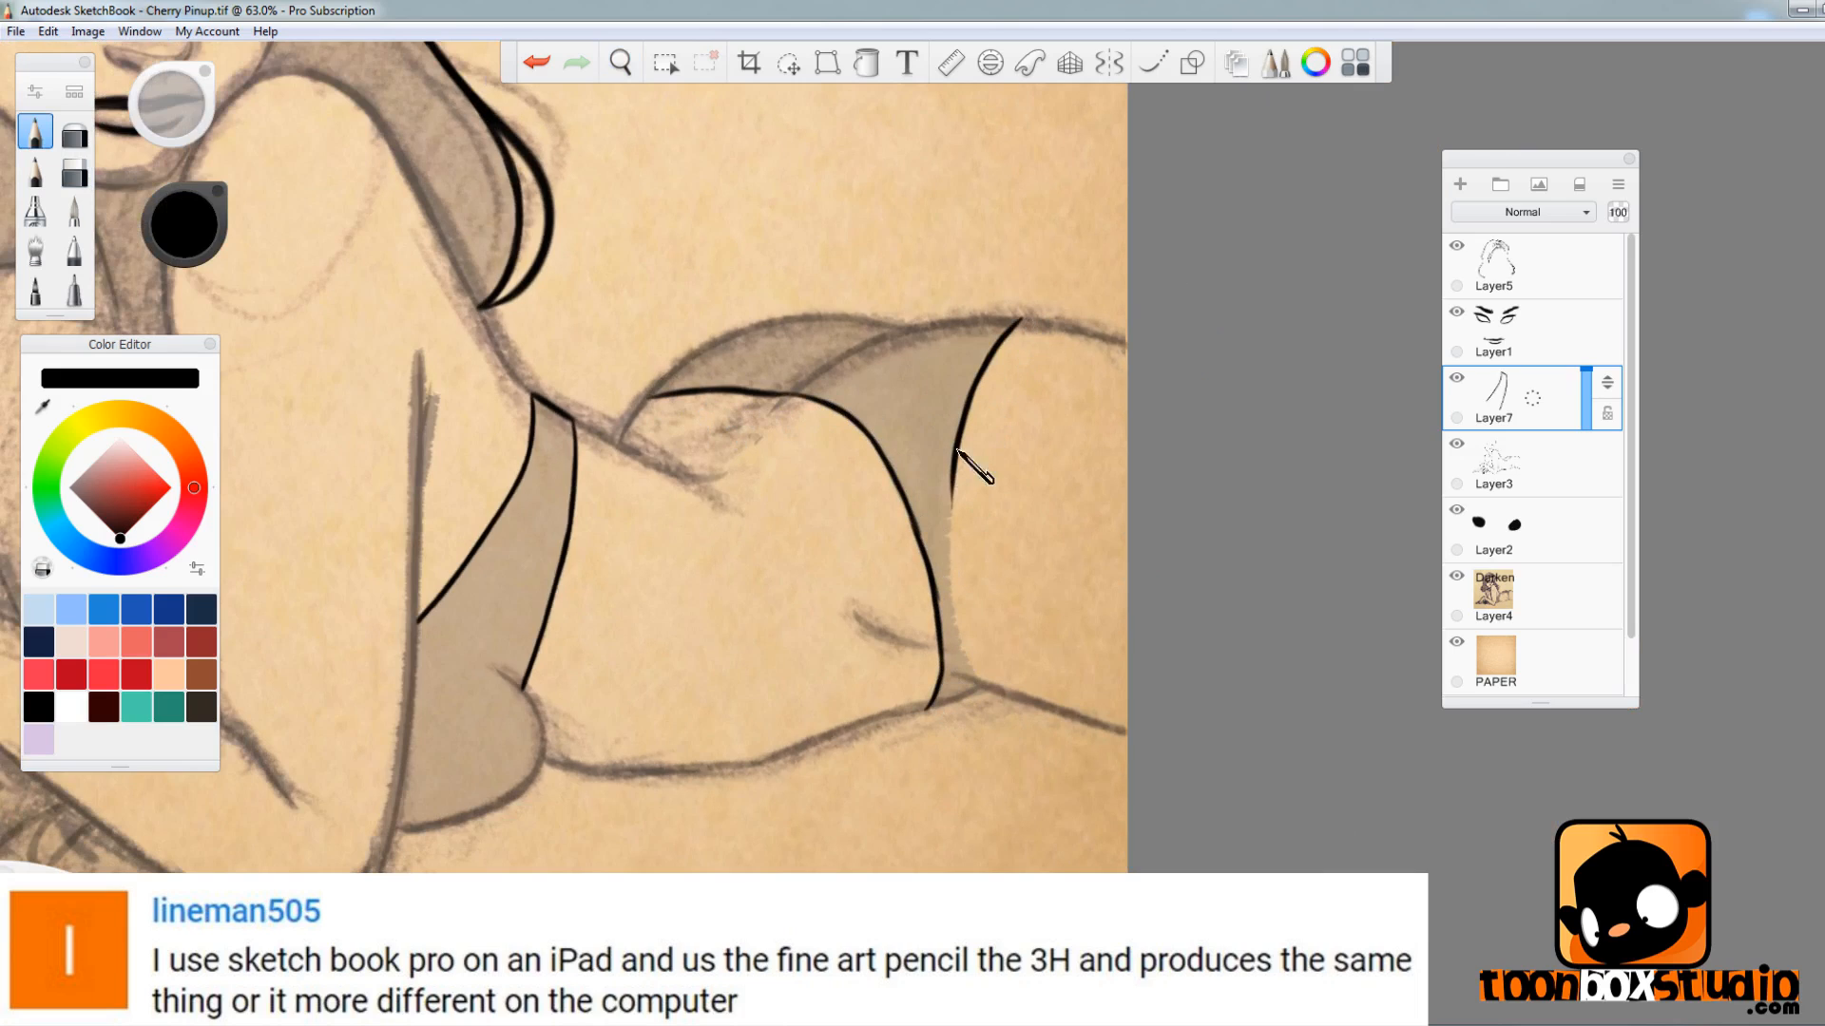
{"action": "key", "text": "ctrl+z"}
{"action": "key", "text": "ctrl+z"}
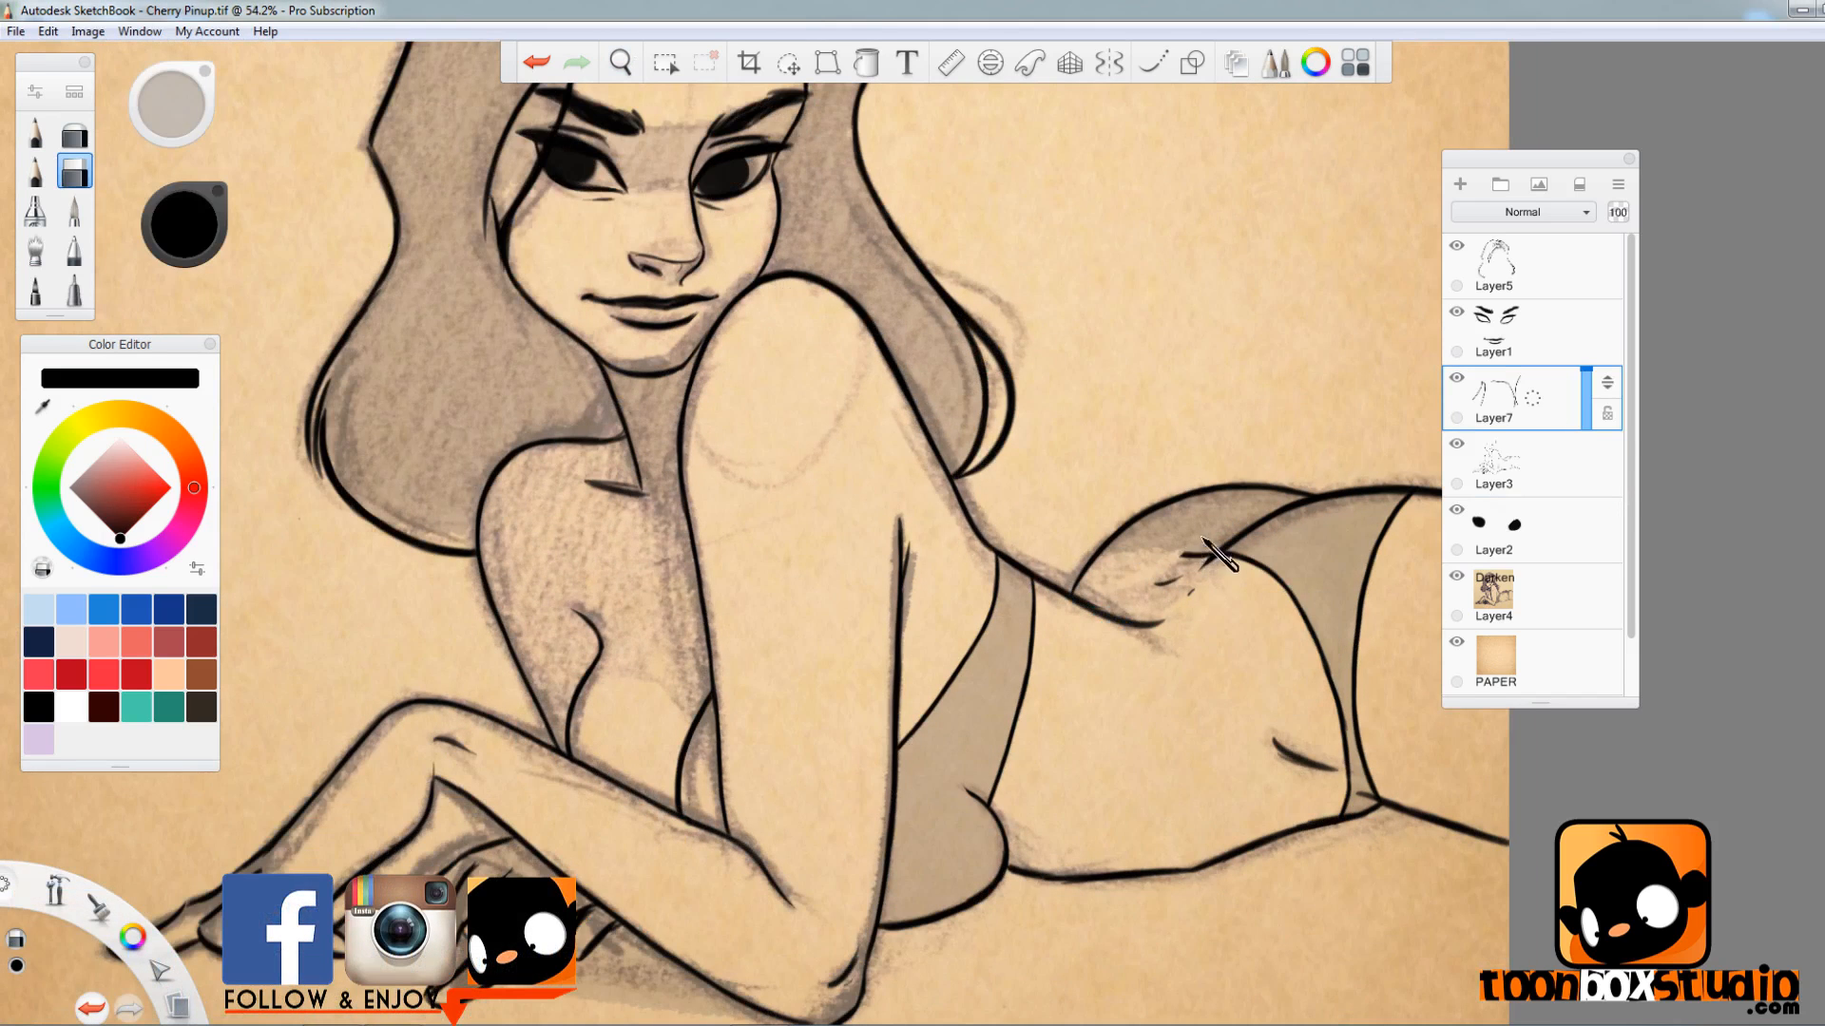
- Ink the bikini bottom's waistline across the far hip, undoing misplaced strokes
{"action": "key", "text": "e"}
{"action": "scroll", "coordinate": [1192, 563], "scroll_direction": "down", "scroll_amount": 3}
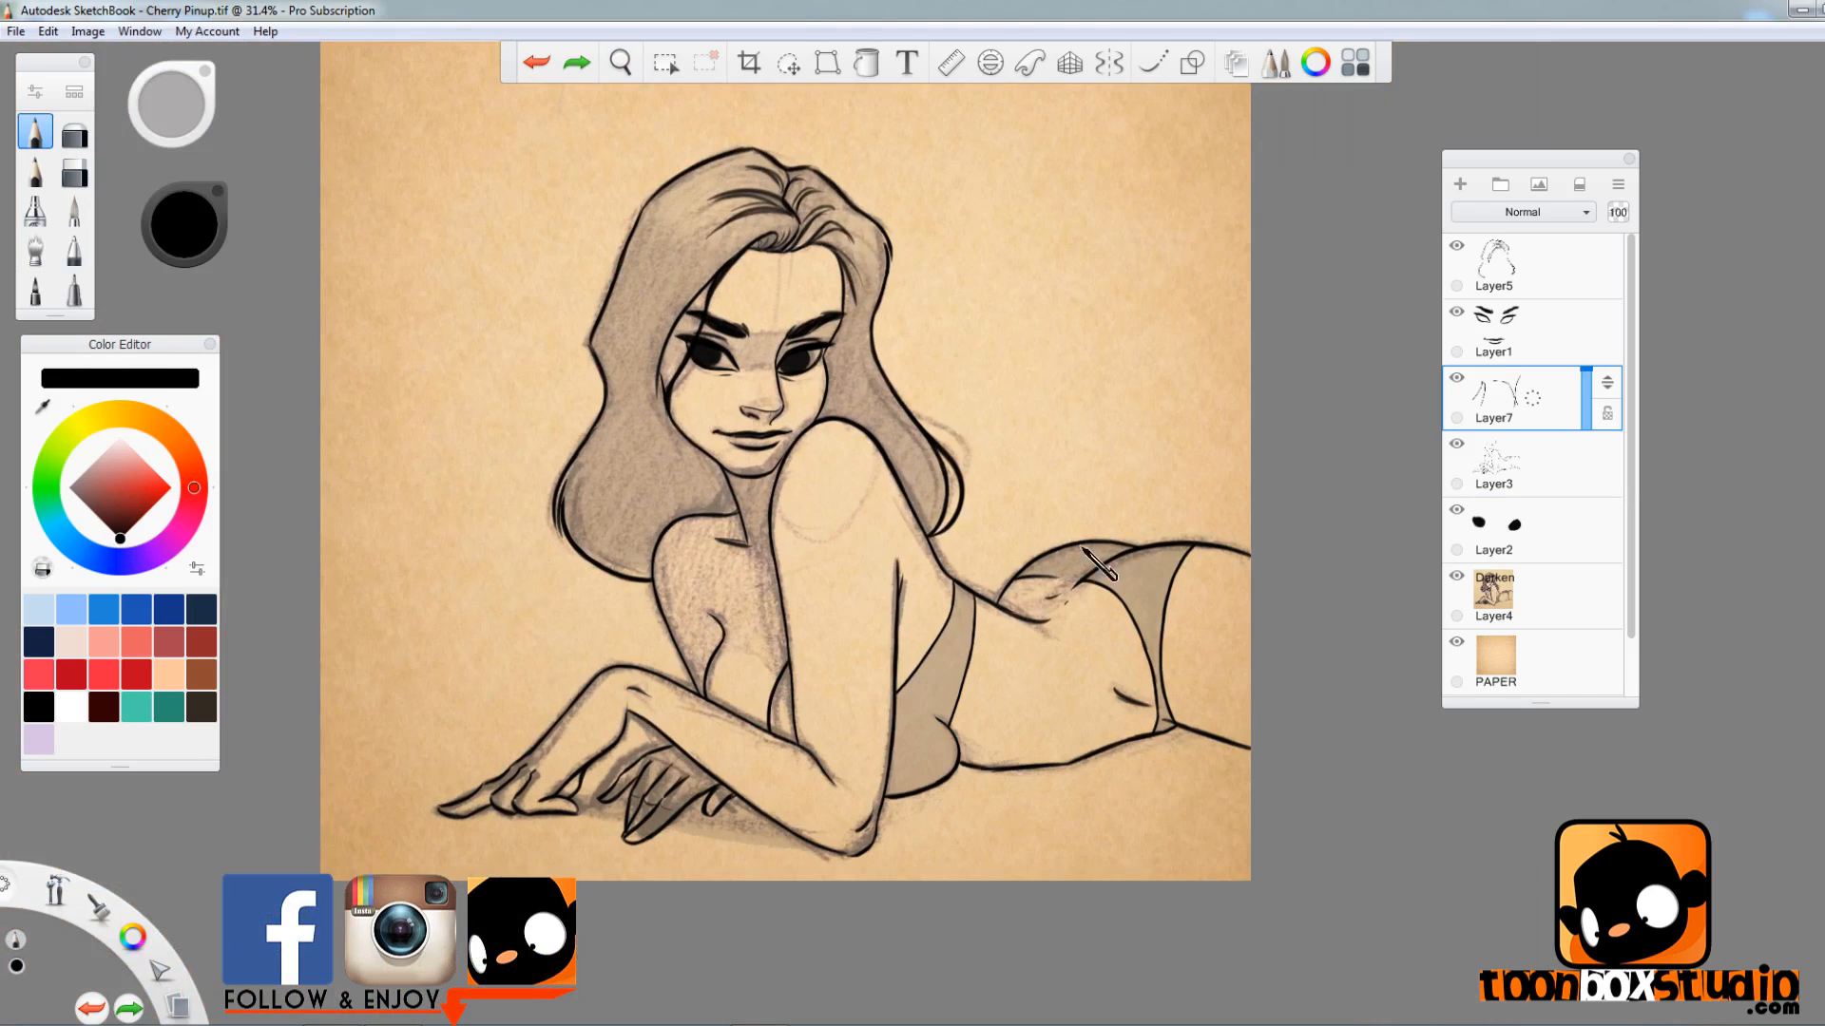
{"action": "key", "text": "ctrl+z"}
{"action": "left_click_drag", "start_coordinate": [1010, 583], "coordinate": [1083, 581]}
{"action": "key", "text": "ctrl+z"}
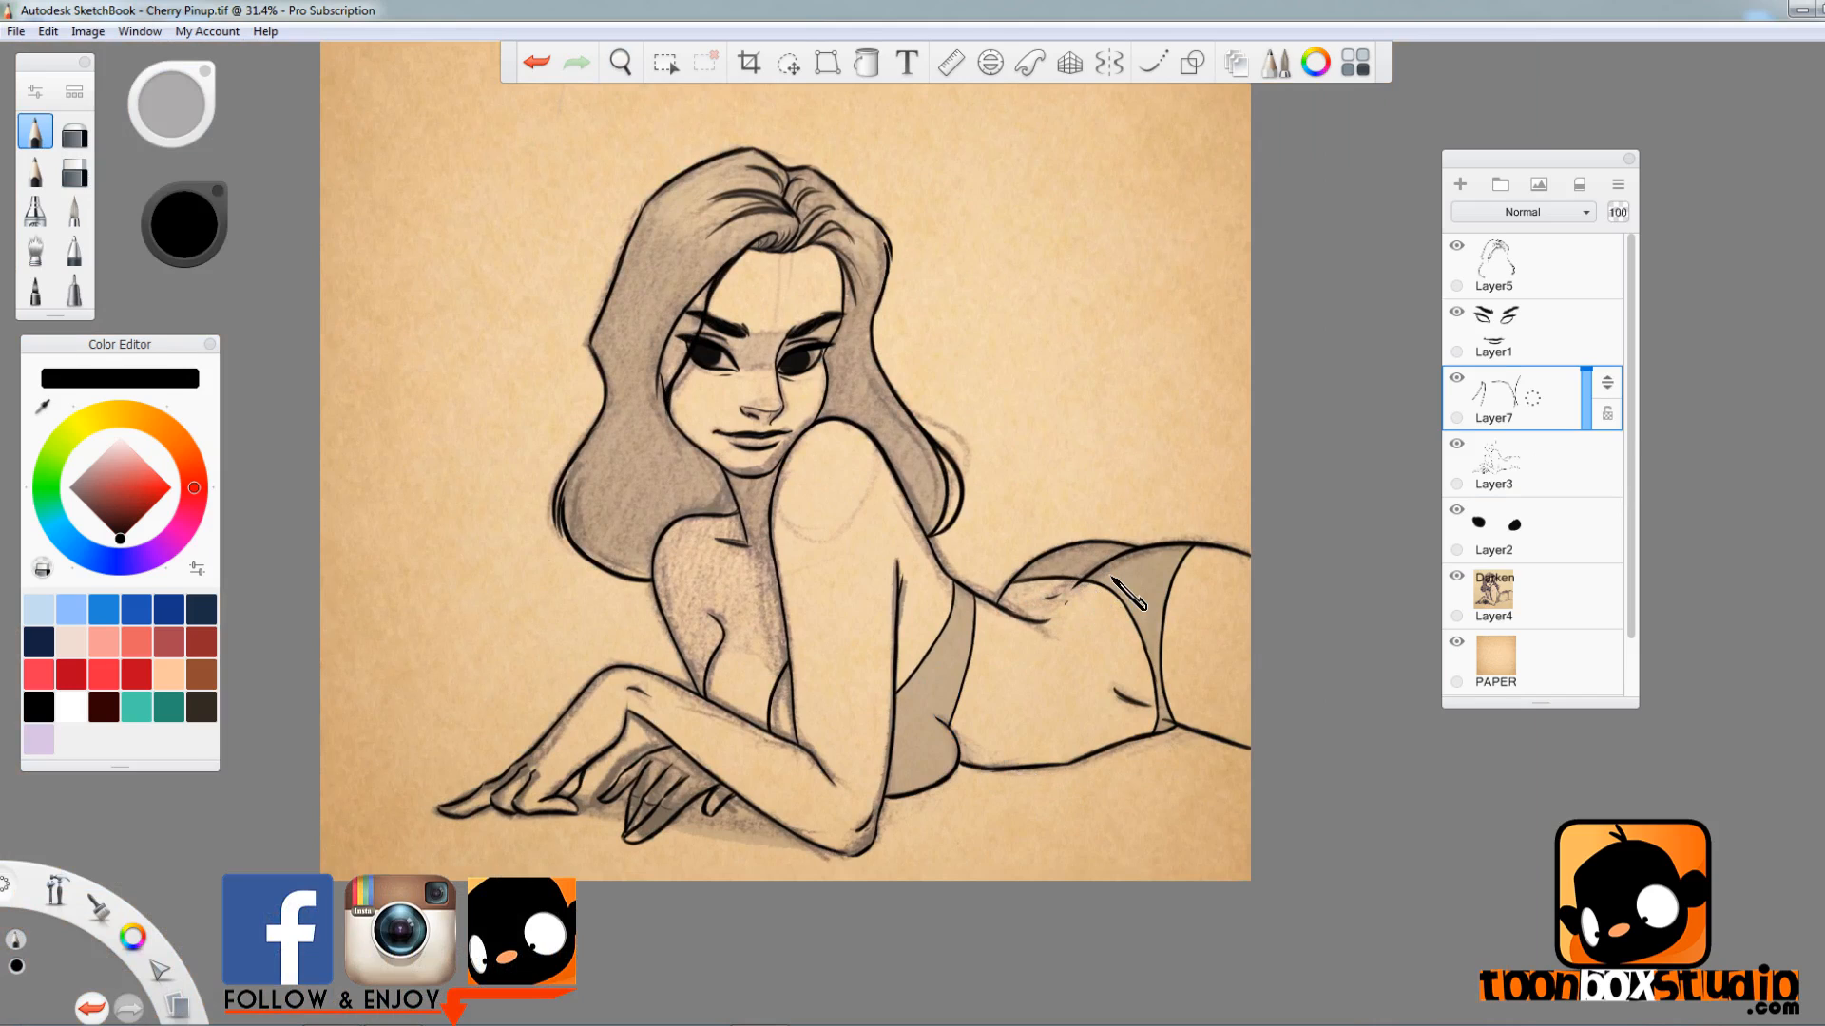
{"action": "left_click_drag", "start_coordinate": [57, 891], "coordinate": [139, 837]}
{"action": "key", "text": "space"}
{"action": "left_click_drag", "start_coordinate": [1174, 665], "coordinate": [1124, 799]}
{"action": "left_click_drag", "start_coordinate": [57, 890], "coordinate": [133, 840]}
- Add a layer directly above Layer4 and paint flat peach skin over the face, neck, shoulder and upper arm
{"action": "left_click", "coordinate": [1539, 597]}
{"action": "left_click", "coordinate": [1461, 184]}
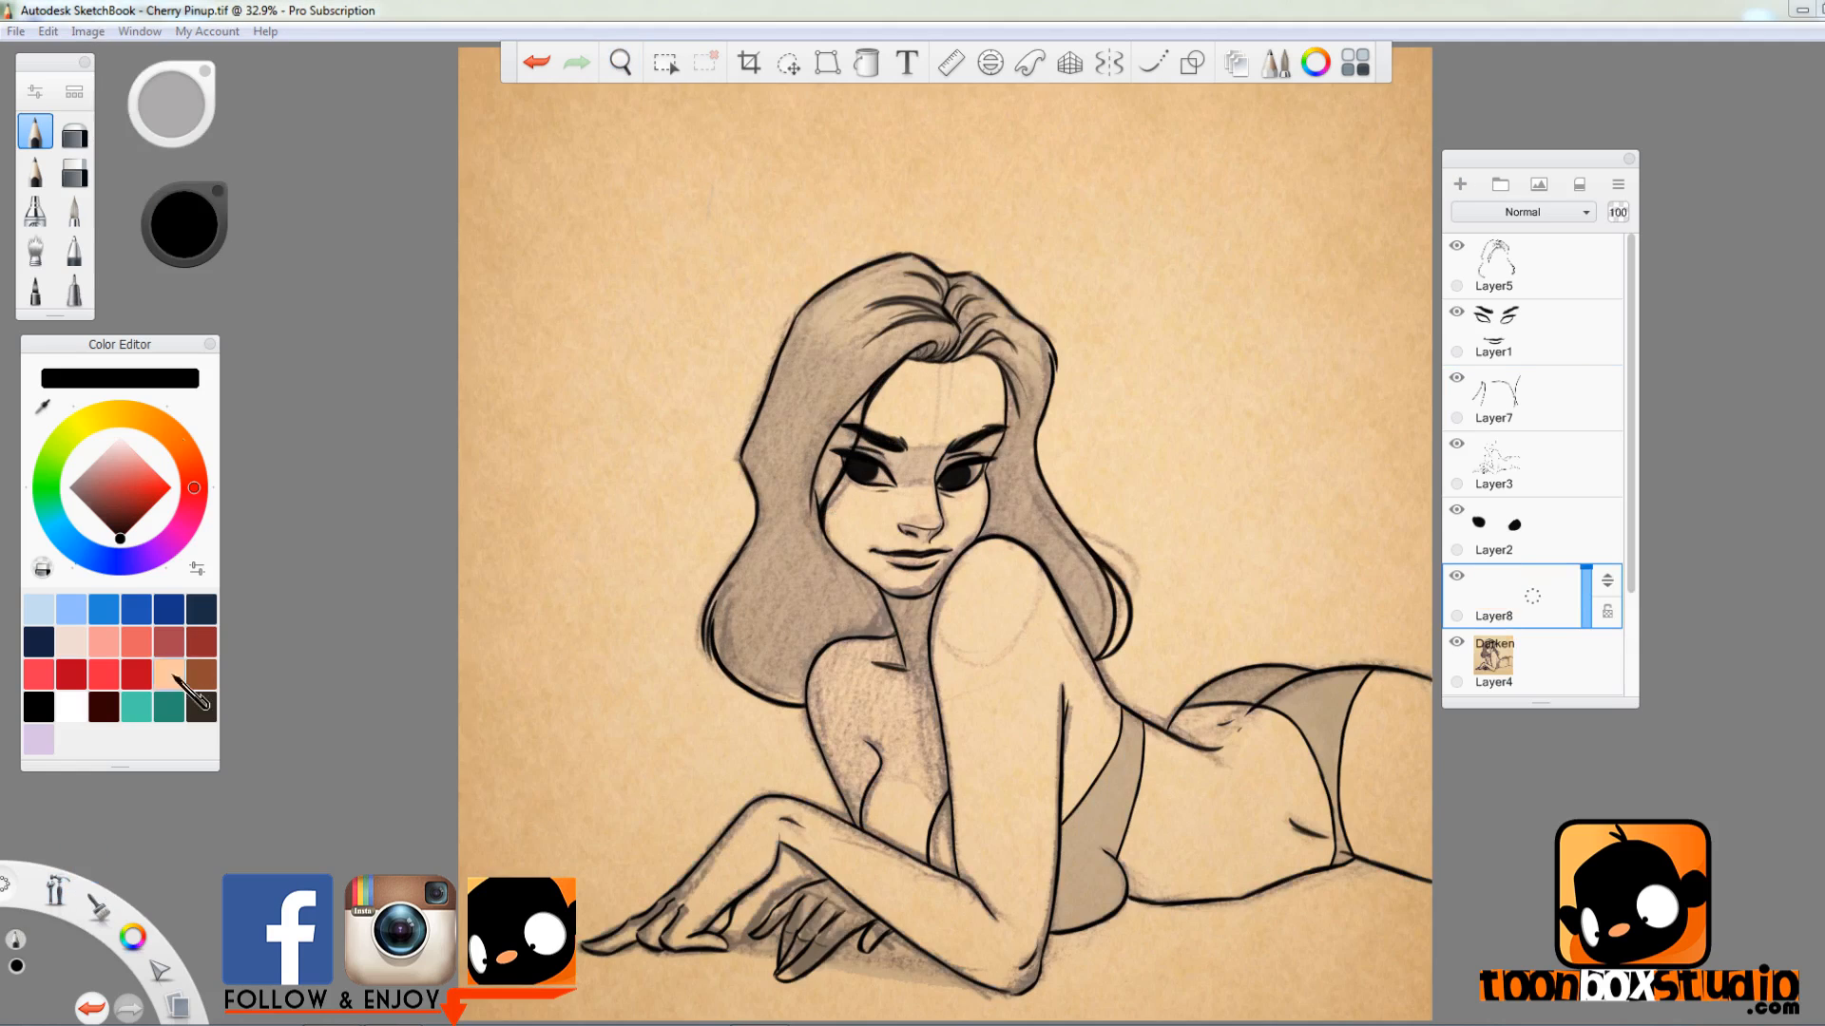
{"action": "left_click", "coordinate": [168, 675]}
{"action": "left_click", "coordinate": [74, 211]}
{"action": "mouse_move", "coordinate": [885, 372]}
{"action": "left_mouse_down"}
{"action": "mouse_move", "coordinate": [852, 423]}
{"action": "mouse_move", "coordinate": [945, 556]}
{"action": "mouse_move", "coordinate": [959, 657]}
{"action": "mouse_move", "coordinate": [984, 525]}
{"action": "mouse_move", "coordinate": [1040, 585]}
{"action": "left_mouse_up"}
{"action": "mouse_move", "coordinate": [1105, 720]}
{"action": "left_mouse_down"}
{"action": "mouse_move", "coordinate": [827, 699]}
{"action": "mouse_move", "coordinate": [890, 675]}
{"action": "mouse_move", "coordinate": [941, 823]}
{"action": "left_mouse_up"}
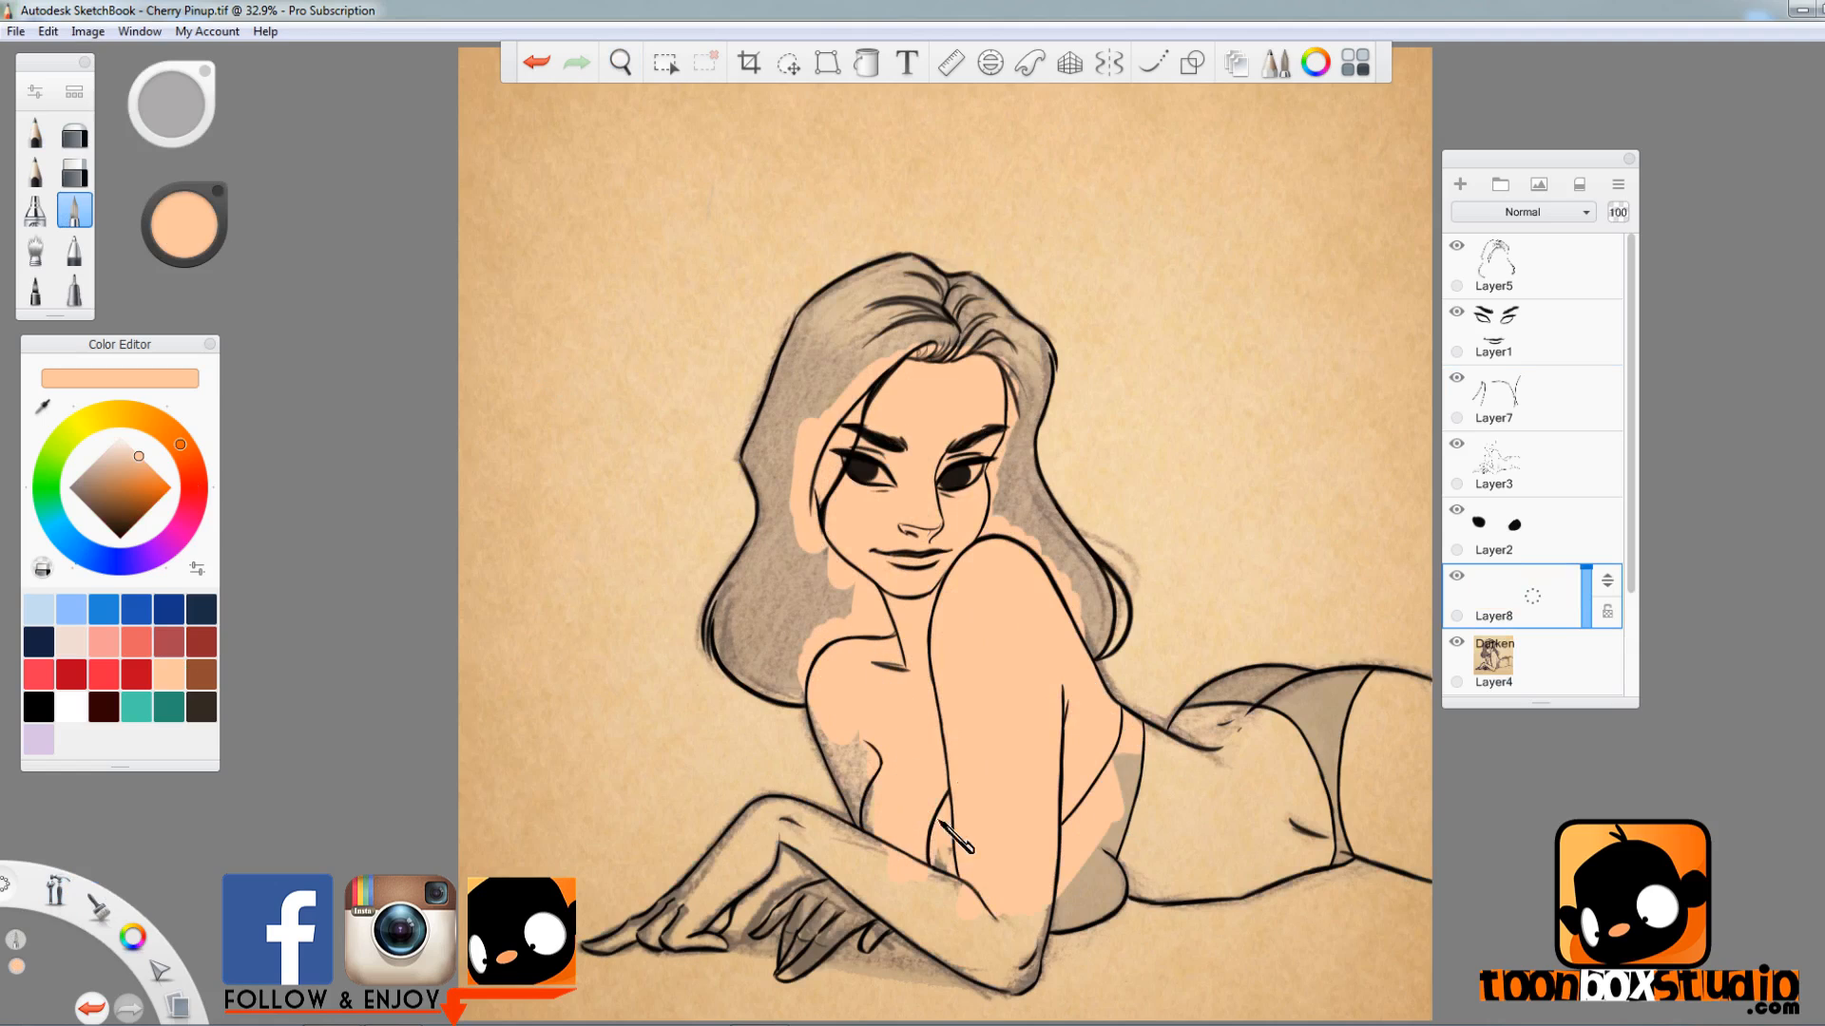
- Extend the peach skin fill across the chest, back, waist, hips and thigh
{"action": "left_click_drag", "start_coordinate": [827, 720], "coordinate": [872, 828]}
{"action": "left_click_drag", "start_coordinate": [1092, 849], "coordinate": [916, 775]}
{"action": "mouse_move", "coordinate": [1036, 646]}
{"action": "left_mouse_down"}
{"action": "mouse_move", "coordinate": [1233, 697]}
{"action": "mouse_move", "coordinate": [1216, 618]}
{"action": "mouse_move", "coordinate": [1233, 618]}
{"action": "mouse_move", "coordinate": [1191, 690]}
{"action": "mouse_move", "coordinate": [1273, 795]}
{"action": "left_mouse_up"}
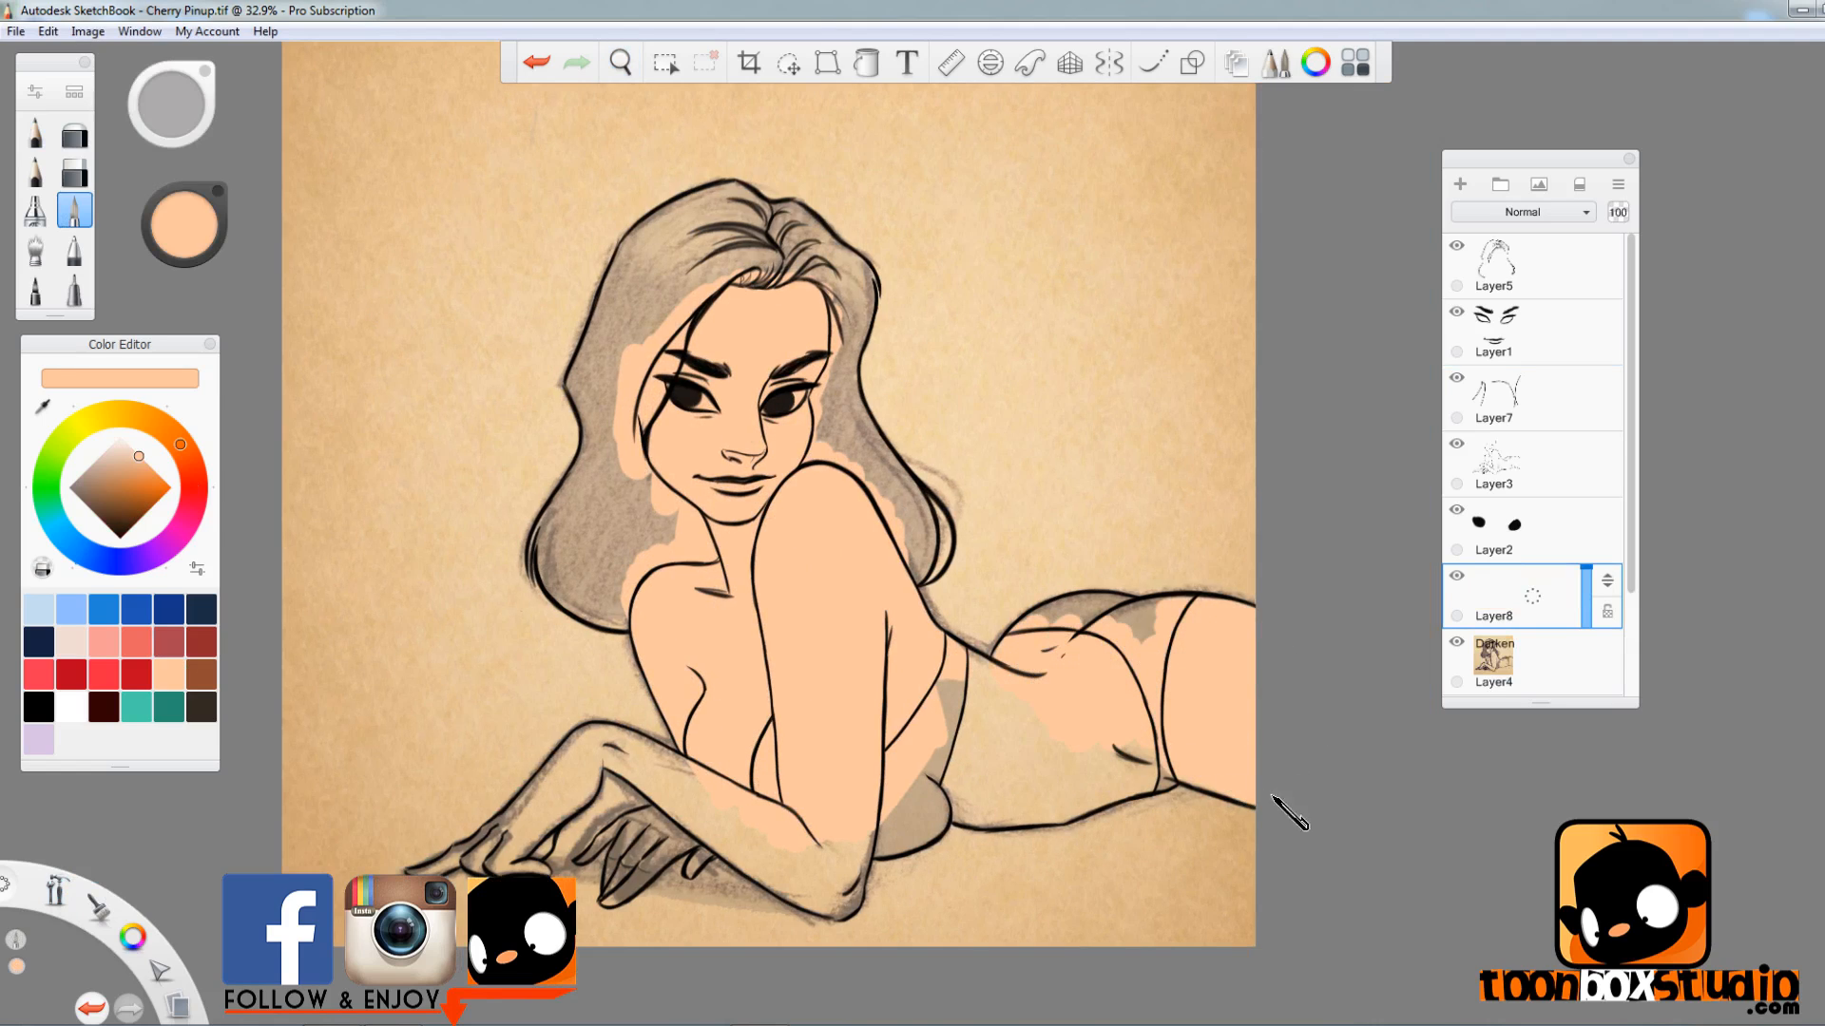
{"action": "mouse_move", "coordinate": [967, 678]}
{"action": "left_mouse_down"}
{"action": "mouse_move", "coordinate": [942, 755]}
{"action": "mouse_move", "coordinate": [991, 811]}
{"action": "left_mouse_up"}
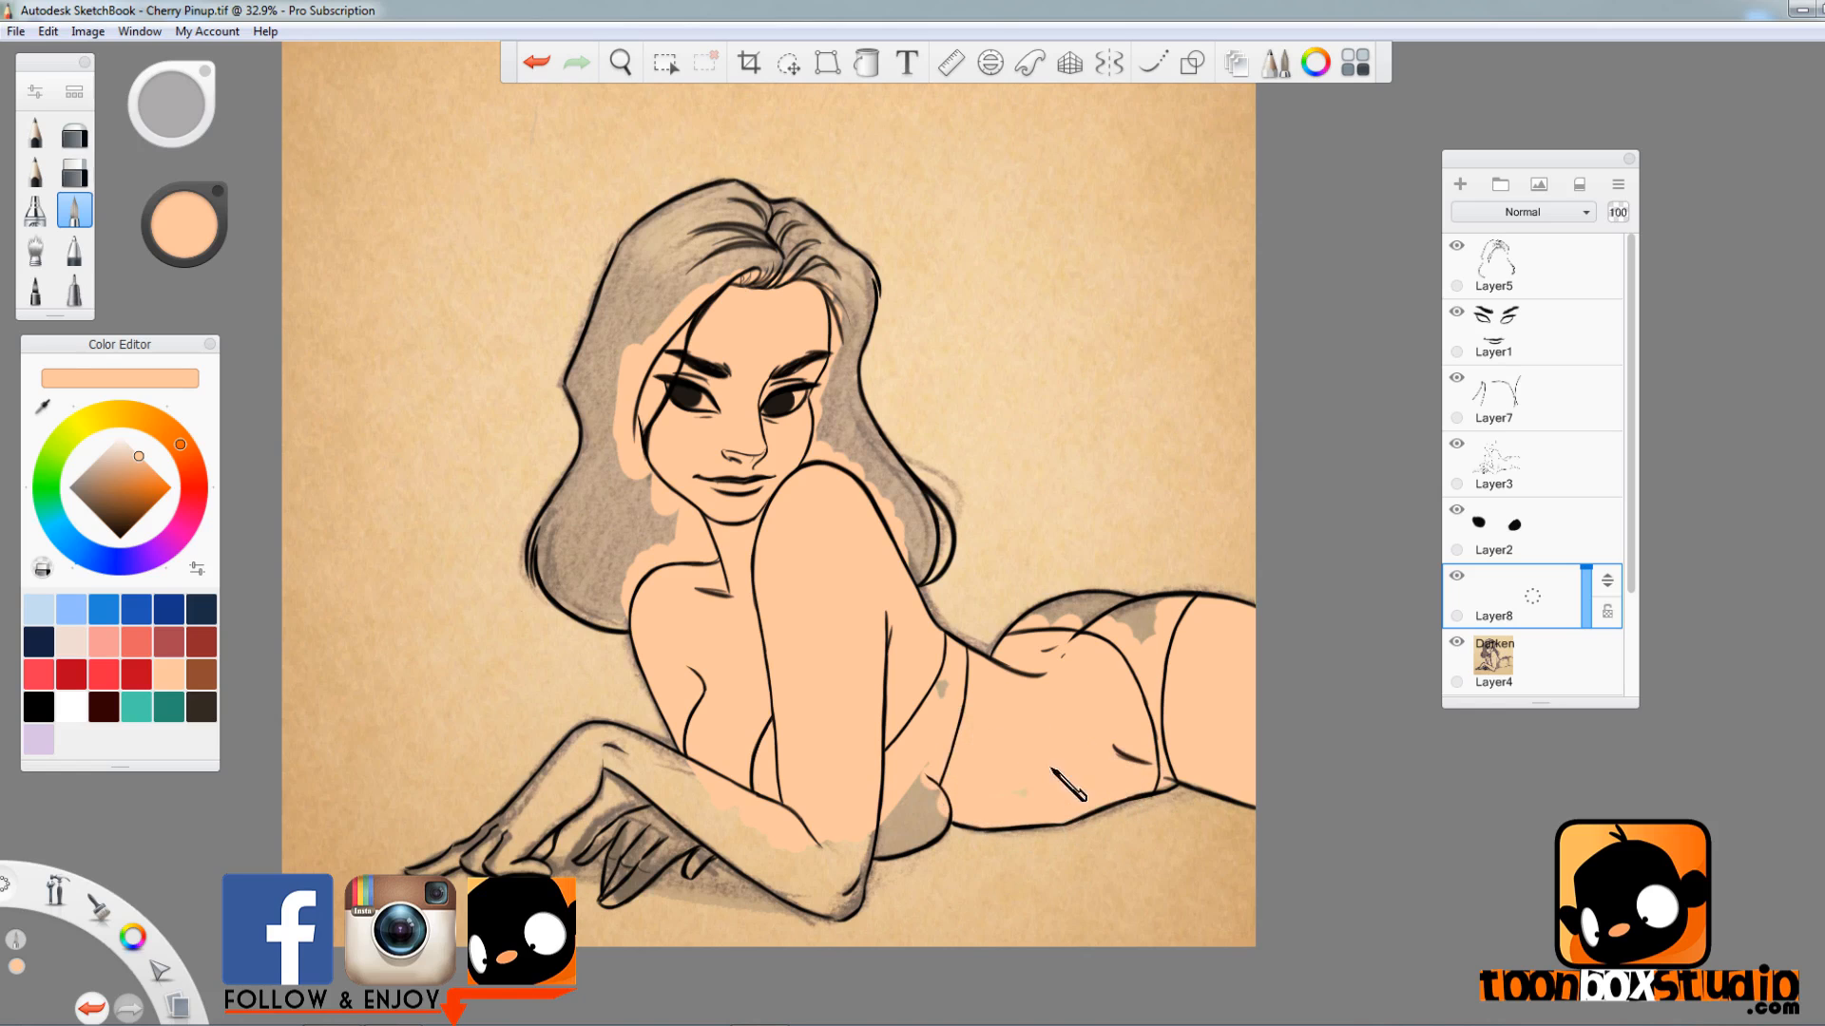
- Fill both forearms, the elbow and the fingers of both hands with the peach skin colour
{"action": "key", "text": "space"}
{"action": "left_click_drag", "start_coordinate": [758, 823], "coordinate": [798, 760]}
{"action": "mouse_move", "coordinate": [427, 732]}
{"action": "left_mouse_down"}
{"action": "mouse_move", "coordinate": [371, 746]}
{"action": "mouse_move", "coordinate": [537, 585]}
{"action": "mouse_move", "coordinate": [760, 571]}
{"action": "mouse_move", "coordinate": [424, 713]}
{"action": "mouse_move", "coordinate": [448, 733]}
{"action": "mouse_move", "coordinate": [571, 648]}
{"action": "left_mouse_up"}
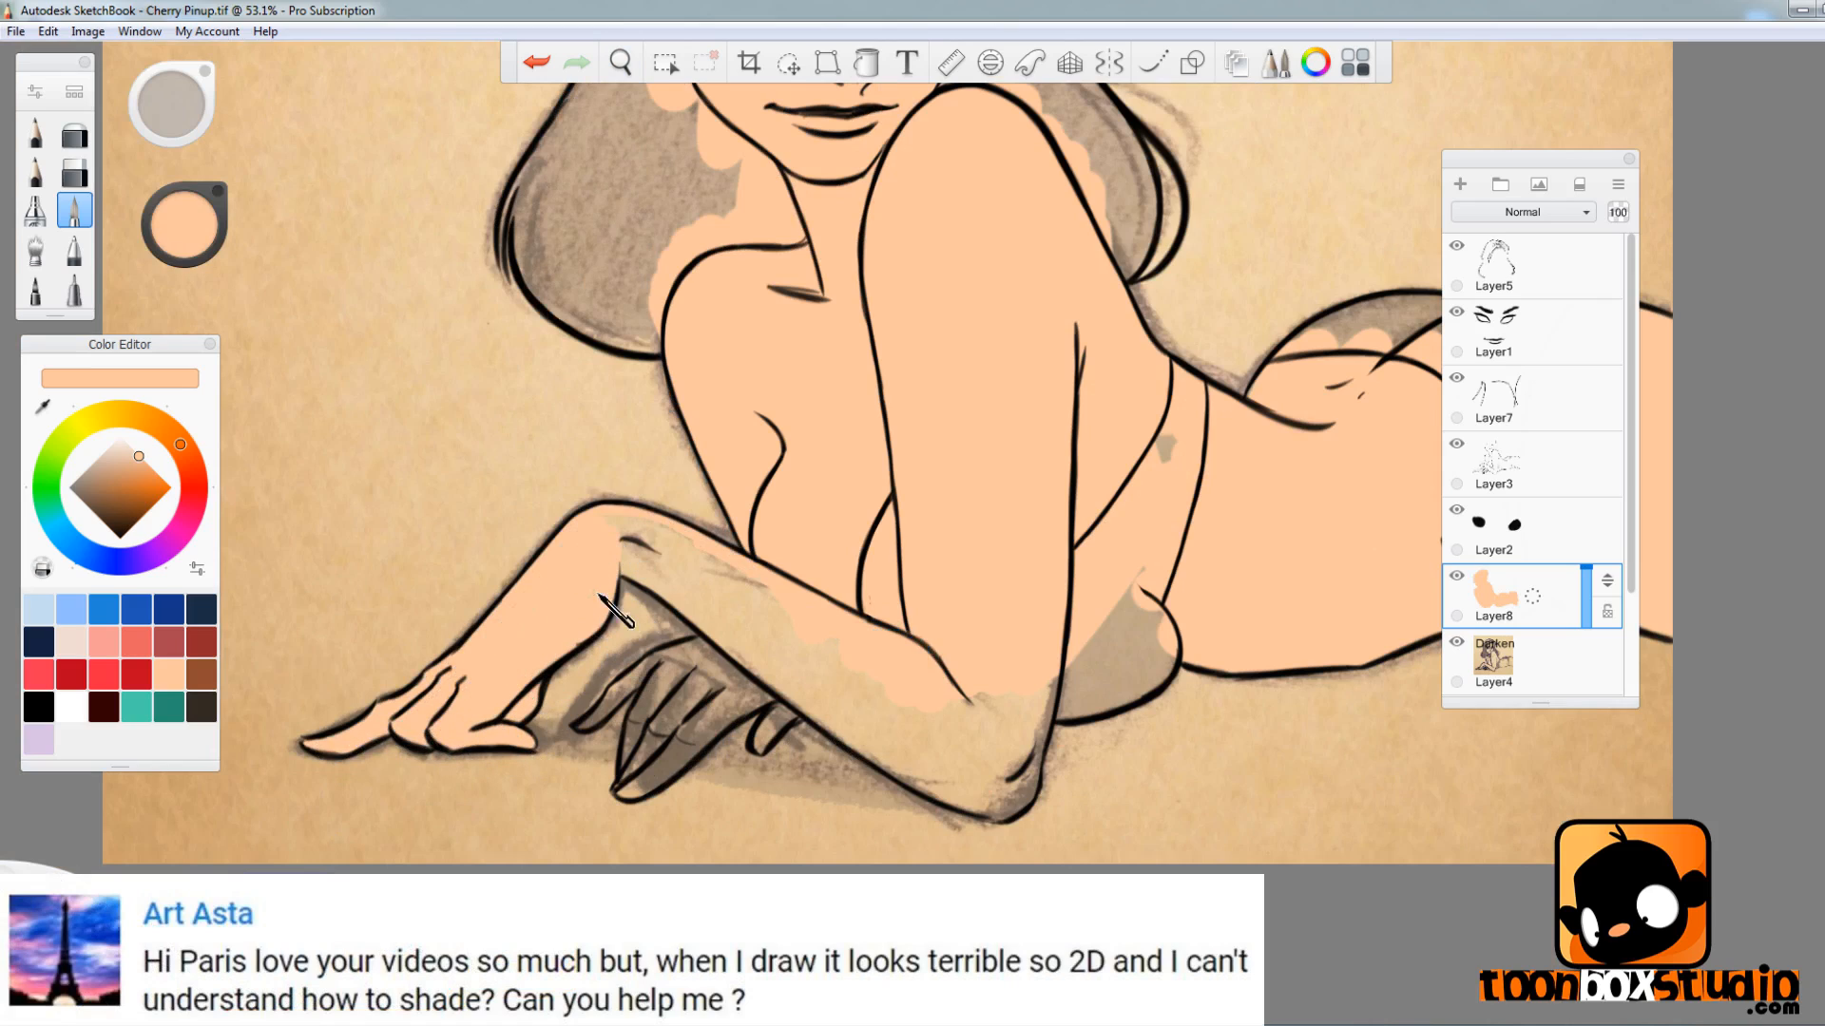
{"action": "mouse_move", "coordinate": [628, 530]}
{"action": "left_mouse_down"}
{"action": "mouse_move", "coordinate": [827, 722]}
{"action": "mouse_move", "coordinate": [970, 818]}
{"action": "mouse_move", "coordinate": [1045, 722]}
{"action": "mouse_move", "coordinate": [772, 618]}
{"action": "left_mouse_up"}
{"action": "left_click_drag", "start_coordinate": [919, 746], "coordinate": [1002, 803]}
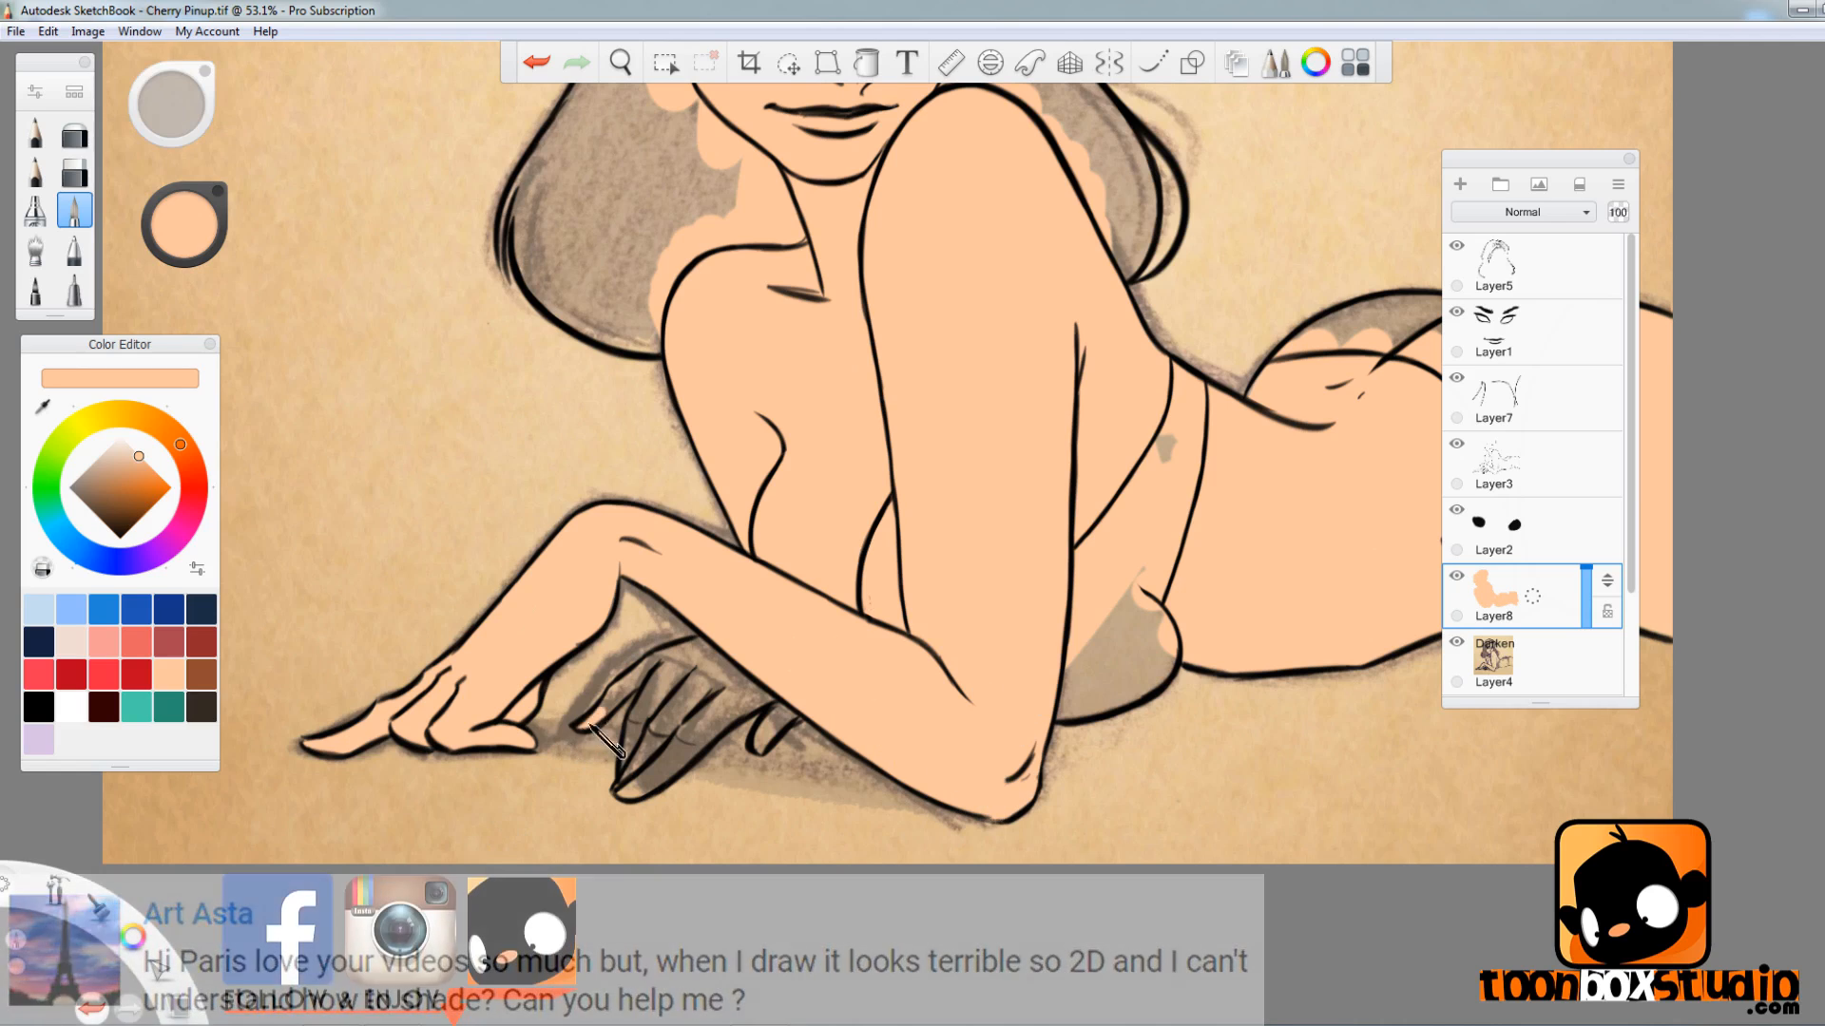
{"action": "mouse_move", "coordinate": [608, 742]}
{"action": "left_mouse_down"}
{"action": "mouse_move", "coordinate": [710, 643]}
{"action": "mouse_move", "coordinate": [666, 663]}
{"action": "mouse_move", "coordinate": [723, 651]}
{"action": "mouse_move", "coordinate": [772, 729]}
{"action": "left_mouse_up"}
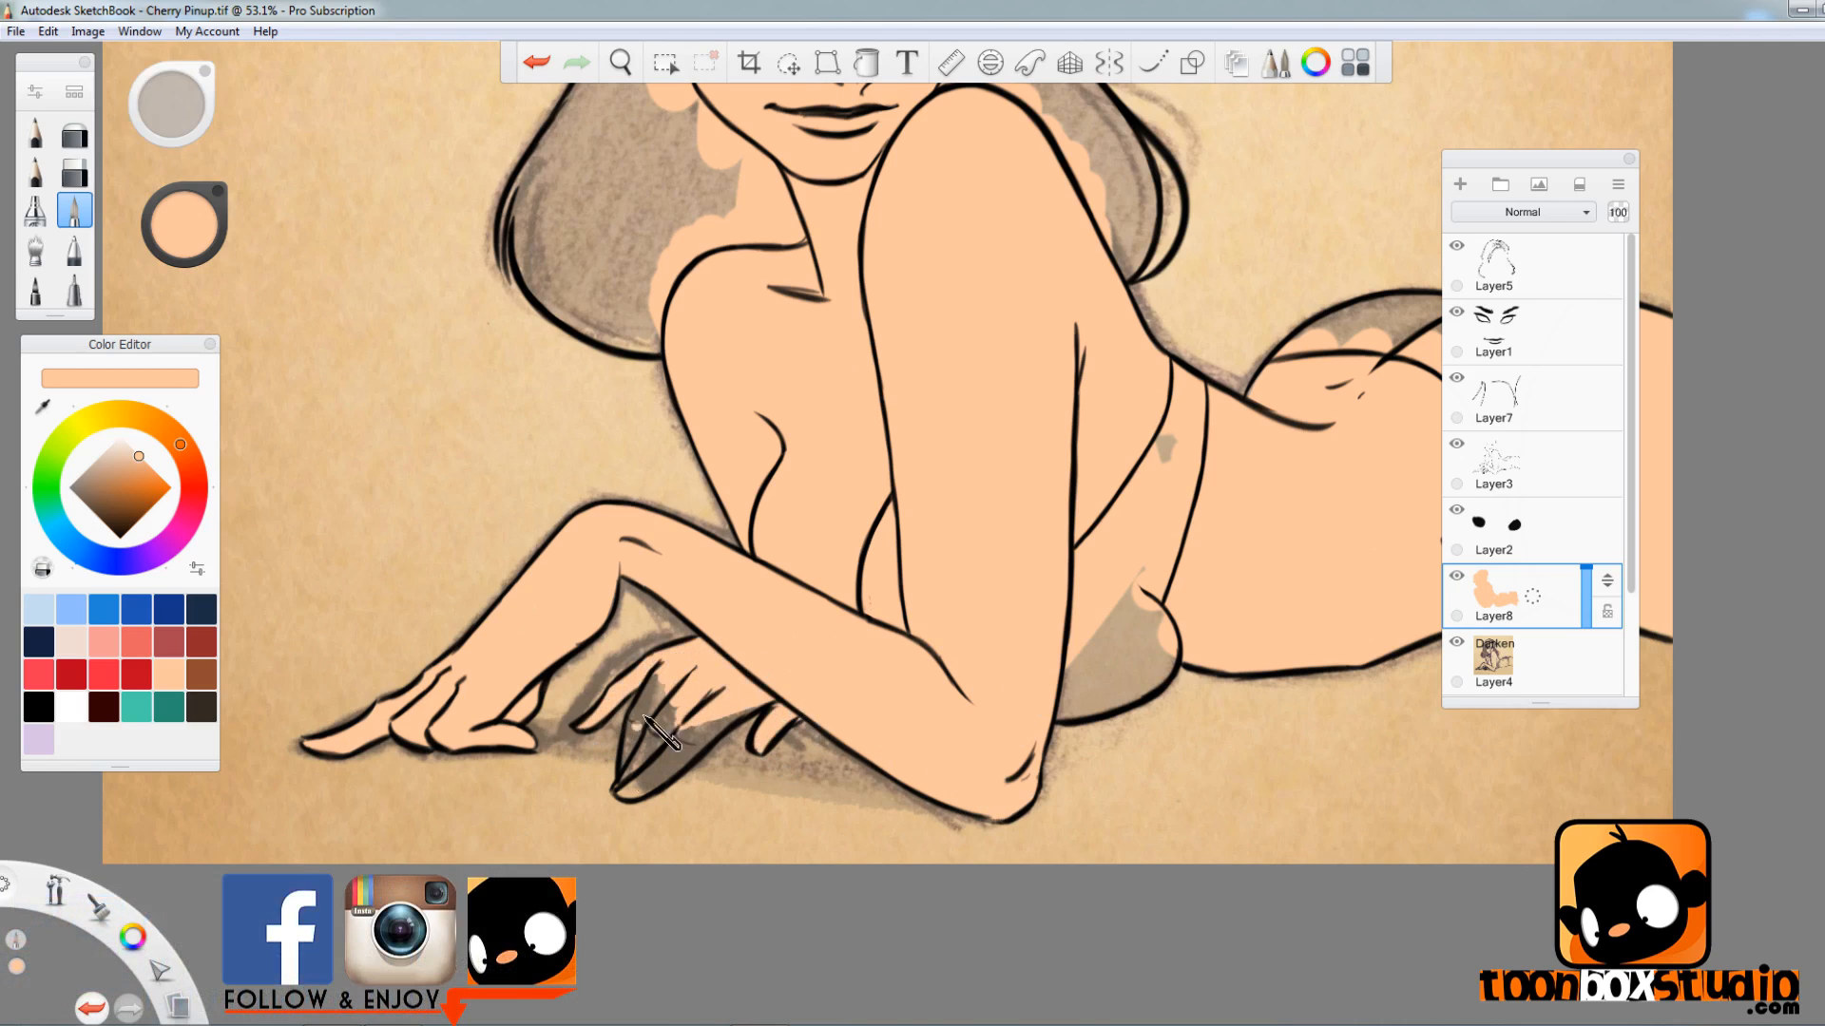
{"action": "mouse_move", "coordinate": [646, 719]}
{"action": "left_mouse_down"}
{"action": "mouse_move", "coordinate": [632, 794]}
{"action": "mouse_move", "coordinate": [756, 722]}
{"action": "left_mouse_up"}
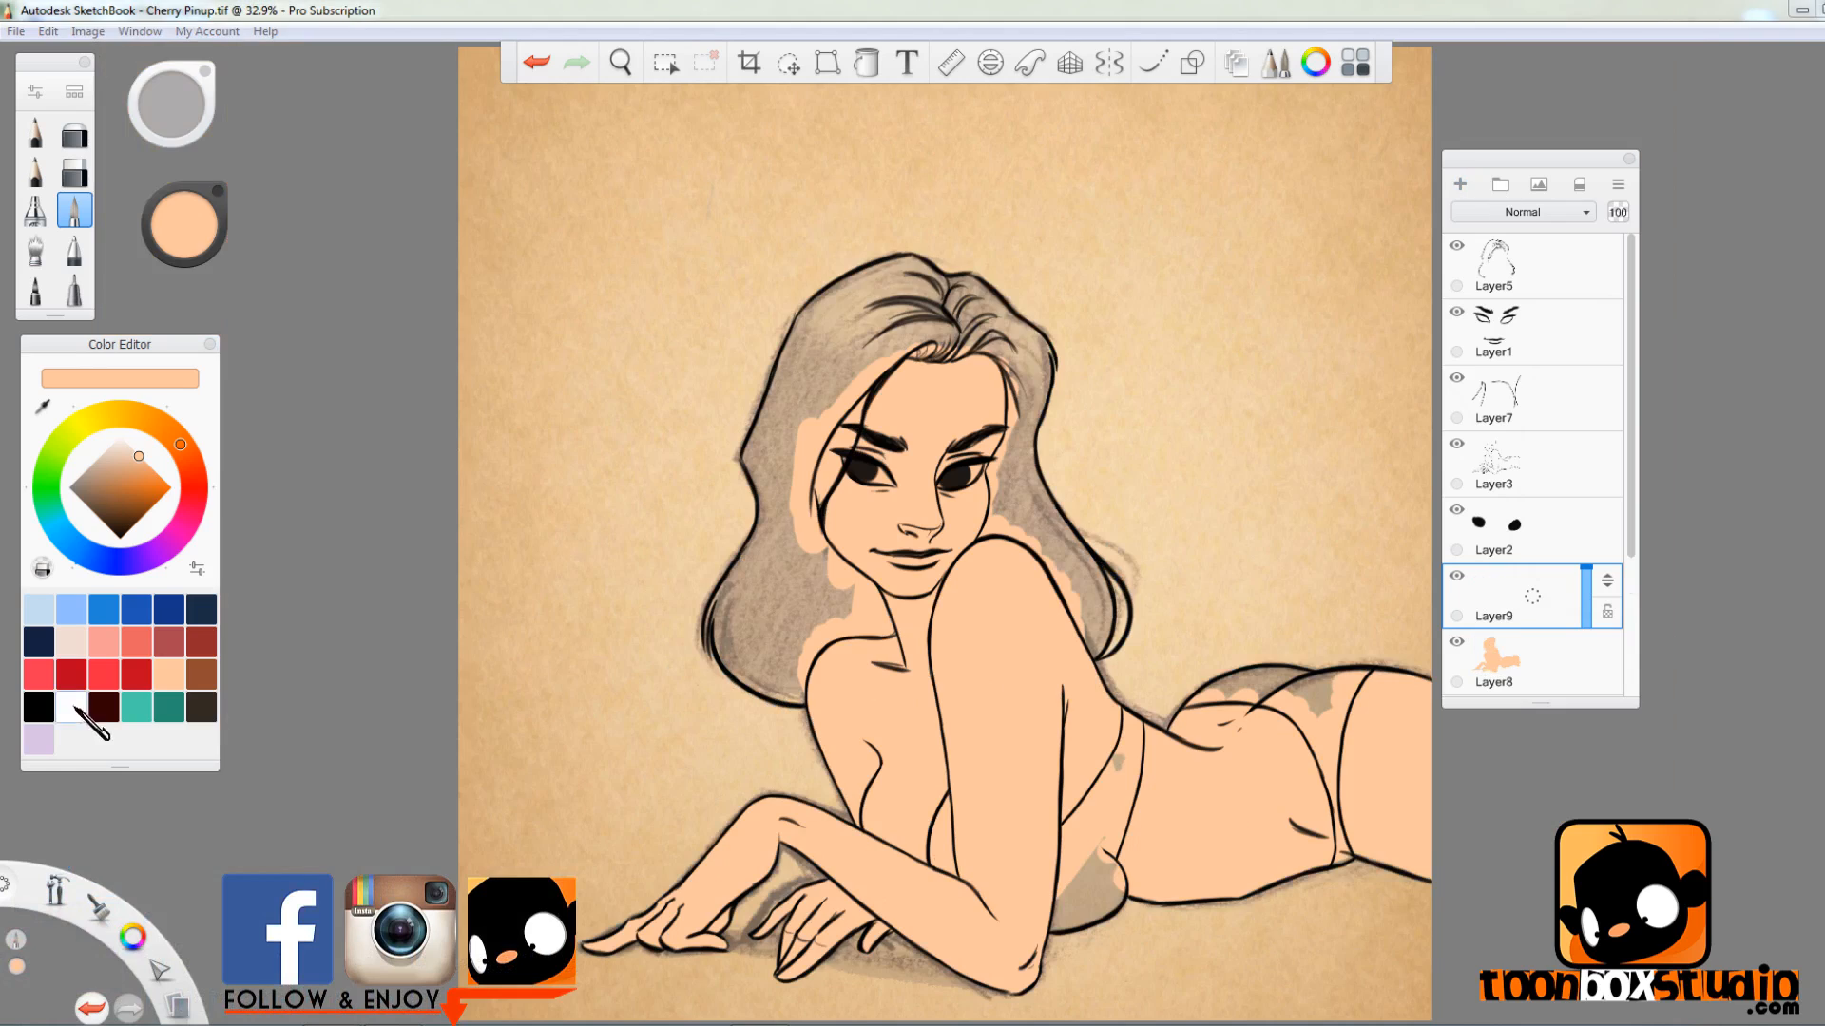
- Paint the whites of both eyes on Layer9
{"action": "left_click", "coordinate": [74, 706]}
{"action": "scroll", "coordinate": [926, 518], "scroll_direction": "up", "scroll_amount": 3}
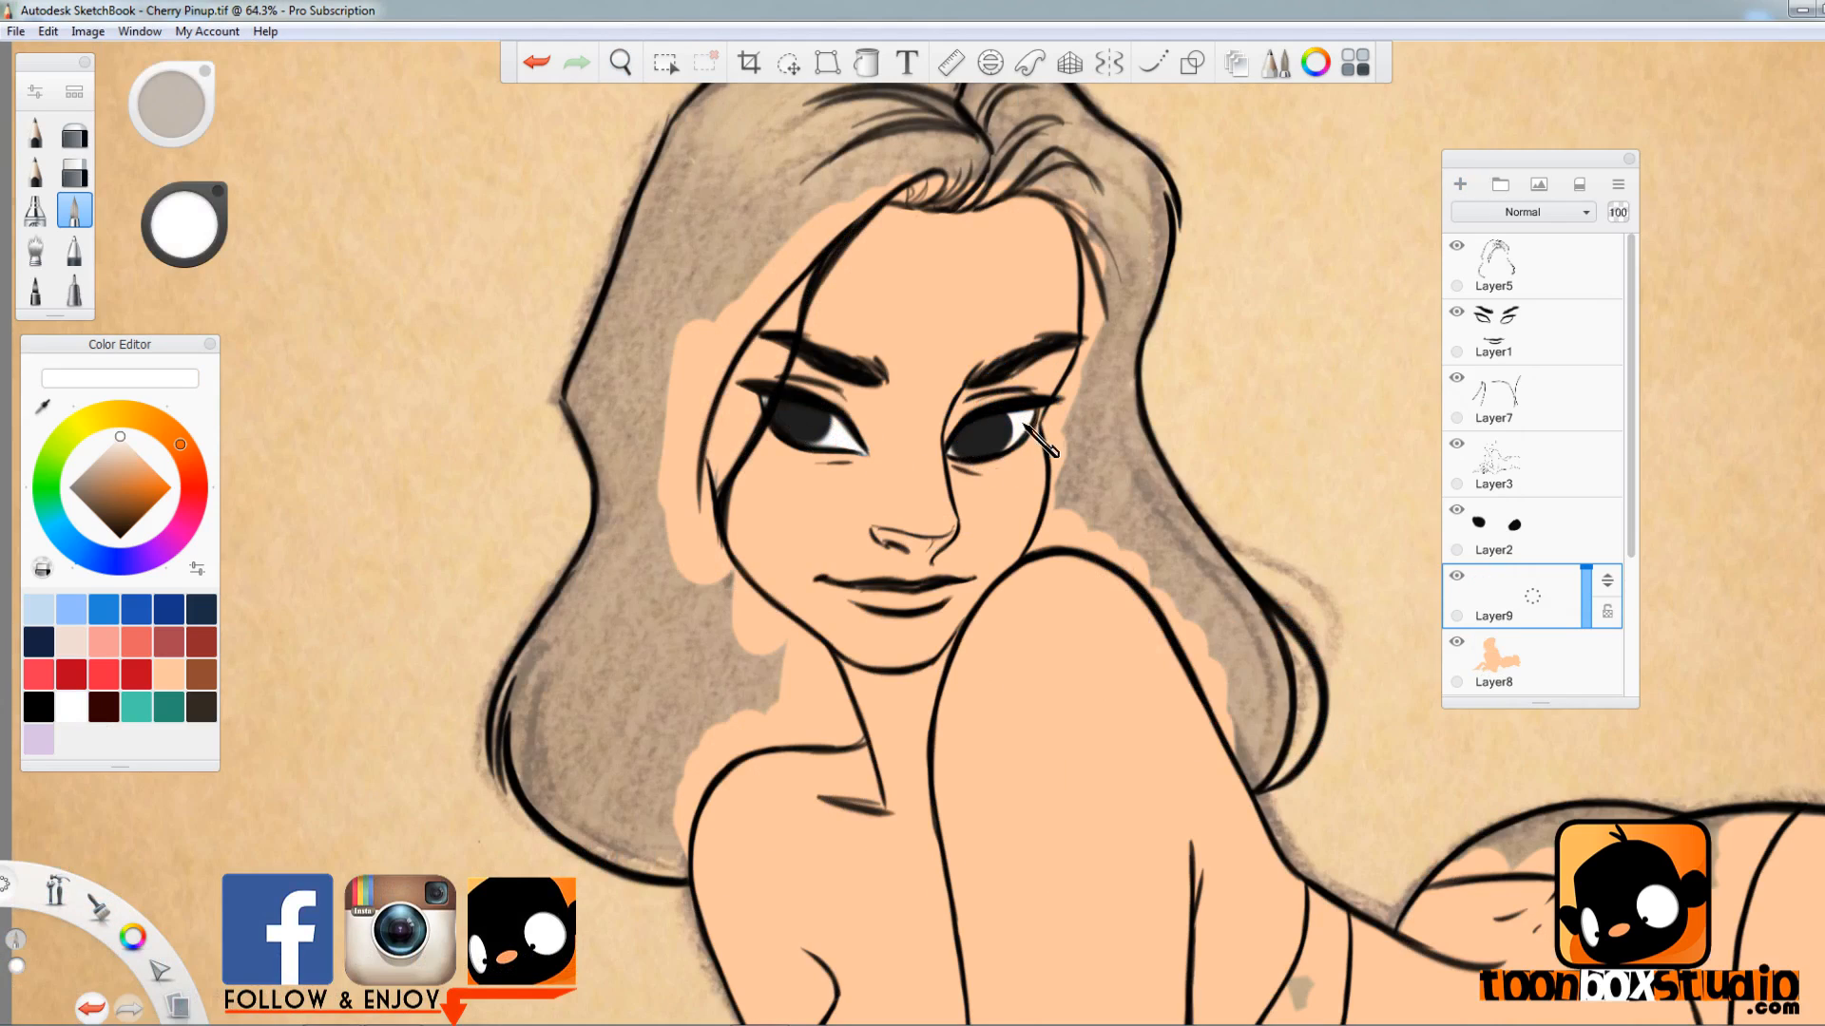
{"action": "scroll", "coordinate": [1024, 424], "scroll_direction": "down", "scroll_amount": 3}
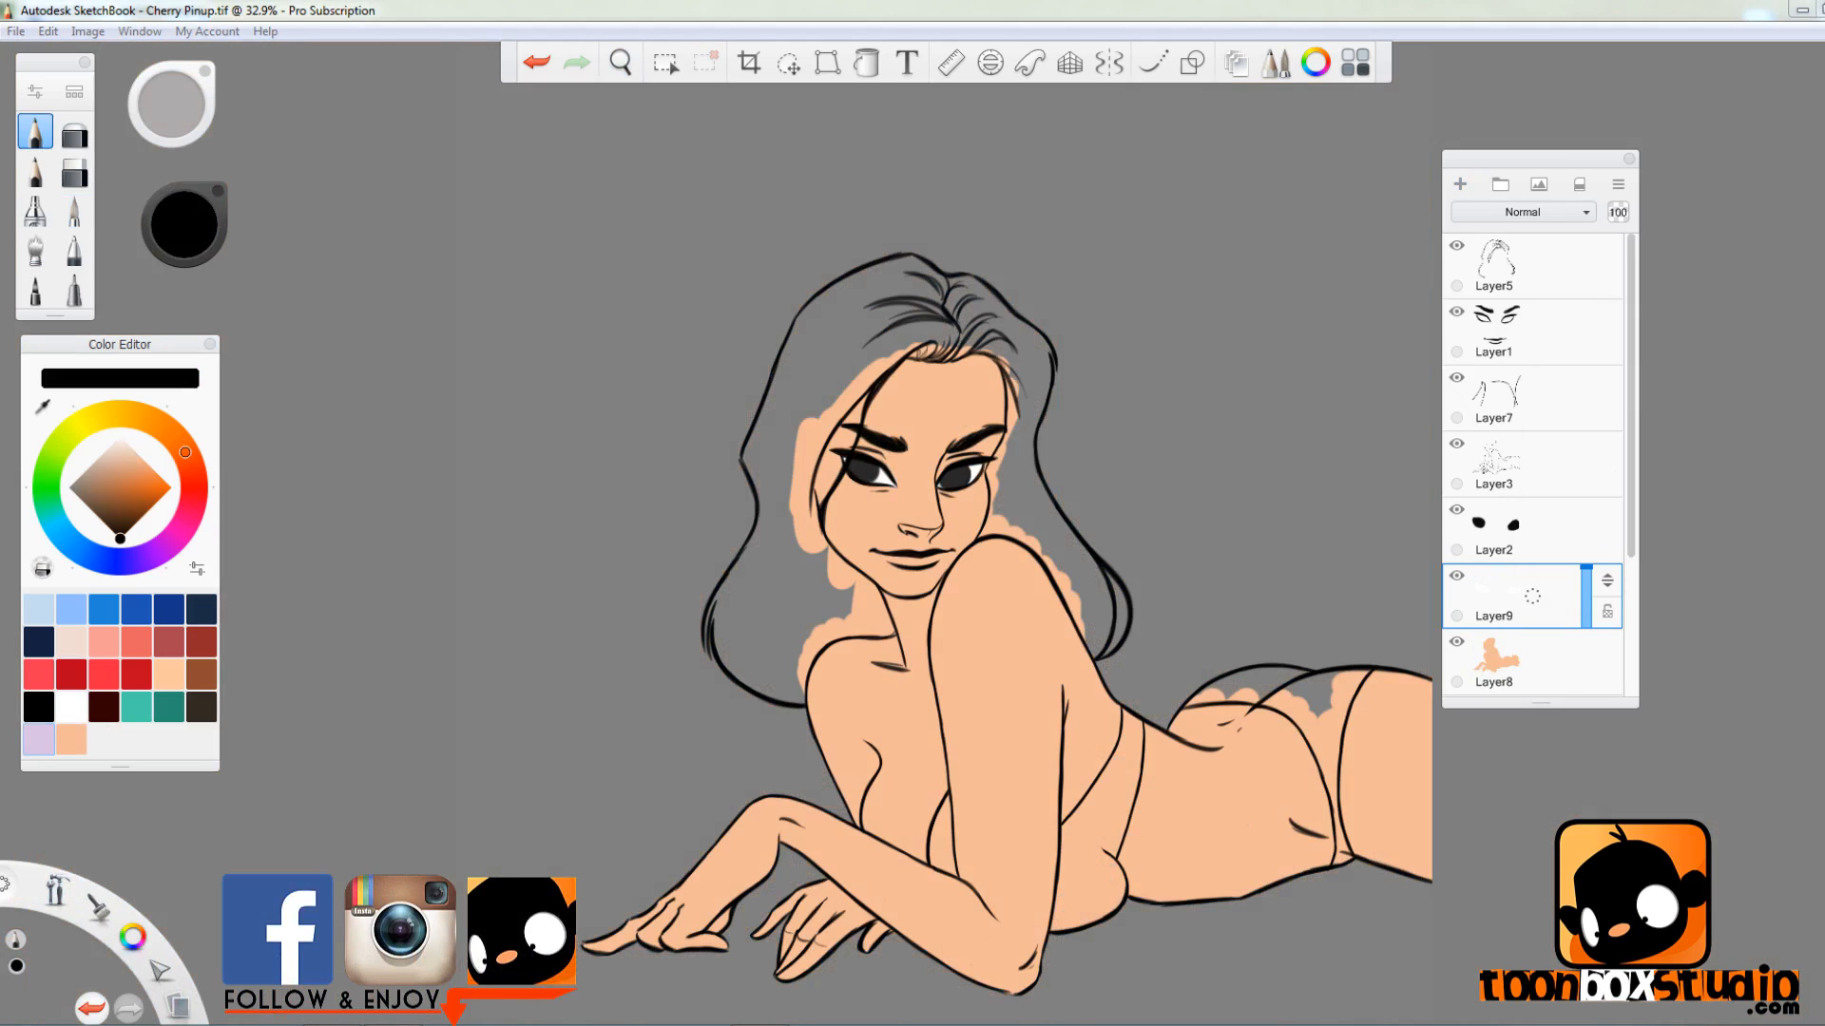
- Clean up the outline beneath the bust on Layer3 and touch up the adjoining skin fill on Layer8 with the sampled skin colour
{"action": "left_click", "coordinate": [1559, 461]}
{"action": "scroll", "coordinate": [1237, 755], "scroll_direction": "up", "scroll_amount": 5}
{"action": "key", "text": "e"}
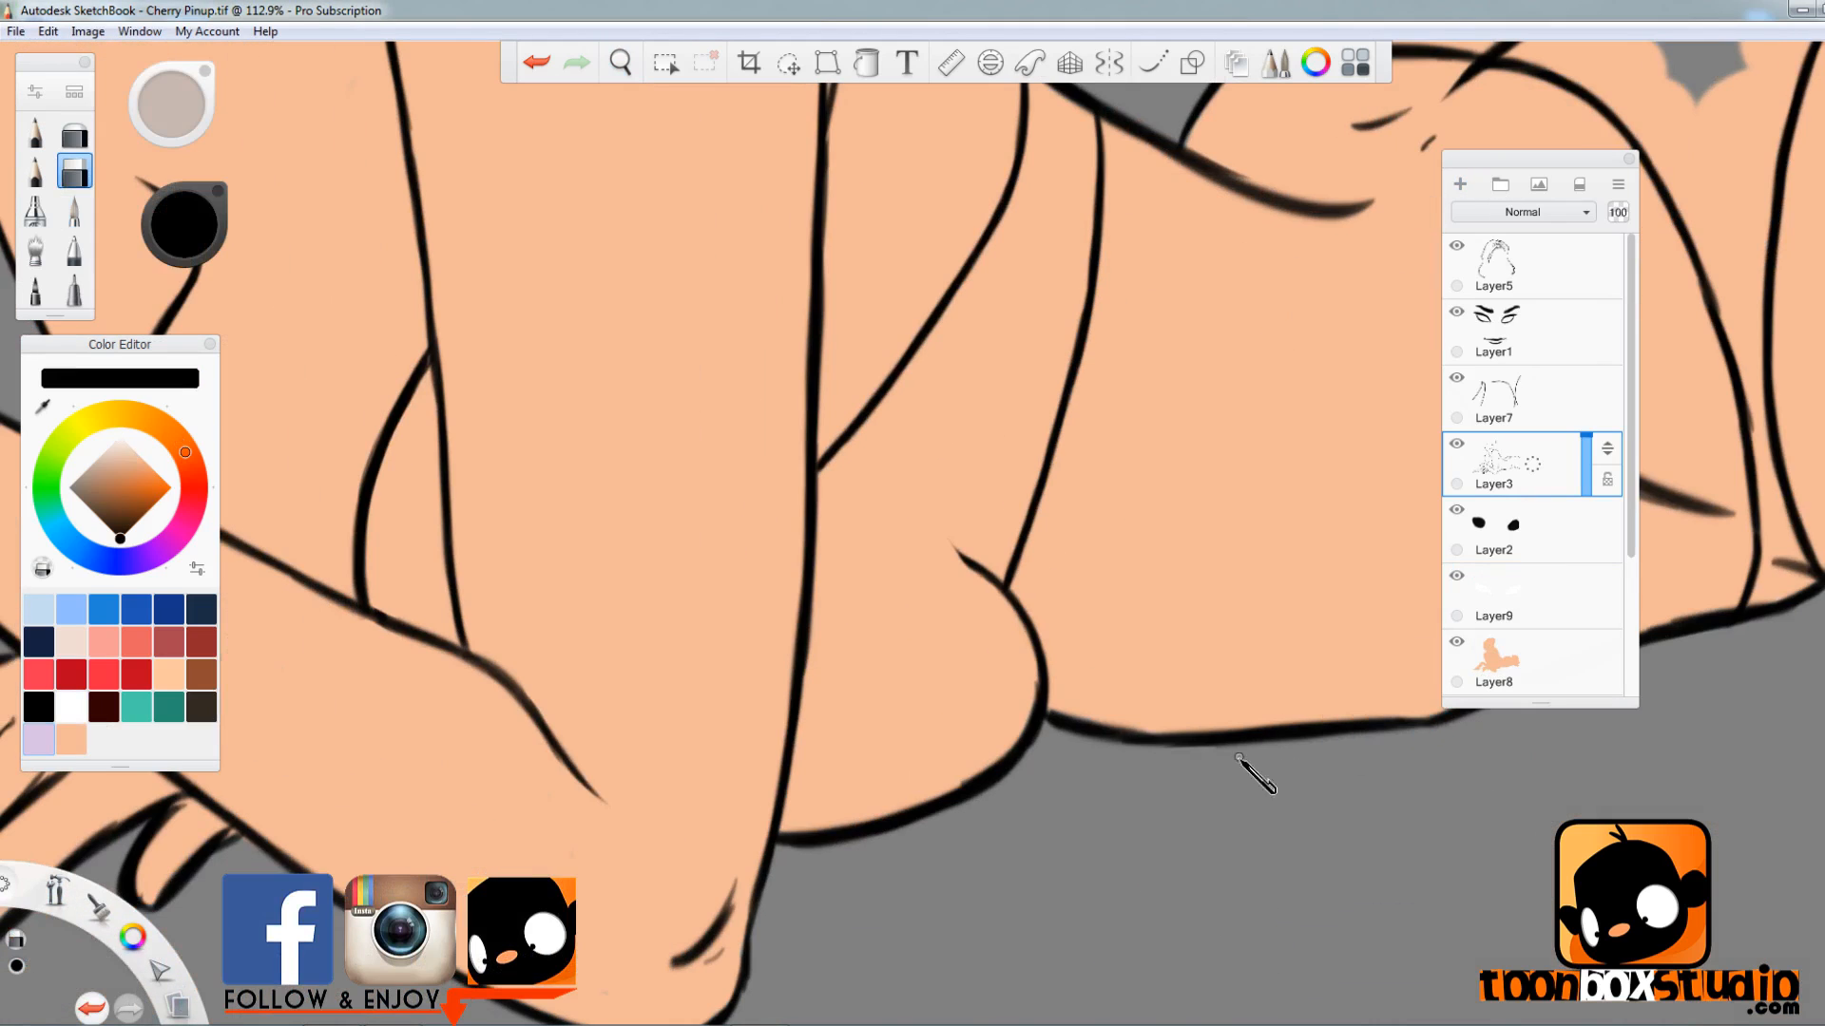
{"action": "left_click", "coordinate": [1531, 662]}
{"action": "left_click", "coordinate": [998, 748], "text": "alt"}
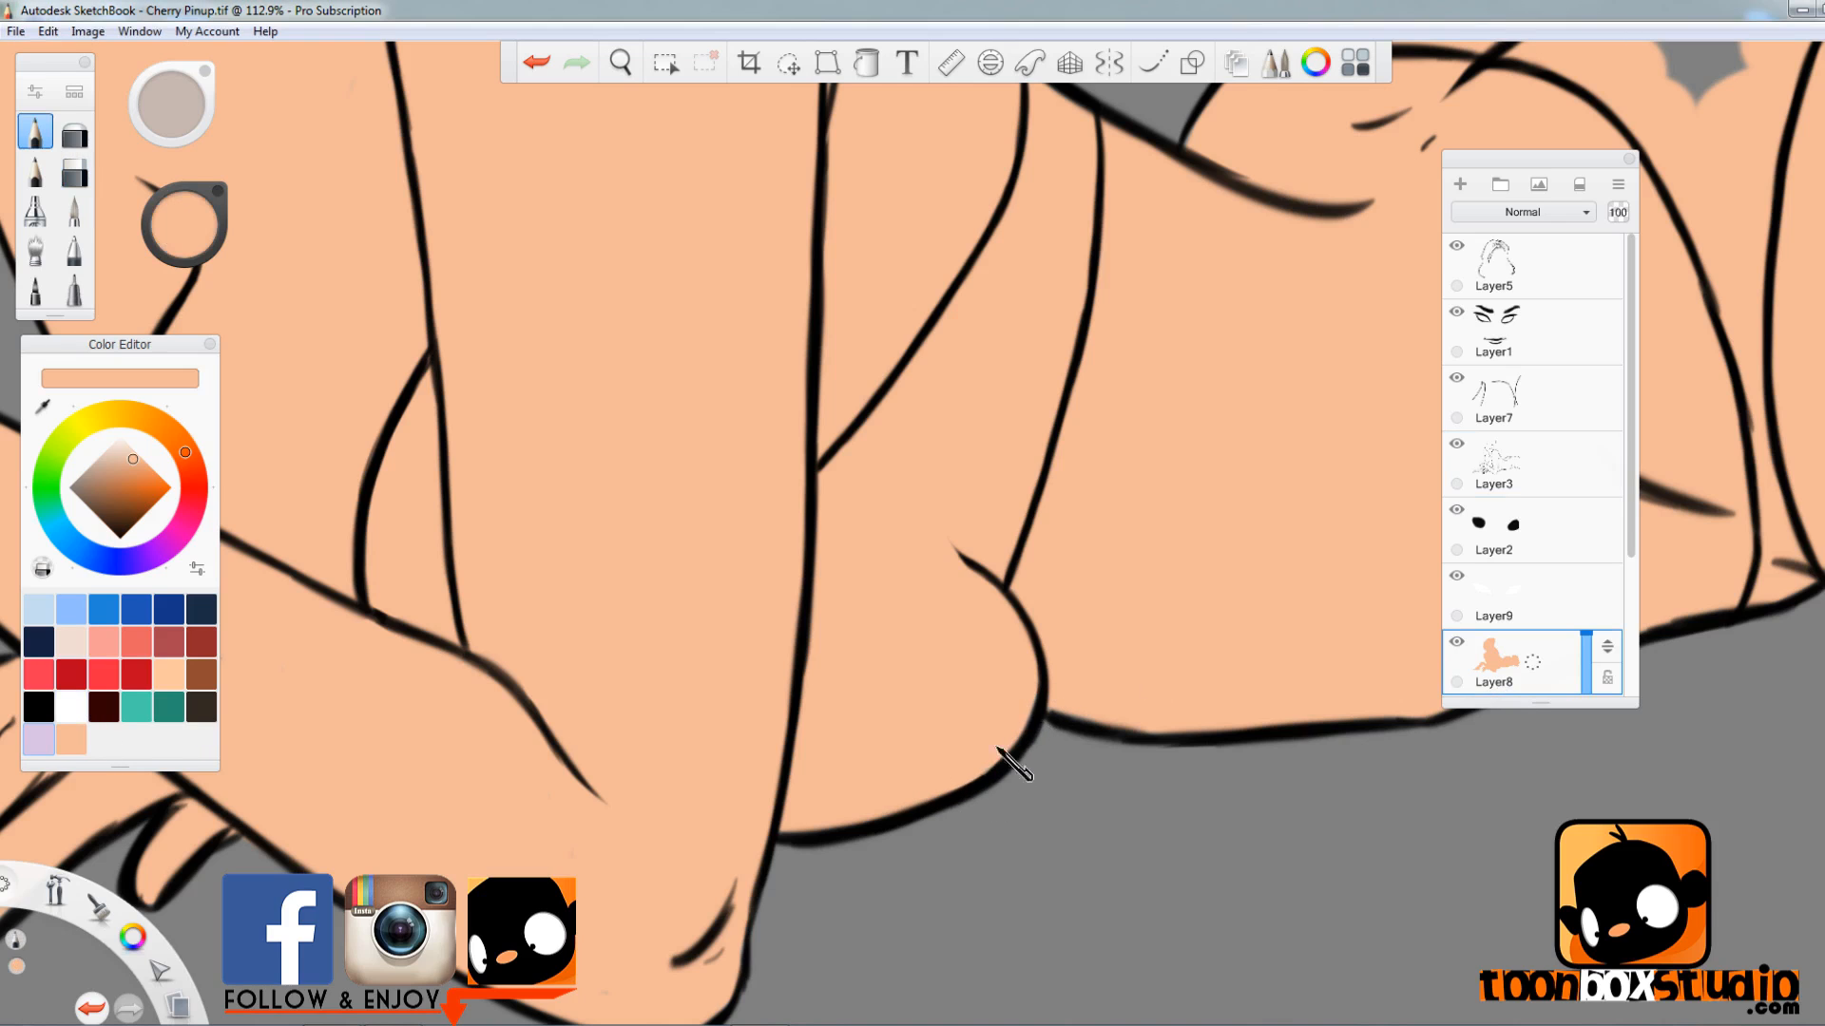
{"action": "scroll", "coordinate": [1269, 768], "scroll_direction": "down", "scroll_amount": 6}
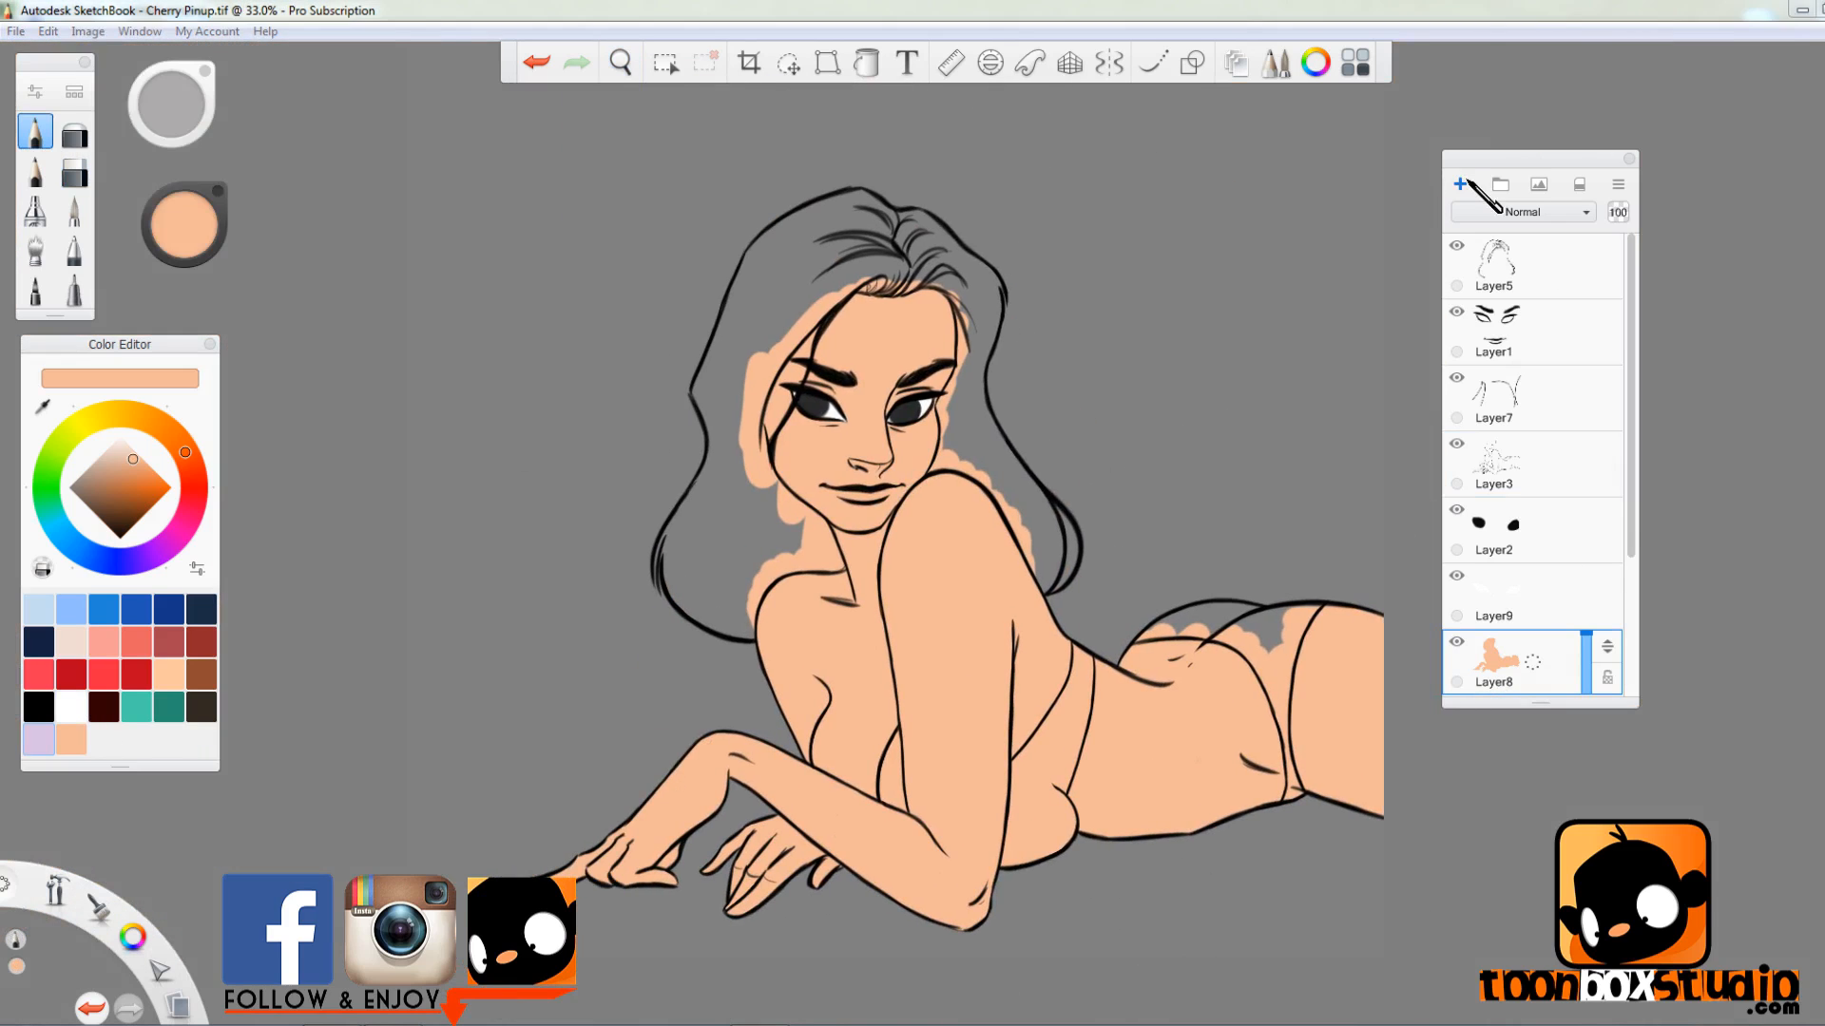
- Add a layer directly above Layer8 and fill the whole hair shape with flat dark brown
{"action": "left_click", "coordinate": [1460, 184]}
{"action": "left_click", "coordinate": [202, 707]}
{"action": "mouse_move", "coordinate": [794, 264]}
{"action": "left_mouse_down"}
{"action": "mouse_move", "coordinate": [742, 418]}
{"action": "mouse_move", "coordinate": [846, 342]}
{"action": "left_mouse_up"}
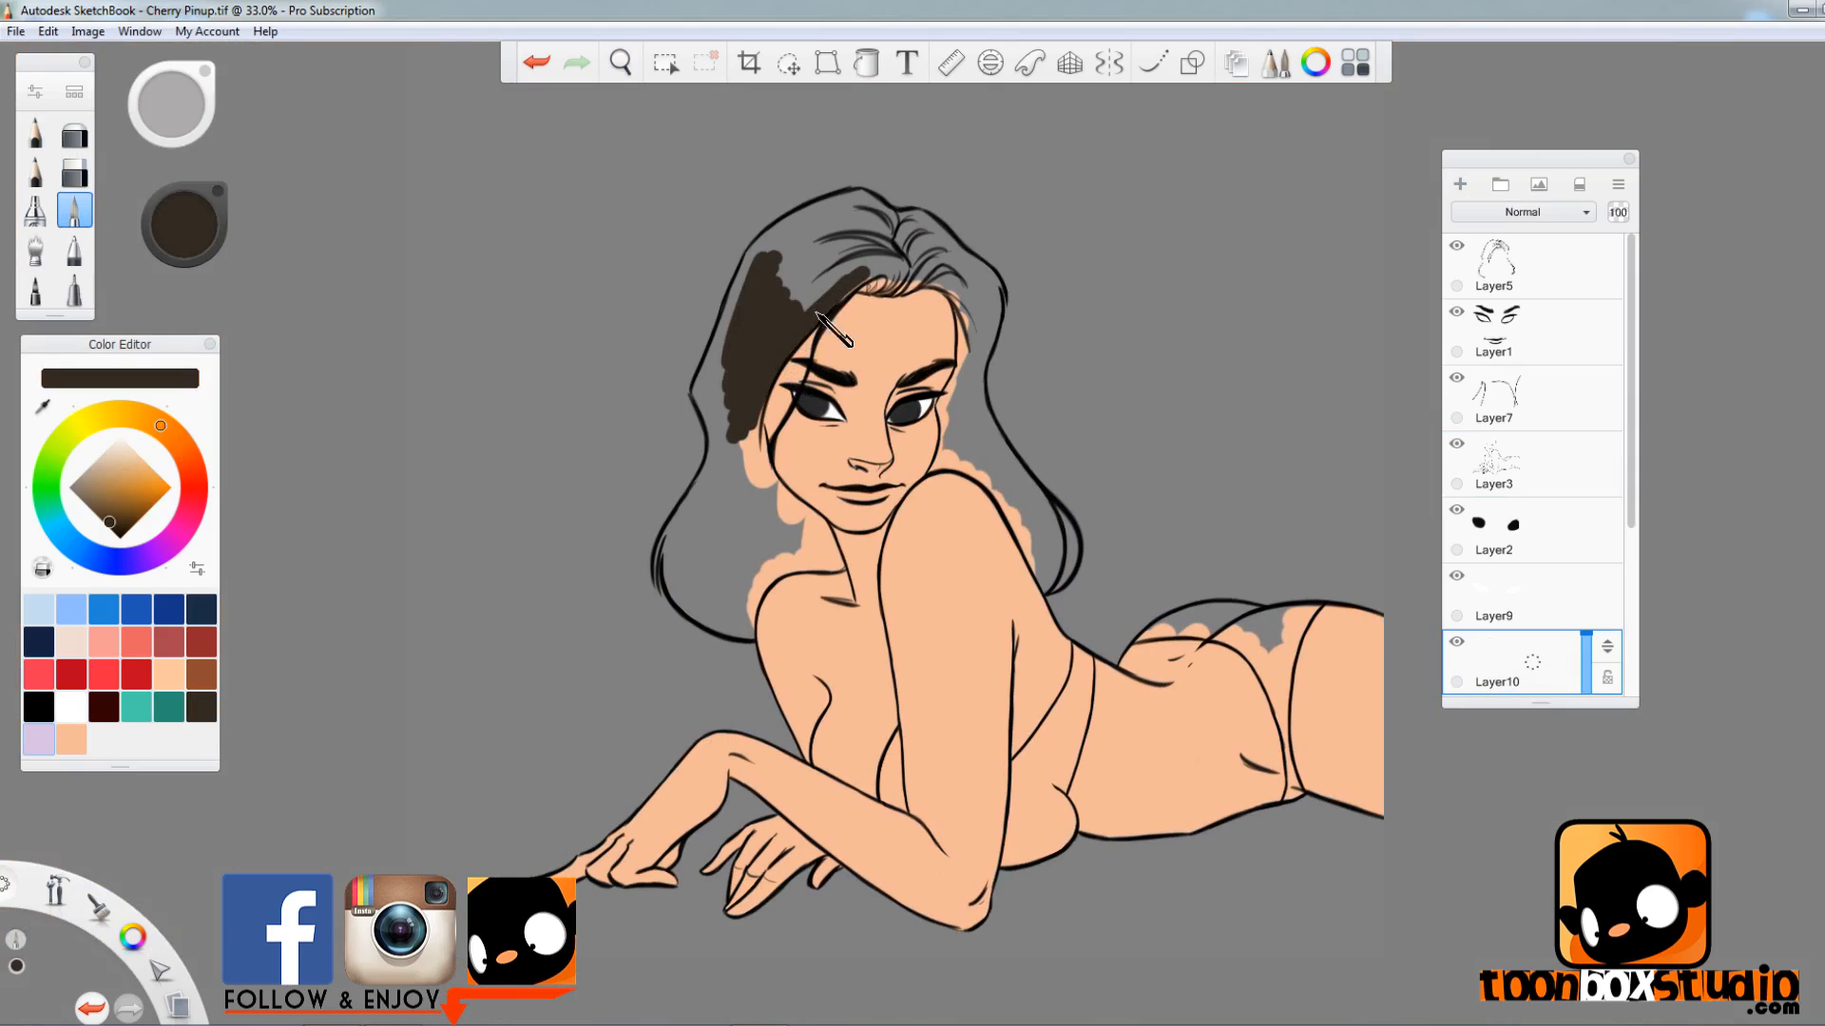
{"action": "mouse_move", "coordinate": [897, 285]}
{"action": "left_mouse_down"}
{"action": "mouse_move", "coordinate": [747, 280]}
{"action": "mouse_move", "coordinate": [700, 400]}
{"action": "mouse_move", "coordinate": [763, 248]}
{"action": "mouse_move", "coordinate": [842, 207]}
{"action": "mouse_move", "coordinate": [819, 212]}
{"action": "mouse_move", "coordinate": [877, 224]}
{"action": "mouse_move", "coordinate": [829, 248]}
{"action": "mouse_move", "coordinate": [909, 232]}
{"action": "mouse_move", "coordinate": [894, 290]}
{"action": "mouse_move", "coordinate": [900, 221]}
{"action": "mouse_move", "coordinate": [927, 224]}
{"action": "mouse_move", "coordinate": [926, 279]}
{"action": "mouse_move", "coordinate": [966, 320]}
{"action": "mouse_move", "coordinate": [947, 431]}
{"action": "mouse_move", "coordinate": [969, 267]}
{"action": "mouse_move", "coordinate": [996, 307]}
{"action": "left_mouse_up"}
{"action": "scroll", "coordinate": [989, 332], "scroll_direction": "up", "scroll_amount": 3}
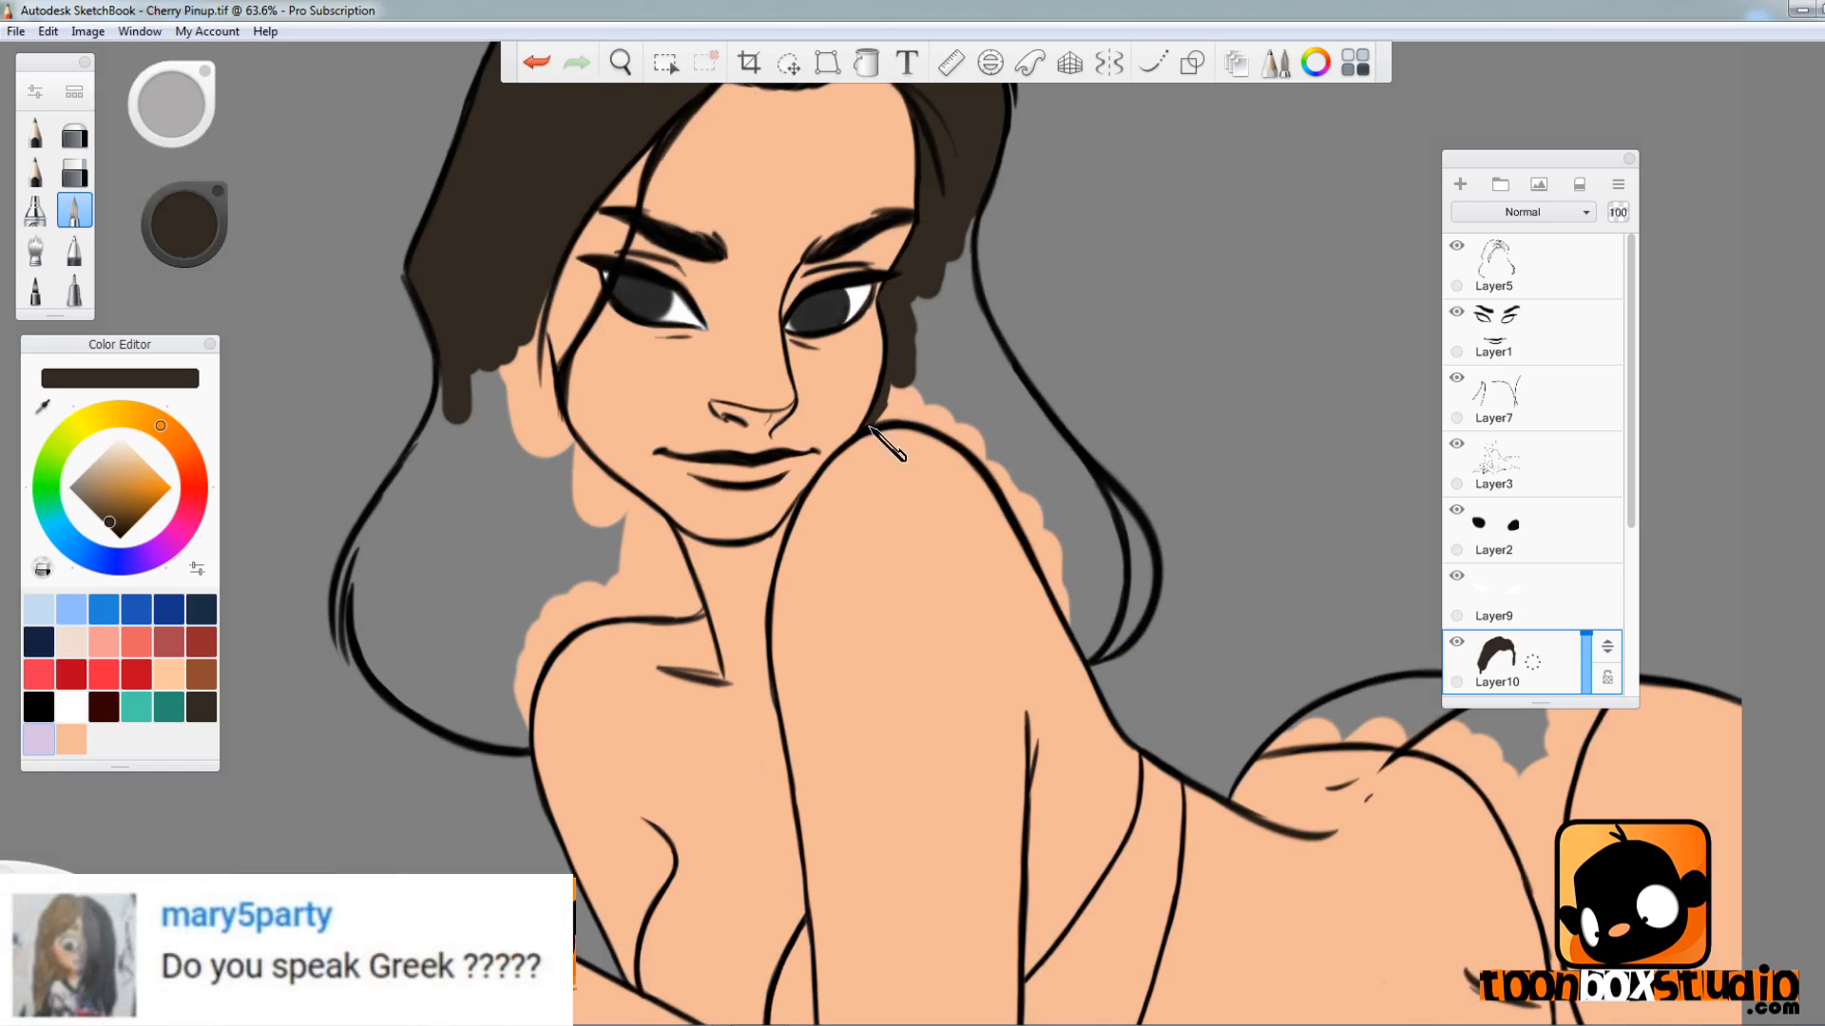
{"action": "mouse_move", "coordinate": [965, 214]}
{"action": "left_mouse_down"}
{"action": "mouse_move", "coordinate": [1007, 373]}
{"action": "mouse_move", "coordinate": [946, 370]}
{"action": "mouse_move", "coordinate": [957, 428]}
{"action": "mouse_move", "coordinate": [985, 439]}
{"action": "mouse_move", "coordinate": [1087, 641]}
{"action": "mouse_move", "coordinate": [1065, 435]}
{"action": "mouse_move", "coordinate": [1088, 478]}
{"action": "mouse_move", "coordinate": [1113, 593]}
{"action": "mouse_move", "coordinate": [984, 415]}
{"action": "mouse_move", "coordinate": [1052, 550]}
{"action": "mouse_move", "coordinate": [1102, 567]}
{"action": "left_mouse_up"}
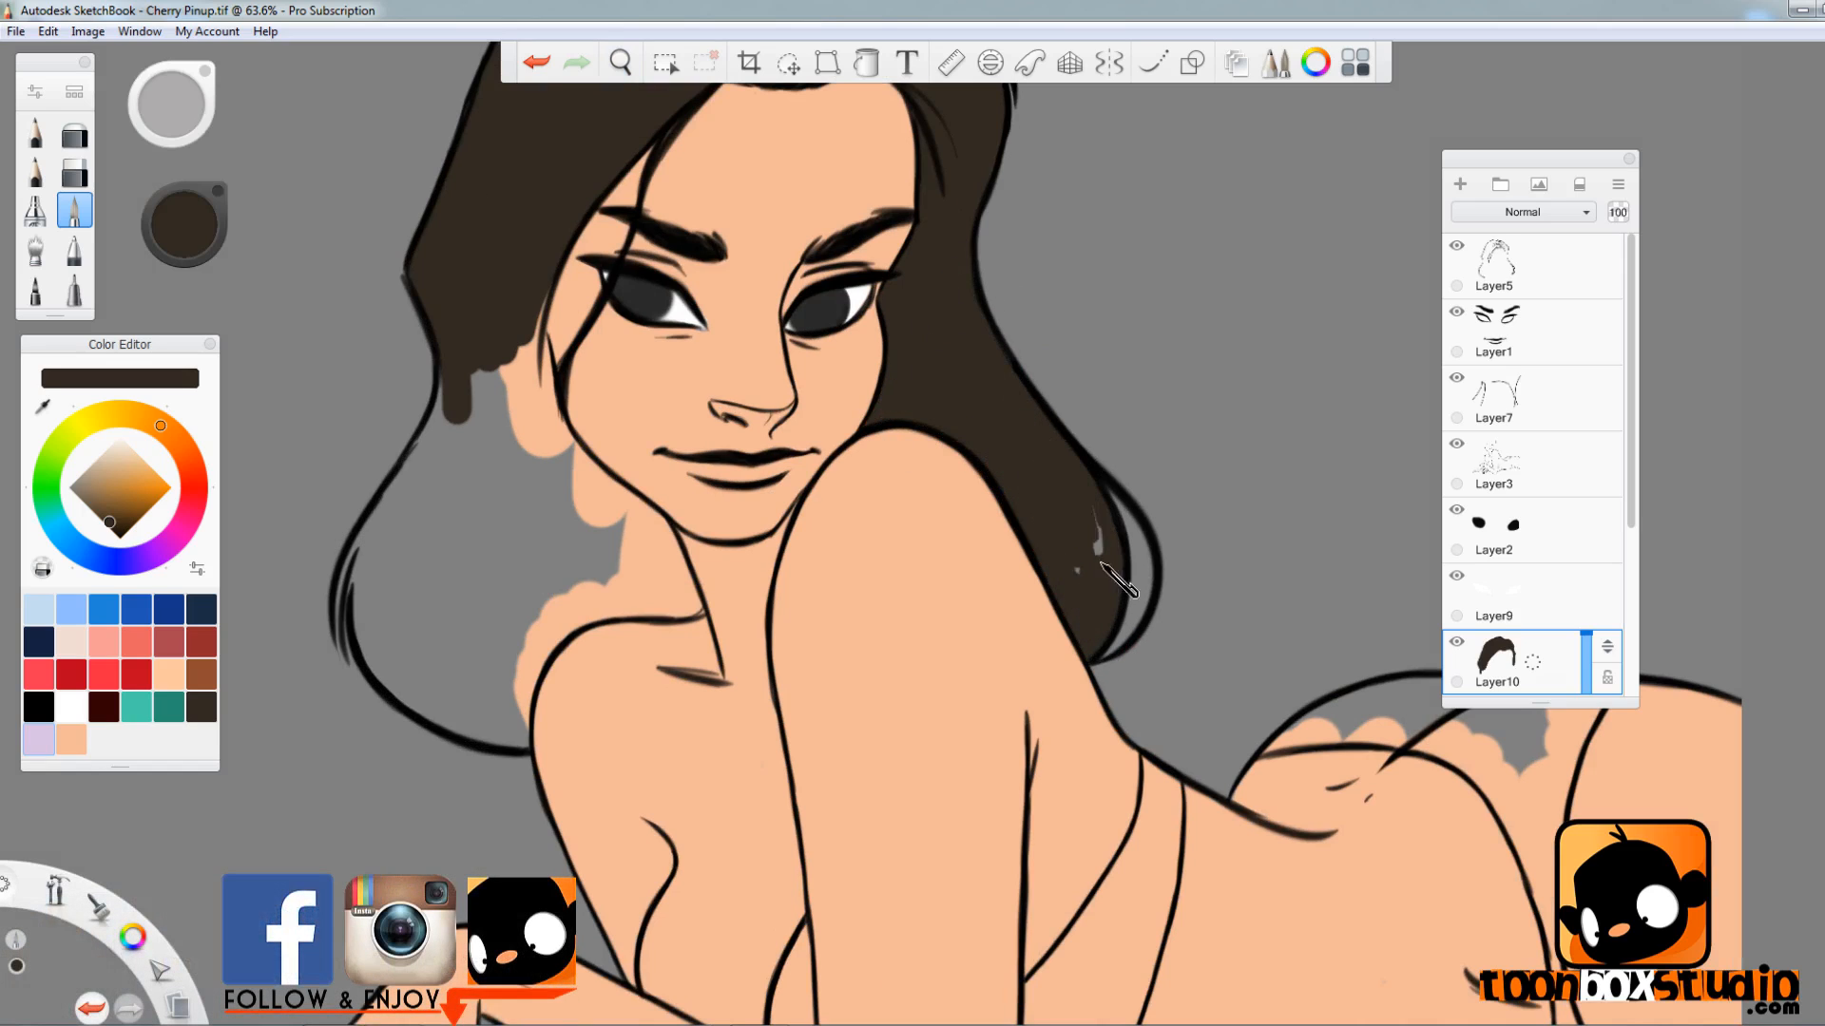
{"action": "mouse_move", "coordinate": [525, 294]}
{"action": "left_mouse_down"}
{"action": "mouse_move", "coordinate": [570, 431]}
{"action": "mouse_move", "coordinate": [697, 603]}
{"action": "mouse_move", "coordinate": [621, 602]}
{"action": "mouse_move", "coordinate": [526, 719]}
{"action": "mouse_move", "coordinate": [608, 558]}
{"action": "mouse_move", "coordinate": [667, 561]}
{"action": "mouse_move", "coordinate": [676, 581]}
{"action": "mouse_move", "coordinate": [471, 491]}
{"action": "mouse_move", "coordinate": [519, 609]}
{"action": "mouse_move", "coordinate": [568, 554]}
{"action": "mouse_move", "coordinate": [436, 468]}
{"action": "mouse_move", "coordinate": [382, 540]}
{"action": "mouse_move", "coordinate": [379, 663]}
{"action": "mouse_move", "coordinate": [373, 527]}
{"action": "mouse_move", "coordinate": [470, 463]}
{"action": "mouse_move", "coordinate": [541, 653]}
{"action": "mouse_move", "coordinate": [429, 630]}
{"action": "mouse_move", "coordinate": [500, 685]}
{"action": "mouse_move", "coordinate": [495, 751]}
{"action": "left_mouse_up"}
- Touch up the edge of the hair fill with the pencil and clean up the hair outline on Layer5
{"action": "left_click", "coordinate": [35, 131]}
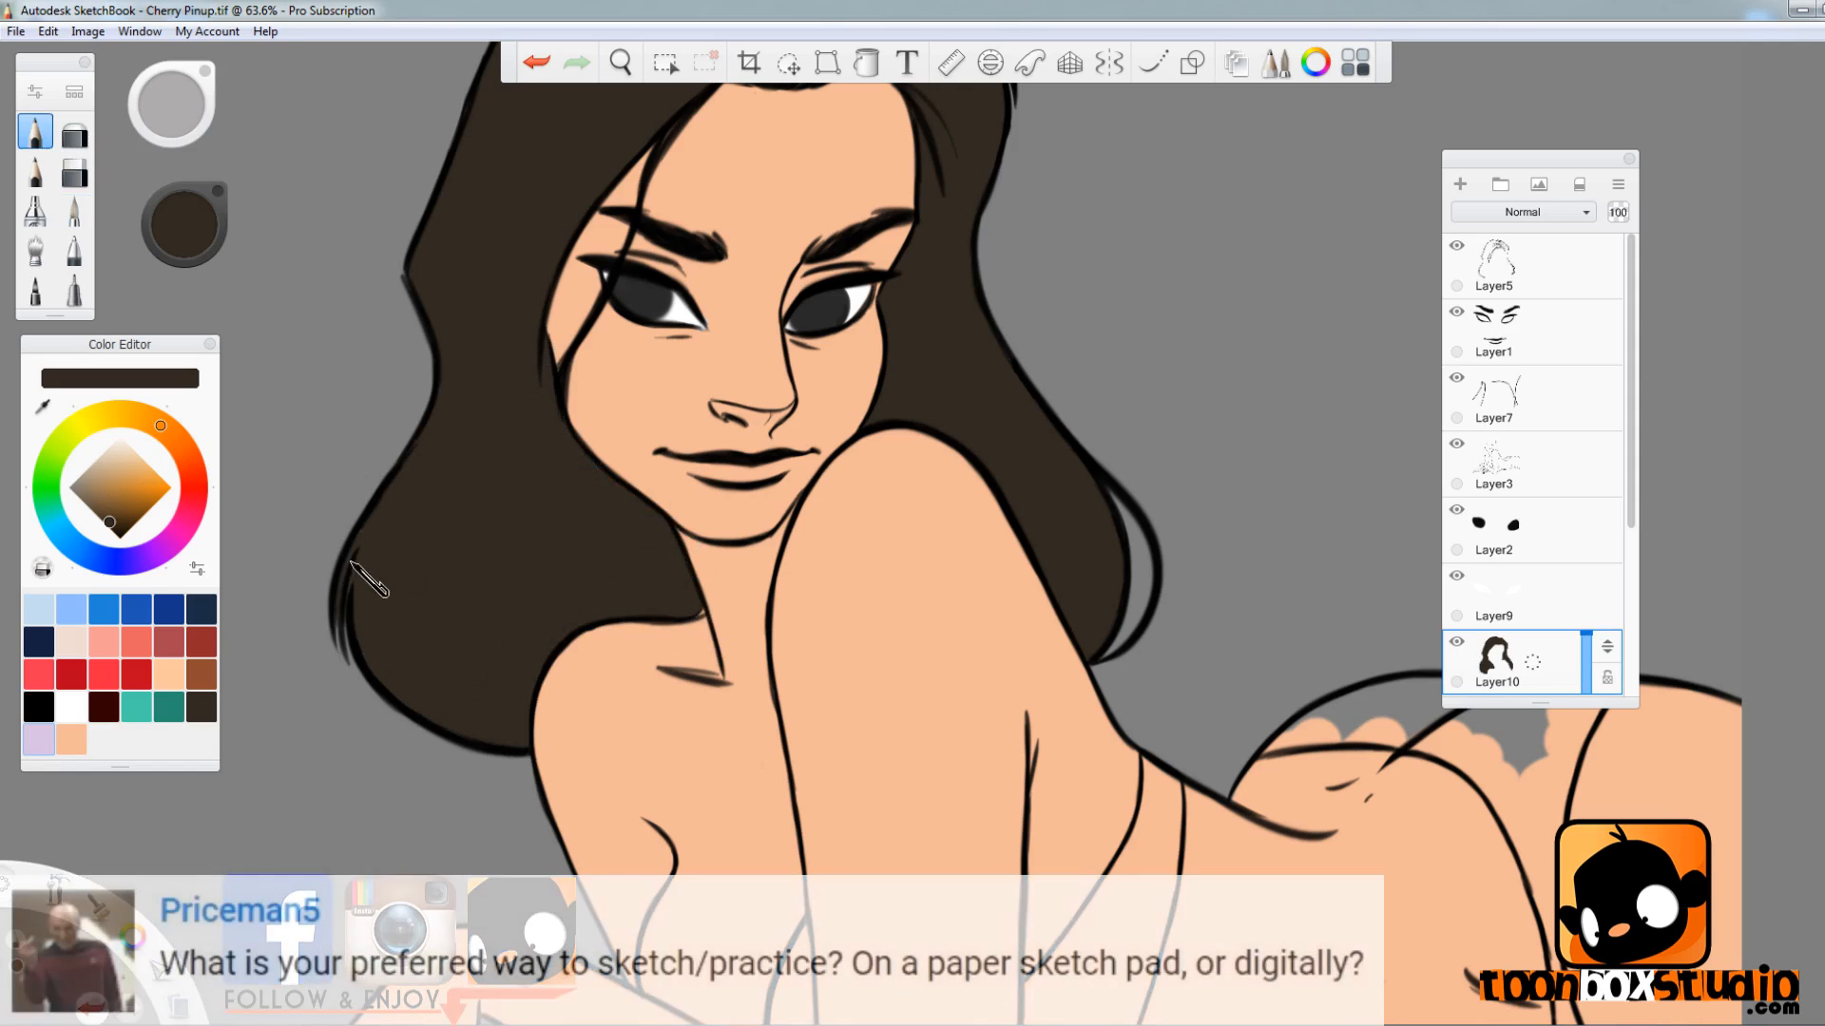
{"action": "left_click", "coordinate": [74, 172]}
{"action": "left_click", "coordinate": [1498, 266]}
{"action": "key", "text": "ctrl+0"}
{"action": "left_click", "coordinate": [35, 131]}
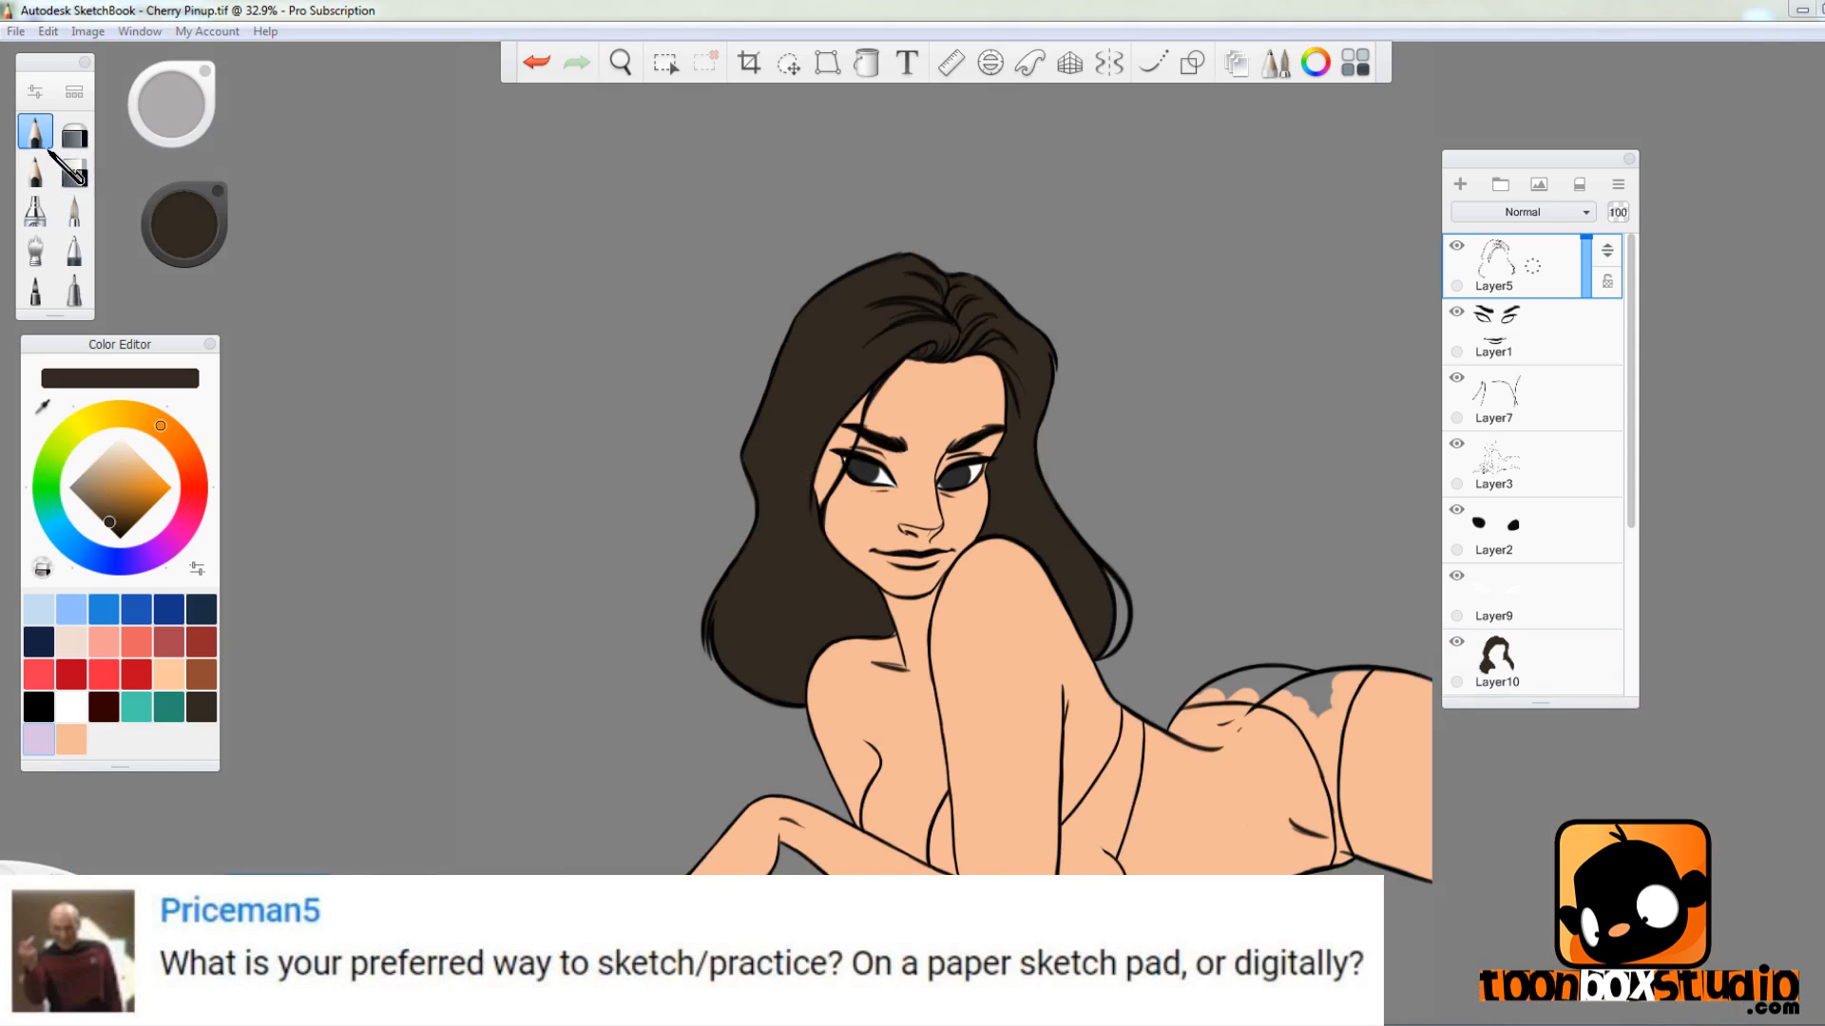
- Add a layer directly above the skin fill and paint the bikini bottom and top flat salmon pink
{"action": "left_click_drag", "start_coordinate": [1631, 521], "coordinate": [1632, 612]}
{"action": "left_click", "coordinate": [1506, 587]}
{"action": "left_click", "coordinate": [1460, 184]}
{"action": "left_click", "coordinate": [41, 675]}
{"action": "left_click", "coordinate": [74, 209]}
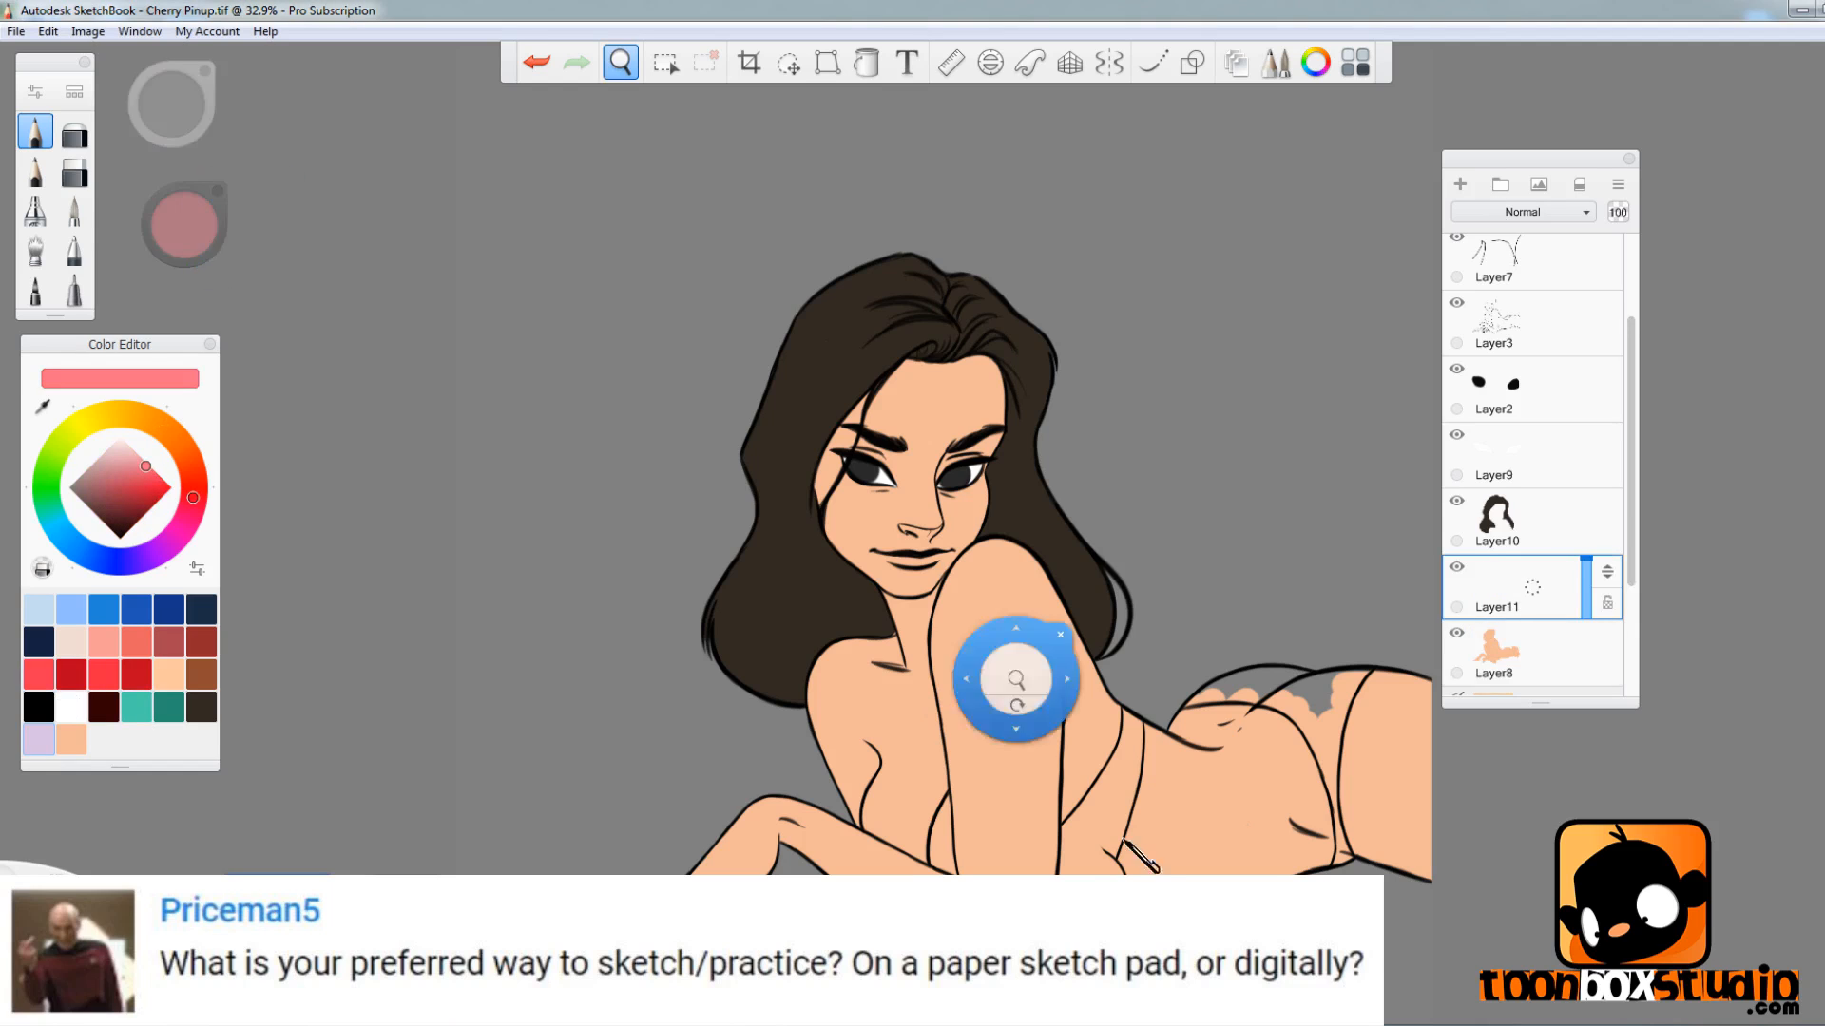
{"action": "mouse_move", "coordinate": [998, 672]}
{"action": "left_mouse_down"}
{"action": "mouse_move", "coordinate": [853, 478]}
{"action": "mouse_move", "coordinate": [912, 494]}
{"action": "mouse_move", "coordinate": [788, 517]}
{"action": "mouse_move", "coordinate": [1126, 445]}
{"action": "mouse_move", "coordinate": [1102, 570]}
{"action": "mouse_move", "coordinate": [1026, 532]}
{"action": "mouse_move", "coordinate": [1016, 551]}
{"action": "mouse_move", "coordinate": [1097, 544]}
{"action": "left_mouse_up"}
{"action": "left_click_drag", "start_coordinate": [1084, 748], "coordinate": [1093, 792]}
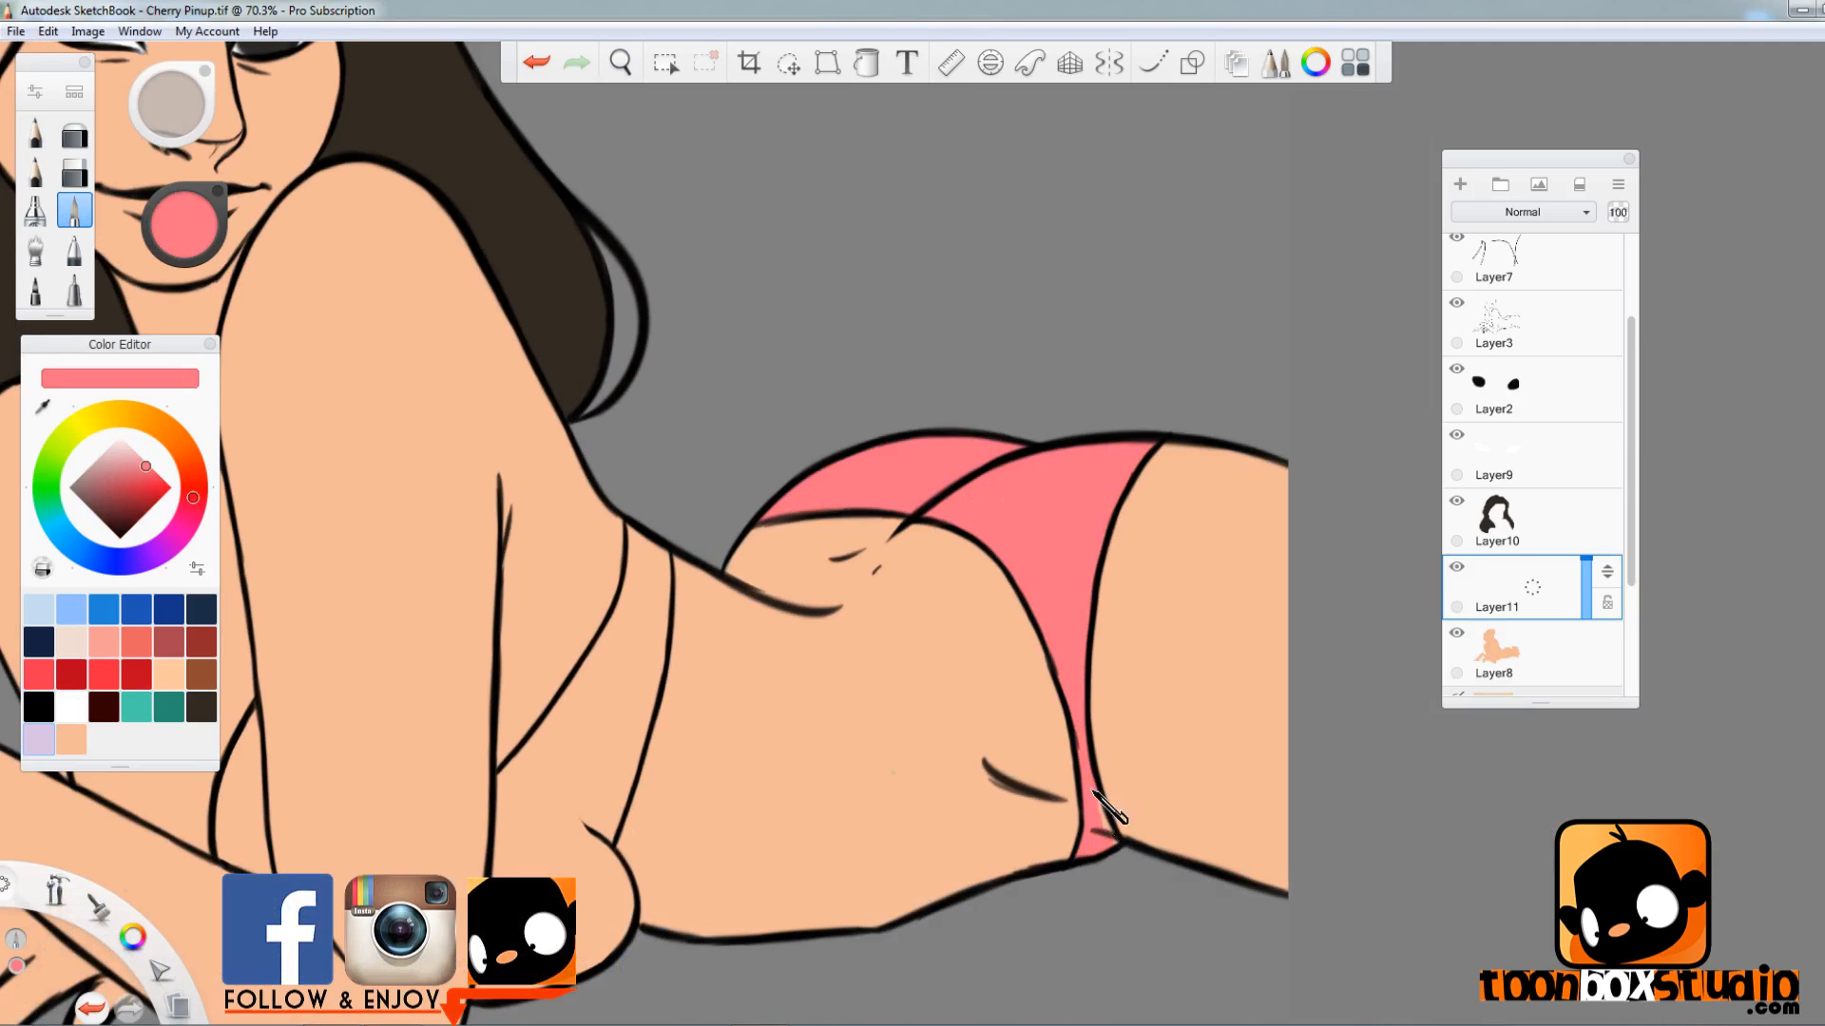
{"action": "mouse_move", "coordinate": [632, 528]}
{"action": "left_mouse_down"}
{"action": "mouse_move", "coordinate": [665, 555]}
{"action": "mouse_move", "coordinate": [638, 756]}
{"action": "mouse_move", "coordinate": [618, 757]}
{"action": "mouse_move", "coordinate": [632, 599]}
{"action": "mouse_move", "coordinate": [657, 625]}
{"action": "mouse_move", "coordinate": [504, 782]}
{"action": "mouse_move", "coordinate": [574, 819]}
{"action": "mouse_move", "coordinate": [590, 969]}
{"action": "mouse_move", "coordinate": [607, 859]}
{"action": "mouse_move", "coordinate": [622, 895]}
{"action": "left_mouse_up"}
{"action": "scroll", "coordinate": [912, 532], "scroll_direction": "down", "scroll_amount": 5}
- Lock the transparency of Layer3 and recolour the face, arm, torso and hip lines reddish brown
{"action": "scroll", "coordinate": [1532, 380], "scroll_direction": "up", "scroll_amount": 1}
{"action": "left_click", "coordinate": [1530, 376]}
{"action": "left_click", "coordinate": [1610, 392]}
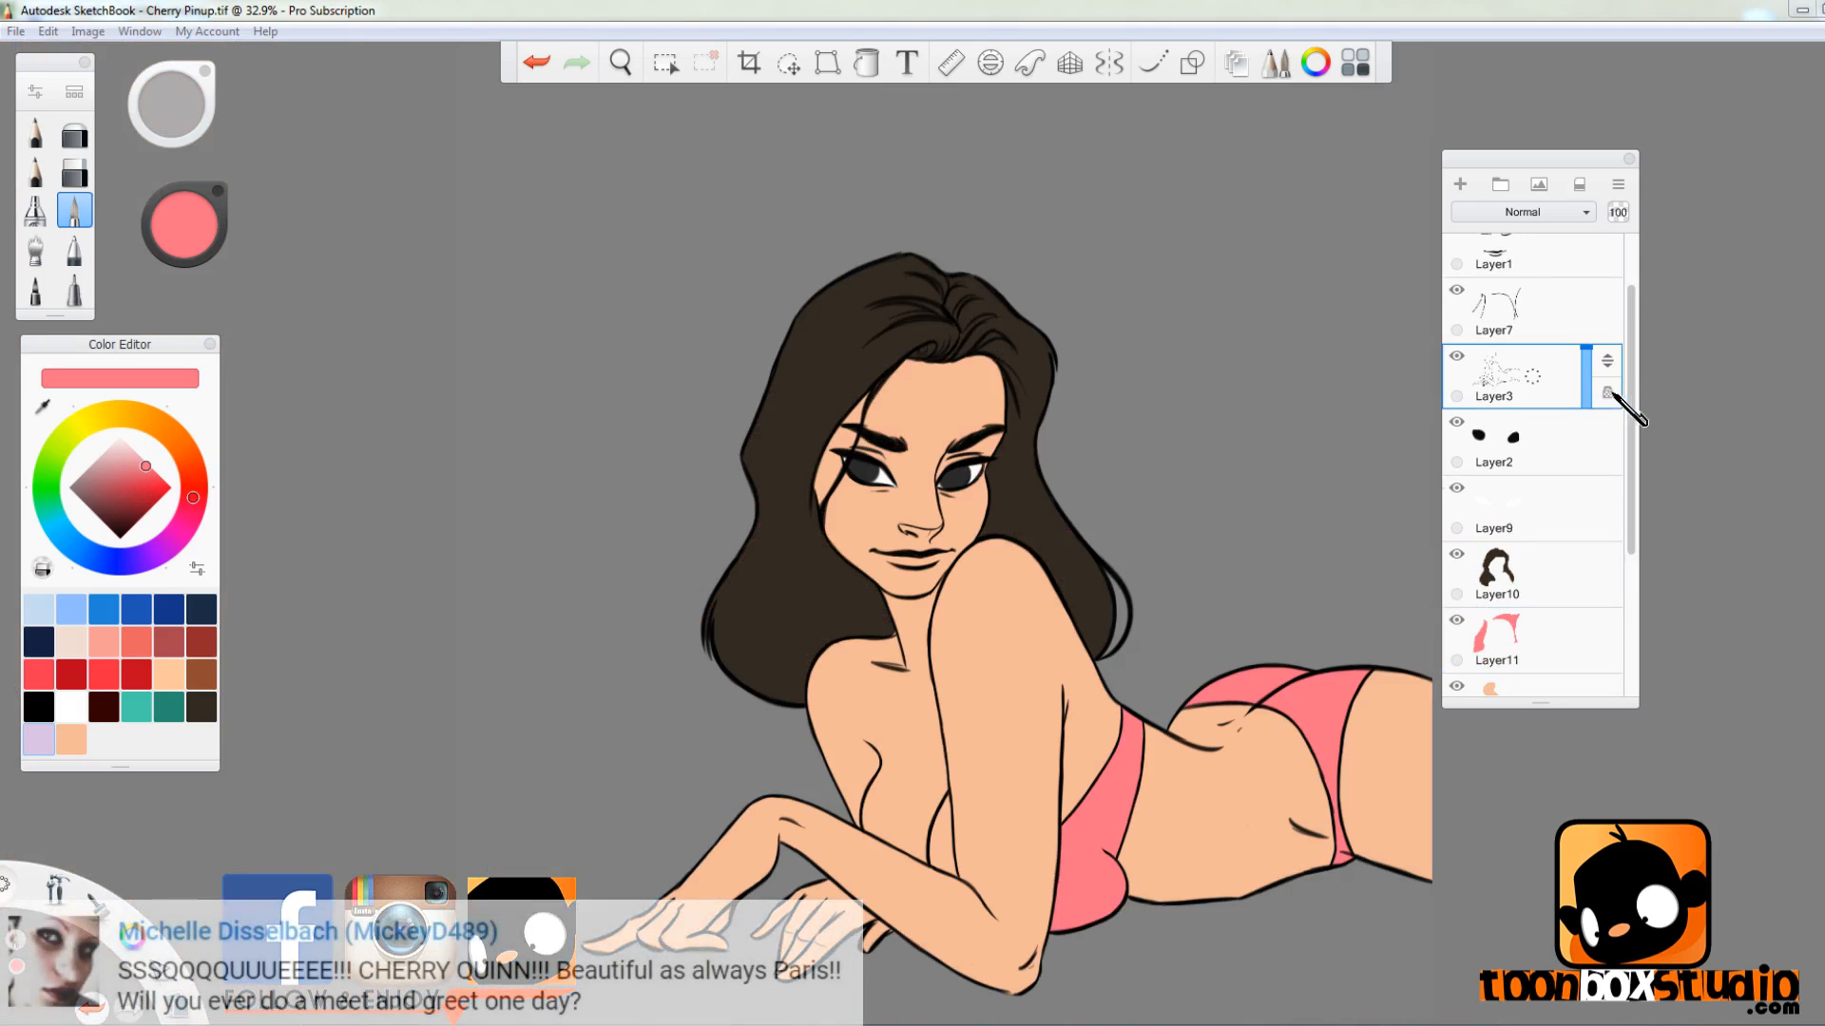
{"action": "left_click", "coordinate": [201, 674]}
{"action": "mouse_move", "coordinate": [835, 528]}
{"action": "left_mouse_down"}
{"action": "mouse_move", "coordinate": [967, 537]}
{"action": "mouse_move", "coordinate": [996, 340]}
{"action": "mouse_move", "coordinate": [923, 531]}
{"action": "mouse_move", "coordinate": [907, 433]}
{"action": "mouse_move", "coordinate": [1071, 683]}
{"action": "mouse_move", "coordinate": [1009, 998]}
{"action": "mouse_move", "coordinate": [893, 601]}
{"action": "mouse_move", "coordinate": [870, 742]}
{"action": "mouse_move", "coordinate": [789, 879]}
{"action": "left_mouse_up"}
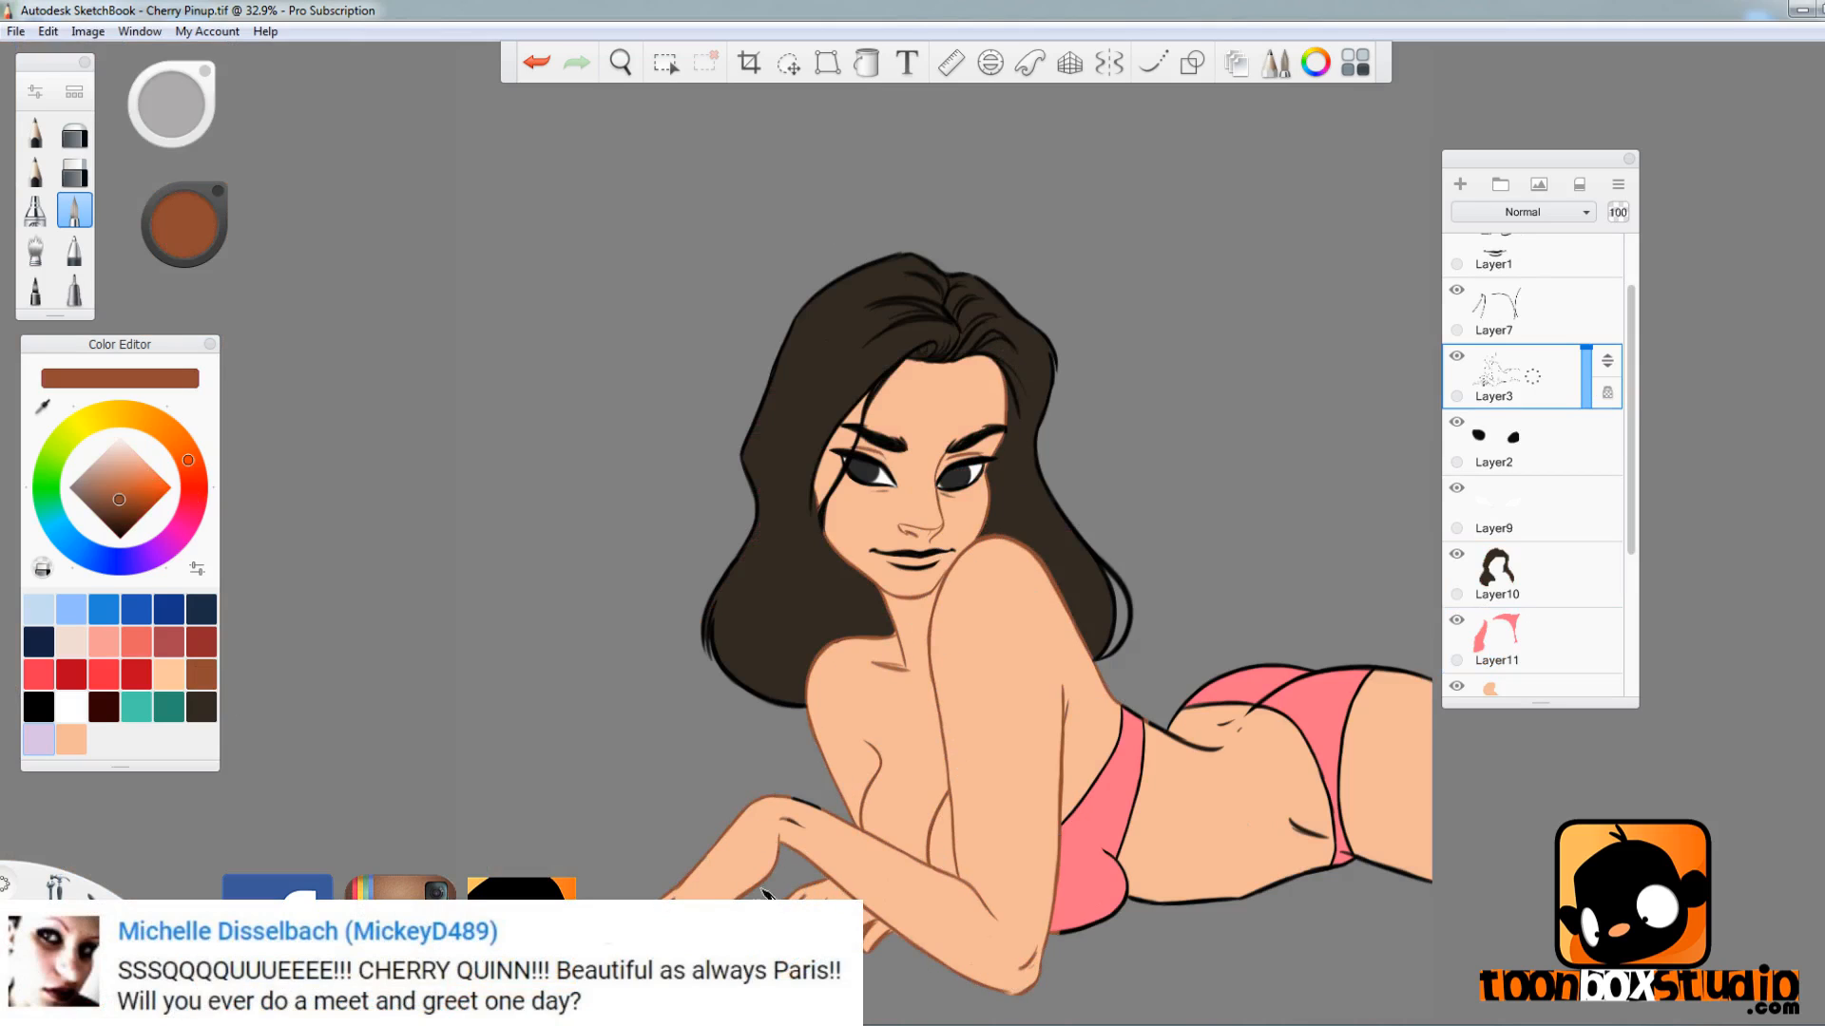
{"action": "left_click_drag", "start_coordinate": [1425, 880], "coordinate": [1131, 898]}
{"action": "left_click_drag", "start_coordinate": [1222, 749], "coordinate": [1161, 727]}
{"action": "left_click_drag", "start_coordinate": [1290, 821], "coordinate": [1326, 838]}
- Mix a darker raspberry pink from the sampled bikini colour and undo a trial stroke along the bikini bottom's outline
{"action": "left_click", "coordinate": [1121, 789], "text": "alt"}
{"action": "left_click", "coordinate": [192, 508]}
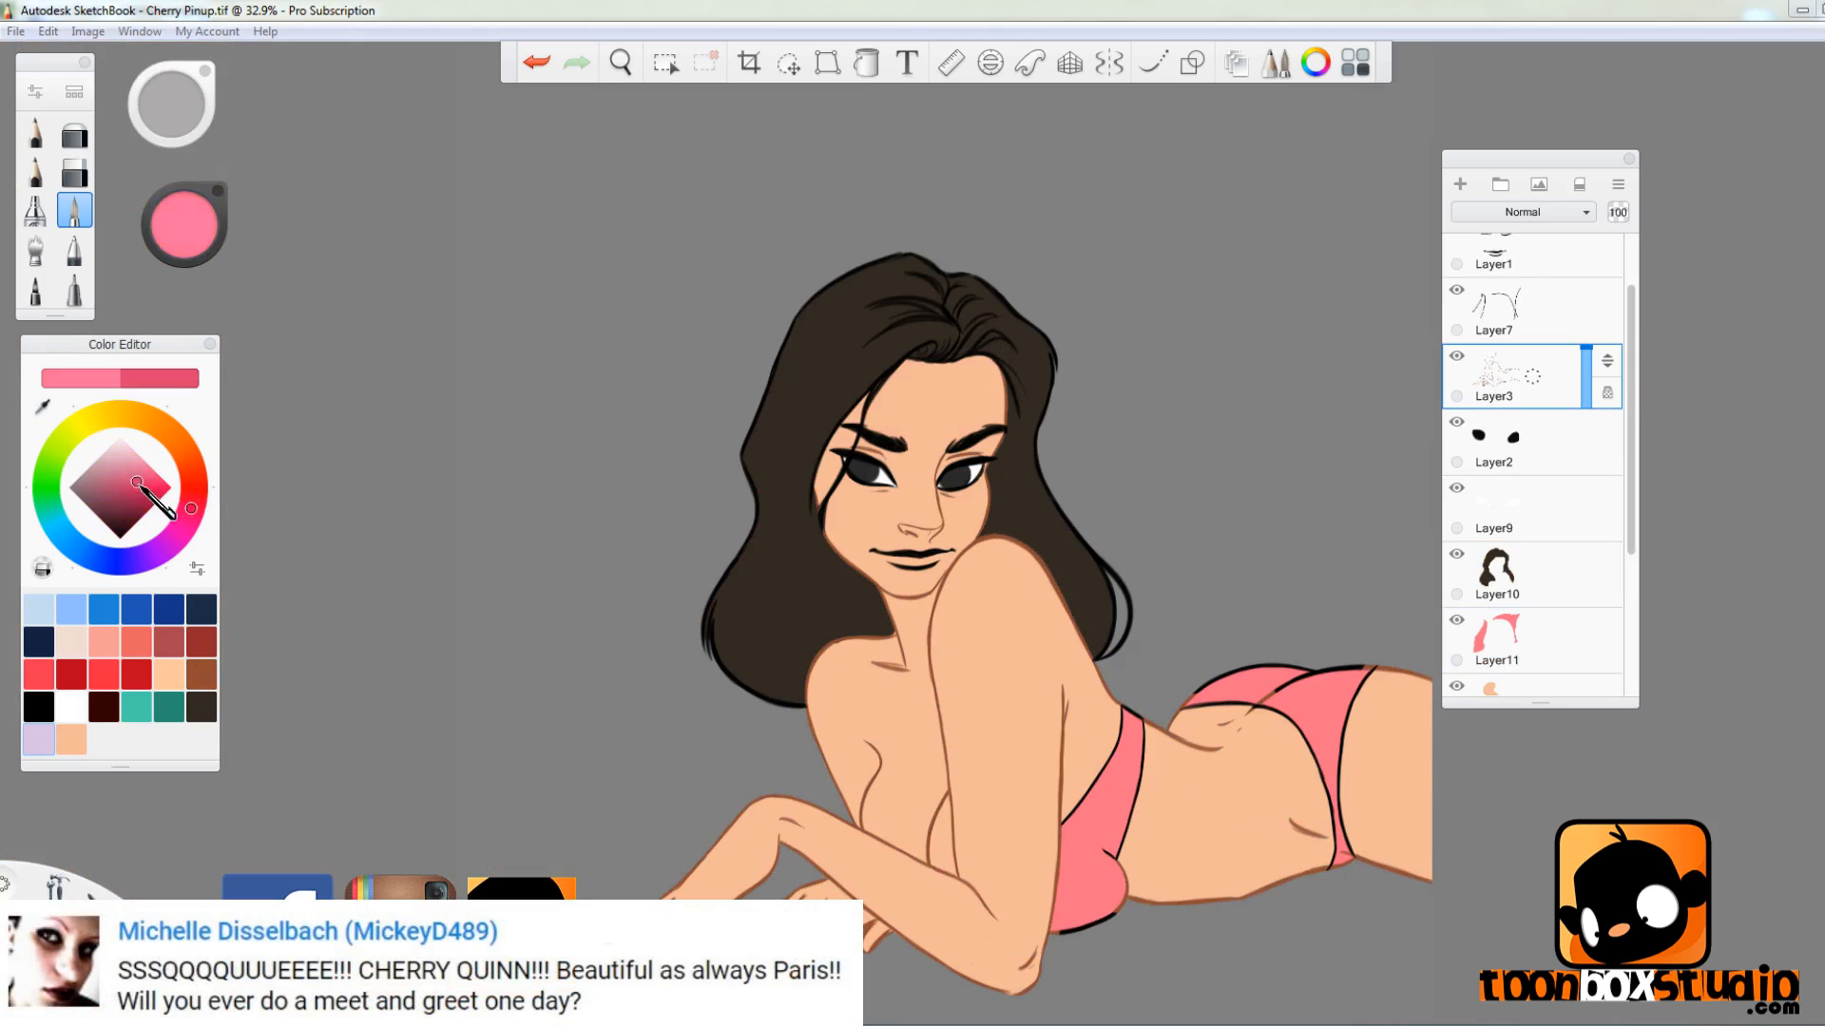
{"action": "left_click", "coordinate": [136, 489]}
{"action": "left_click_drag", "start_coordinate": [1181, 708], "coordinate": [1278, 665]}
{"action": "key", "text": "ctrl+z"}
- Lock the transparency of Layer7 and recolour the bikini outlines dark pink, including the hip edges on Layer3
{"action": "scroll", "coordinate": [1169, 661], "scroll_direction": "up", "scroll_amount": 2}
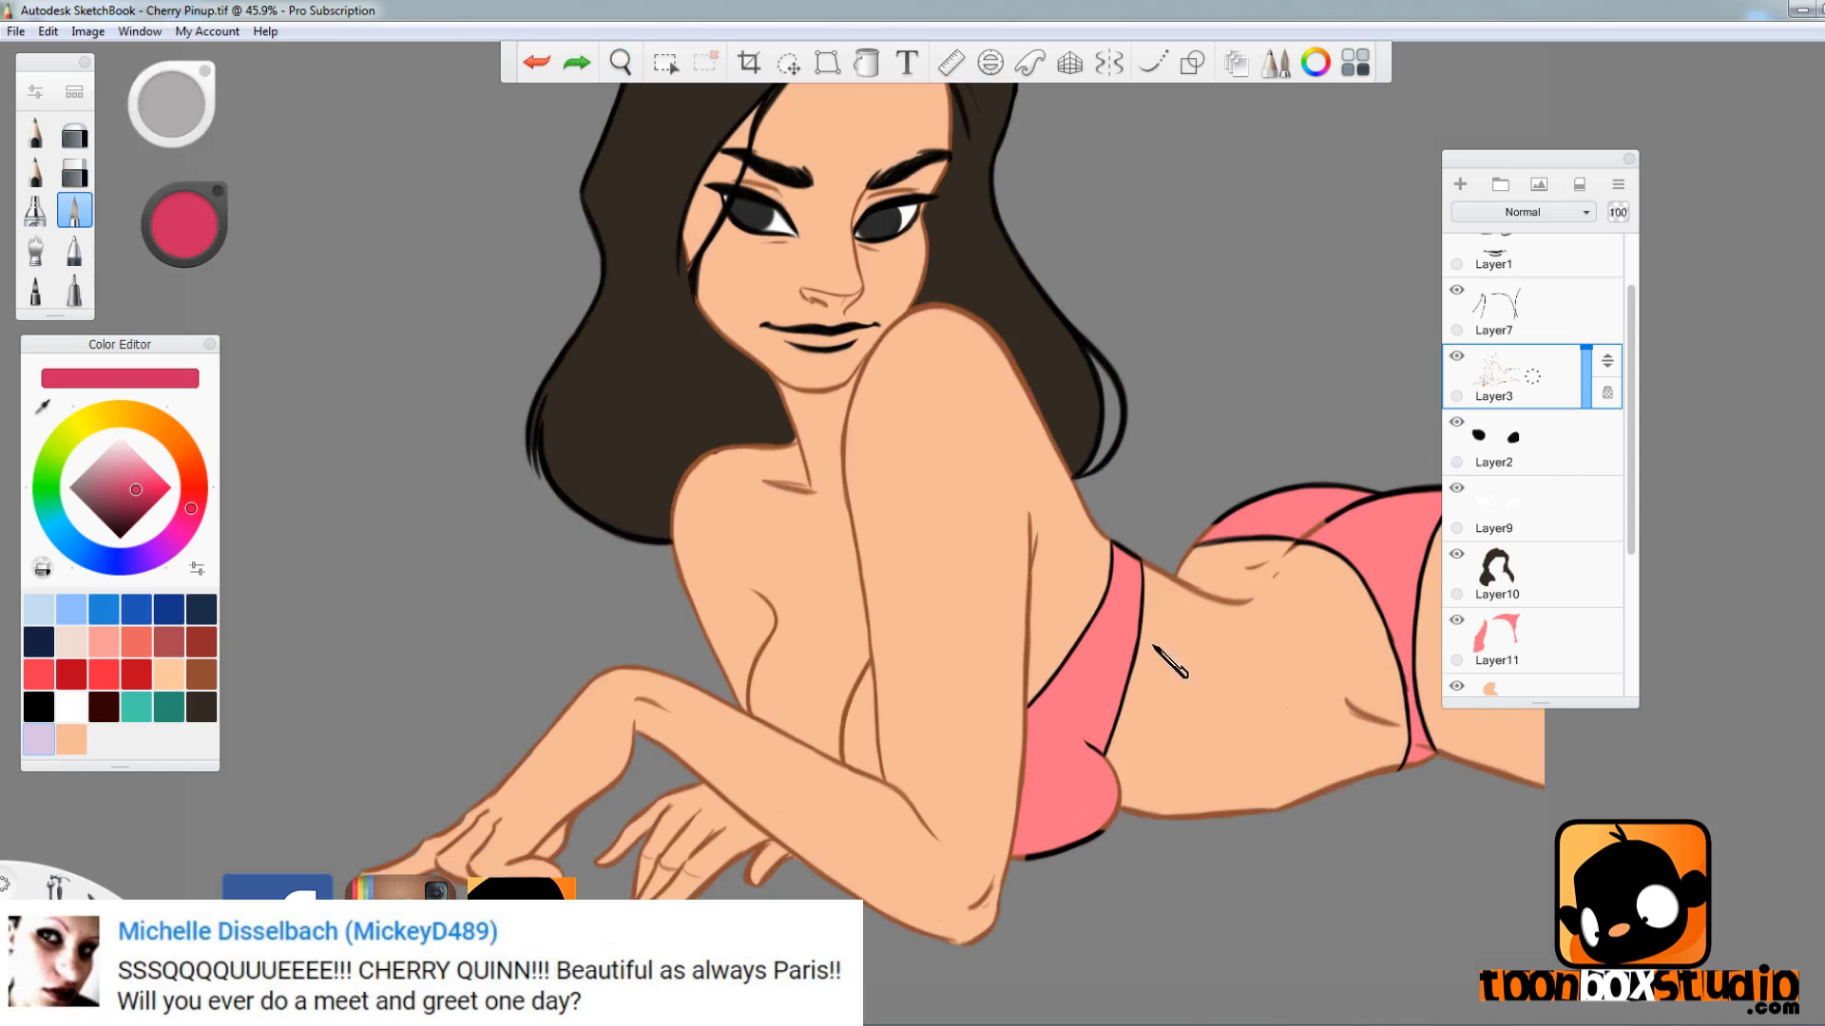
{"action": "left_click", "coordinate": [1558, 318]}
{"action": "left_click", "coordinate": [1607, 327]}
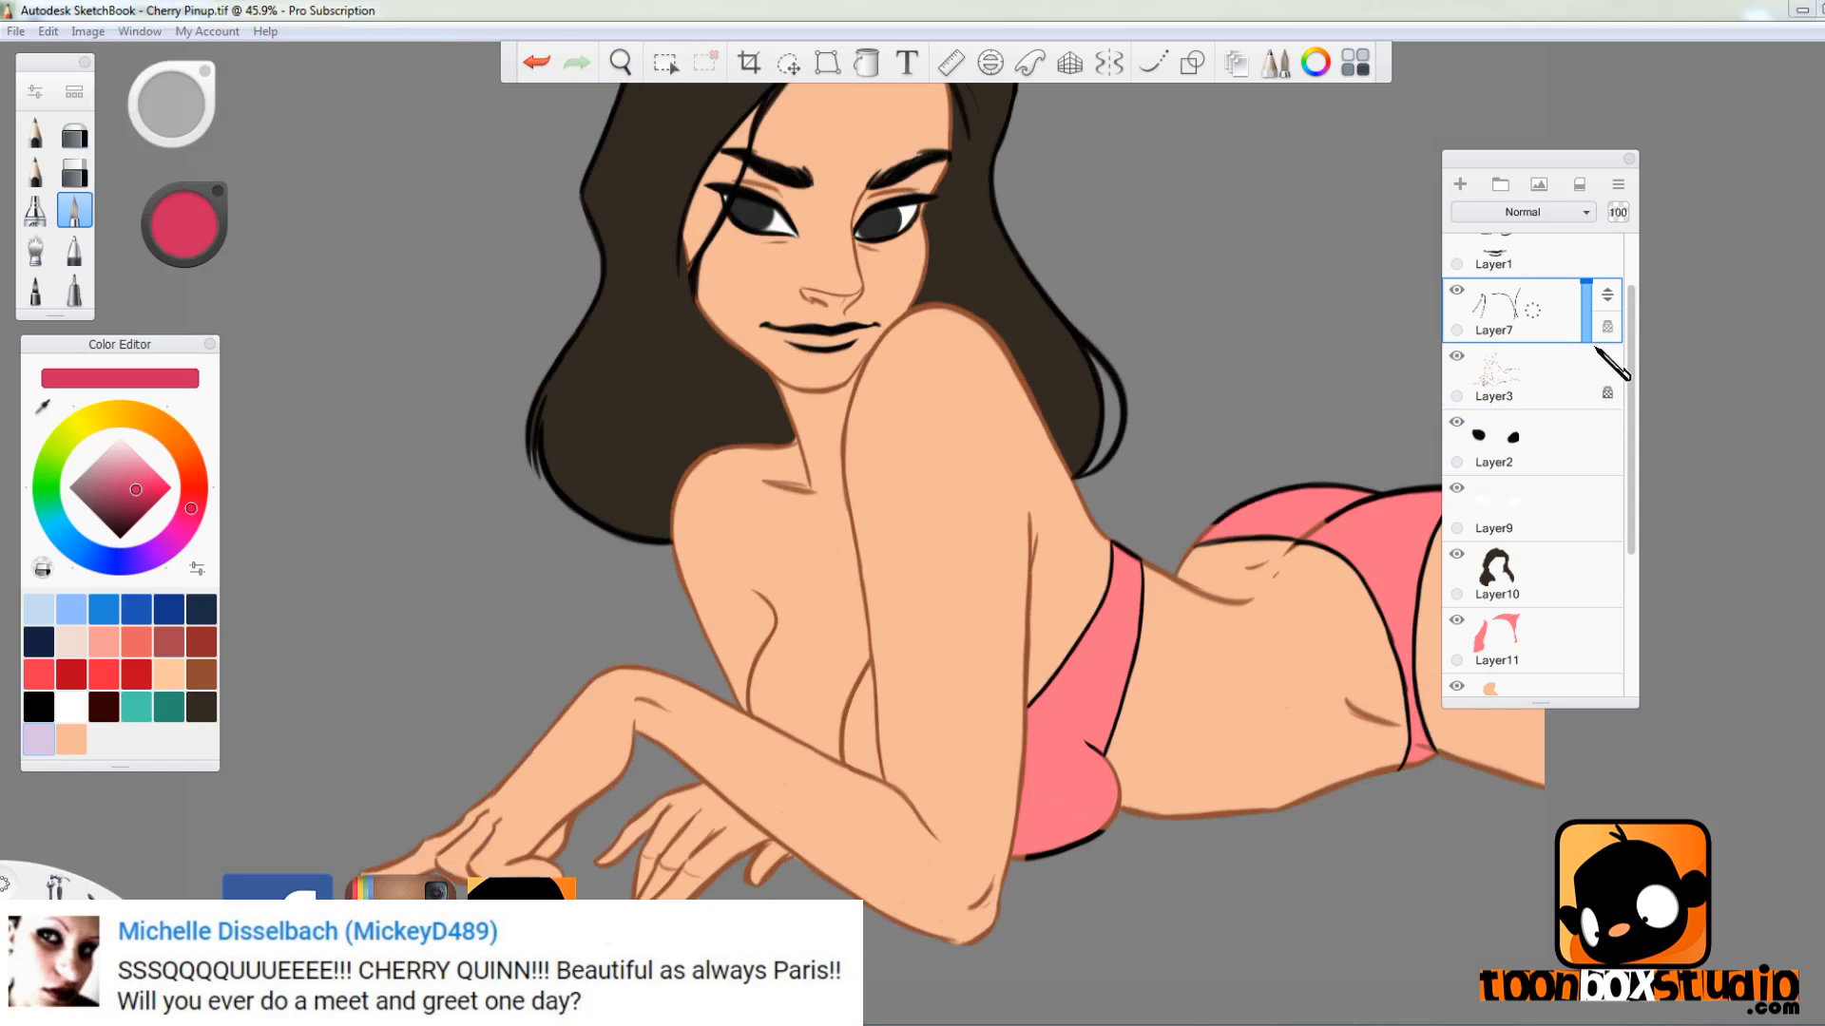
{"action": "left_click_drag", "start_coordinate": [1331, 533], "coordinate": [1152, 557]}
{"action": "mouse_move", "coordinate": [1017, 570]}
{"action": "left_mouse_down"}
{"action": "mouse_move", "coordinate": [1080, 570]}
{"action": "mouse_move", "coordinate": [1226, 791]}
{"action": "left_mouse_up"}
{"action": "mouse_move", "coordinate": [1283, 516]}
{"action": "left_mouse_down"}
{"action": "mouse_move", "coordinate": [1240, 654]}
{"action": "mouse_move", "coordinate": [1256, 777]}
{"action": "left_mouse_up"}
{"action": "mouse_move", "coordinate": [927, 779]}
{"action": "left_mouse_down"}
{"action": "mouse_move", "coordinate": [955, 580]}
{"action": "mouse_move", "coordinate": [851, 731]}
{"action": "left_mouse_up"}
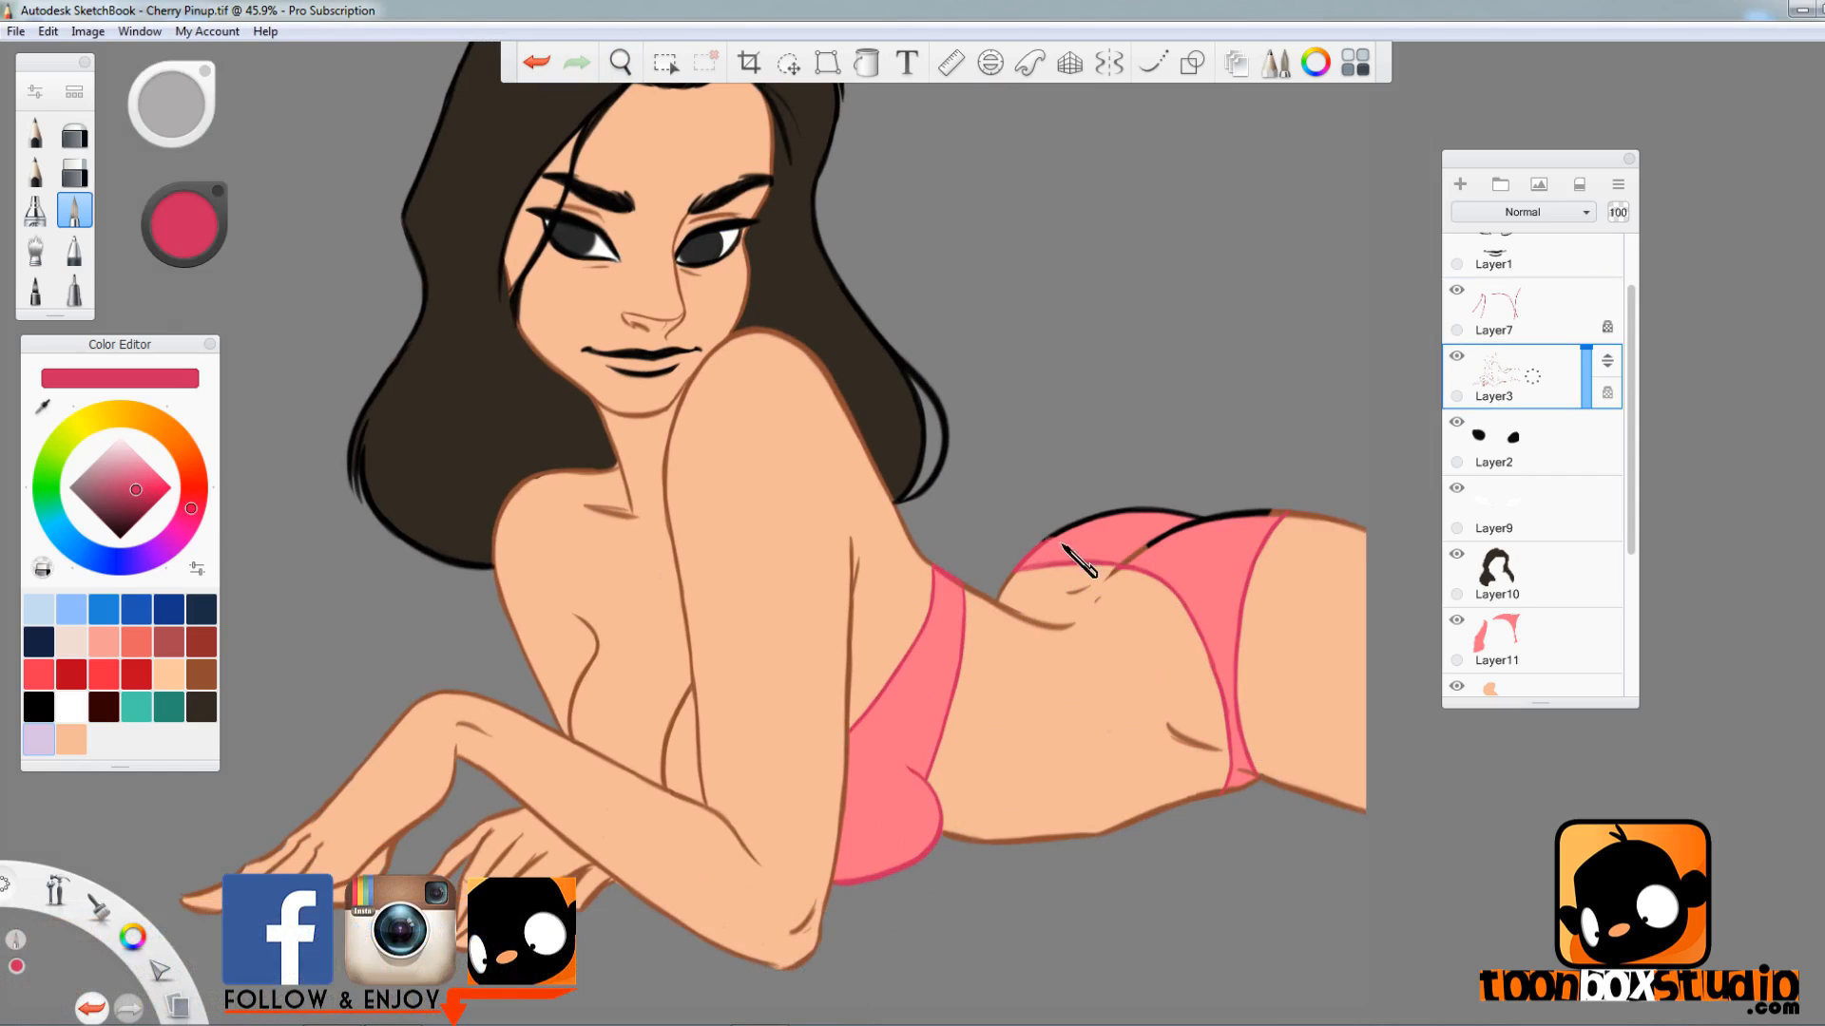
{"action": "scroll", "coordinate": [100, 903], "scroll_direction": "down", "scroll_amount": 2}
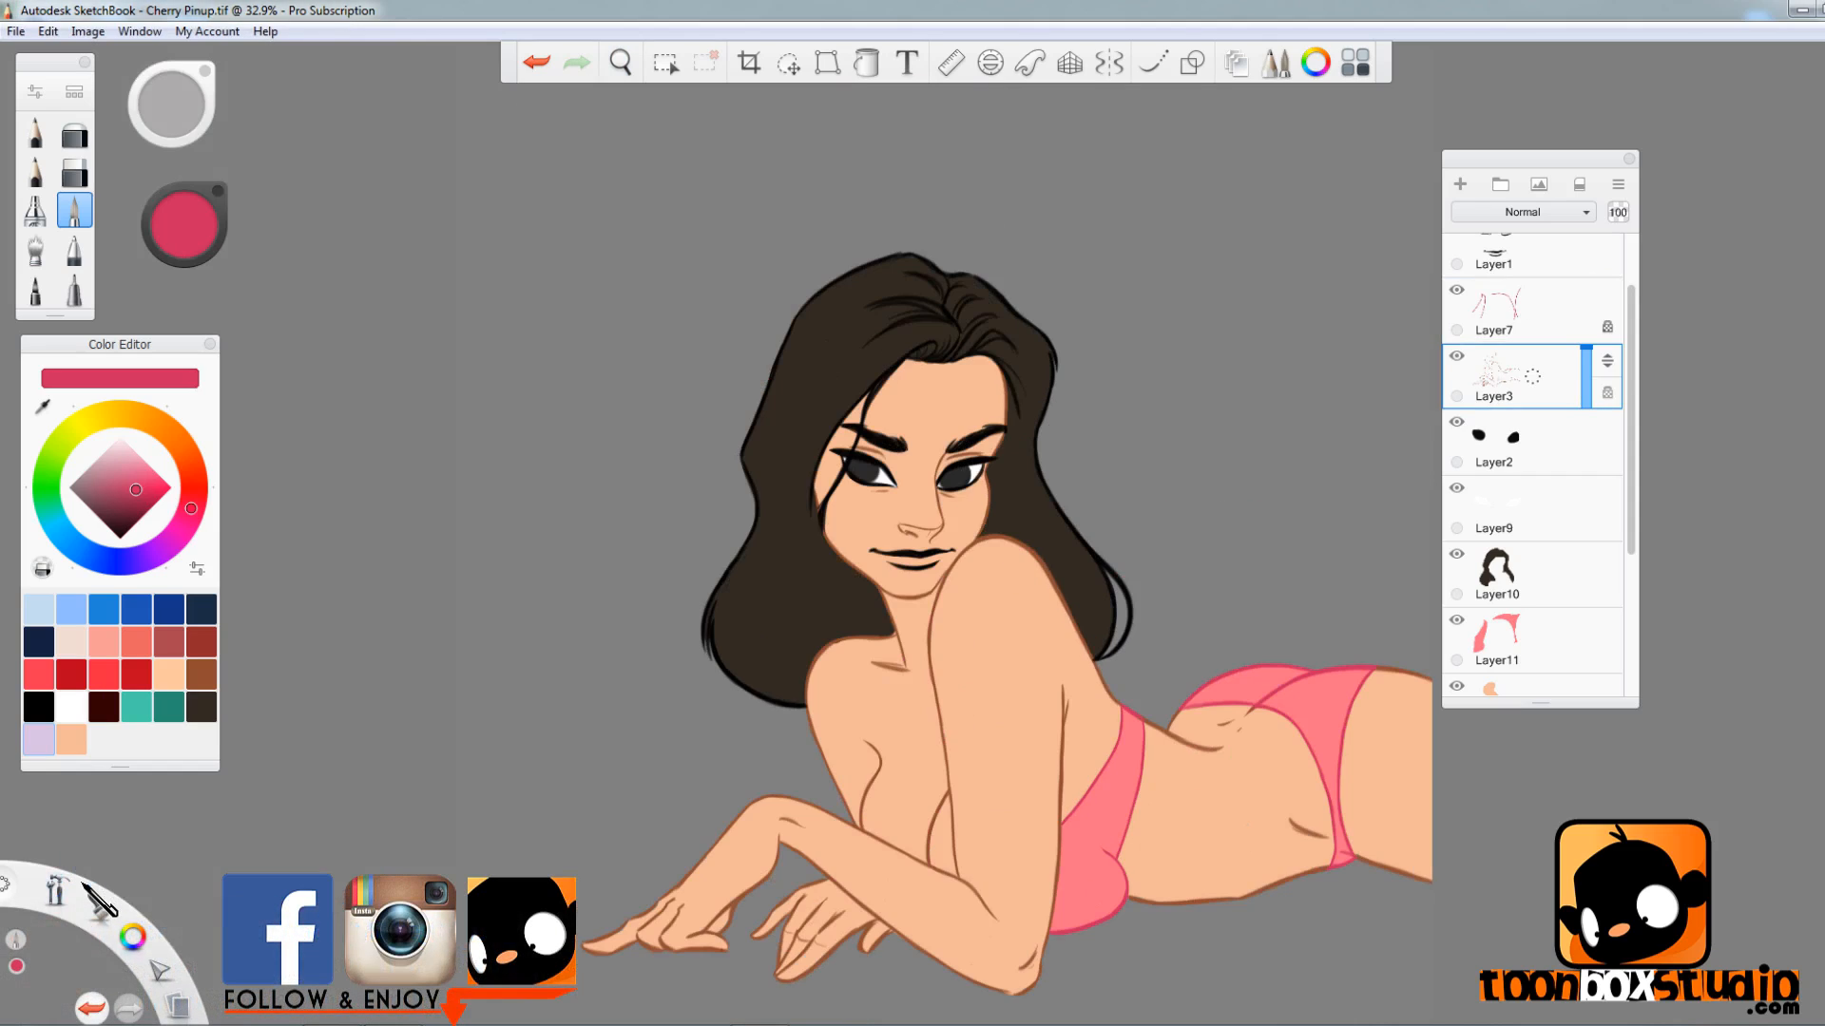
- Lock the transparency of Layer5 and recolour the hair outline and inner strands a very dark brown
{"action": "scroll", "coordinate": [1532, 380], "scroll_direction": "up", "scroll_amount": 2}
{"action": "left_click", "coordinate": [1532, 266]}
{"action": "left_click", "coordinate": [1607, 282]}
{"action": "left_click", "coordinate": [201, 707]}
{"action": "left_click", "coordinate": [114, 529]}
{"action": "left_click_drag", "start_coordinate": [908, 255], "coordinate": [742, 553]}
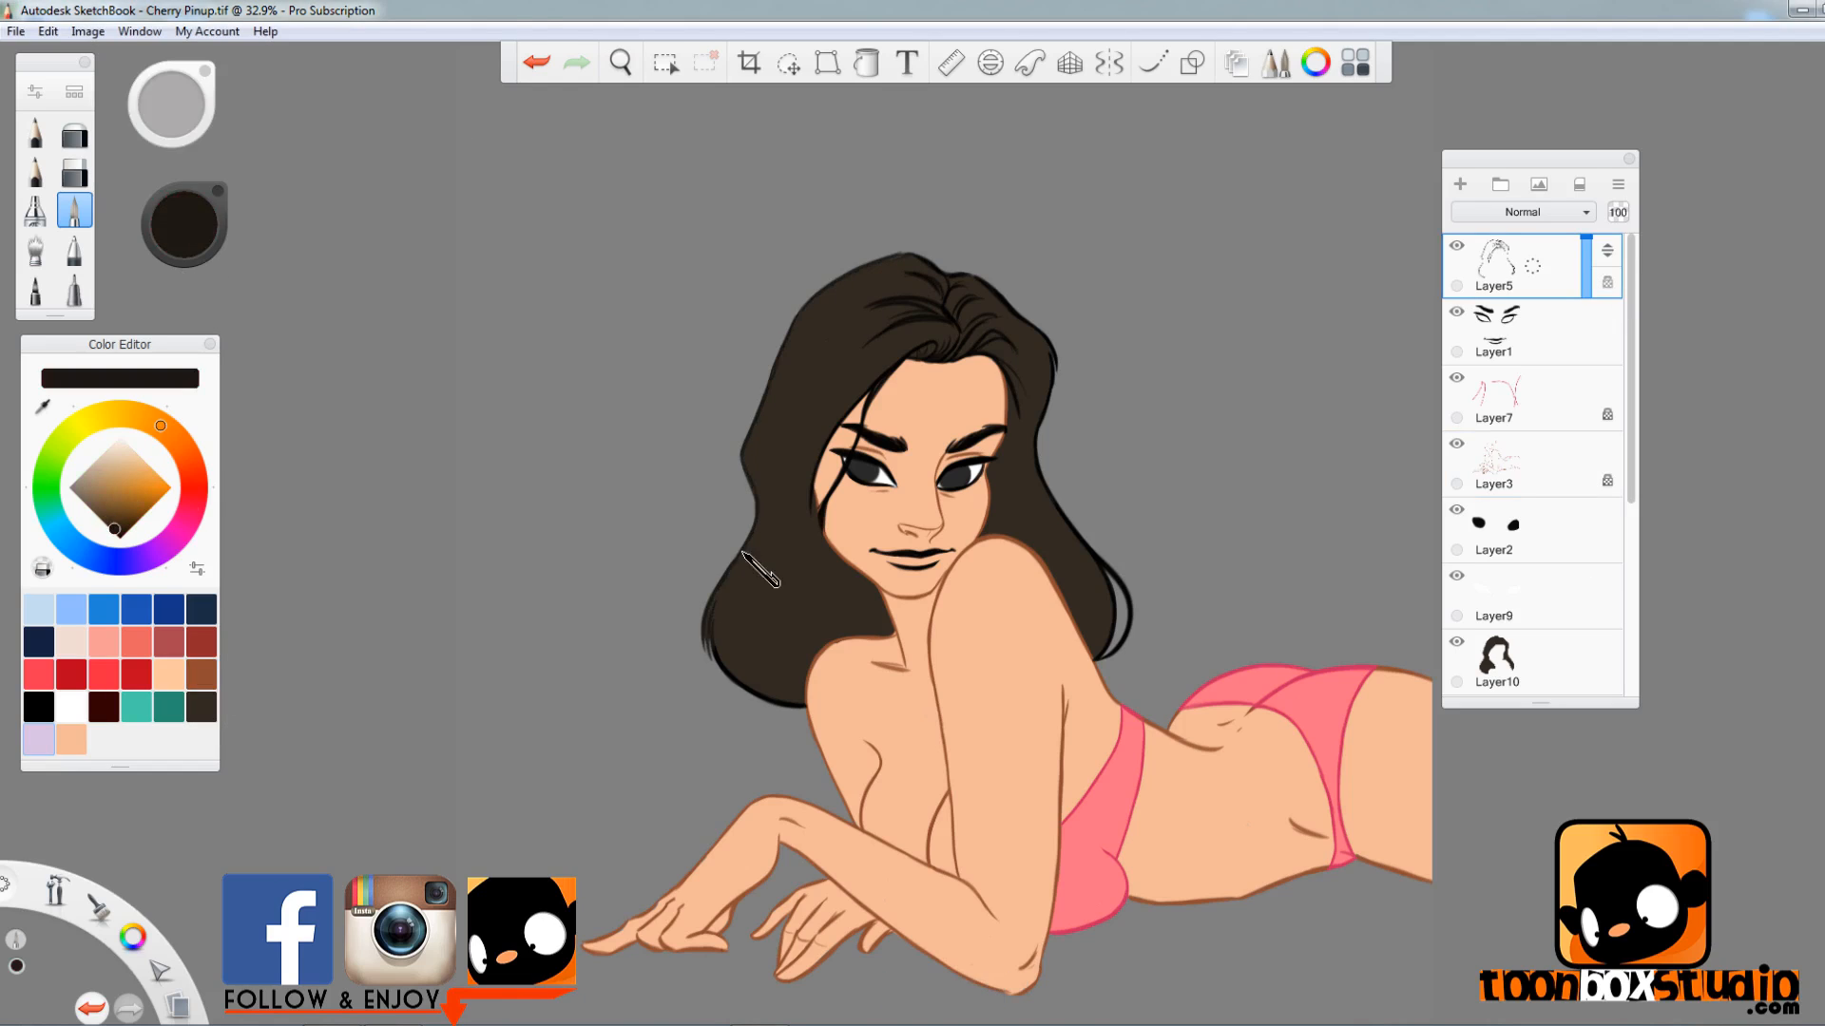
{"action": "left_click_drag", "start_coordinate": [983, 273], "coordinate": [1100, 658]}
{"action": "left_click_drag", "start_coordinate": [875, 302], "coordinate": [1026, 389]}
{"action": "left_click_drag", "start_coordinate": [903, 363], "coordinate": [817, 528]}
{"action": "left_click_drag", "start_coordinate": [185, 226], "coordinate": [185, 261]}
- Lock the transparency of Layer1 and recolour the lip lines deep red with the pencil
{"action": "left_click", "coordinate": [35, 131]}
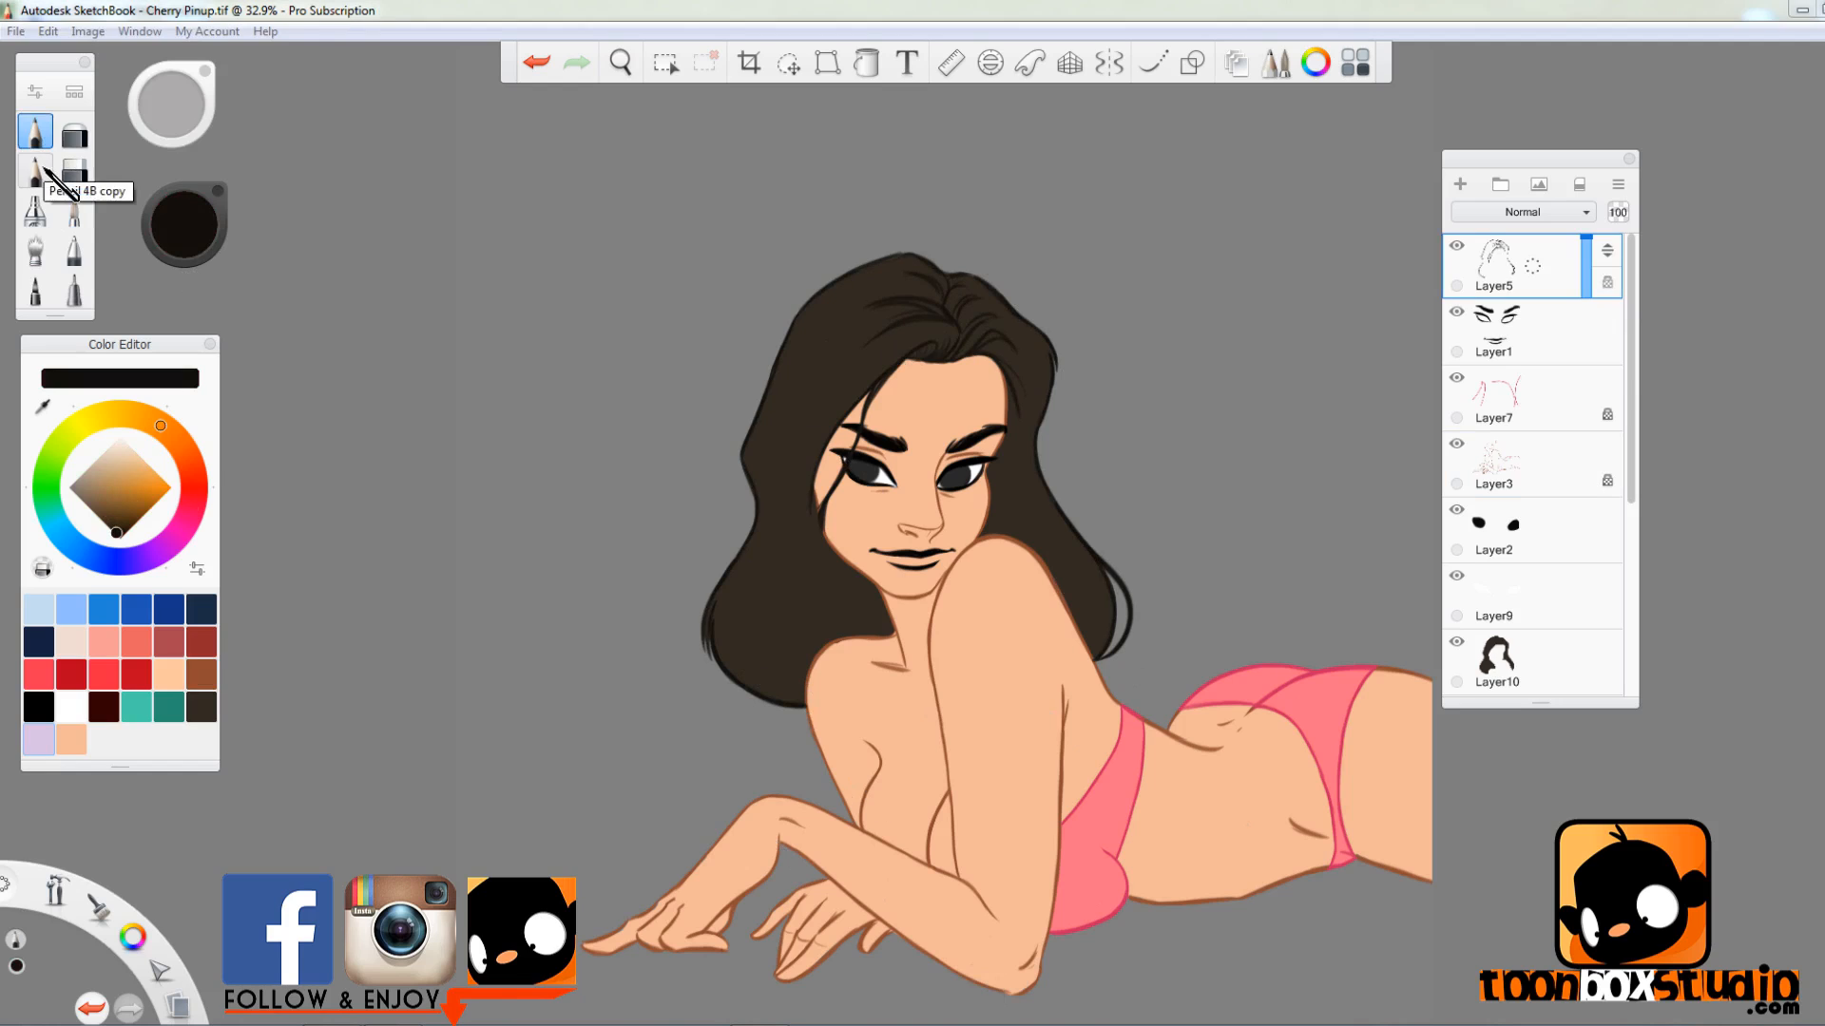
{"action": "left_click", "coordinate": [1616, 356]}
{"action": "left_click", "coordinate": [71, 674]}
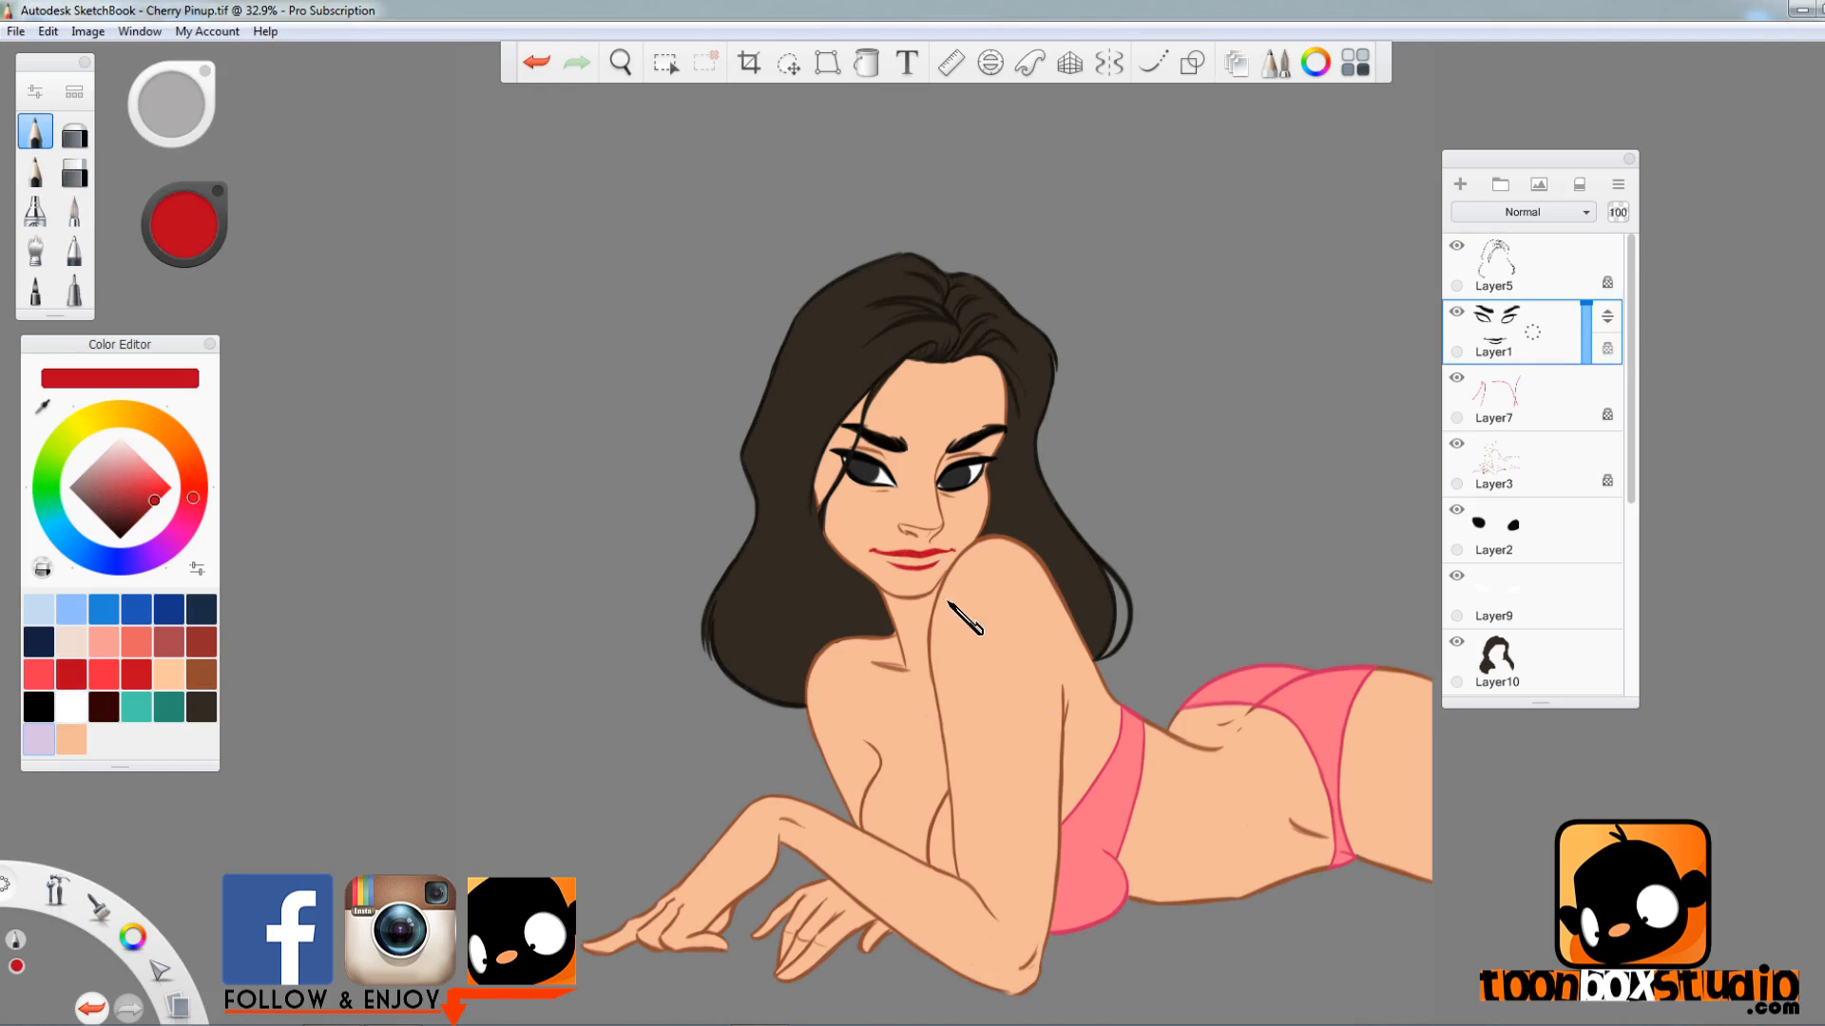
- Airbrush the lips a lighter red on Layer9 and clean up the colour around their edges with the eraser
{"action": "mouse_move", "coordinate": [1629, 498]}
{"action": "left_mouse_down"}
{"action": "mouse_move", "coordinate": [1614, 574]}
{"action": "mouse_move", "coordinate": [1636, 603]}
{"action": "left_mouse_up"}
{"action": "left_click", "coordinate": [1528, 430]}
{"action": "left_click", "coordinate": [38, 211]}
{"action": "scroll", "coordinate": [875, 572], "scroll_direction": "up", "scroll_amount": 5}
{"action": "left_click", "coordinate": [41, 674]}
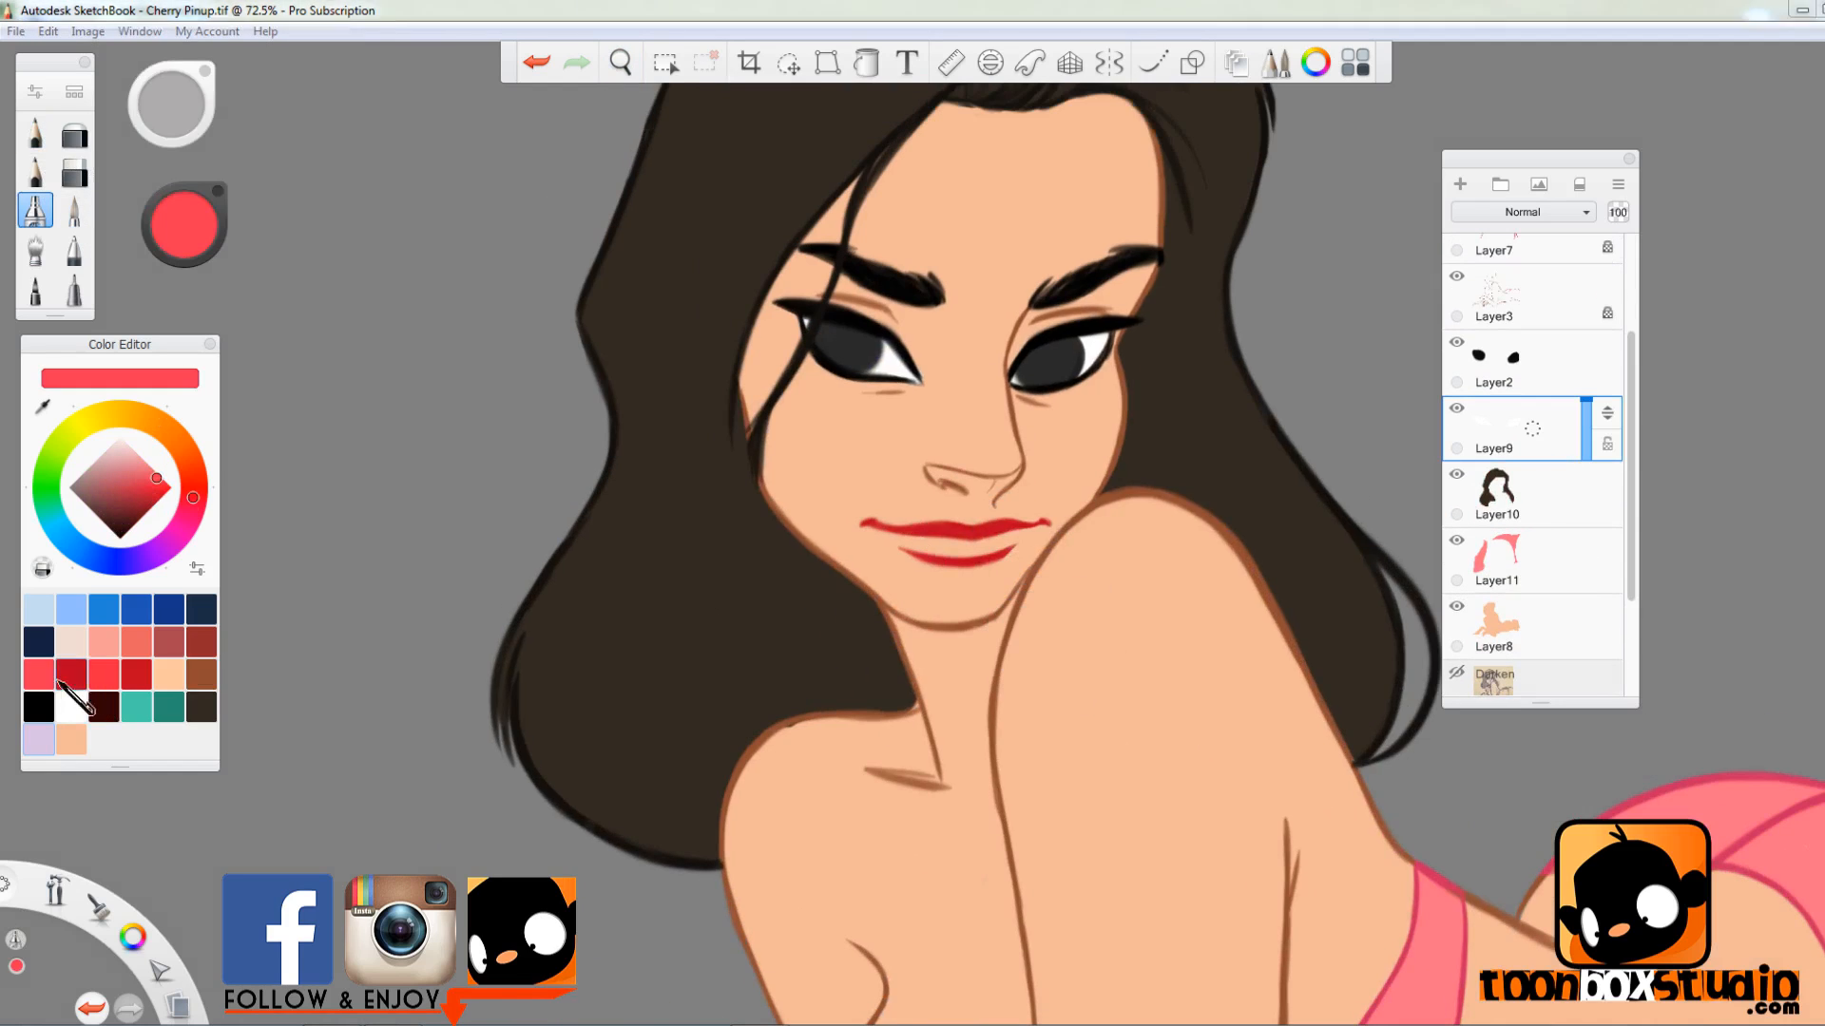
{"action": "left_click_drag", "start_coordinate": [908, 551], "coordinate": [1012, 542]}
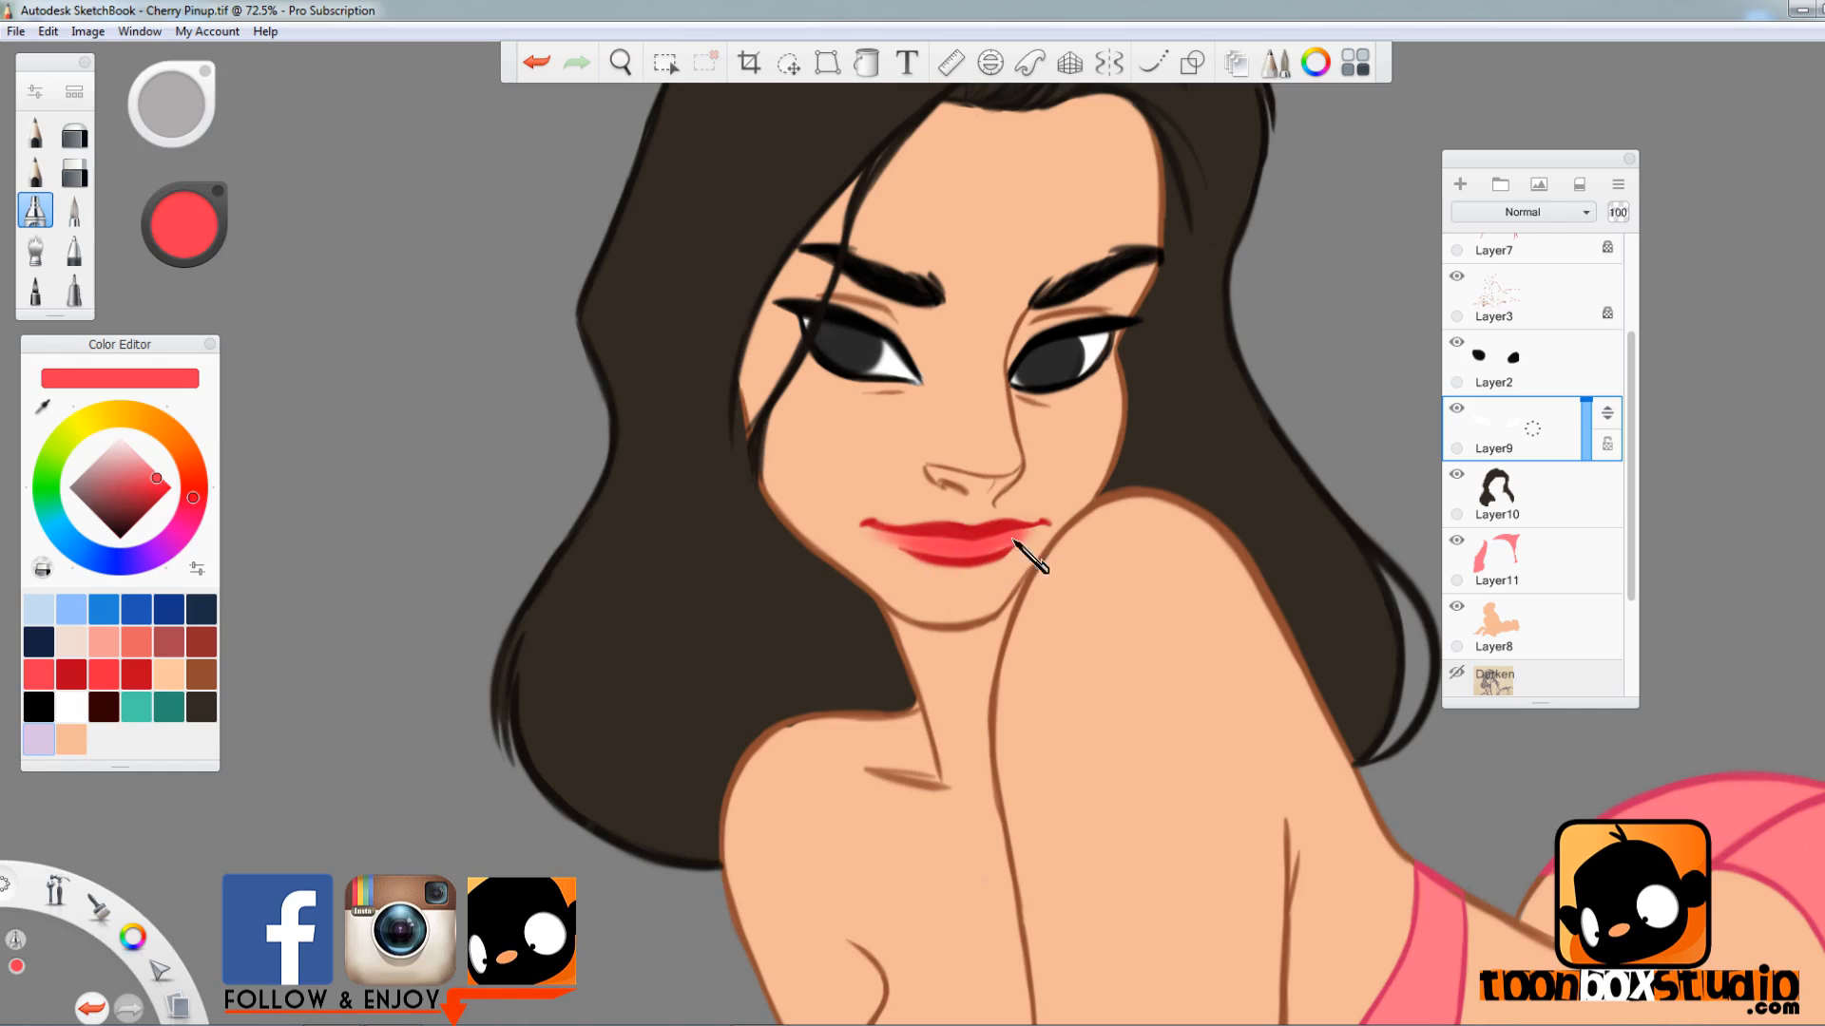
{"action": "key", "text": "e"}
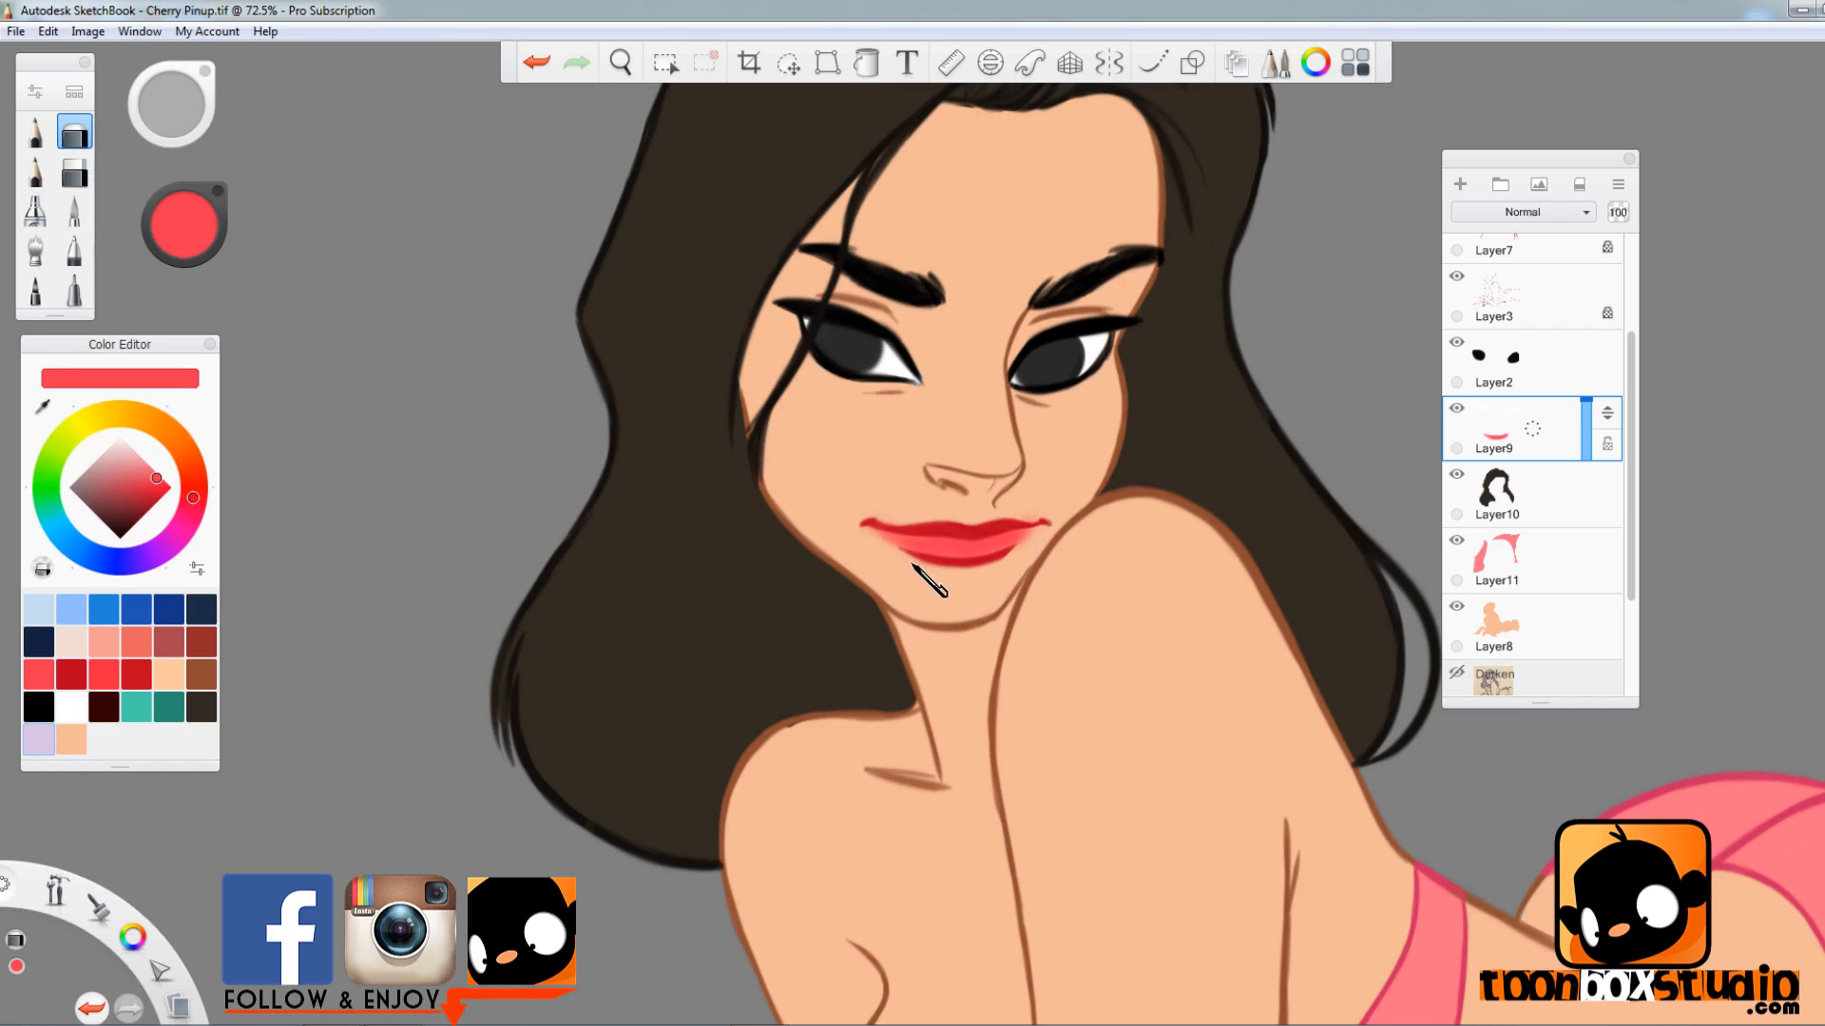
- Airbrush a brighter red onto the lips on Layer9, and add a new top layer with lavender as the drawing colour
{"action": "left_click", "coordinate": [147, 489]}
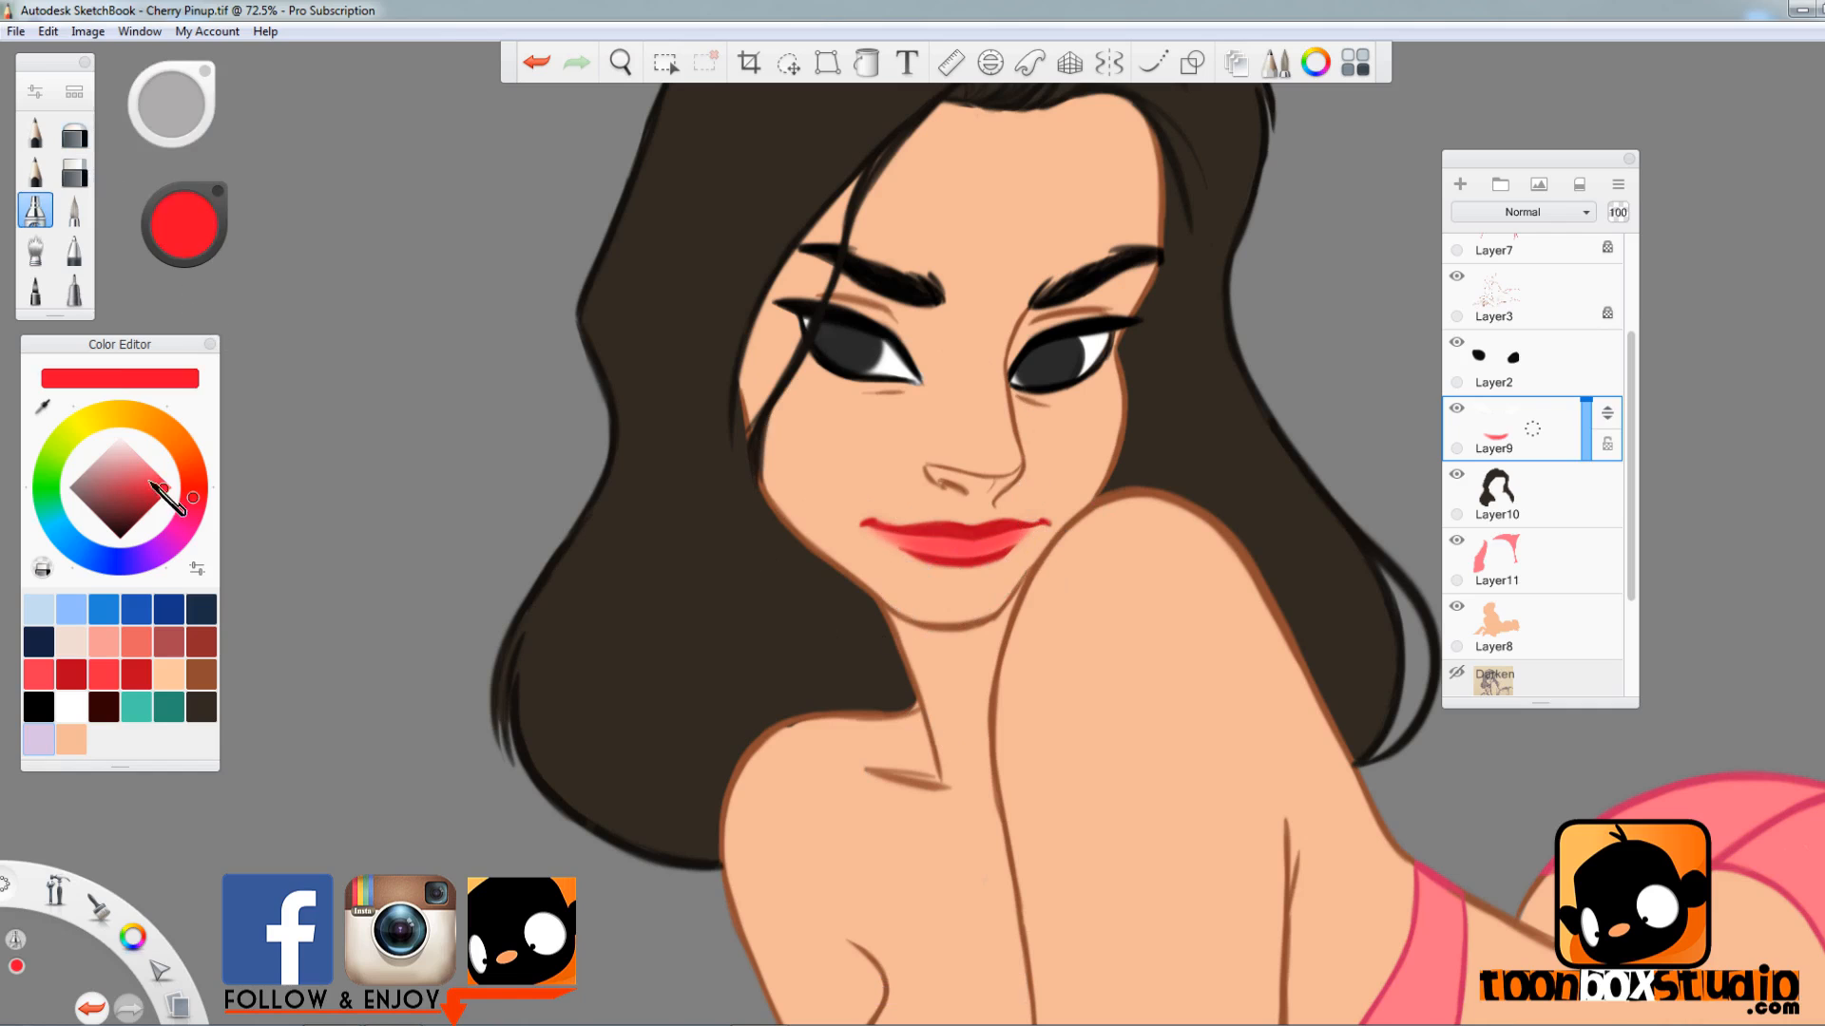
{"action": "left_click", "coordinate": [35, 132]}
{"action": "left_click", "coordinate": [1530, 333]}
{"action": "mouse_move", "coordinate": [1631, 418]}
{"action": "left_mouse_down"}
{"action": "mouse_move", "coordinate": [1629, 319]}
{"action": "mouse_move", "coordinate": [1584, 340]}
{"action": "left_mouse_up"}
{"action": "scroll", "coordinate": [875, 574], "scroll_direction": "down", "scroll_amount": 5}
{"action": "left_click", "coordinate": [1530, 266]}
{"action": "left_click", "coordinate": [1461, 184]}
{"action": "left_click", "coordinate": [39, 740]}
- Add a new layer directly above Layer5 and ink the outer hair curl behind the shoulder in black with the pencil
{"action": "left_click", "coordinate": [1530, 333]}
{"action": "left_click_drag", "start_coordinate": [1182, 580], "coordinate": [1264, 637]}
{"action": "left_click", "coordinate": [1461, 184]}
{"action": "left_click", "coordinate": [39, 707]}
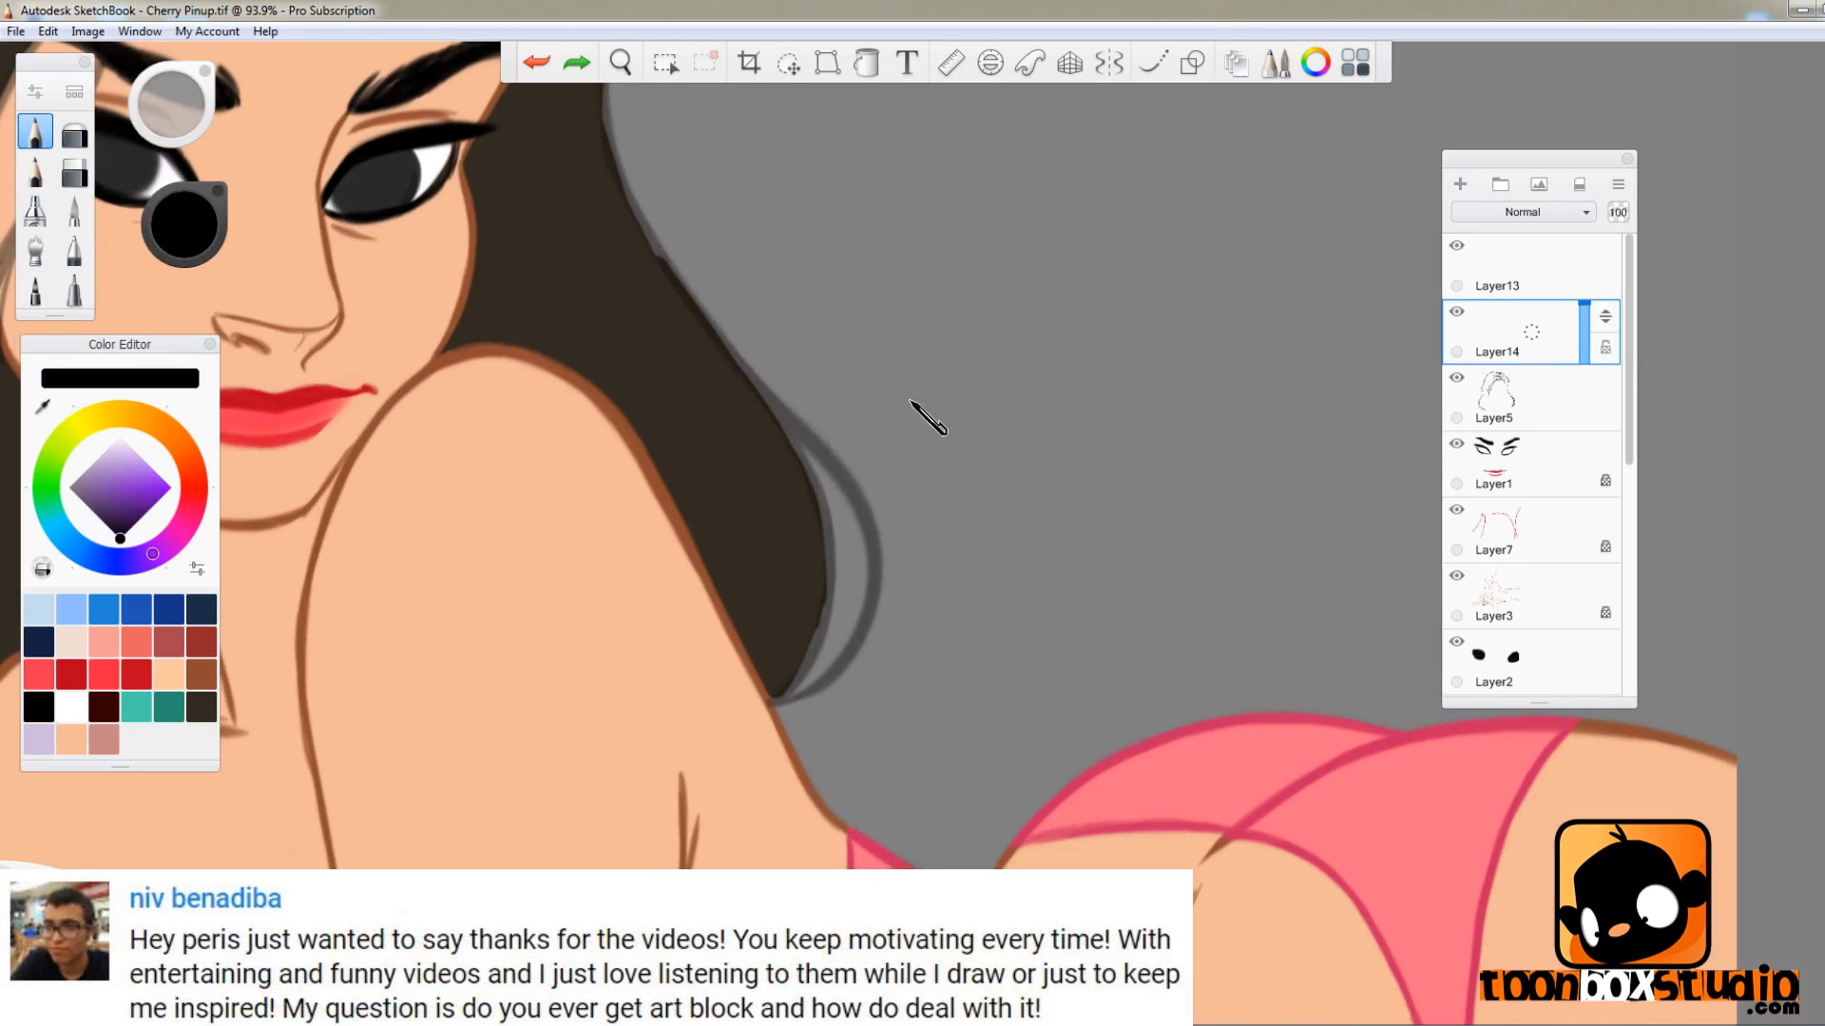
{"action": "key", "text": "ctrl+z"}
{"action": "left_click_drag", "start_coordinate": [840, 471], "coordinate": [1013, 299]}
{"action": "left_click_drag", "start_coordinate": [969, 378], "coordinate": [1039, 434]}
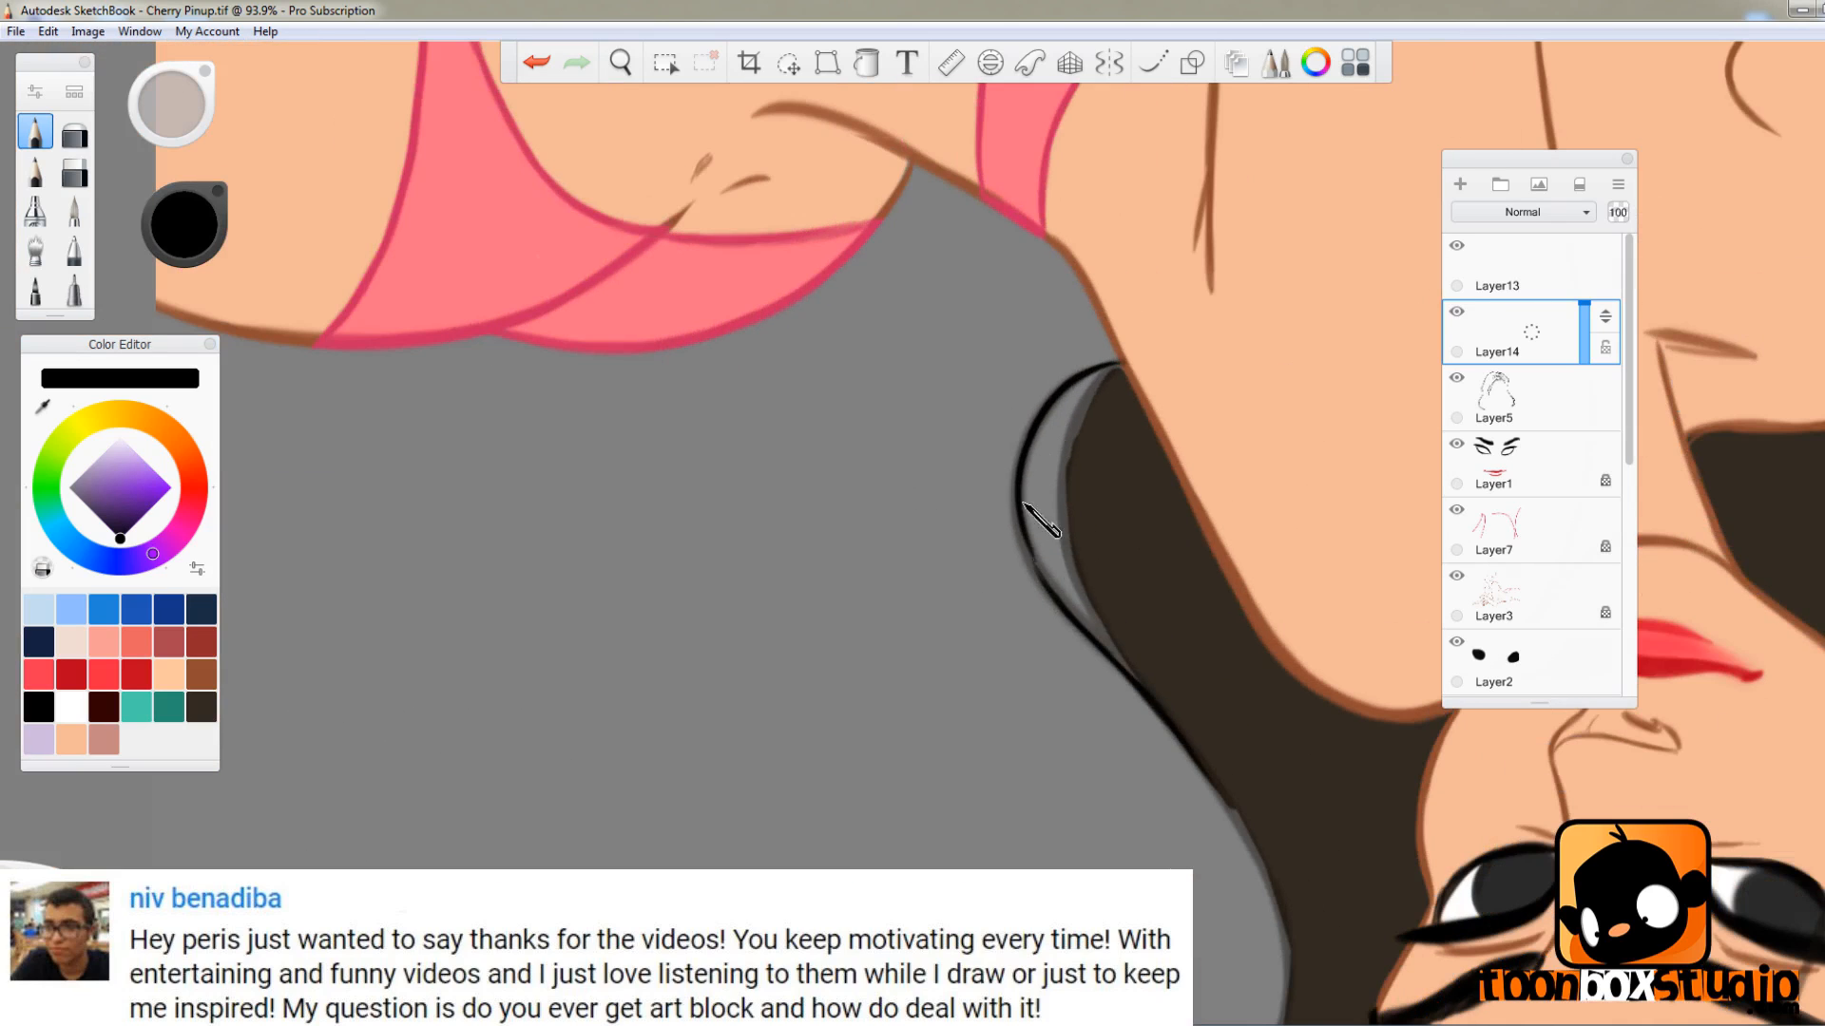
{"action": "key", "text": "e"}
{"action": "key", "text": "b"}
{"action": "key", "text": "ctrl+0"}
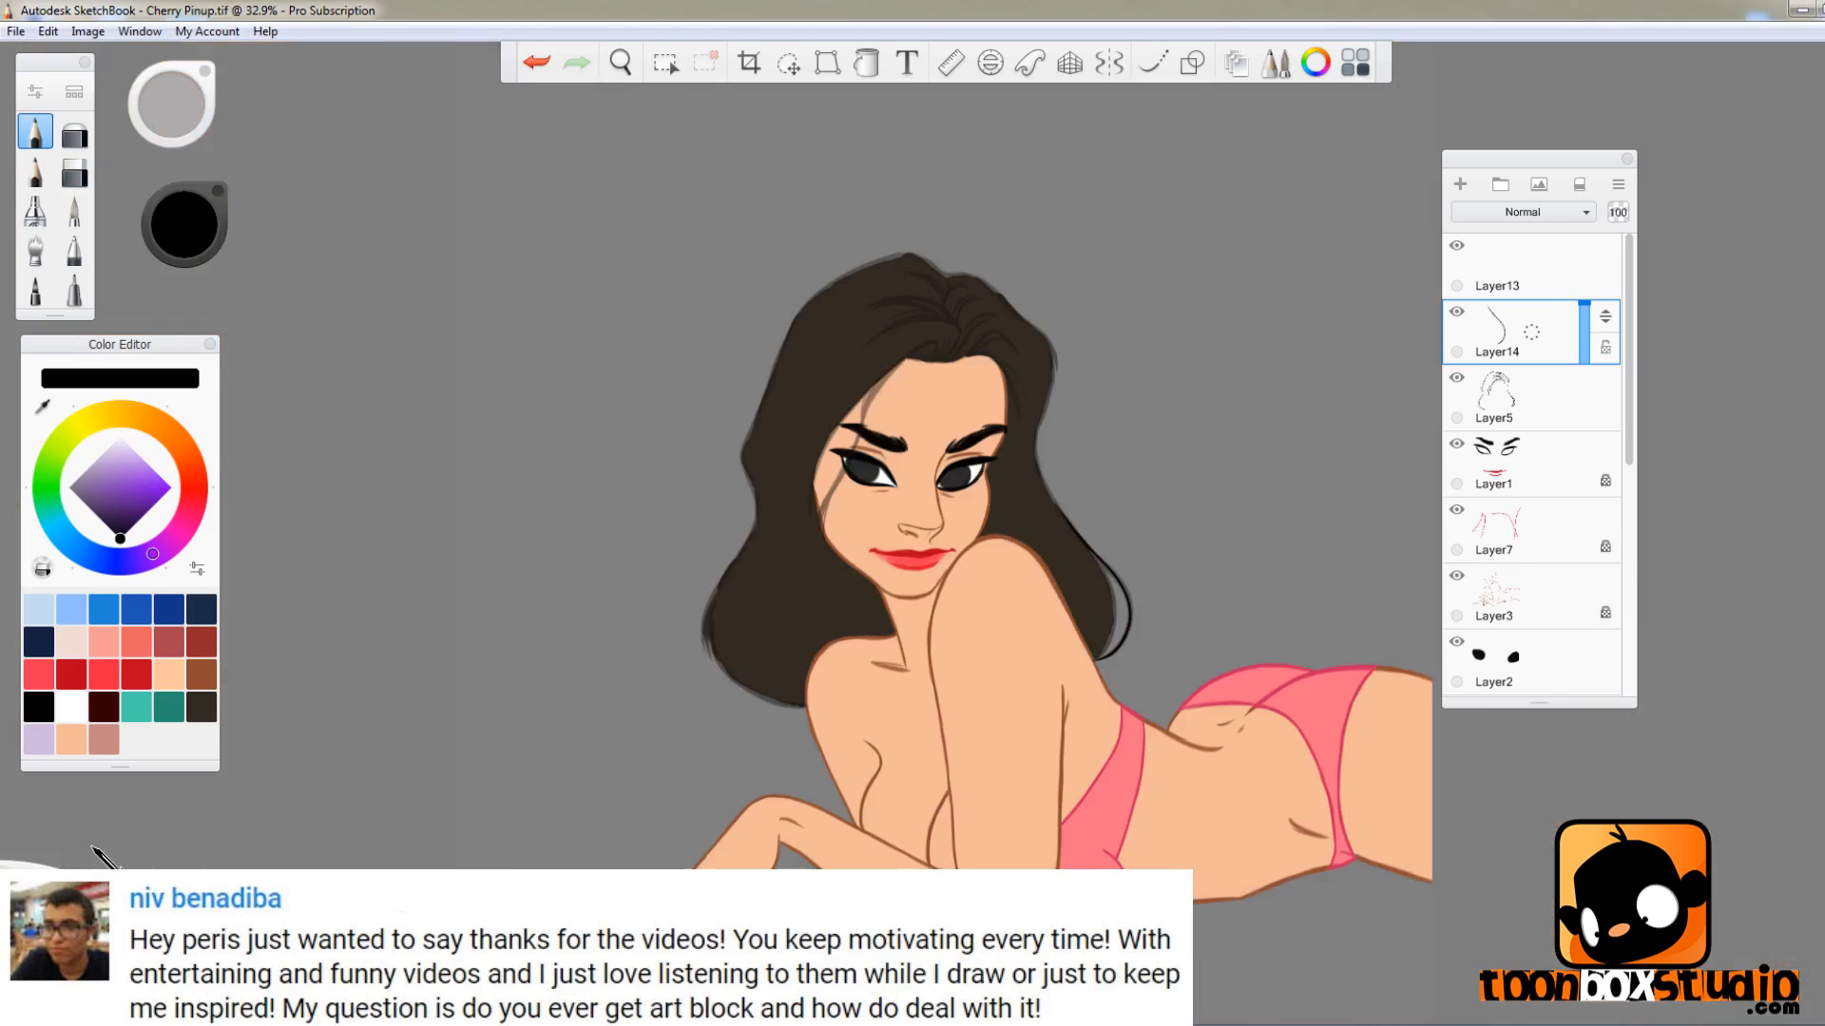
- Erase the old outline of the outer curl on Layer5 and restore that layer to full opacity
{"action": "left_click_drag", "start_coordinate": [1026, 570], "coordinate": [1080, 631]}
{"action": "key", "text": "e"}
{"action": "left_click", "coordinate": [1521, 399]}
{"action": "left_click_drag", "start_coordinate": [1585, 404], "coordinate": [1585, 369]}
- Try a second curl strand by duplicating Layer14, offsetting the copy slightly inward and trimming it, and hide the copy
{"action": "mouse_move", "coordinate": [1312, 494]}
{"action": "left_mouse_down"}
{"action": "mouse_move", "coordinate": [1161, 570]}
{"action": "mouse_move", "coordinate": [1057, 421]}
{"action": "left_mouse_up"}
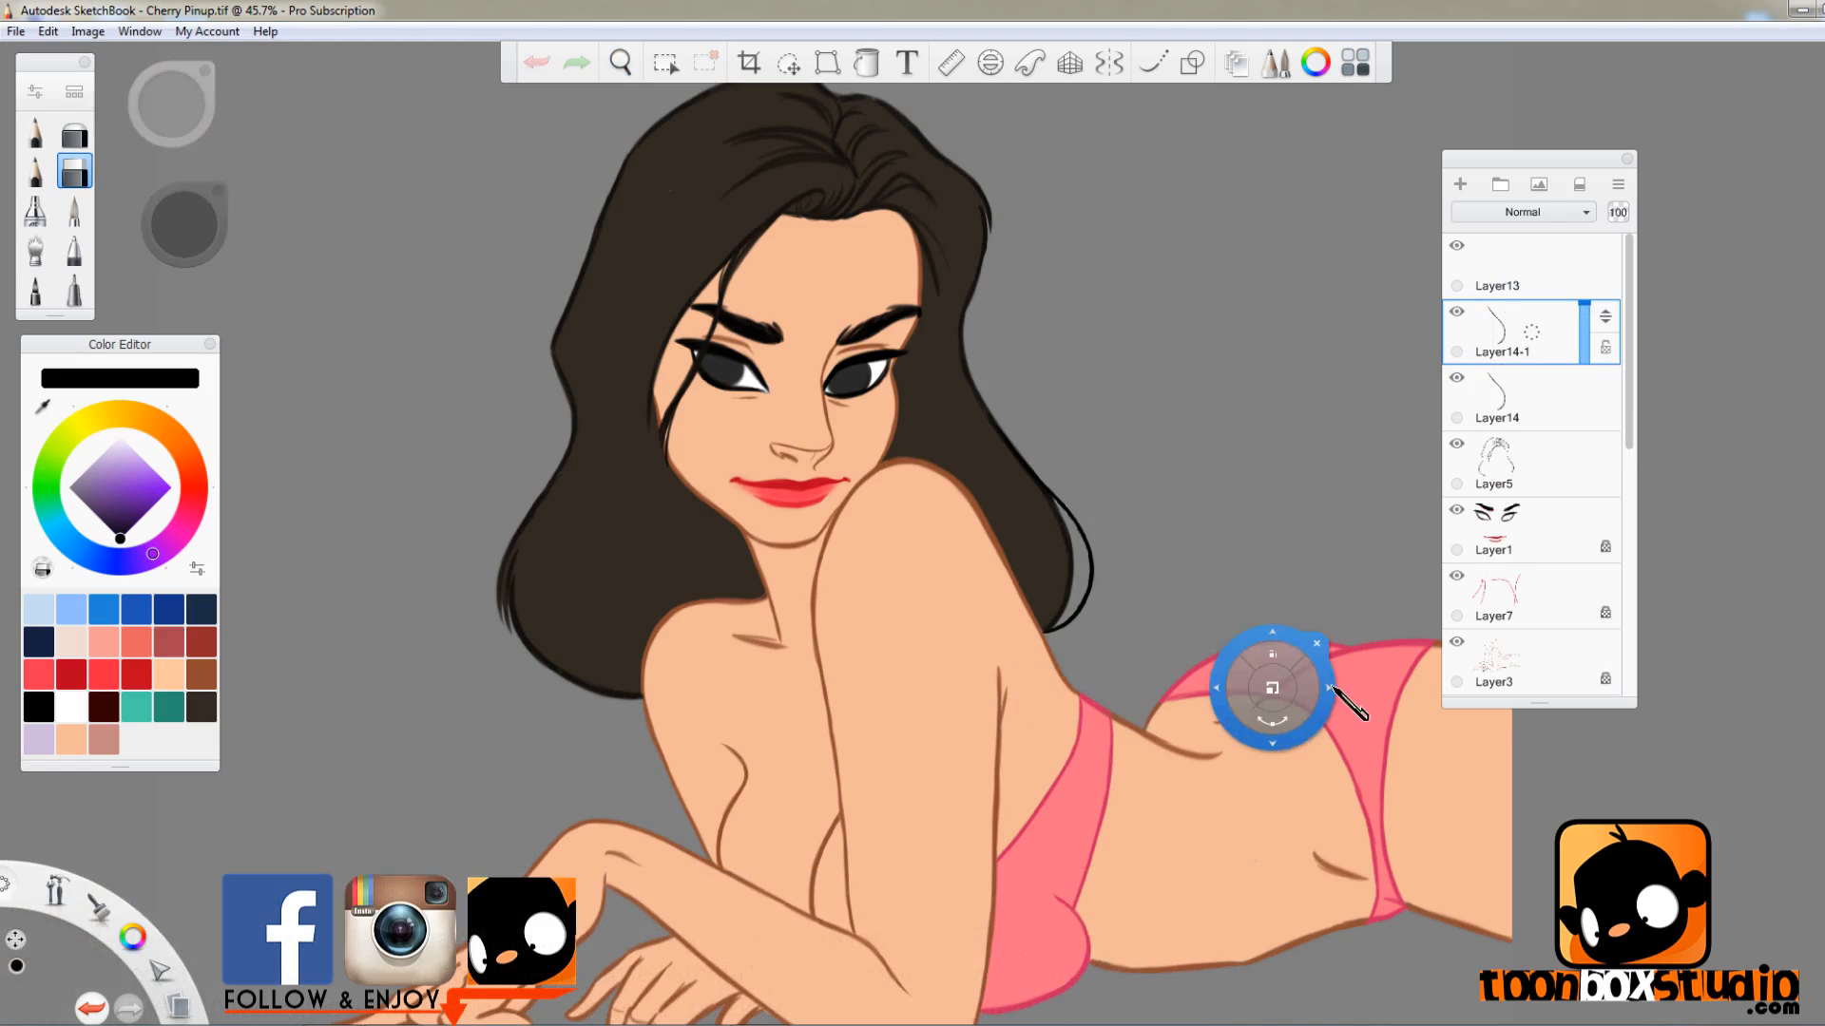
{"action": "left_click", "coordinate": [1226, 720]}
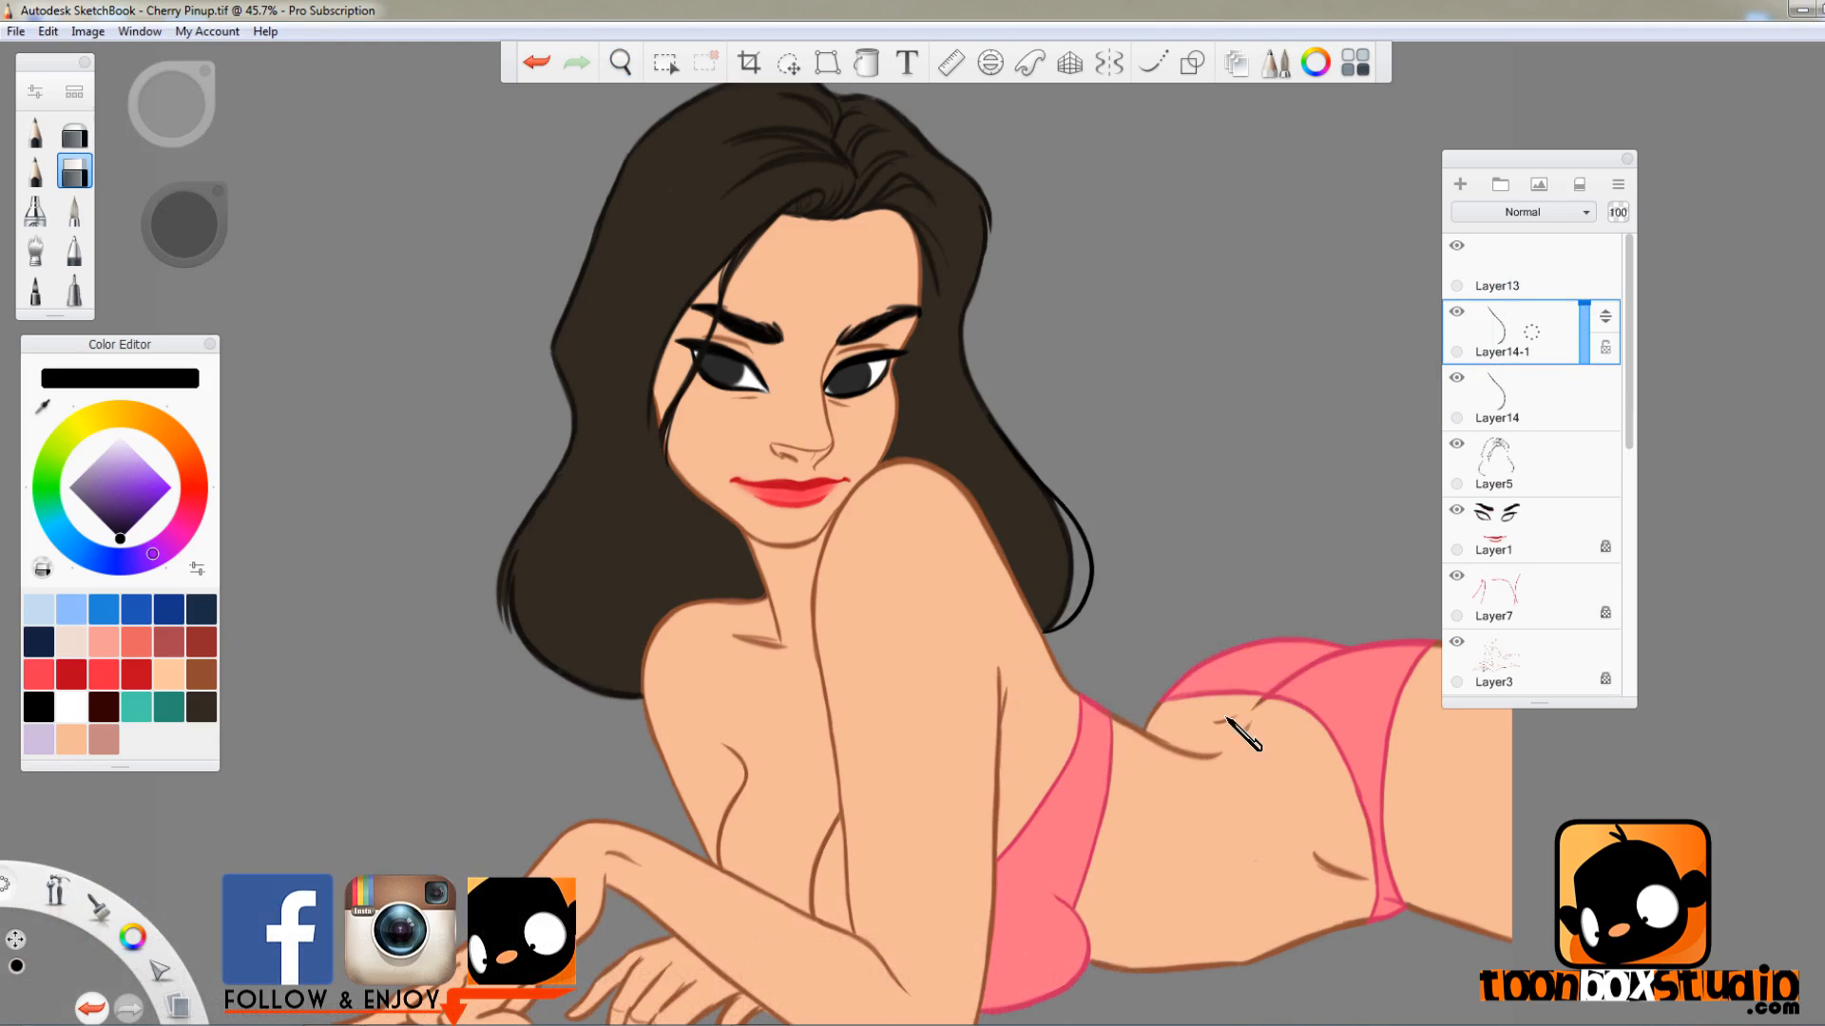
{"action": "left_click_drag", "start_coordinate": [1226, 720], "coordinate": [1216, 759]}
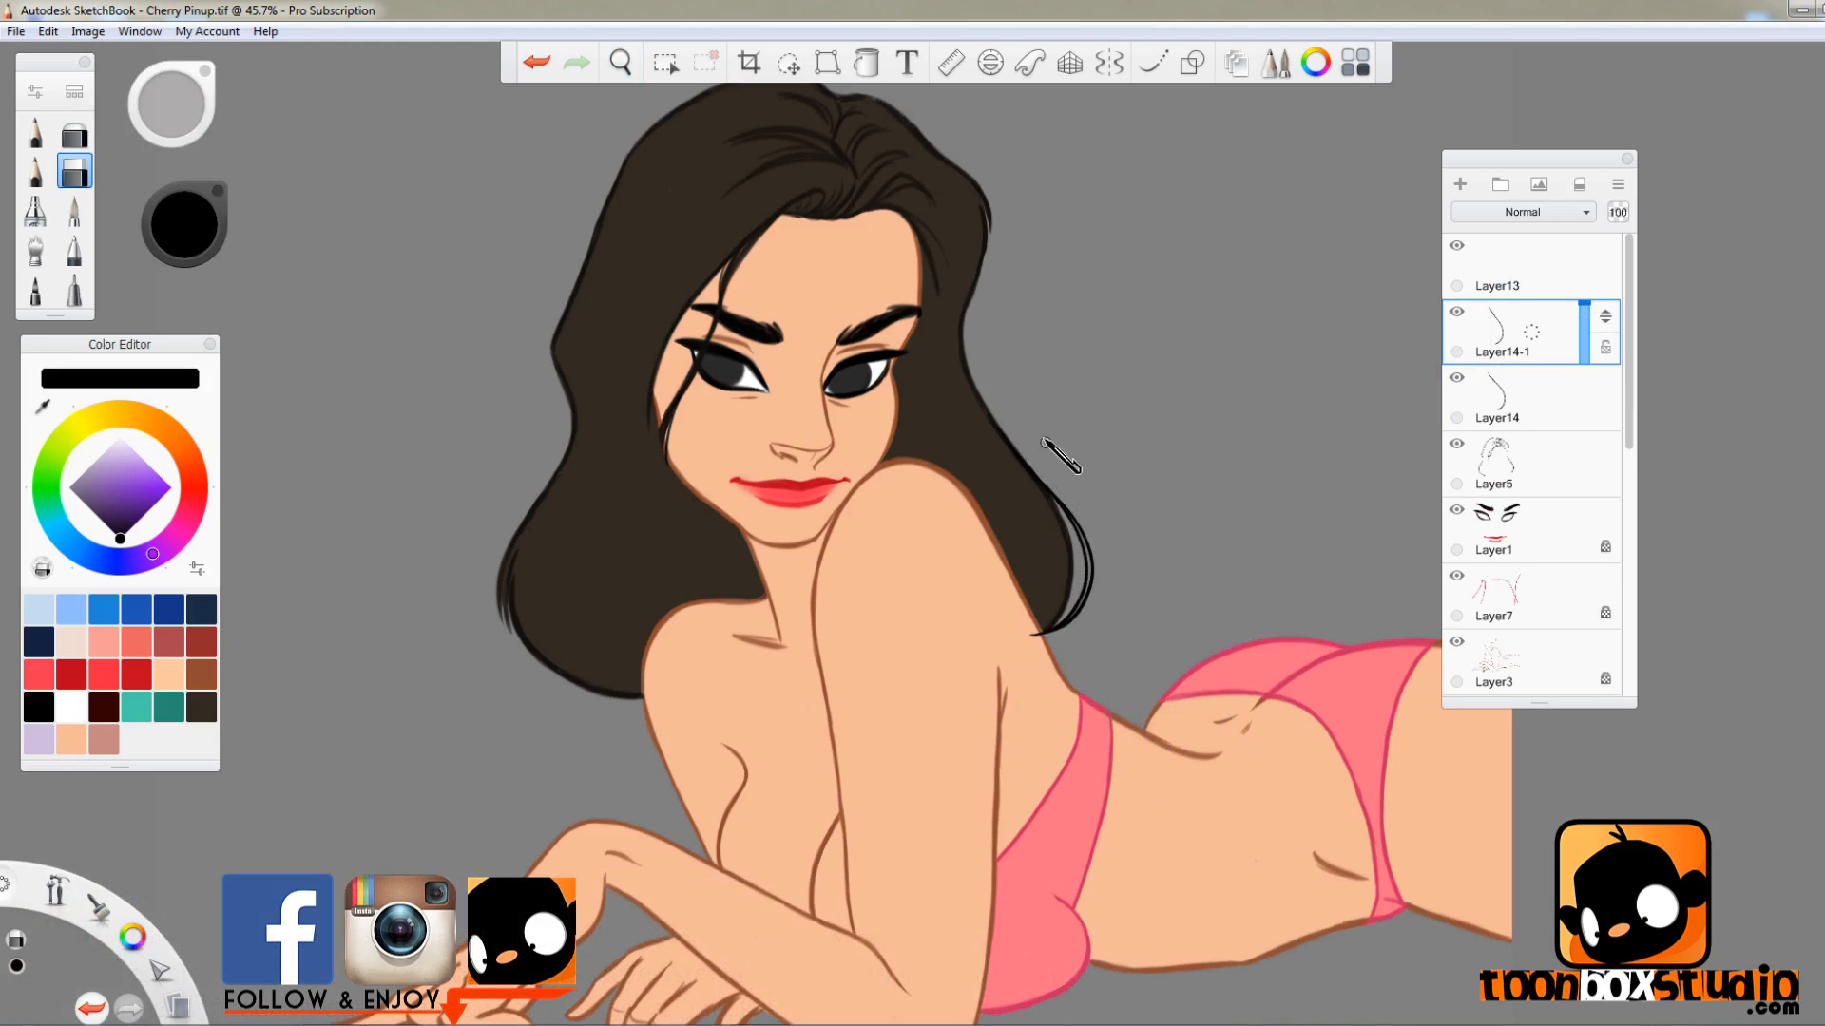
{"action": "key", "text": "space"}
{"action": "mouse_move", "coordinate": [1059, 675]}
{"action": "left_mouse_down"}
{"action": "mouse_move", "coordinate": [1021, 606]}
{"action": "mouse_move", "coordinate": [1014, 623]}
{"action": "left_mouse_up"}
{"action": "key", "text": "space"}
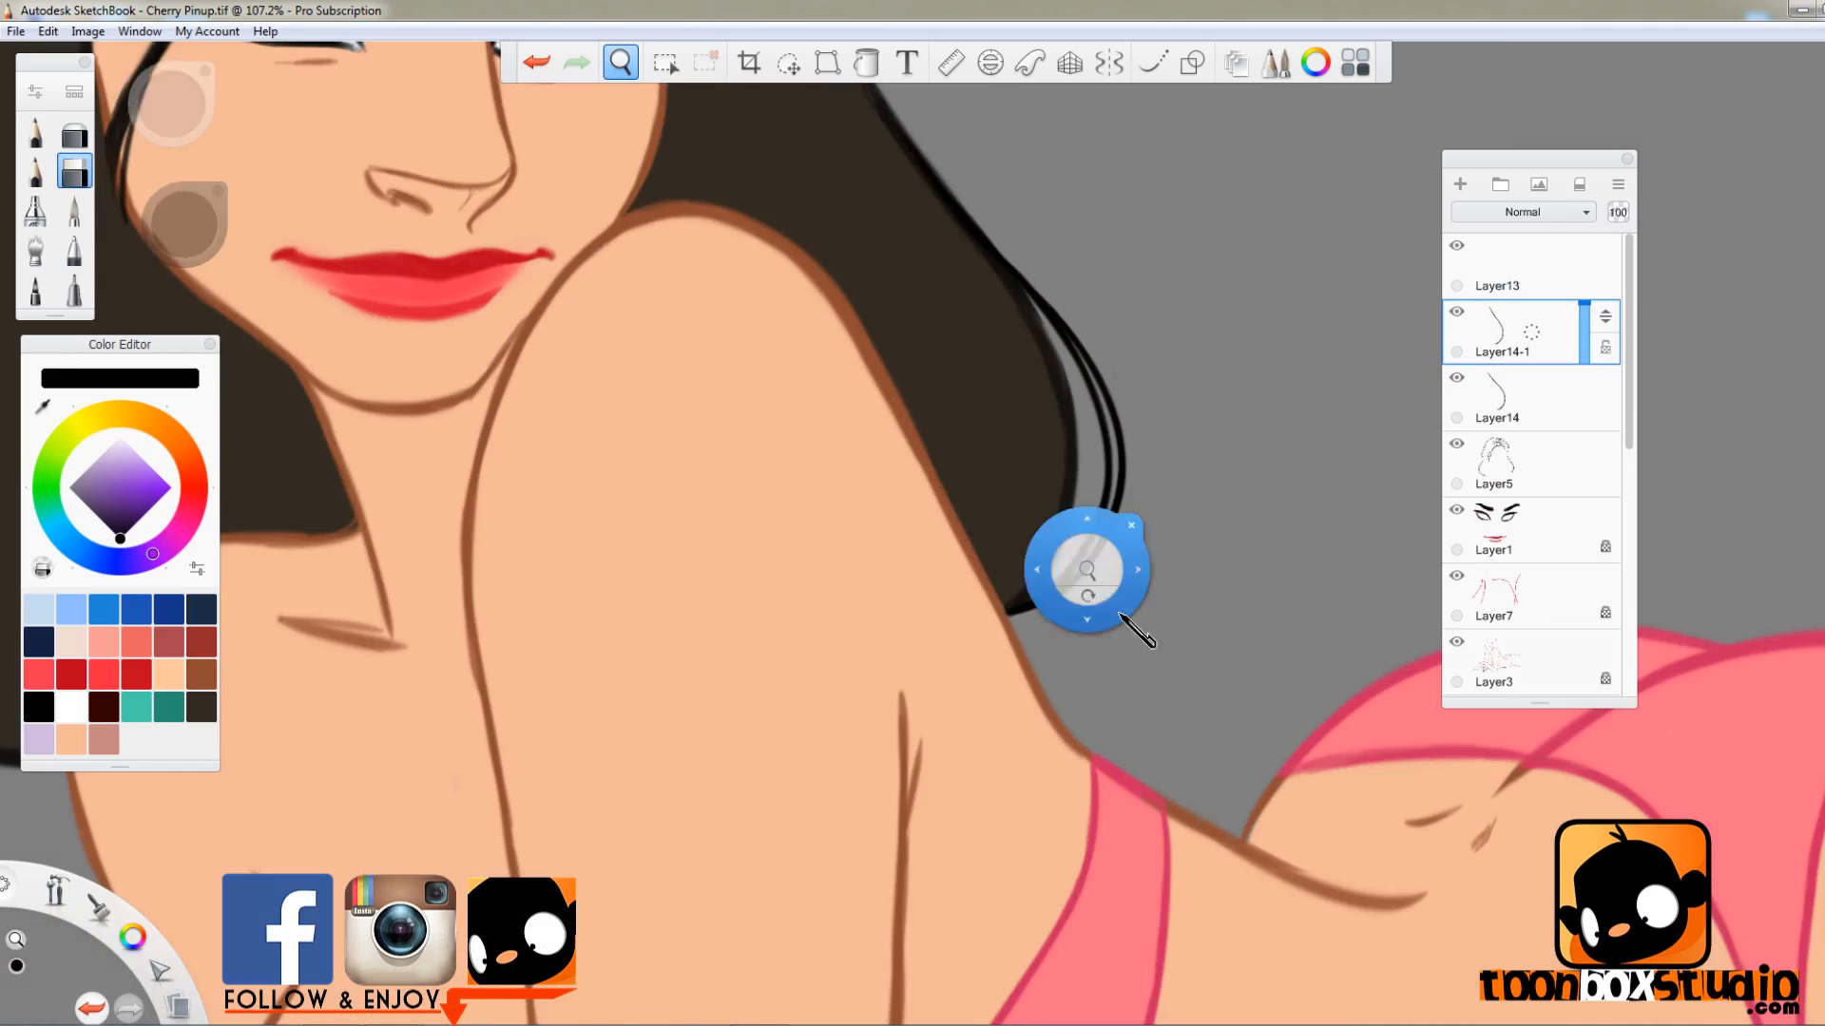
{"action": "left_click_drag", "start_coordinate": [1131, 619], "coordinate": [1178, 735]}
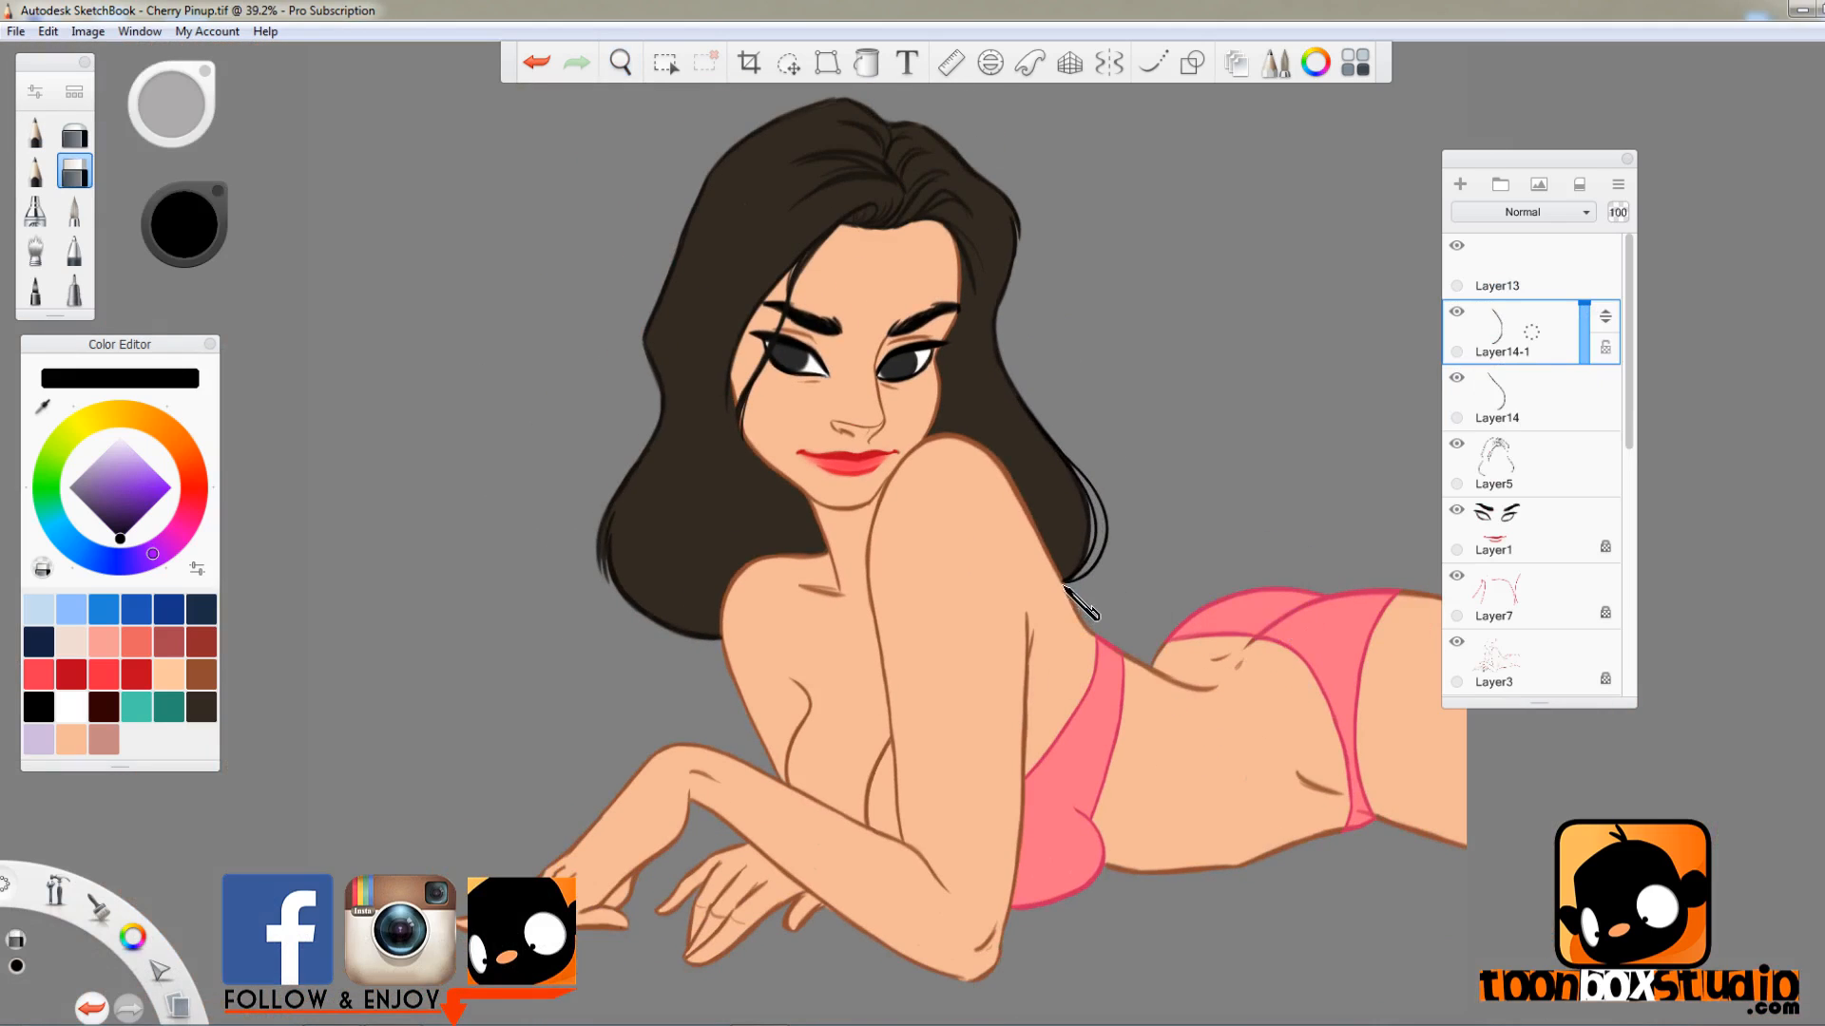
{"action": "key", "text": "space"}
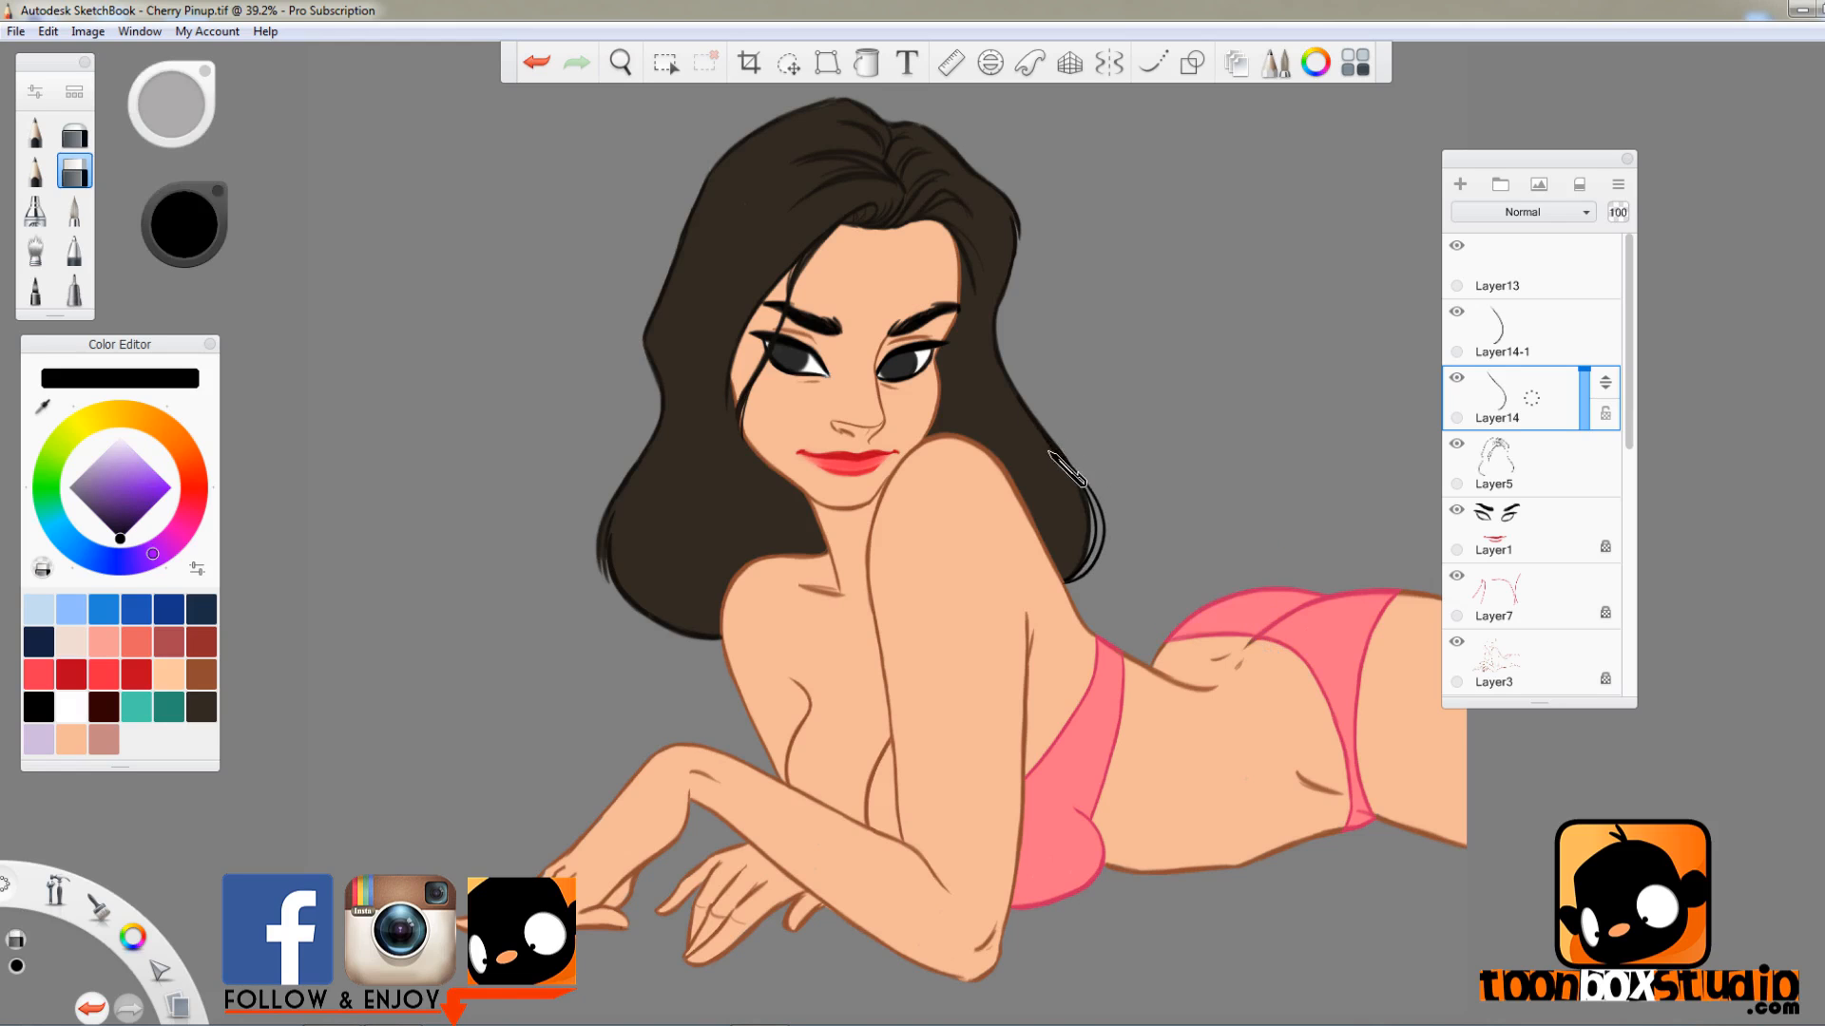
{"action": "left_click", "coordinate": [1457, 312]}
- Thicken the curl's line on Layer14 and ink the inner hair edge beside it with the black pencil
{"action": "key", "text": "space"}
{"action": "left_click", "coordinate": [35, 132]}
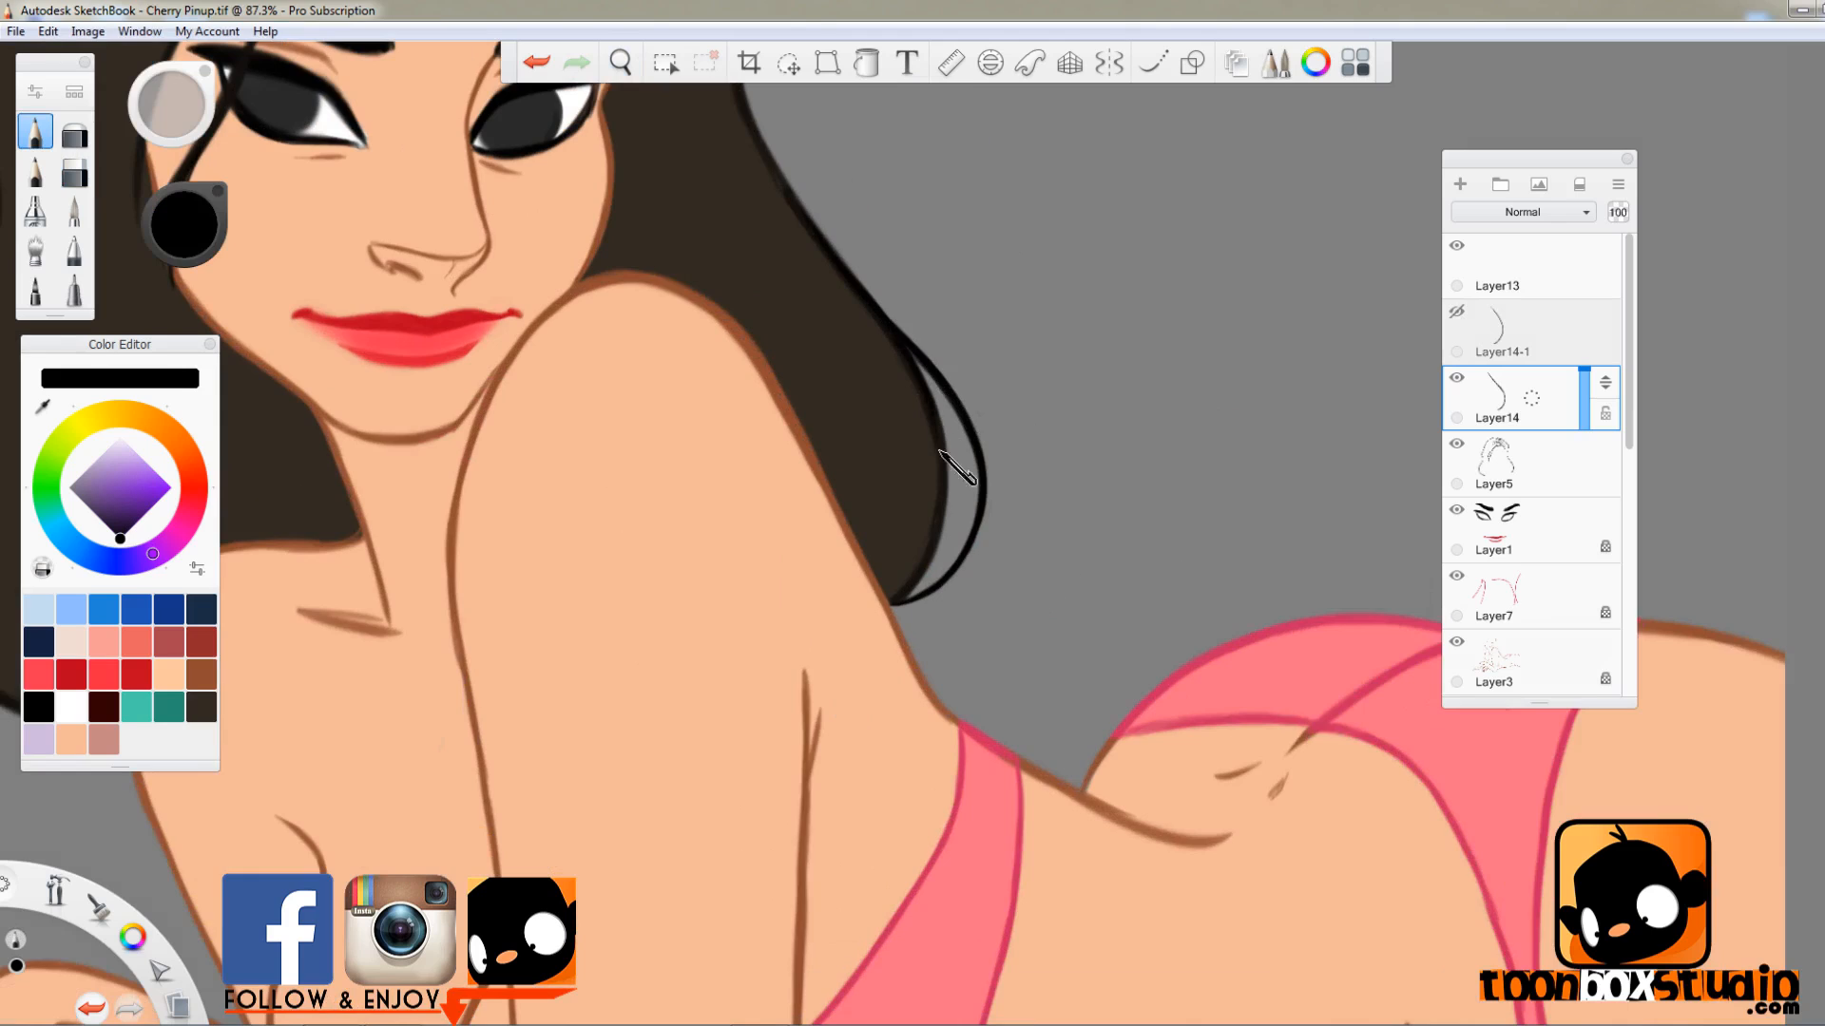
{"action": "key", "text": "ctrl+0"}
{"action": "key", "text": "space"}
{"action": "left_click_drag", "start_coordinate": [1129, 618], "coordinate": [1107, 494]}
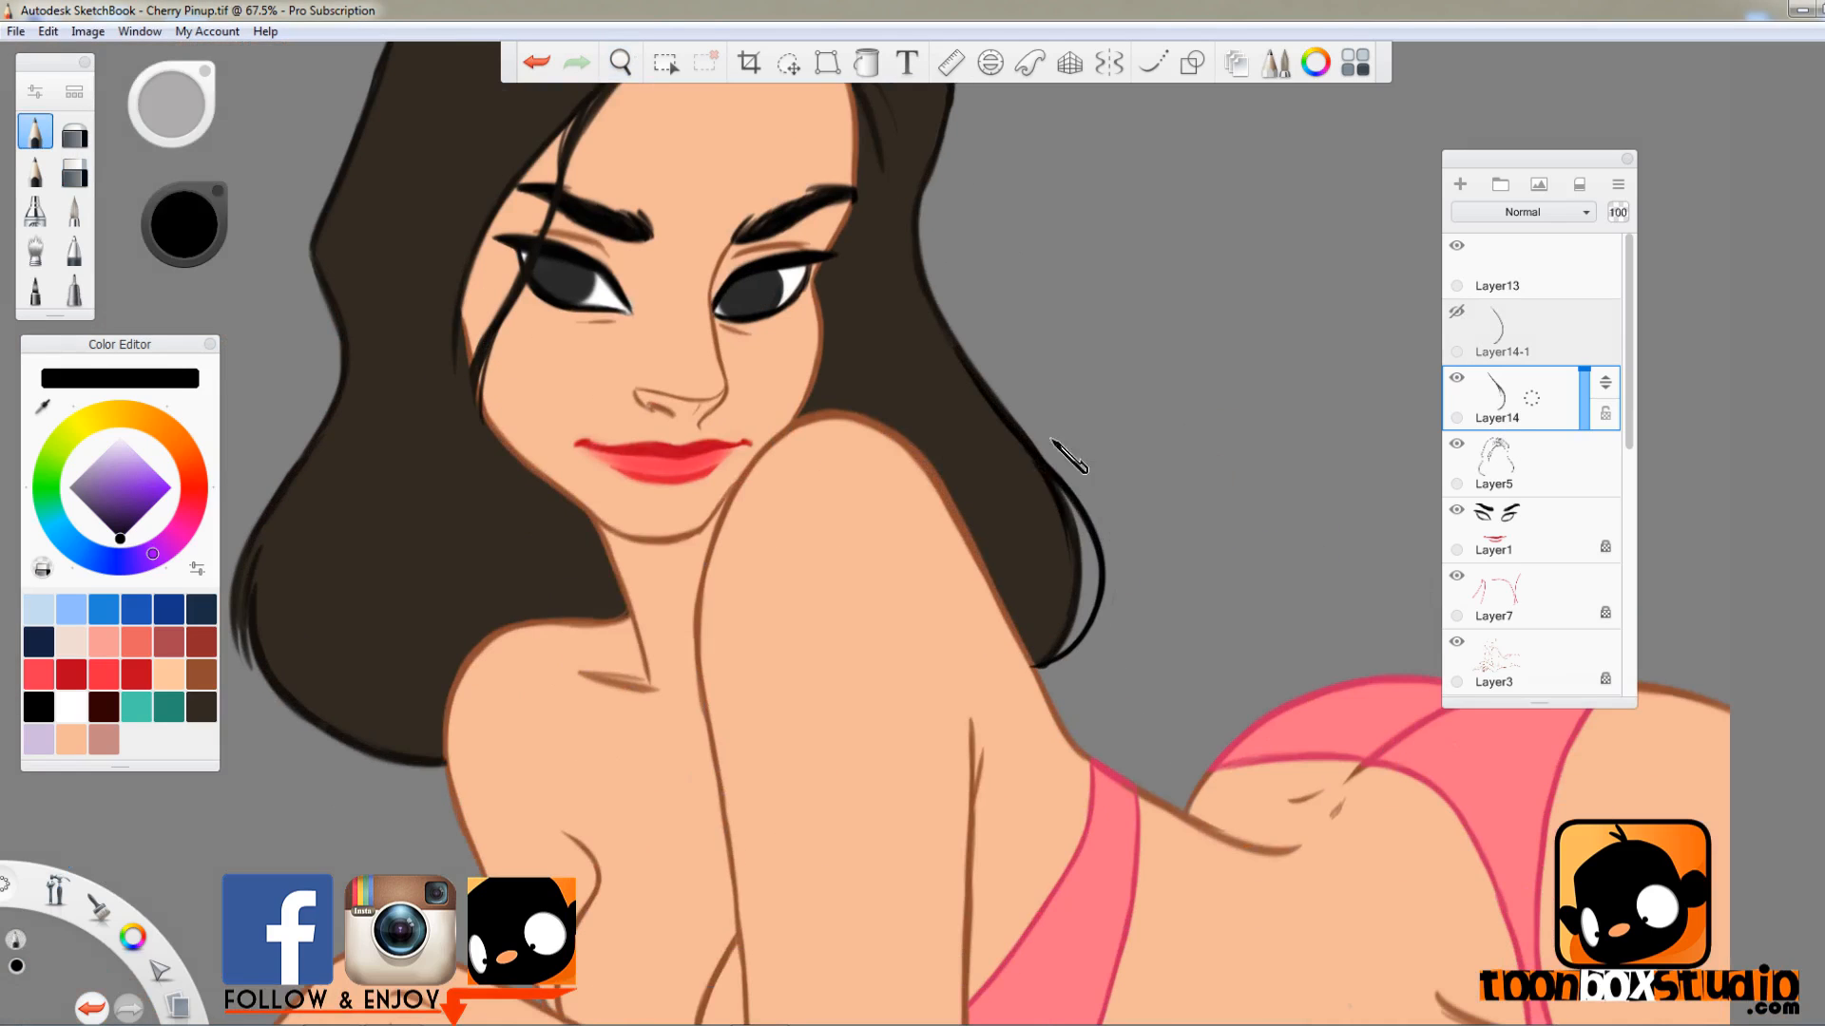
- Clean up the curl strokes with the eraser and merge Layer14 down into Layer5
{"action": "key", "text": "e"}
{"action": "key", "text": "ctrl+e"}
{"action": "key", "text": "space"}
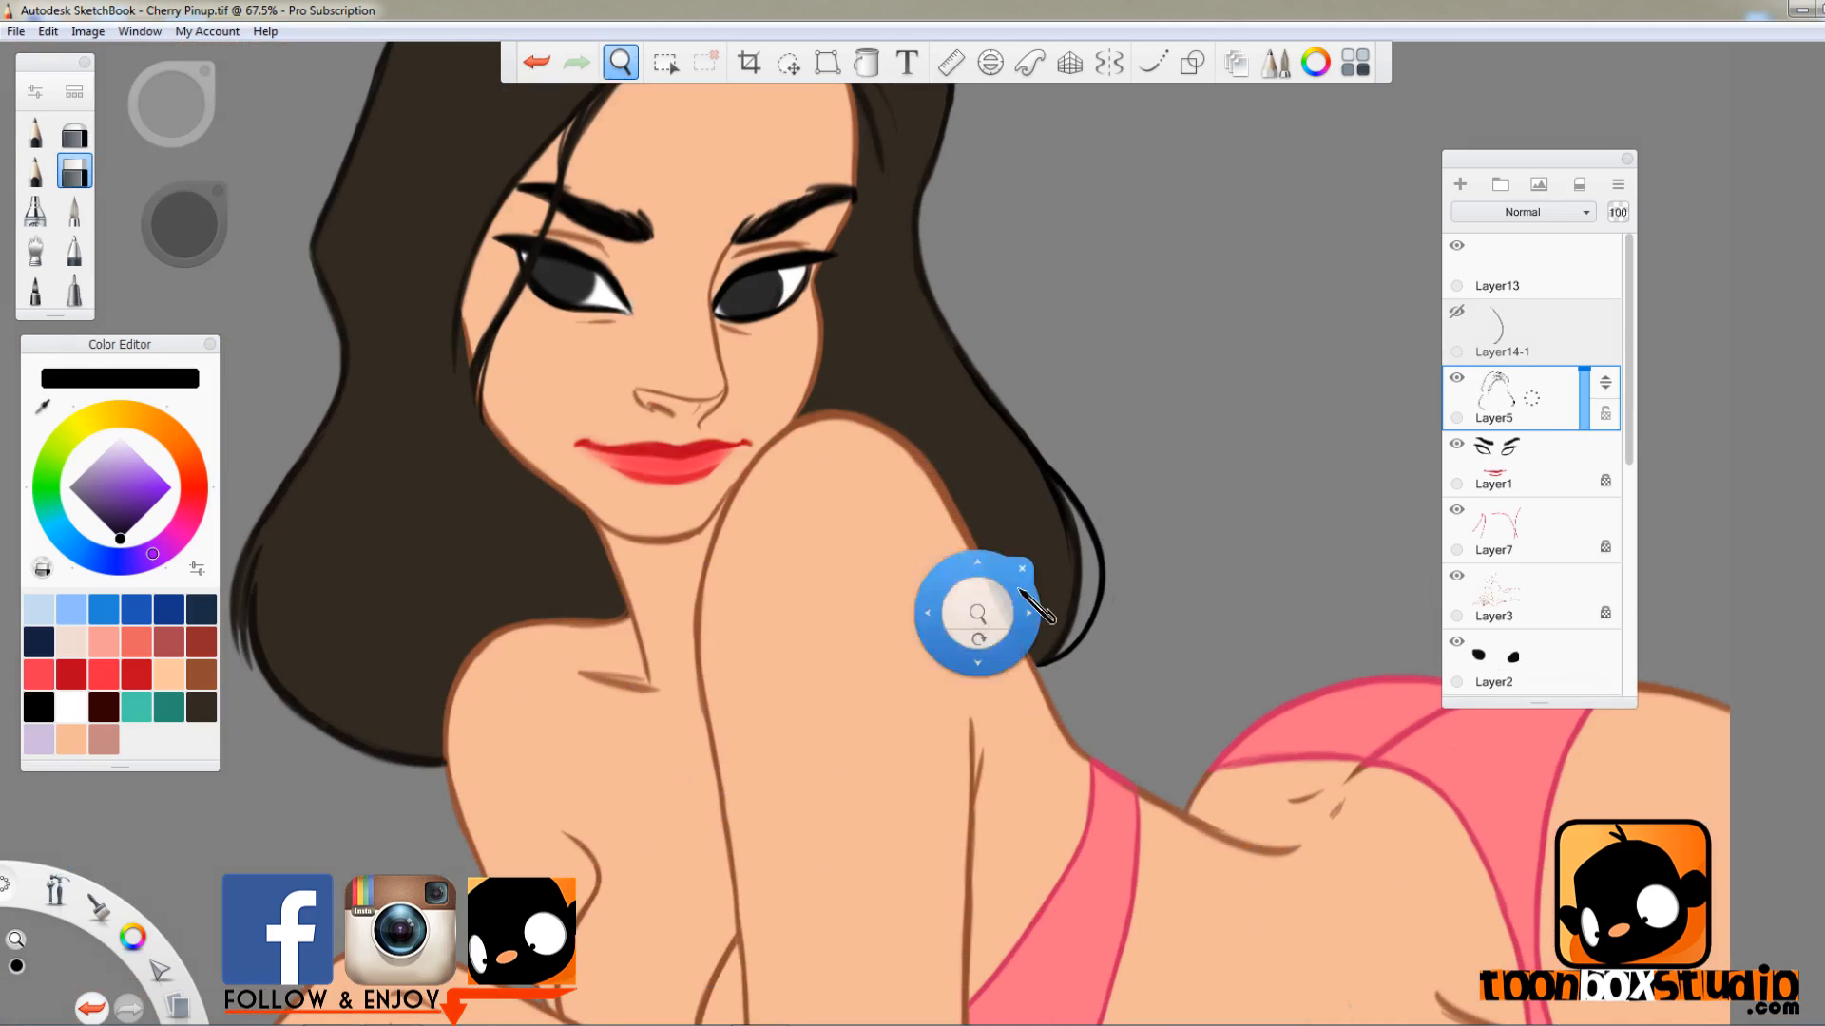
{"action": "key", "text": "ctrl+0"}
{"action": "left_click", "coordinate": [577, 63]}
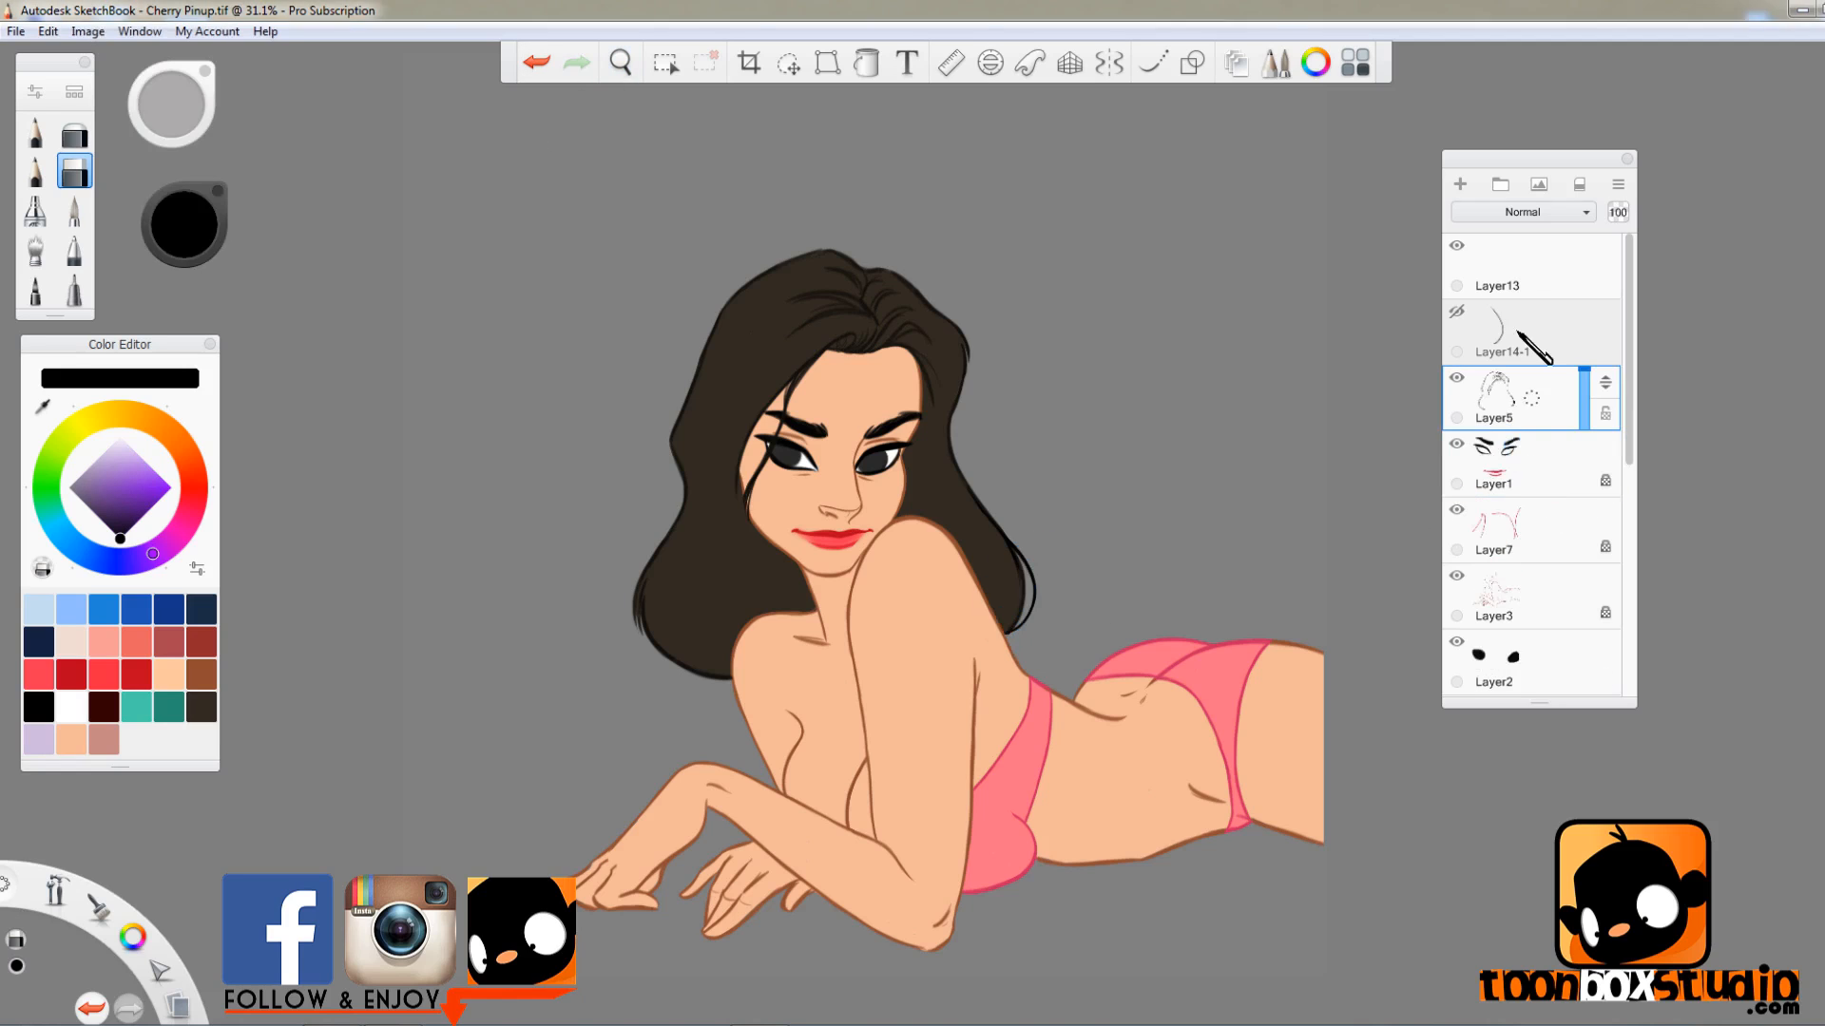
- Delete the hidden duplicate Layer14-1 and switch back to the pencil on Layer5
{"action": "scroll", "coordinate": [1029, 625], "scroll_direction": "up", "scroll_amount": 3}
{"action": "key", "text": "e"}
{"action": "key", "text": "e"}
{"action": "key", "text": "e"}
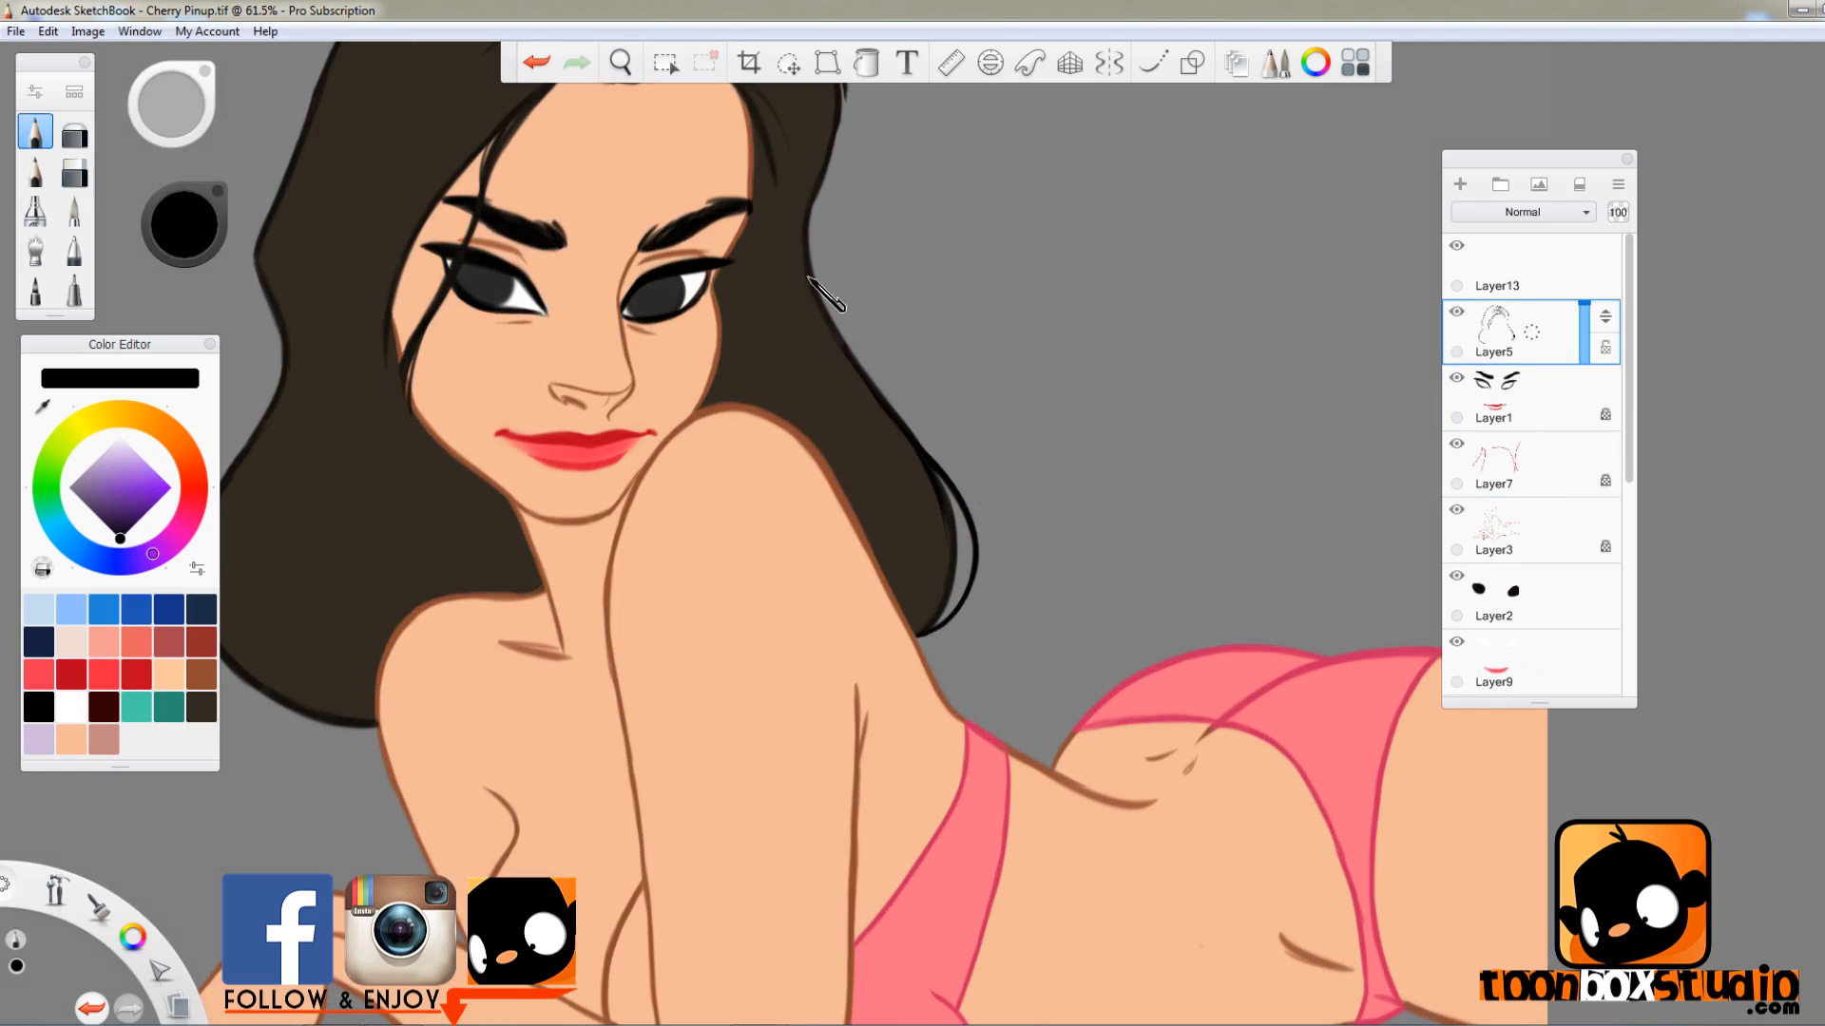
- Sample the very dark brown of the hair outline and recolour the new curl line on Layer5 with it
{"action": "left_click", "coordinate": [274, 293], "text": "alt"}
{"action": "key", "text": "space"}
{"action": "mouse_move", "coordinate": [923, 444]}
{"action": "left_mouse_down"}
{"action": "mouse_move", "coordinate": [918, 634]}
{"action": "mouse_move", "coordinate": [856, 665]}
{"action": "left_mouse_up"}
- Darken the flat hair colour on Layer10 with Hue/Saturation, setting the lightness to -15
{"action": "scroll", "coordinate": [1559, 570], "scroll_direction": "down", "scroll_amount": 3}
{"action": "left_click", "coordinate": [1585, 591]}
{"action": "key", "text": "ctrl+u"}
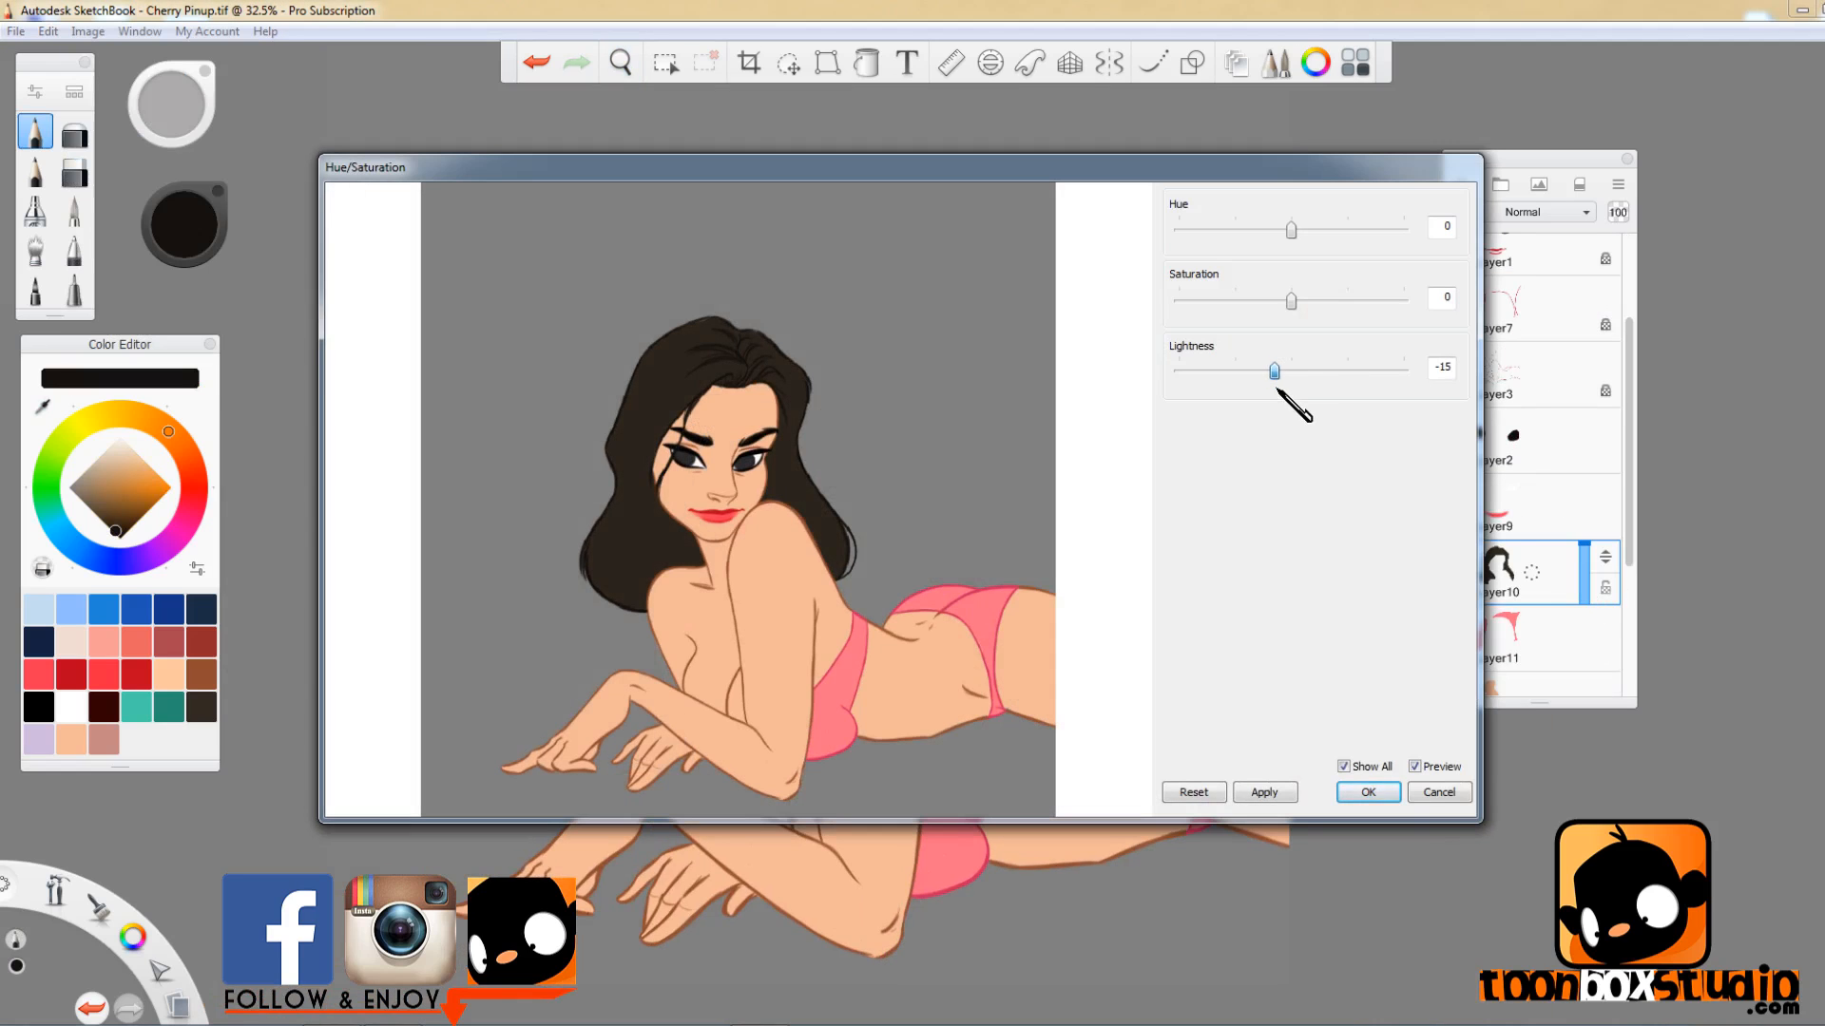
{"action": "left_click", "coordinate": [1368, 791]}
- Touch up the crown of the hair on Layer10, and choose a darker brush colour for the hair lines on Layer5
{"action": "scroll", "coordinate": [766, 476], "scroll_direction": "up", "scroll_amount": 5}
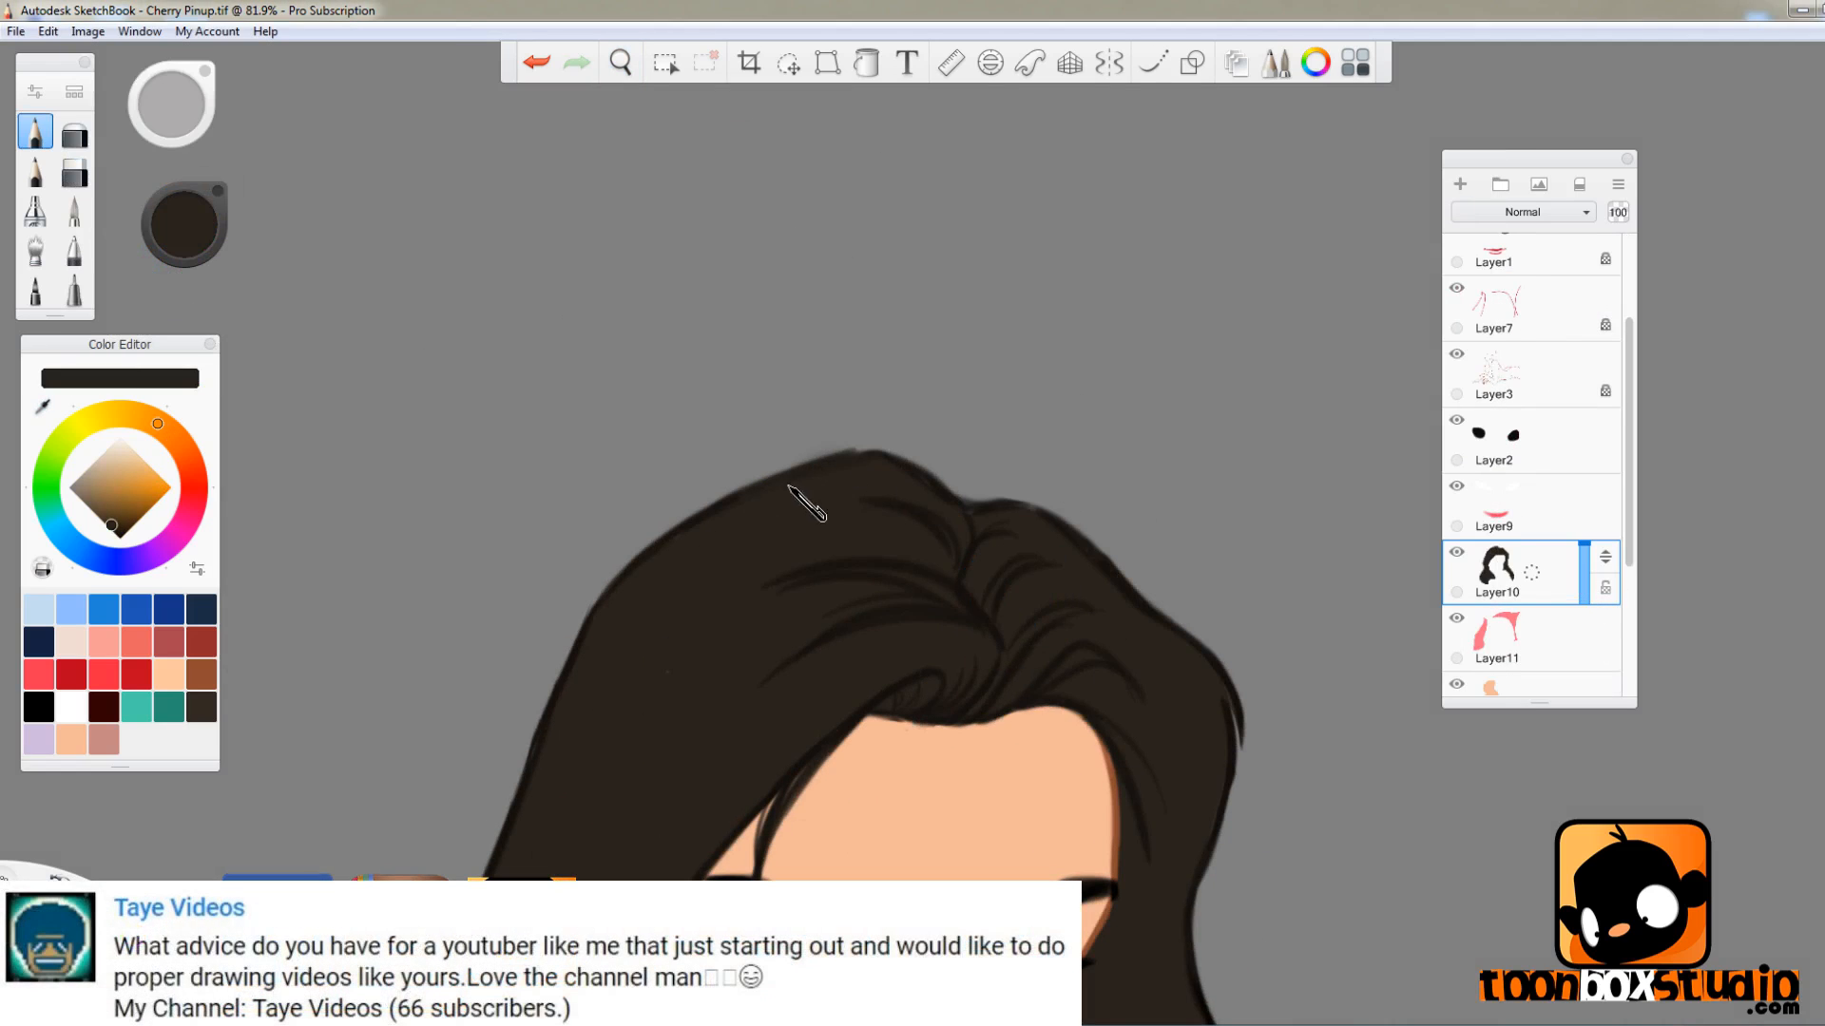
{"action": "left_click_drag", "start_coordinate": [1629, 333], "coordinate": [1631, 244]}
{"action": "left_click", "coordinate": [1554, 334]}
{"action": "left_click_drag", "start_coordinate": [186, 230], "coordinate": [190, 308]}
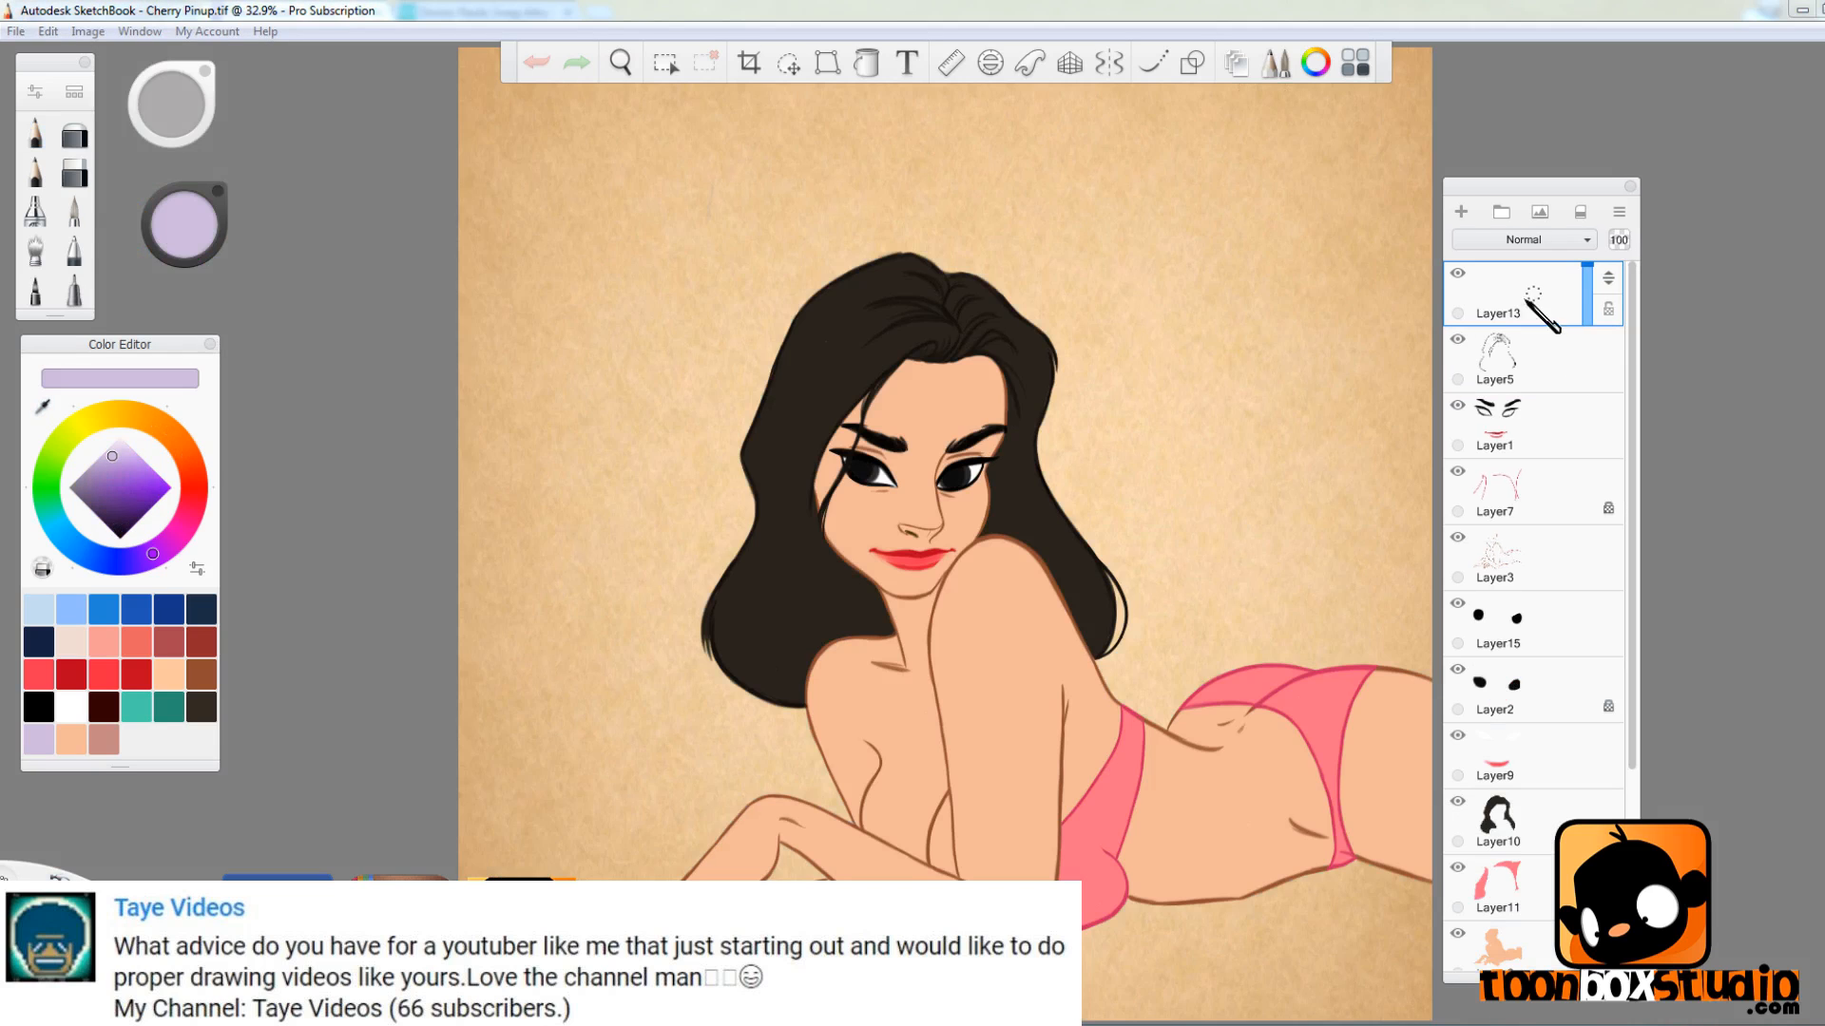
- Set Layer13 to Multiply at 48% opacity and paint lavender shadows on the upper face and neck
{"action": "left_click_drag", "start_coordinate": [1589, 299], "coordinate": [1536, 282]}
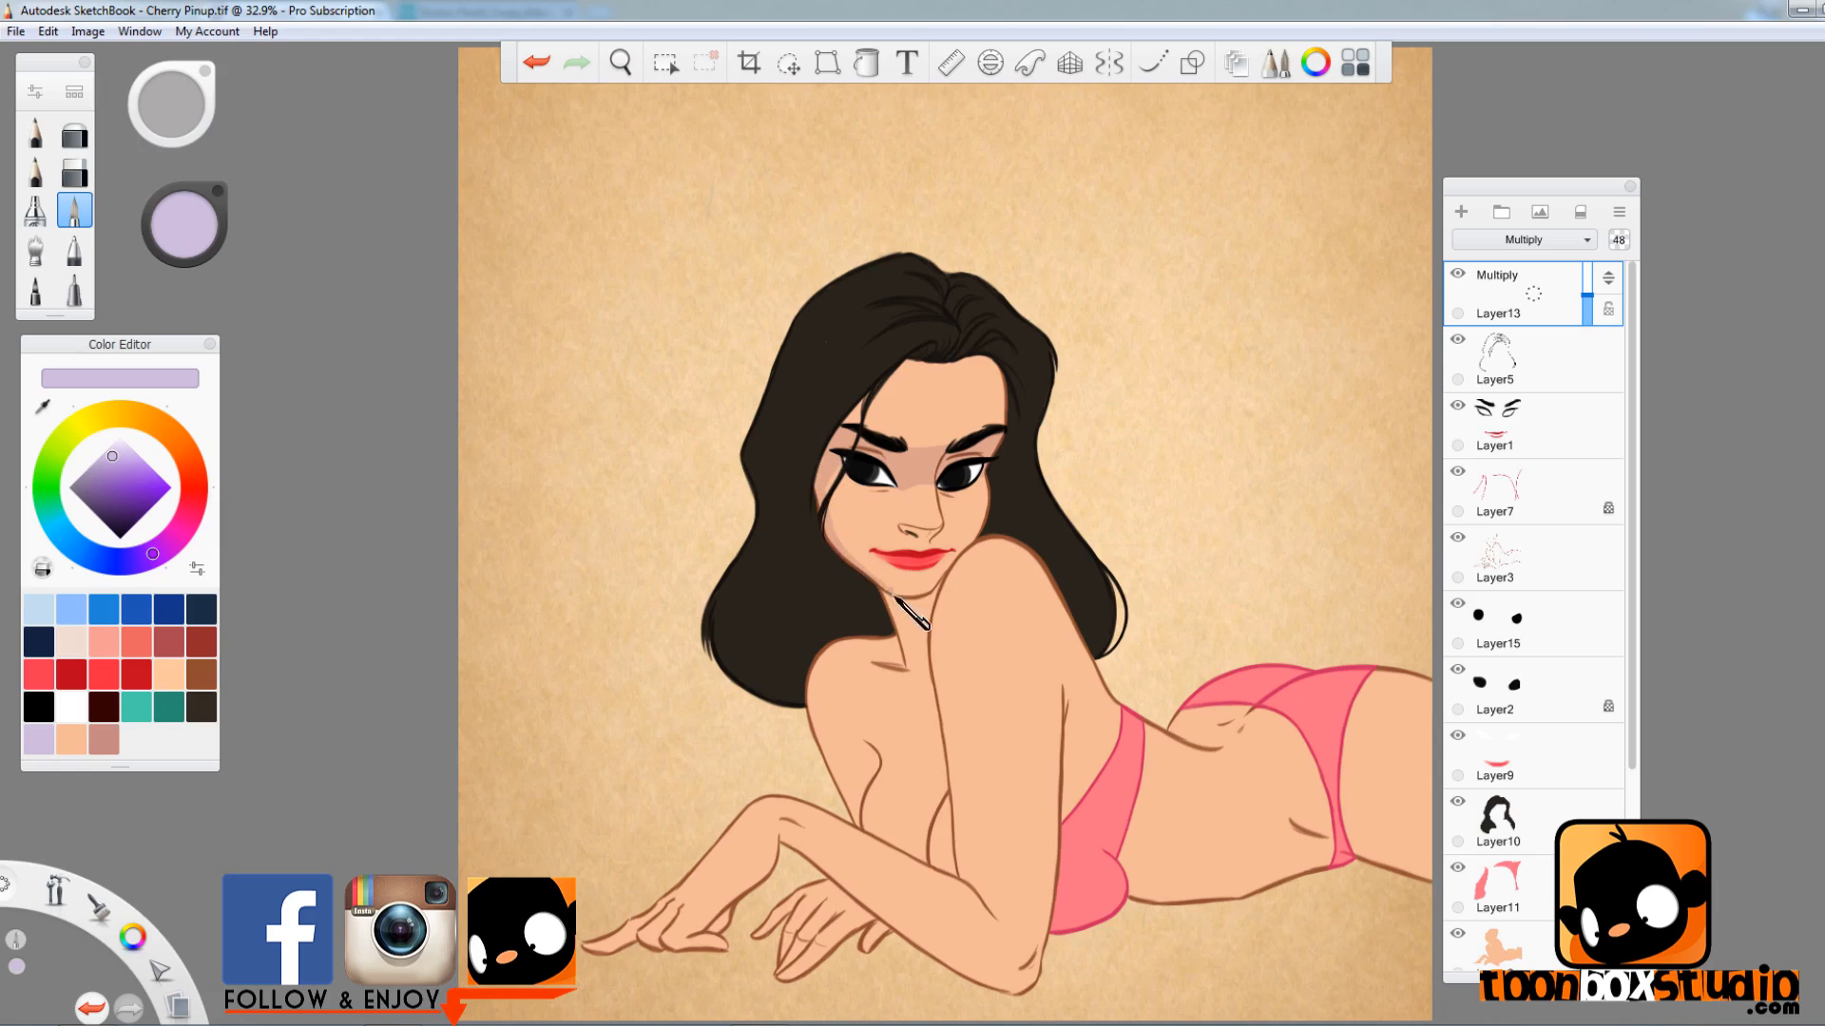
{"action": "key", "text": "e"}
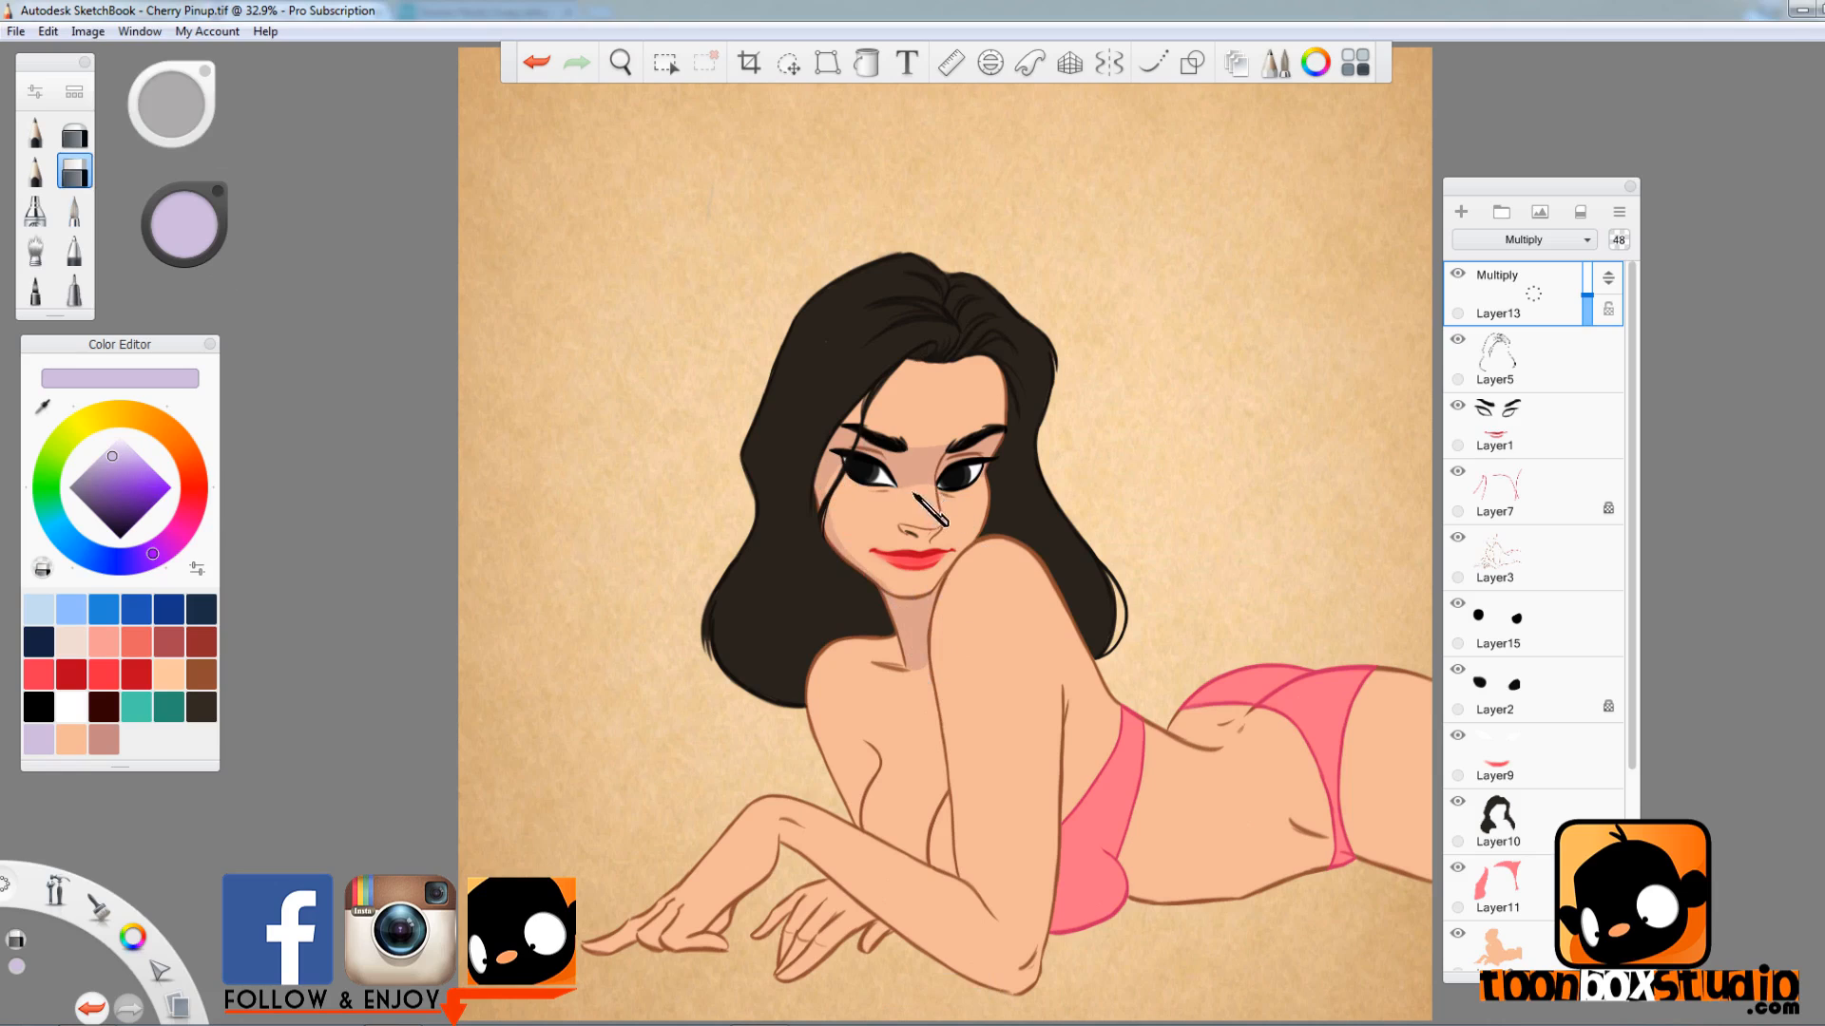
{"action": "key", "text": "e"}
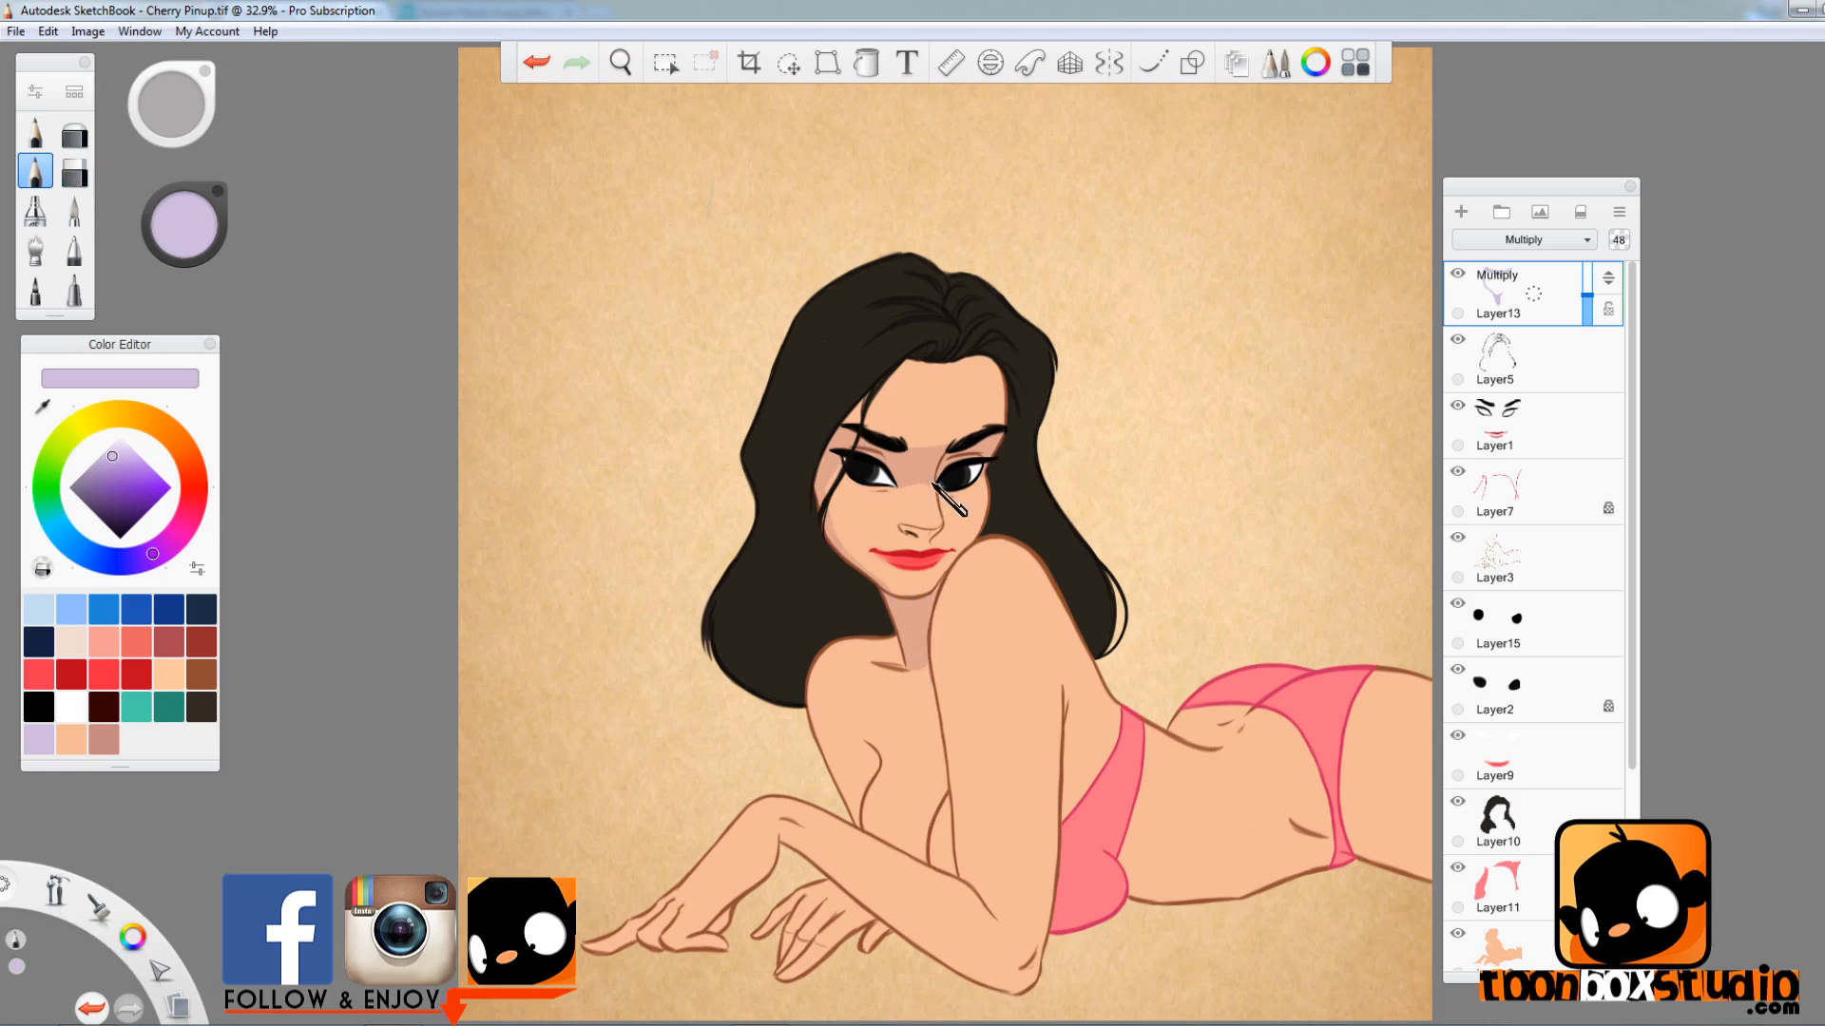
- Add lavender shadows around the eyes, nose and cheek, refining their edges with the eraser
{"action": "key", "text": "e"}
{"action": "key", "text": "e"}
{"action": "key", "text": "e"}
{"action": "key", "text": "e"}
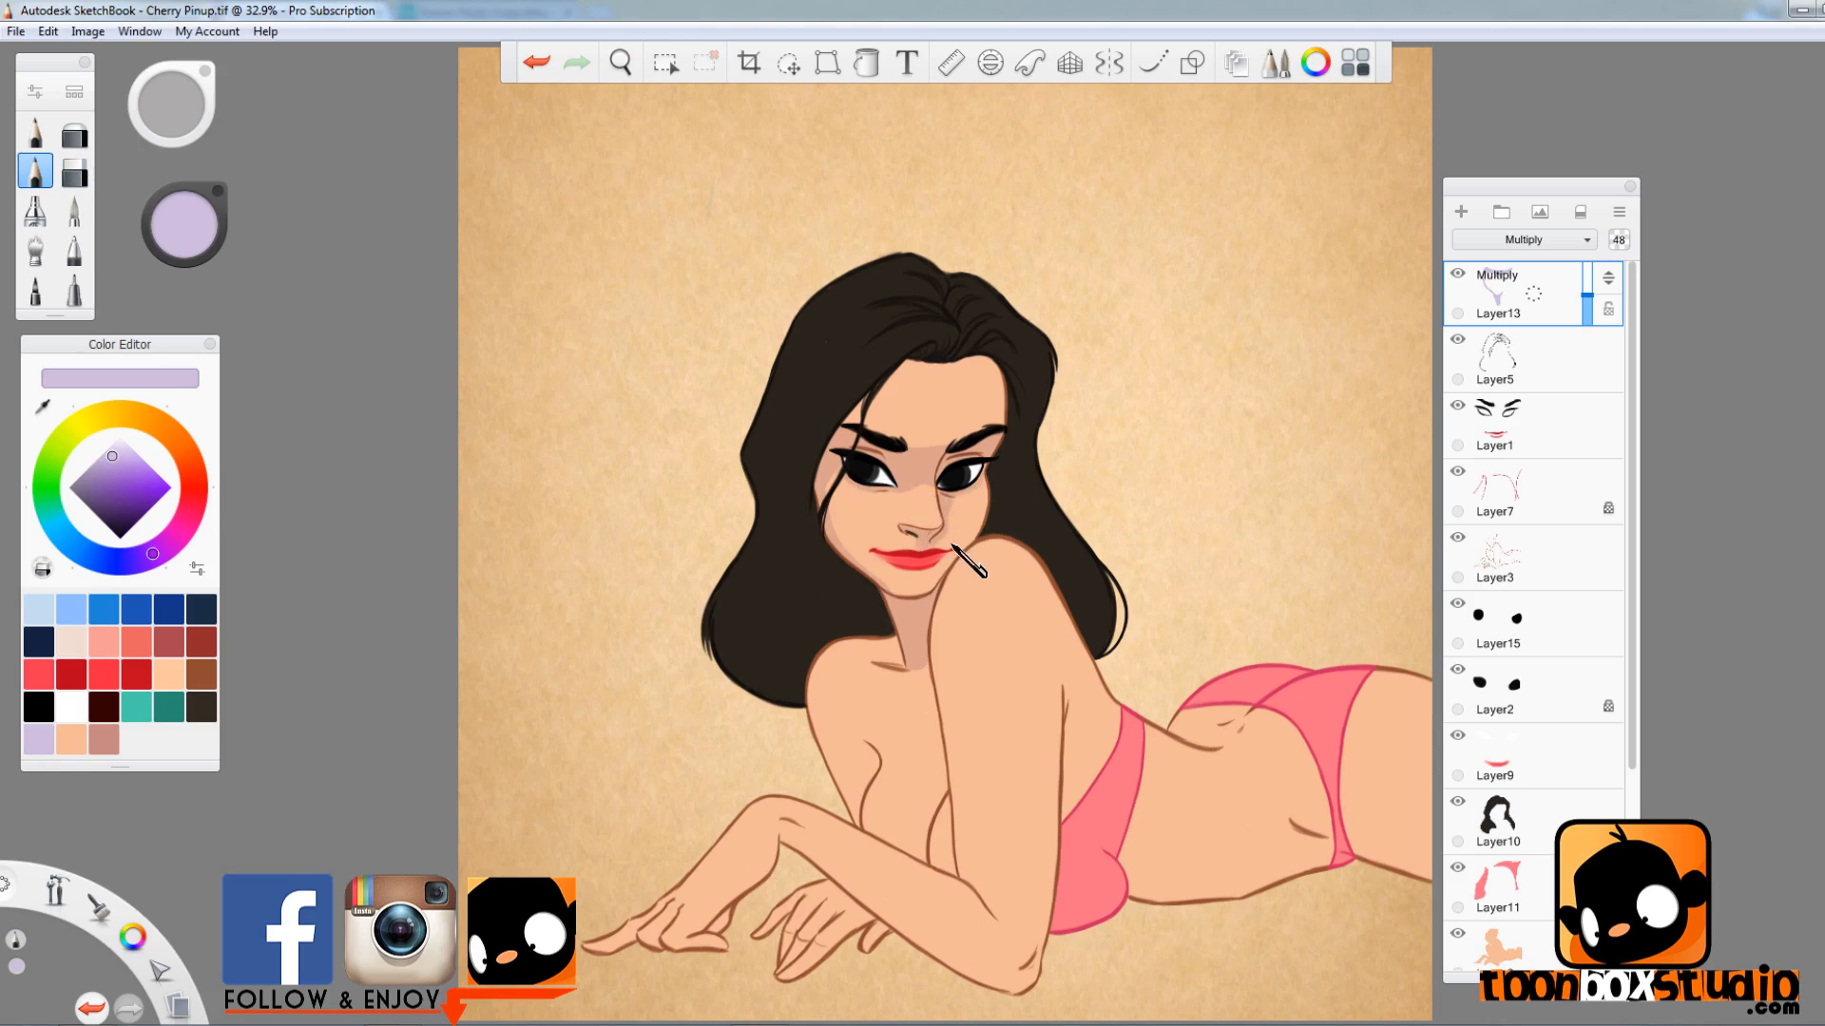
{"action": "key", "text": "e"}
{"action": "key", "text": "e"}
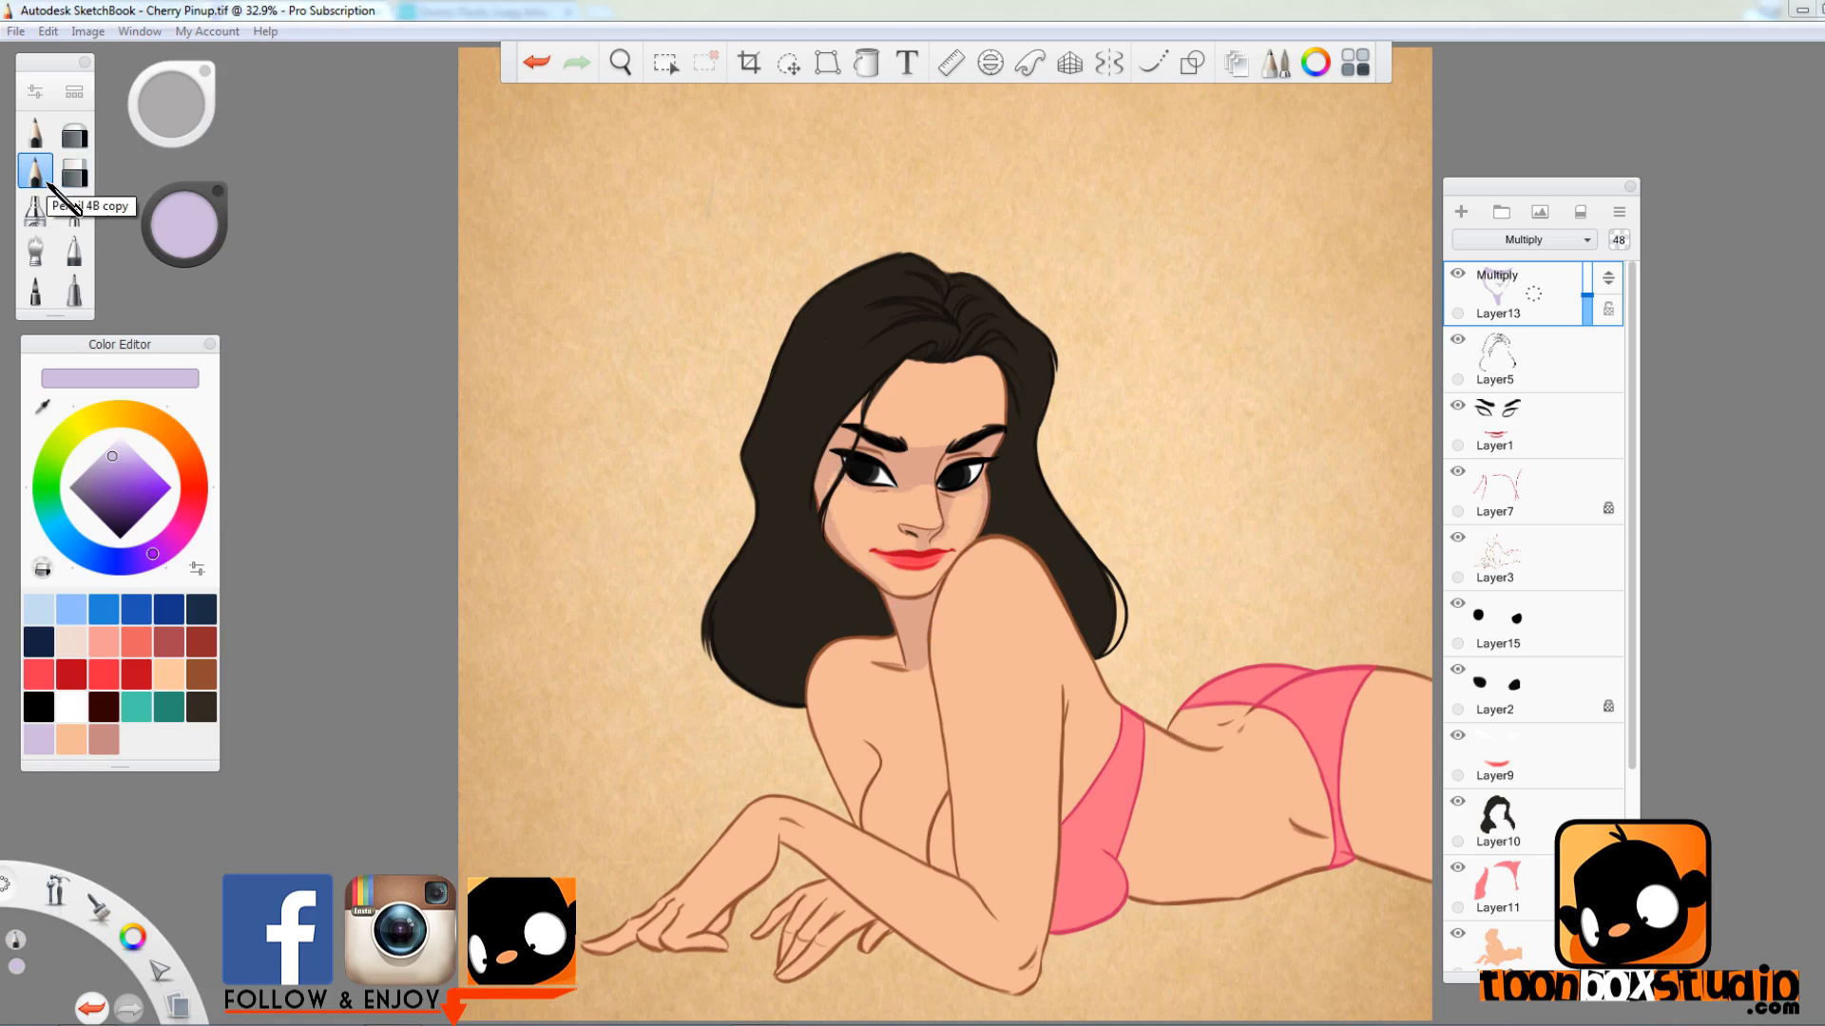
- Shade the far shoulder, chest and inner upper arm in lavender on Layer13, cleaning the shadow edges with the eraser
{"action": "left_click", "coordinate": [74, 209]}
{"action": "mouse_move", "coordinate": [834, 682]}
{"action": "left_mouse_down"}
{"action": "mouse_move", "coordinate": [850, 647]}
{"action": "mouse_move", "coordinate": [899, 643]}
{"action": "mouse_move", "coordinate": [912, 663]}
{"action": "mouse_move", "coordinate": [823, 669]}
{"action": "mouse_move", "coordinate": [823, 744]}
{"action": "mouse_move", "coordinate": [861, 820]}
{"action": "mouse_move", "coordinate": [874, 763]}
{"action": "mouse_move", "coordinate": [833, 752]}
{"action": "mouse_move", "coordinate": [864, 712]}
{"action": "mouse_move", "coordinate": [931, 699]}
{"action": "mouse_move", "coordinate": [870, 728]}
{"action": "mouse_move", "coordinate": [907, 745]}
{"action": "mouse_move", "coordinate": [918, 714]}
{"action": "mouse_move", "coordinate": [878, 789]}
{"action": "mouse_move", "coordinate": [928, 817]}
{"action": "mouse_move", "coordinate": [886, 766]}
{"action": "mouse_move", "coordinate": [936, 746]}
{"action": "left_mouse_up"}
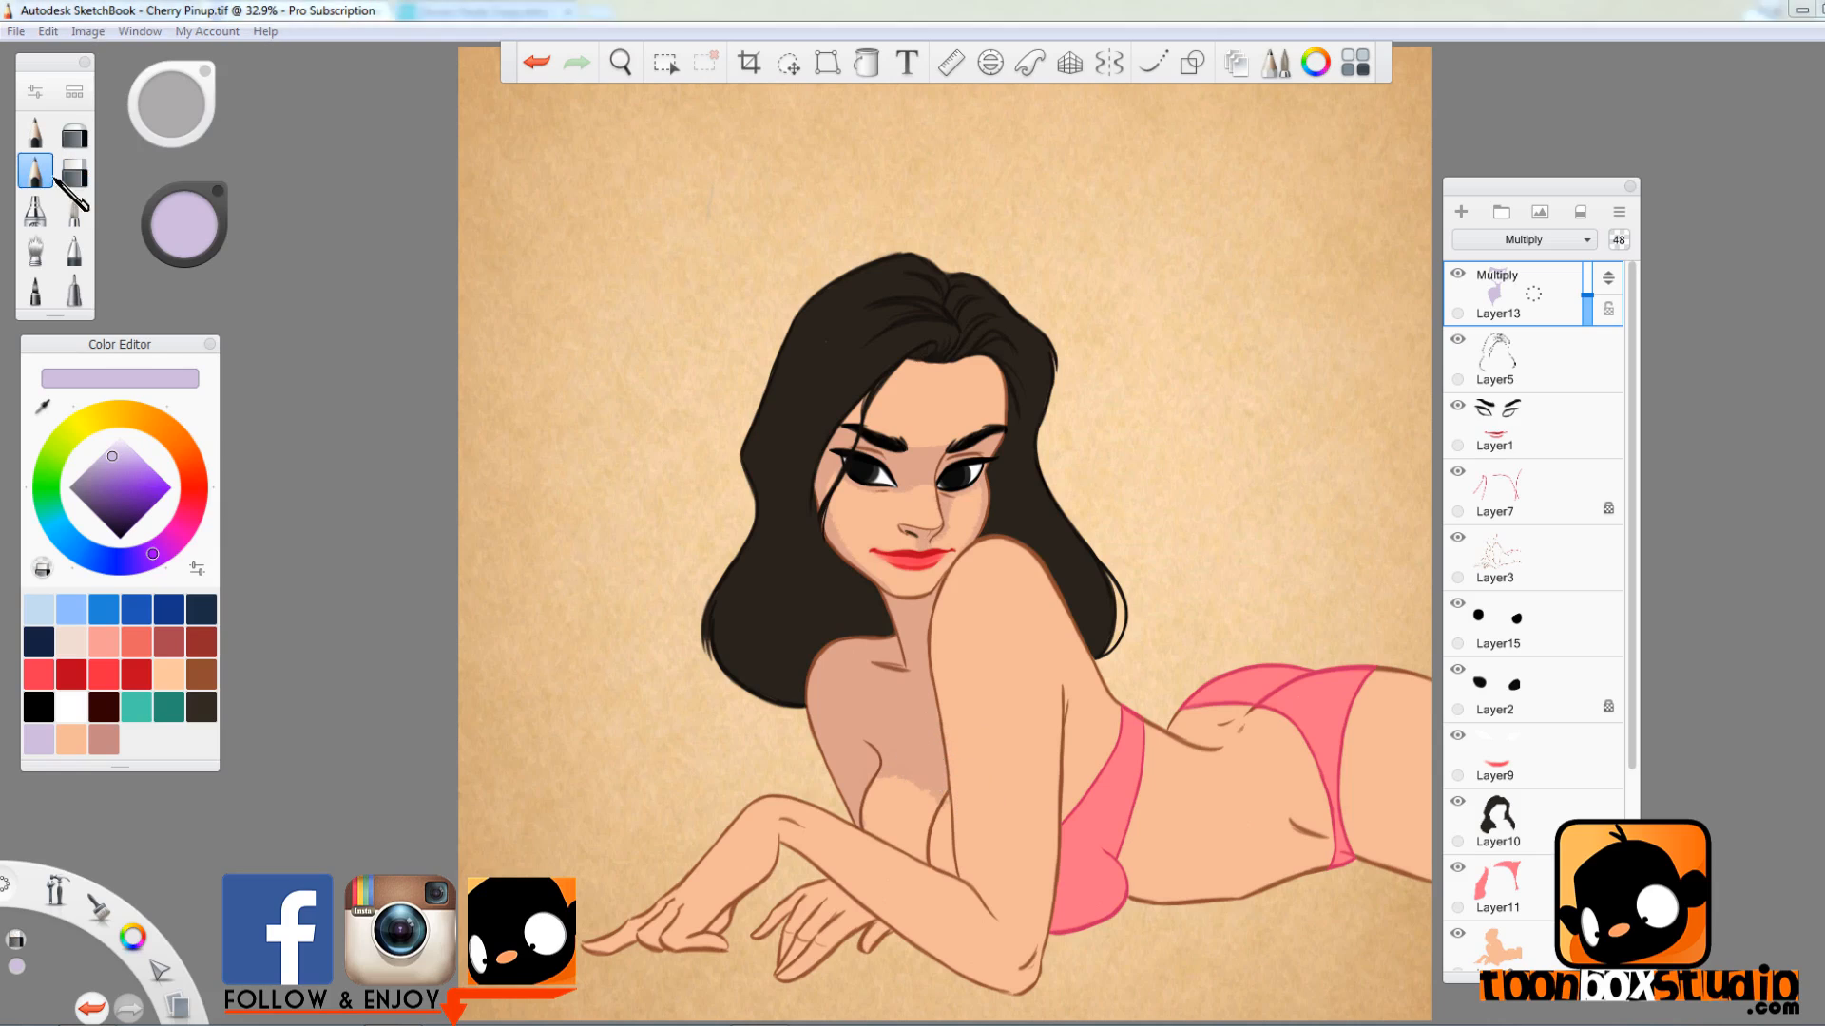
{"action": "key", "text": "e"}
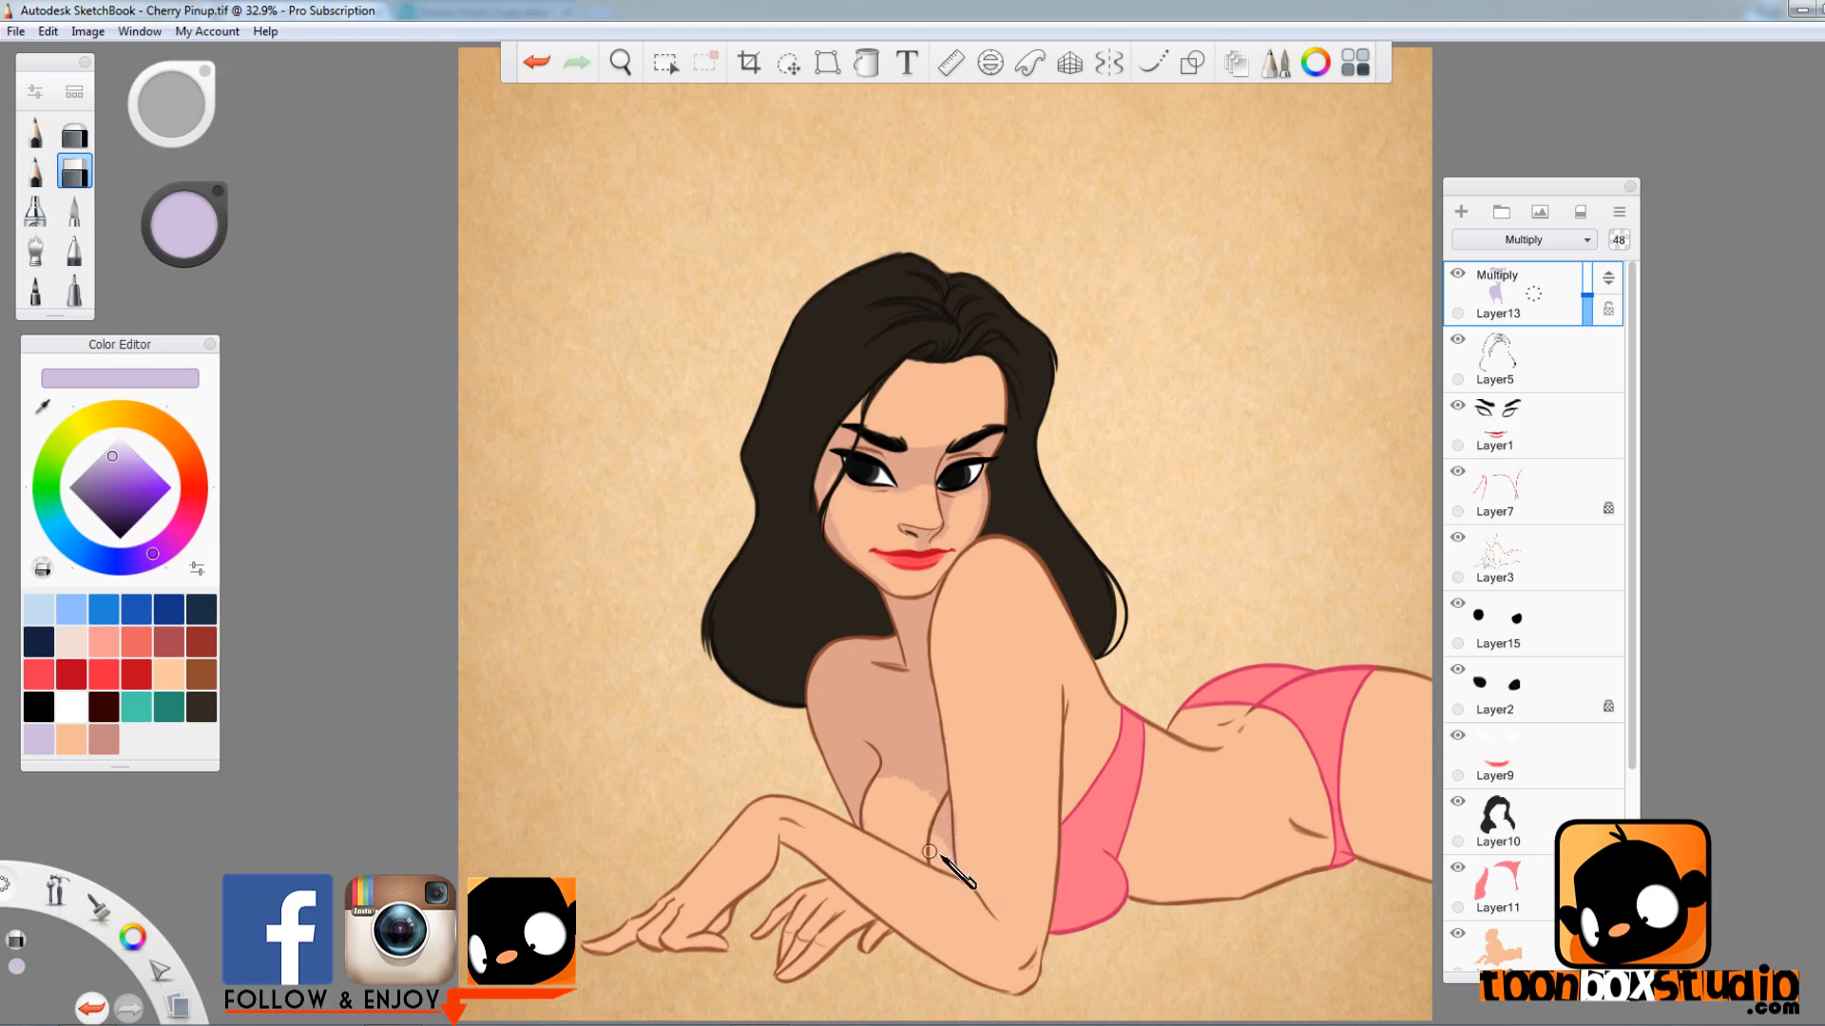
{"action": "key", "text": "e"}
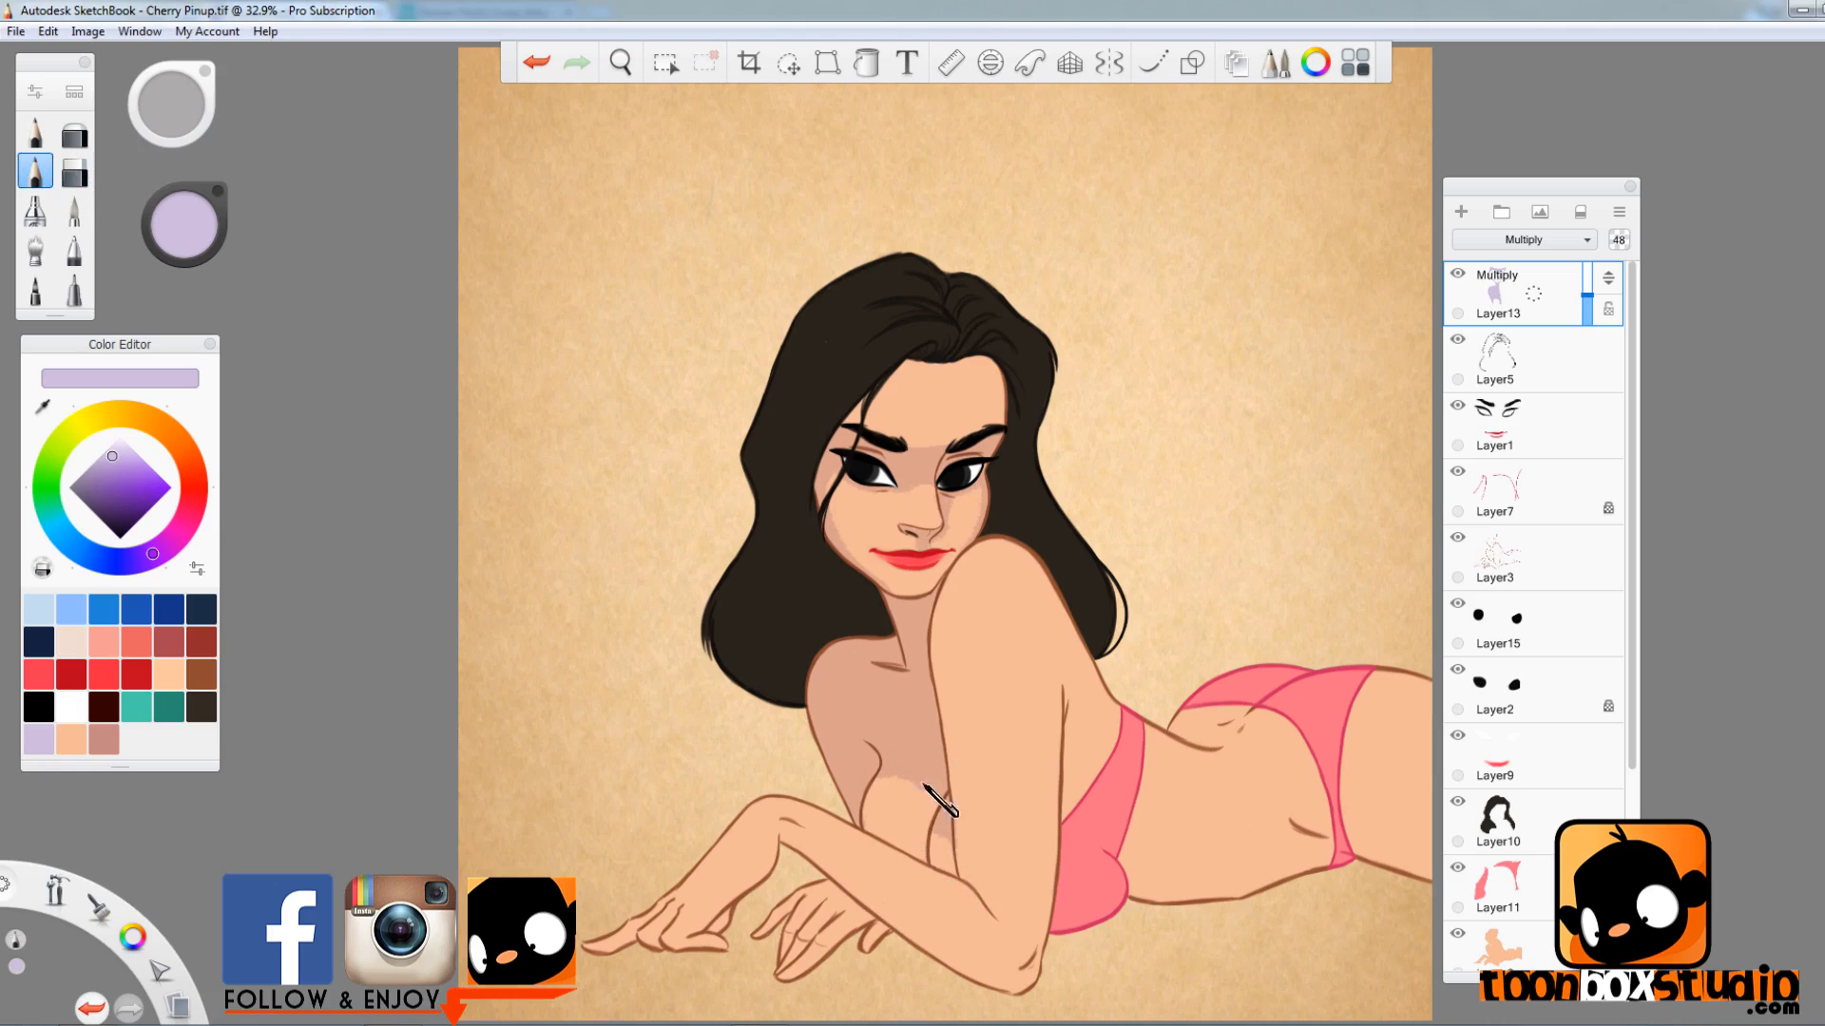
- Lower Layer13's opacity to 45% and paint shadows on both hands and the far wrist
{"action": "mouse_move", "coordinate": [813, 897]}
{"action": "left_mouse_down"}
{"action": "mouse_move", "coordinate": [834, 944]}
{"action": "mouse_move", "coordinate": [836, 900]}
{"action": "mouse_move", "coordinate": [881, 930]}
{"action": "mouse_move", "coordinate": [823, 940]}
{"action": "left_mouse_up"}
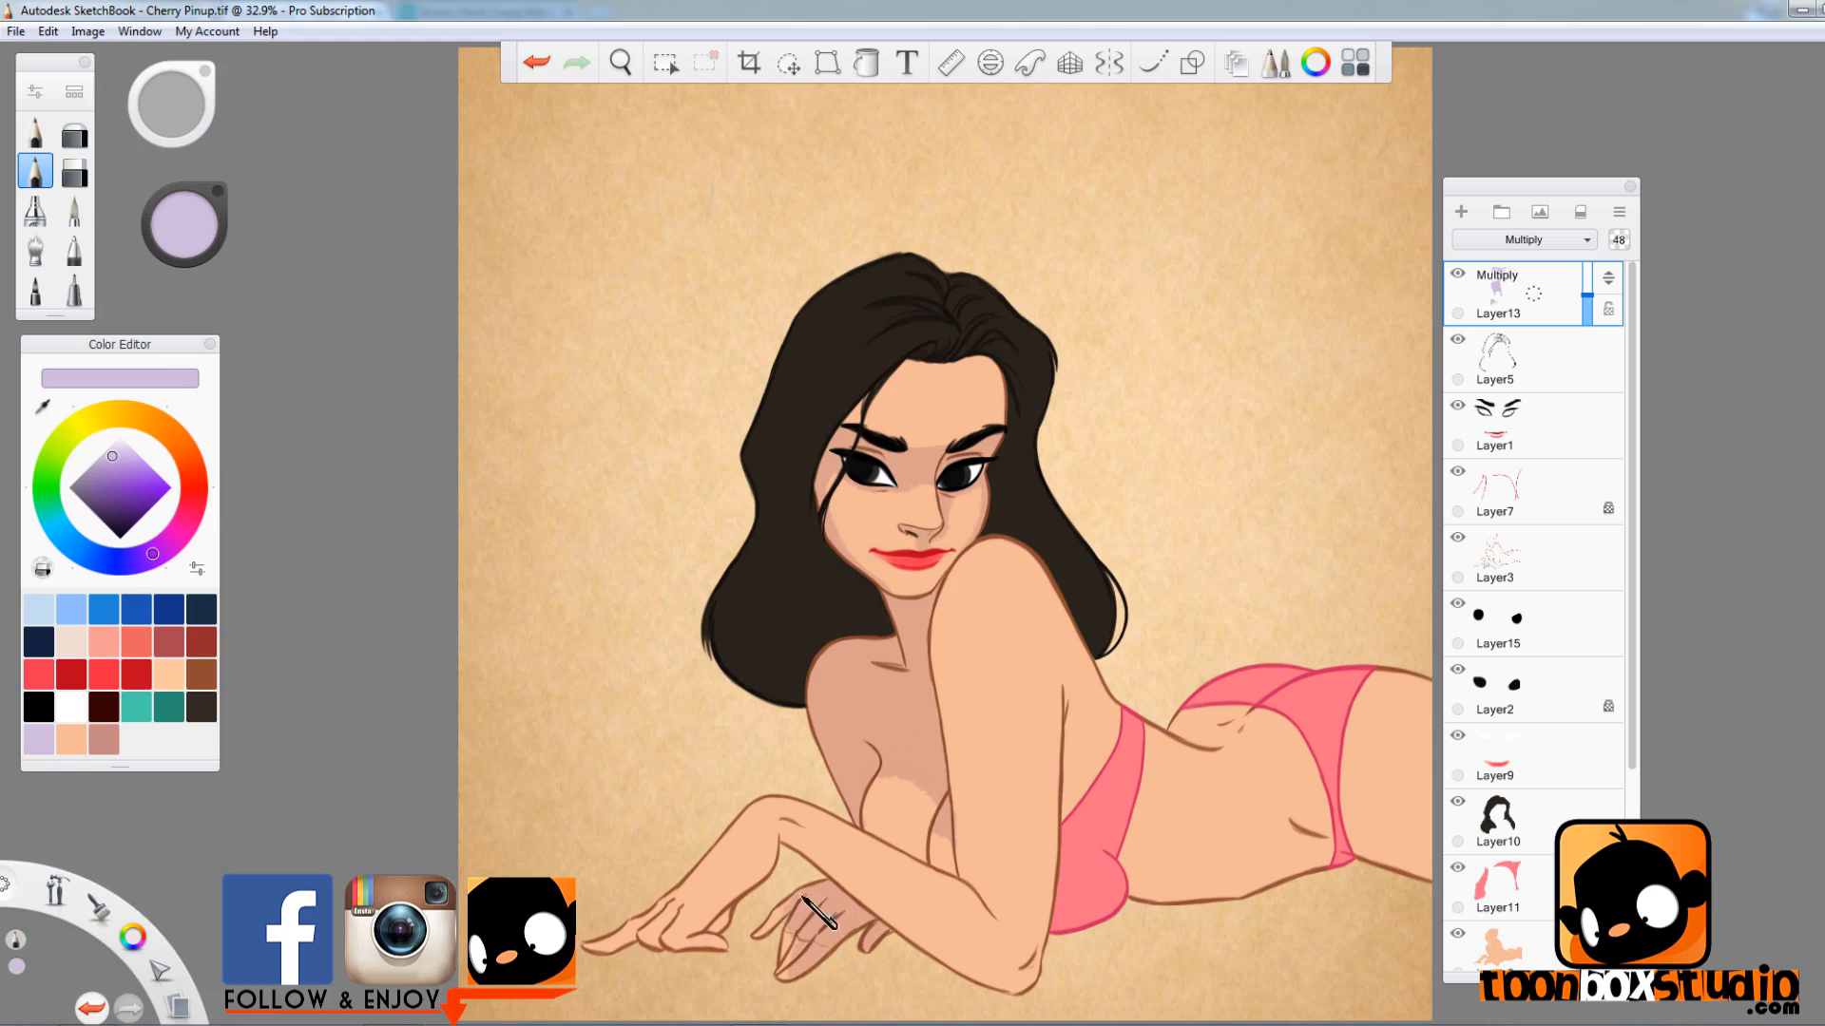
{"action": "left_click_drag", "start_coordinate": [1587, 294], "coordinate": [1600, 297]}
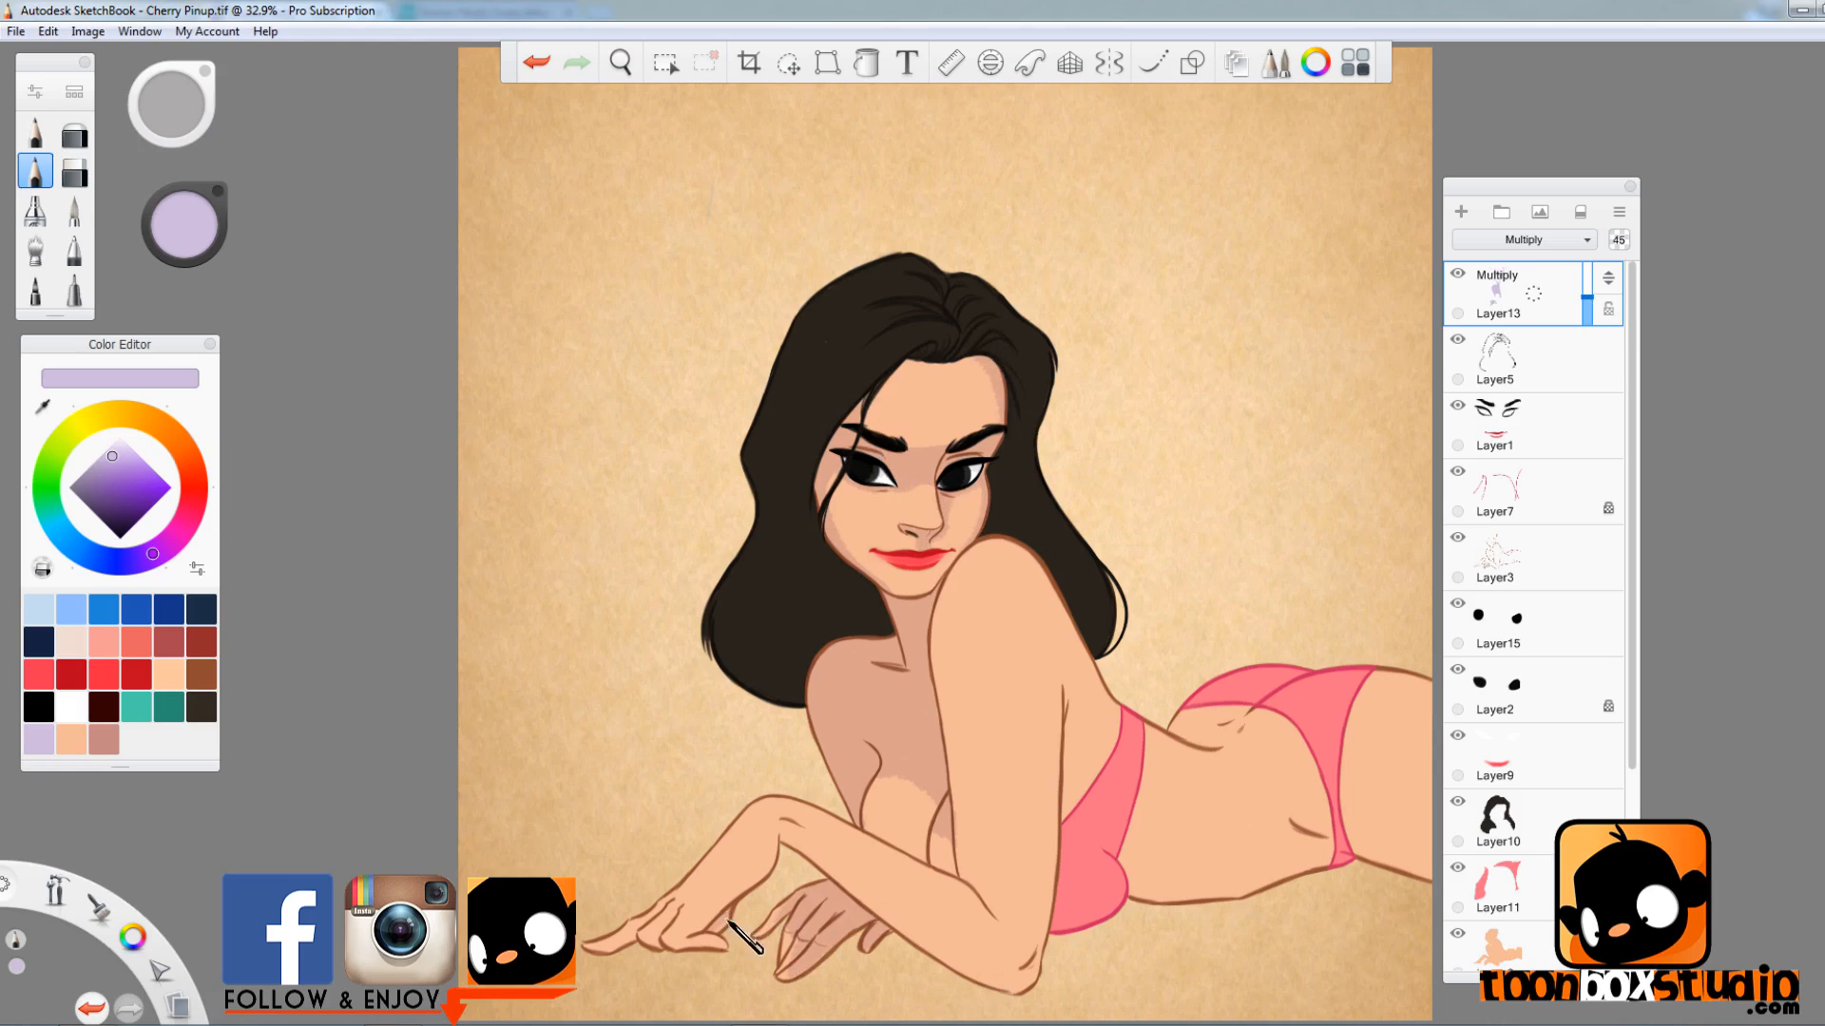
{"action": "mouse_move", "coordinate": [722, 945]}
{"action": "left_mouse_down"}
{"action": "mouse_move", "coordinate": [601, 950]}
{"action": "mouse_move", "coordinate": [700, 946]}
{"action": "left_mouse_up"}
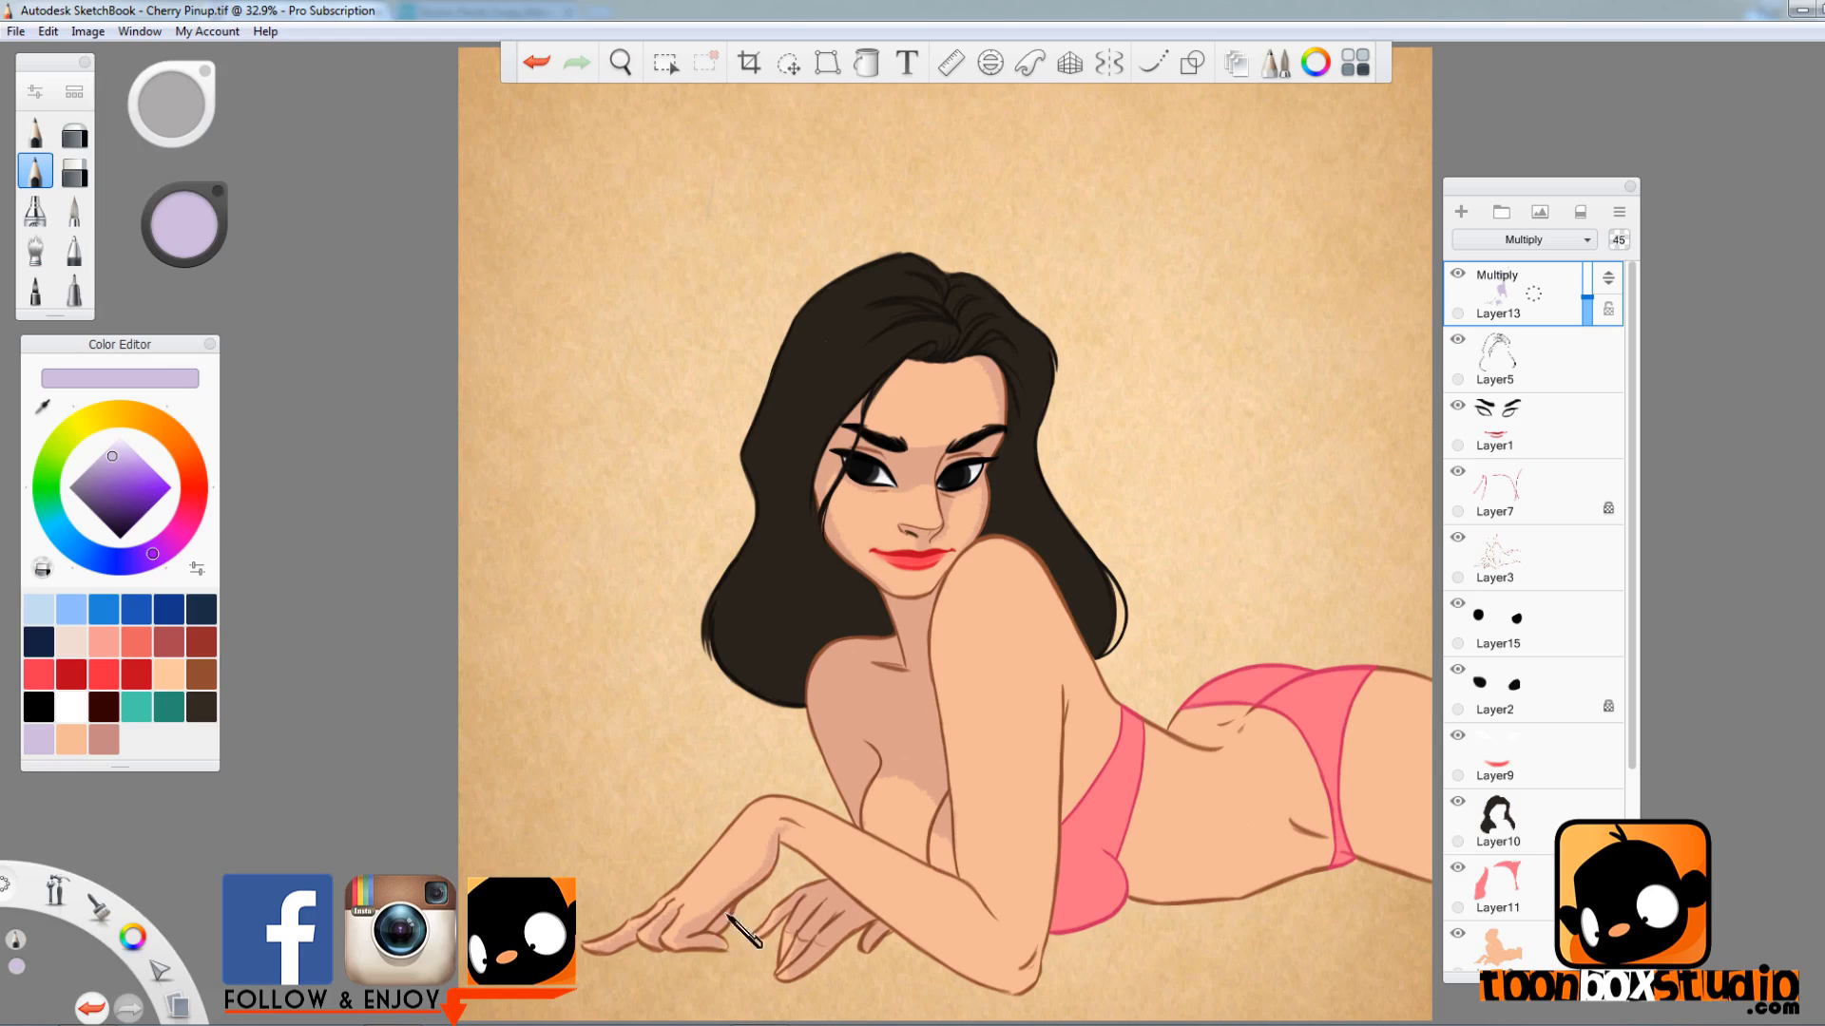
- Shade the lower back, the far hip, the bikini top and the underside of the belly and thigh in lavender
{"action": "mouse_move", "coordinate": [1192, 727]}
{"action": "left_mouse_down"}
{"action": "mouse_move", "coordinate": [1247, 678]}
{"action": "mouse_move", "coordinate": [1312, 682]}
{"action": "mouse_move", "coordinate": [1232, 712]}
{"action": "left_mouse_up"}
{"action": "left_click_drag", "start_coordinate": [171, 105], "coordinate": [298, 118]}
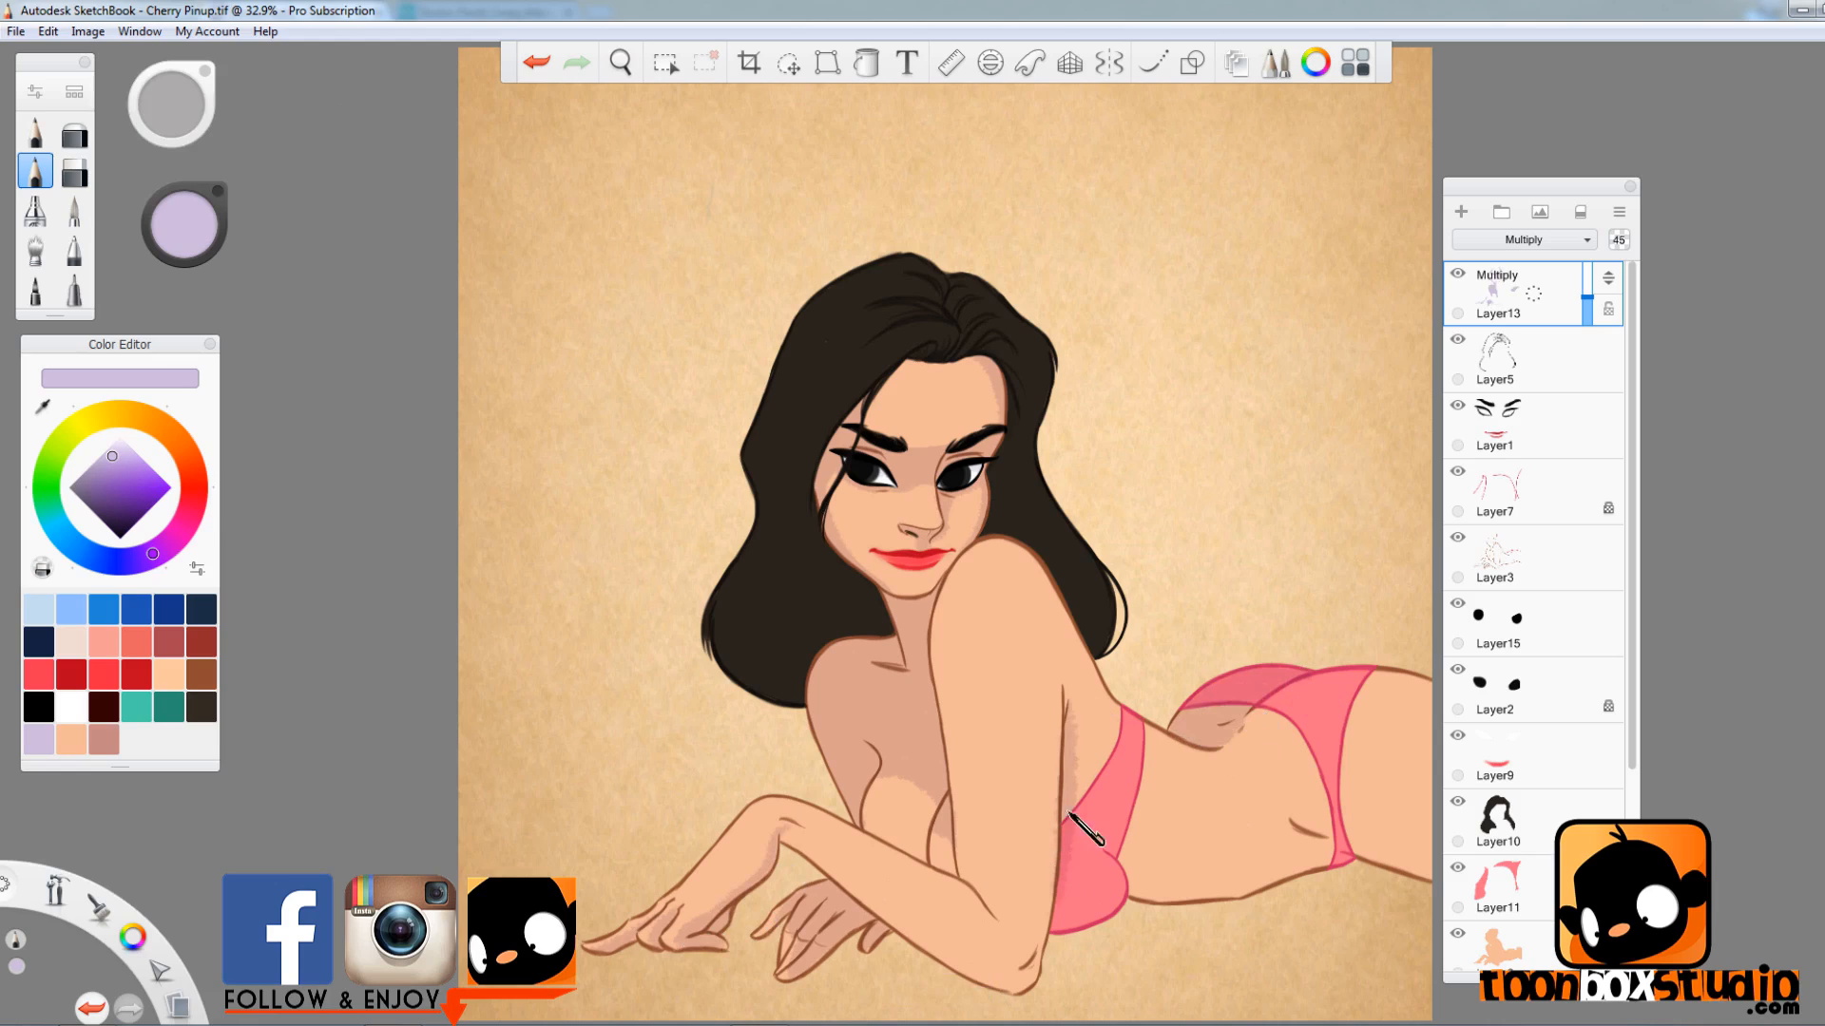
{"action": "mouse_move", "coordinate": [1060, 832]}
{"action": "left_mouse_down"}
{"action": "mouse_move", "coordinate": [1091, 899]}
{"action": "mouse_move", "coordinate": [1109, 868]}
{"action": "mouse_move", "coordinate": [1123, 900]}
{"action": "mouse_move", "coordinate": [1112, 869]}
{"action": "mouse_move", "coordinate": [1090, 903]}
{"action": "mouse_move", "coordinate": [1145, 858]}
{"action": "mouse_move", "coordinate": [1147, 893]}
{"action": "mouse_move", "coordinate": [1191, 898]}
{"action": "mouse_move", "coordinate": [1349, 865]}
{"action": "left_mouse_up"}
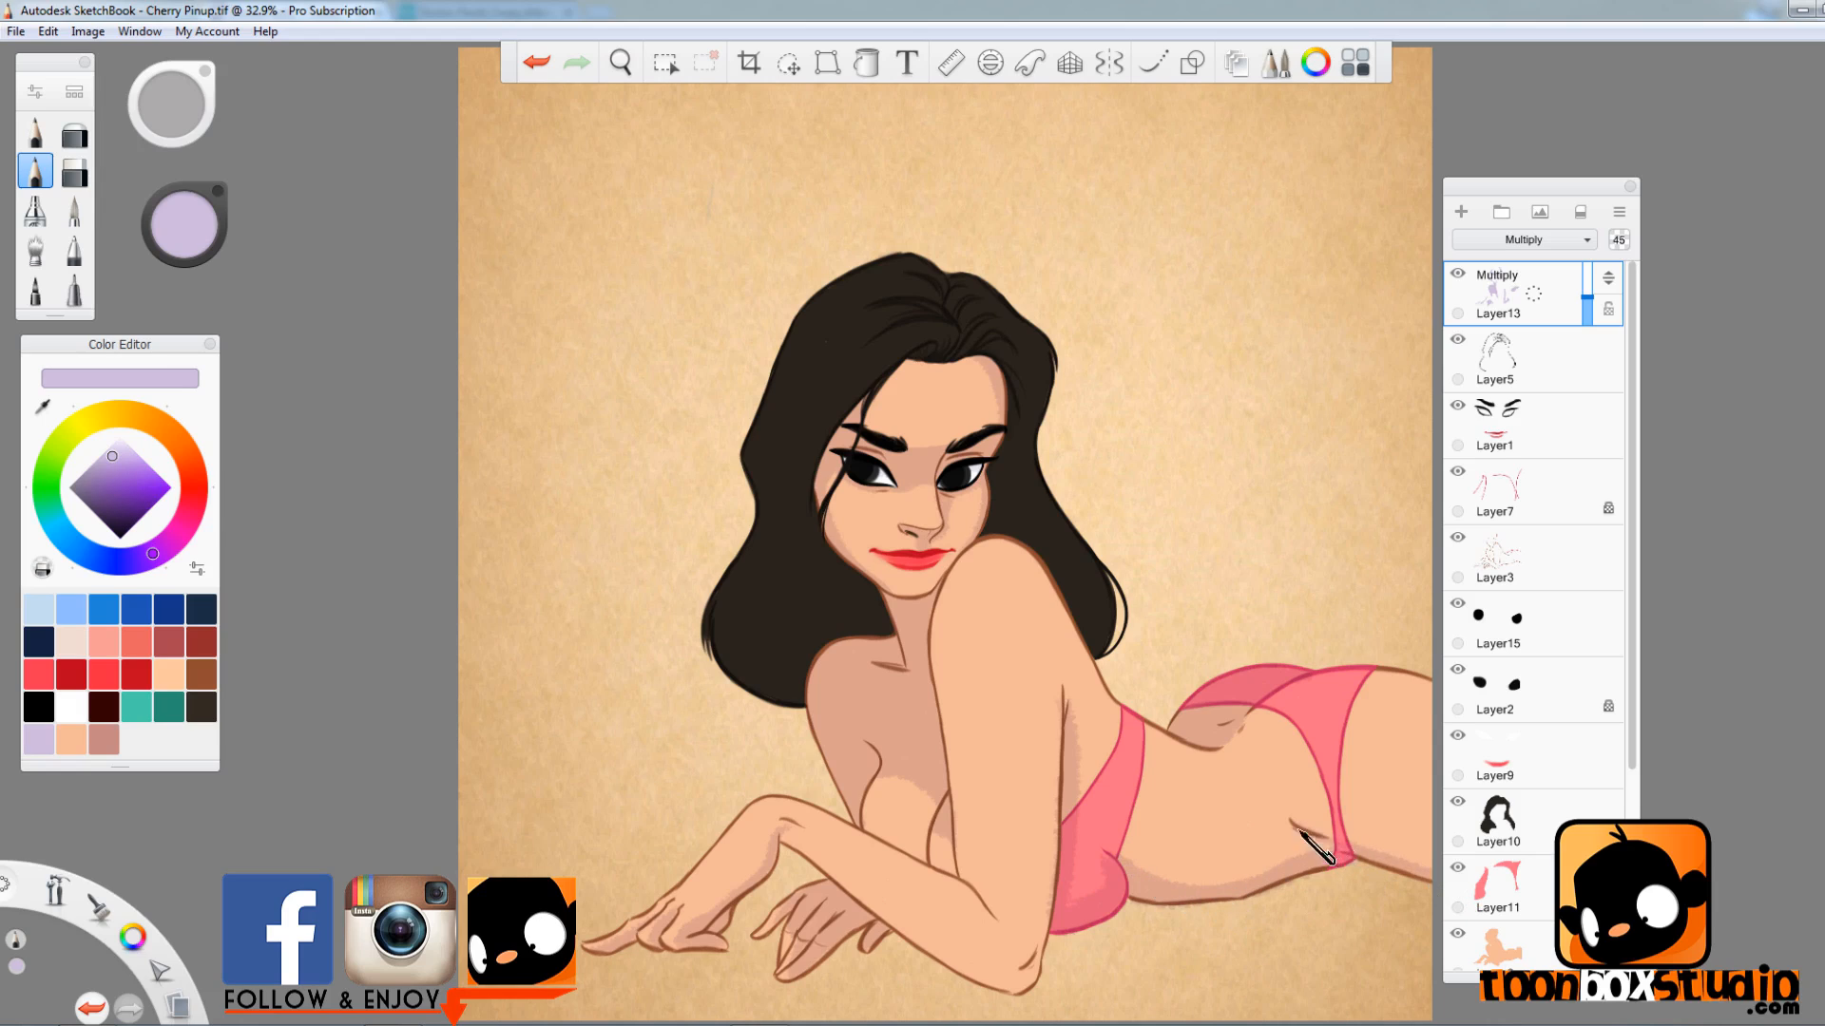
{"action": "left_click_drag", "start_coordinate": [1333, 836], "coordinate": [1435, 878]}
- Refine the shadows on the bikini top and under the forearm, alternating between pencil and eraser
{"action": "key", "text": "e"}
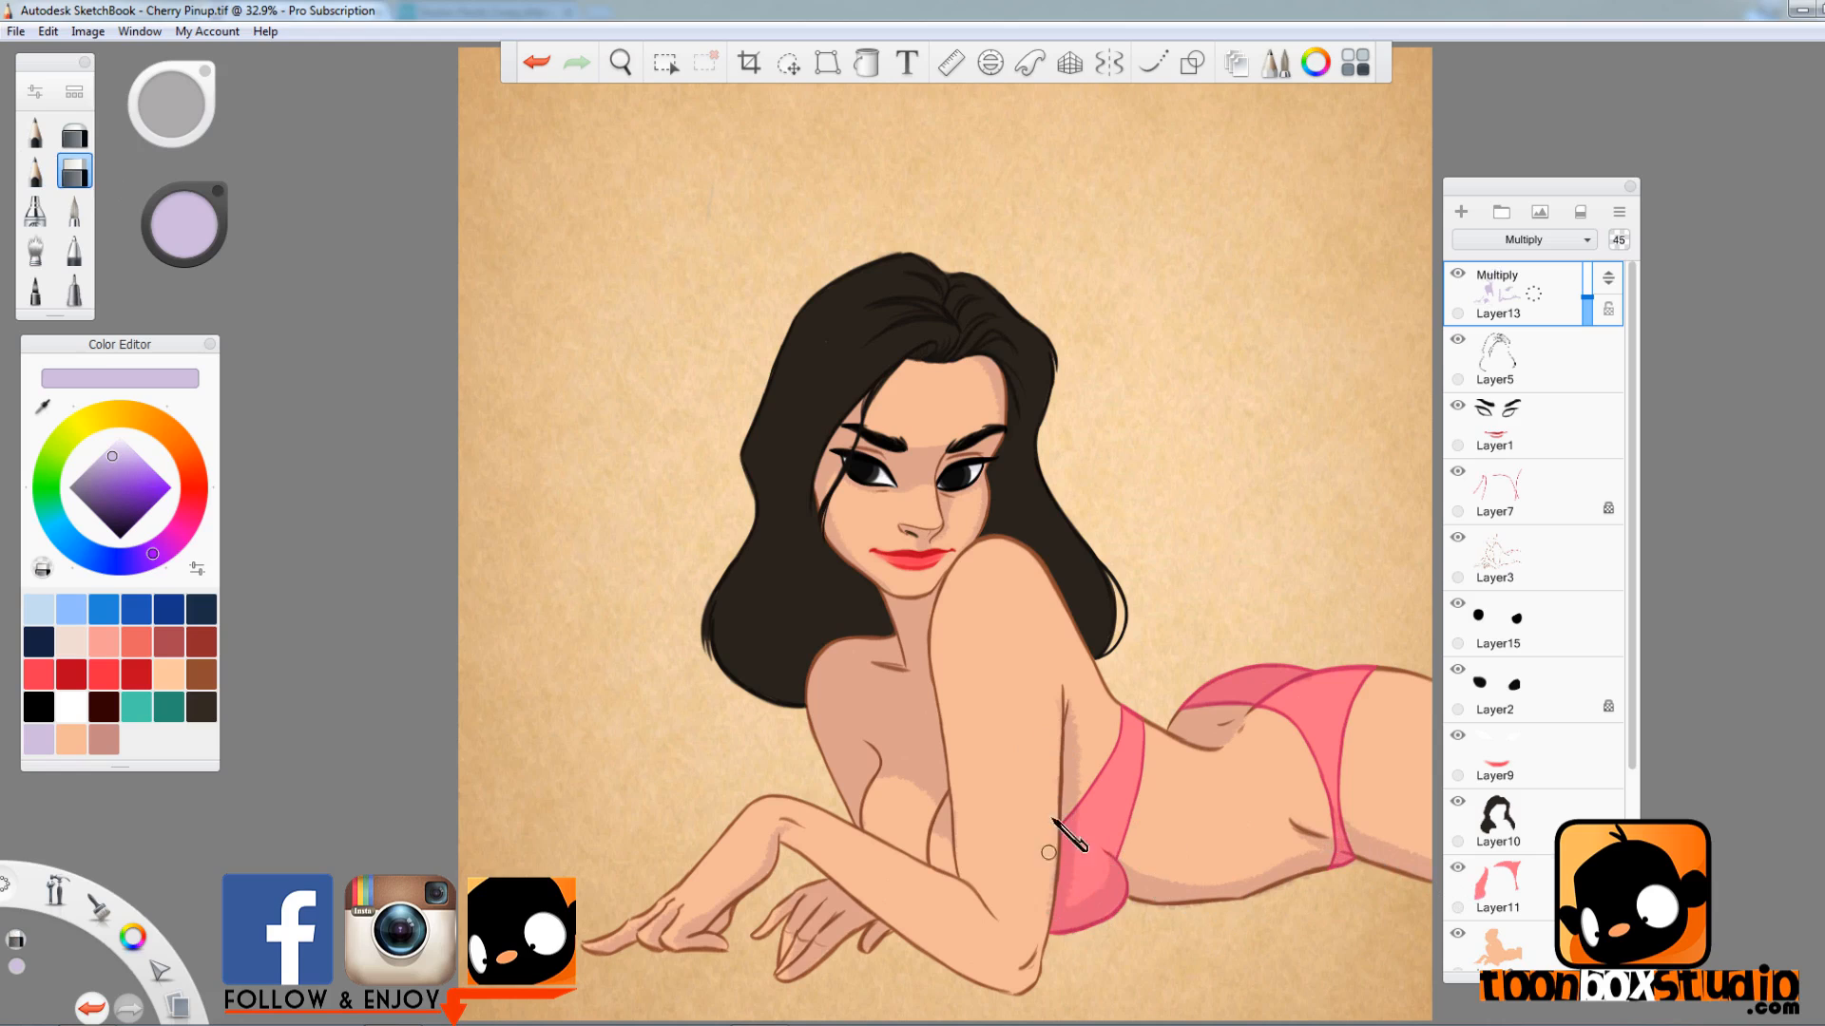
{"action": "key", "text": "e"}
{"action": "key", "text": "e"}
{"action": "key", "text": "e"}
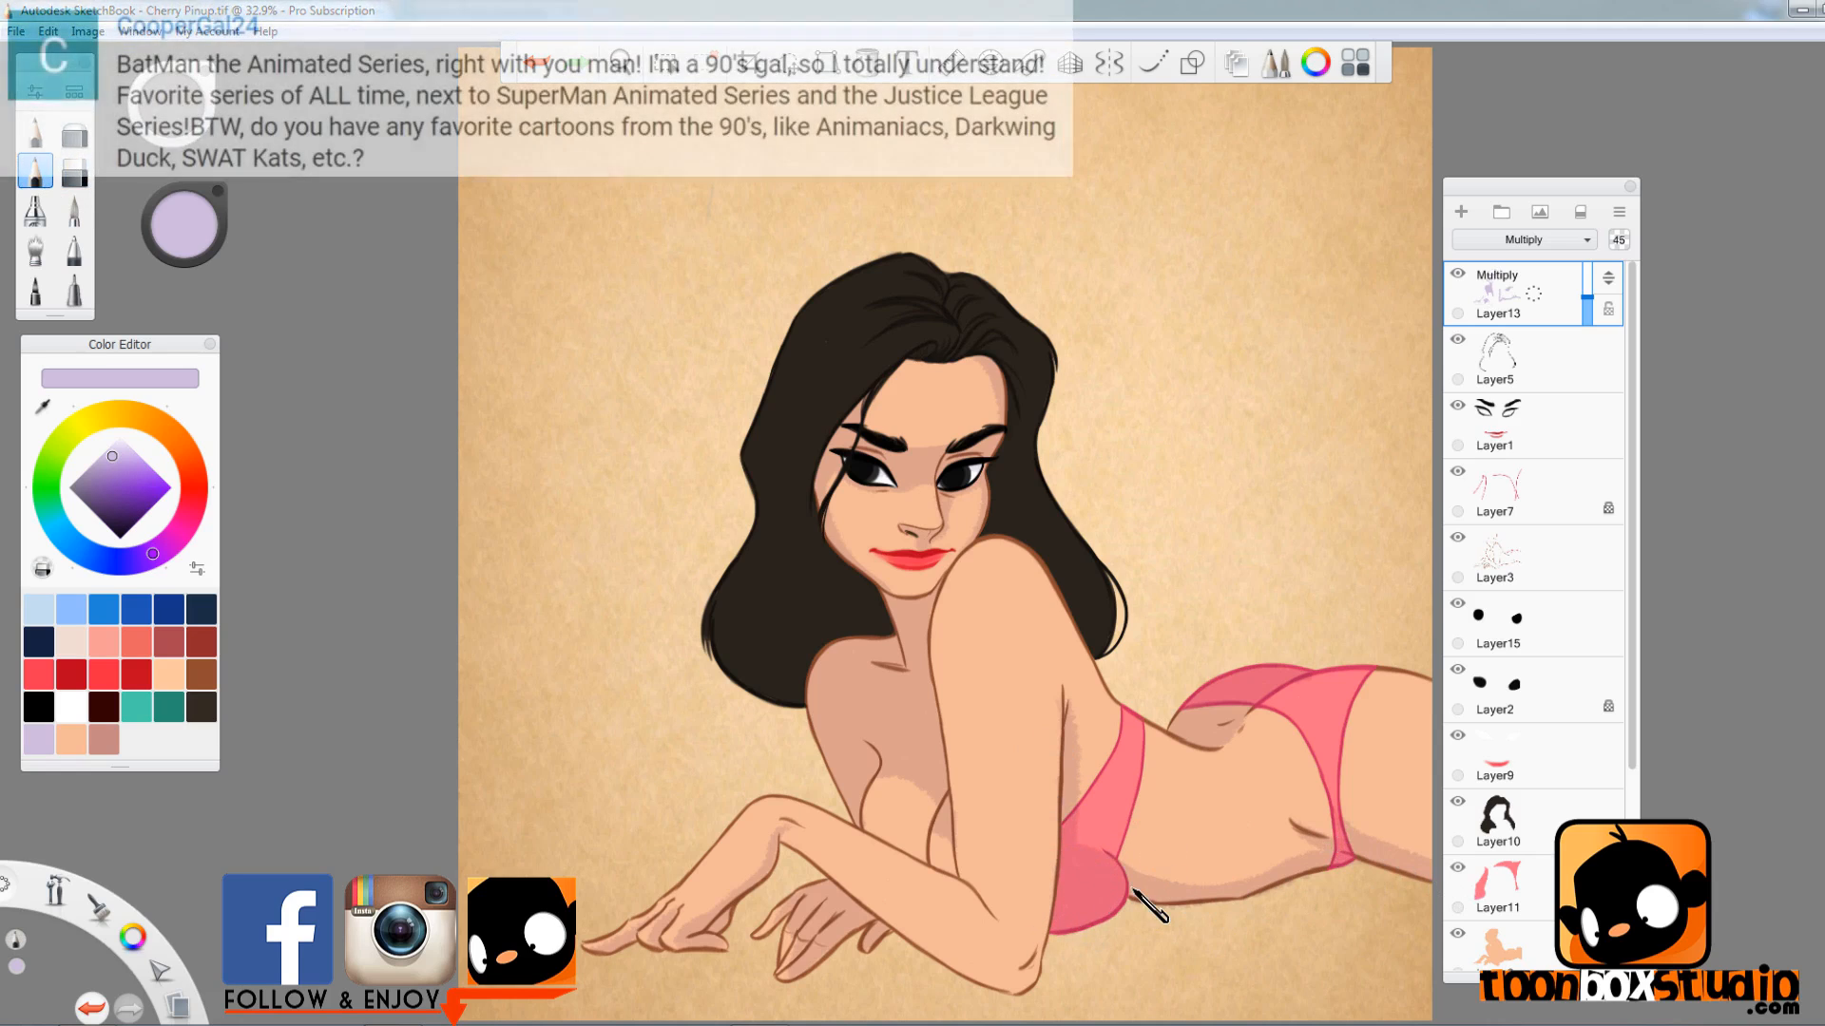
{"action": "key", "text": "e"}
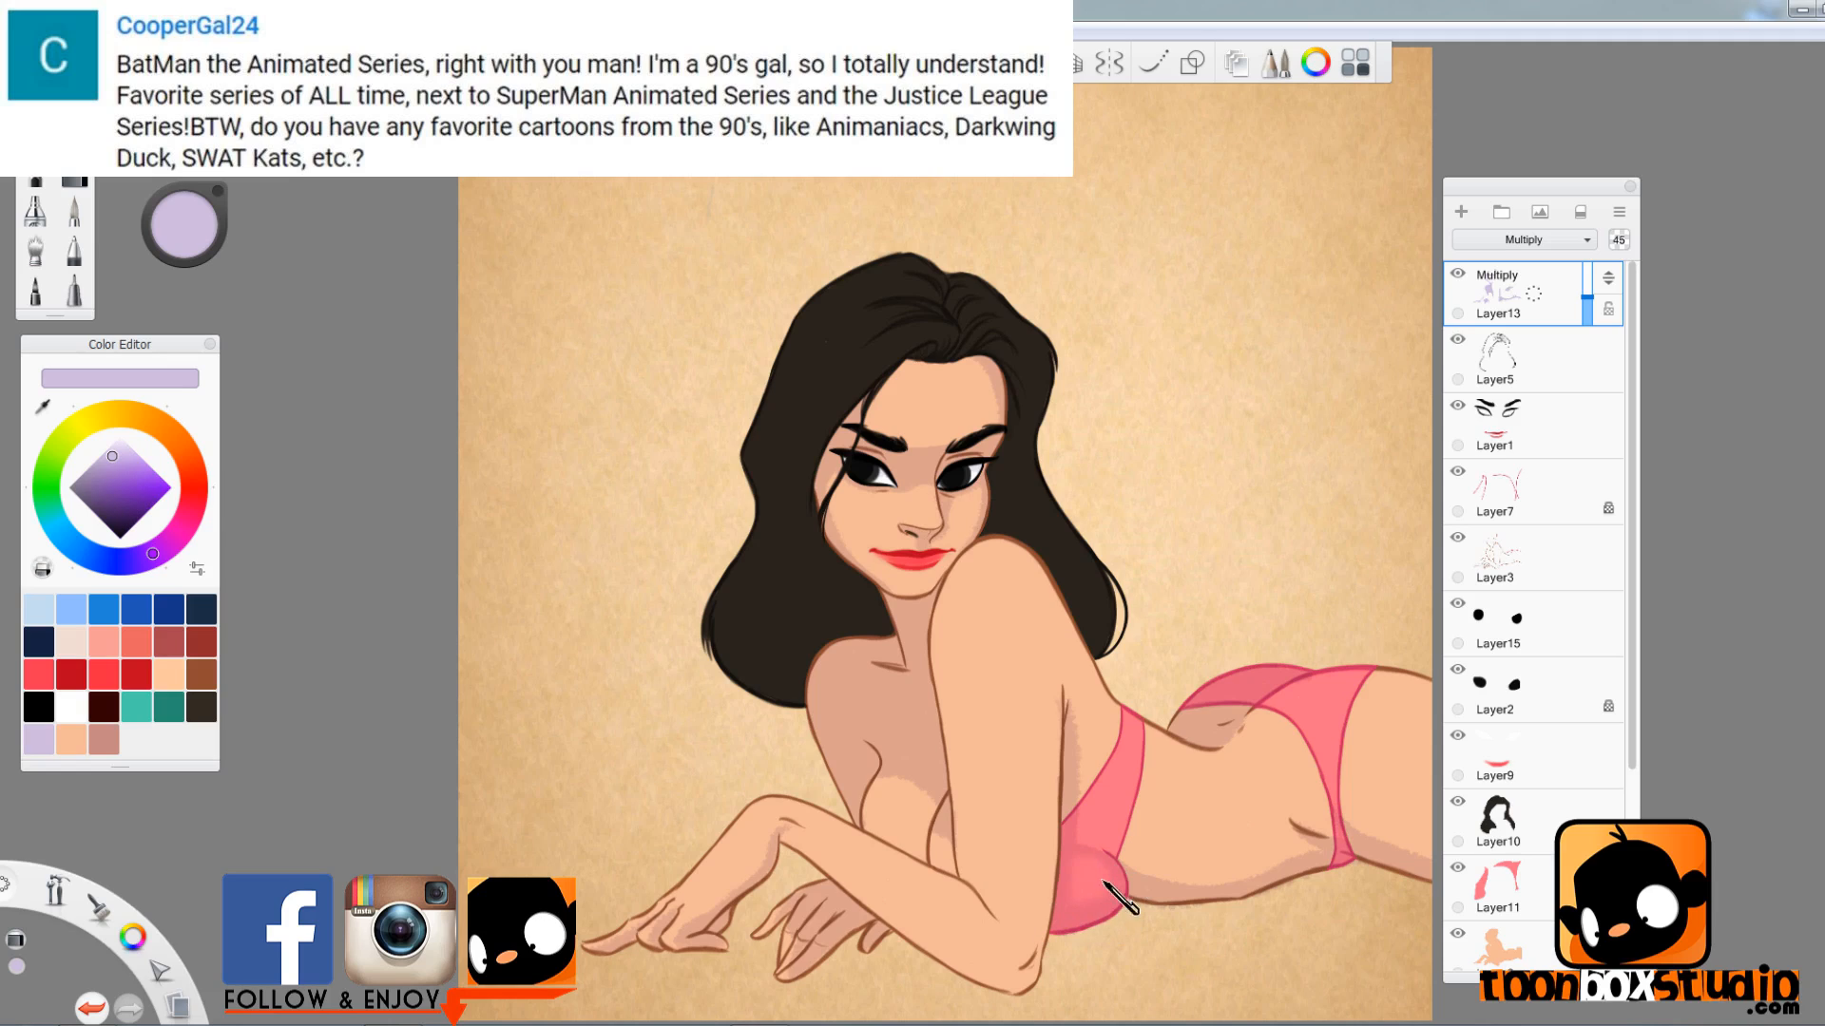
{"action": "key", "text": "e"}
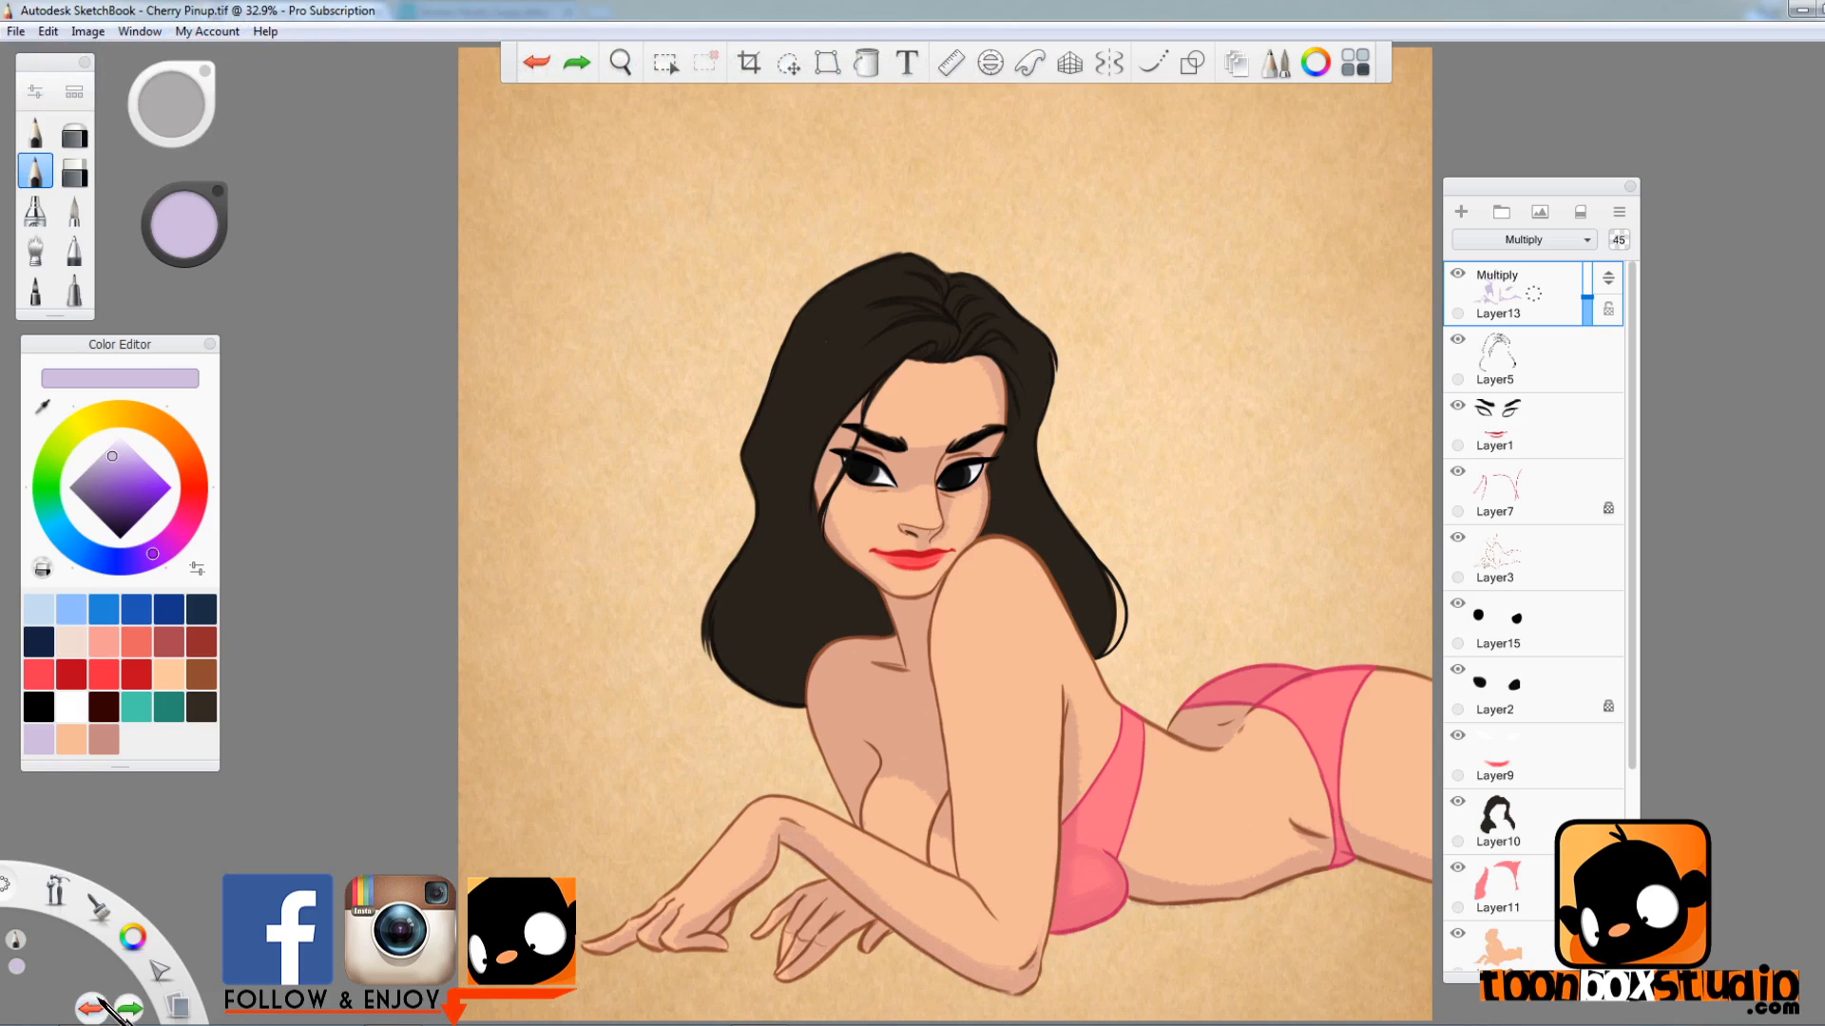
- Shade the dark hair beside the neck in lavender and set Layer13's opacity to 48%
{"action": "left_click_drag", "start_coordinate": [1062, 688], "coordinate": [1048, 906]}
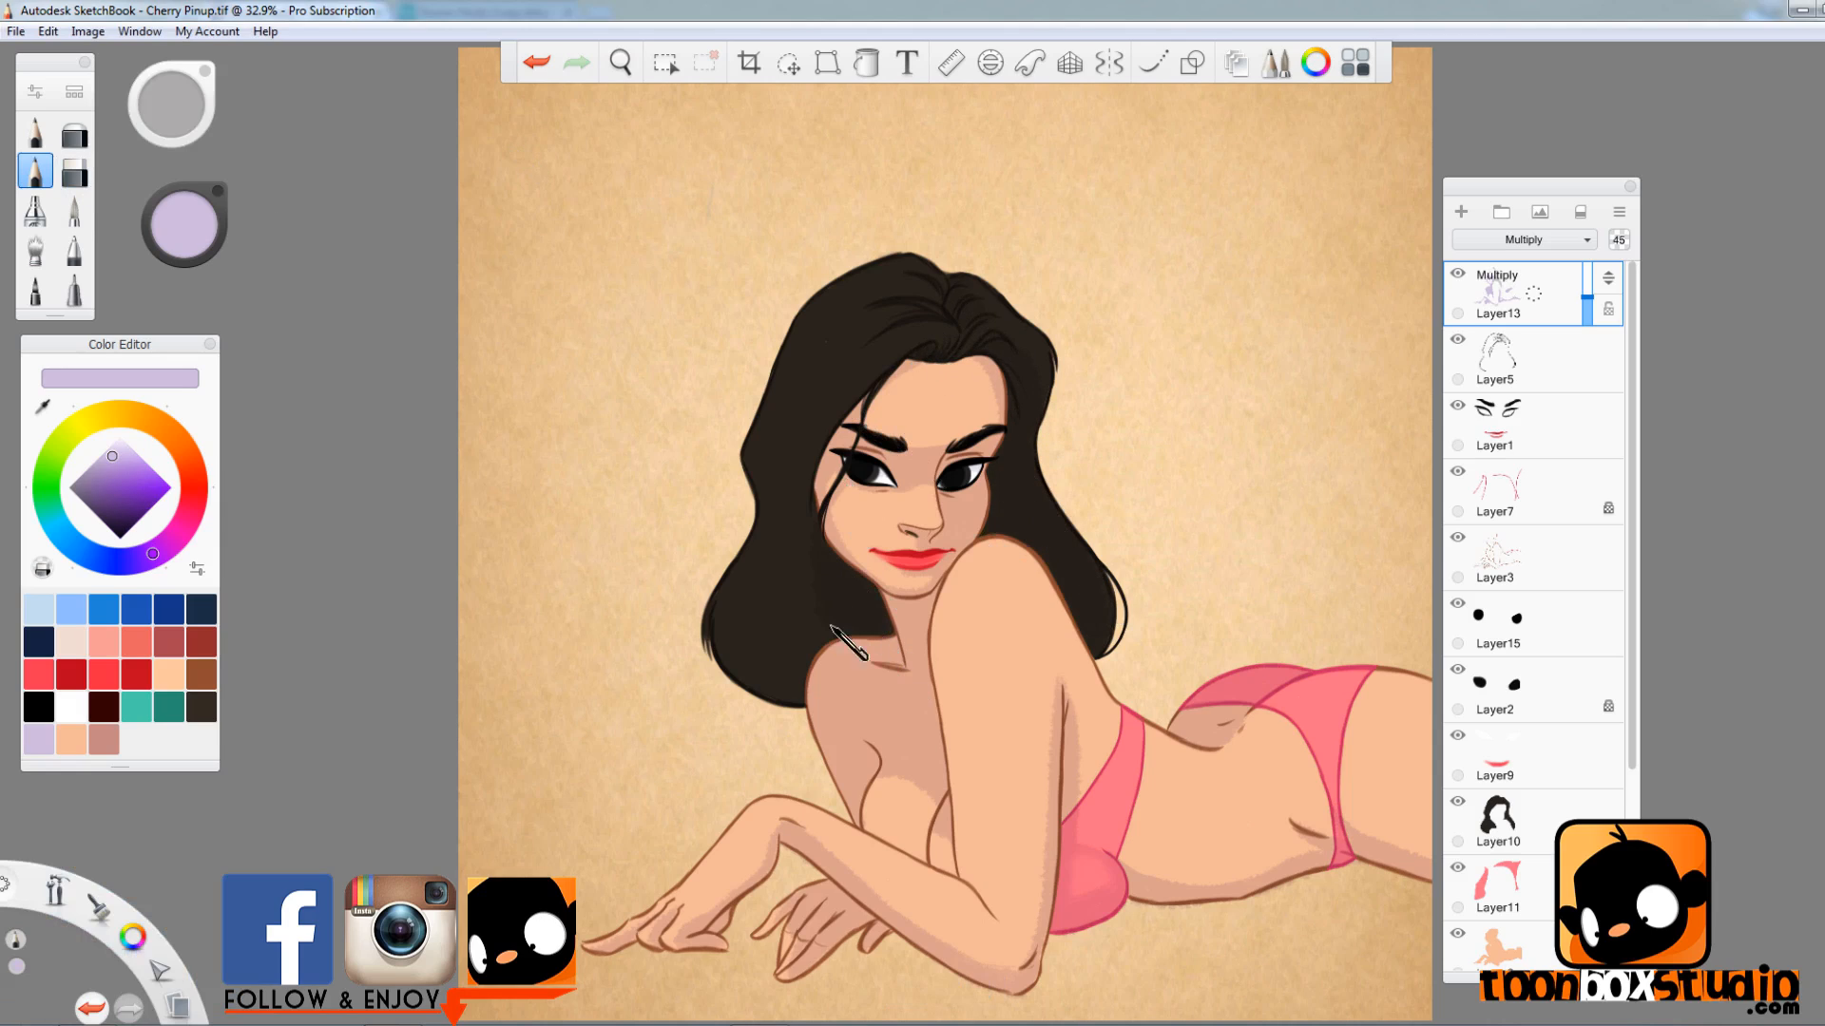
{"action": "left_click_drag", "start_coordinate": [171, 105], "coordinate": [257, 475]}
{"action": "left_click", "coordinate": [1524, 239]}
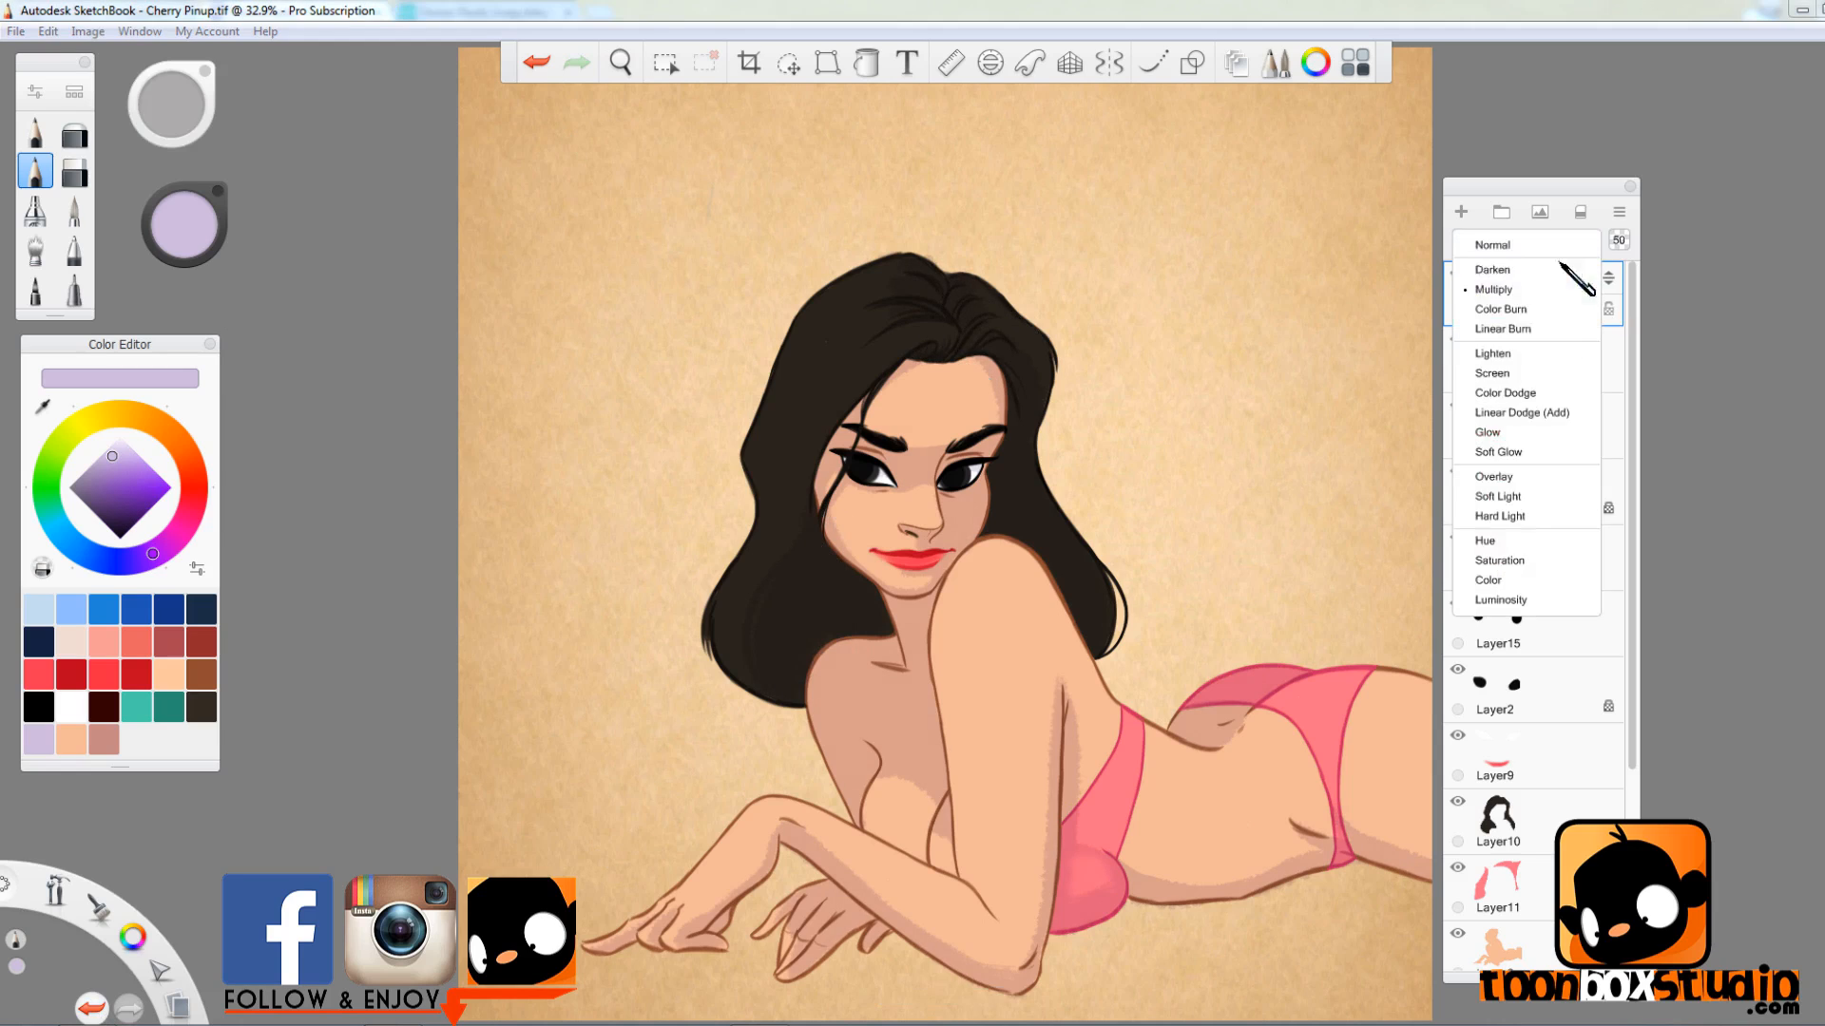
{"action": "mouse_move", "coordinate": [1608, 277]}
{"action": "left_mouse_down"}
{"action": "mouse_move", "coordinate": [1606, 253]}
{"action": "mouse_move", "coordinate": [1601, 294]}
{"action": "mouse_move", "coordinate": [1600, 270]}
{"action": "left_mouse_up"}
- Try the Overlay blend mode on the Layer13 shadows and return the layer to Multiply
{"action": "left_click", "coordinate": [1524, 239]}
{"action": "left_click", "coordinate": [1558, 314]}
{"action": "left_click", "coordinate": [1577, 242]}
{"action": "left_click", "coordinate": [1500, 559]}
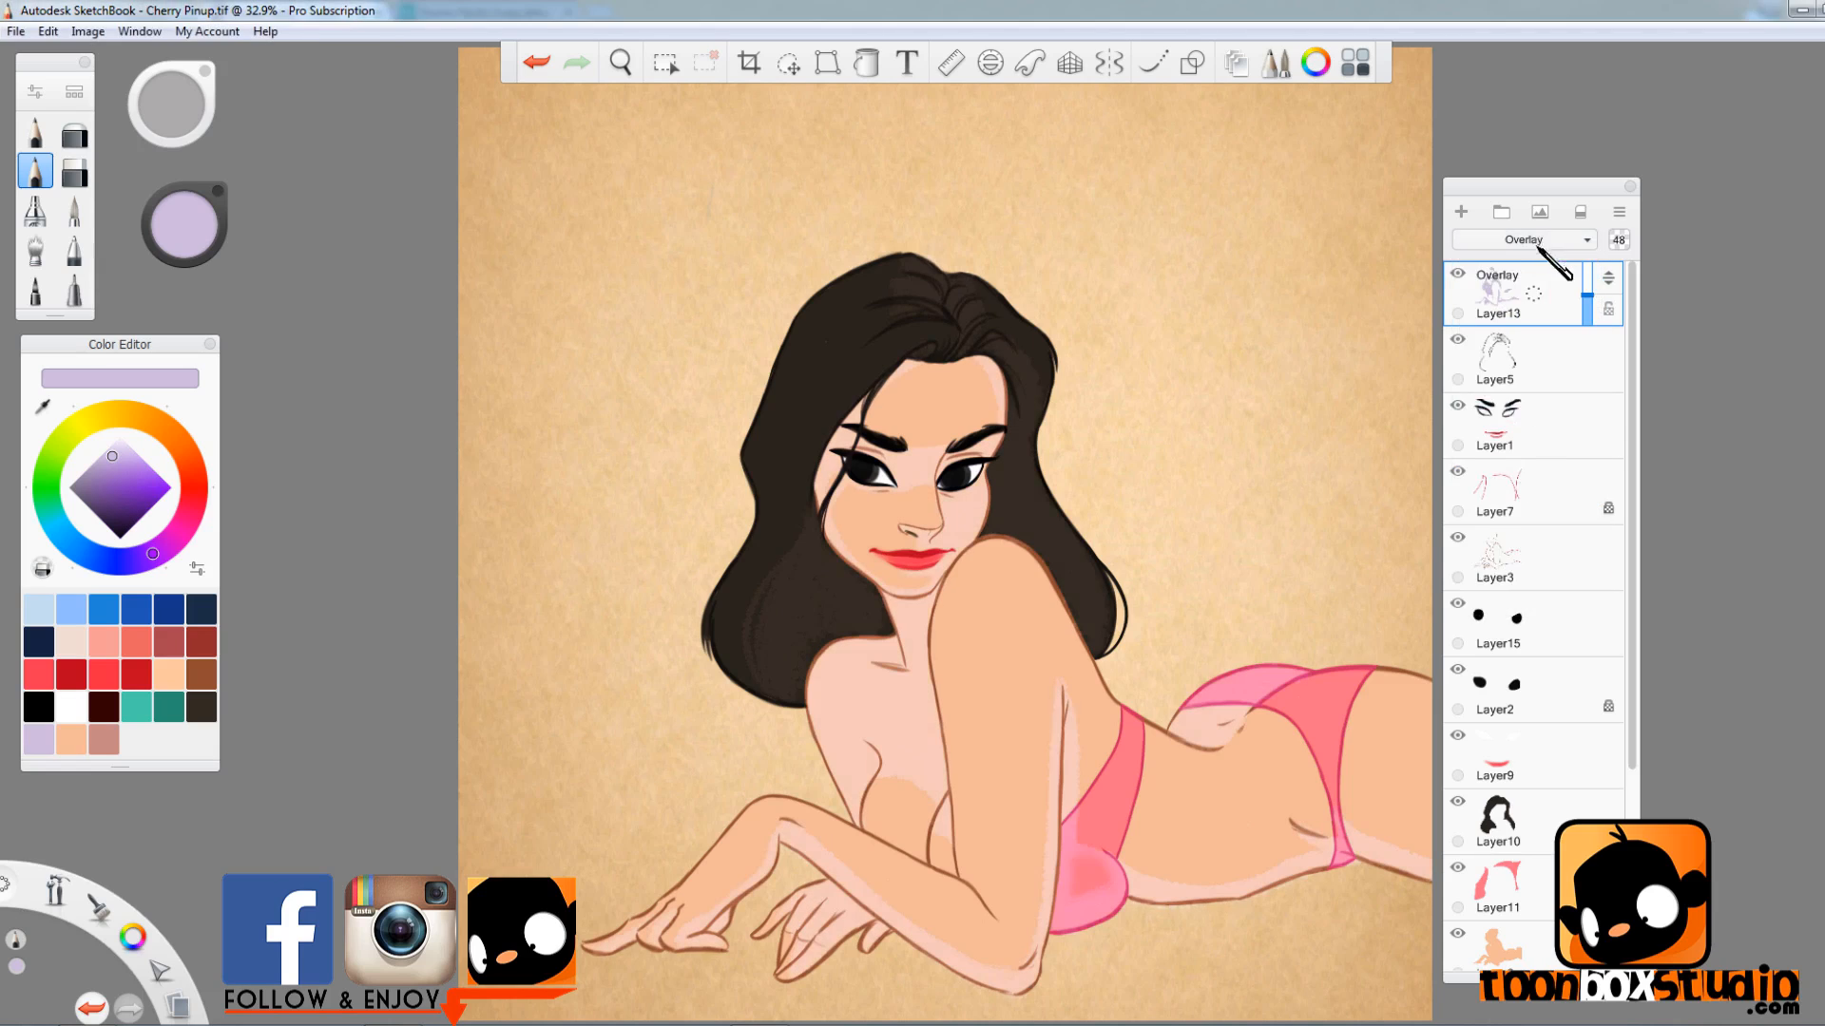
{"action": "left_click", "coordinate": [1549, 241]}
{"action": "left_click", "coordinate": [1559, 284]}
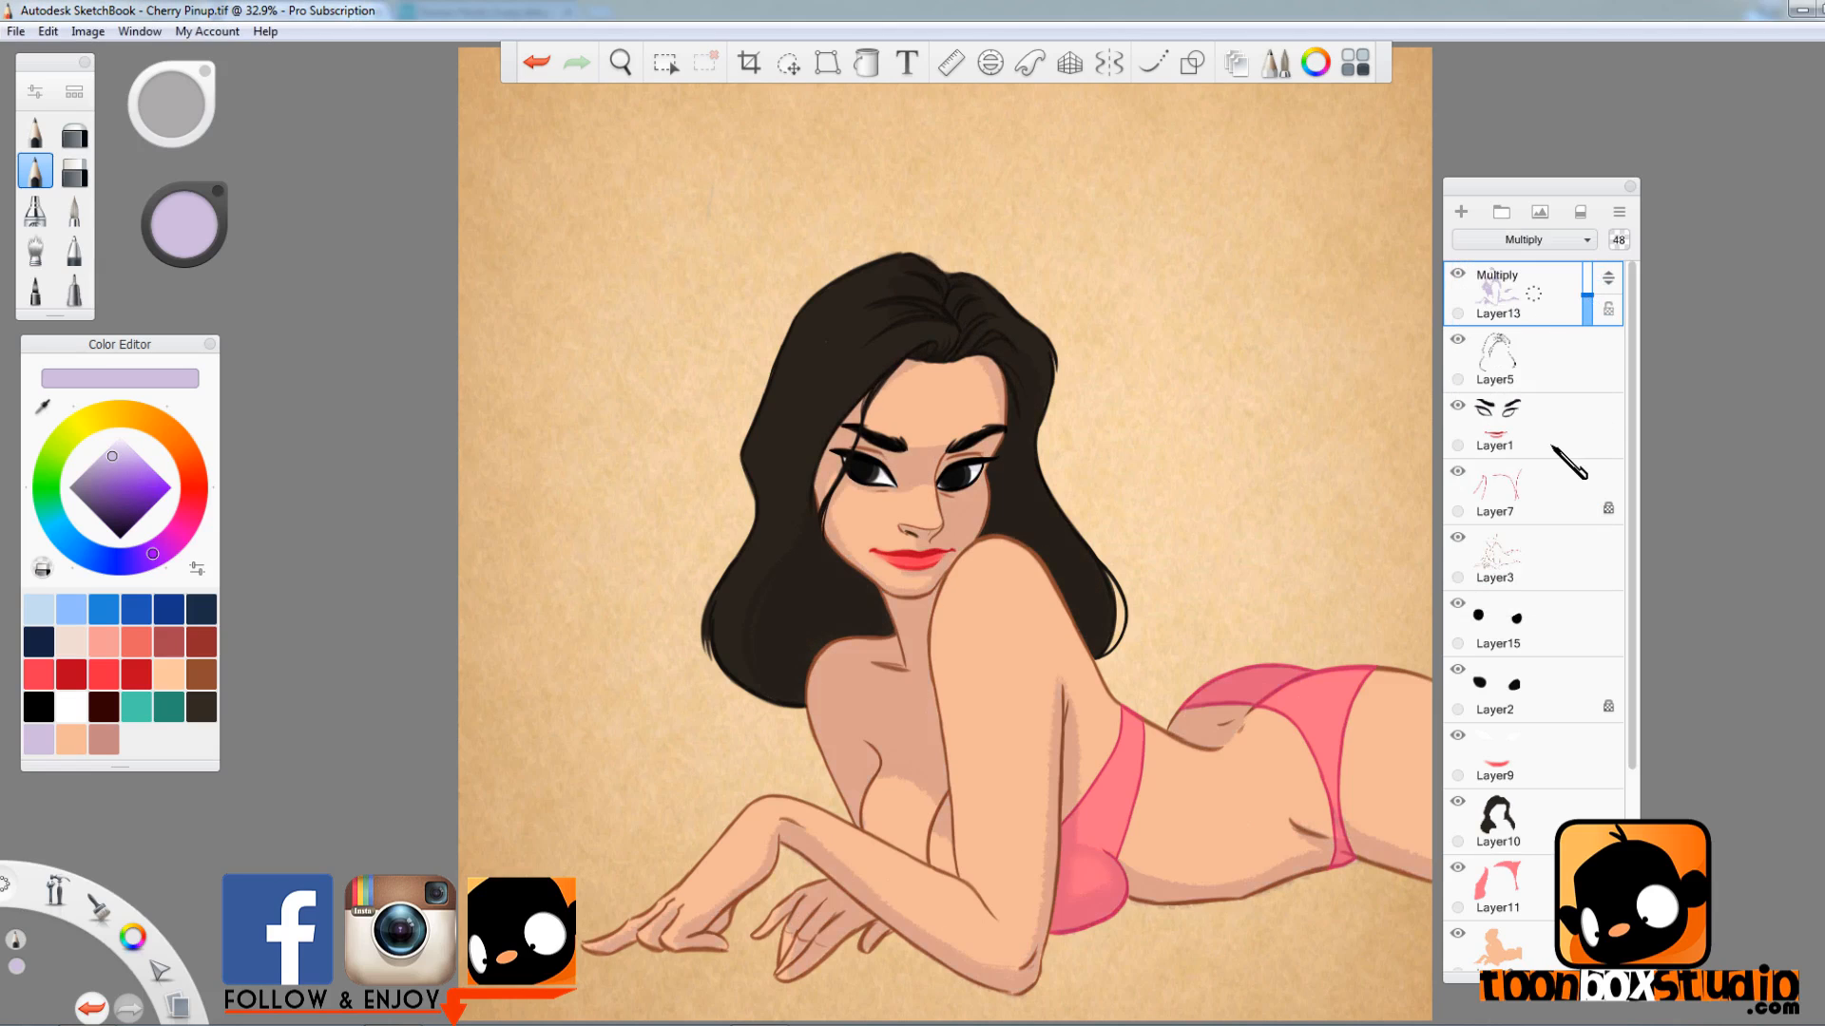
- Try a lavender shadow down the near shoulder and upper arm, and undo those strokes
{"action": "mouse_move", "coordinate": [1012, 580]}
{"action": "left_mouse_down"}
{"action": "mouse_move", "coordinate": [1028, 566]}
{"action": "mouse_move", "coordinate": [1026, 677]}
{"action": "left_mouse_up"}
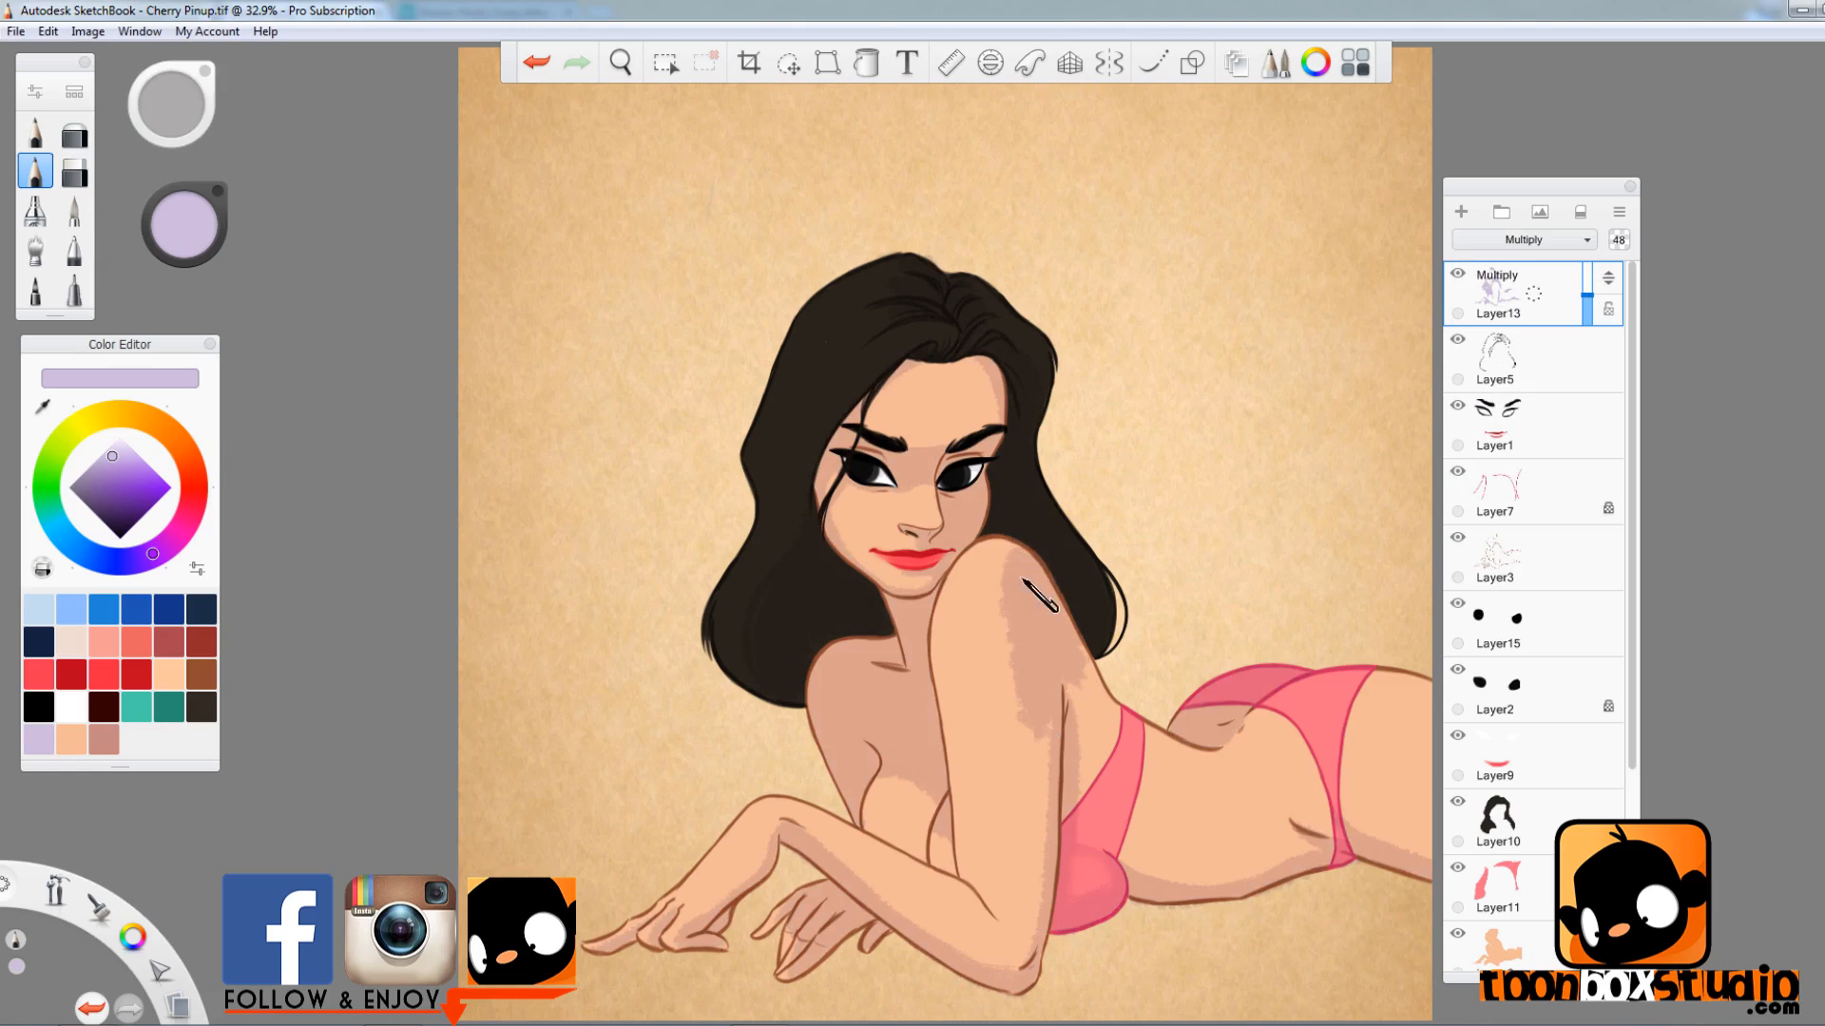
{"action": "mouse_move", "coordinate": [1023, 580]}
{"action": "left_mouse_down"}
{"action": "mouse_move", "coordinate": [1037, 878]}
{"action": "mouse_move", "coordinate": [1043, 812]}
{"action": "left_mouse_up"}
{"action": "mouse_move", "coordinate": [1085, 689]}
{"action": "left_mouse_down"}
{"action": "mouse_move", "coordinate": [1078, 796]}
{"action": "mouse_move", "coordinate": [1078, 647]}
{"action": "mouse_move", "coordinate": [1114, 761]}
{"action": "left_mouse_up"}
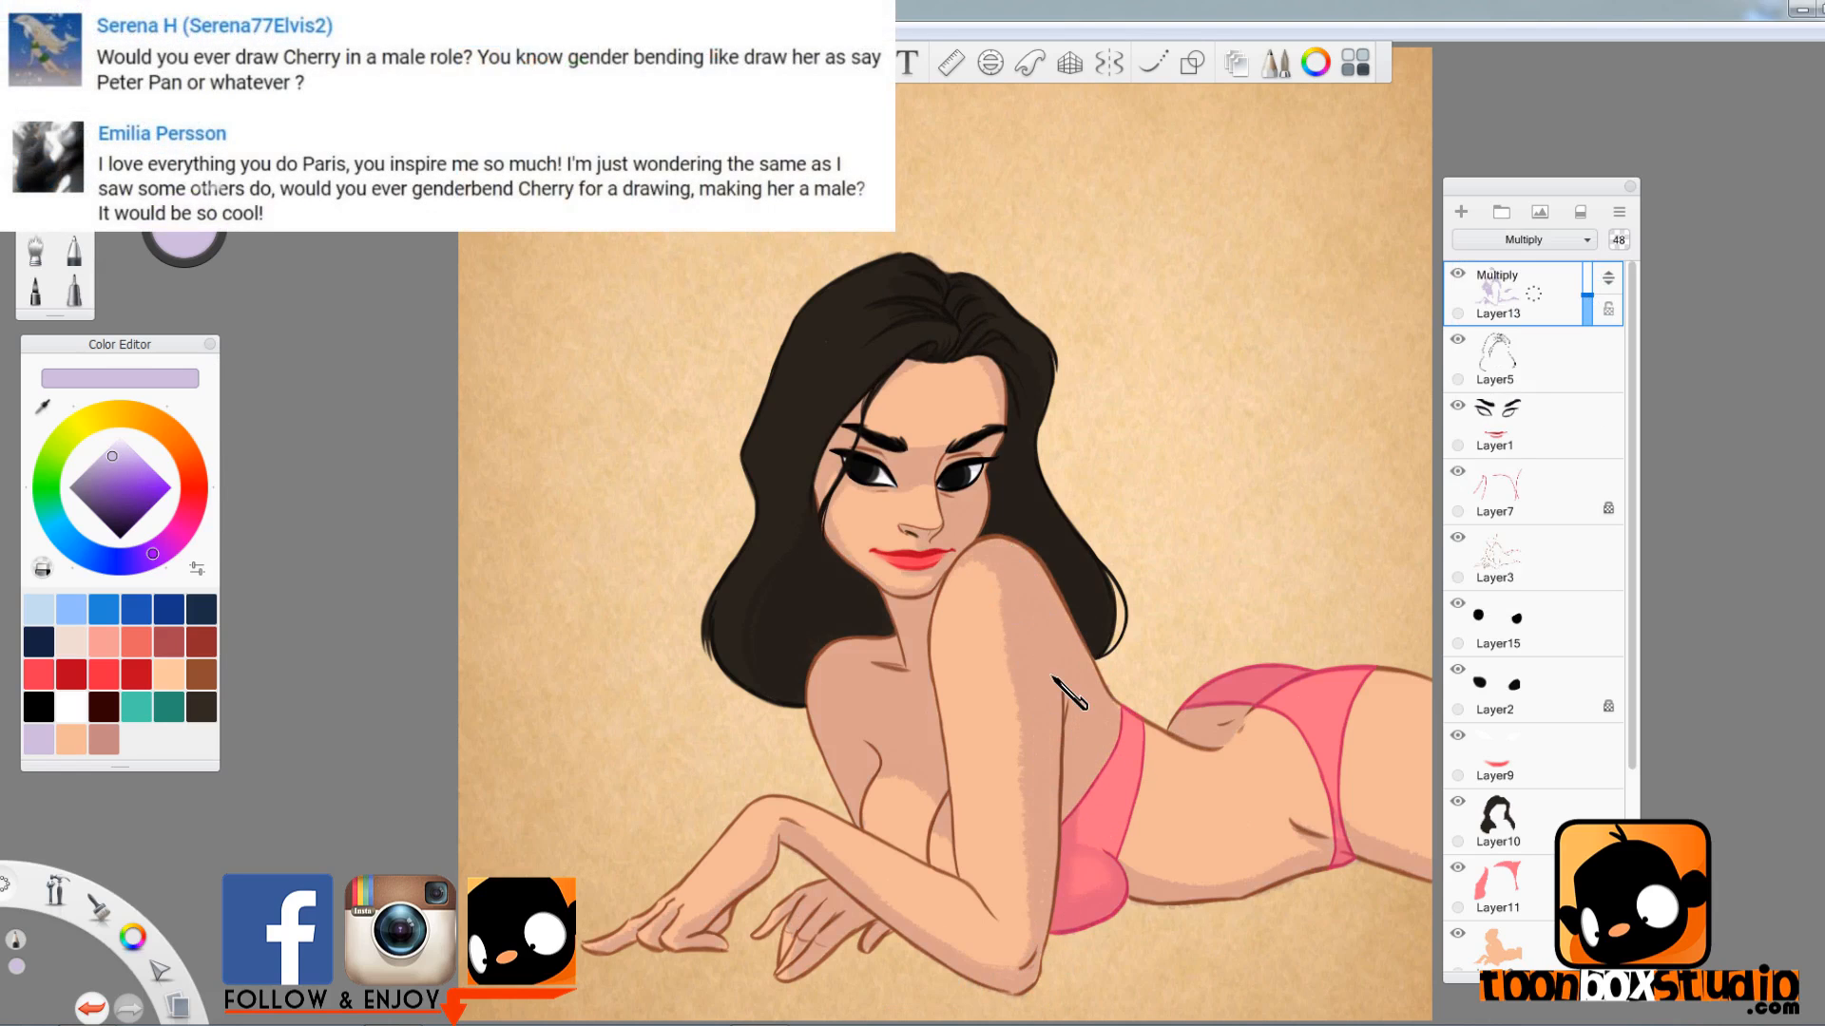
{"action": "left_click", "coordinate": [91, 1007]}
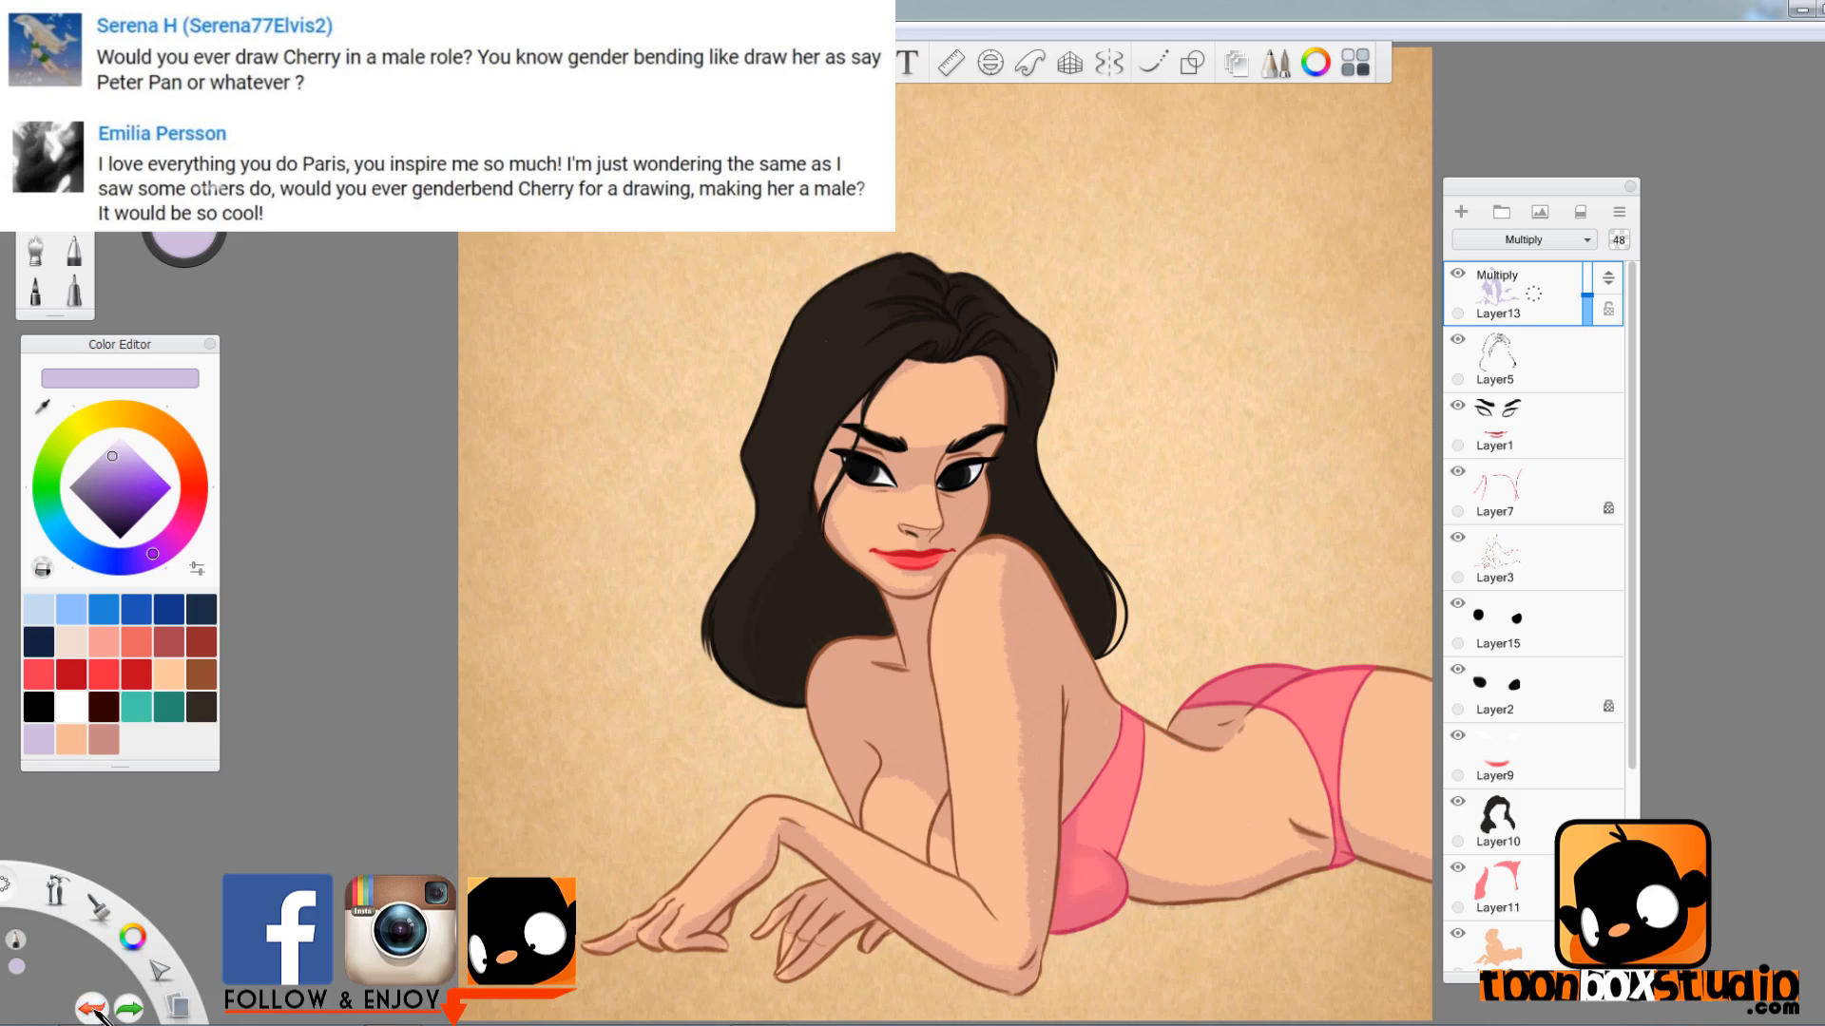
{"action": "left_click", "coordinate": [91, 1008]}
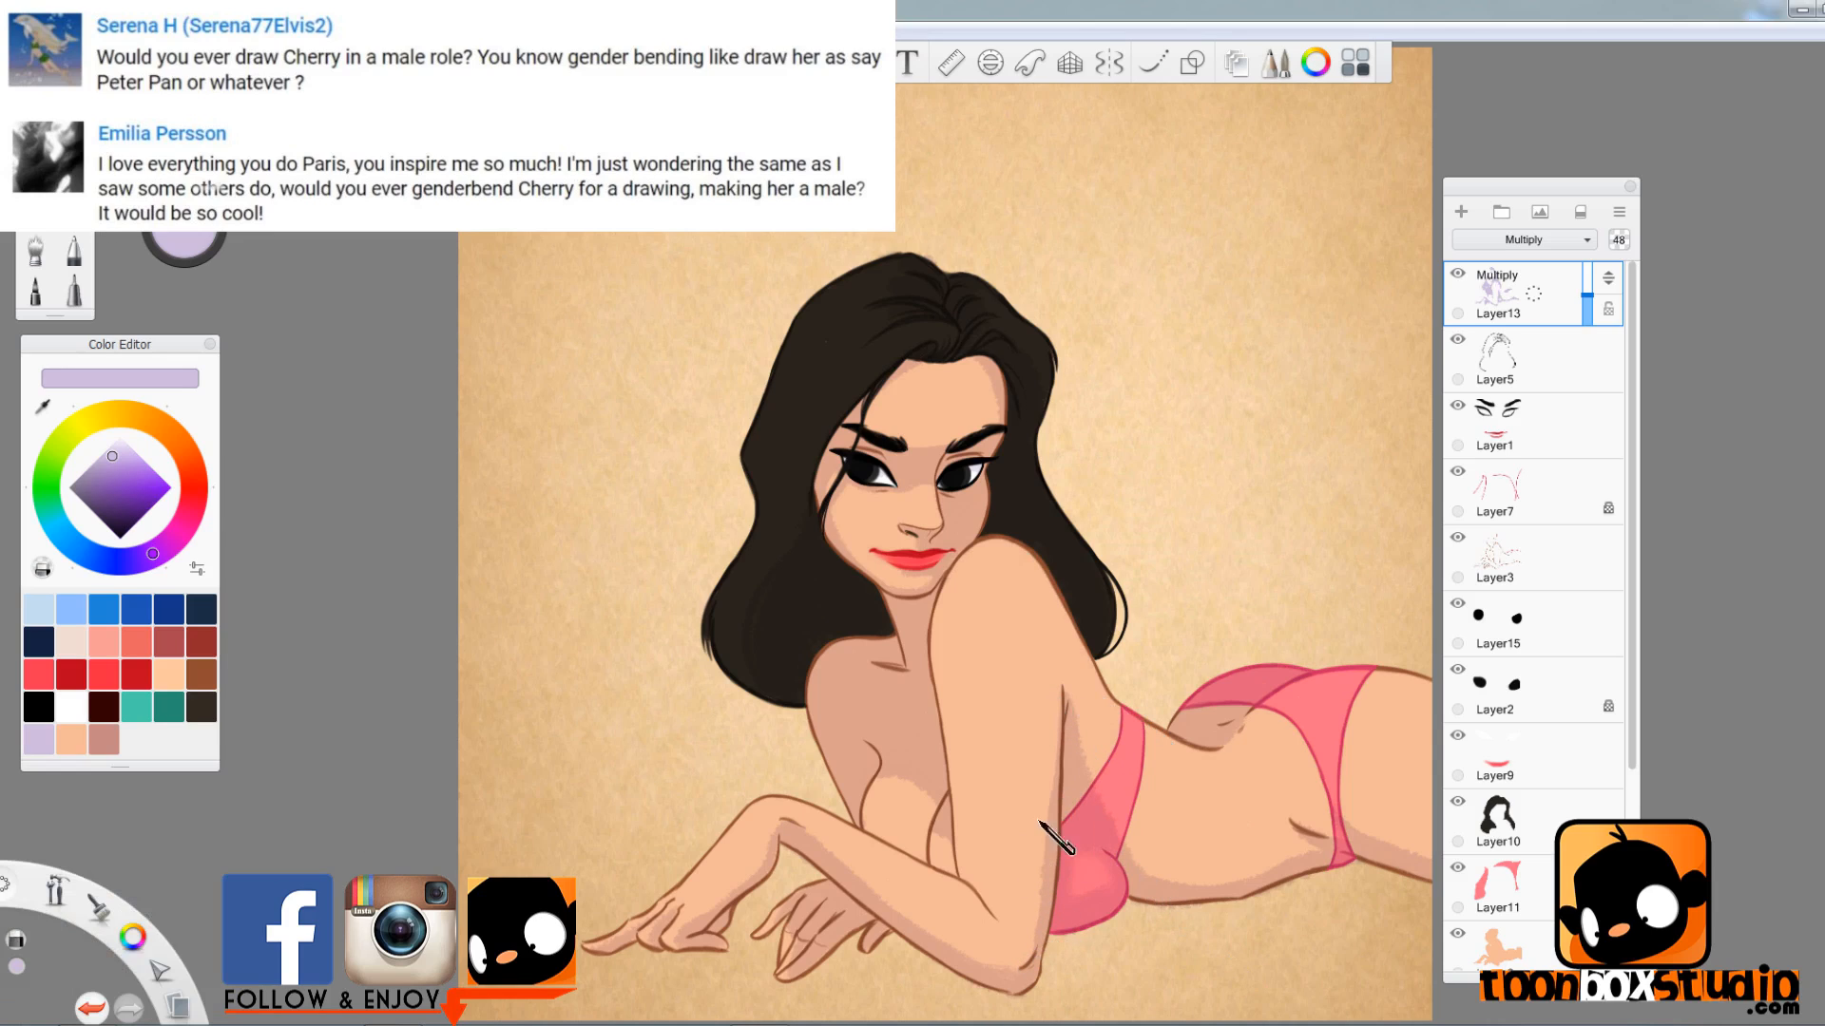
- Paint small white highlights in both eyes and on the lower lip on Layer12
{"action": "left_click_drag", "start_coordinate": [190, 240], "coordinate": [208, 290]}
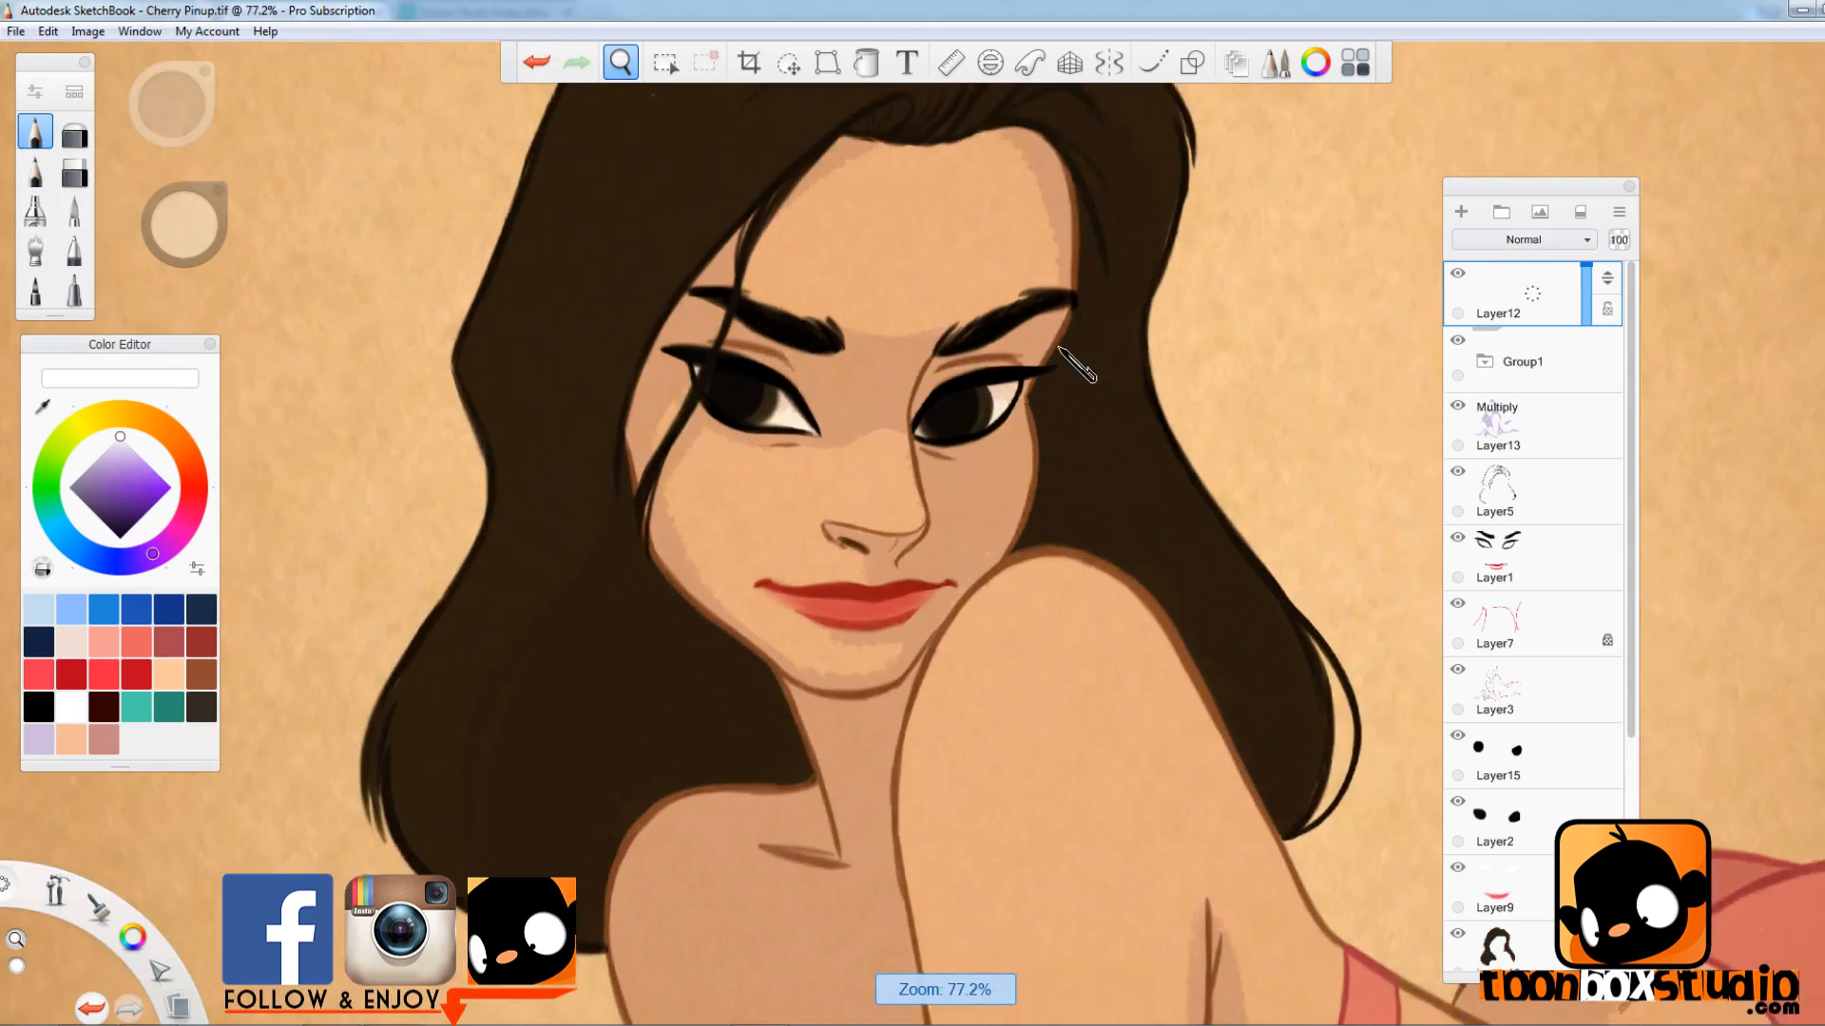
{"action": "left_click_drag", "start_coordinate": [1062, 352], "coordinate": [998, 409]}
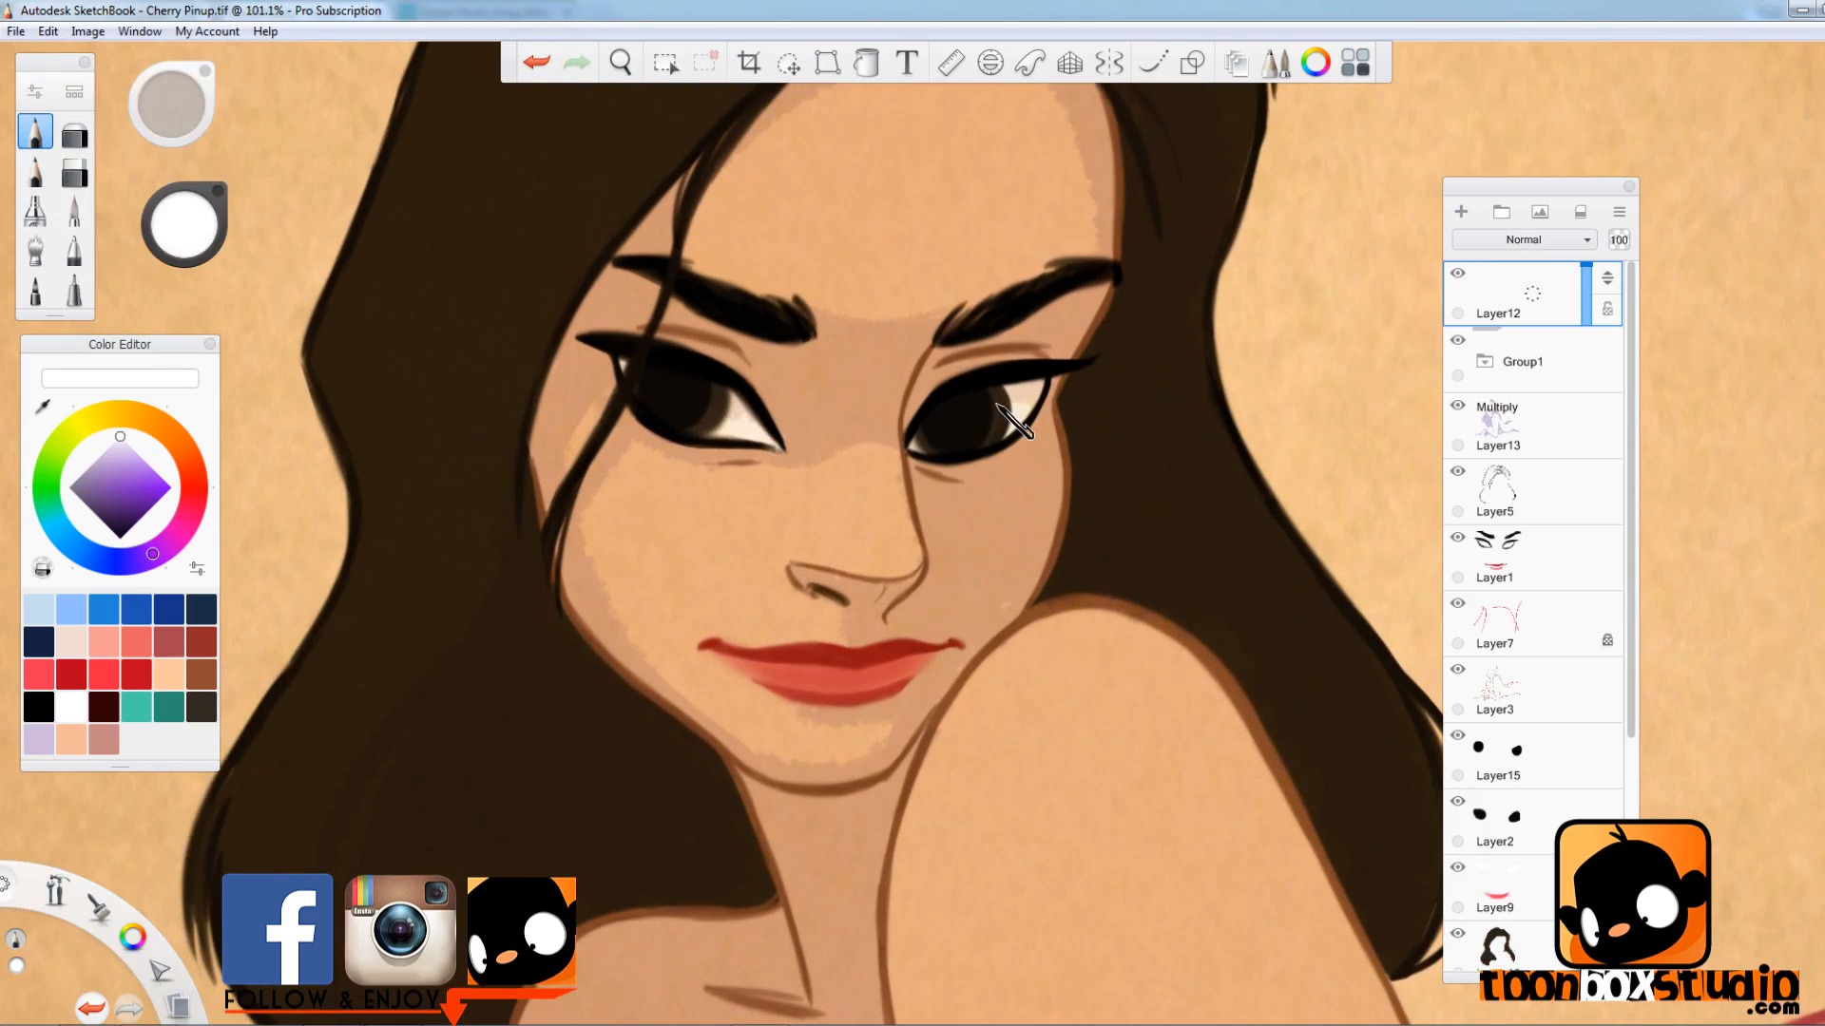
{"action": "left_click", "coordinate": [707, 398]}
{"action": "mouse_move", "coordinate": [961, 537]}
{"action": "left_mouse_down"}
{"action": "mouse_move", "coordinate": [933, 800]}
{"action": "mouse_move", "coordinate": [1075, 836]}
{"action": "left_mouse_up"}
{"action": "left_click_drag", "start_coordinate": [913, 566], "coordinate": [927, 569]}
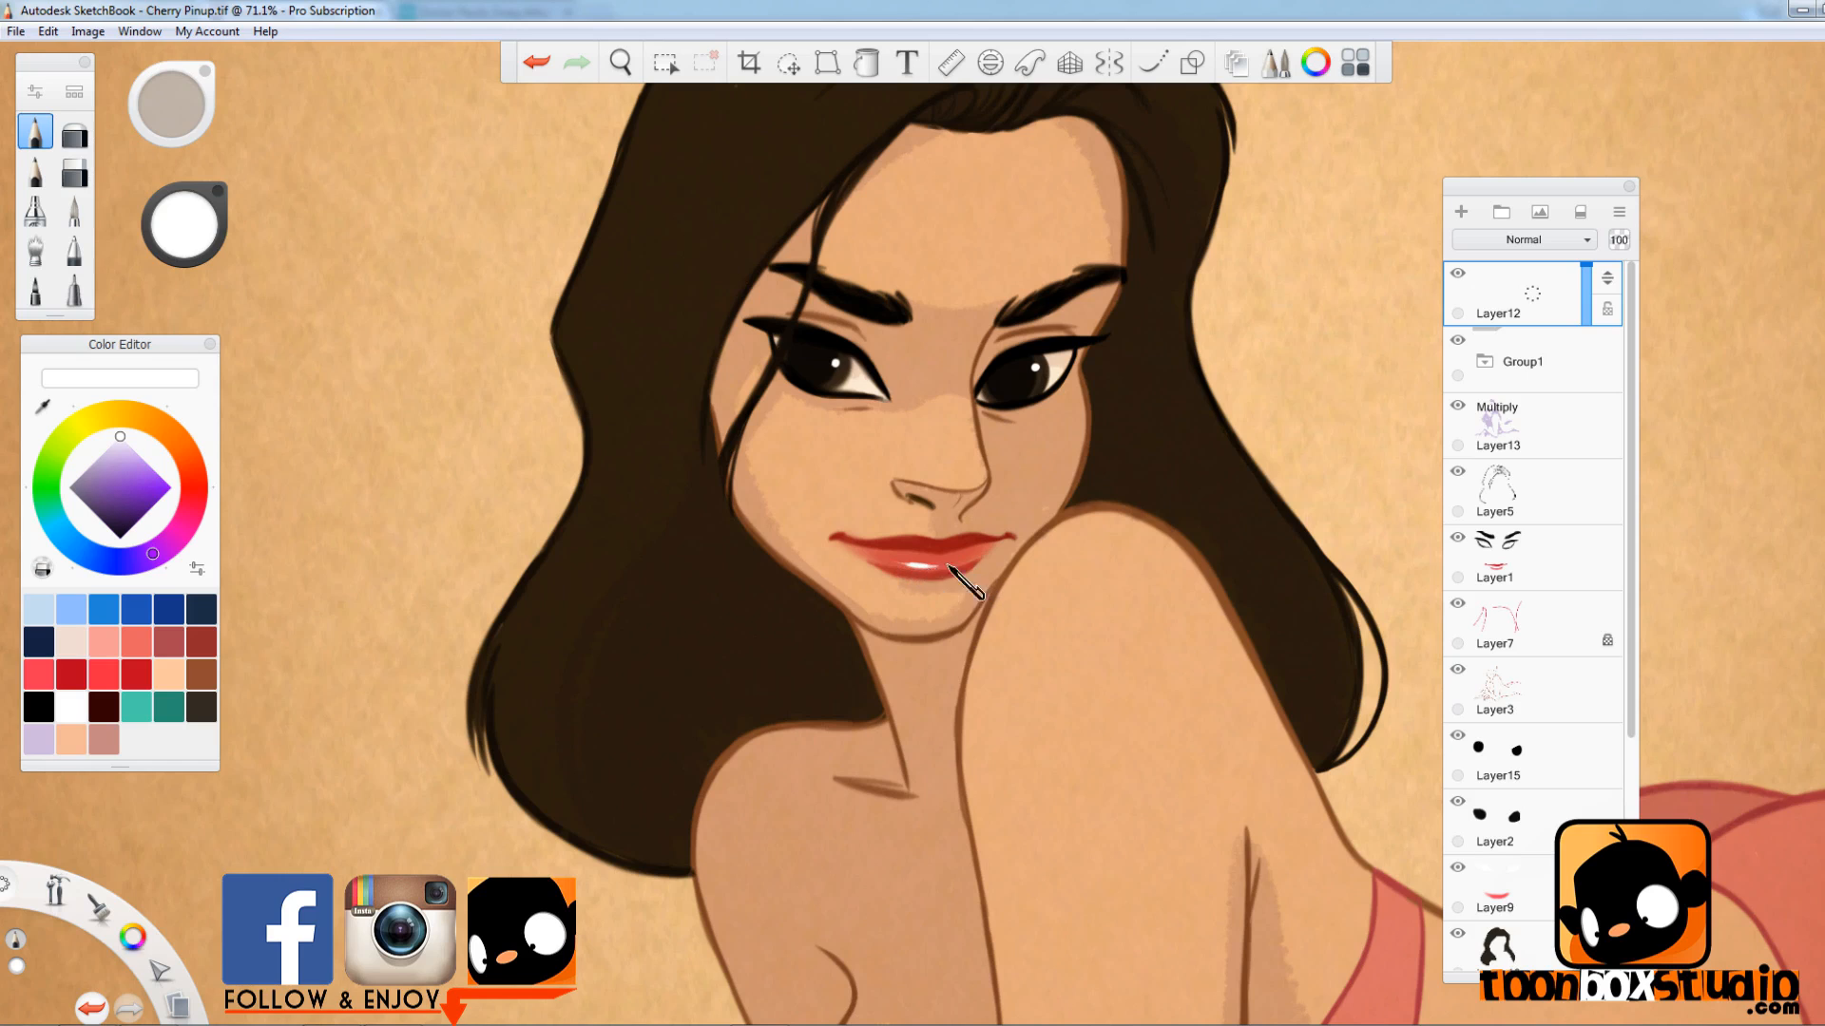
{"action": "key", "text": "ctrl+z"}
- Lasso the white lip highlight on Layer12 and adjust its placement on the lower lip
{"action": "mouse_move", "coordinate": [947, 538]}
{"action": "left_mouse_down"}
{"action": "mouse_move", "coordinate": [972, 622]}
{"action": "mouse_move", "coordinate": [954, 705]}
{"action": "left_mouse_up"}
{"action": "left_click", "coordinate": [788, 63]}
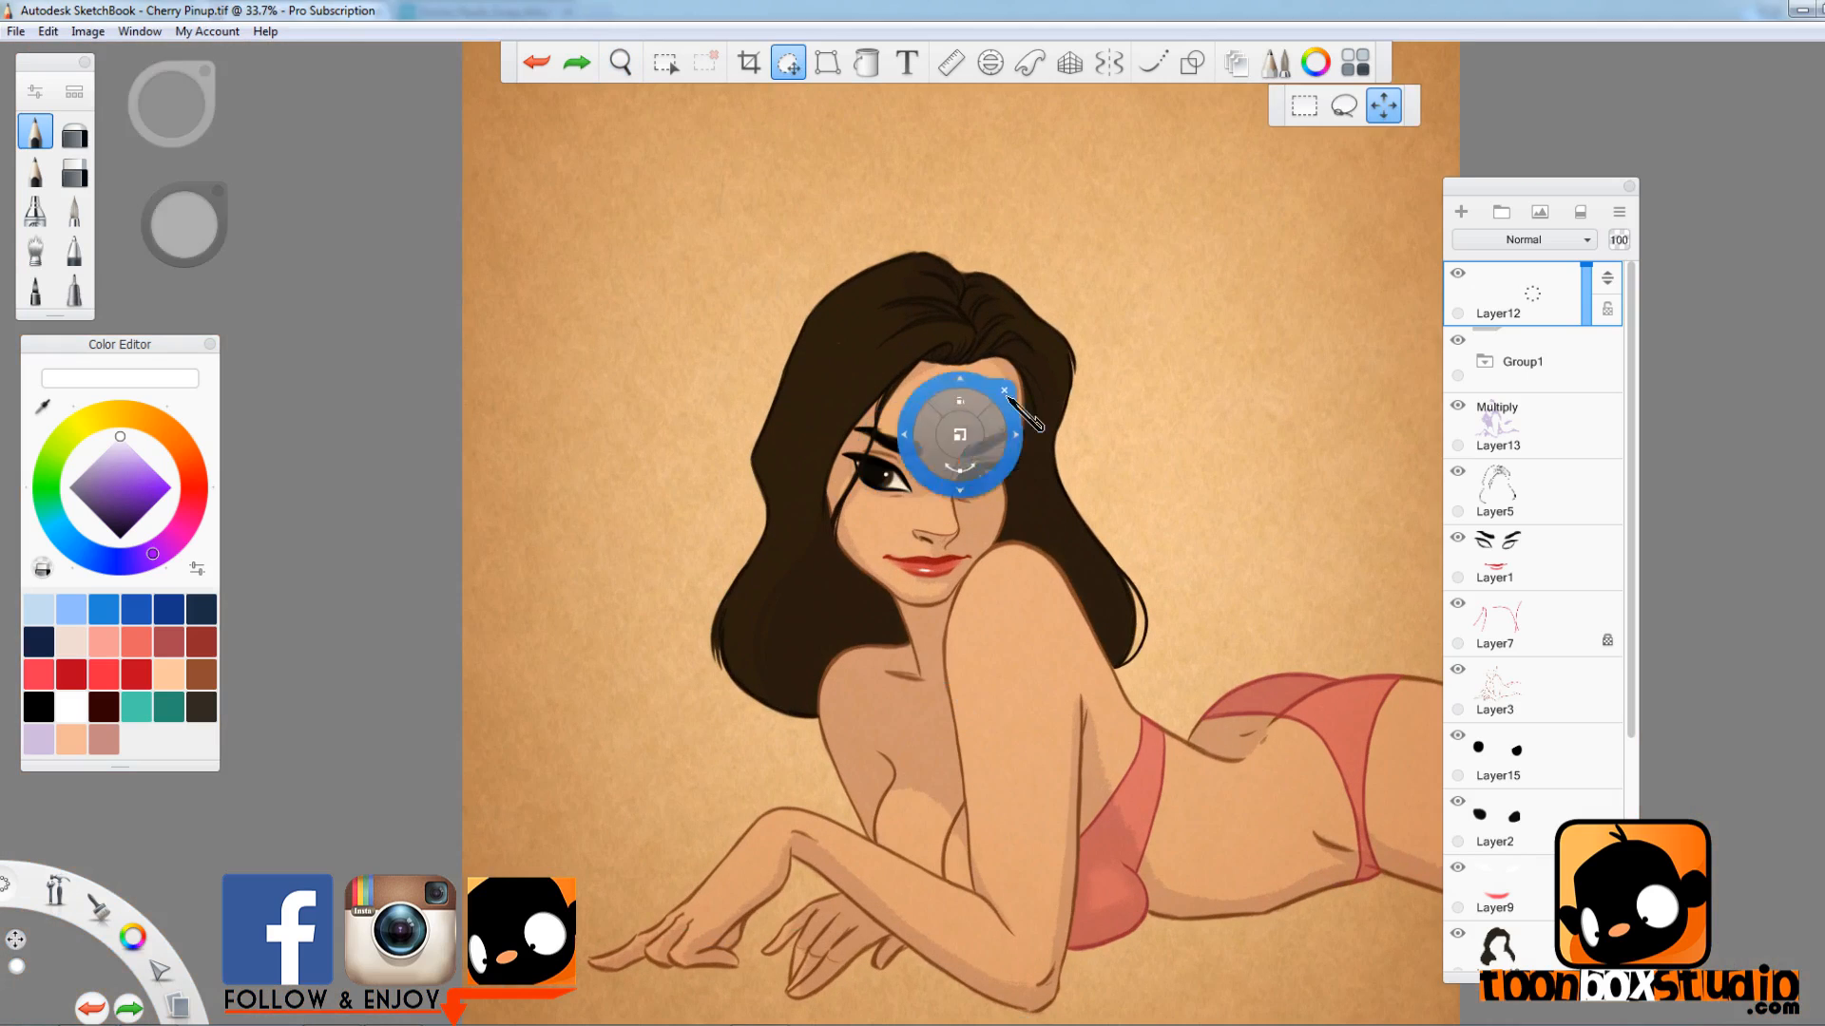
{"action": "left_click", "coordinate": [1343, 105]}
{"action": "left_click_drag", "start_coordinate": [937, 558], "coordinate": [939, 589]}
{"action": "left_click_drag", "start_coordinate": [1137, 763], "coordinate": [1136, 733]}
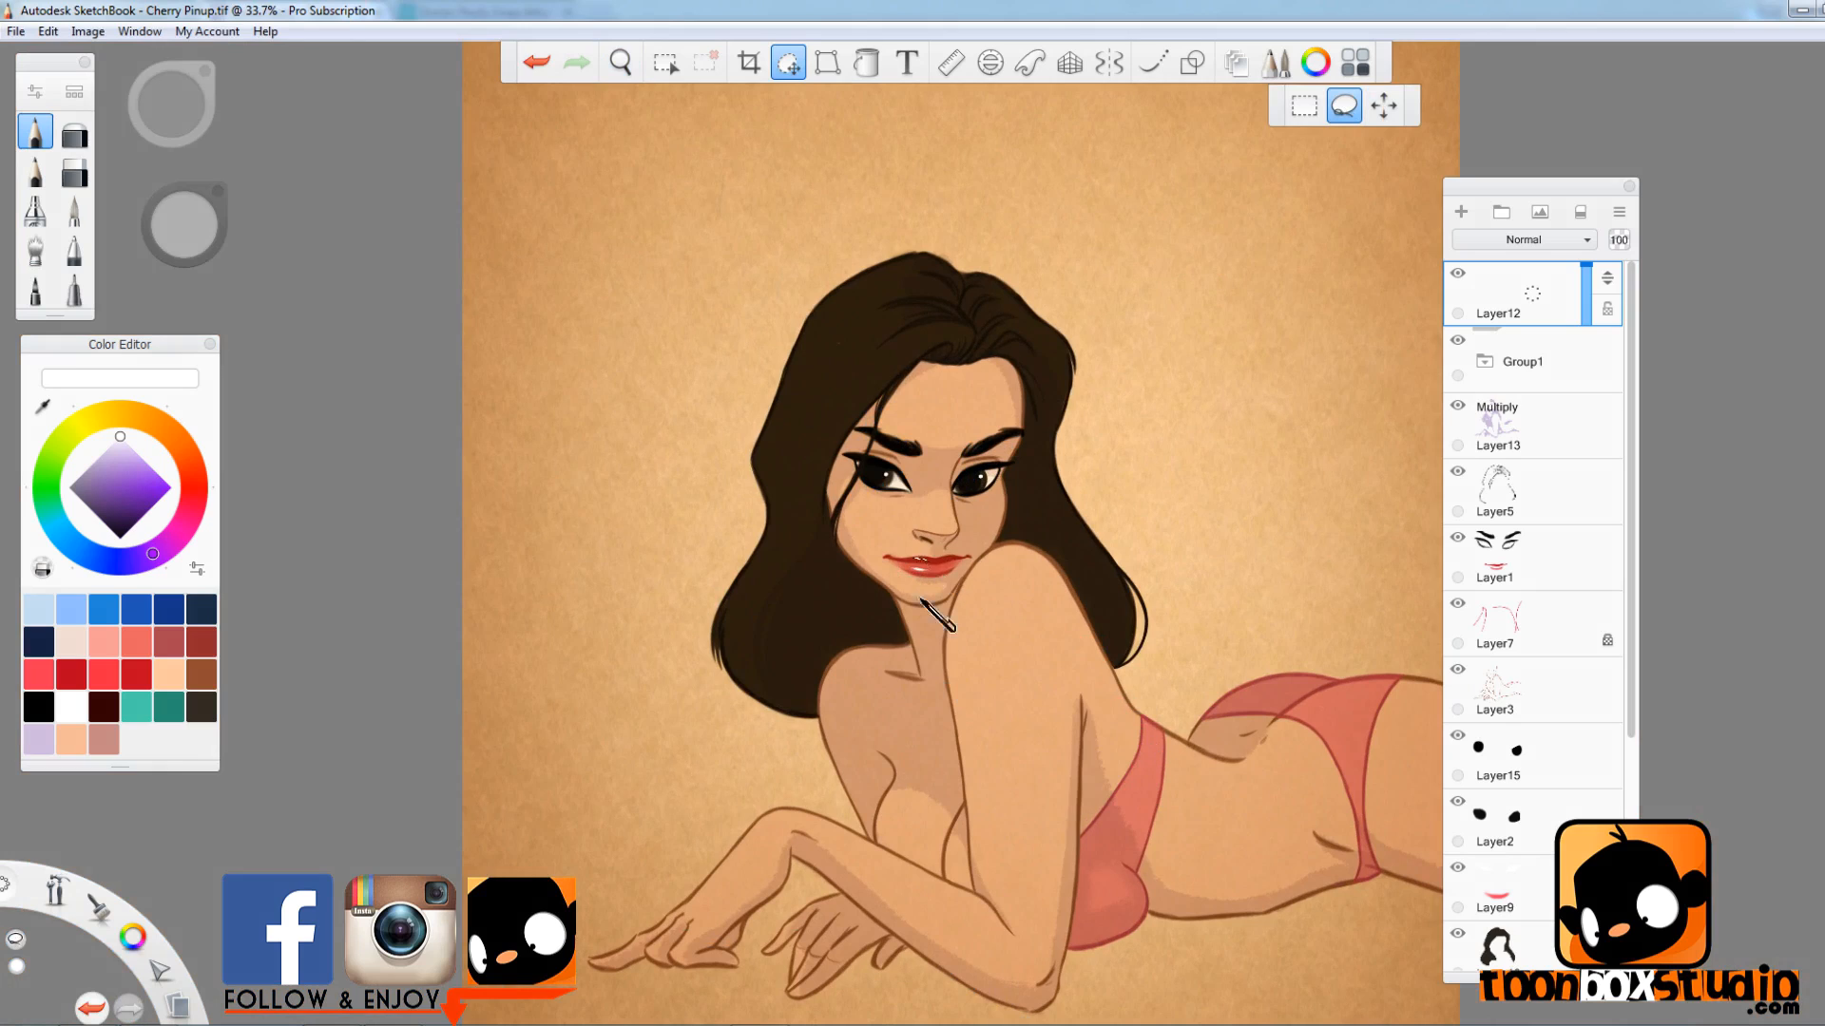
{"action": "mouse_move", "coordinate": [927, 559]}
{"action": "left_mouse_down"}
{"action": "mouse_move", "coordinate": [950, 581]}
{"action": "mouse_move", "coordinate": [936, 560]}
{"action": "left_mouse_up"}
{"action": "left_click", "coordinate": [1123, 714]}
{"action": "mouse_move", "coordinate": [969, 677]}
{"action": "left_mouse_down"}
{"action": "mouse_move", "coordinate": [945, 698]}
{"action": "mouse_move", "coordinate": [965, 715]}
{"action": "left_mouse_up"}
{"action": "left_click", "coordinate": [1039, 700]}
{"action": "key", "text": "ctrl+z"}
{"action": "left_click", "coordinate": [75, 133]}
{"action": "left_click", "coordinate": [35, 133]}
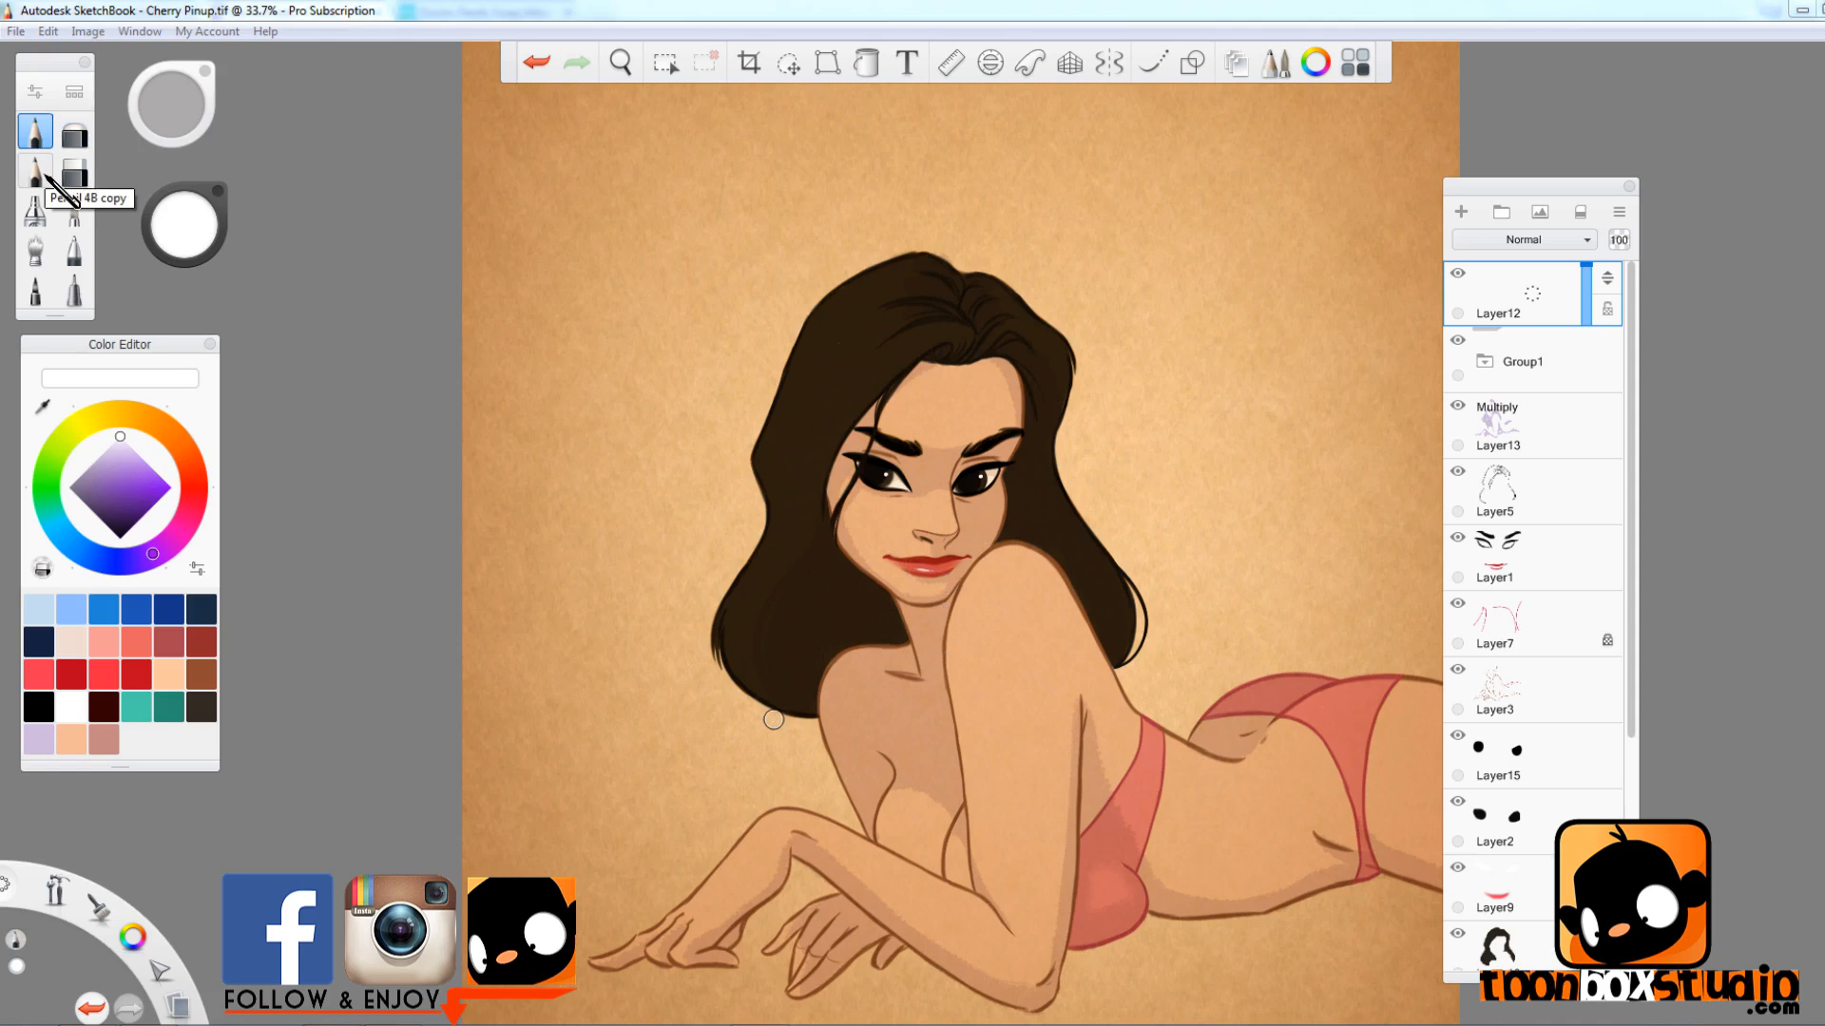
- Add a layer above Group1 and paint light-blue reflections across the upper part of both eyes at 31% opacity
{"action": "left_click", "coordinate": [1511, 353]}
{"action": "left_click", "coordinate": [1462, 212]}
{"action": "left_click", "coordinate": [39, 609]}
{"action": "mouse_move", "coordinate": [1008, 542]}
{"action": "left_mouse_down"}
{"action": "mouse_move", "coordinate": [979, 485]}
{"action": "mouse_move", "coordinate": [862, 415]}
{"action": "mouse_move", "coordinate": [855, 461]}
{"action": "mouse_move", "coordinate": [898, 379]}
{"action": "left_mouse_up"}
{"action": "mouse_move", "coordinate": [860, 447]}
{"action": "left_mouse_down"}
{"action": "mouse_move", "coordinate": [903, 361]}
{"action": "mouse_move", "coordinate": [879, 403]}
{"action": "mouse_move", "coordinate": [961, 350]}
{"action": "mouse_move", "coordinate": [855, 435]}
{"action": "left_mouse_up"}
{"action": "left_click_drag", "start_coordinate": [1586, 333], "coordinate": [1585, 370]}
{"action": "mouse_move", "coordinate": [523, 544]}
{"action": "left_mouse_down"}
{"action": "mouse_move", "coordinate": [670, 518]}
{"action": "mouse_move", "coordinate": [561, 556]}
{"action": "mouse_move", "coordinate": [628, 532]}
{"action": "mouse_move", "coordinate": [708, 541]}
{"action": "left_mouse_up"}
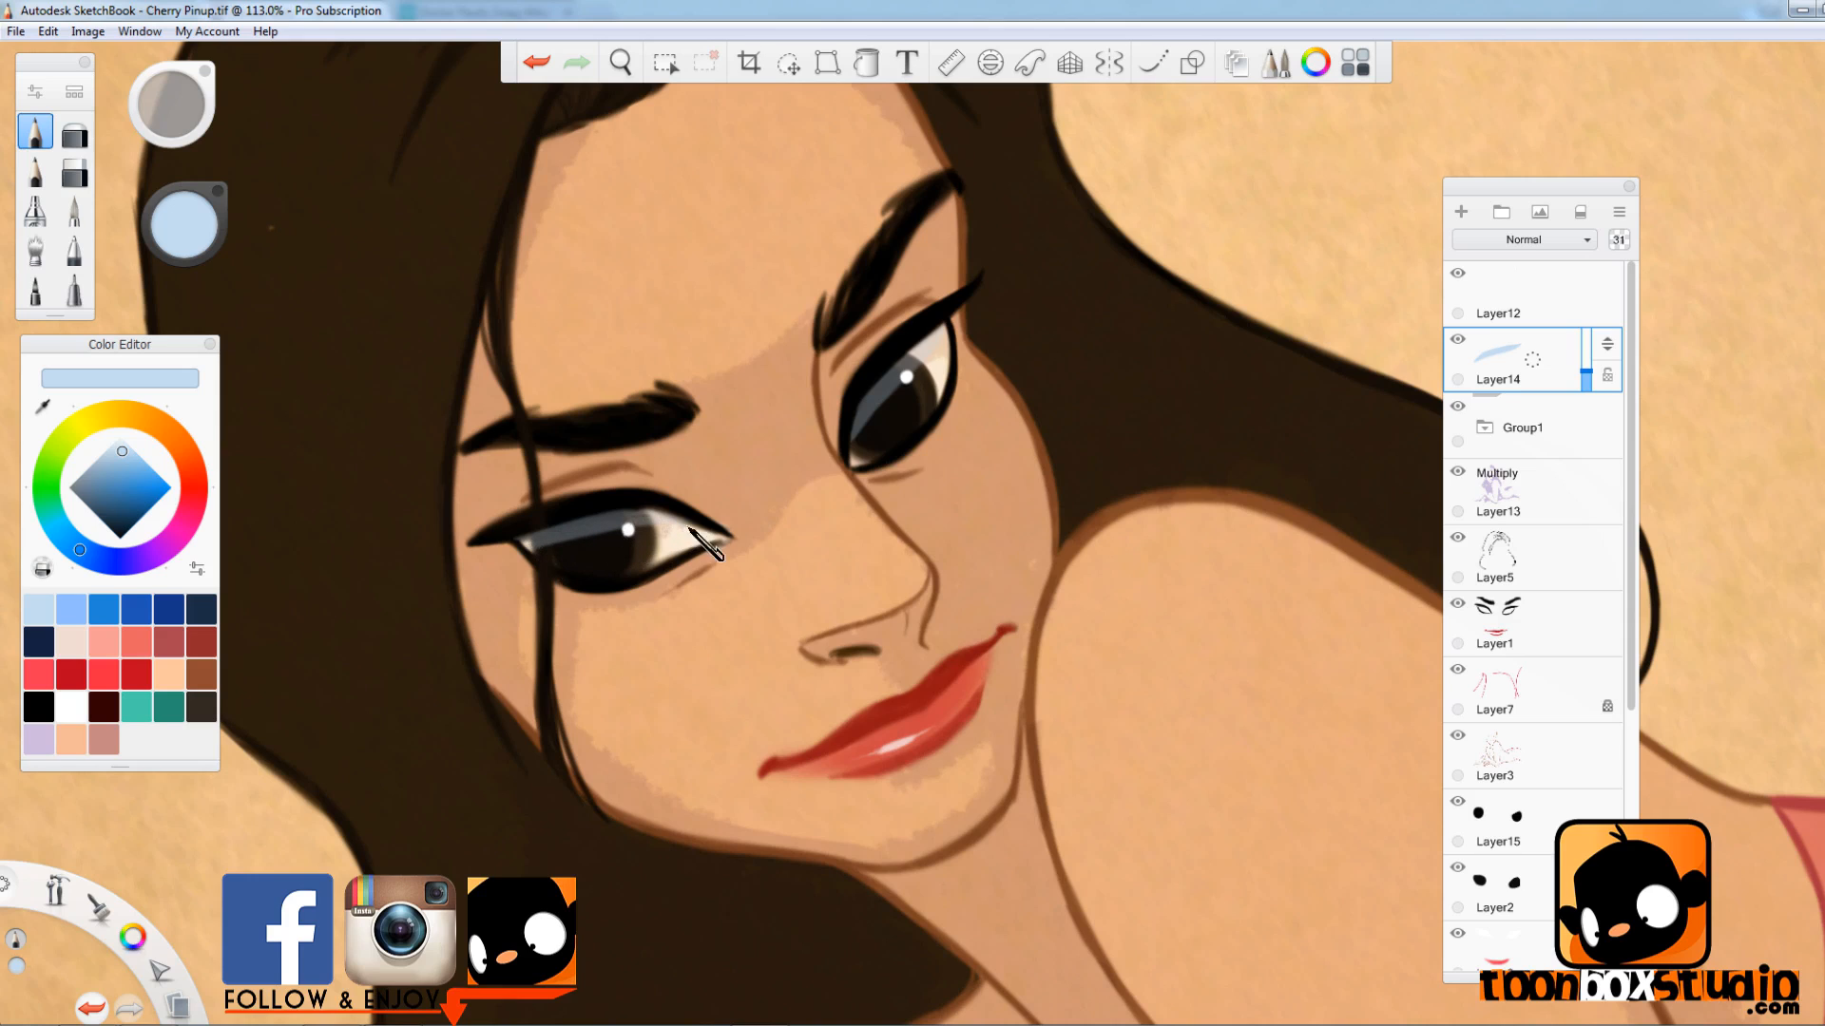
{"action": "key", "text": "e"}
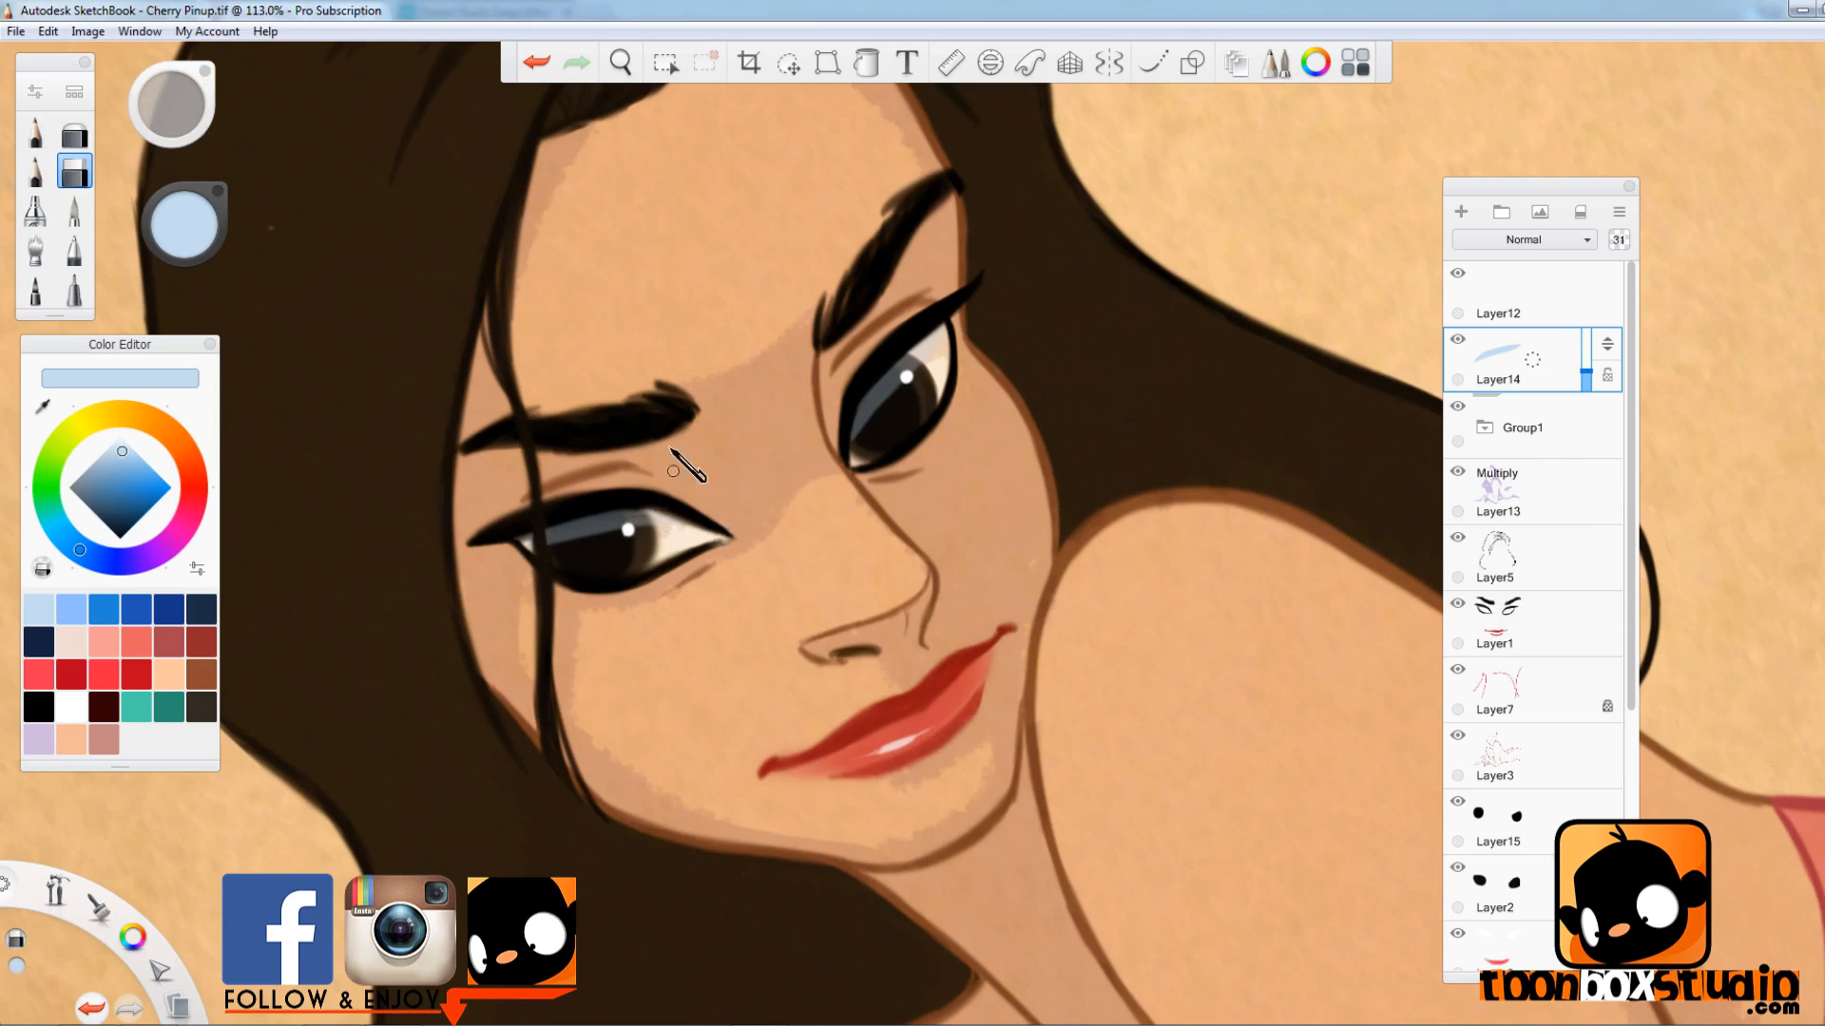
{"action": "key", "text": "e"}
- Try Layer14 beneath Layer1 with its opacity lowered to 20%
{"action": "scroll", "coordinate": [654, 518], "scroll_direction": "down", "scroll_amount": 5}
{"action": "mouse_move", "coordinate": [1586, 372]}
{"action": "left_mouse_down"}
{"action": "mouse_move", "coordinate": [1606, 686]}
{"action": "mouse_move", "coordinate": [1598, 642]}
{"action": "left_mouse_up"}
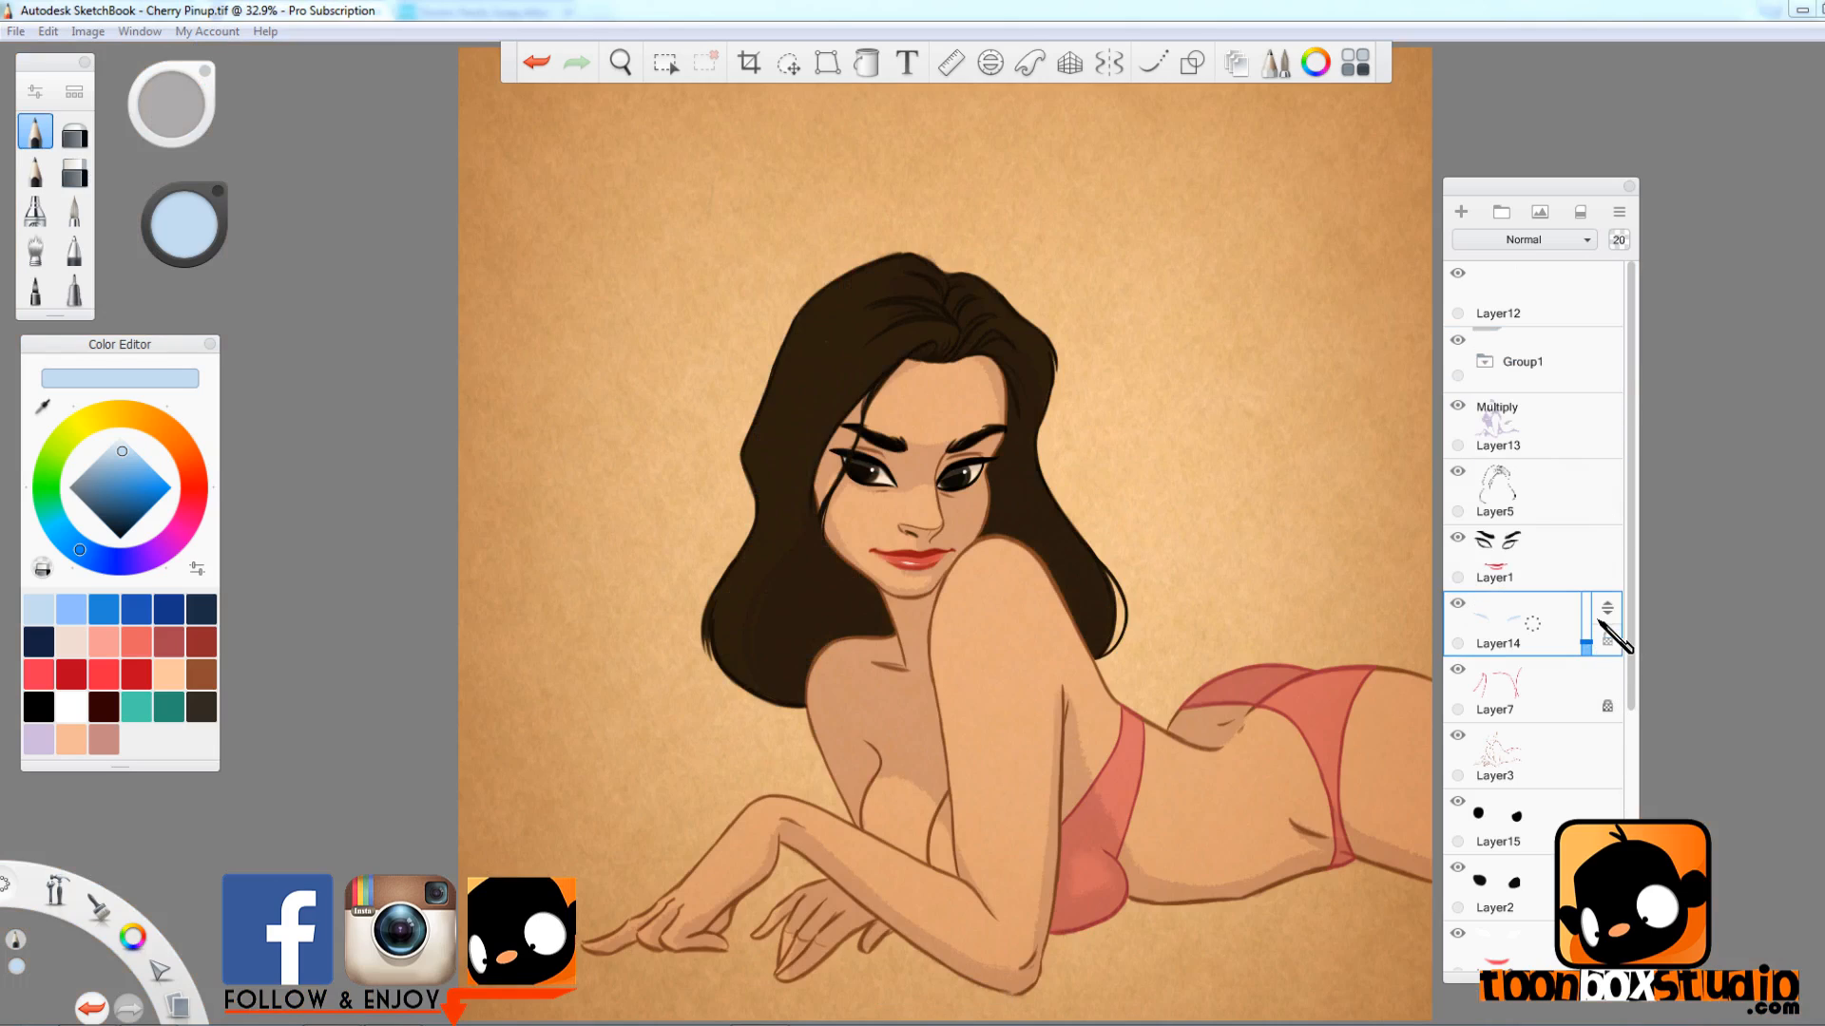
{"action": "key", "text": "s"}
{"action": "scroll", "coordinate": [878, 466], "scroll_direction": "up", "scroll_amount": 9}
{"action": "key", "text": "s"}
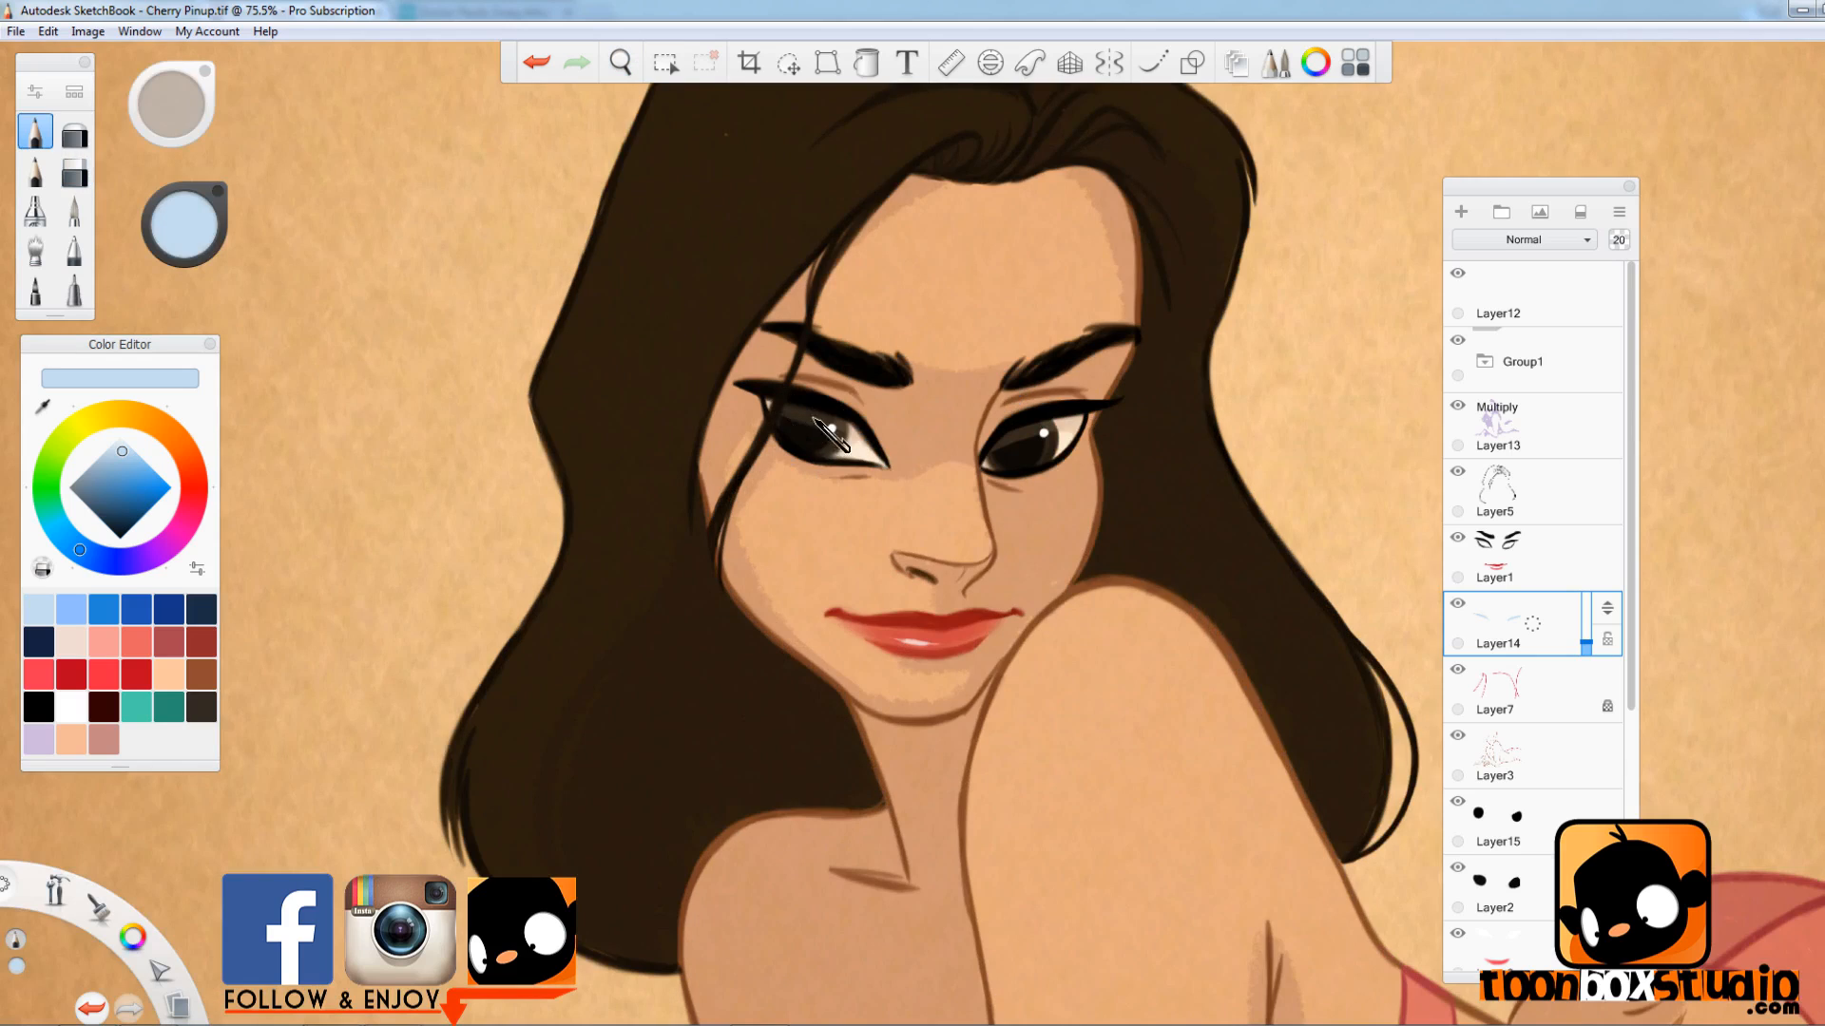
- Move Layer14 back above Group1 and reduce its opacity to 17%
{"action": "key", "text": "s"}
{"action": "scroll", "coordinate": [918, 620], "scroll_direction": "down", "scroll_amount": 1}
{"action": "left_click_drag", "start_coordinate": [918, 620], "coordinate": [1050, 709]}
{"action": "mouse_move", "coordinate": [1607, 608]}
{"action": "left_mouse_down"}
{"action": "mouse_move", "coordinate": [1606, 344]}
{"action": "mouse_move", "coordinate": [1592, 394]}
{"action": "left_mouse_up"}
{"action": "left_click", "coordinate": [538, 63]}
{"action": "left_click", "coordinate": [581, 65]}
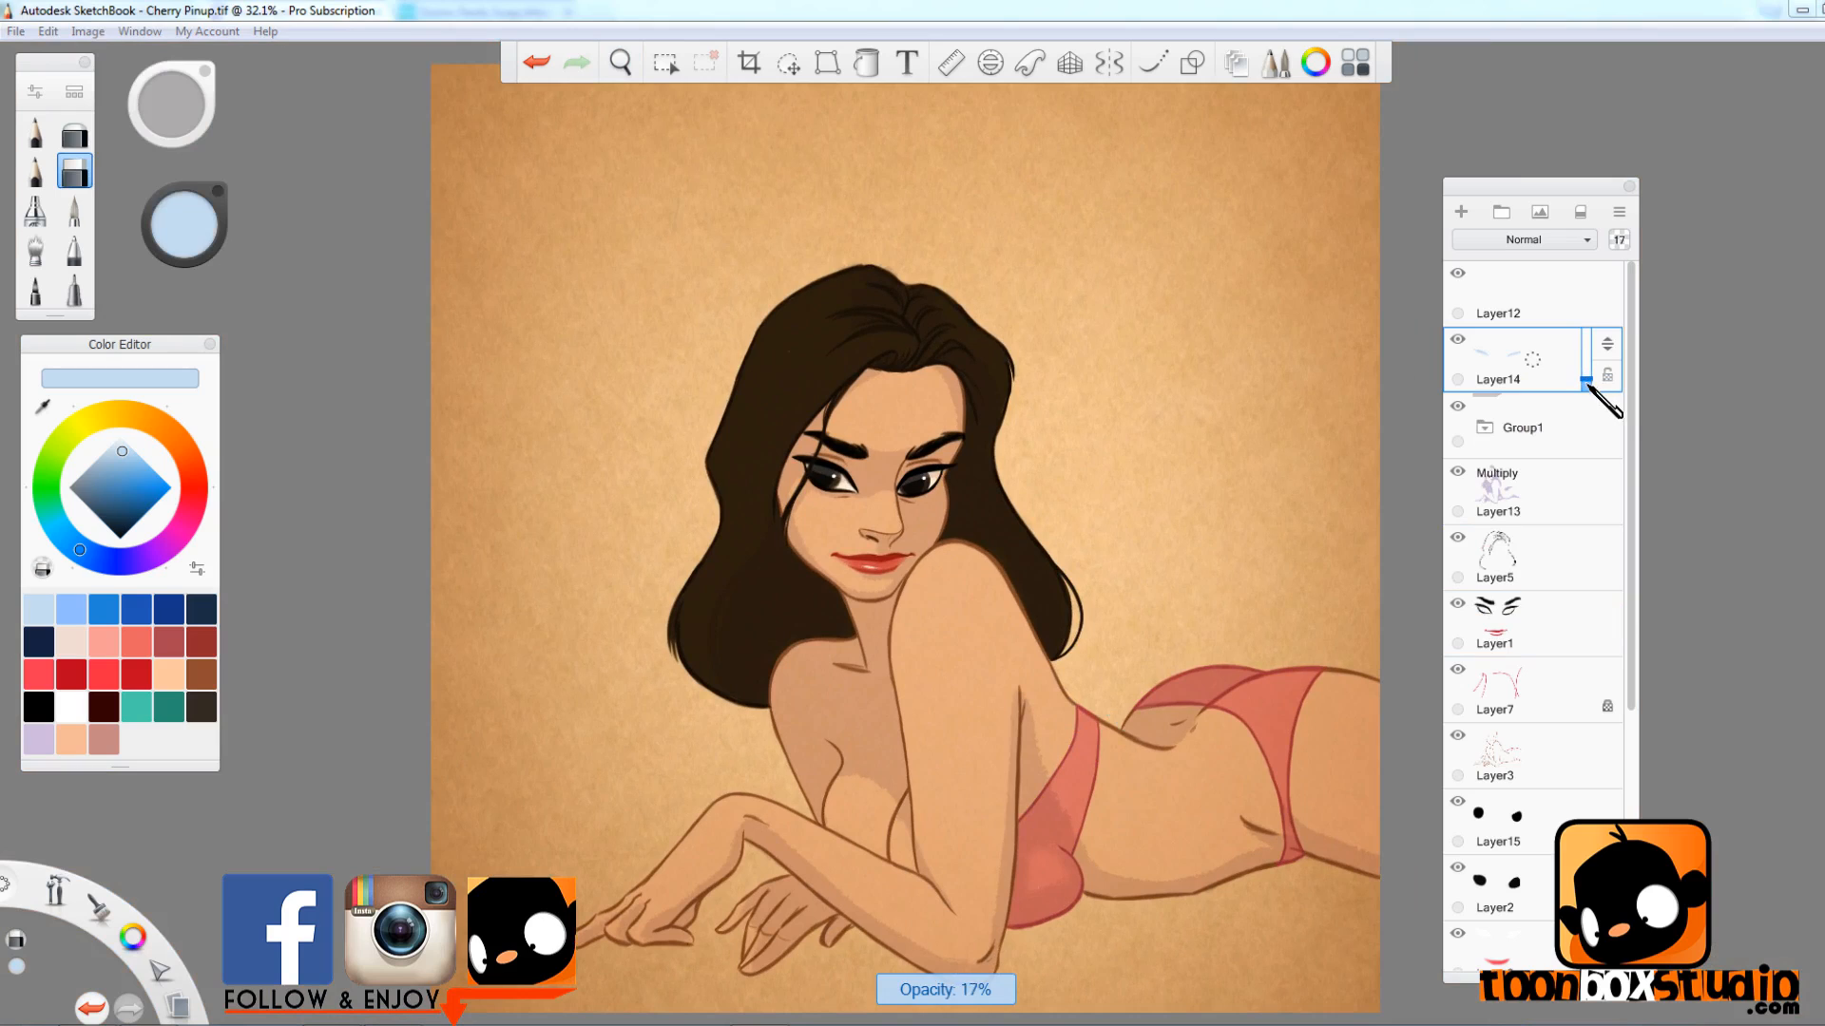
- Fill a new layer above PAPER with blue and paint an ochre ground beneath the figure on Layer18
{"action": "key", "text": "e"}
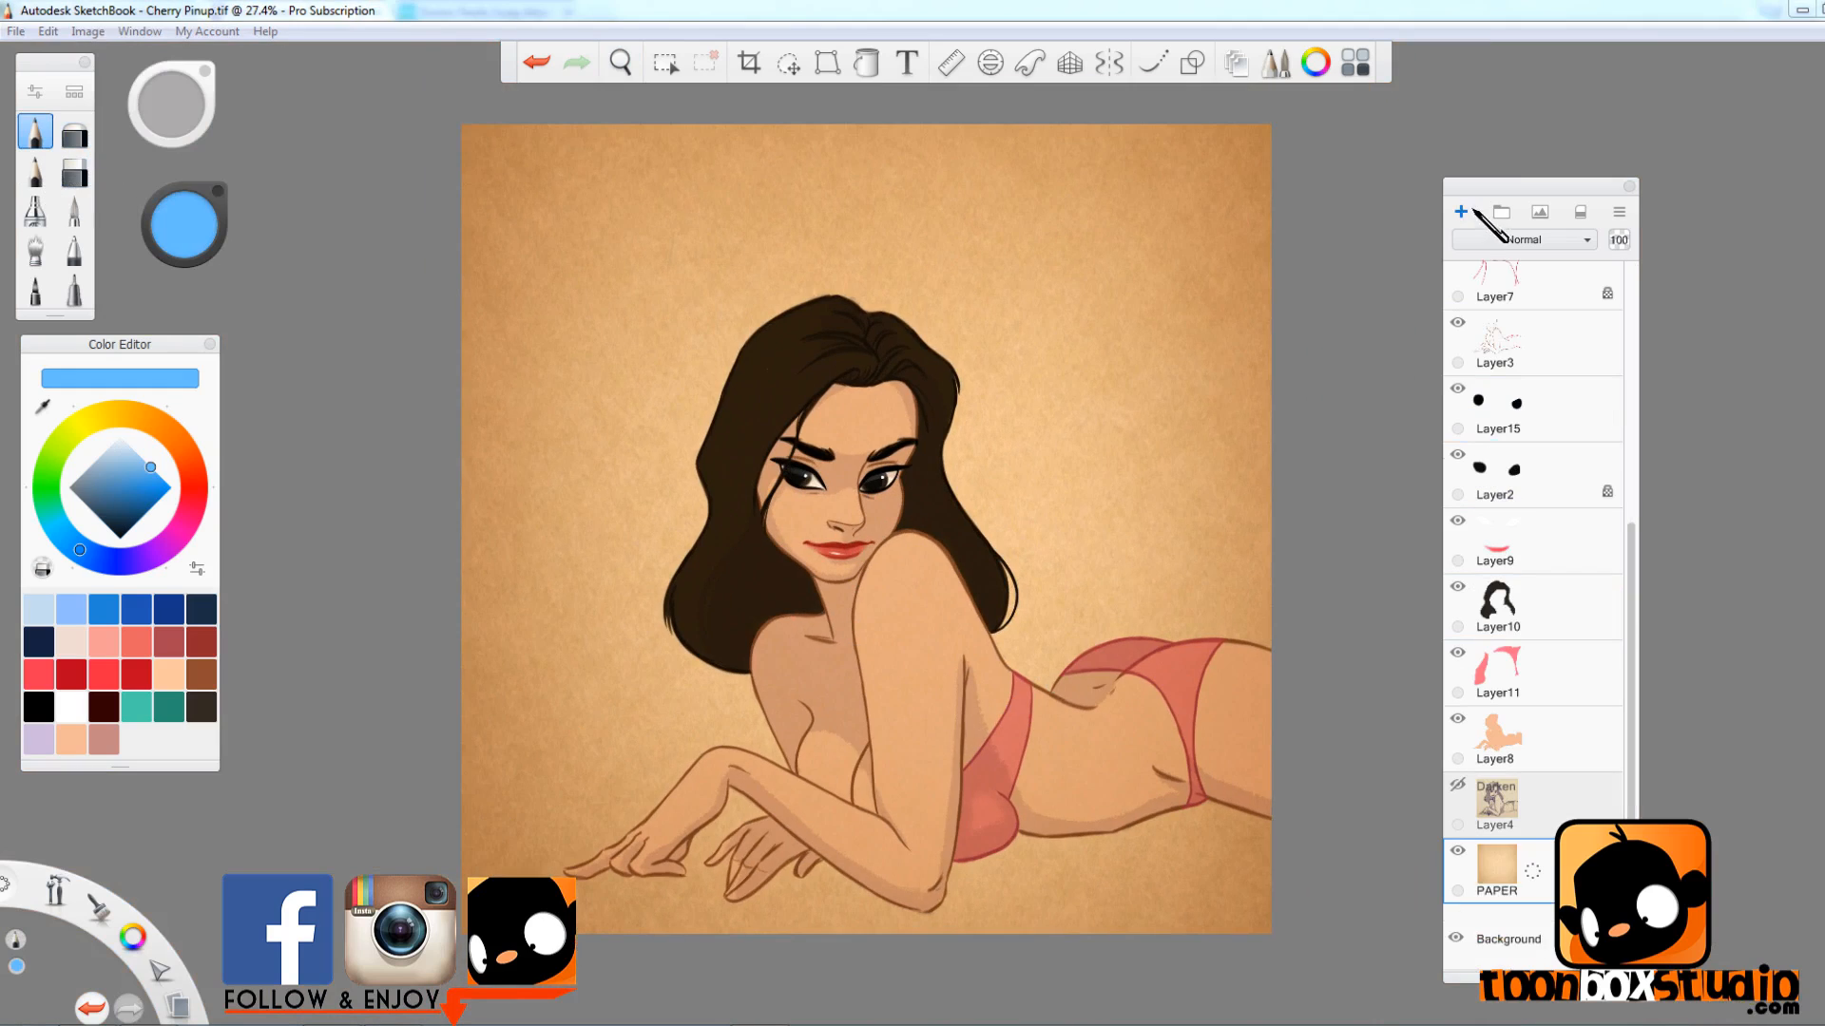
{"action": "left_click", "coordinate": [1062, 311]}
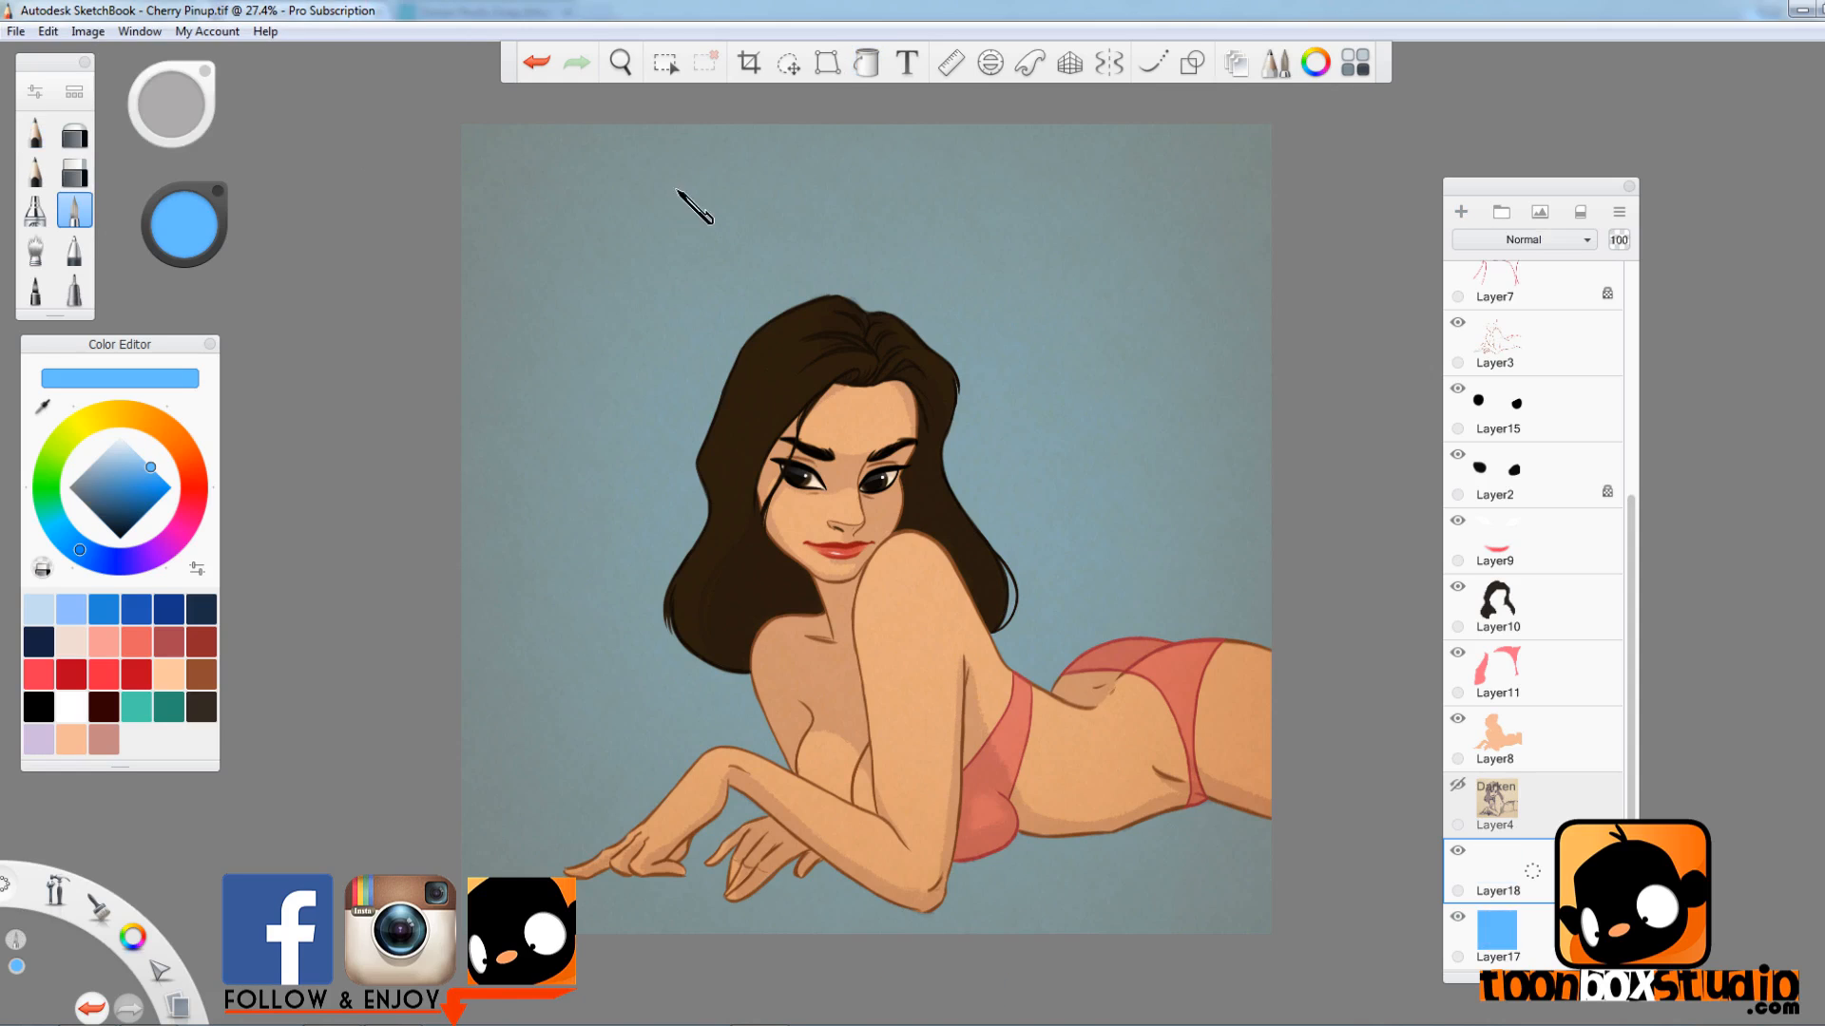
{"action": "left_click", "coordinate": [142, 416]}
{"action": "left_click_drag", "start_coordinate": [149, 505], "coordinate": [141, 489]}
{"action": "mouse_move", "coordinate": [1005, 853]}
{"action": "left_mouse_down"}
{"action": "mouse_move", "coordinate": [1212, 810]}
{"action": "mouse_move", "coordinate": [1211, 862]}
{"action": "mouse_move", "coordinate": [1253, 929]}
{"action": "mouse_move", "coordinate": [1198, 864]}
{"action": "mouse_move", "coordinate": [1115, 871]}
{"action": "mouse_move", "coordinate": [1006, 932]}
{"action": "mouse_move", "coordinate": [1091, 947]}
{"action": "mouse_move", "coordinate": [937, 901]}
{"action": "mouse_move", "coordinate": [958, 944]}
{"action": "mouse_move", "coordinate": [820, 921]}
{"action": "mouse_move", "coordinate": [801, 855]}
{"action": "mouse_move", "coordinate": [609, 872]}
{"action": "mouse_move", "coordinate": [819, 932]}
{"action": "mouse_move", "coordinate": [768, 852]}
{"action": "left_mouse_up"}
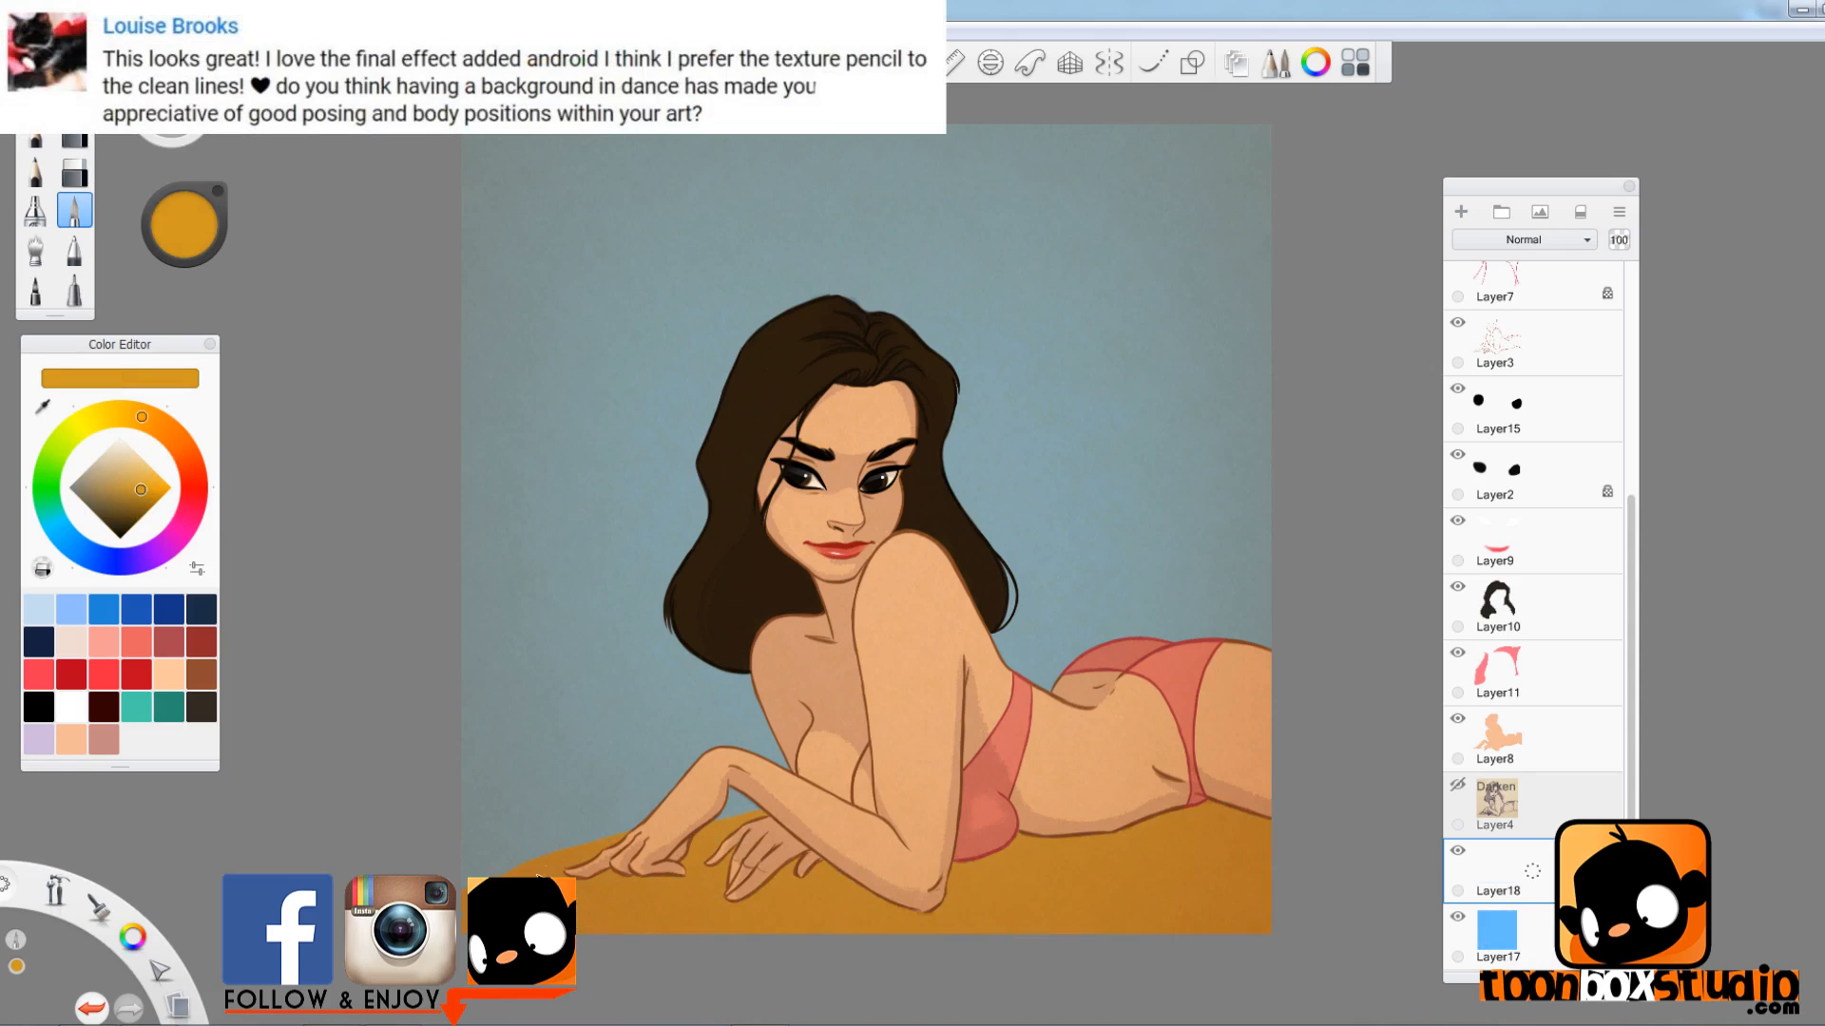
{"action": "key", "text": "ctrl+z"}
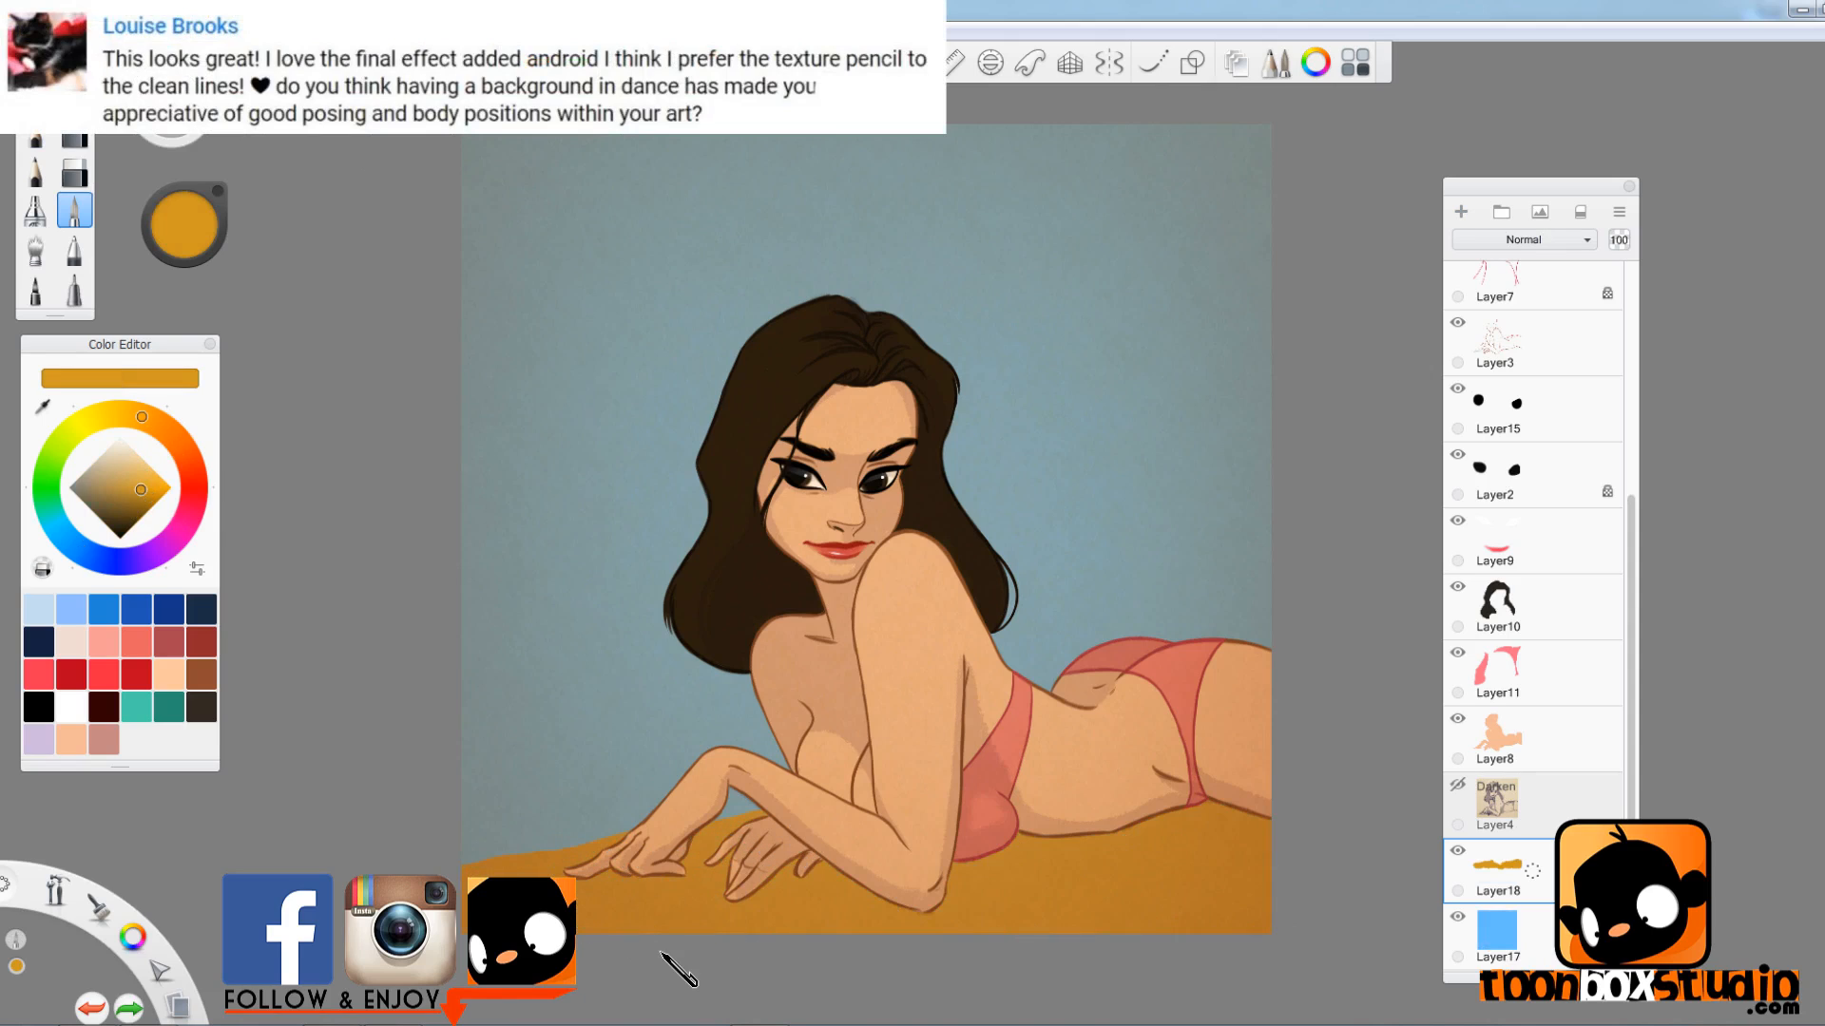
- Adjust the ochre ground with Hue/Saturation, using hue -3, saturation 11 and lightness 12
{"action": "left_click", "coordinate": [87, 31]}
{"action": "mouse_move", "coordinate": [118, 155]}
{"action": "left_click", "coordinate": [358, 178]}
{"action": "left_click_drag", "start_coordinate": [1277, 302], "coordinate": [1296, 304]}
{"action": "left_click_drag", "start_coordinate": [1275, 230], "coordinate": [1274, 235]}
{"action": "mouse_move", "coordinate": [1292, 302]}
{"action": "left_mouse_down"}
{"action": "mouse_move", "coordinate": [1267, 307]}
{"action": "mouse_move", "coordinate": [1288, 321]}
{"action": "left_mouse_up"}
{"action": "left_click_drag", "start_coordinate": [1275, 371], "coordinate": [1289, 373]}
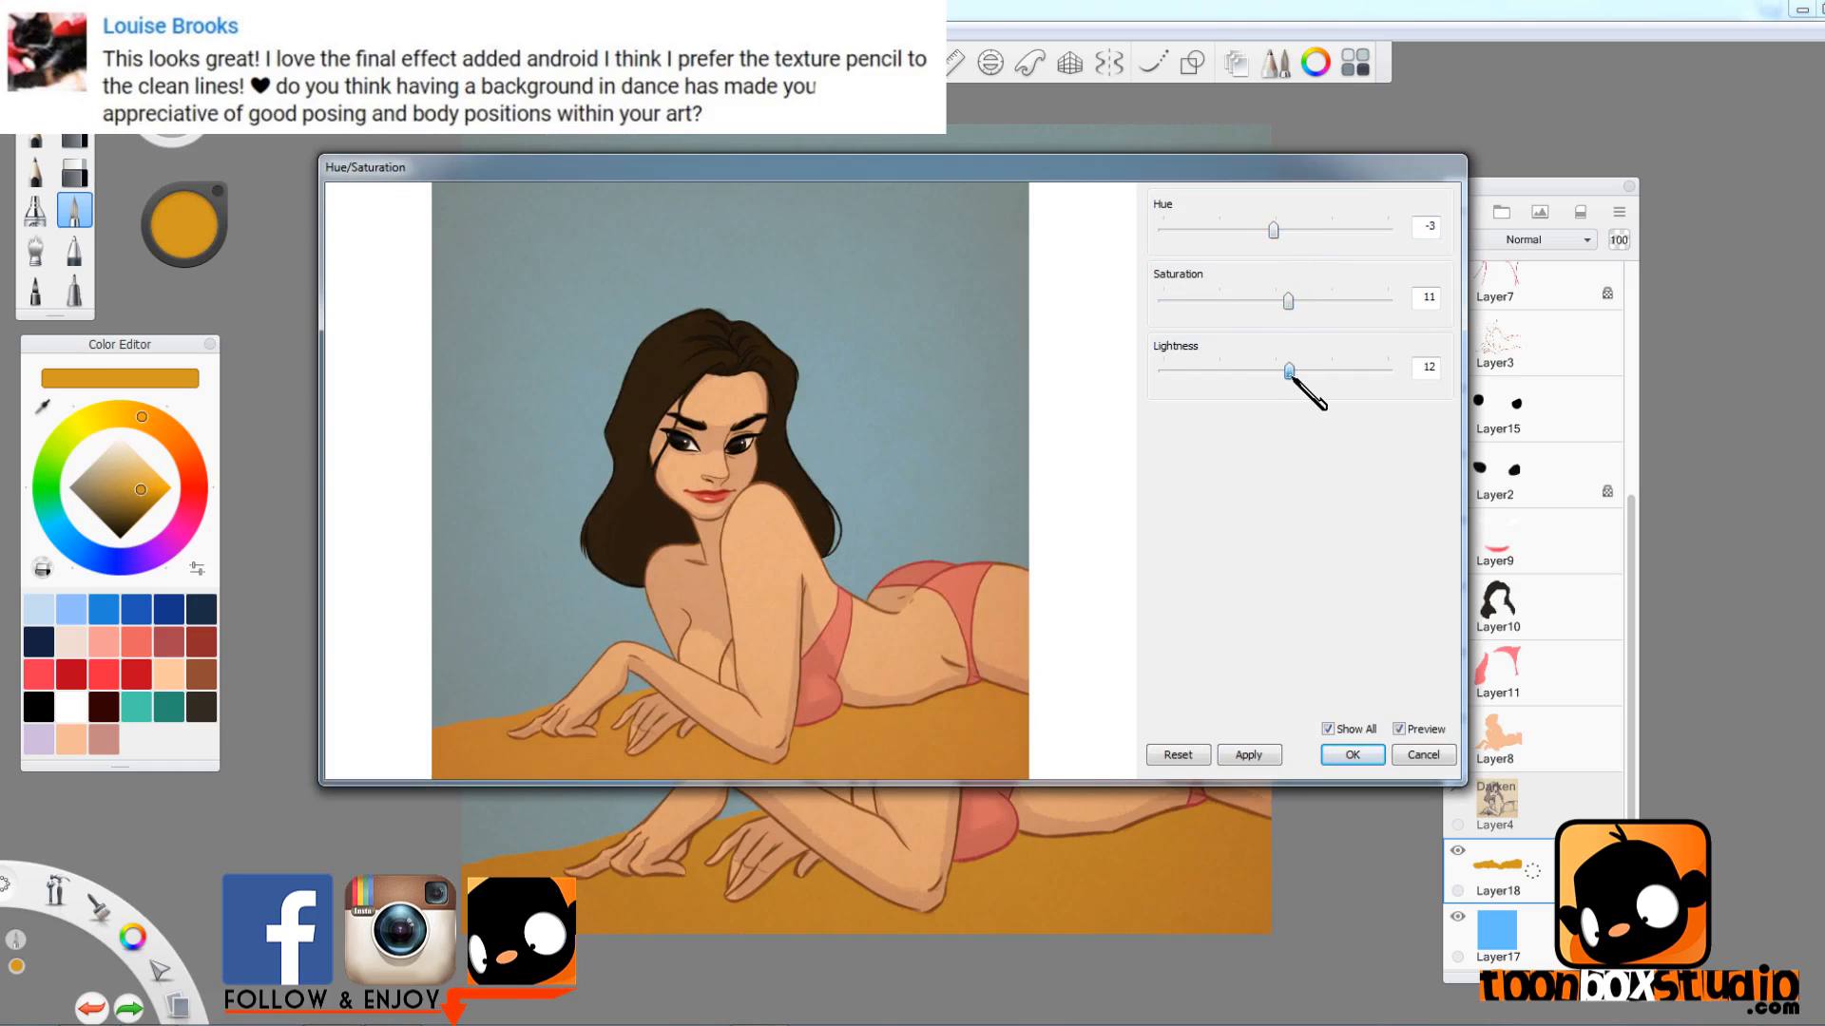
{"action": "left_click", "coordinate": [1353, 755]}
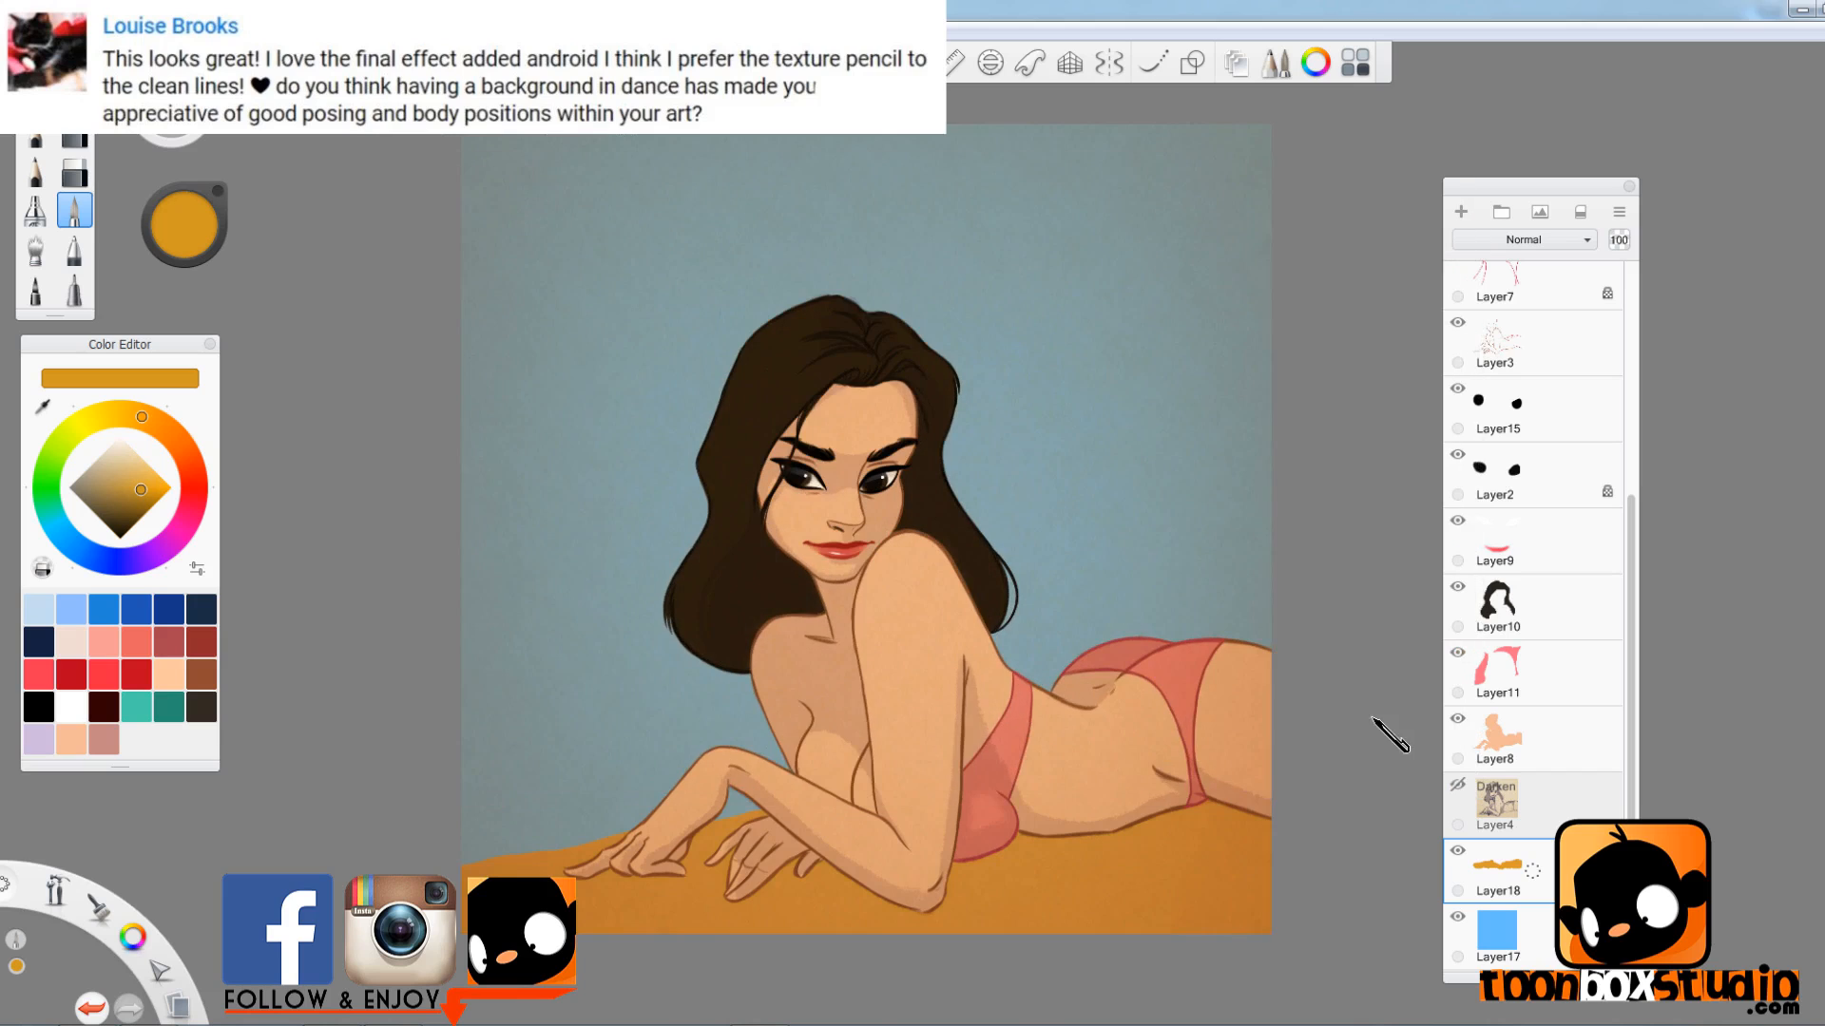
- Redraw the near shoulder in brown on Layer16 and cover the construction lines with sampled skin tone
{"action": "key", "text": "ctrl+0"}
{"action": "left_click_drag", "start_coordinate": [1526, 184], "coordinate": [1549, 151]}
{"action": "left_click", "coordinate": [36, 135]}
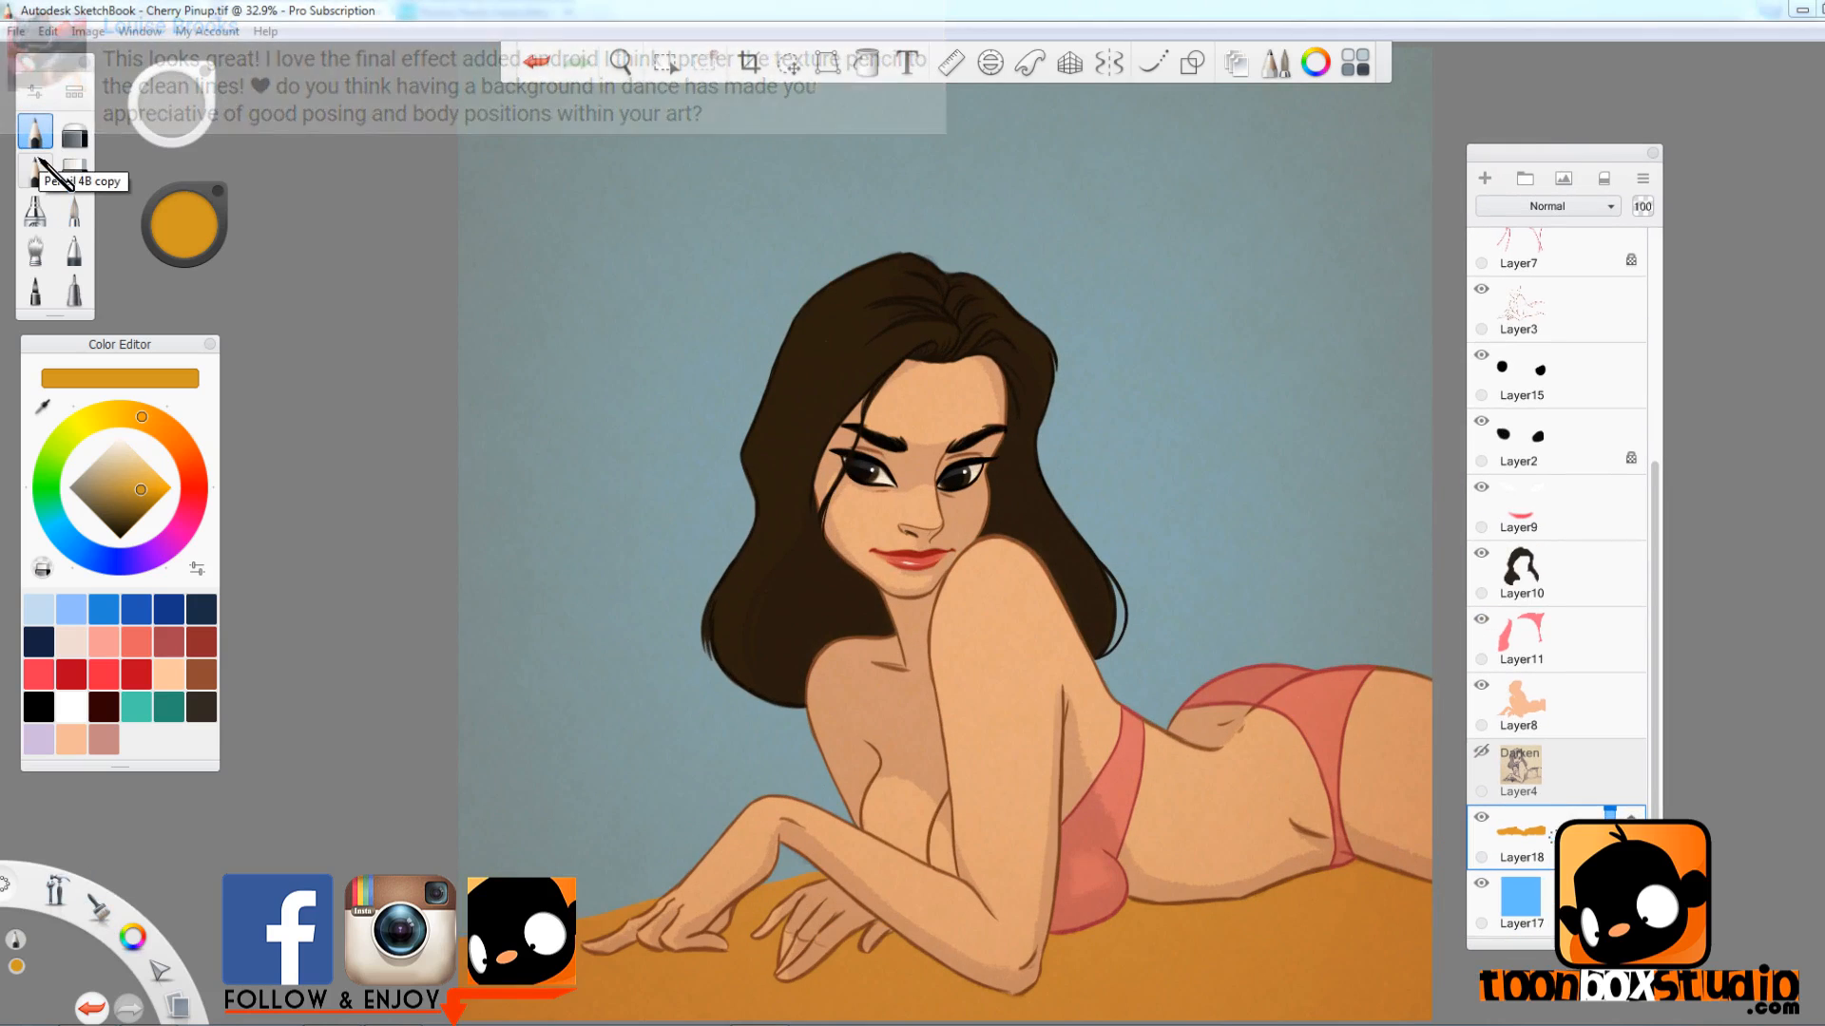
{"action": "scroll", "coordinate": [1654, 242], "scroll_direction": "up", "scroll_amount": 5}
{"action": "left_click", "coordinate": [1639, 252]}
{"action": "left_click", "coordinate": [788, 63]}
{"action": "left_click", "coordinate": [1243, 684]}
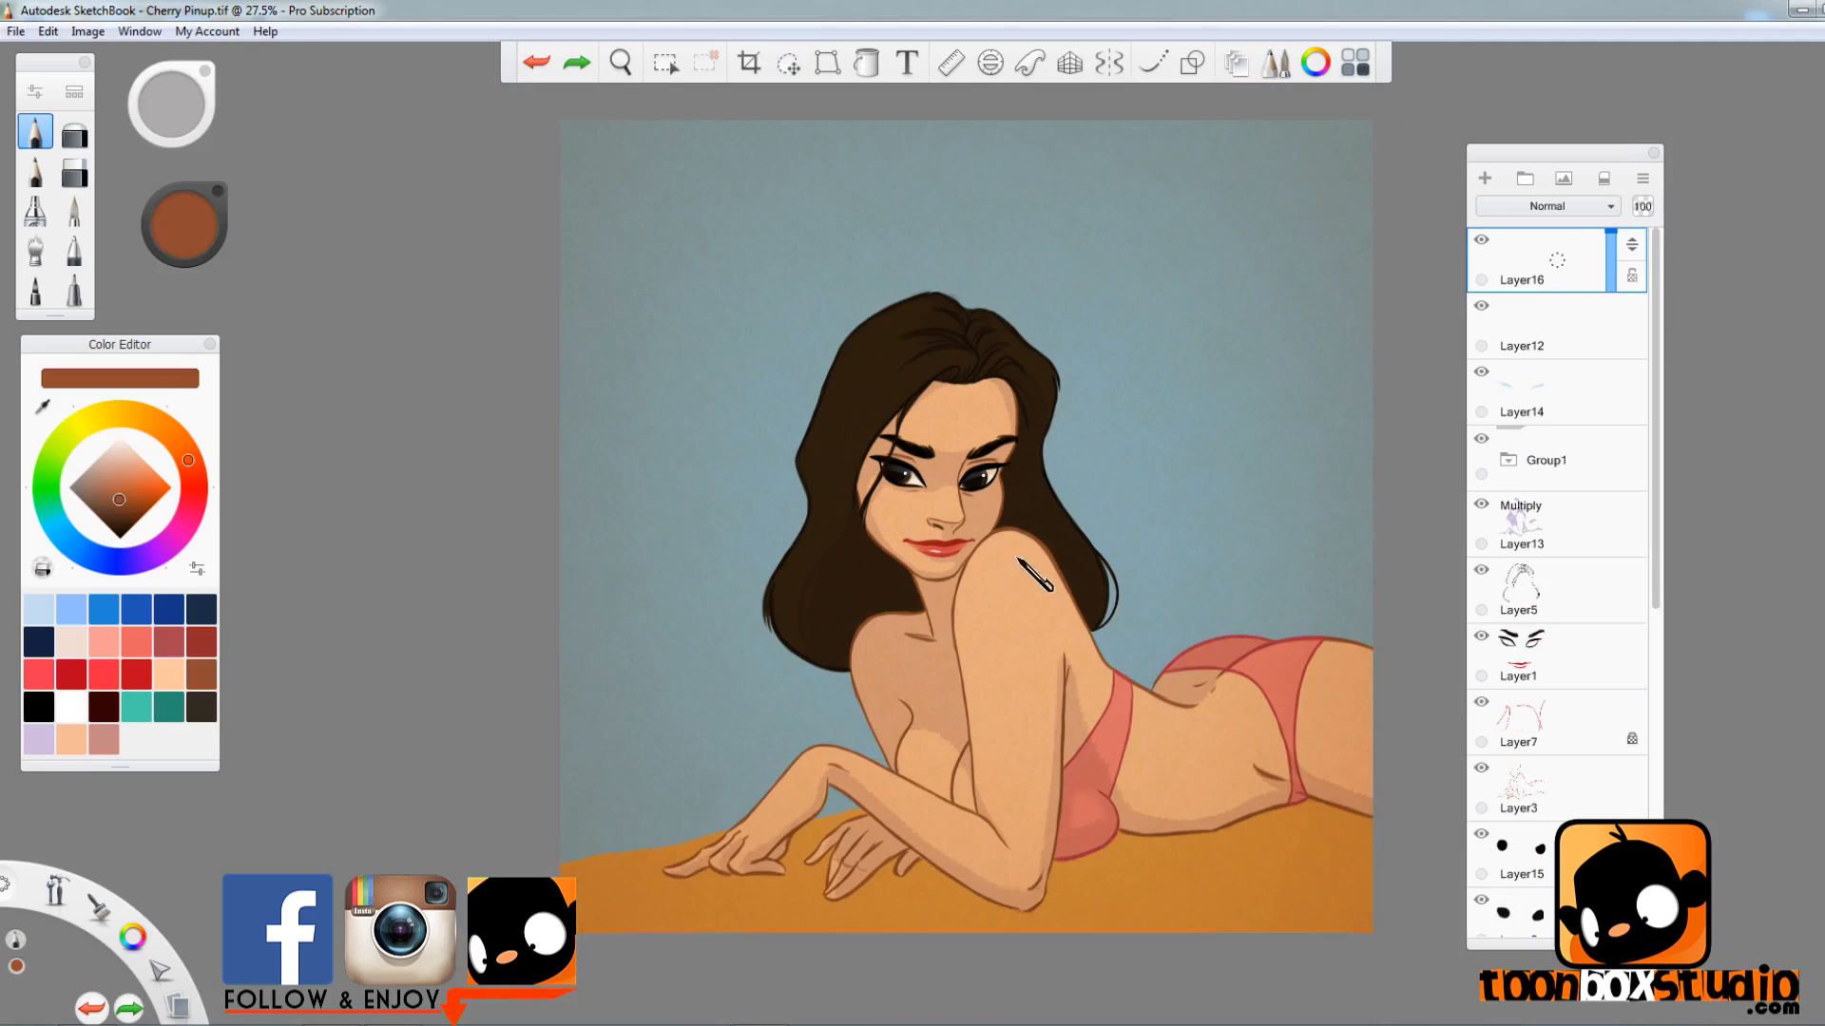
{"action": "mouse_move", "coordinate": [1018, 549]}
{"action": "left_mouse_down"}
{"action": "mouse_move", "coordinate": [1022, 679]}
{"action": "mouse_move", "coordinate": [962, 632]}
{"action": "mouse_move", "coordinate": [1050, 614]}
{"action": "mouse_move", "coordinate": [1049, 589]}
{"action": "mouse_move", "coordinate": [962, 577]}
{"action": "mouse_move", "coordinate": [1038, 567]}
{"action": "mouse_move", "coordinate": [1093, 640]}
{"action": "left_mouse_up"}
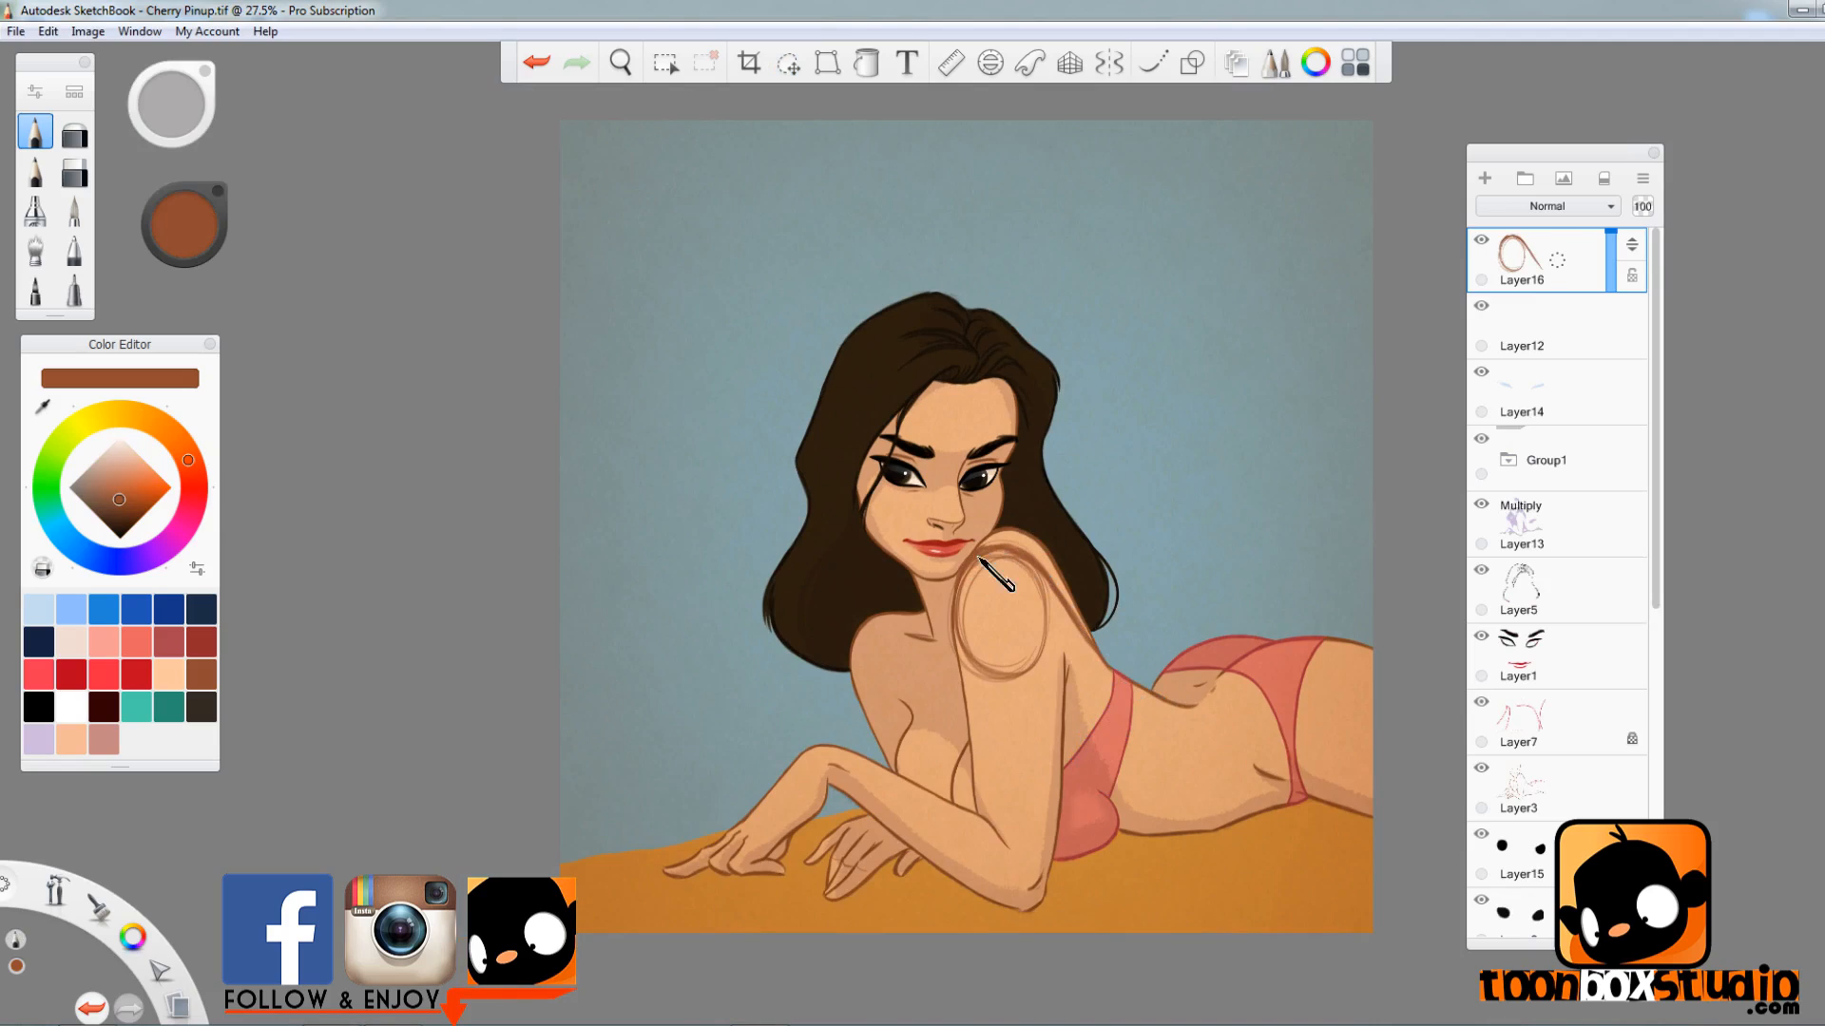
{"action": "left_click_drag", "start_coordinate": [979, 558], "coordinate": [960, 653]}
{"action": "left_click", "coordinate": [996, 699], "text": "alt"}
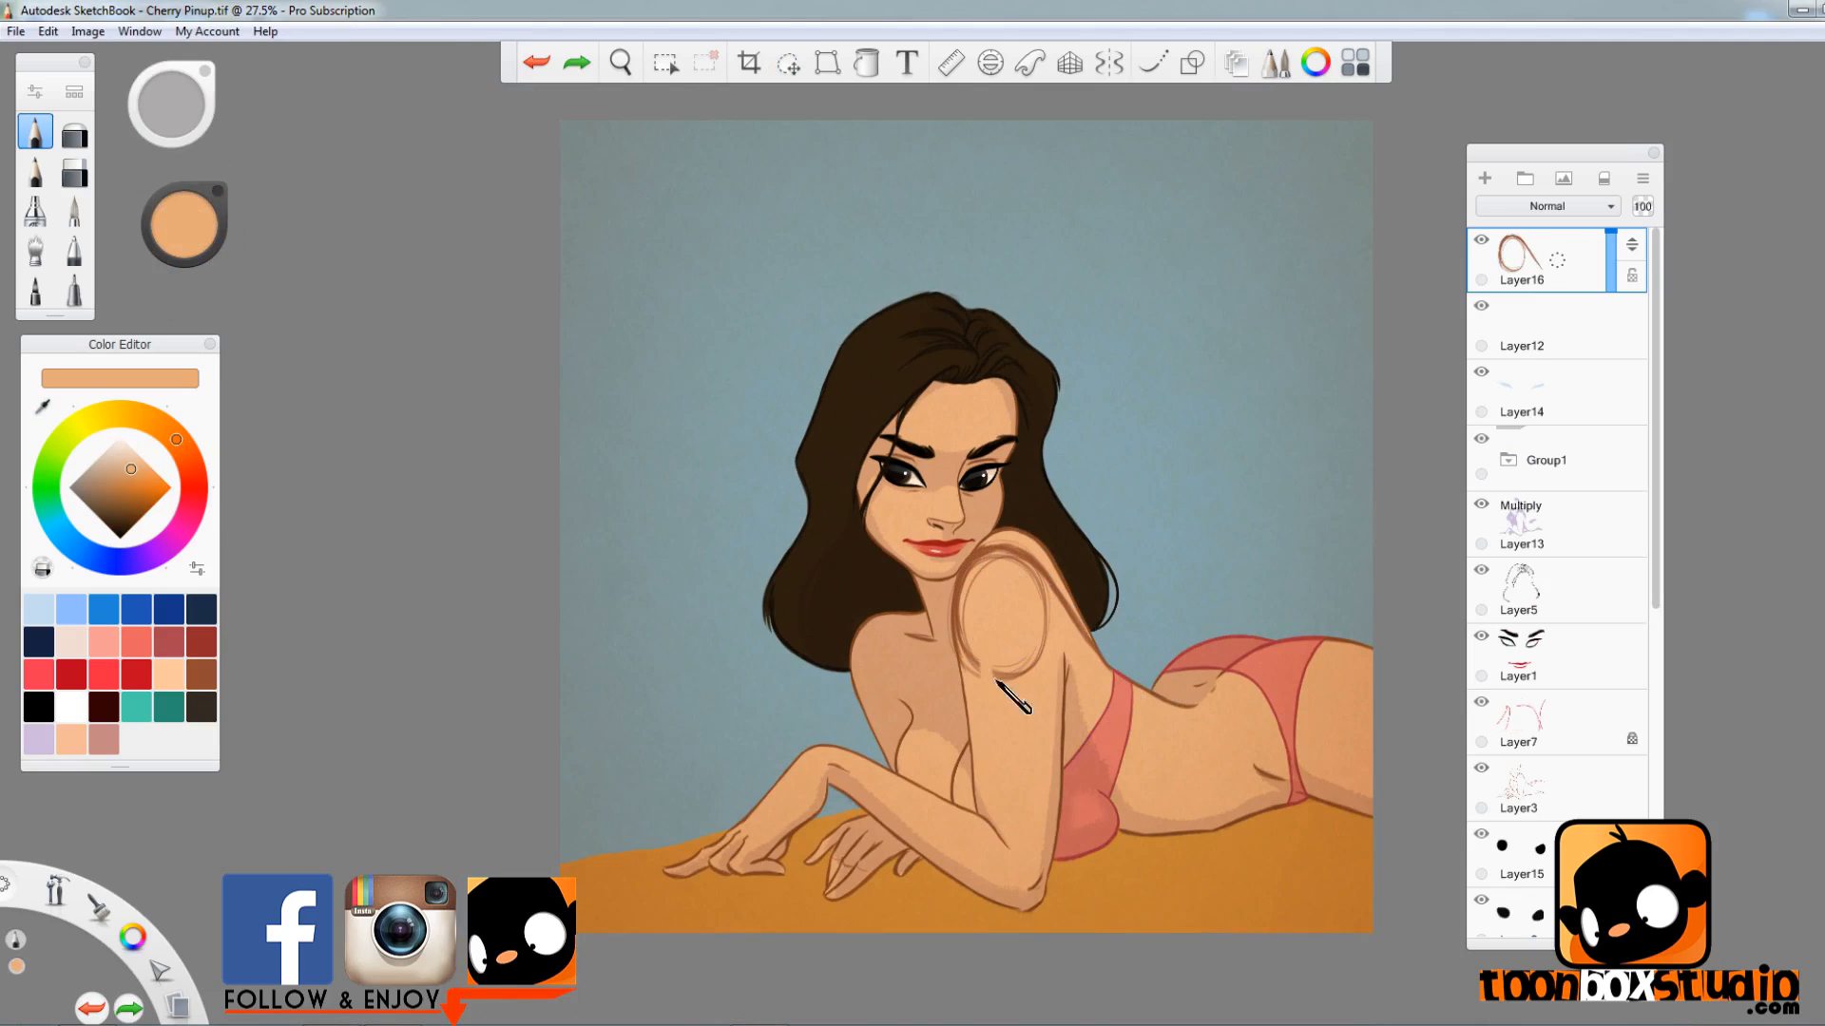
{"action": "left_click_drag", "start_coordinate": [1040, 703], "coordinate": [1036, 570]}
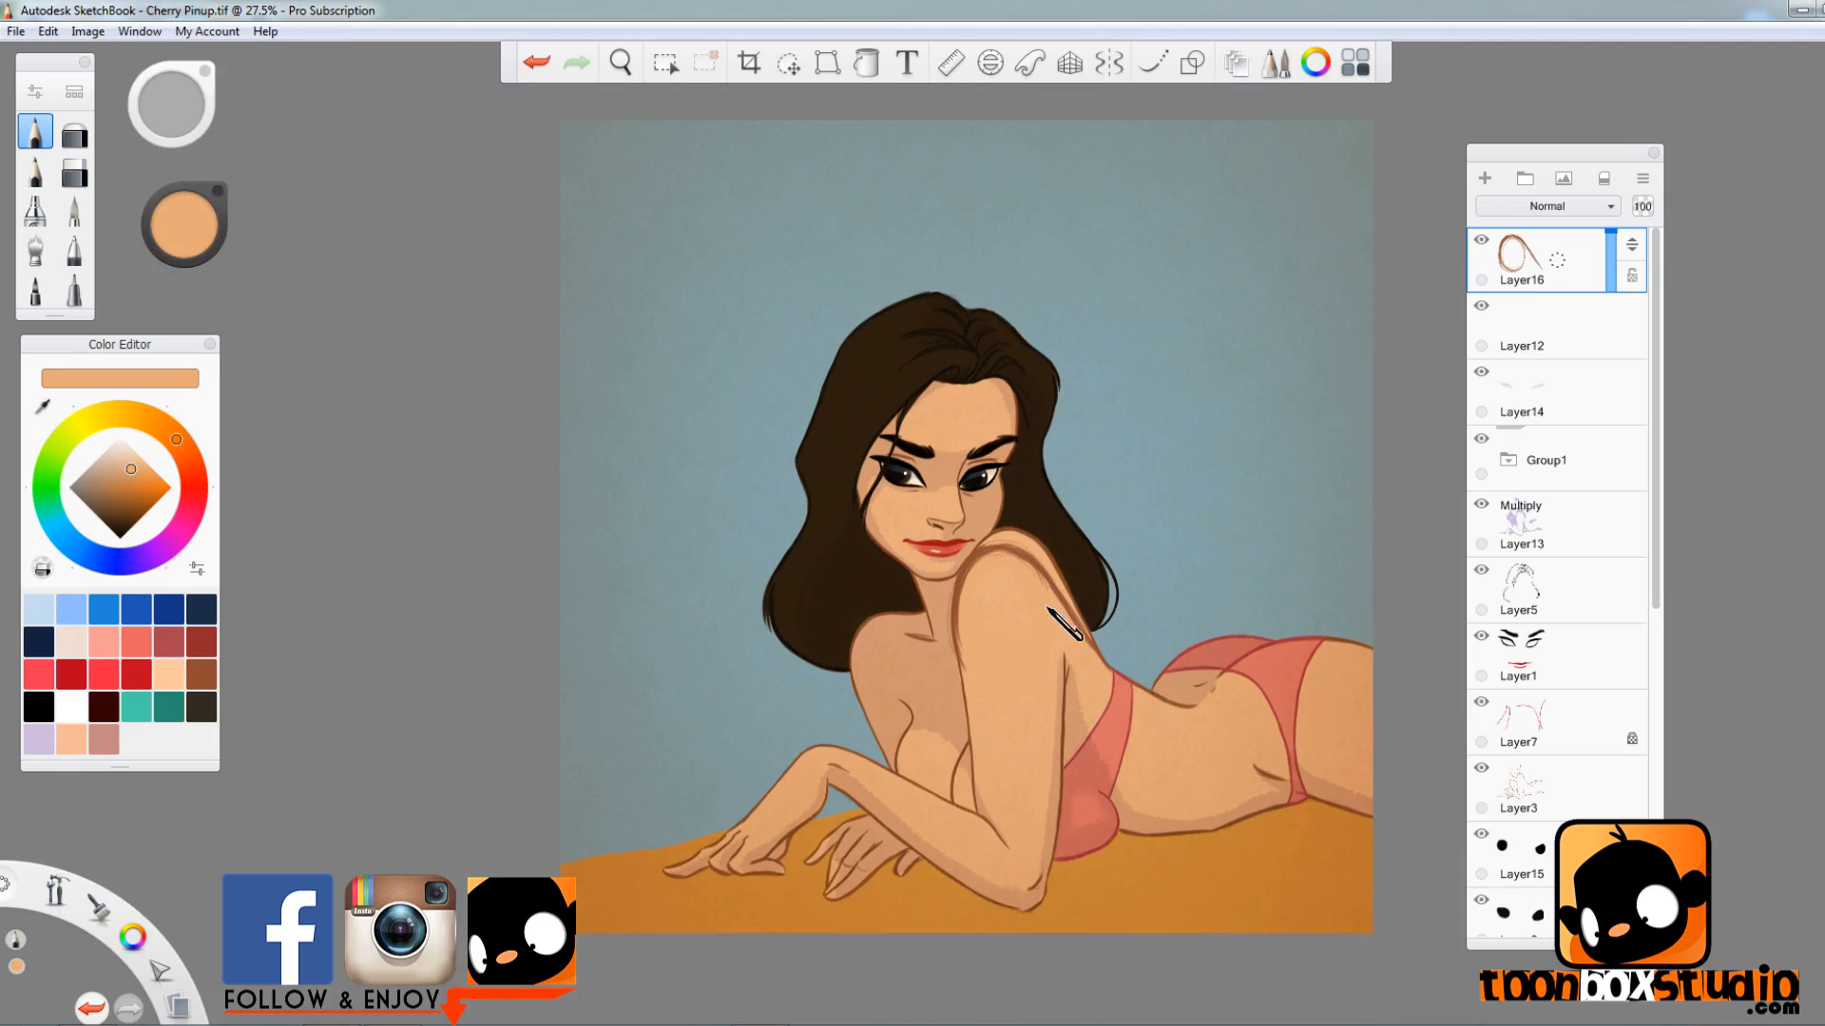
- Paint over the old outline above the near shoulder on Layer16 with the sampled dark brown of the hair
{"action": "left_click", "coordinate": [1045, 532], "text": "alt"}
{"action": "scroll", "coordinate": [1241, 652], "scroll_direction": "up", "scroll_amount": 3}
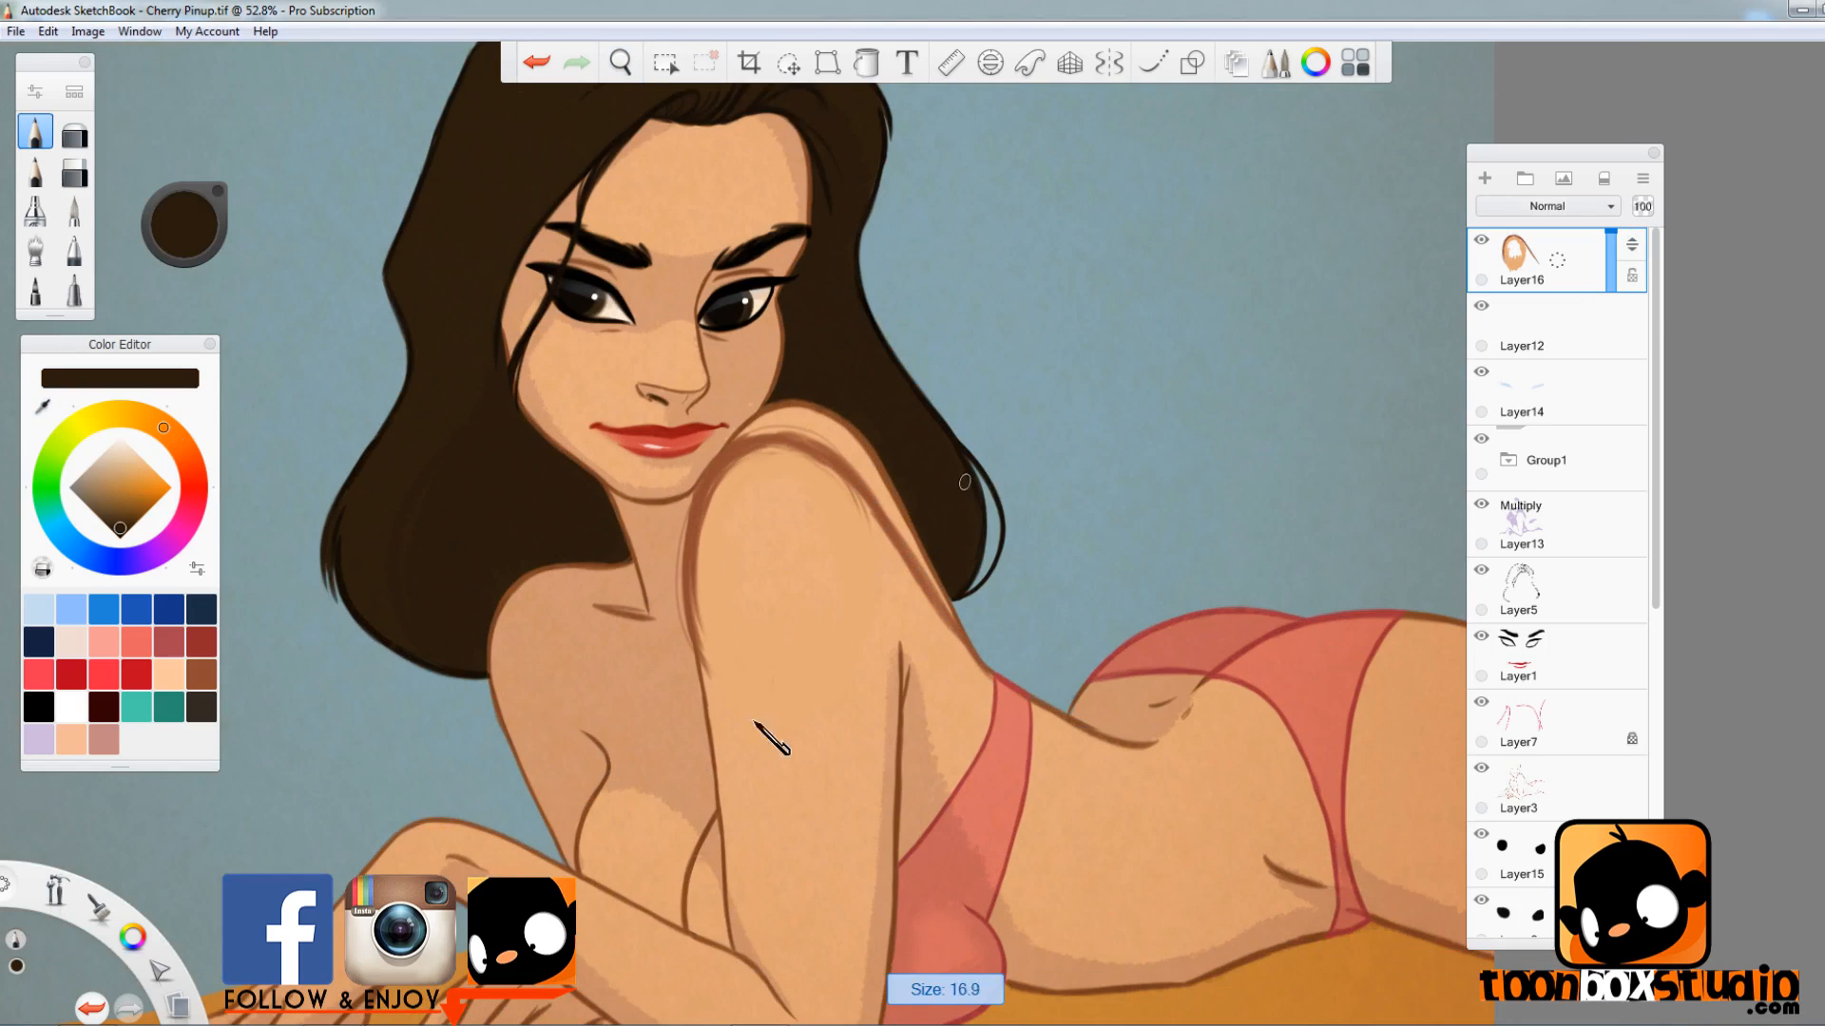
{"action": "mouse_move", "coordinate": [824, 407]}
{"action": "left_mouse_down"}
{"action": "mouse_move", "coordinate": [785, 419]}
{"action": "mouse_move", "coordinate": [928, 545]}
{"action": "mouse_move", "coordinate": [870, 488]}
{"action": "mouse_move", "coordinate": [936, 590]}
{"action": "left_mouse_up"}
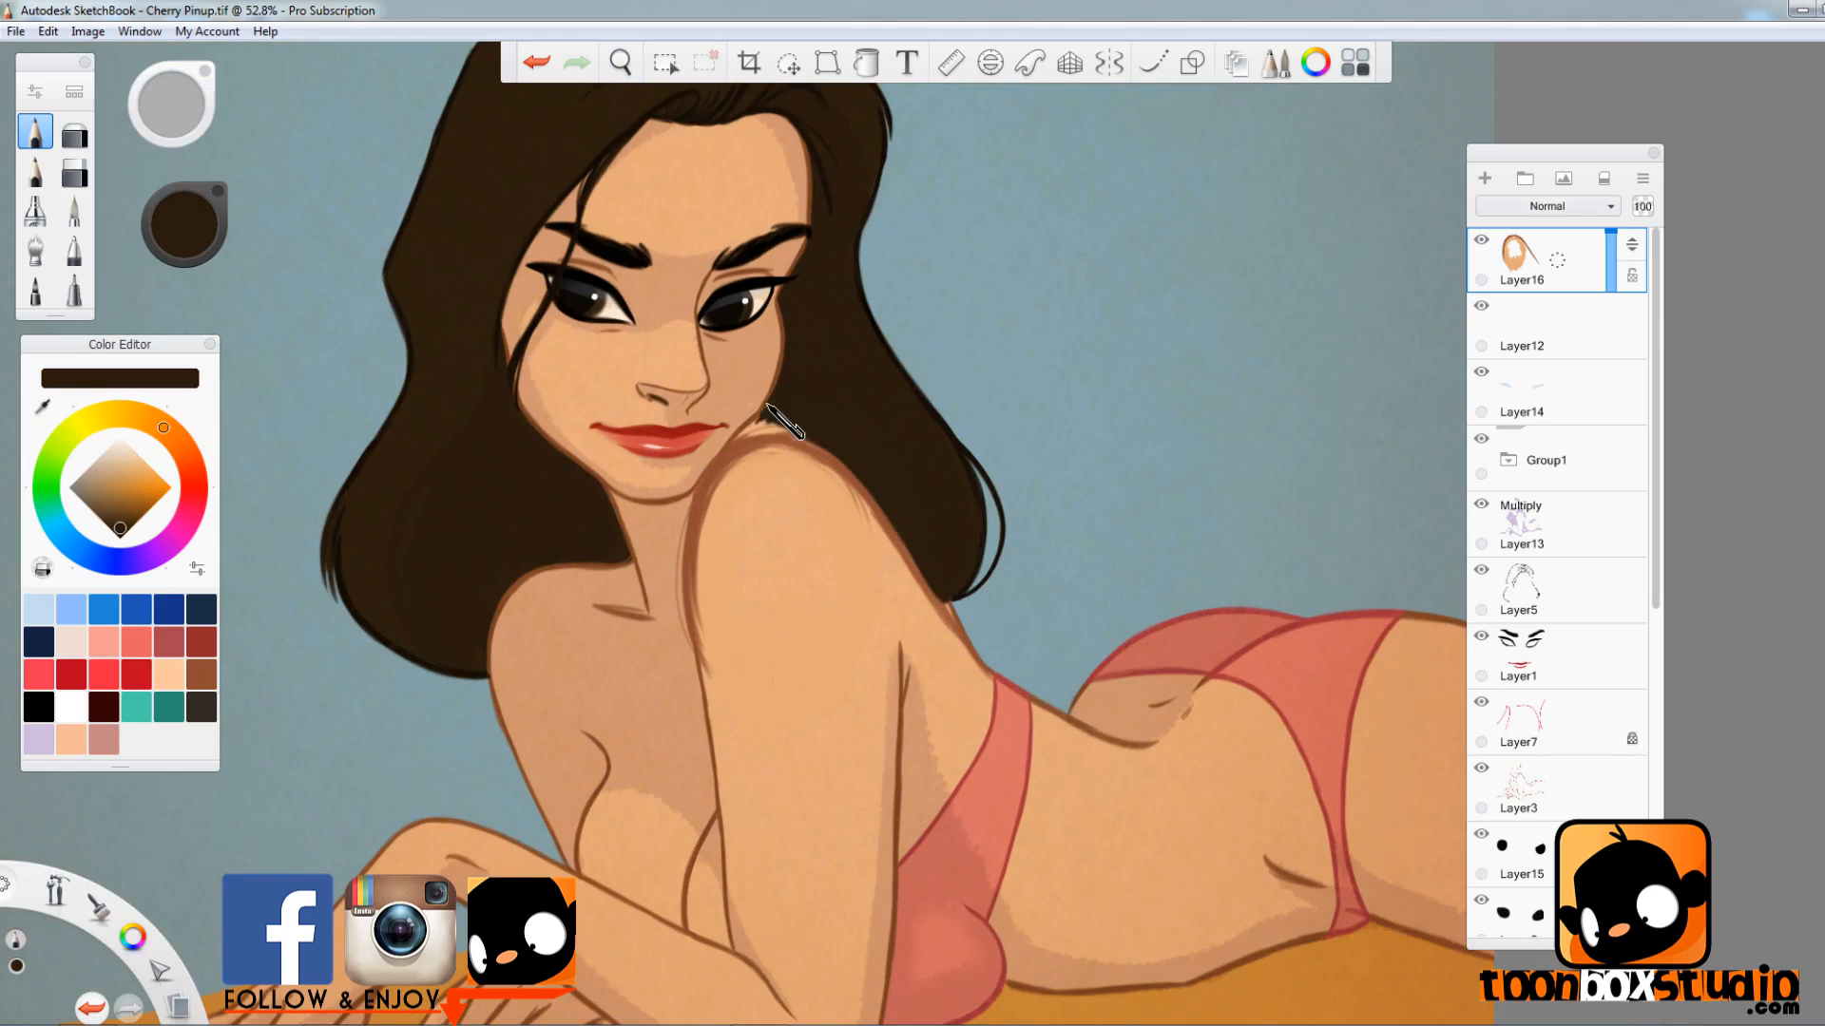
{"action": "mouse_move", "coordinate": [768, 405]}
{"action": "left_mouse_down"}
{"action": "mouse_move", "coordinate": [800, 424]}
{"action": "mouse_move", "coordinate": [760, 430]}
{"action": "mouse_move", "coordinate": [840, 463]}
{"action": "left_mouse_up"}
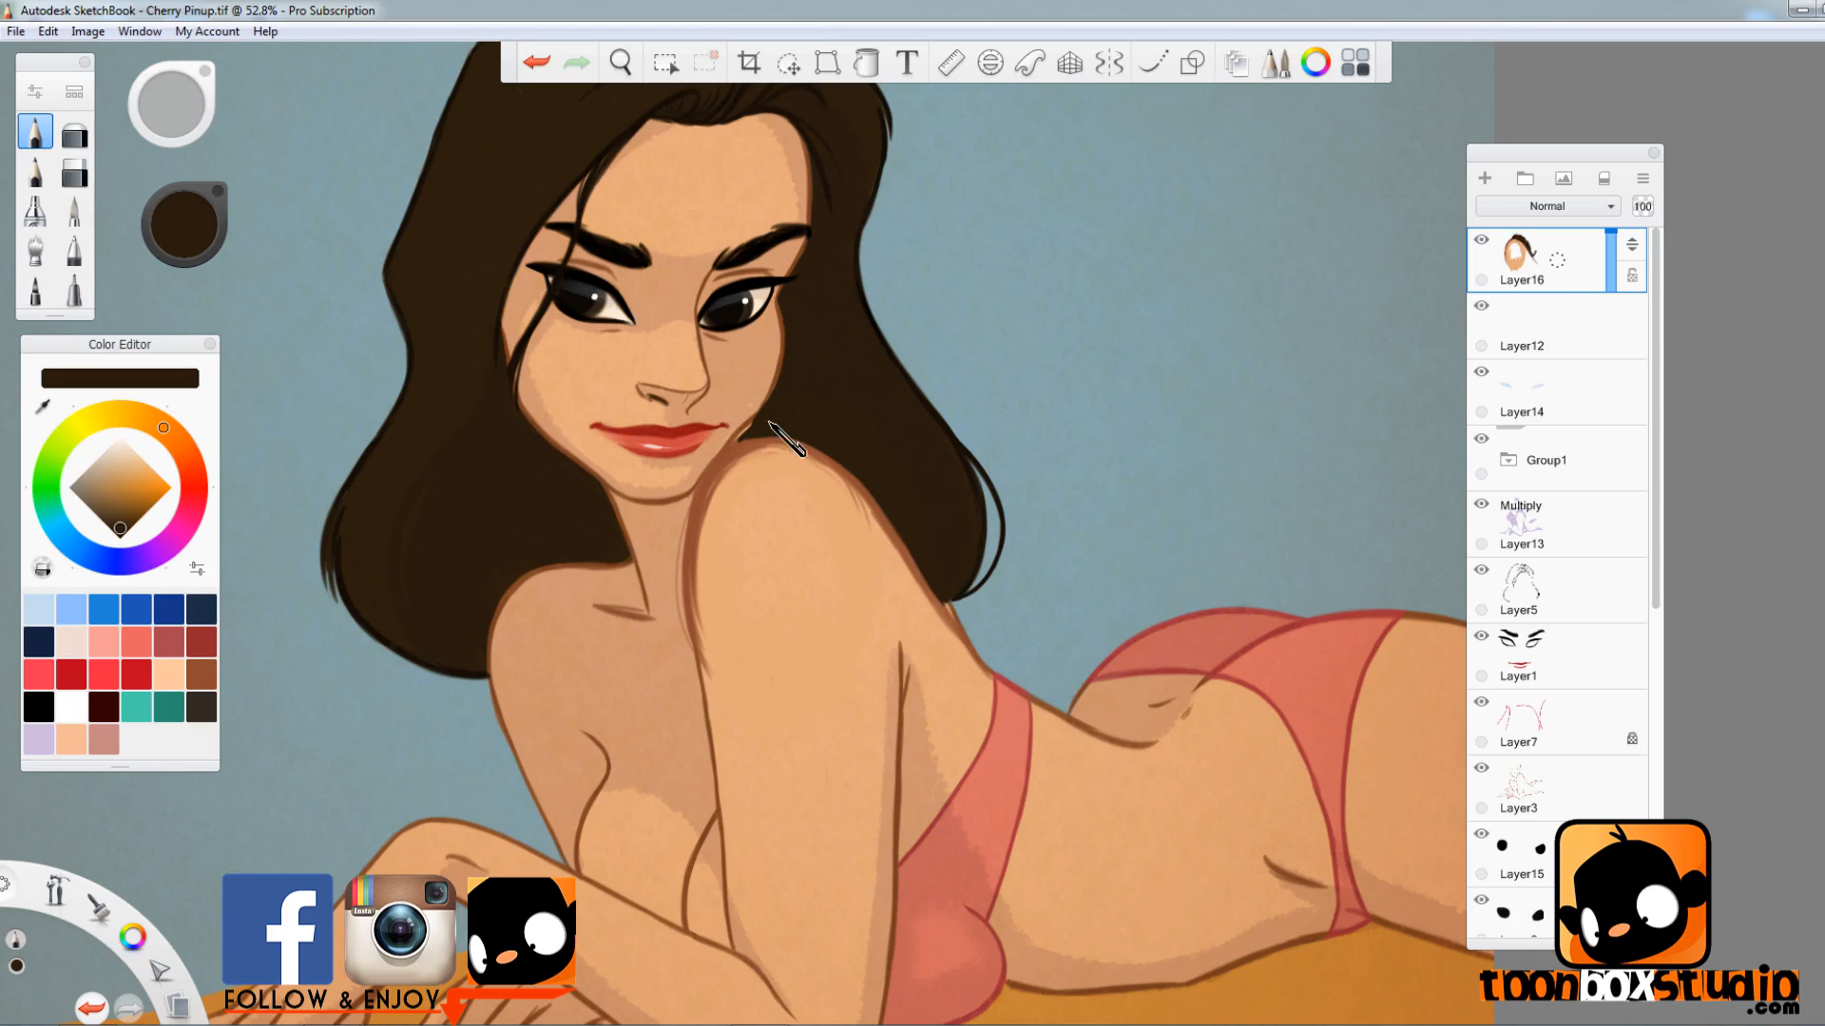
- Clean up the near shoulder's outline below the chin and along the upper arm with sampled skin and brown tones
{"action": "left_click", "coordinate": [766, 426], "text": "alt"}
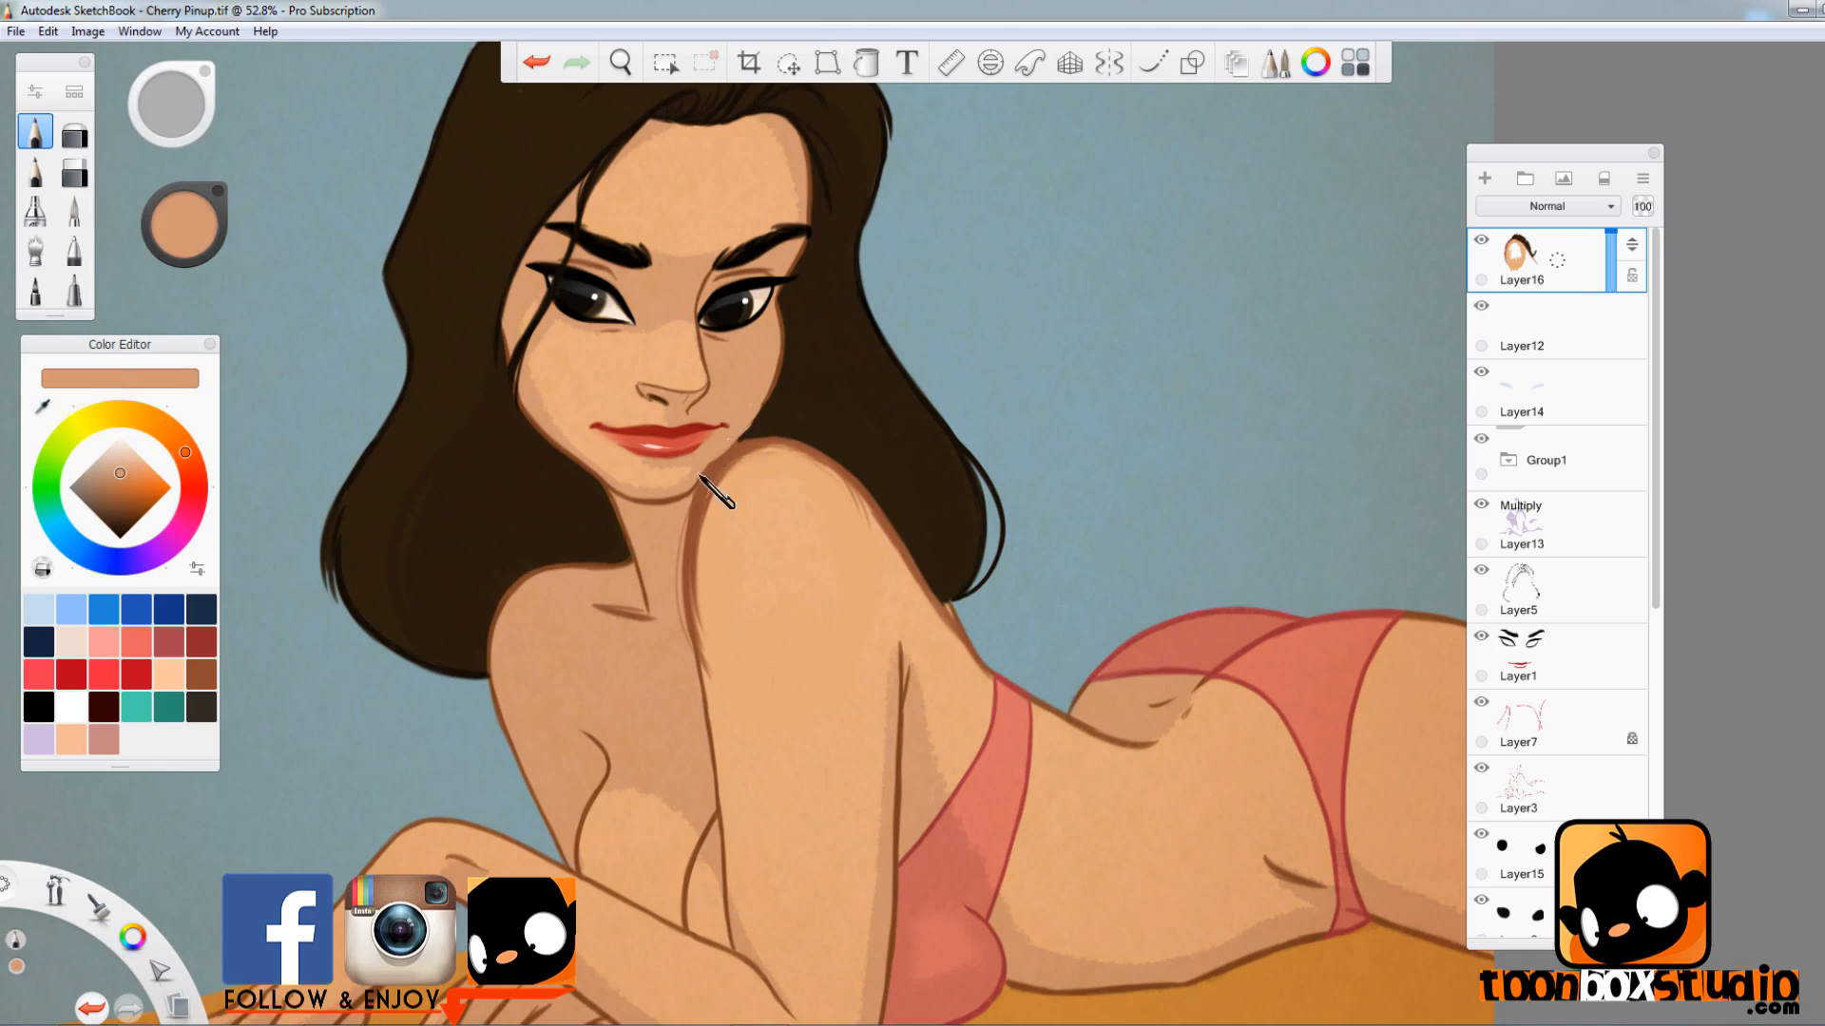
{"action": "left_click", "coordinate": [771, 385], "text": "alt"}
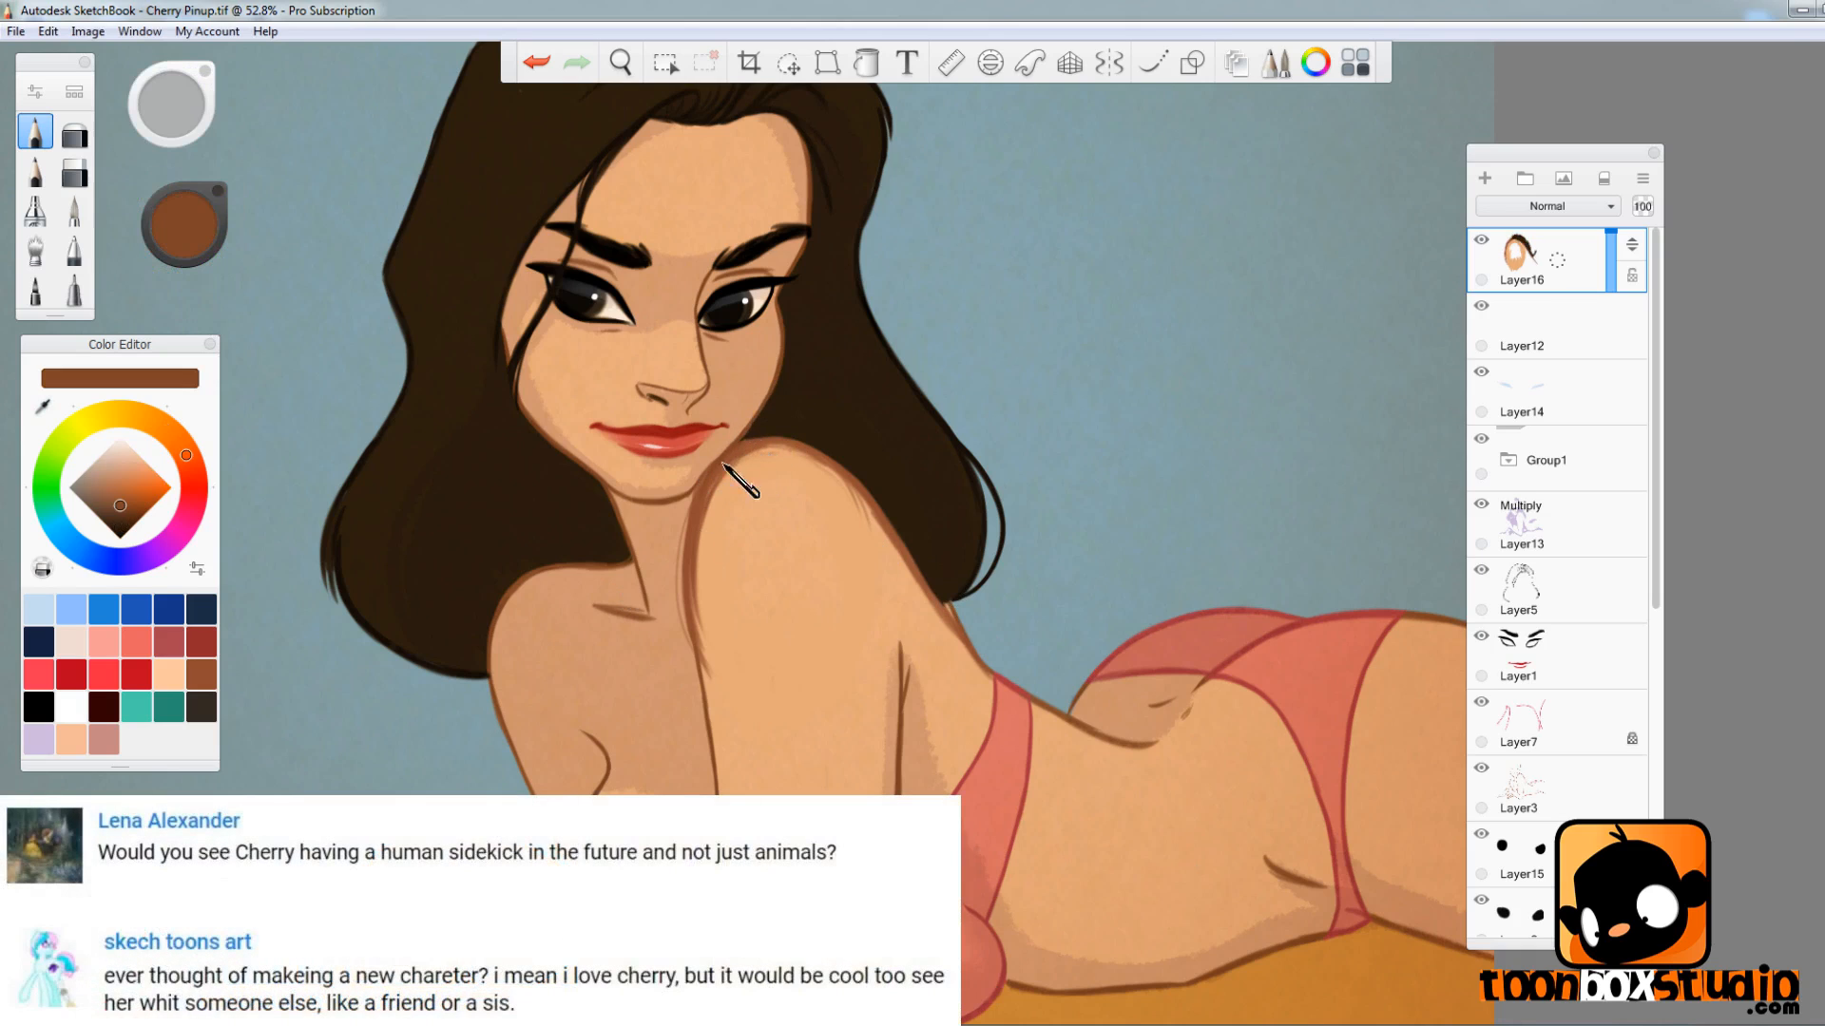
{"action": "left_click", "coordinate": [776, 424], "text": "alt"}
{"action": "key", "text": "space"}
{"action": "left_click_drag", "start_coordinate": [745, 439], "coordinate": [832, 551]}
{"action": "left_click", "coordinate": [696, 498], "text": "alt"}
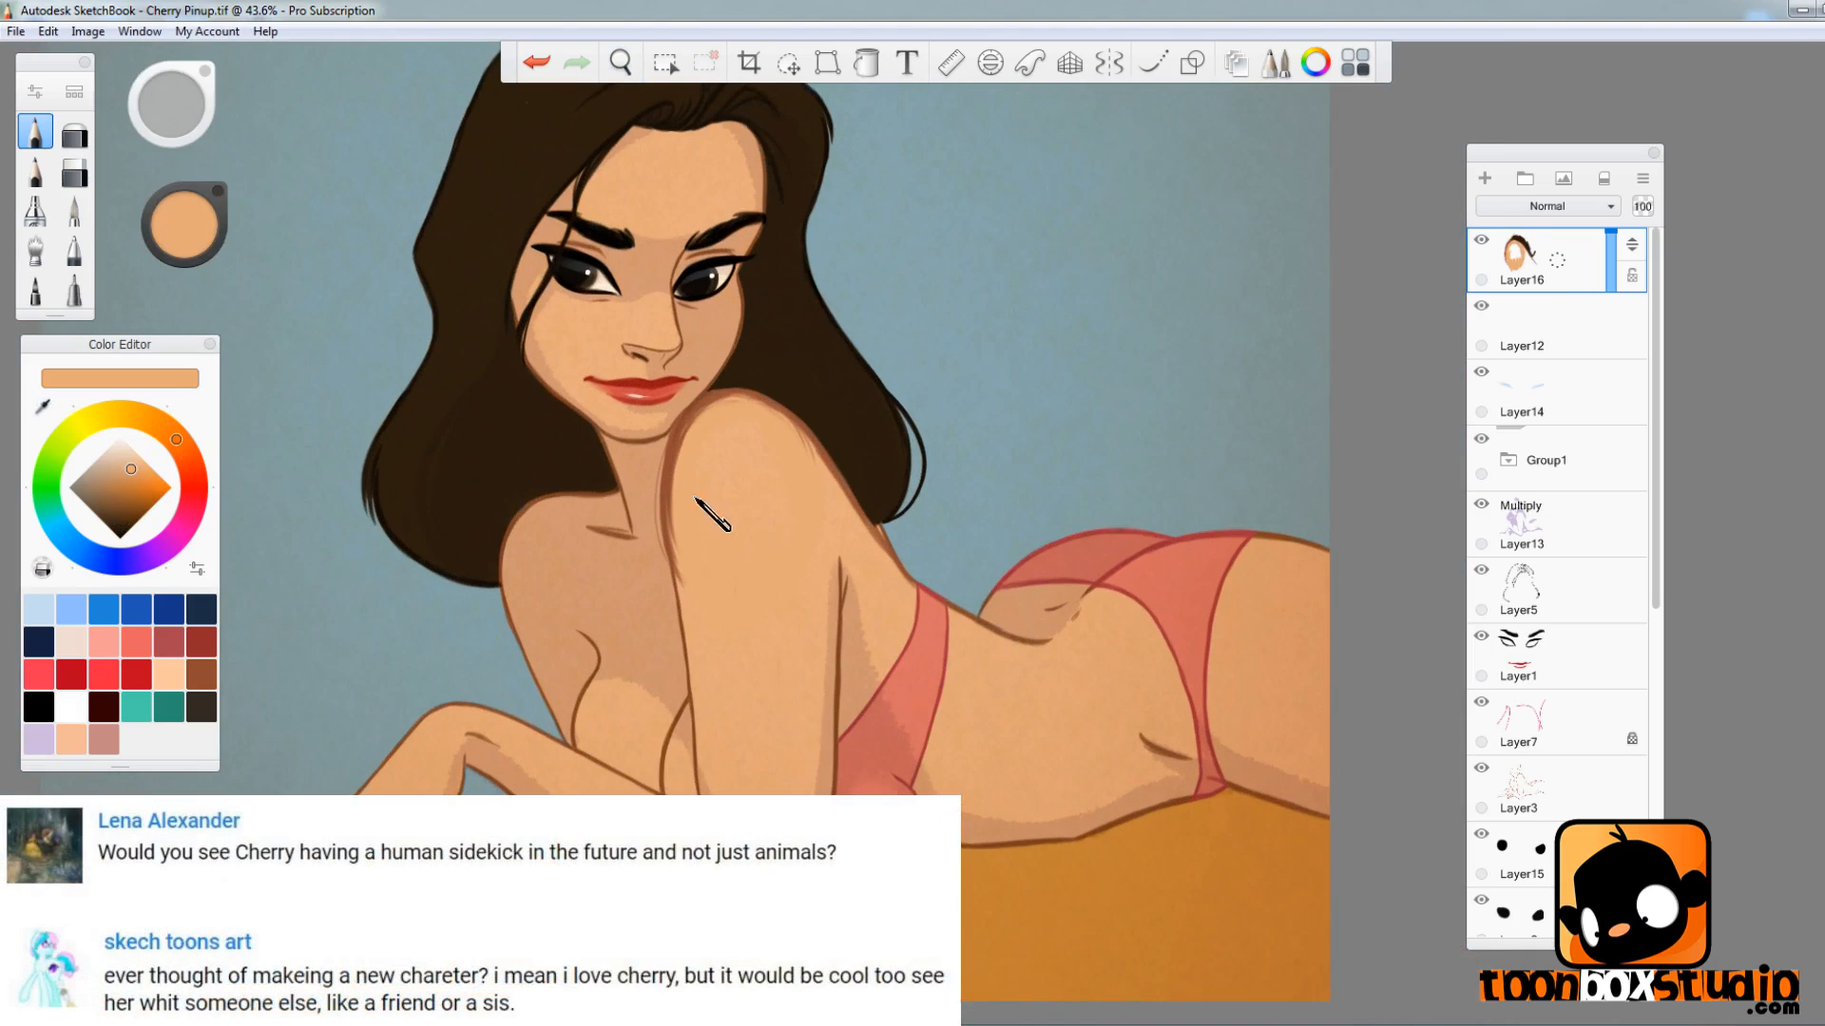
{"action": "mouse_move", "coordinate": [696, 498]}
{"action": "left_mouse_down"}
{"action": "mouse_move", "coordinate": [679, 475]}
{"action": "mouse_move", "coordinate": [692, 590]}
{"action": "left_mouse_up"}
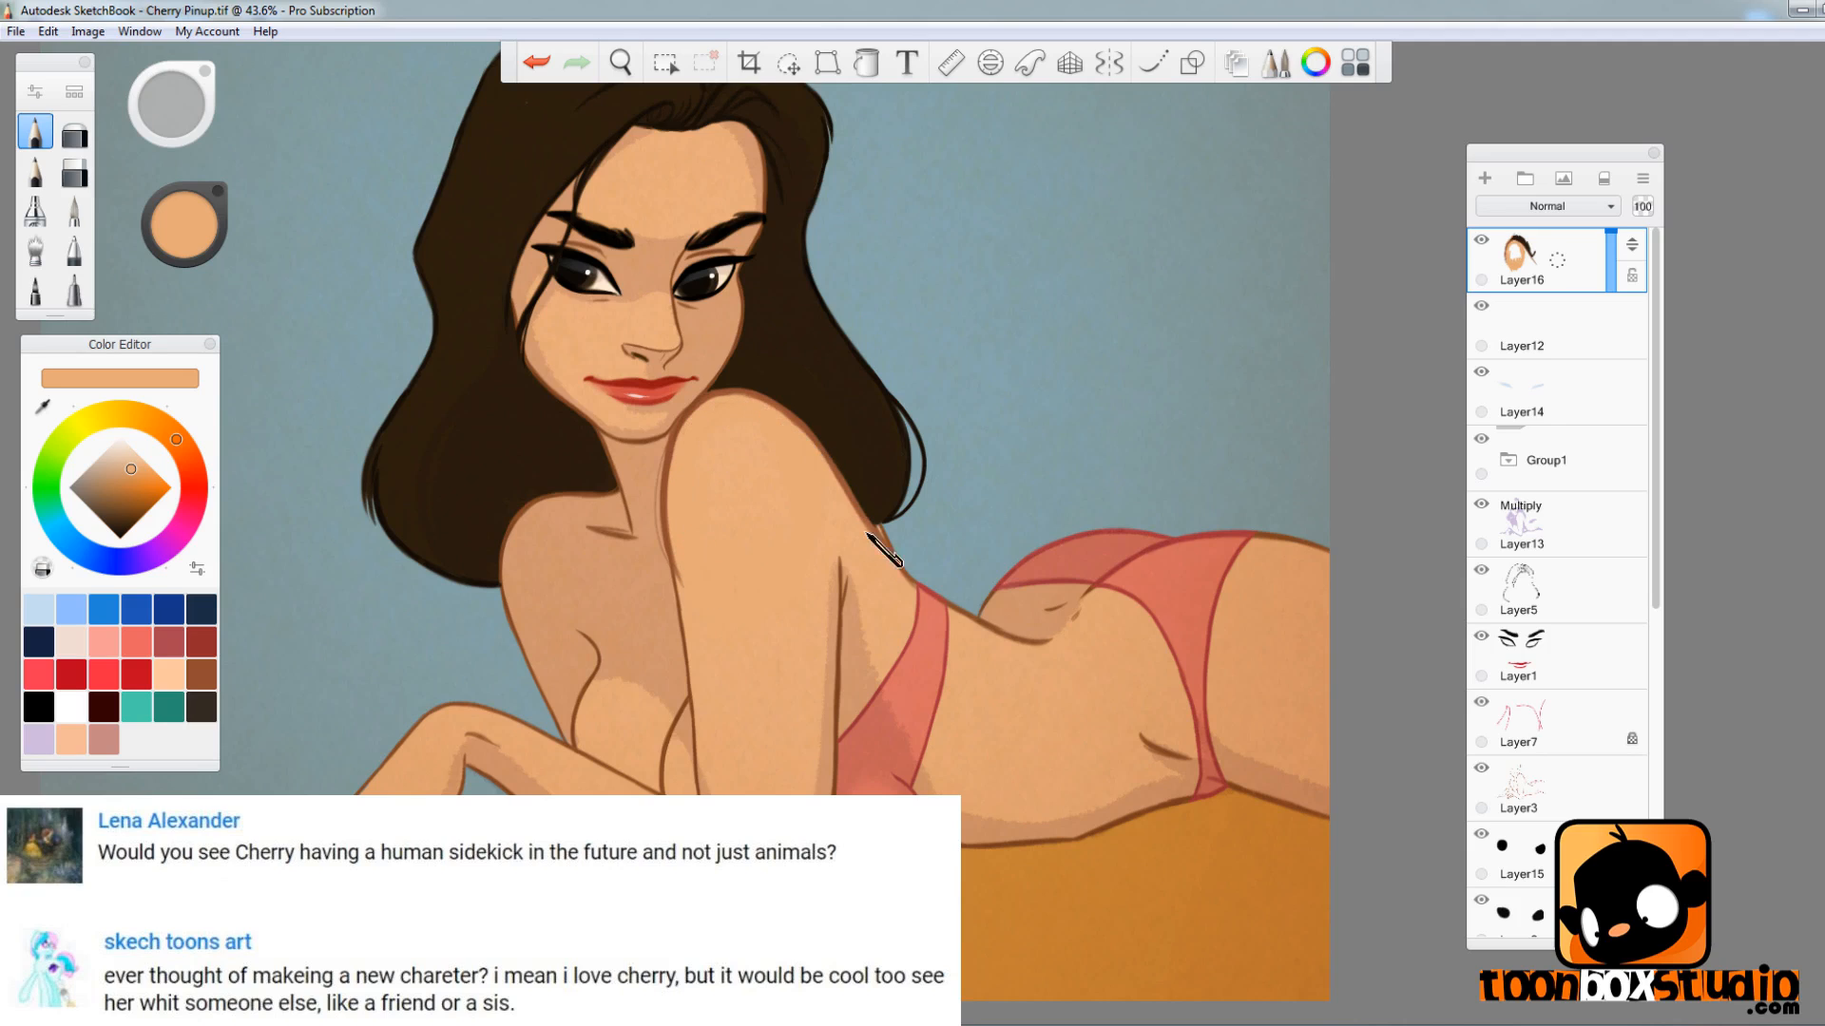
- Refine the near shoulder's outer contour against the hair and back with sampled outline brown, skin and hair colours
{"action": "key", "text": "space"}
{"action": "mouse_move", "coordinate": [753, 446]}
{"action": "left_mouse_down"}
{"action": "mouse_move", "coordinate": [986, 669]}
{"action": "mouse_move", "coordinate": [819, 513]}
{"action": "left_mouse_up"}
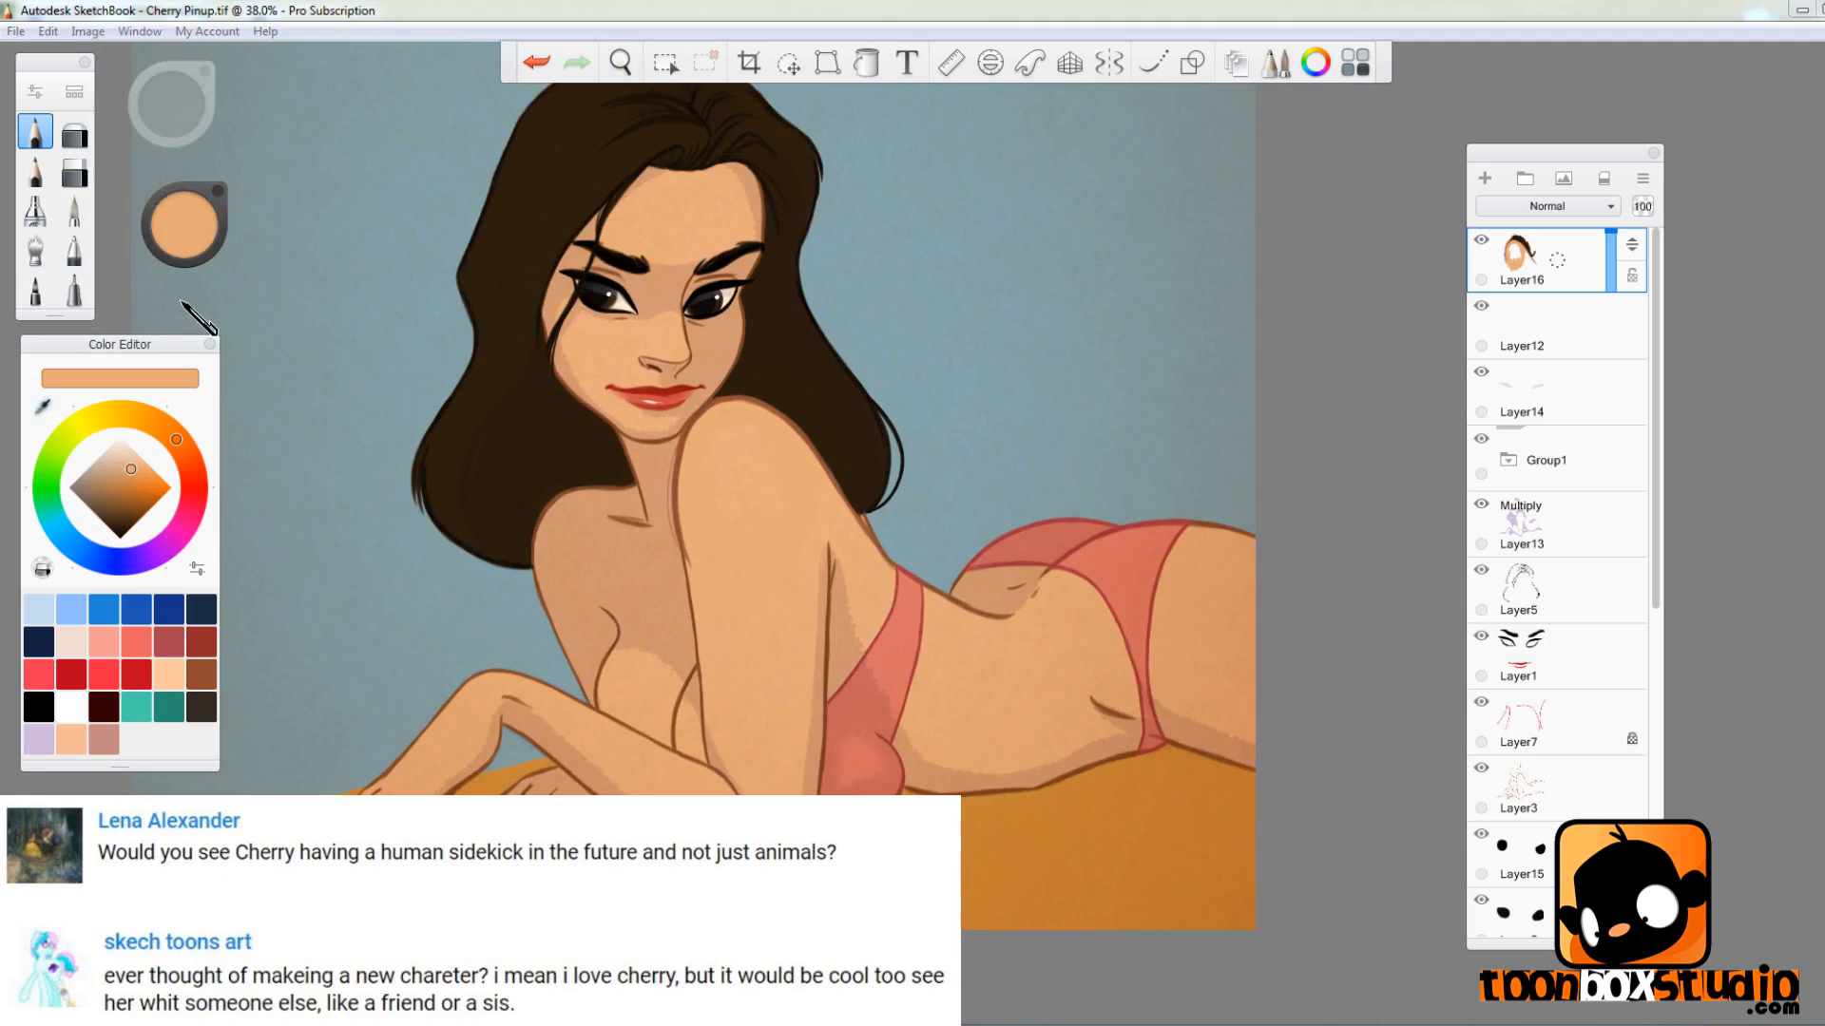
{"action": "left_click", "coordinate": [823, 589], "text": "alt"}
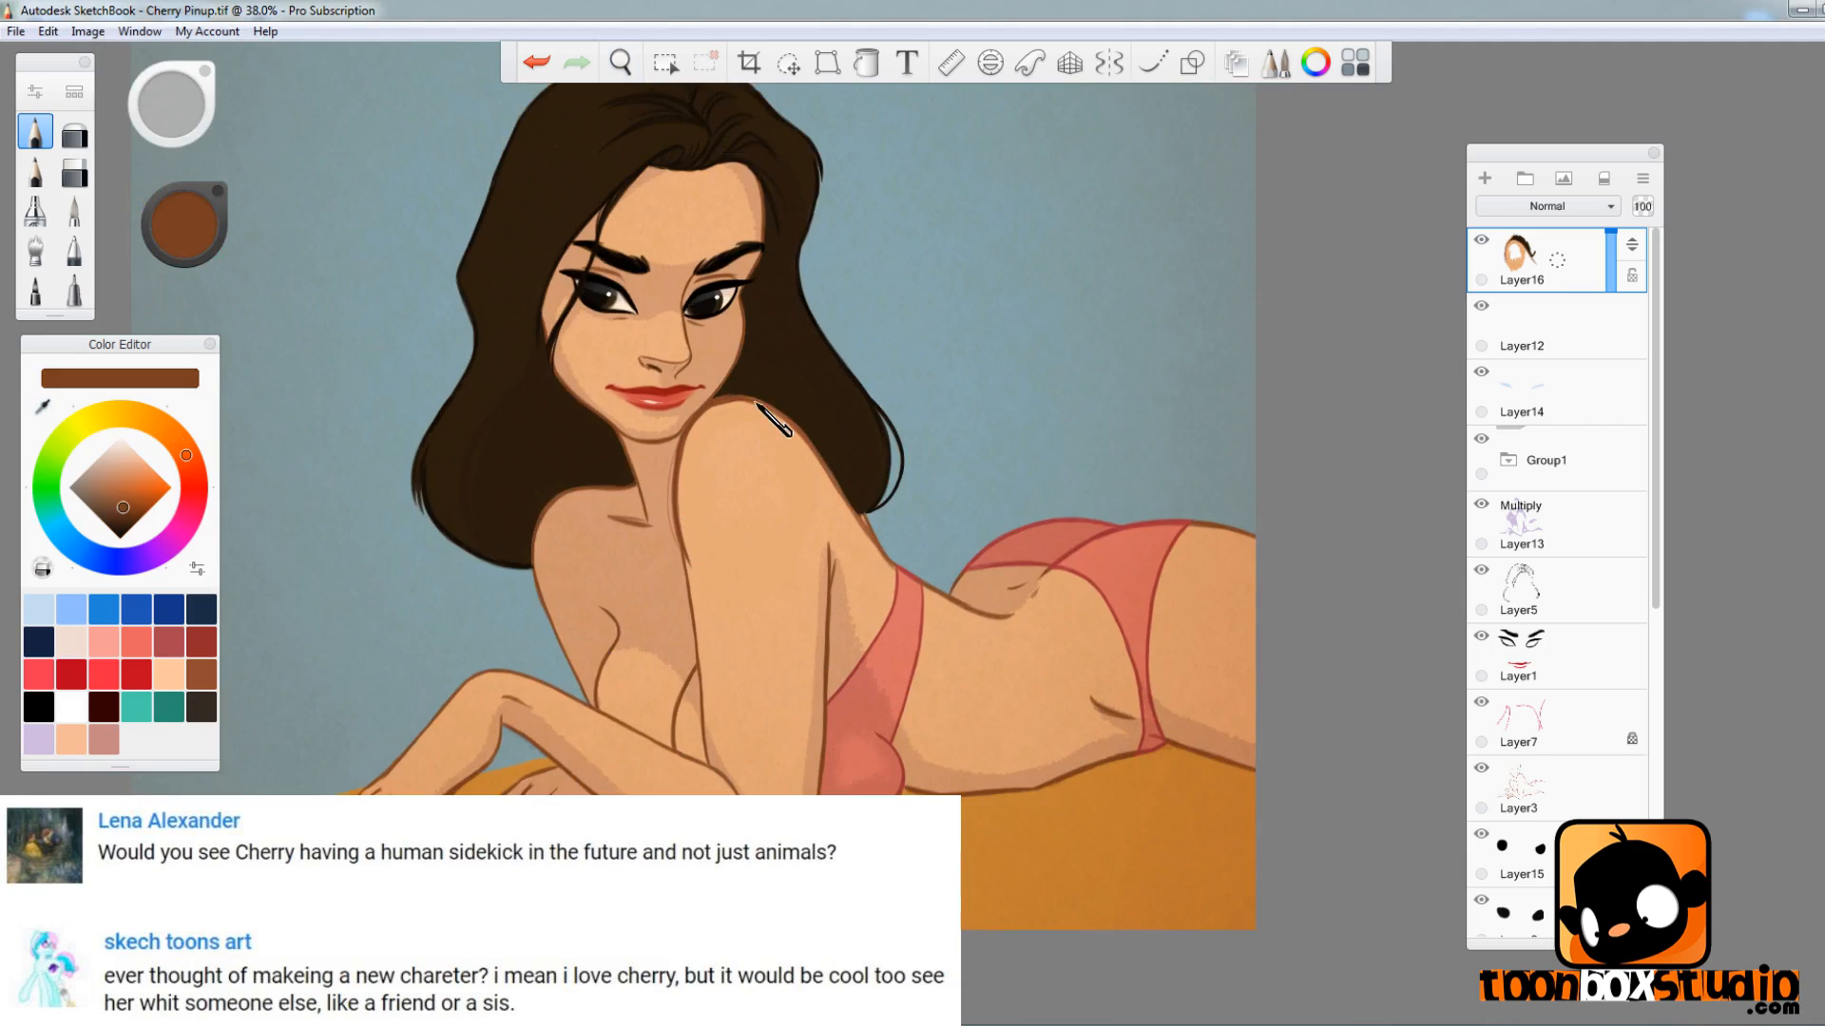
{"action": "left_click", "coordinate": [740, 409], "text": "alt"}
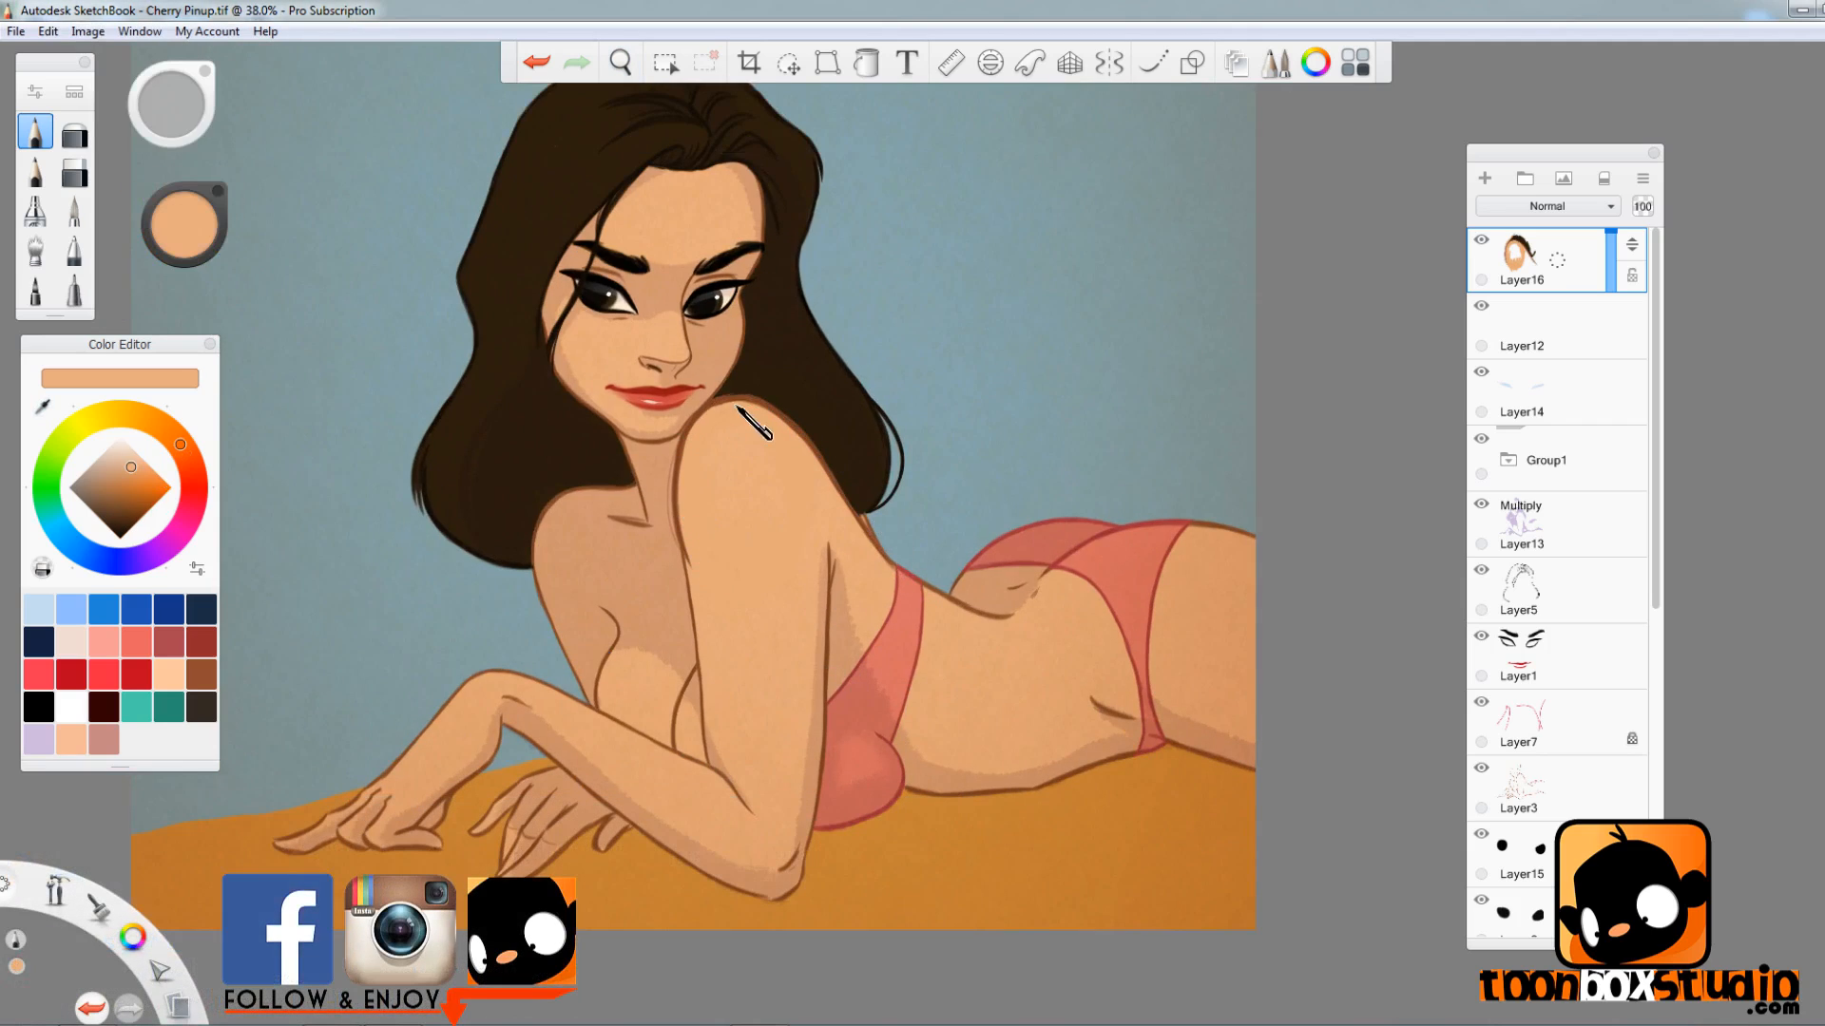
{"action": "key", "text": "Left"}
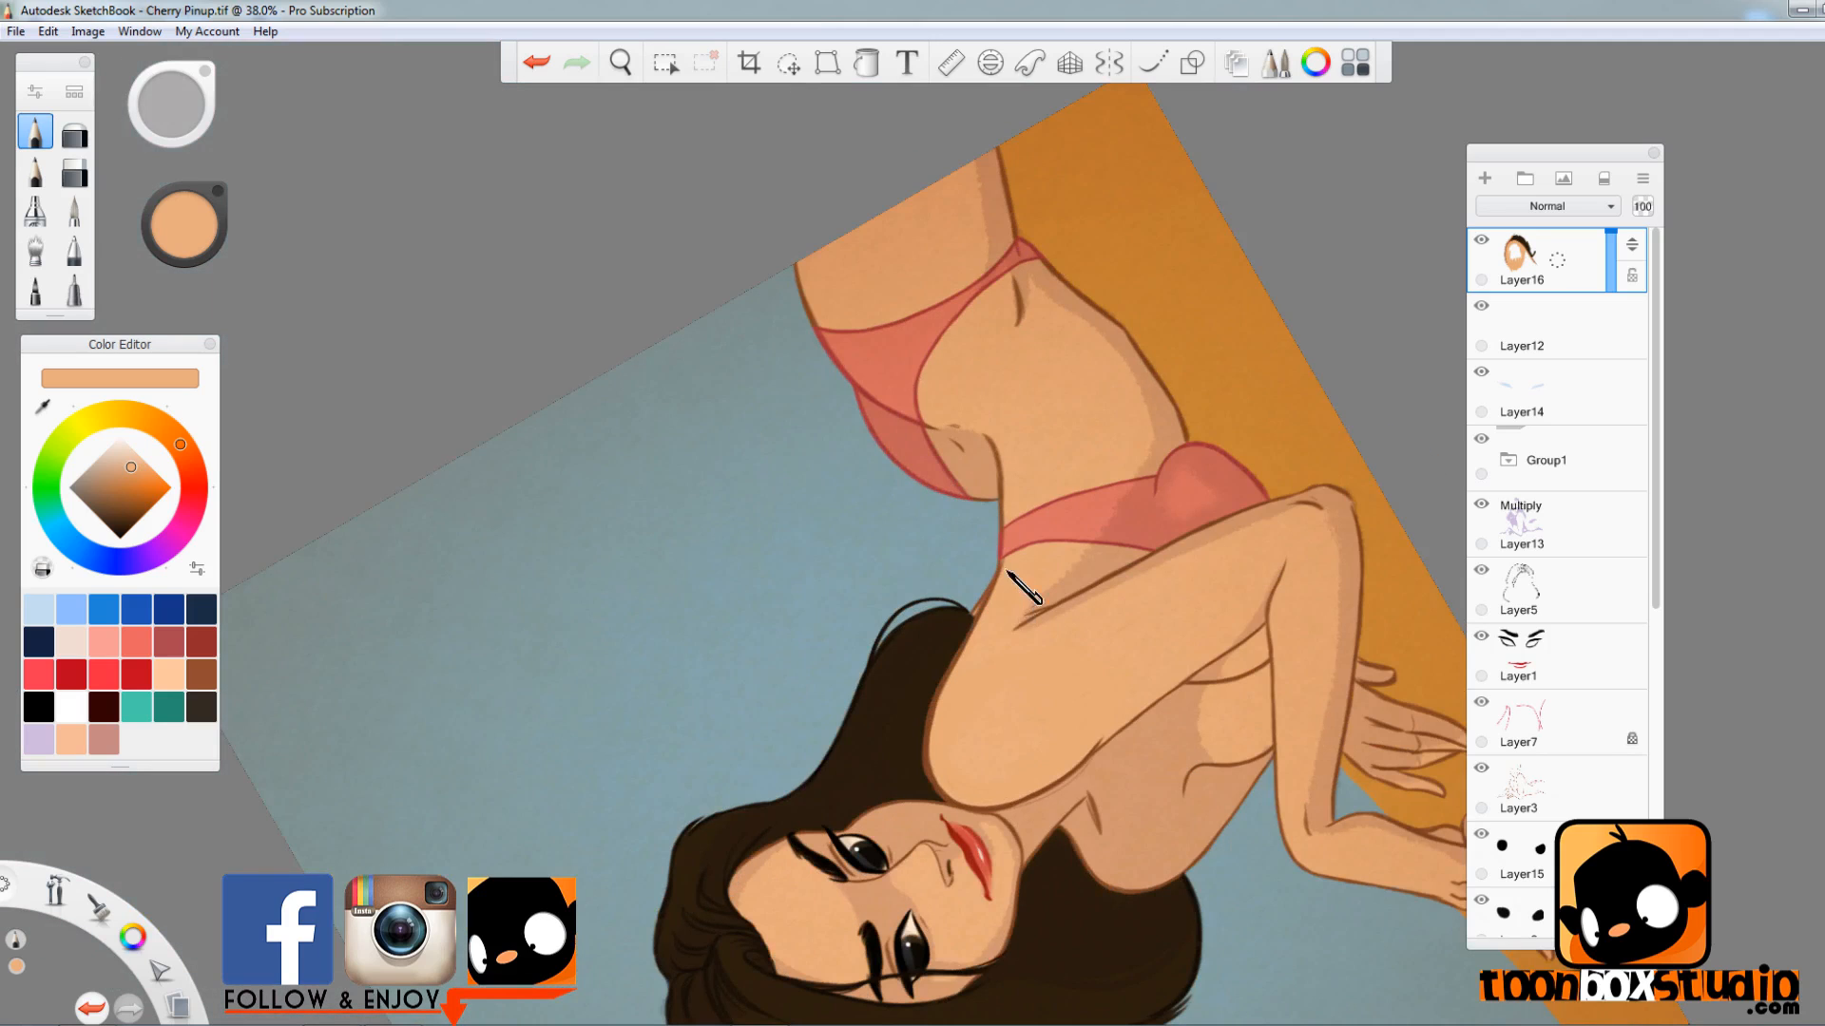
{"action": "key", "text": "ctrl+z"}
{"action": "left_click_drag", "start_coordinate": [1007, 572], "coordinate": [952, 682]}
{"action": "key", "text": "Right"}
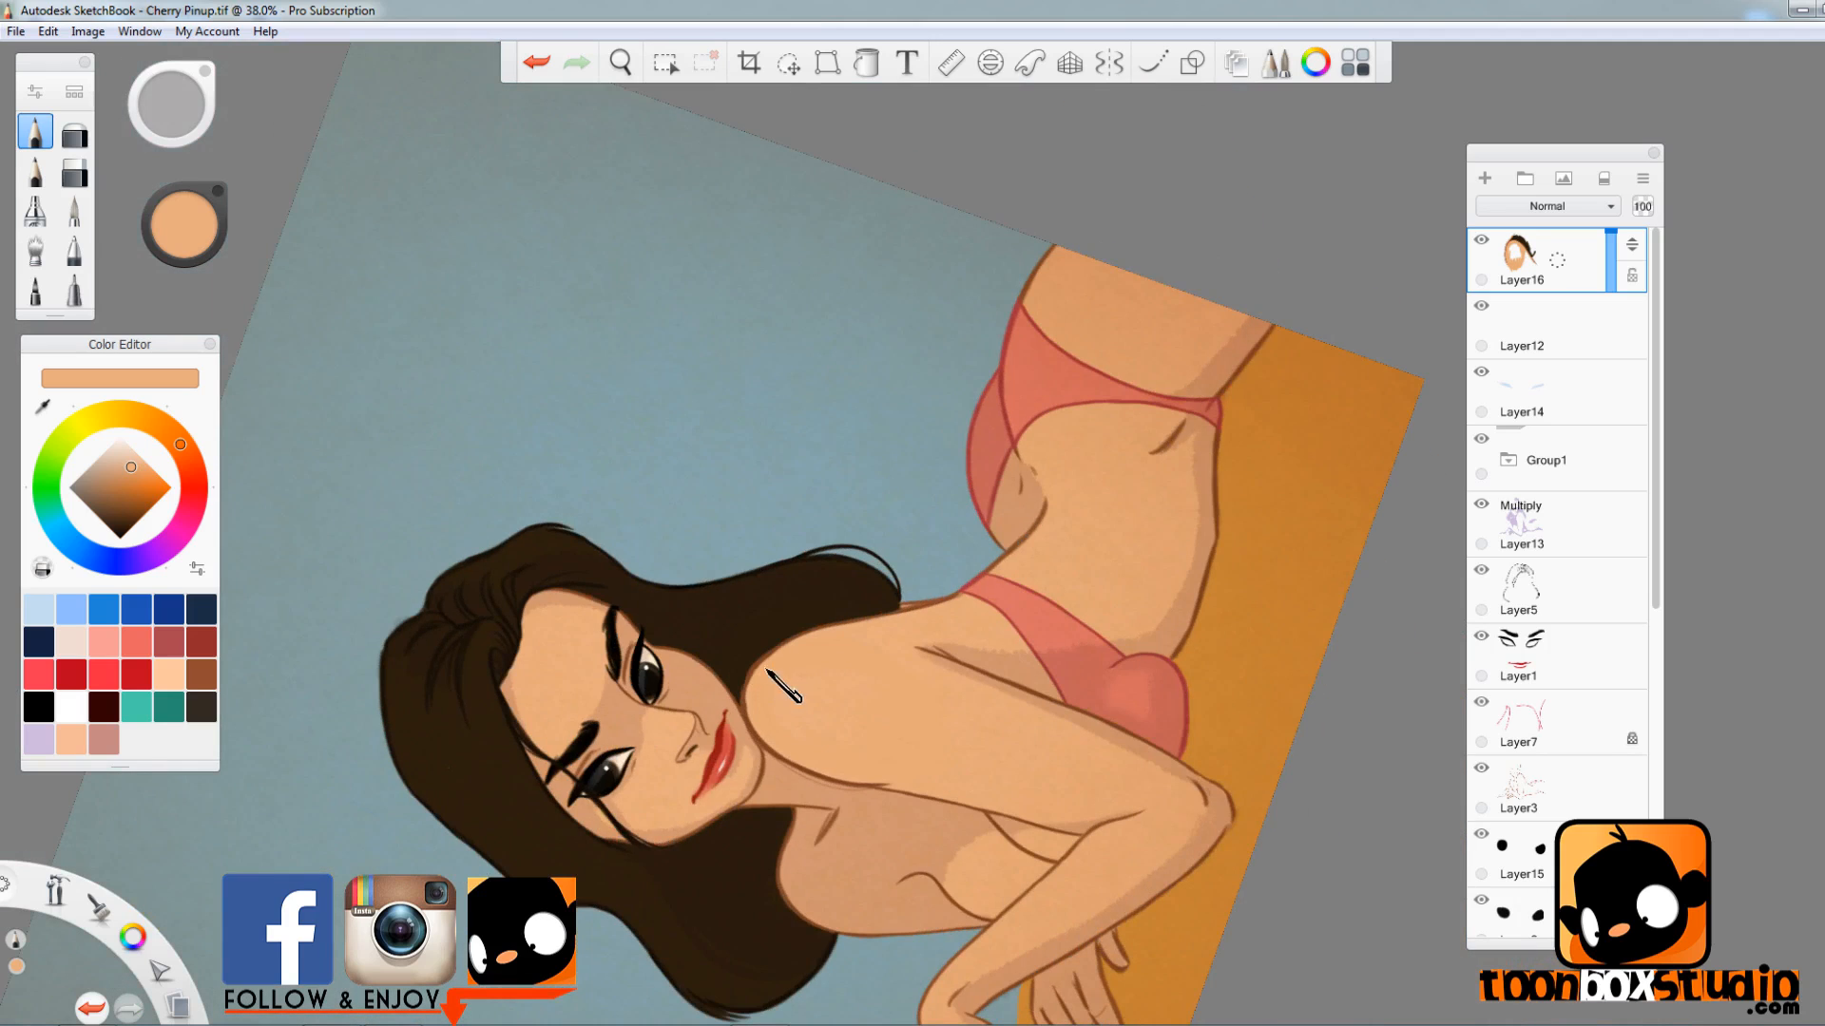
{"action": "left_click_drag", "start_coordinate": [783, 682], "coordinate": [703, 483]}
{"action": "left_click_drag", "start_coordinate": [700, 744], "coordinate": [815, 342]}
{"action": "left_click", "coordinate": [815, 342], "text": "alt"}
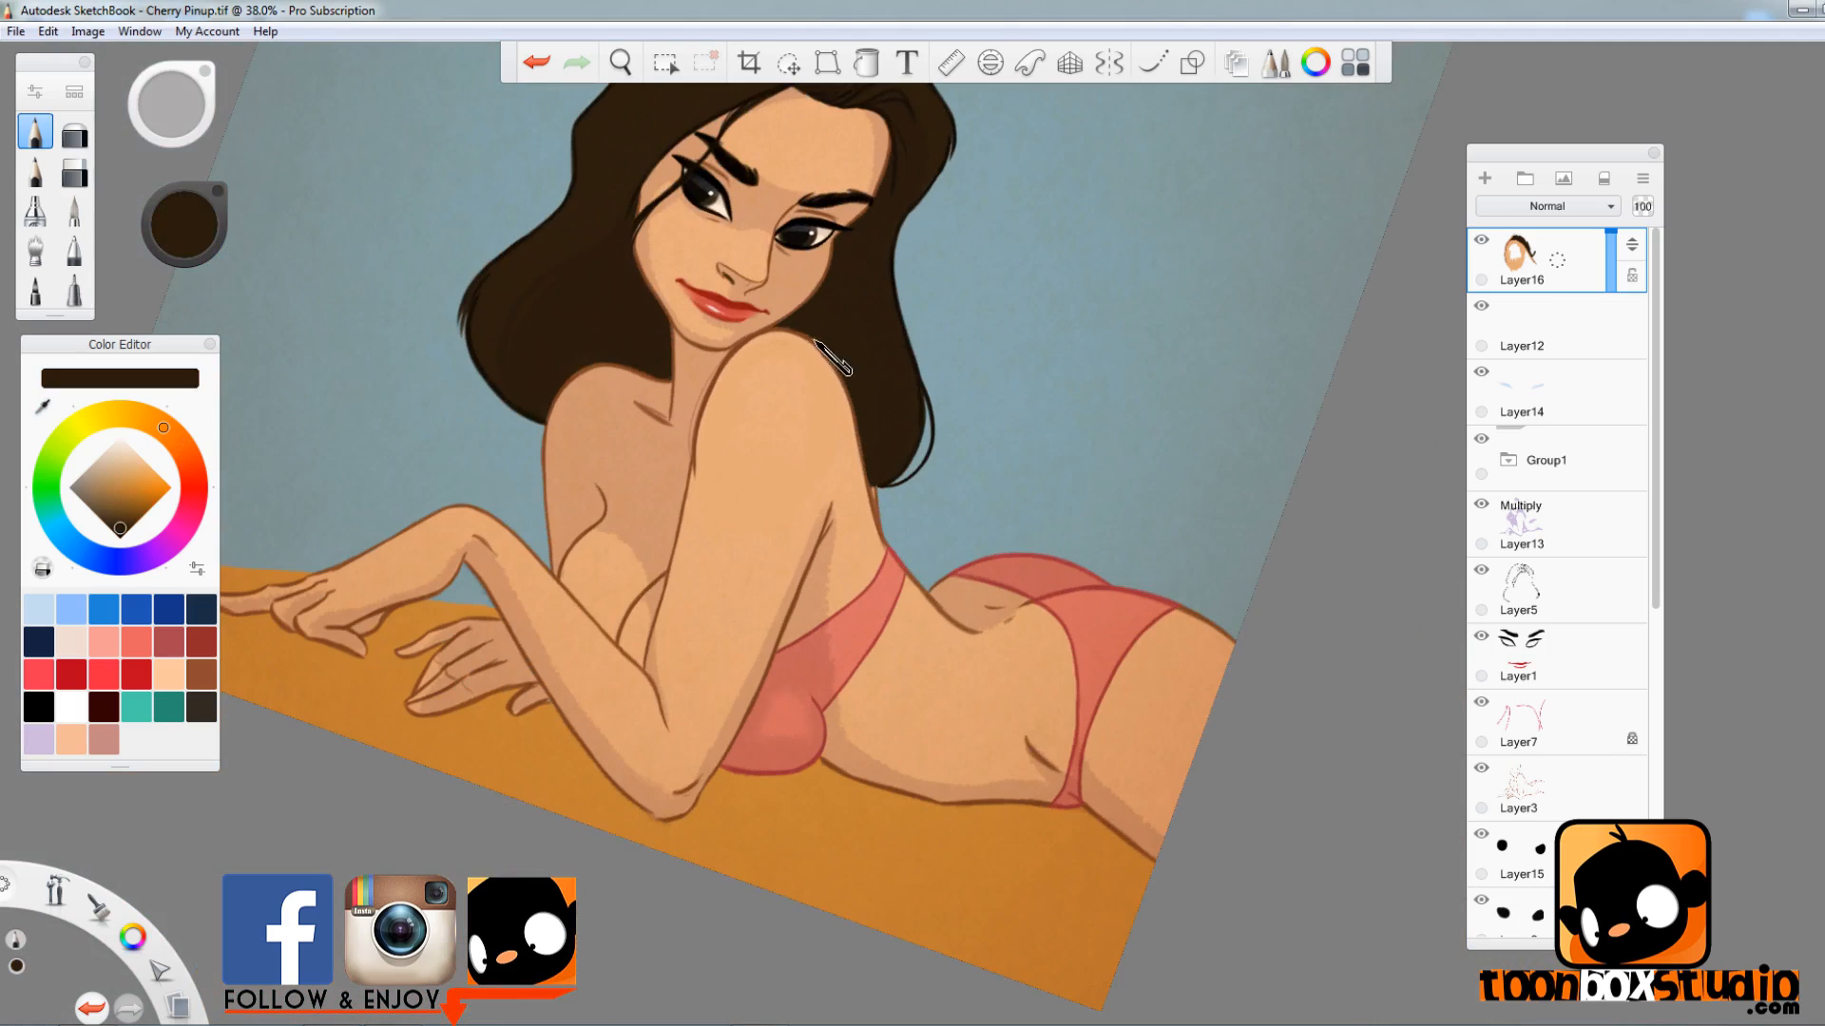
{"action": "key", "text": "f"}
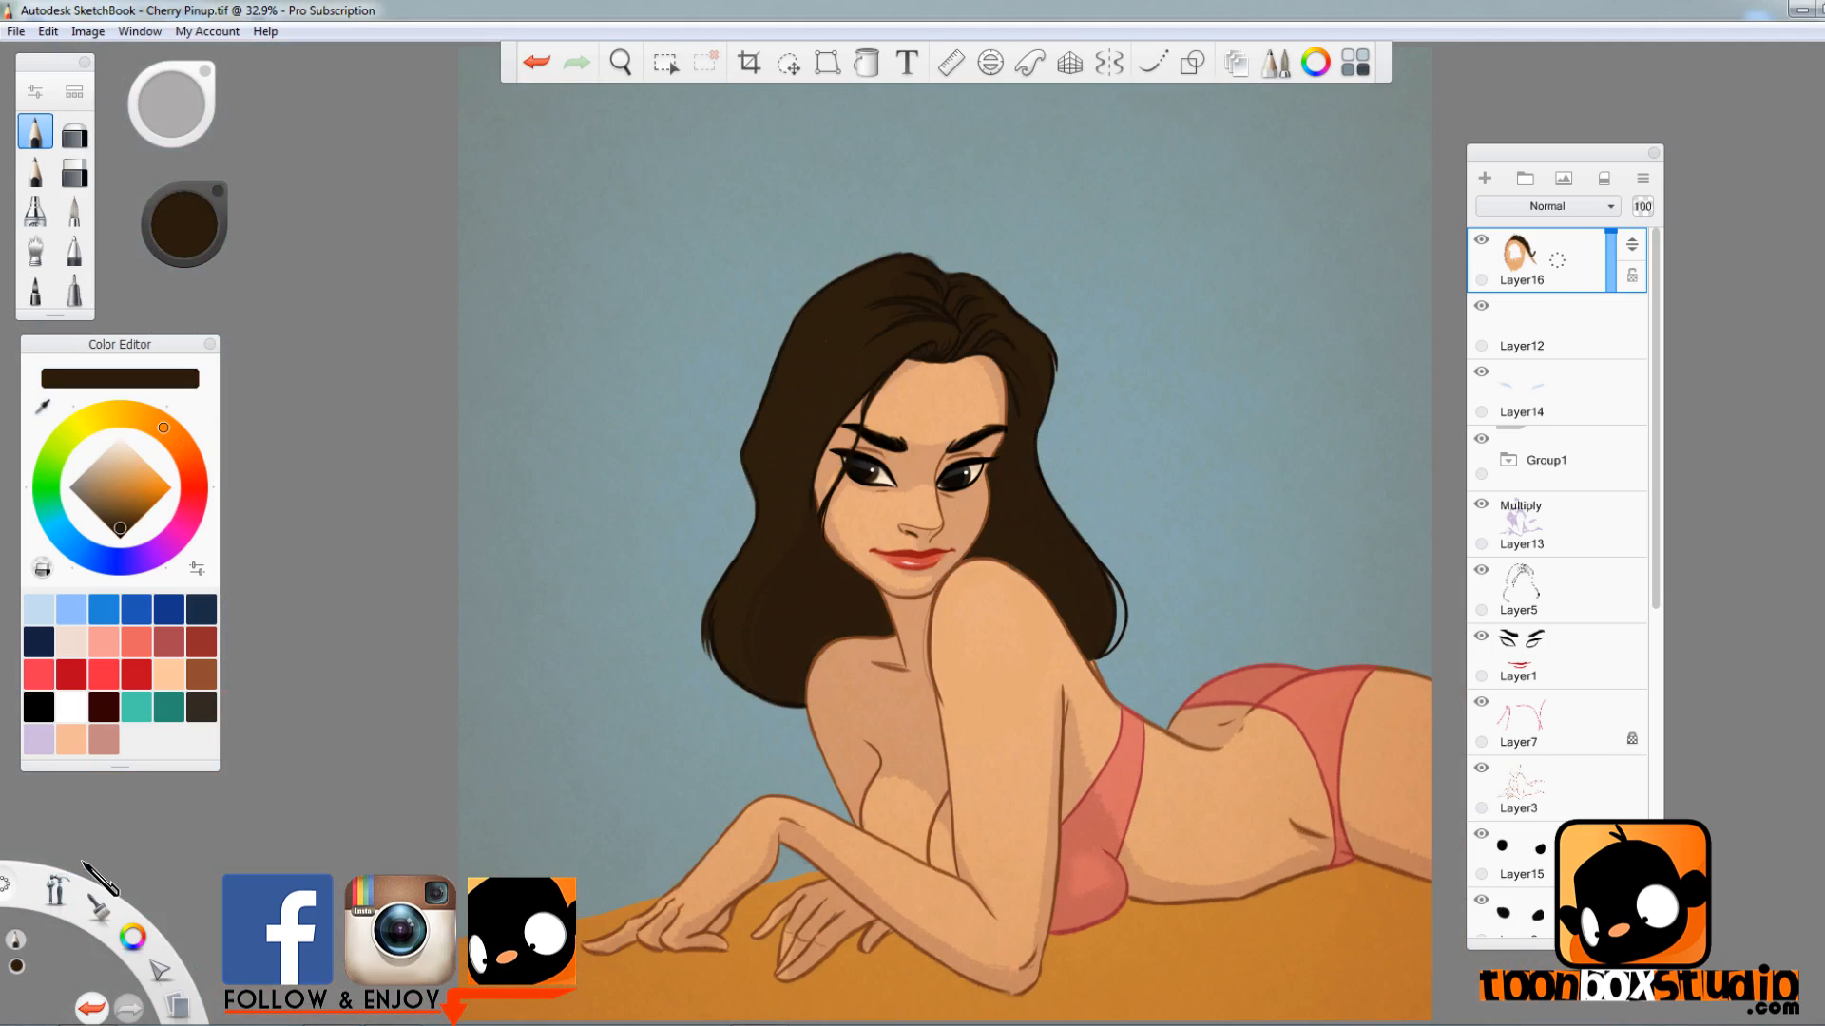
- Retouch the edge between the neck and near shoulder with sampled skin and shadow tones
{"action": "left_click", "coordinate": [998, 550], "text": "alt"}
{"action": "scroll", "coordinate": [969, 585], "scroll_direction": "up", "scroll_amount": 5}
{"action": "scroll", "coordinate": [979, 560], "scroll_direction": "down", "scroll_amount": 6}
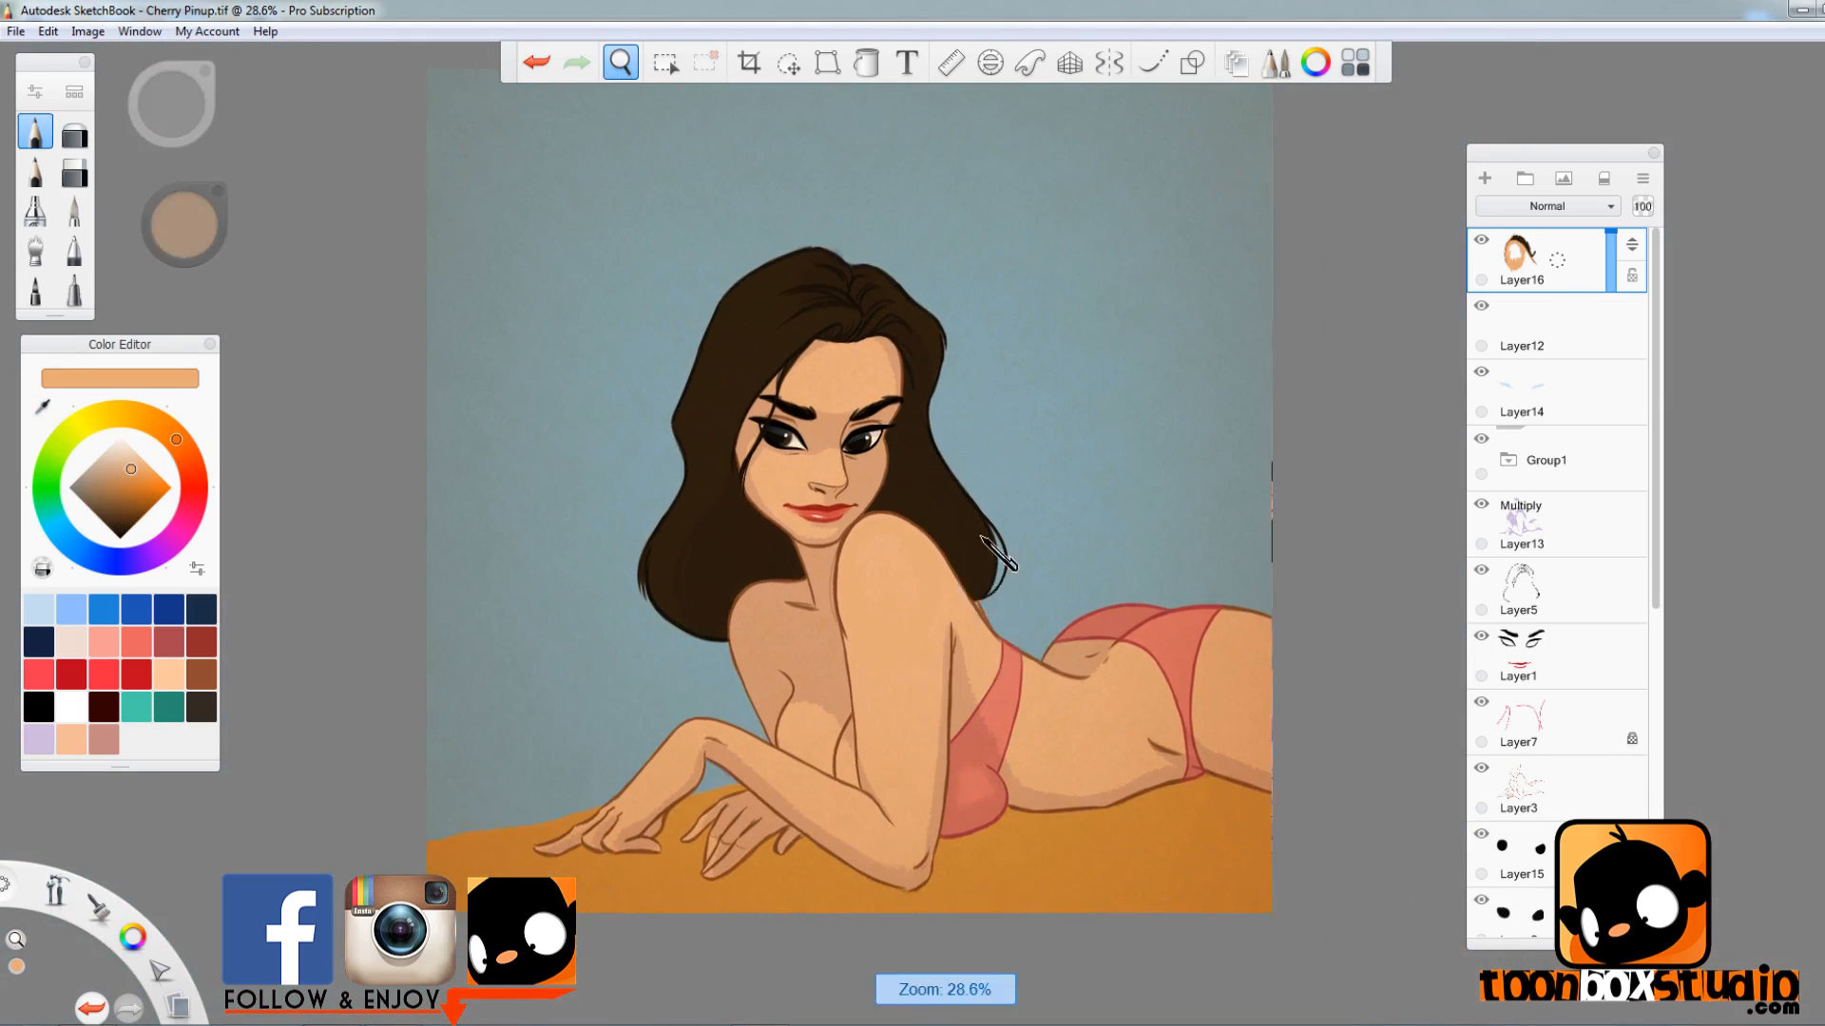
{"action": "scroll", "coordinate": [989, 560], "scroll_direction": "up", "scroll_amount": 3}
{"action": "left_click", "coordinate": [755, 535], "text": "alt"}
{"action": "left_click_drag", "start_coordinate": [751, 480], "coordinate": [741, 626]}
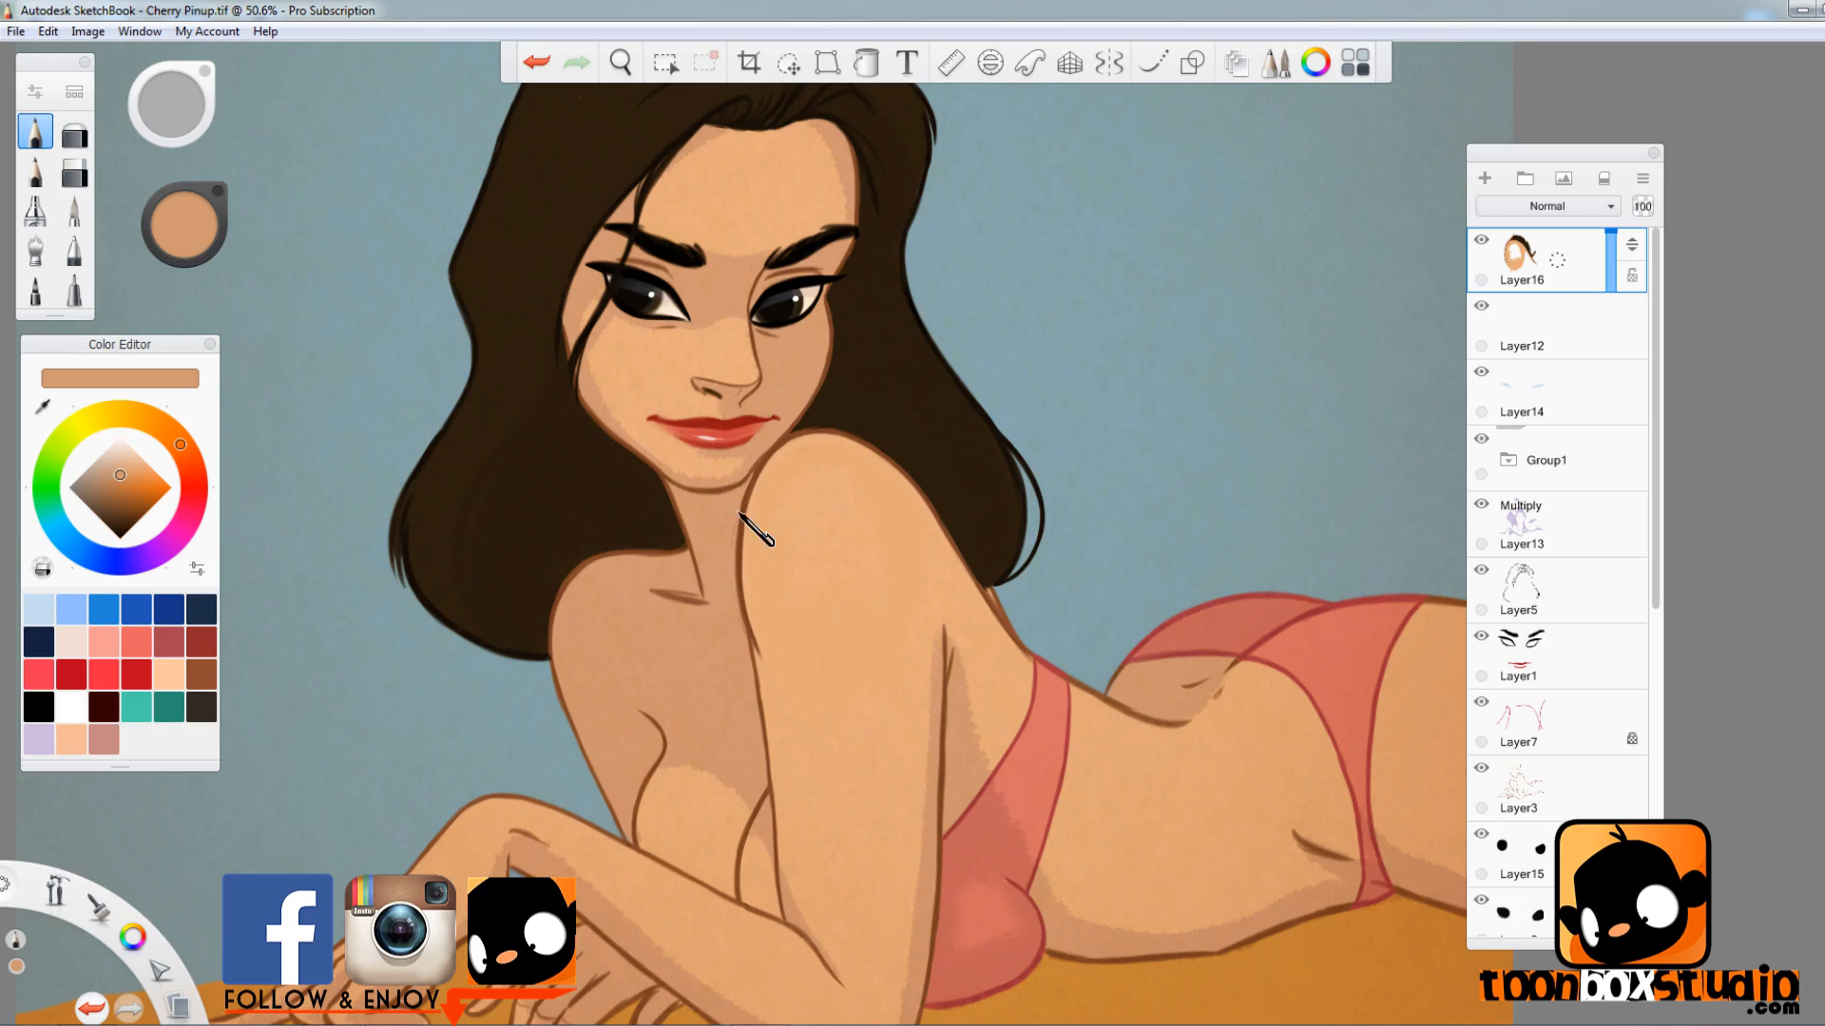
{"action": "scroll", "coordinate": [756, 532], "scroll_direction": "down", "scroll_amount": 3}
{"action": "scroll", "coordinate": [977, 619], "scroll_direction": "up", "scroll_amount": 3}
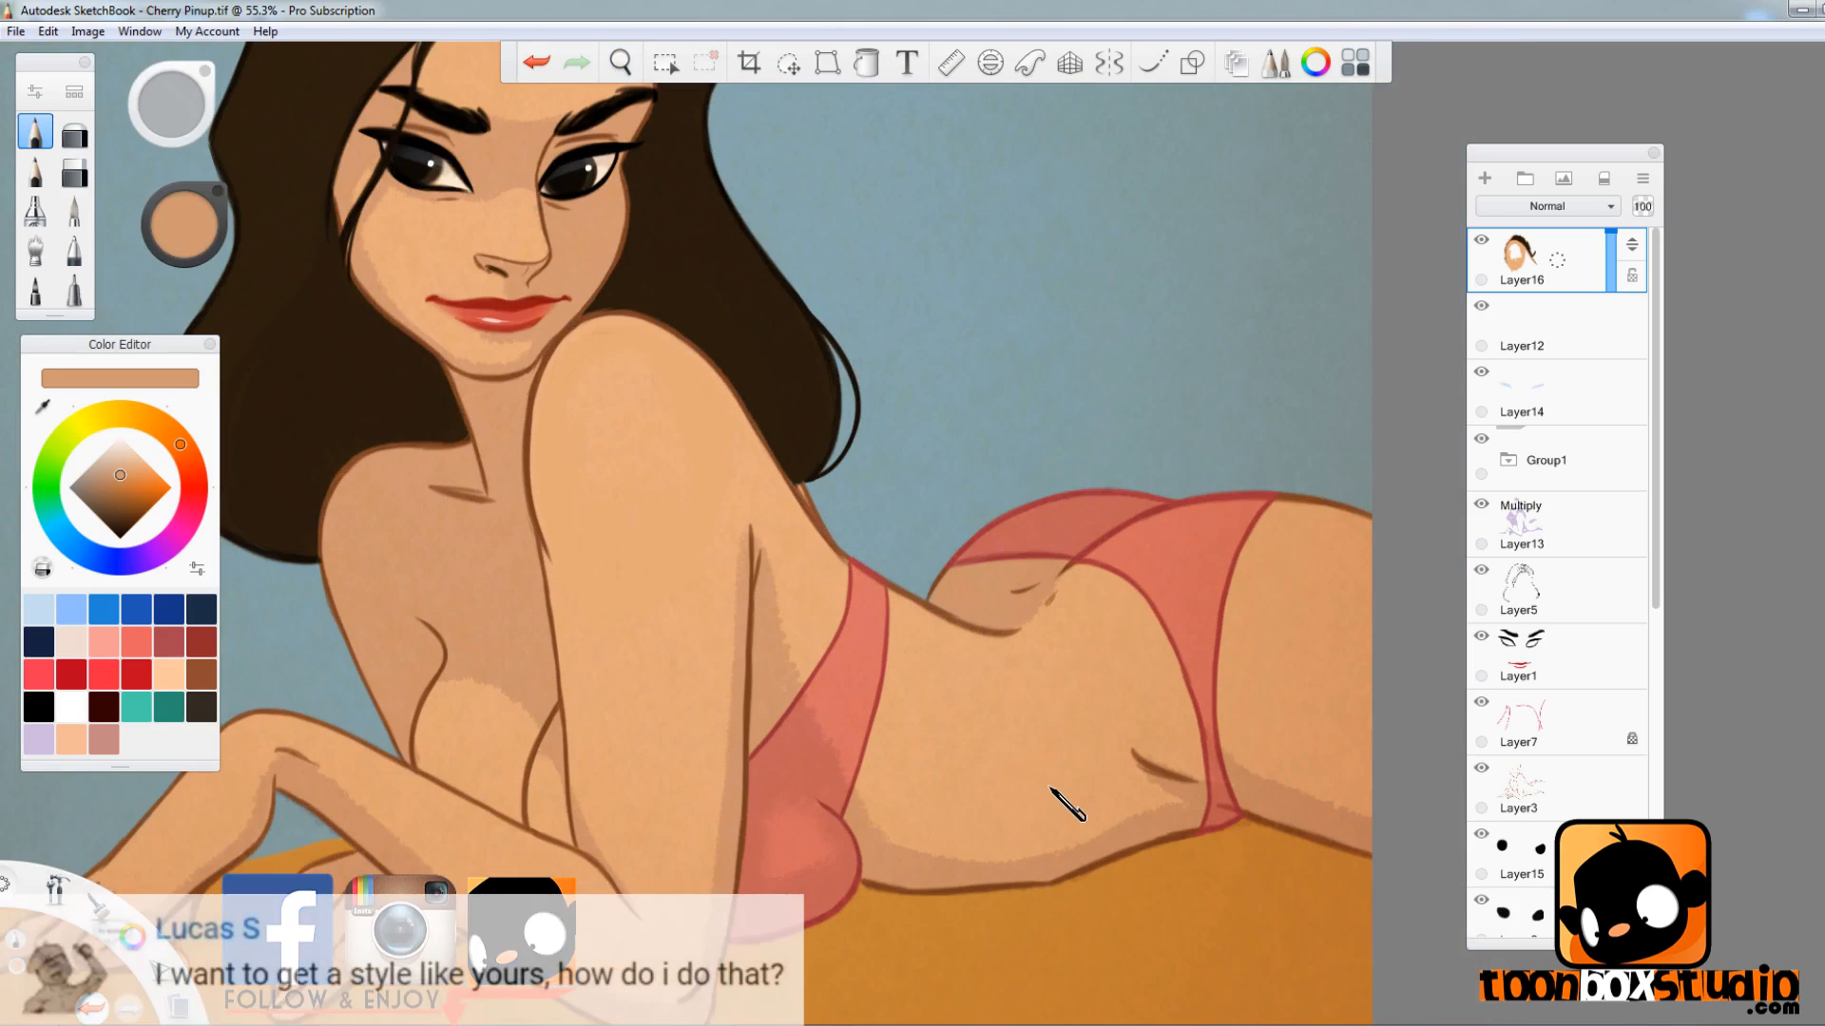
- Erase the leftover body line behind the near shoulder, beside the hair tips, on Layer3
{"action": "mouse_move", "coordinate": [1656, 599]}
{"action": "left_mouse_down"}
{"action": "mouse_move", "coordinate": [1657, 725]}
{"action": "mouse_move", "coordinate": [1657, 689]}
{"action": "left_mouse_up"}
{"action": "left_click", "coordinate": [1558, 632]}
{"action": "key", "text": "e"}
{"action": "left_click_drag", "start_coordinate": [813, 480], "coordinate": [834, 519]}
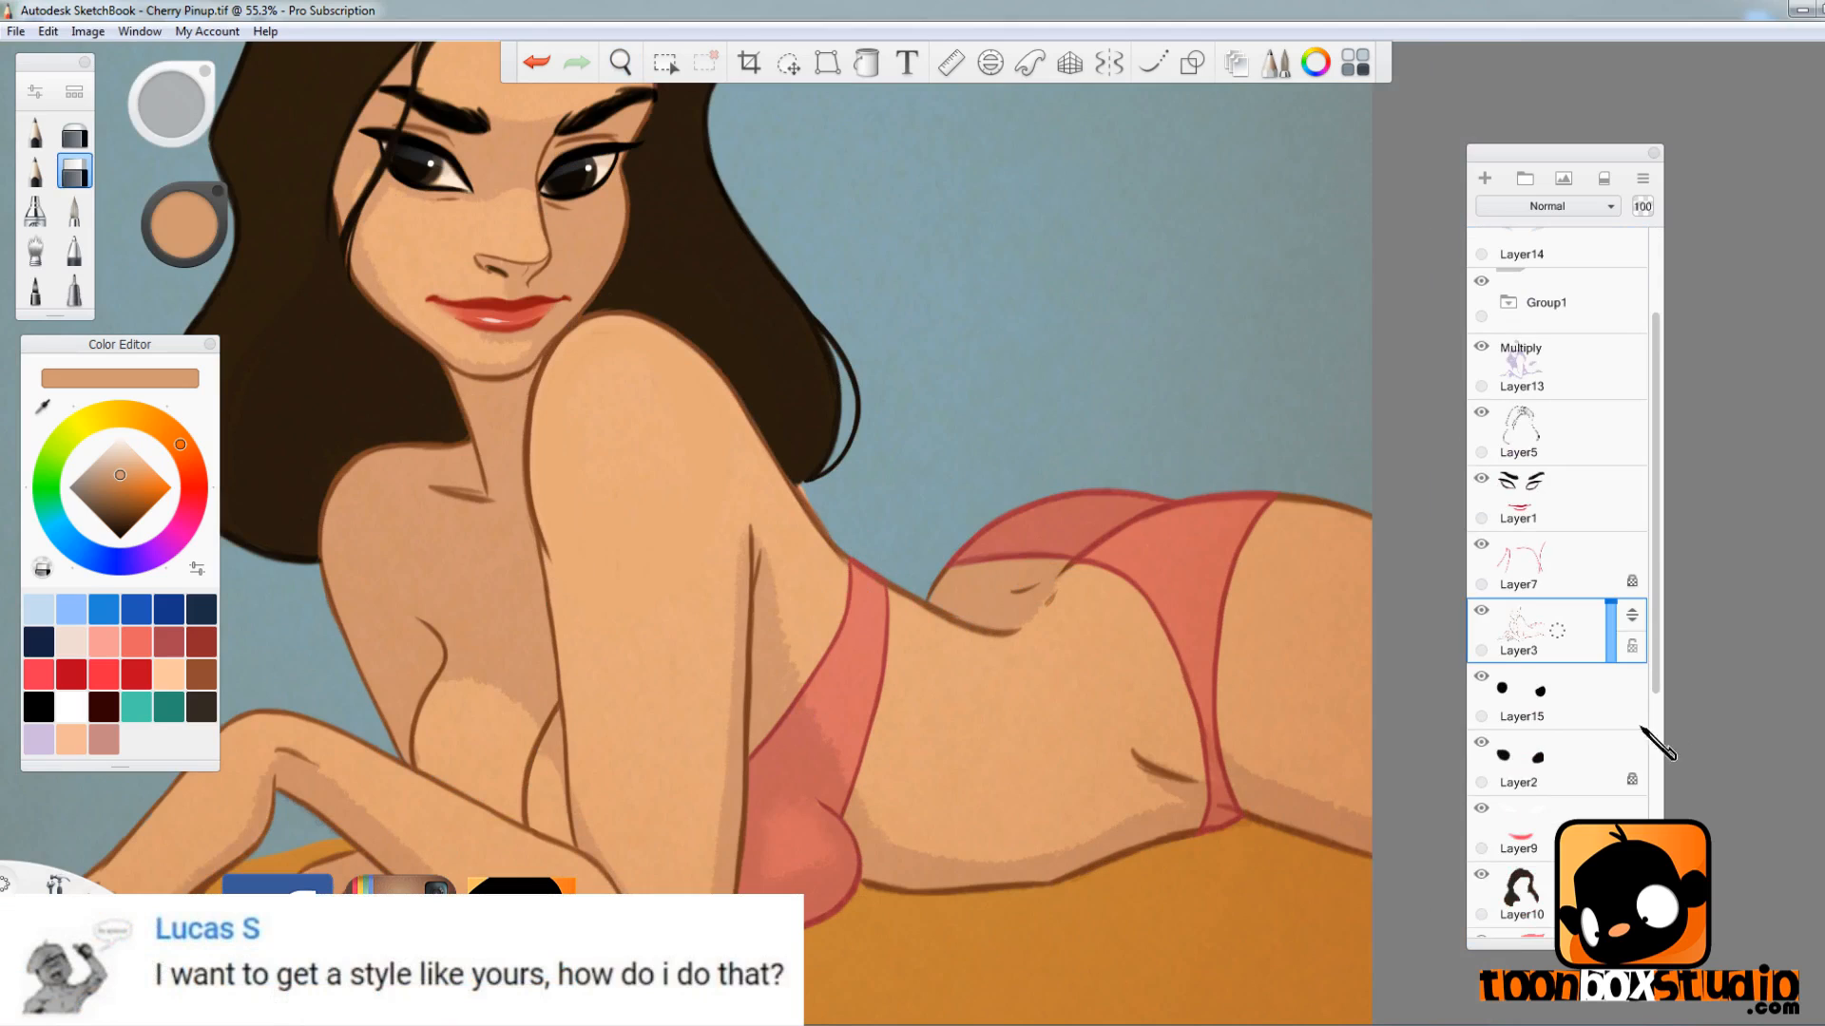
- Extend the hair outline on Layer5 down to the near shoulder with the pencil in sampled near-black
{"action": "scroll", "coordinate": [1641, 727], "scroll_direction": "down", "scroll_amount": 5}
{"action": "left_click", "coordinate": [1606, 466]}
{"action": "left_click_drag", "start_coordinate": [1658, 612], "coordinate": [1655, 309]}
{"action": "left_click", "coordinate": [1568, 480]}
{"action": "left_click", "coordinate": [35, 132]}
{"action": "left_click", "coordinate": [817, 473], "text": "alt"}
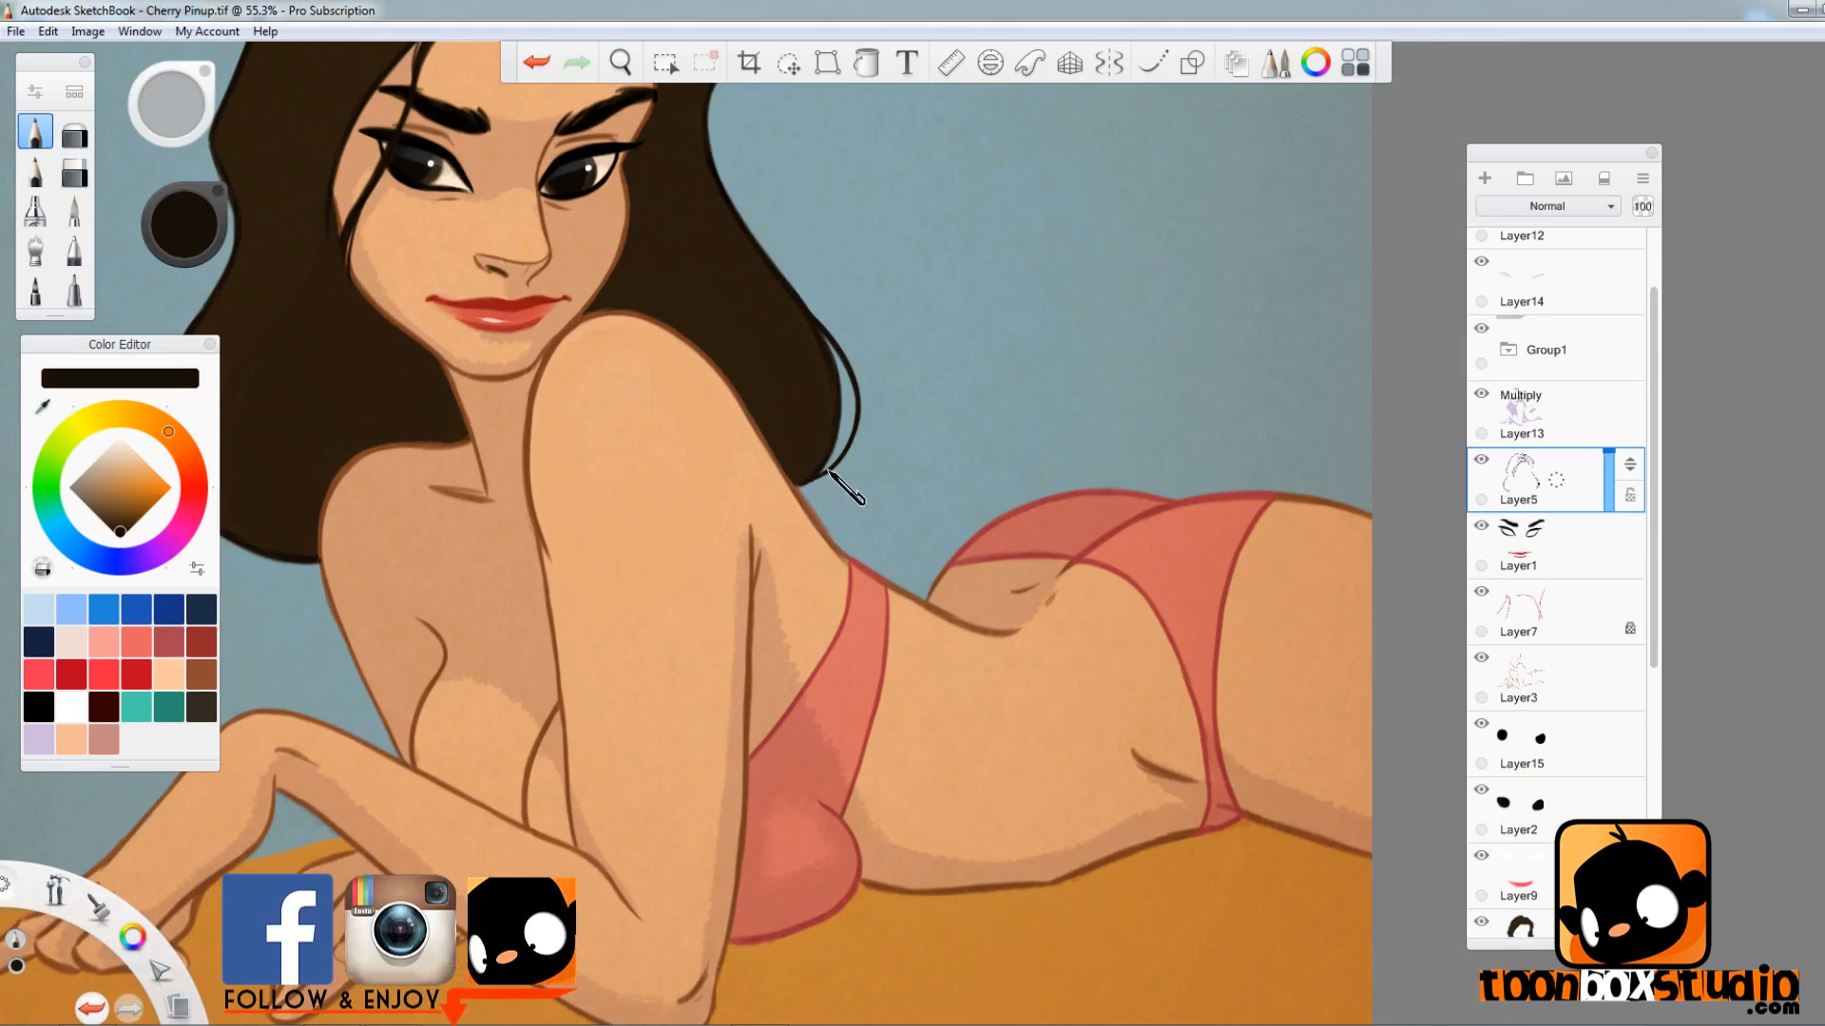
{"action": "left_click_drag", "start_coordinate": [829, 472], "coordinate": [808, 486]}
- Redraw the far shoulder and upper arm outline slightly wider on Layer16 in sampled outline brown
{"action": "key", "text": "ctrl+0"}
{"action": "left_click_drag", "start_coordinate": [1251, 611], "coordinate": [1245, 664]}
{"action": "left_click_drag", "start_coordinate": [1655, 399], "coordinate": [1656, 333]}
{"action": "left_click", "coordinate": [1558, 259]}
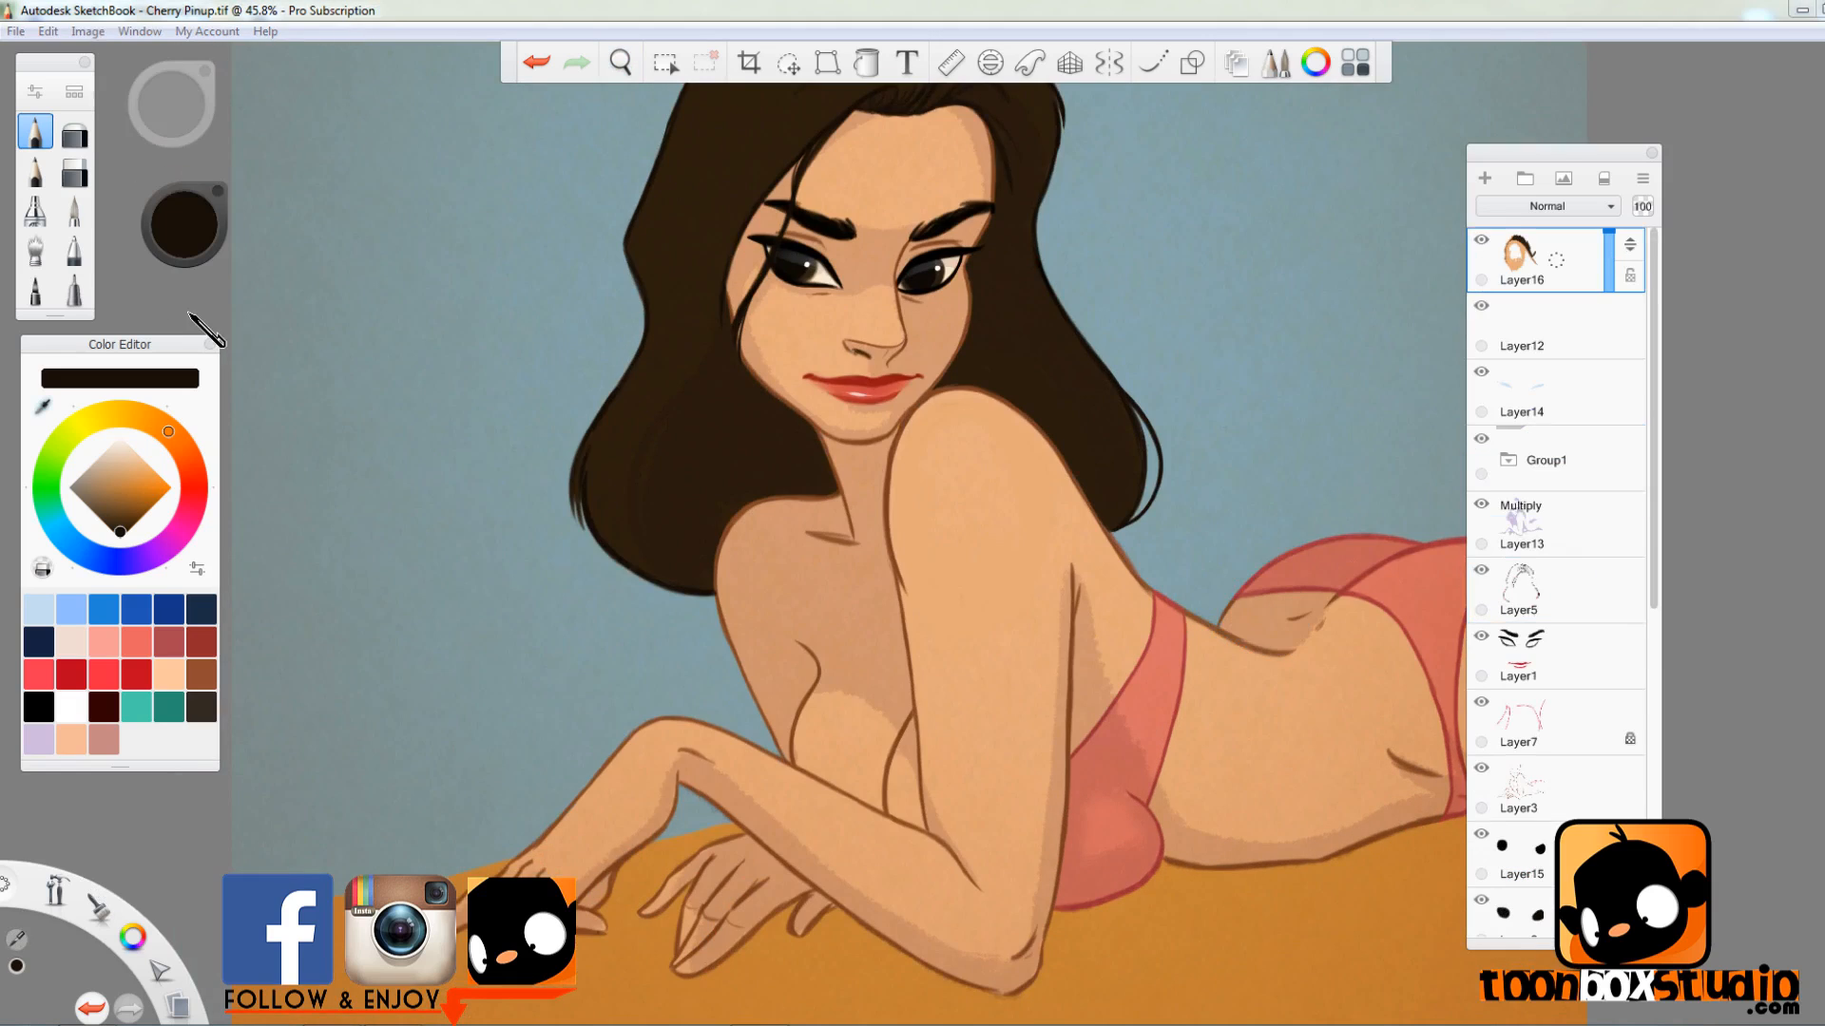
{"action": "left_click", "coordinate": [834, 494], "text": "alt"}
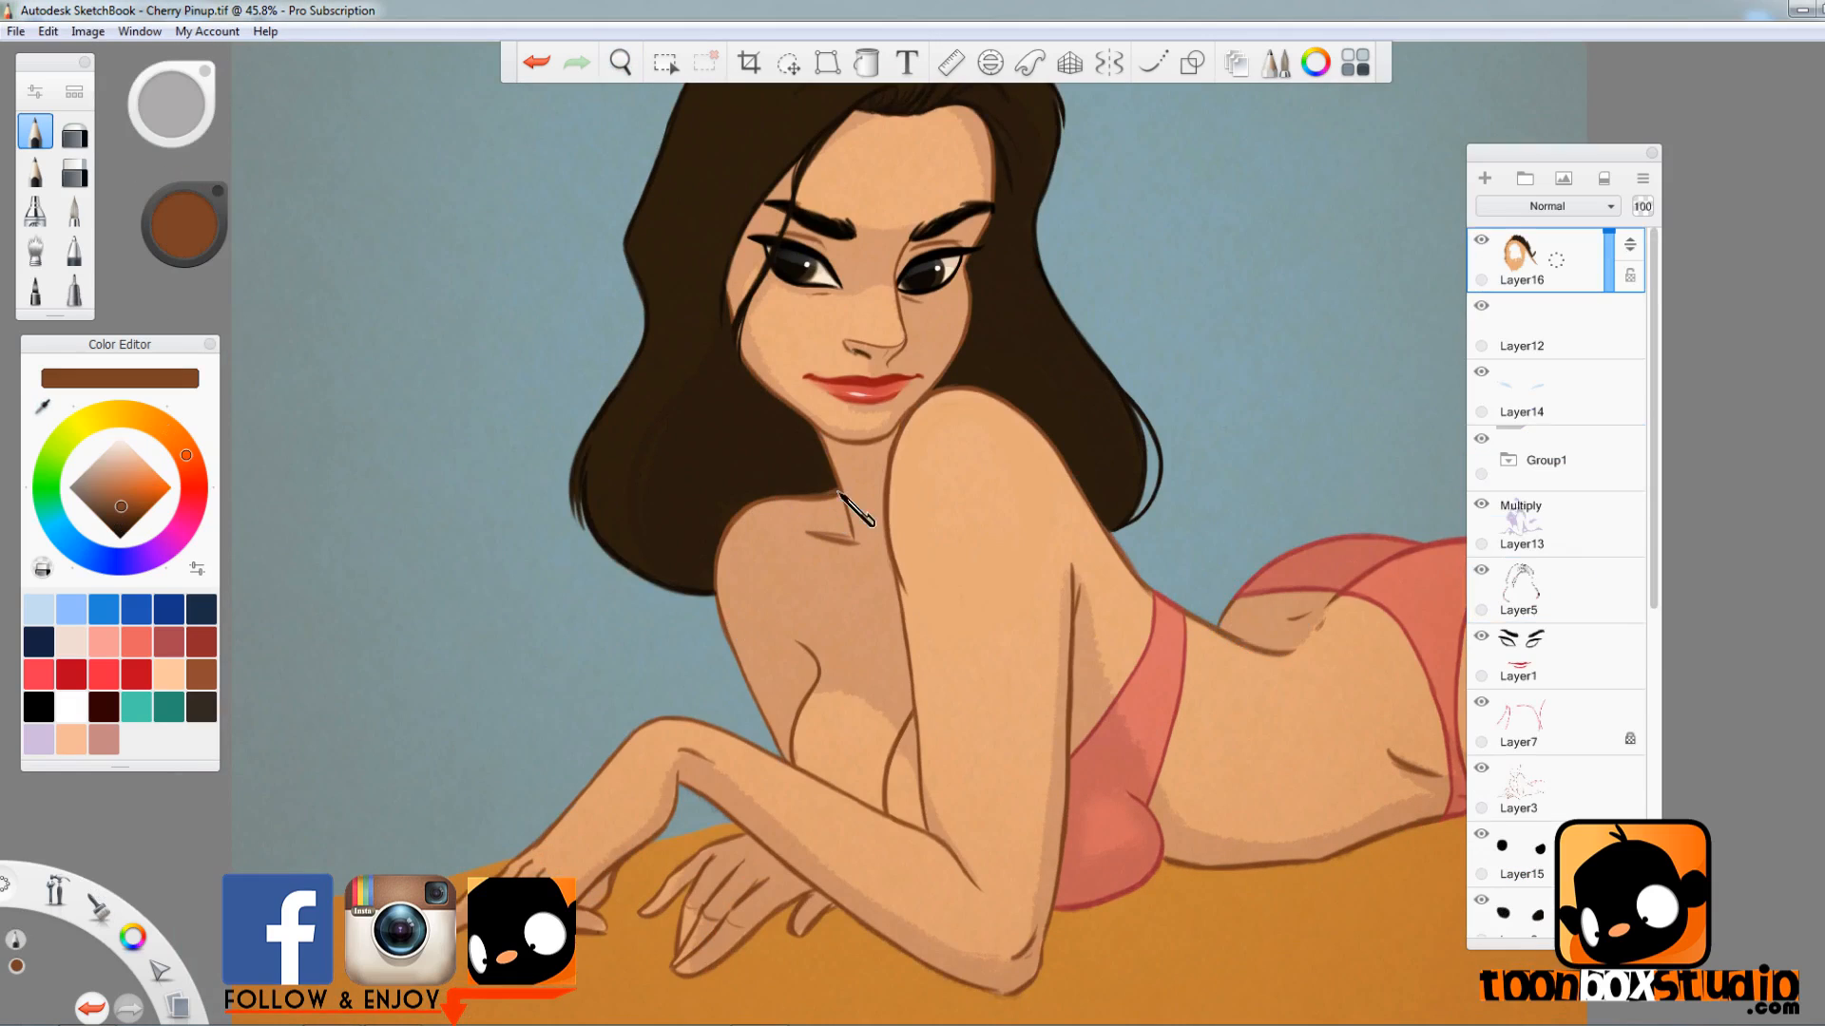
{"action": "mouse_move", "coordinate": [836, 494]}
{"action": "left_mouse_down"}
{"action": "mouse_move", "coordinate": [780, 492]}
{"action": "mouse_move", "coordinate": [717, 537]}
{"action": "mouse_move", "coordinate": [718, 620]}
{"action": "mouse_move", "coordinate": [758, 703]}
{"action": "left_mouse_up"}
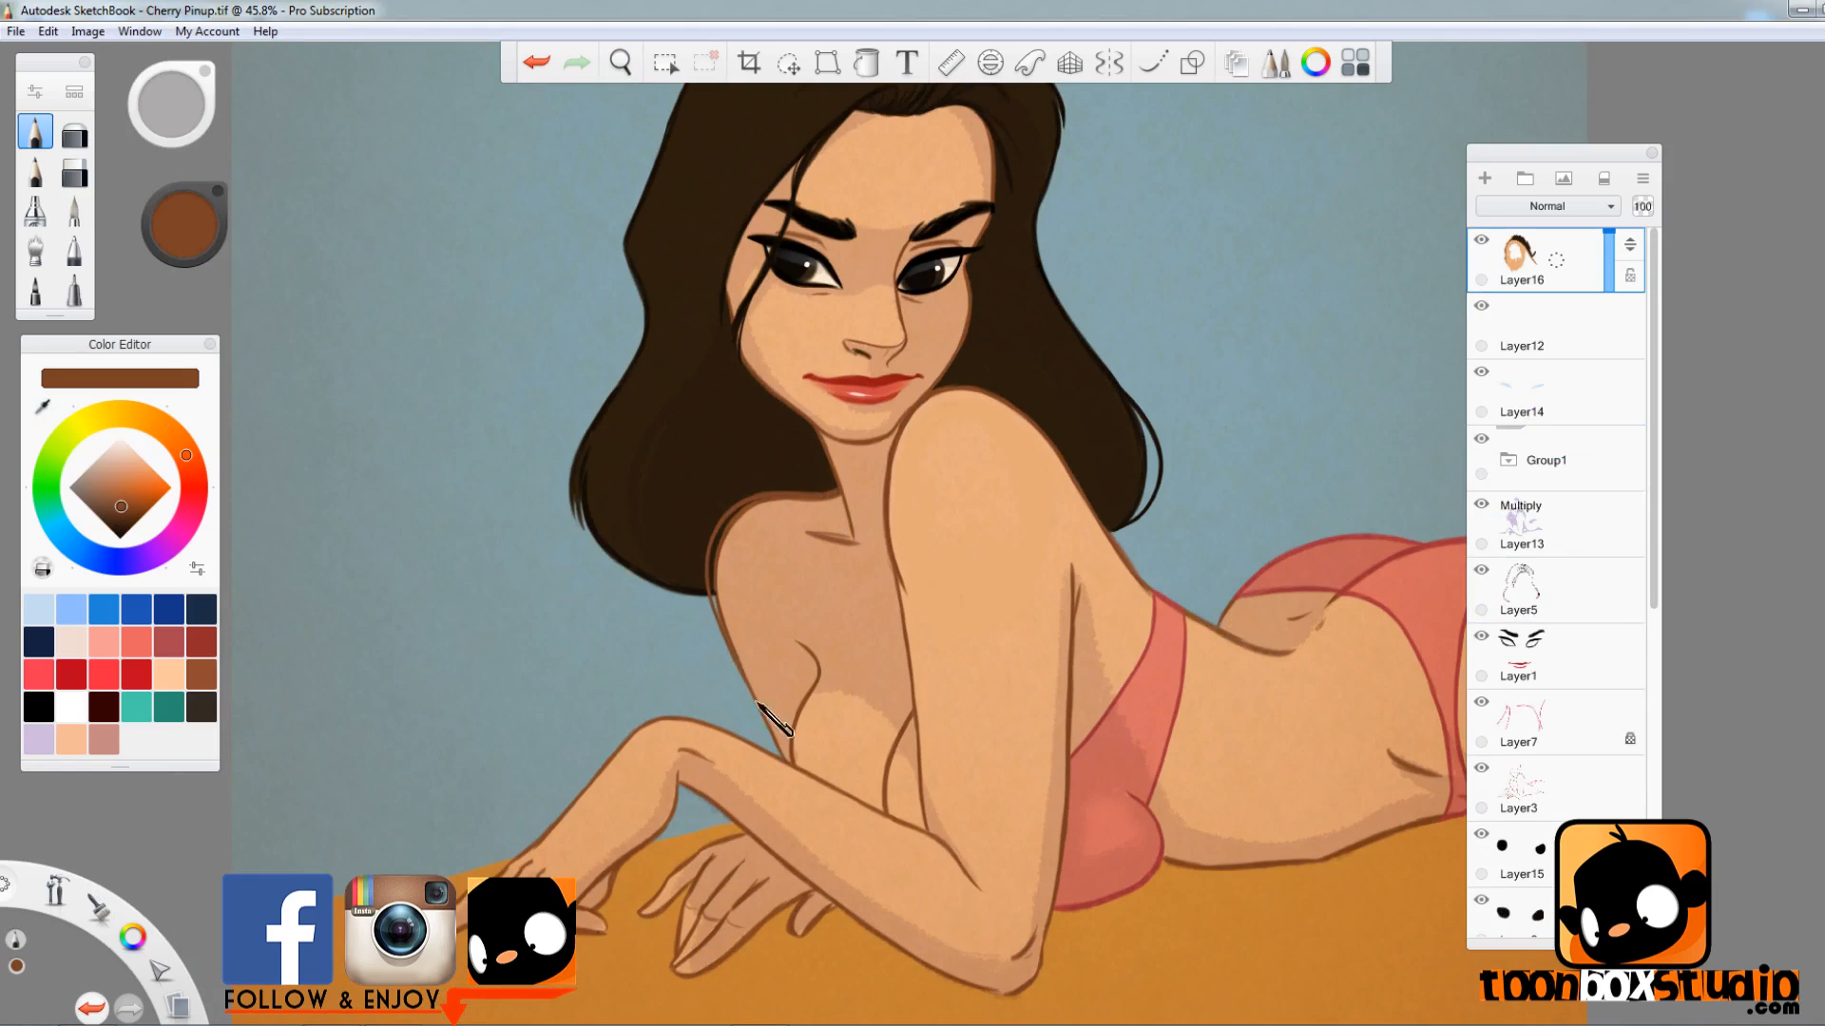
- Cover the far shoulder's old inner outline with the sampled skin shadow tone
{"action": "left_click", "coordinate": [823, 502], "text": "alt"}
{"action": "mouse_move", "coordinate": [773, 517]}
{"action": "left_mouse_down"}
{"action": "mouse_move", "coordinate": [714, 583]}
{"action": "mouse_move", "coordinate": [723, 539]}
{"action": "mouse_move", "coordinate": [722, 615]}
{"action": "left_mouse_up"}
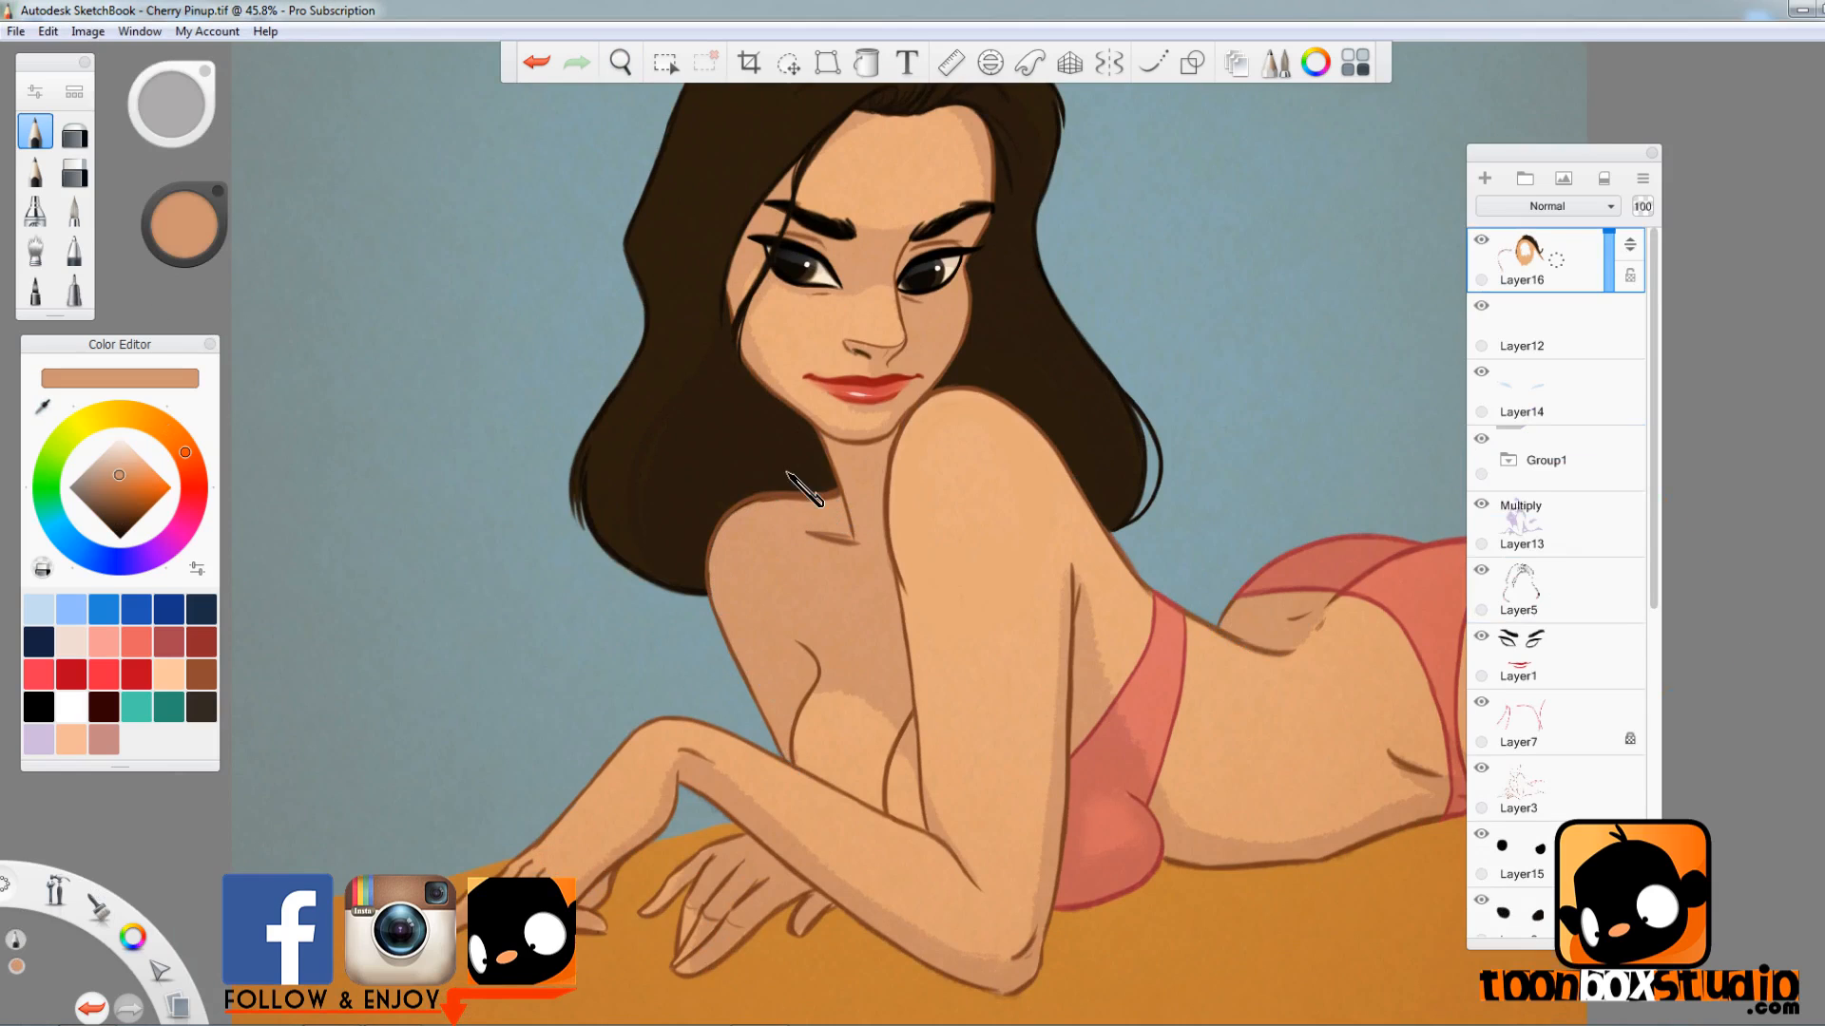
{"action": "left_click_drag", "start_coordinate": [804, 489], "coordinate": [763, 561]}
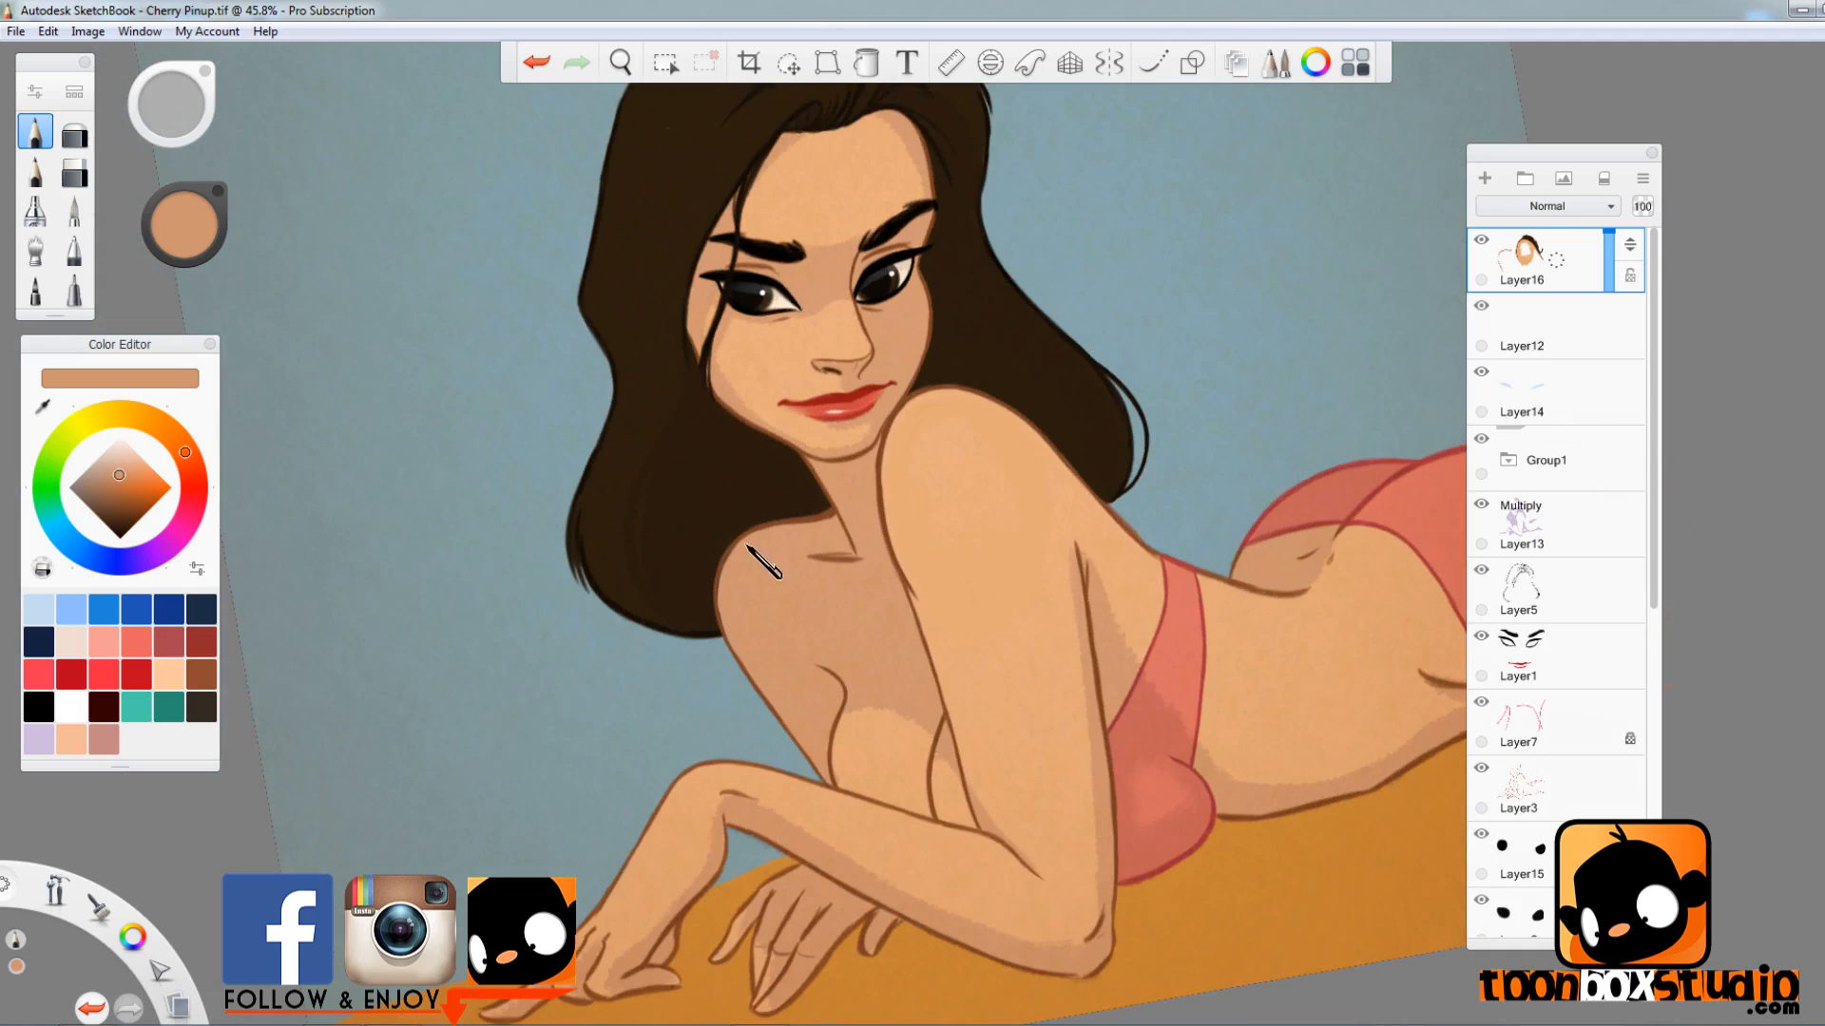
- Refine the far shoulder's contour and its edge against the hair and neck with sampled brown and hair colours
{"action": "left_click", "coordinate": [757, 652], "text": "alt"}
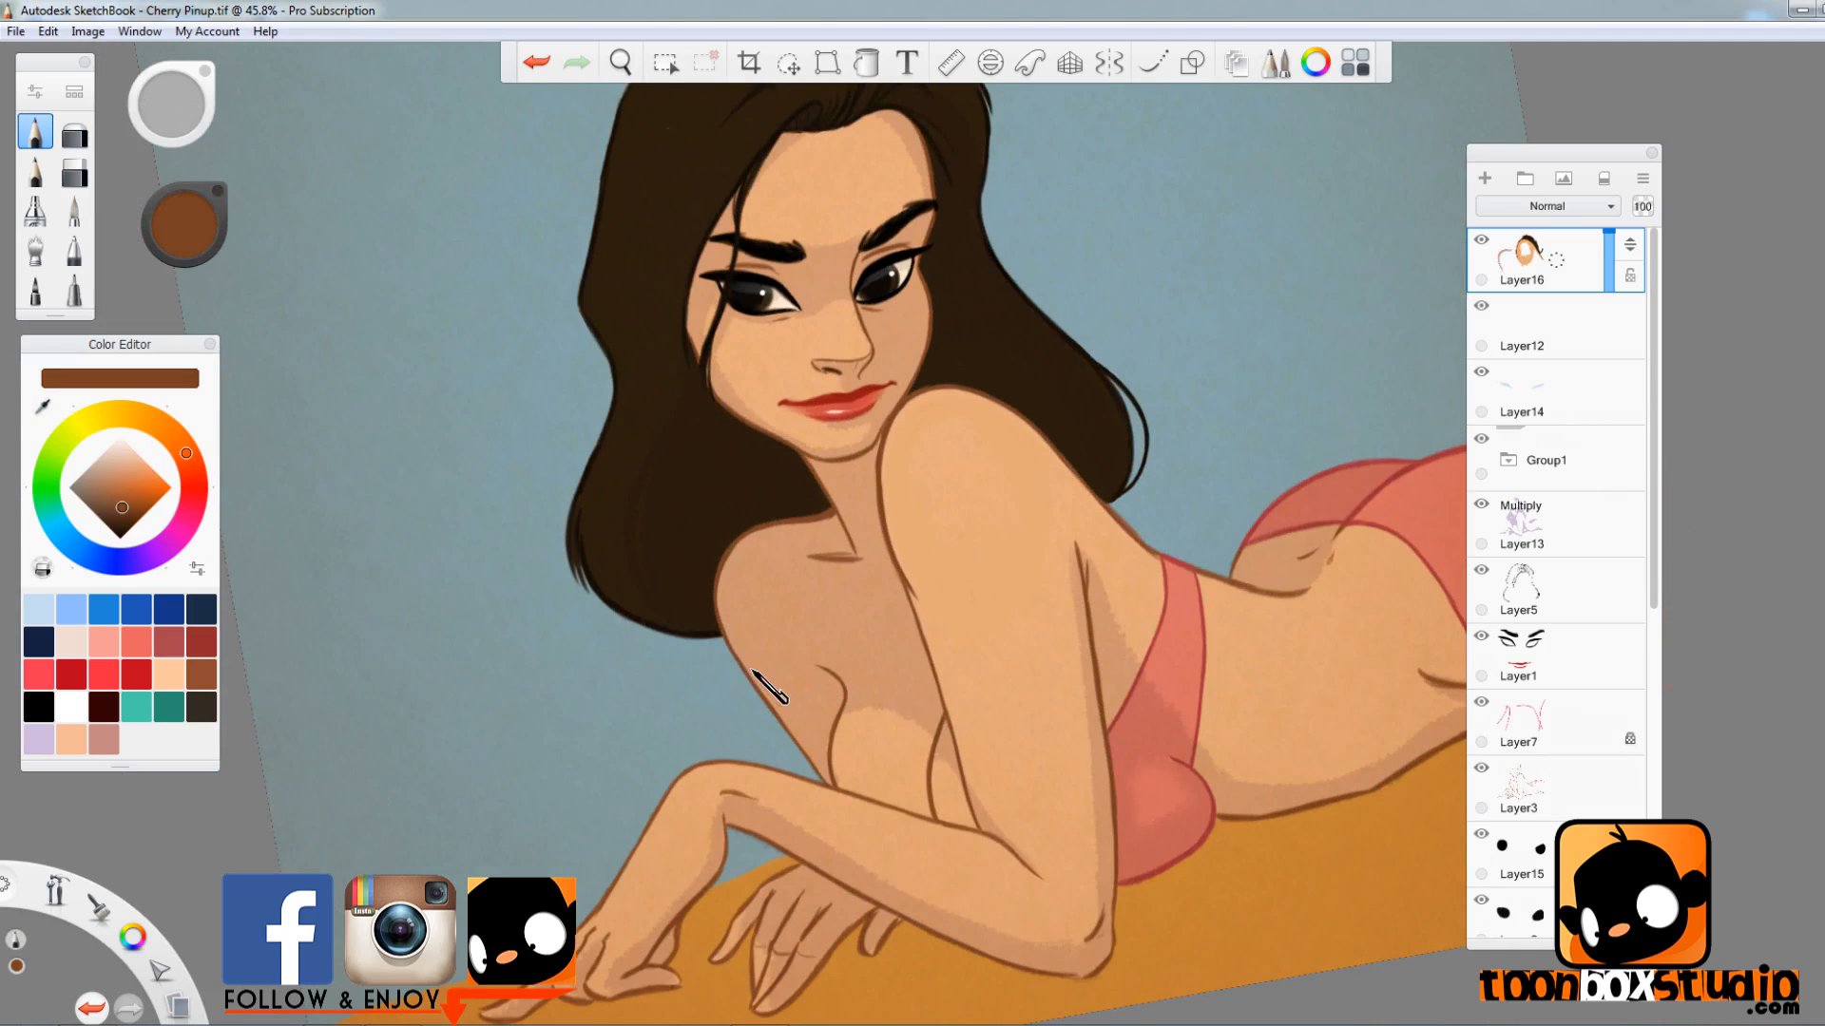
{"action": "left_click_drag", "start_coordinate": [751, 671], "coordinate": [769, 657]}
{"action": "left_click", "coordinate": [827, 574], "text": "alt"}
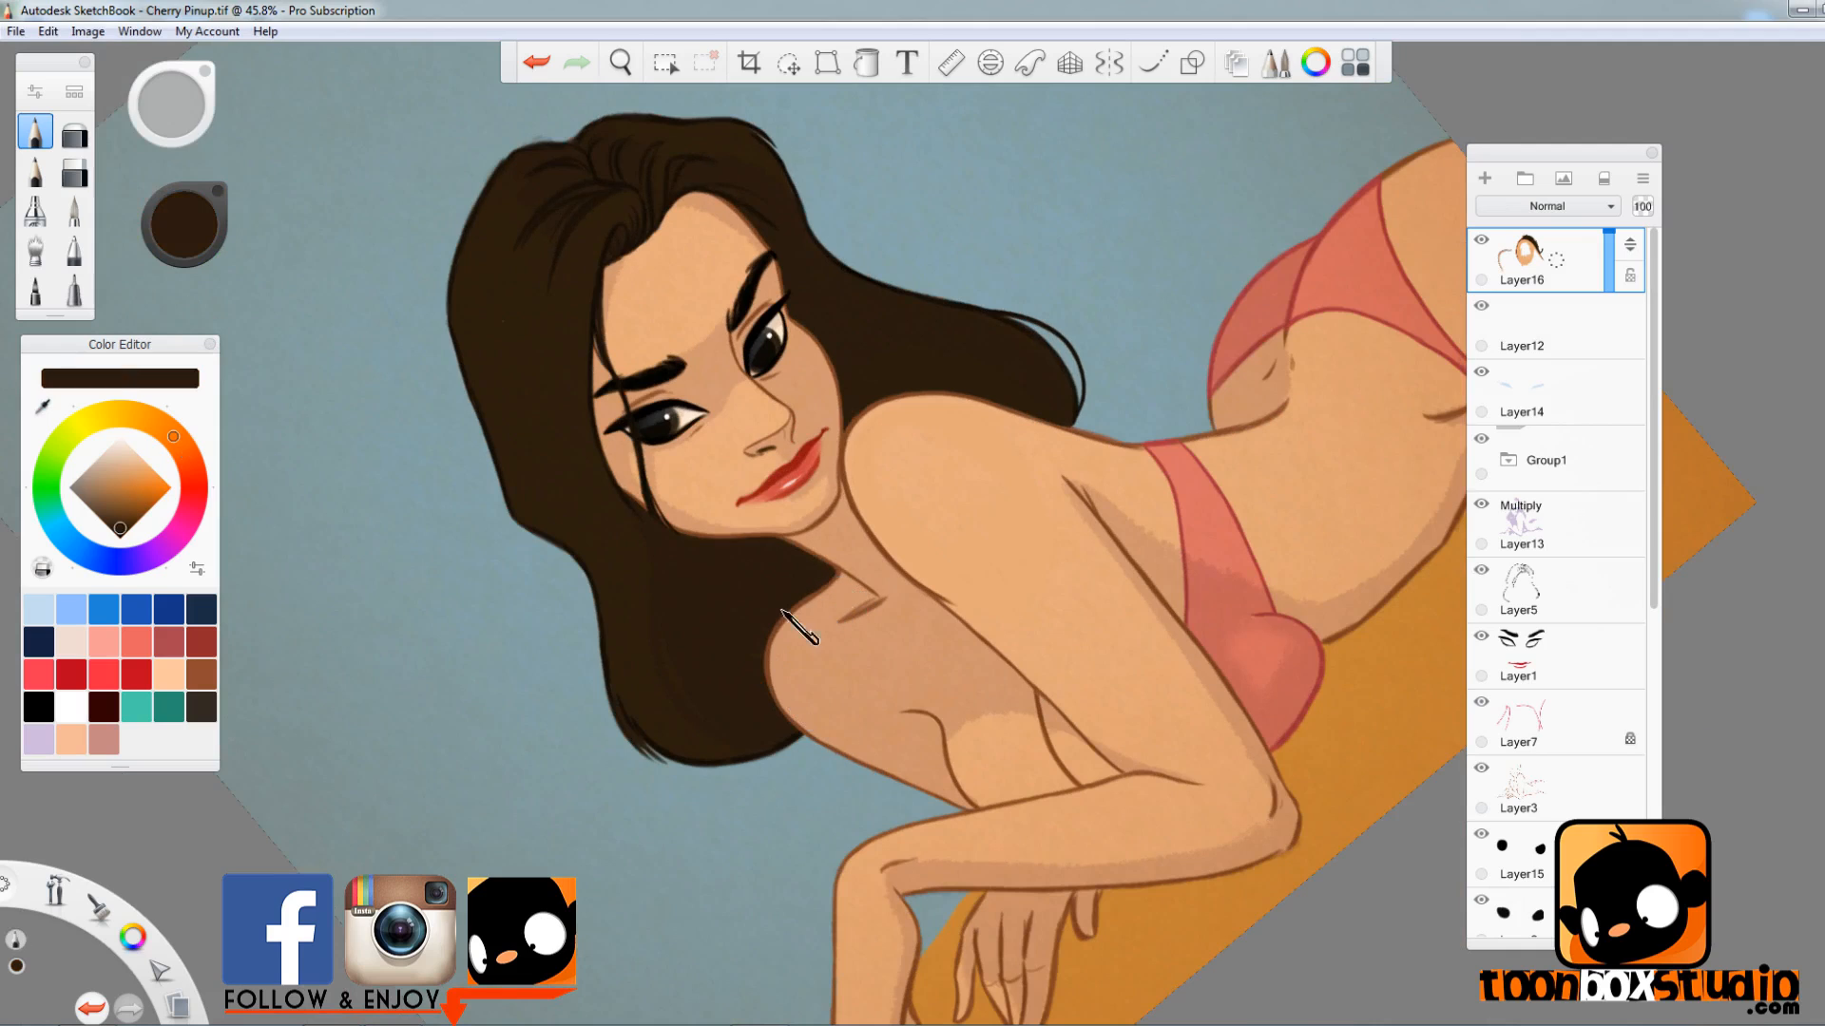
{"action": "left_click", "coordinate": [840, 580], "text": "alt"}
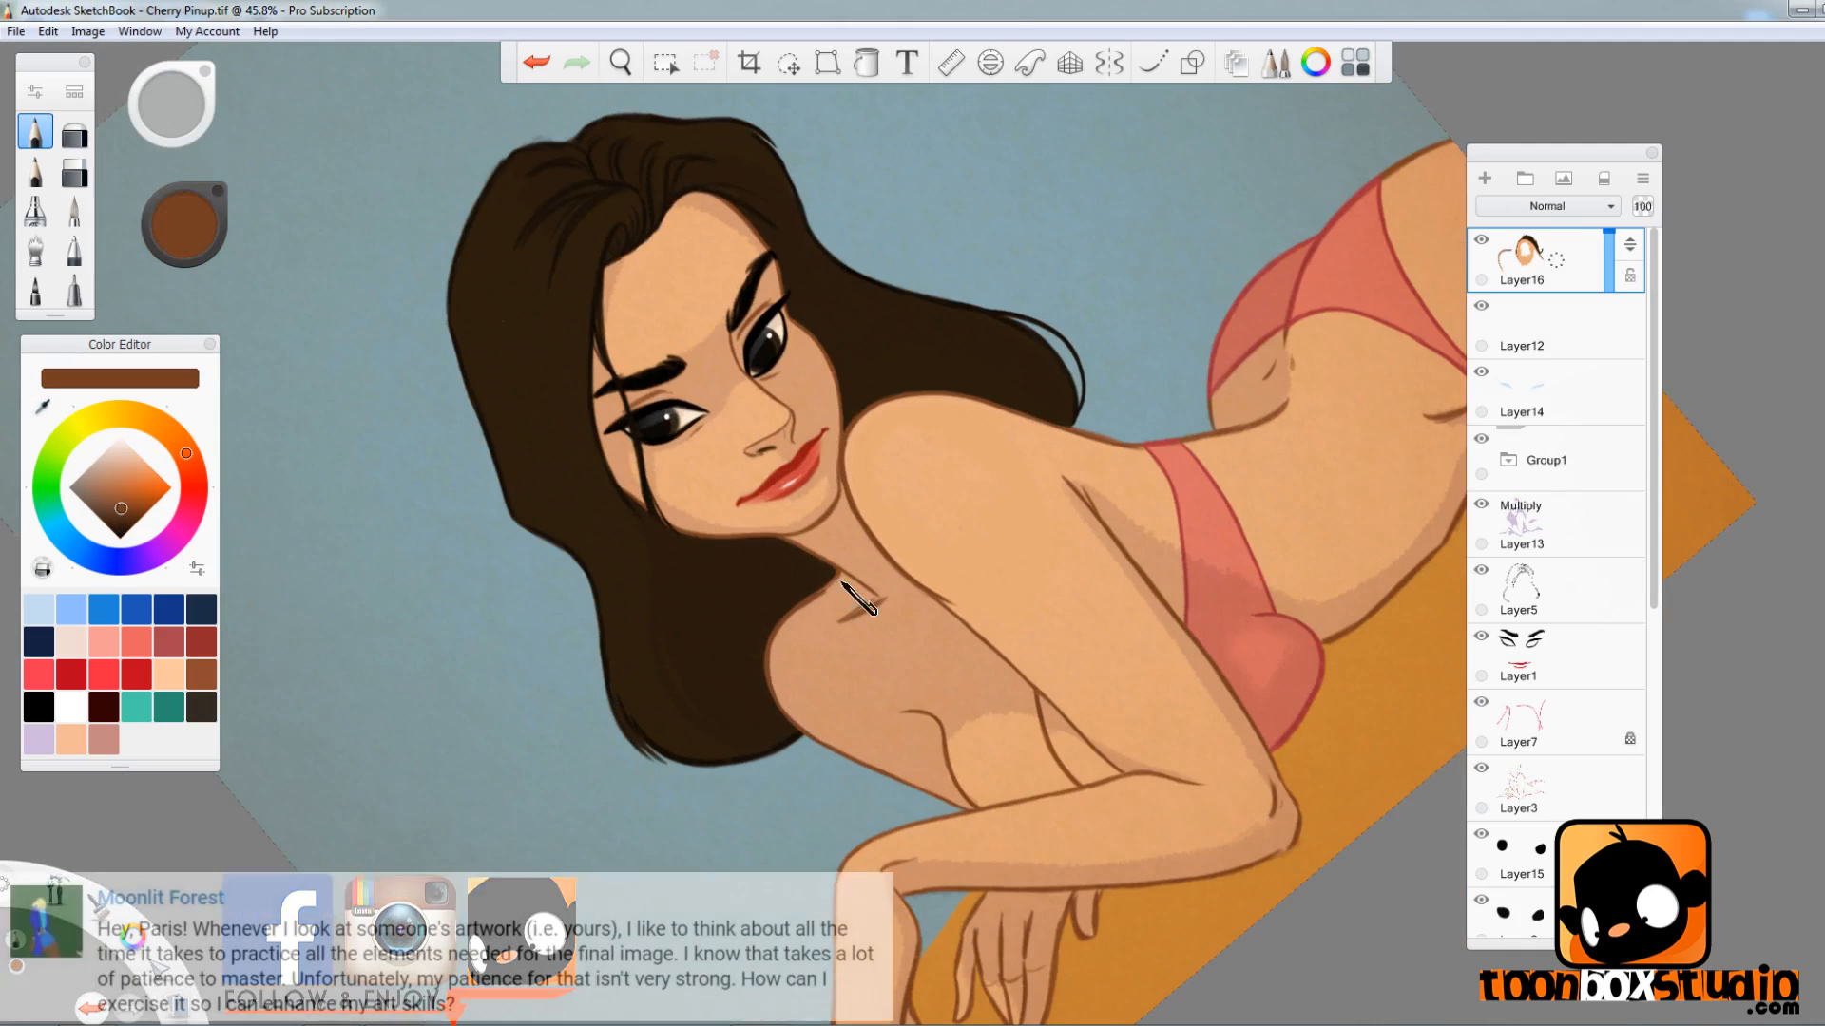
{"action": "left_click", "coordinate": [851, 597], "text": "alt"}
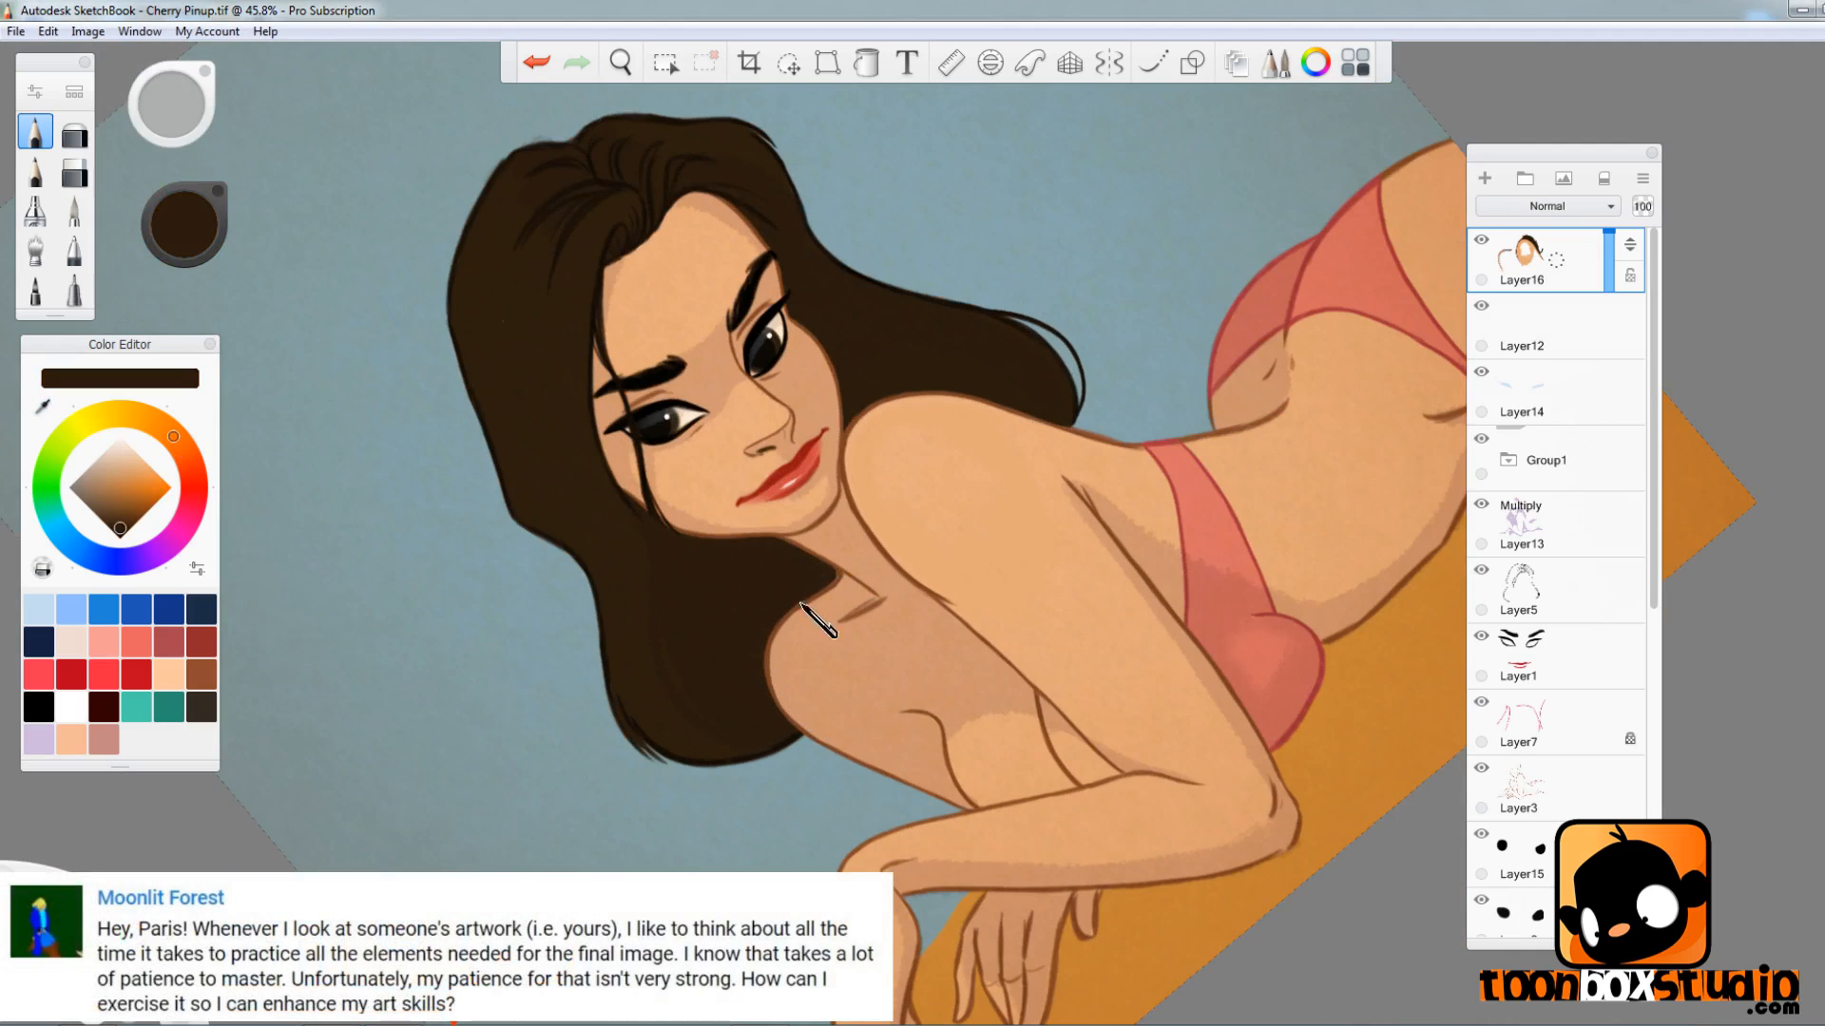
{"action": "left_click", "coordinate": [836, 608], "text": "alt"}
{"action": "key", "text": "Home"}
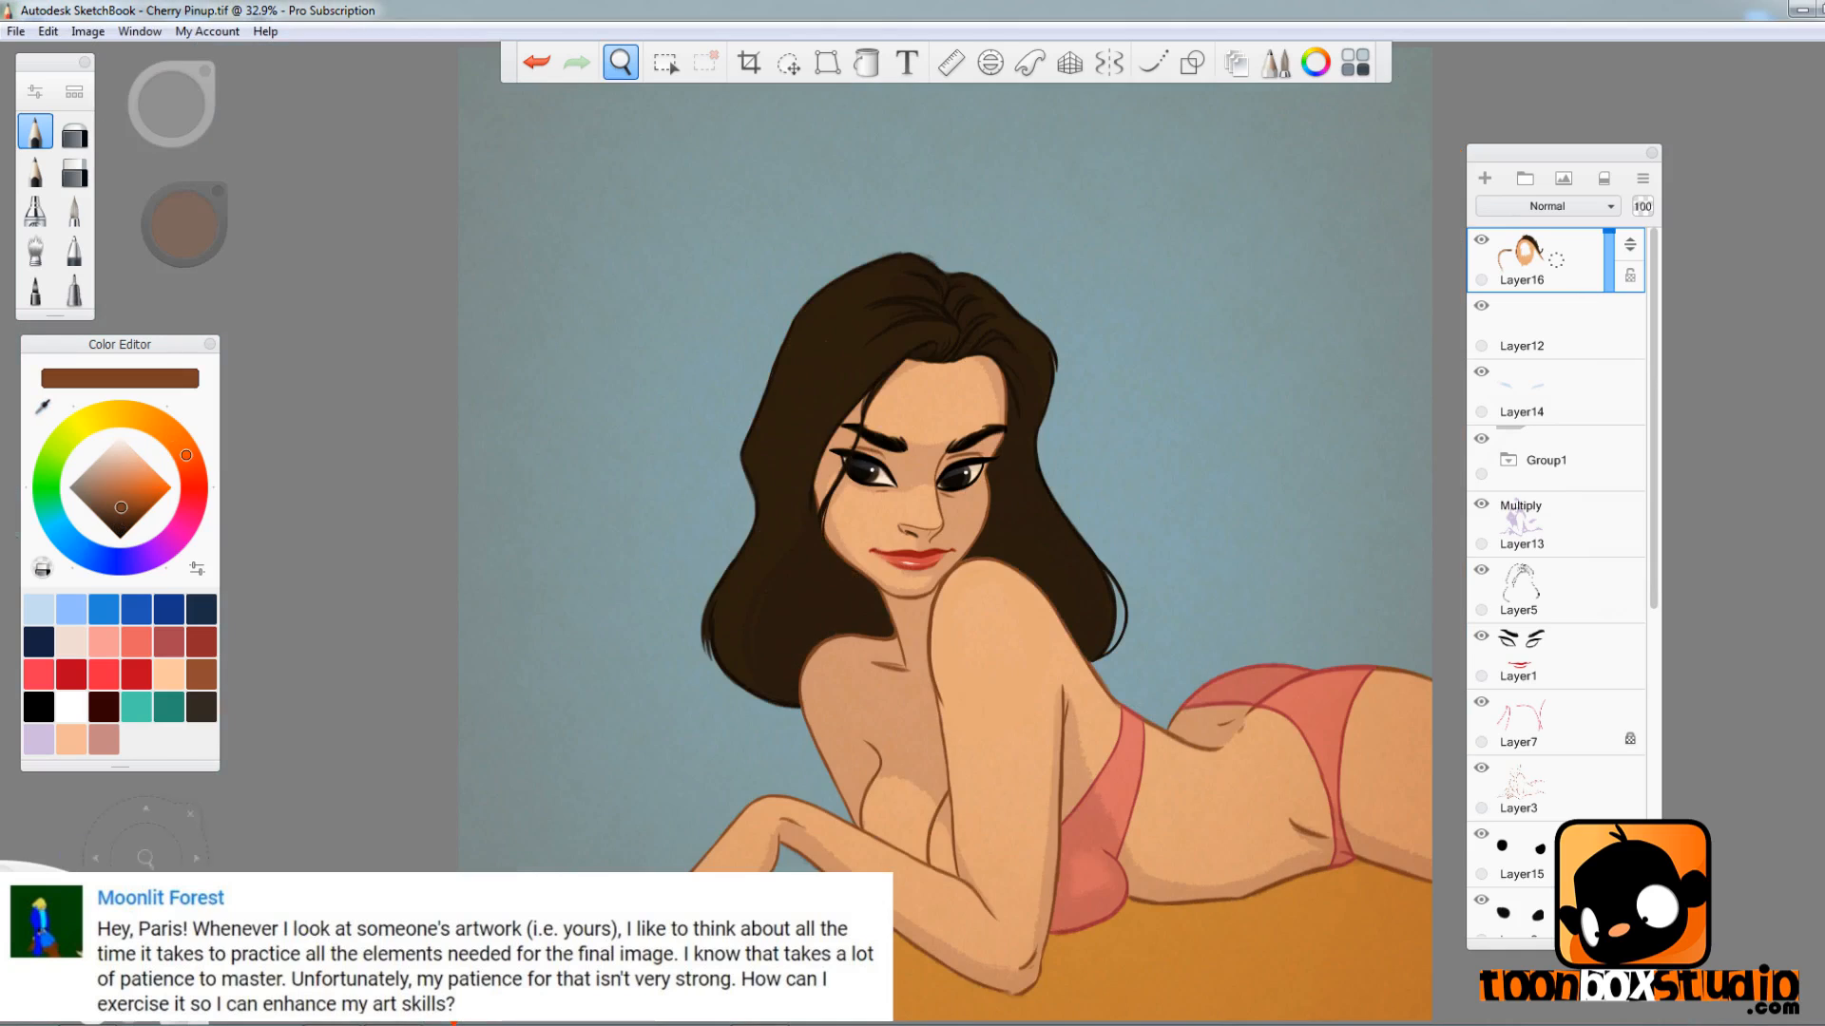
- Erase the leftover far arm outline near the forearm on Layer3 and the excess skin fill on Layer8
{"action": "left_click_drag", "start_coordinate": [722, 694], "coordinate": [634, 475]}
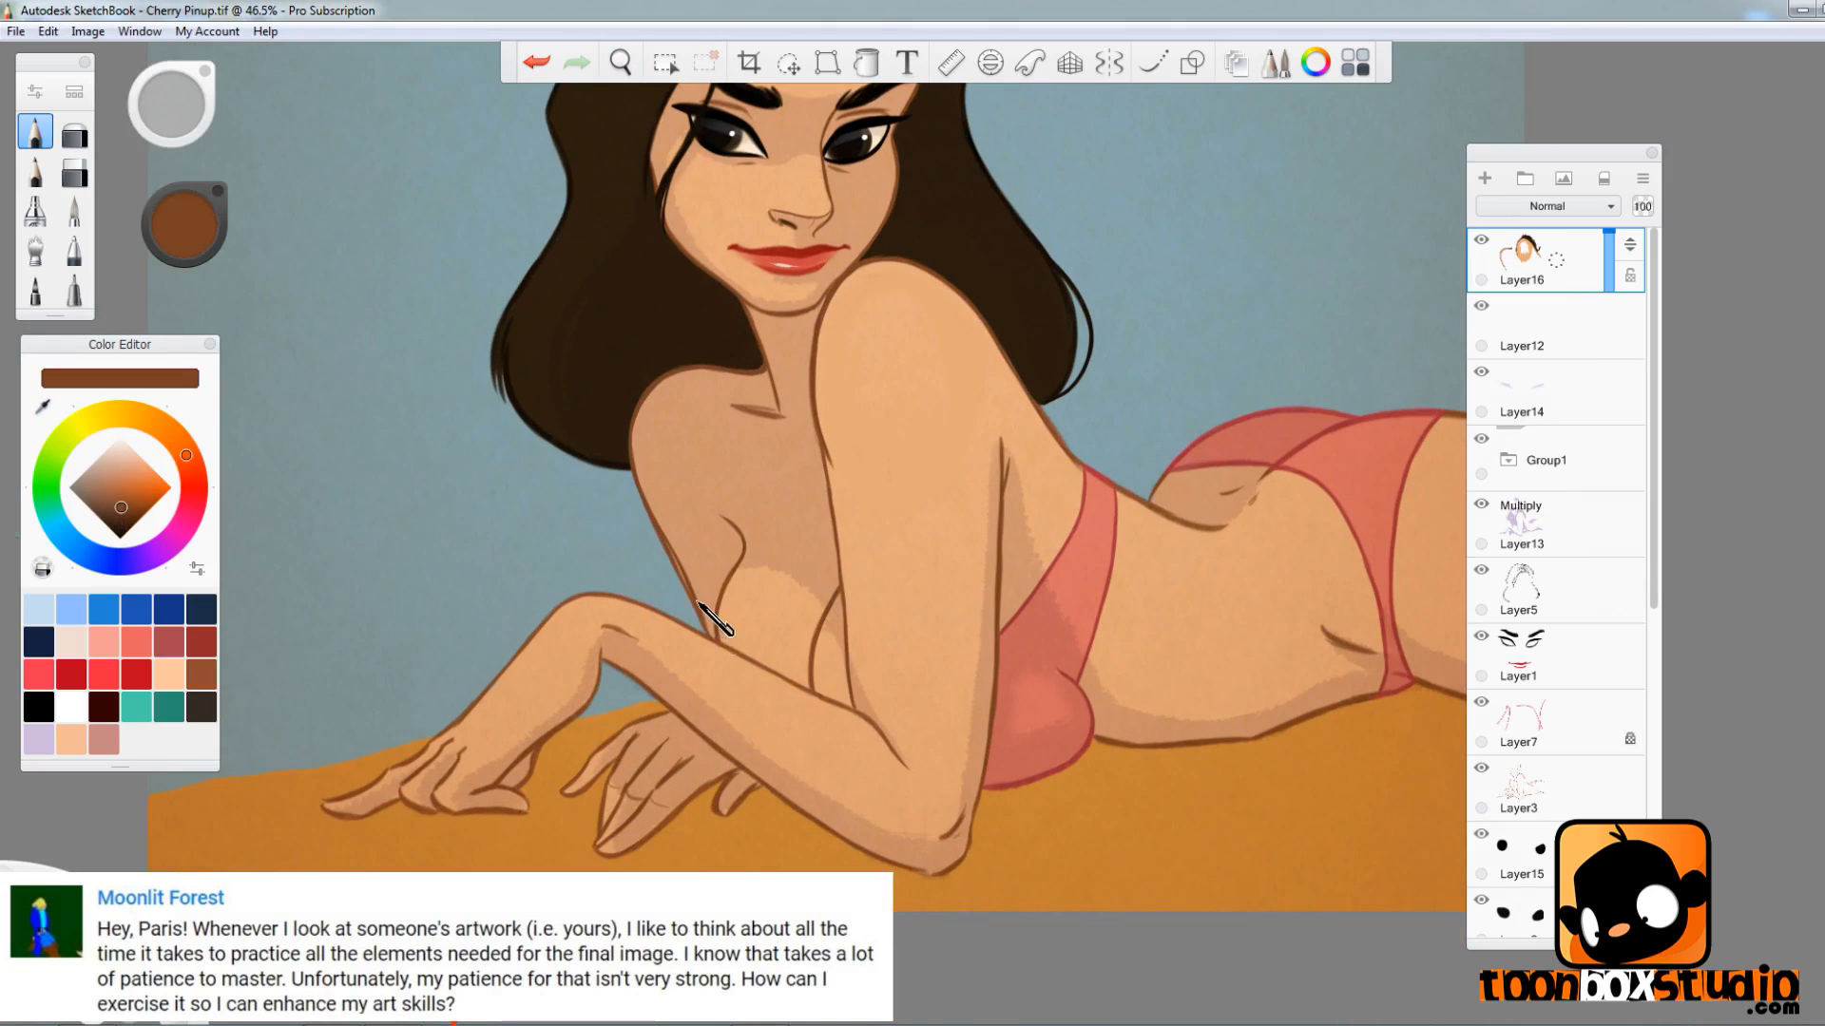
{"action": "key", "text": "e"}
{"action": "key", "text": "ctrl+z"}
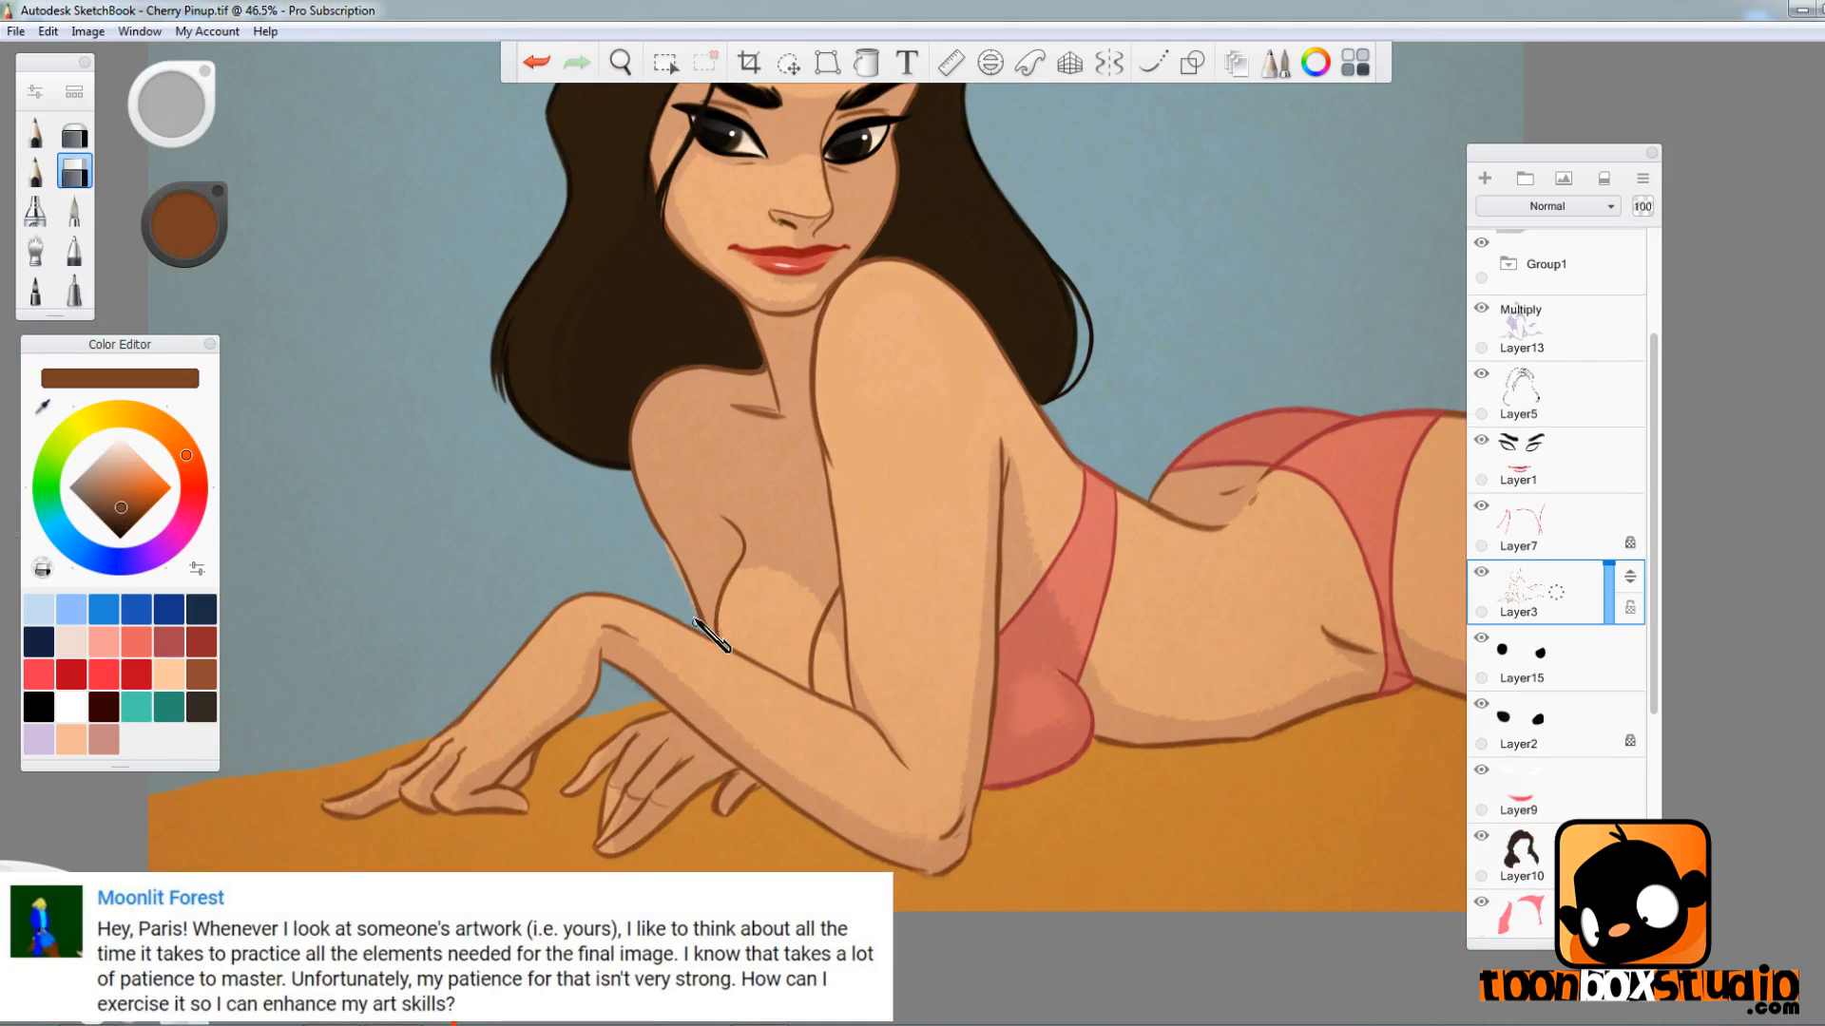
{"action": "left_click_drag", "start_coordinate": [692, 617], "coordinate": [700, 632]}
{"action": "left_click_drag", "start_coordinate": [1651, 498], "coordinate": [1652, 629]}
{"action": "left_click", "coordinate": [1559, 743]}
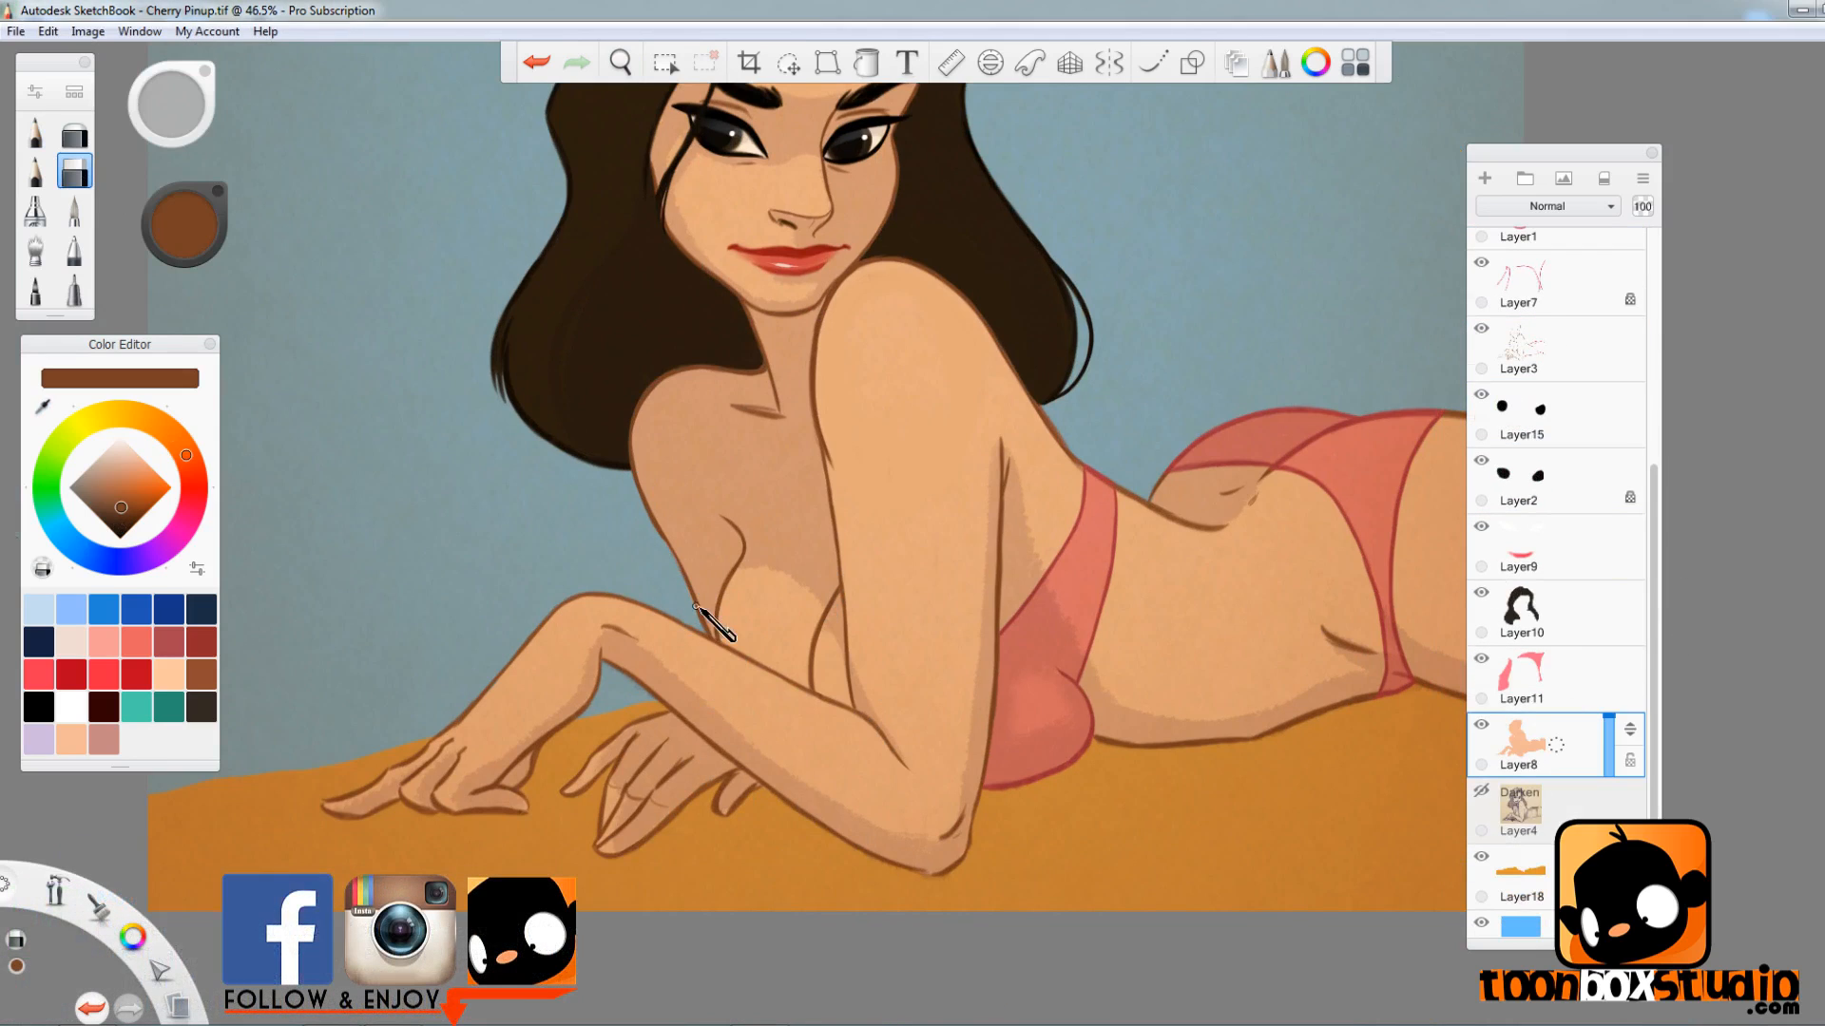
{"action": "key", "text": "ctrl+z"}
{"action": "key", "text": "ctrl+shift+z"}
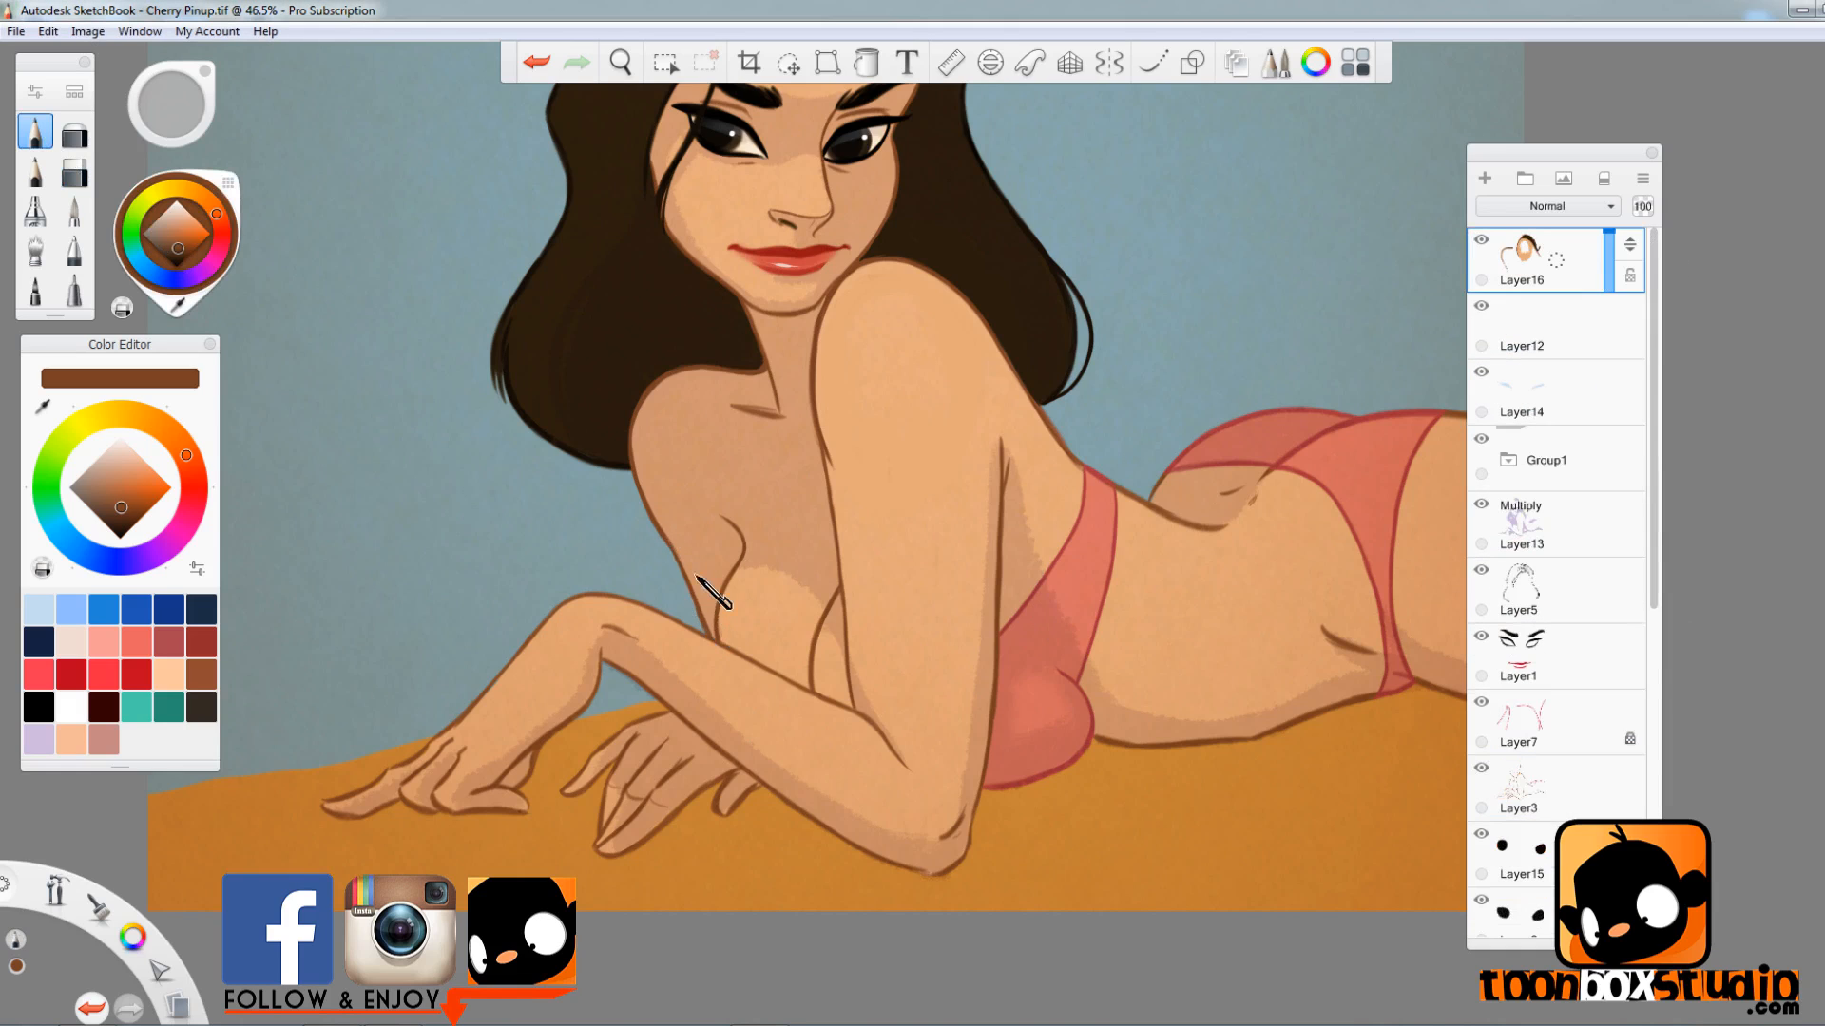
- Touch up the far shoulder's edge beside the neck with the sampled skin tone and outline brown
{"action": "key", "text": "space"}
{"action": "mouse_move", "coordinate": [1005, 700]}
{"action": "left_mouse_down"}
{"action": "mouse_move", "coordinate": [1041, 750]}
{"action": "mouse_move", "coordinate": [1055, 875]}
{"action": "mouse_move", "coordinate": [931, 713]}
{"action": "left_mouse_up"}
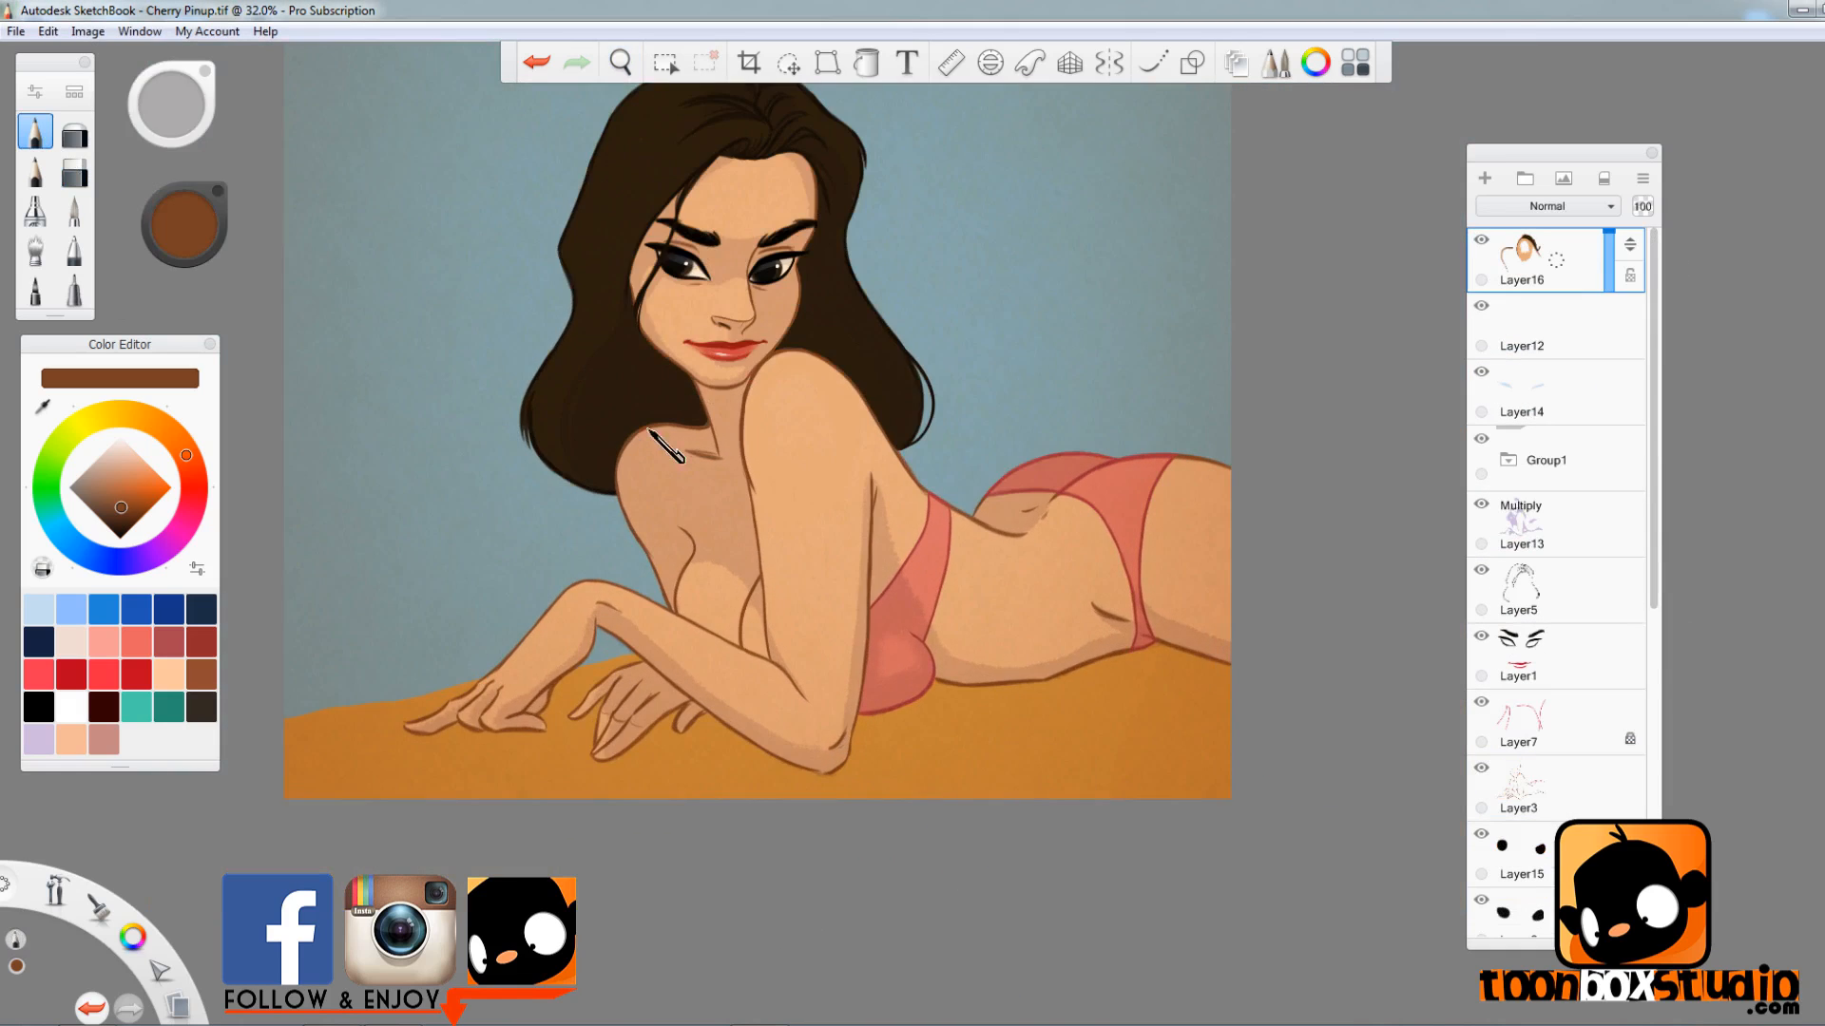
{"action": "left_click", "coordinate": [703, 427], "text": "alt"}
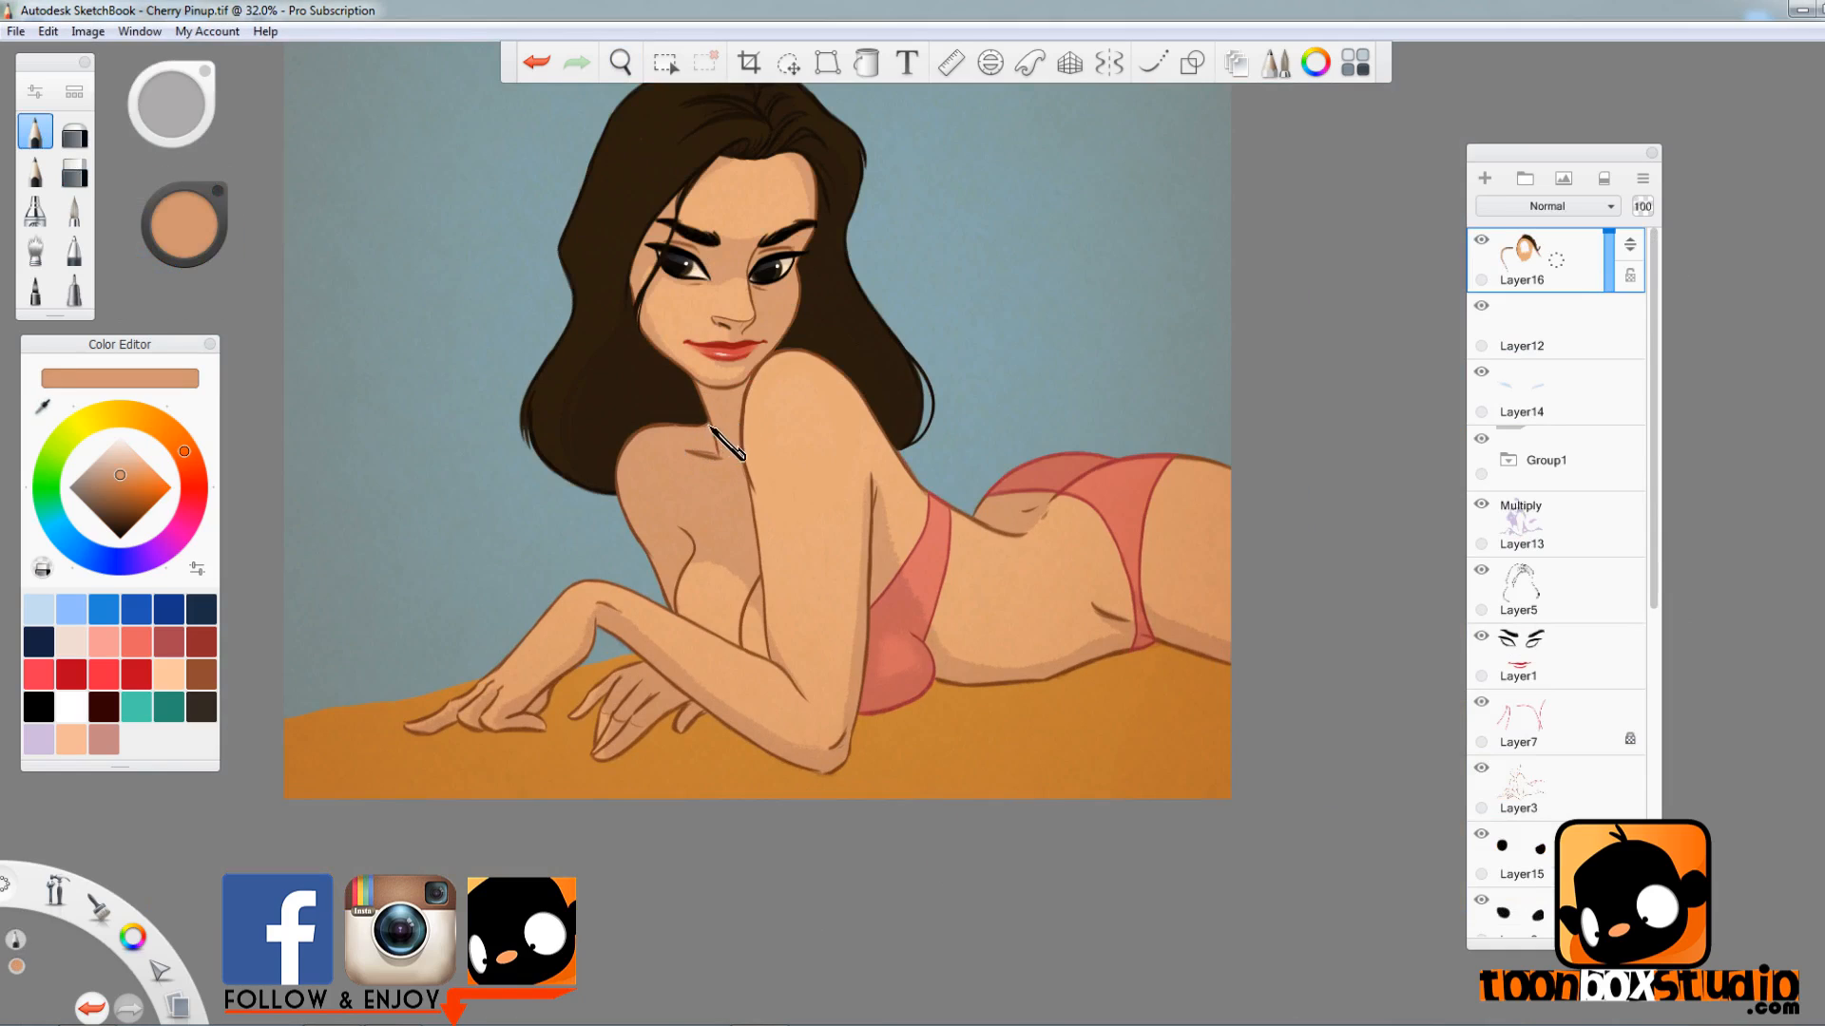
{"action": "left_click", "coordinate": [705, 426], "text": "alt"}
- Intensify the blue background by changing the blending mode of the Layer17 copy and merging it into Layer17
{"action": "left_click_drag", "start_coordinate": [937, 664], "coordinate": [967, 757]}
{"action": "left_click_drag", "start_coordinate": [1121, 655], "coordinate": [1164, 744]}
{"action": "left_click_drag", "start_coordinate": [1655, 600], "coordinate": [1655, 929]}
{"action": "left_click_drag", "start_coordinate": [1100, 808], "coordinate": [1098, 744]}
{"action": "left_click", "coordinate": [1547, 205]}
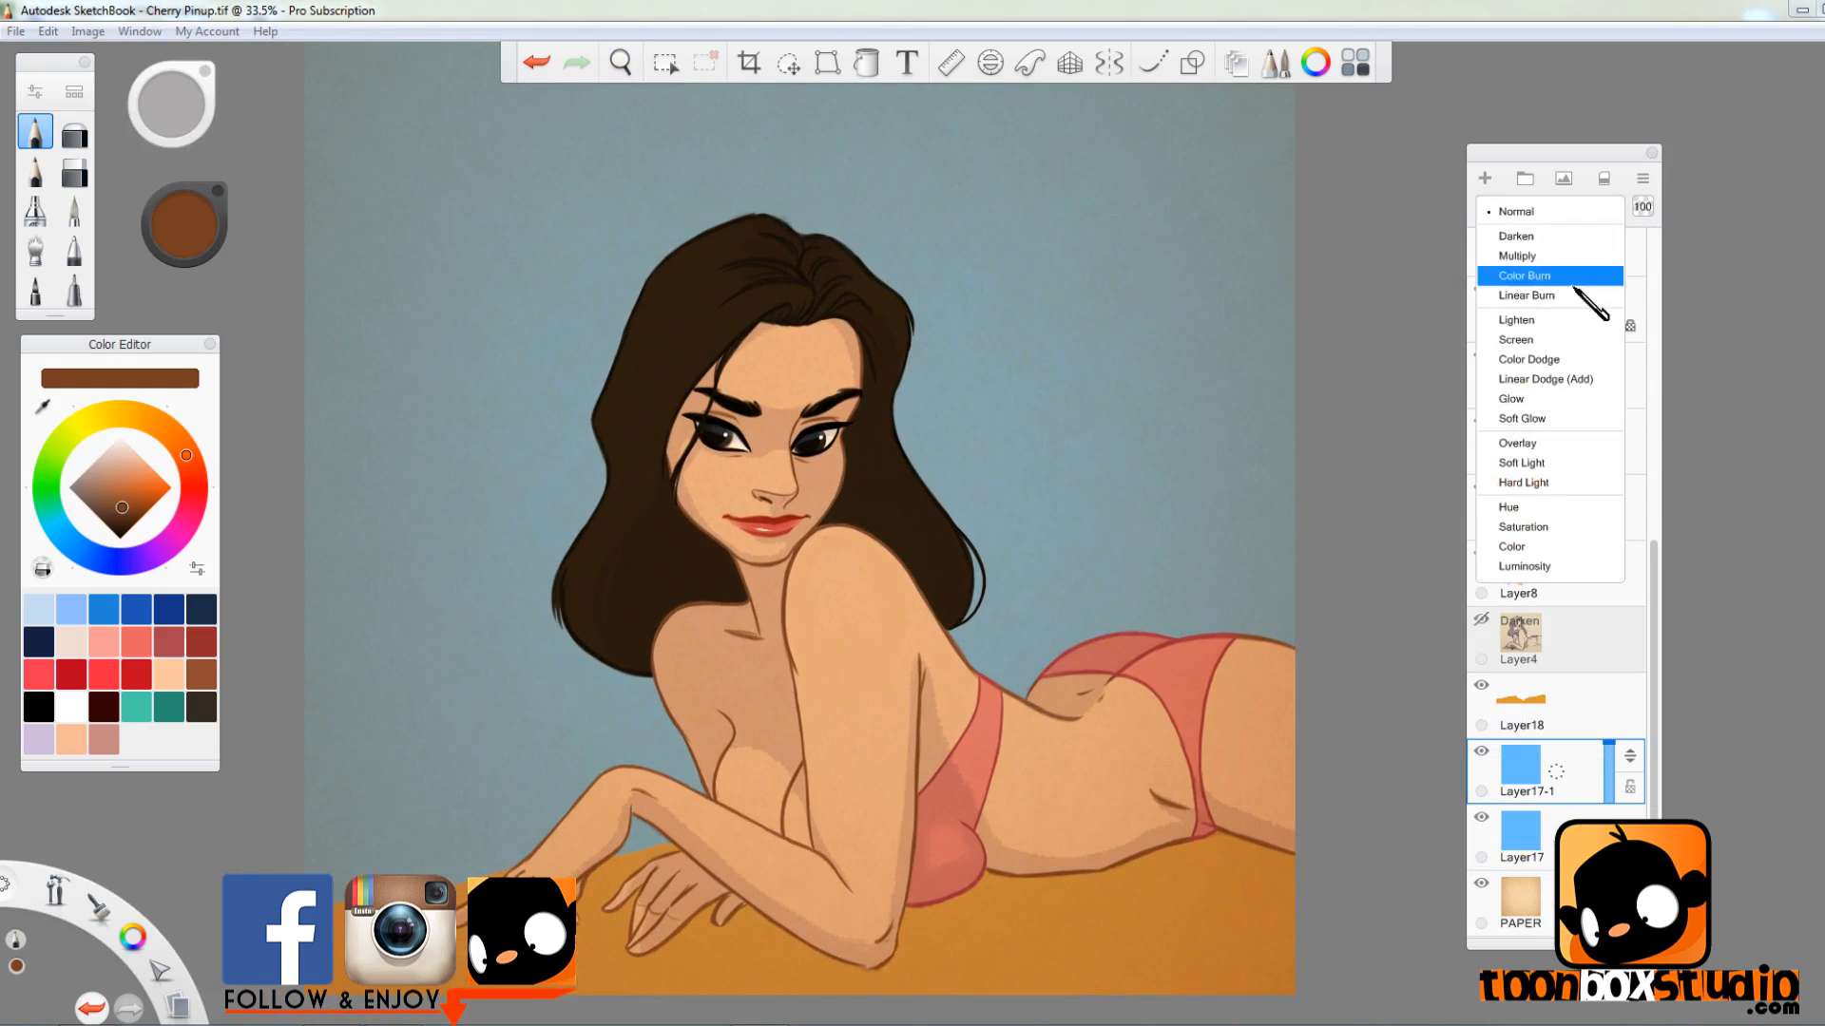
{"action": "left_click", "coordinate": [1559, 285]}
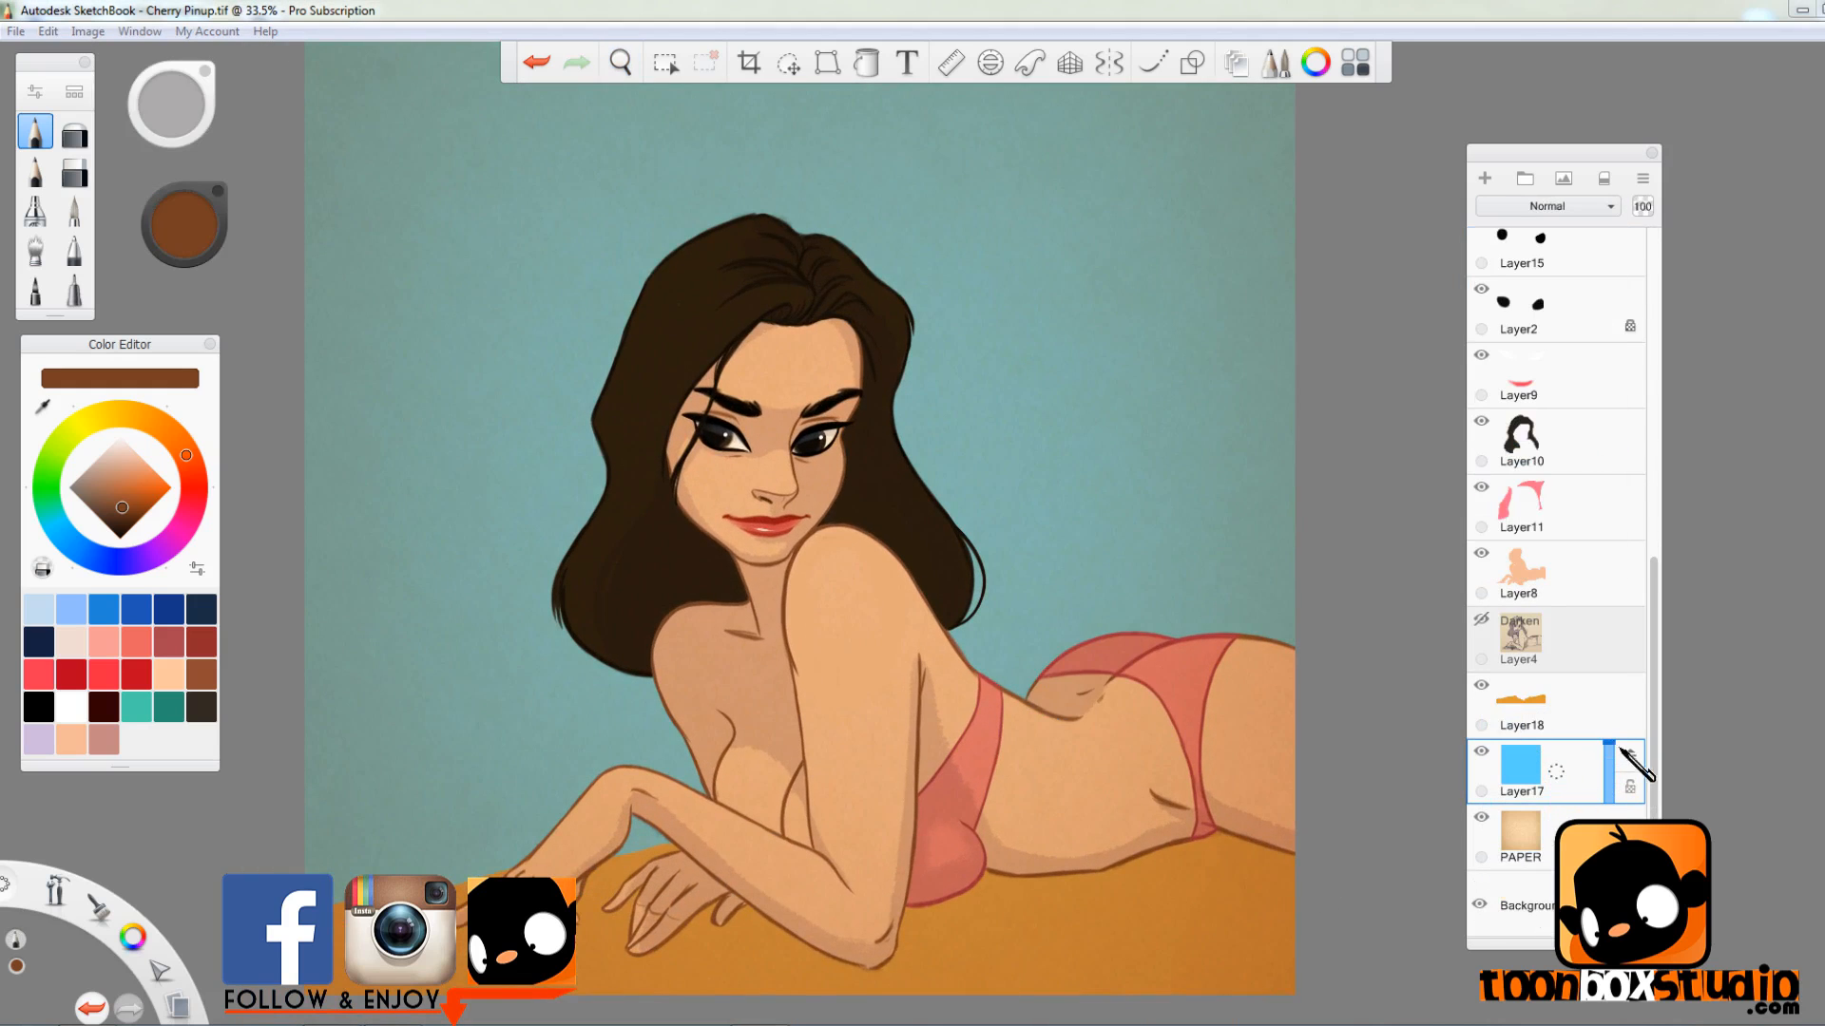
{"action": "left_click_drag", "start_coordinate": [1231, 680], "coordinate": [1377, 820]}
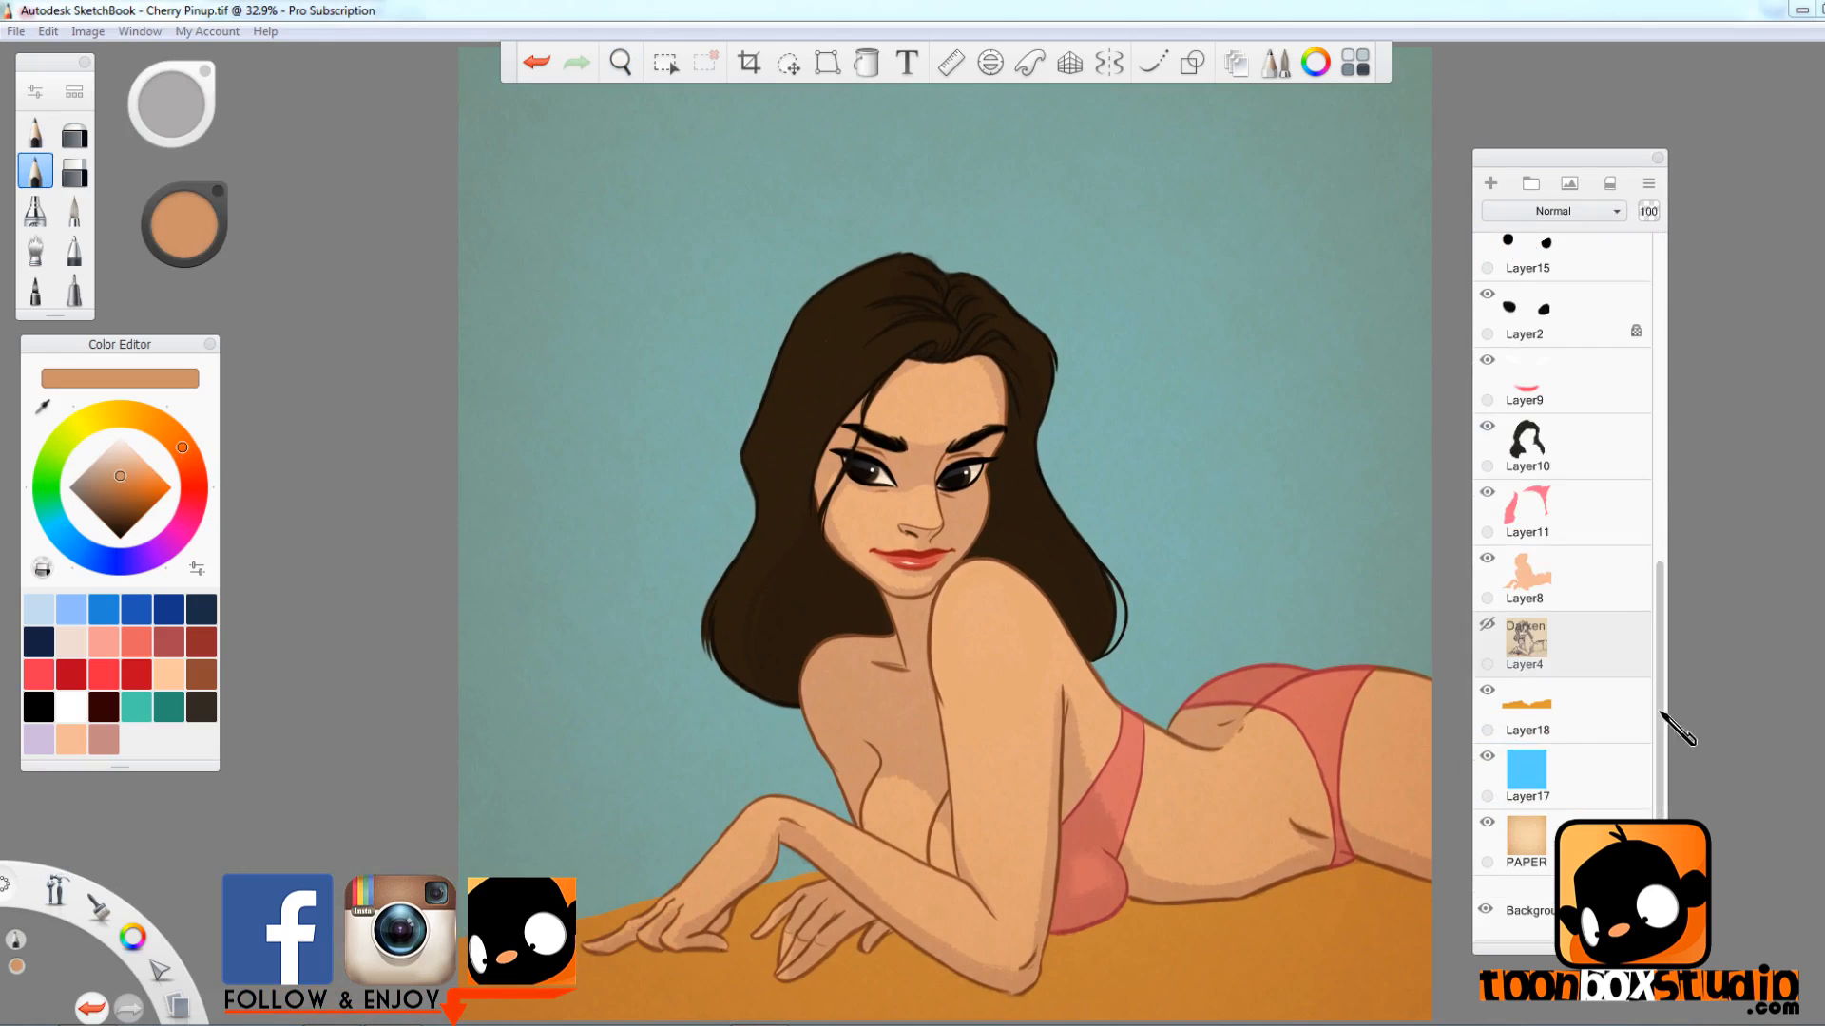
- Enrich the orange ground by setting a copy of Layer18 to Overlay at 36% opacity and merging it down
{"action": "left_click", "coordinate": [1553, 210]}
{"action": "left_click", "coordinate": [1563, 572]}
{"action": "left_click_drag", "start_coordinate": [1629, 698], "coordinate": [1616, 719]}
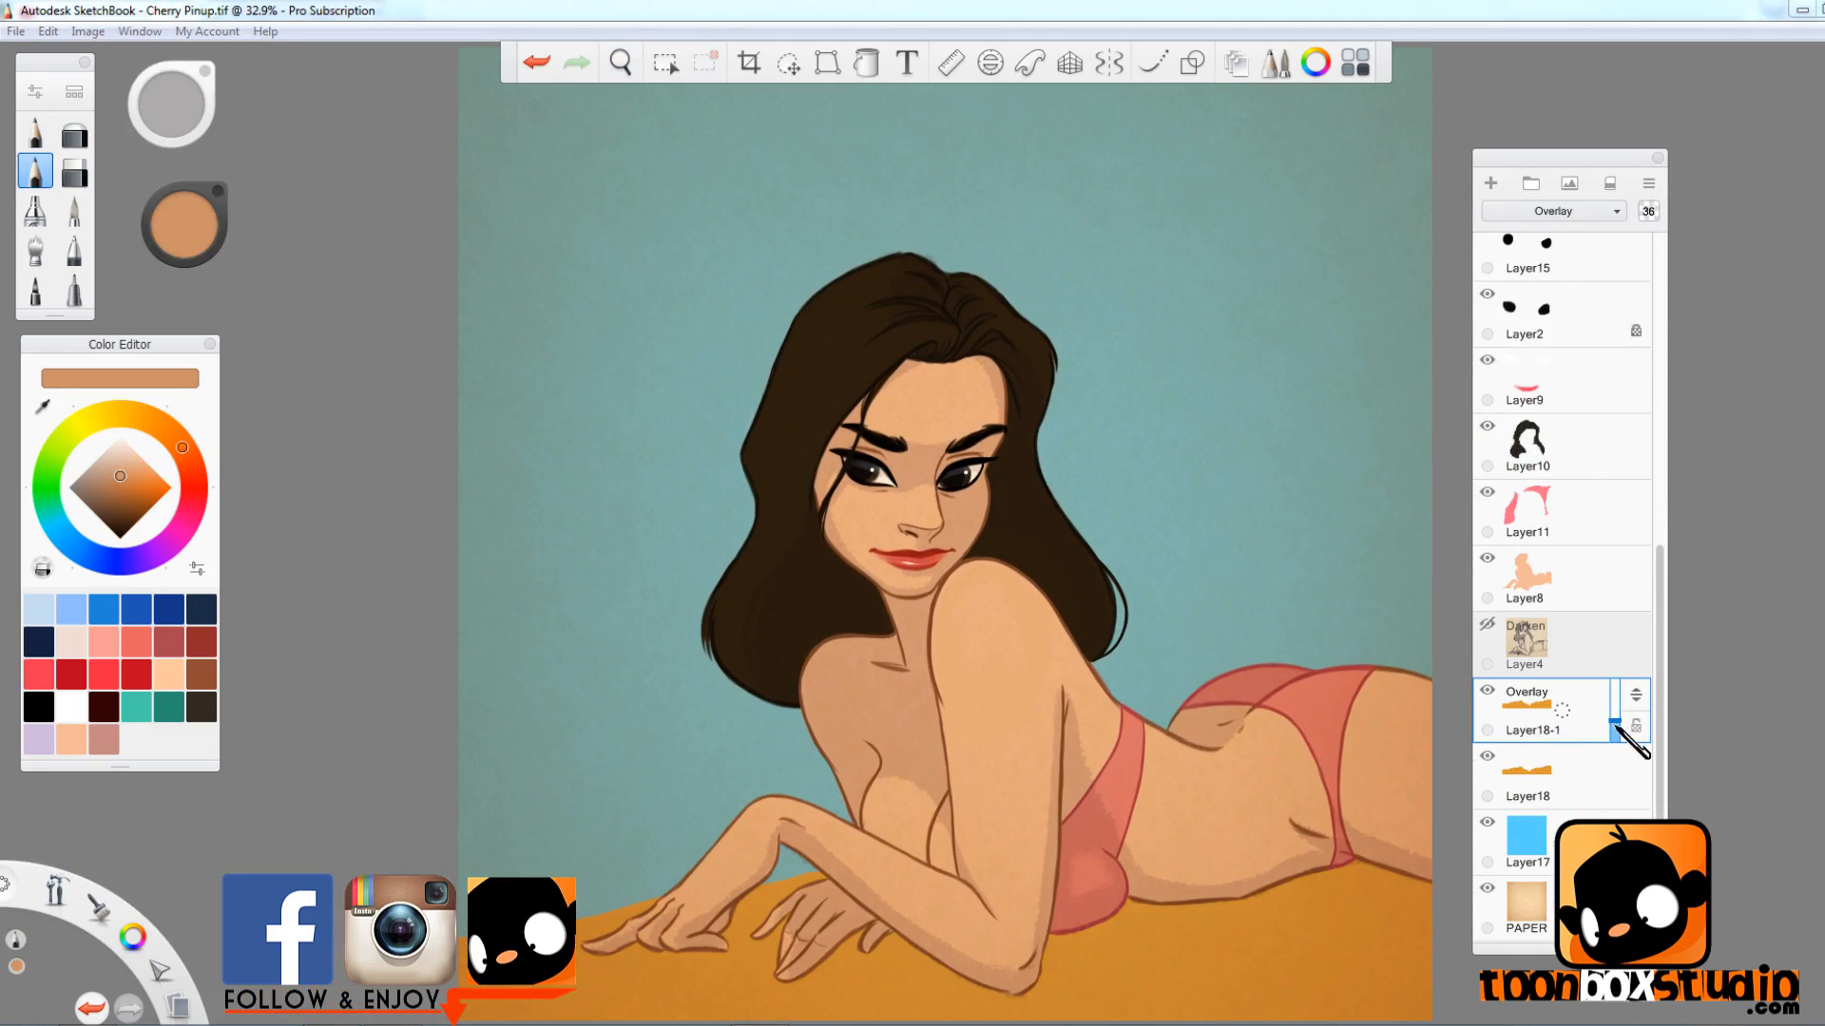
{"action": "key", "text": "ctrl+e"}
- Paint lavender cast shadows on the ground beneath the hands and forearm on Layer13
{"action": "left_click_drag", "start_coordinate": [1660, 627], "coordinate": [1663, 299]}
{"action": "left_click", "coordinate": [1568, 534]}
{"action": "left_click", "coordinate": [39, 737]}
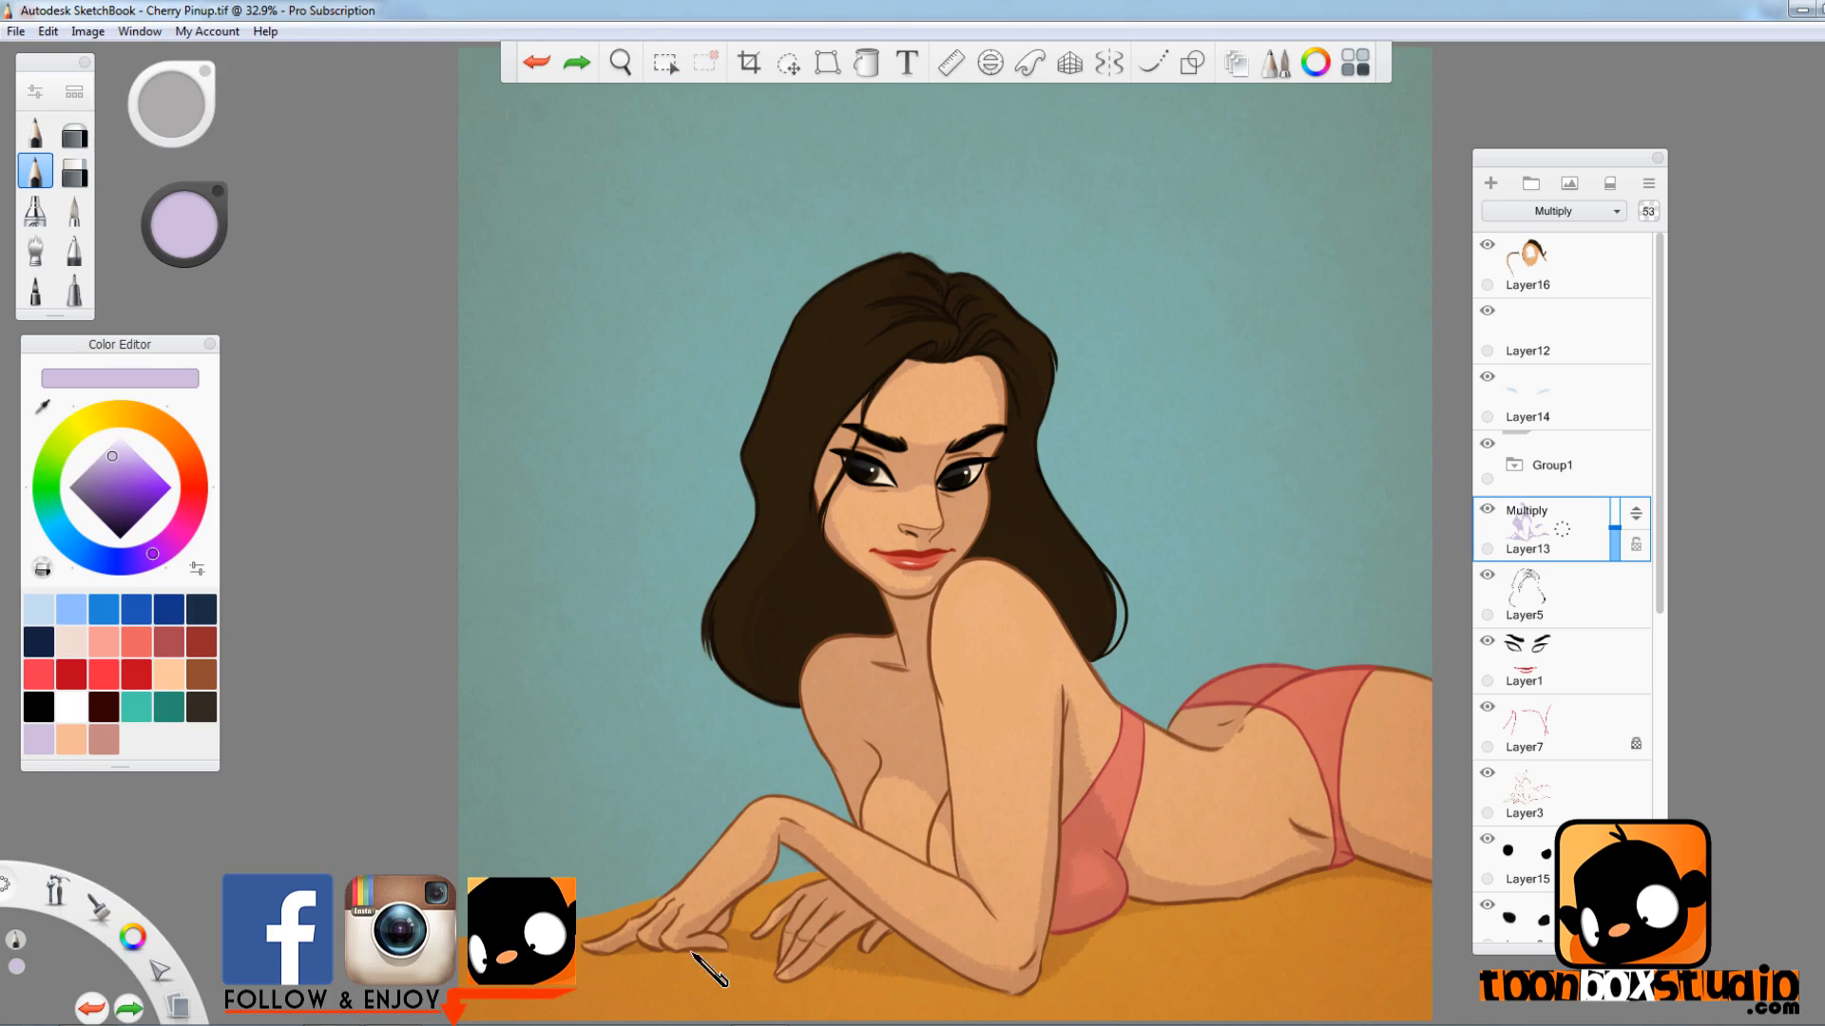
{"action": "left_click_drag", "start_coordinate": [693, 955], "coordinate": [735, 935]}
- Add a Multiply layer at 50% opacity above Layer16 and paint lavender shading along the side of the face
{"action": "left_click", "coordinate": [1490, 182]}
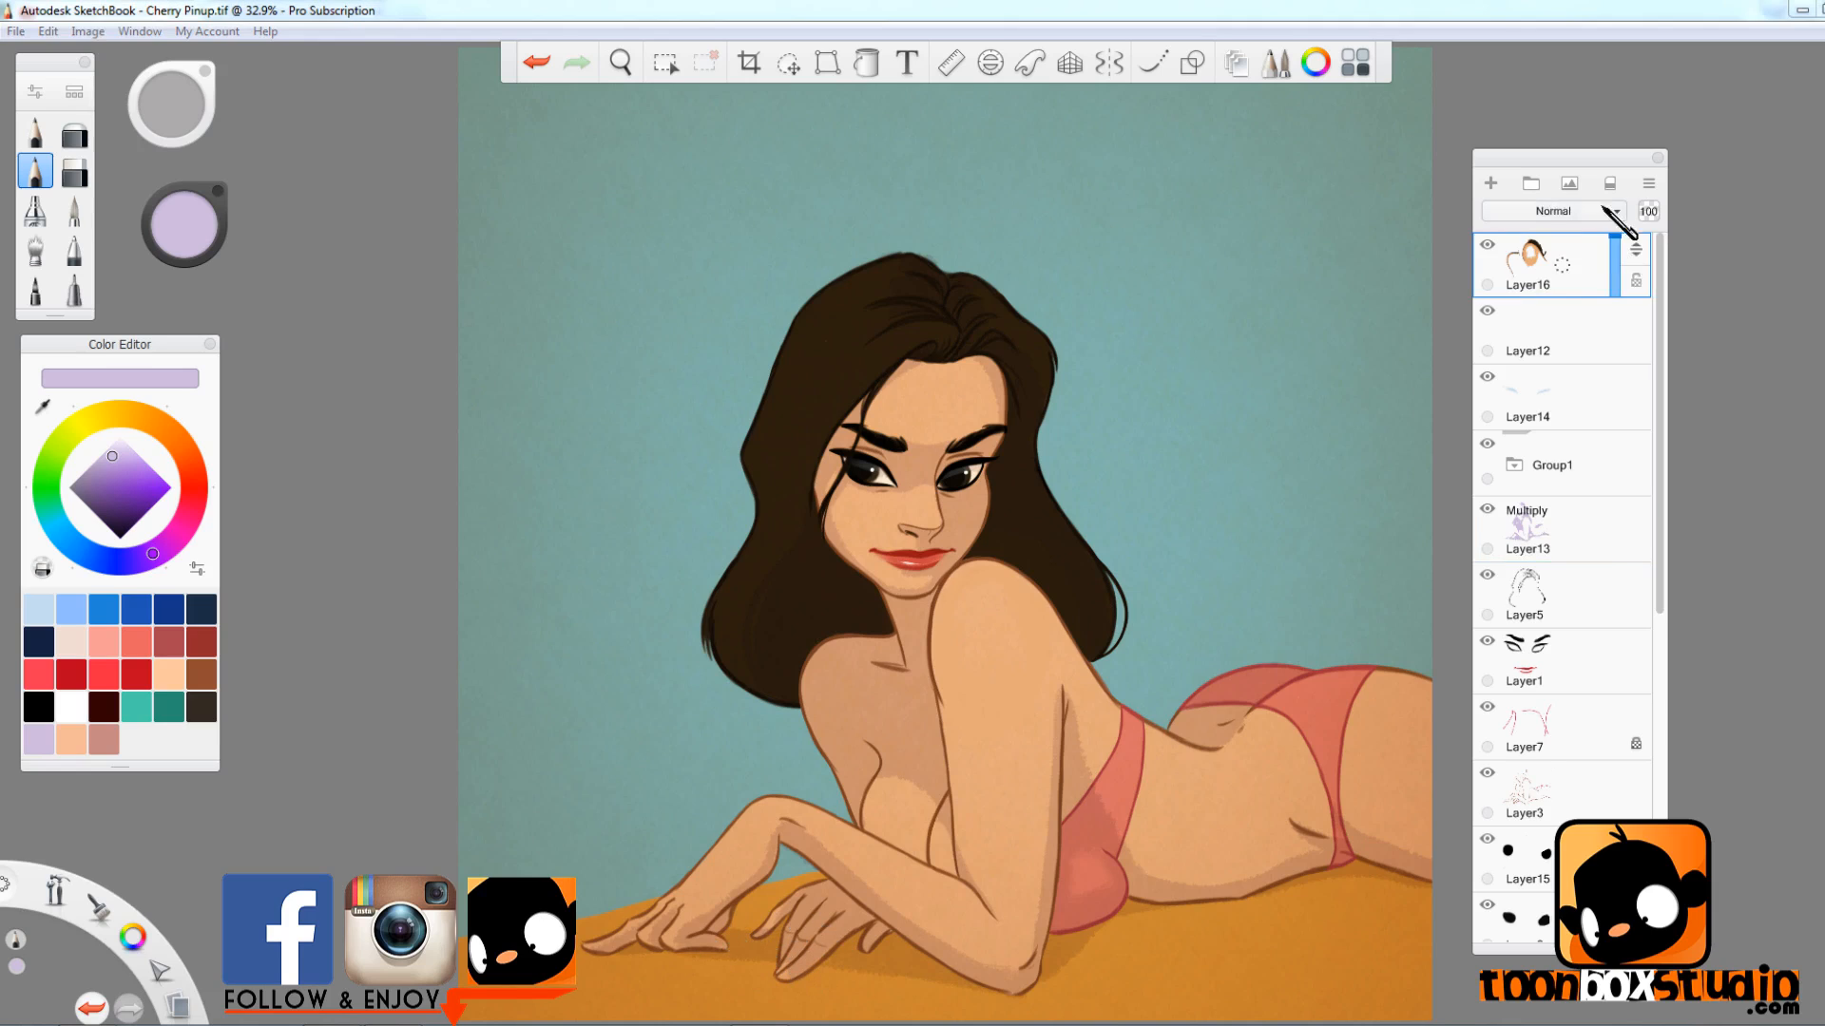
{"action": "left_click", "coordinate": [1615, 211]}
{"action": "left_click", "coordinate": [1578, 254]}
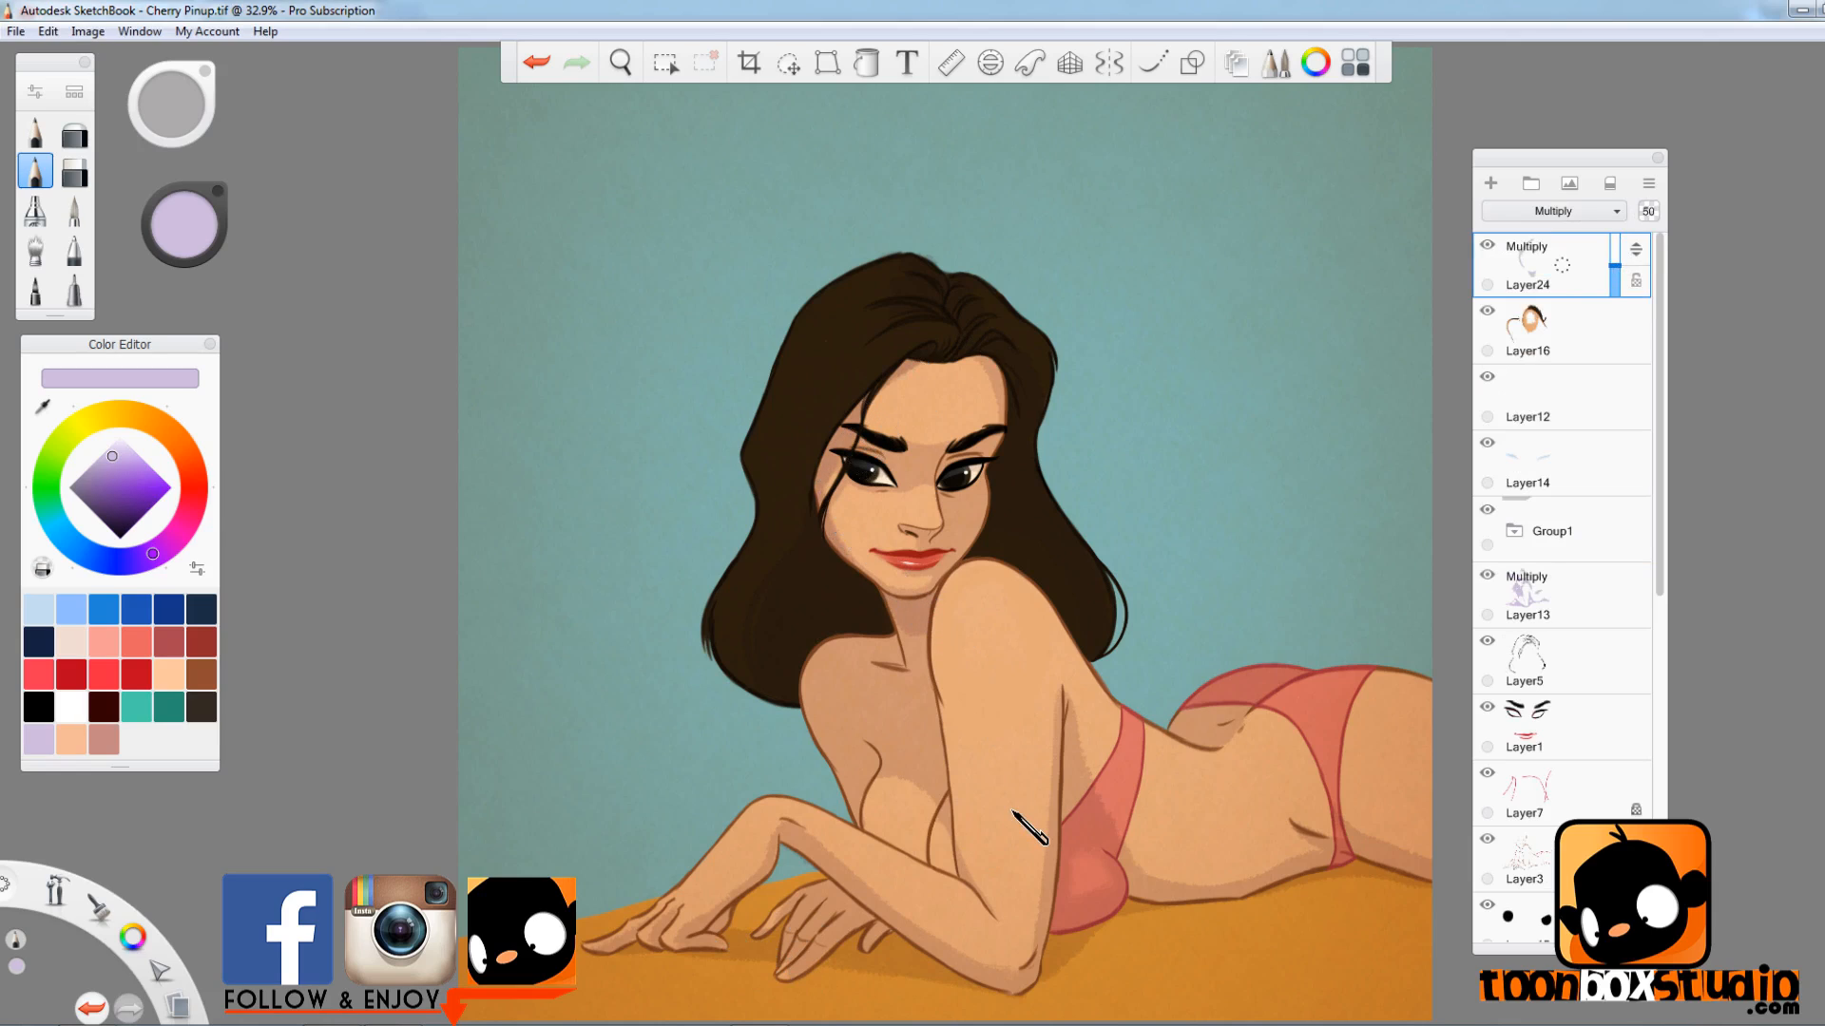
- Add an Overlay layer at 50% opacity on top and paint light peach highlights around the nose
{"action": "left_click", "coordinate": [1490, 183]}
{"action": "left_click", "coordinate": [1615, 211]}
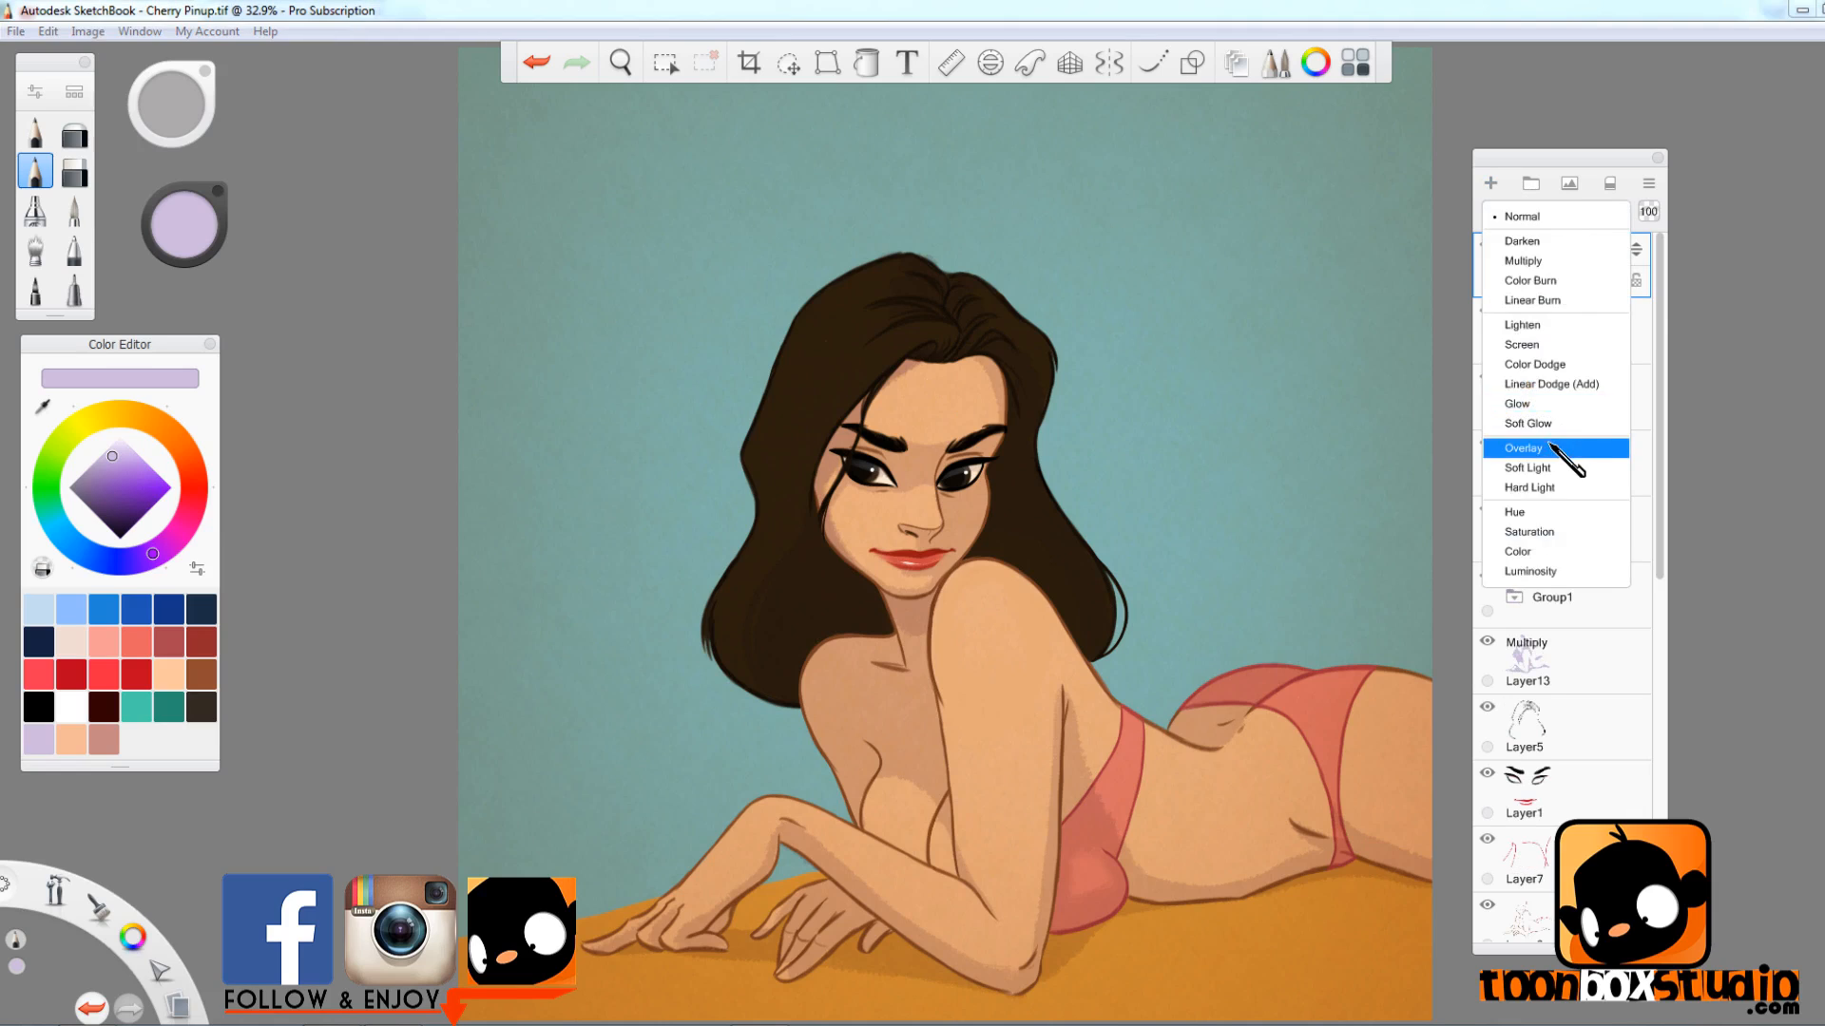
{"action": "left_click", "coordinate": [1558, 447]}
{"action": "left_click", "coordinate": [168, 674]}
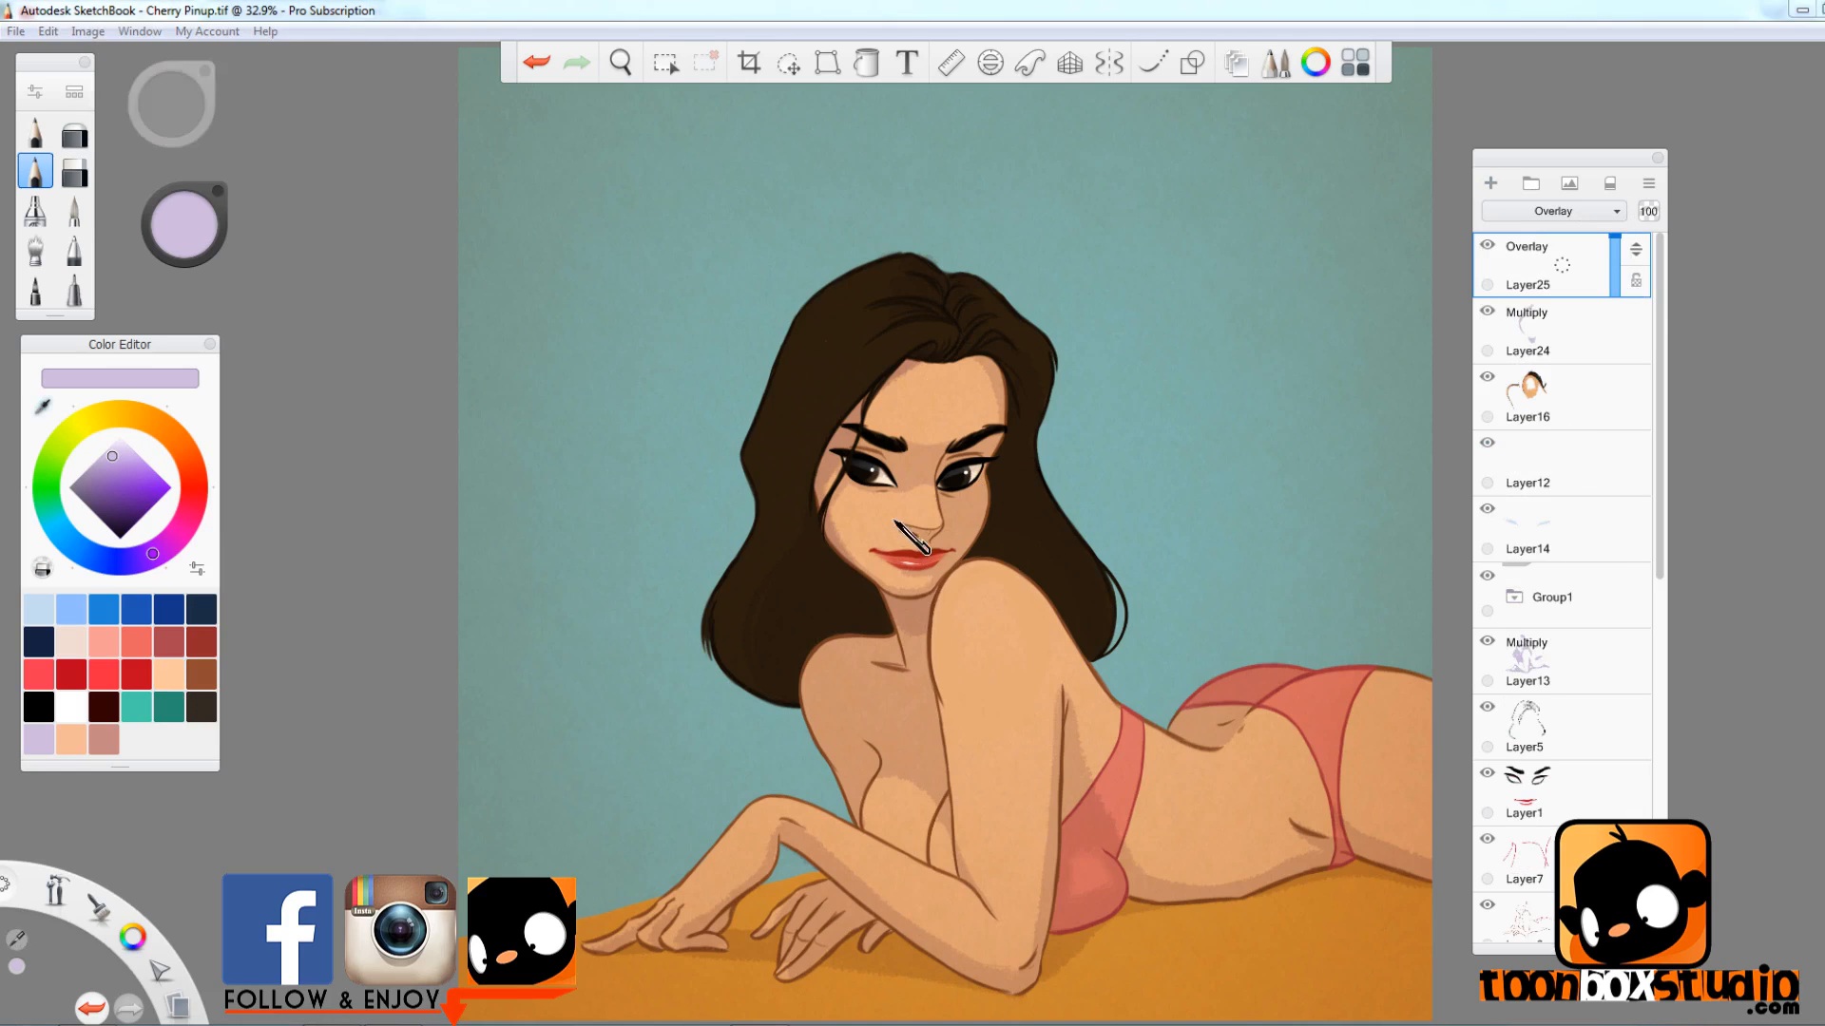
{"action": "left_click", "coordinate": [949, 566], "text": "alt"}
{"action": "key", "text": "ctrl+z"}
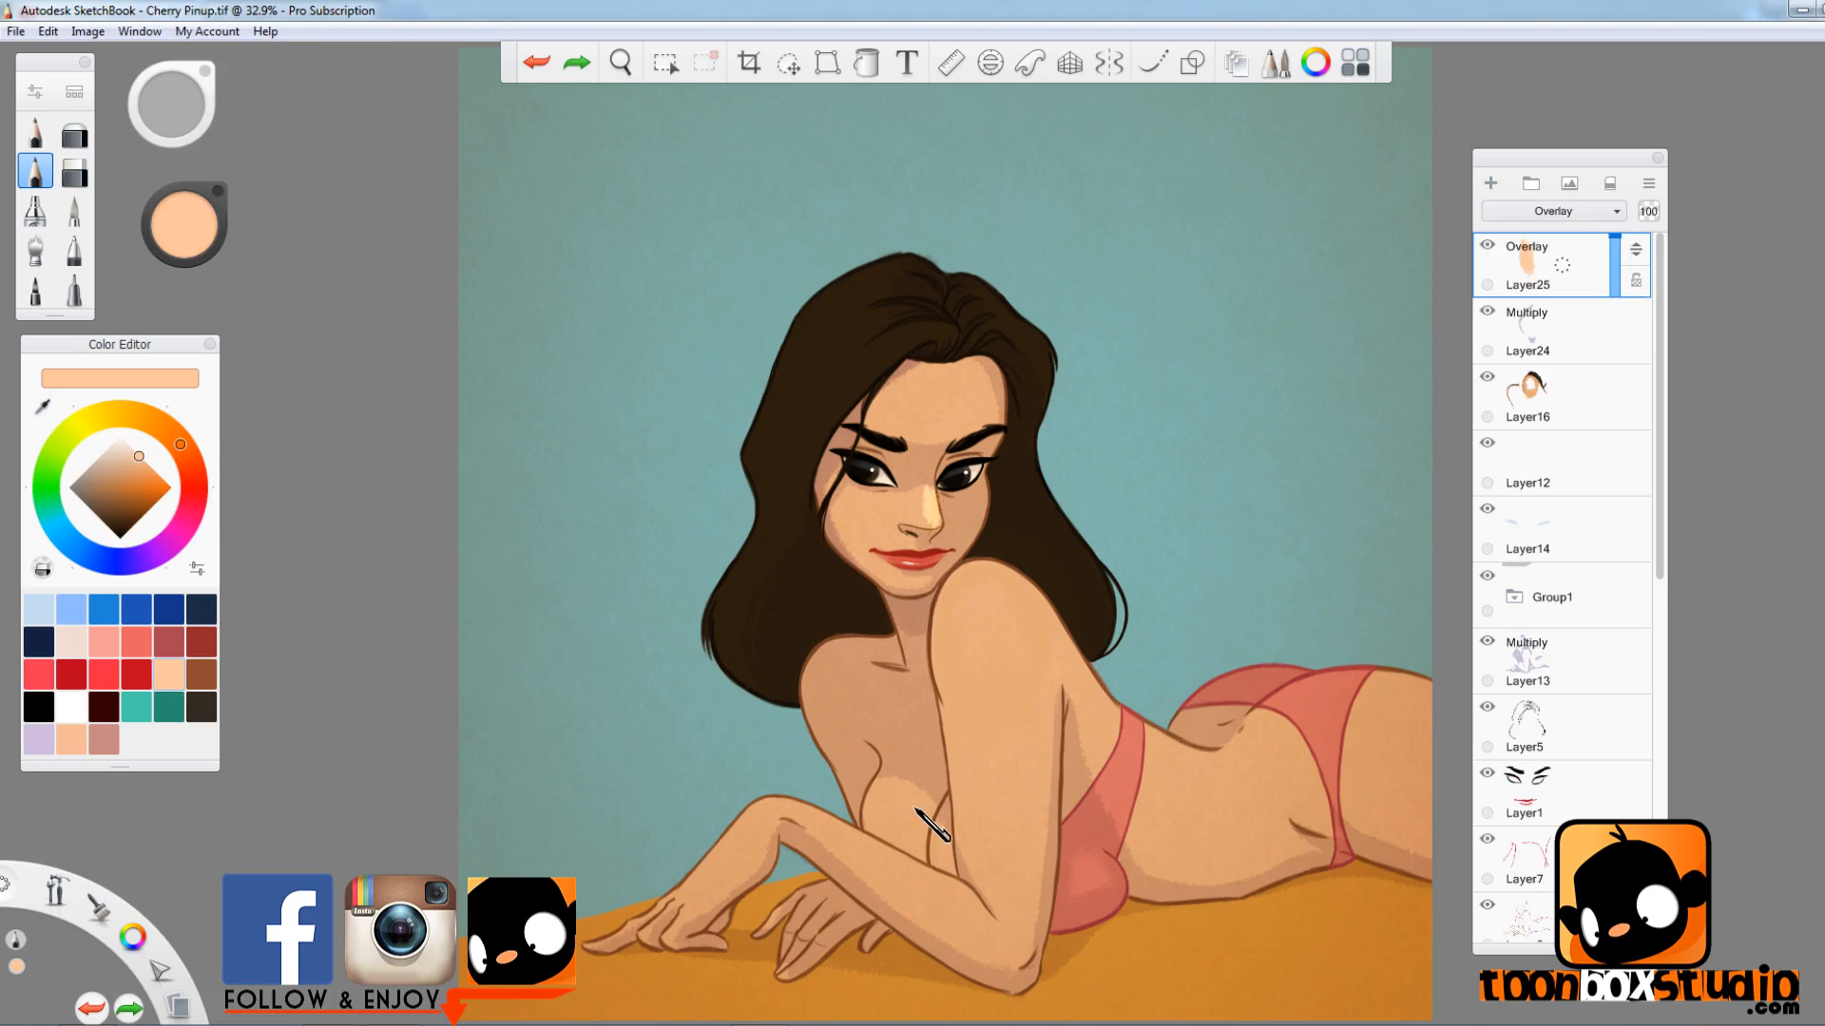
{"action": "key", "text": "ctrl+z"}
{"action": "left_click_drag", "start_coordinate": [904, 519], "coordinate": [917, 493]}
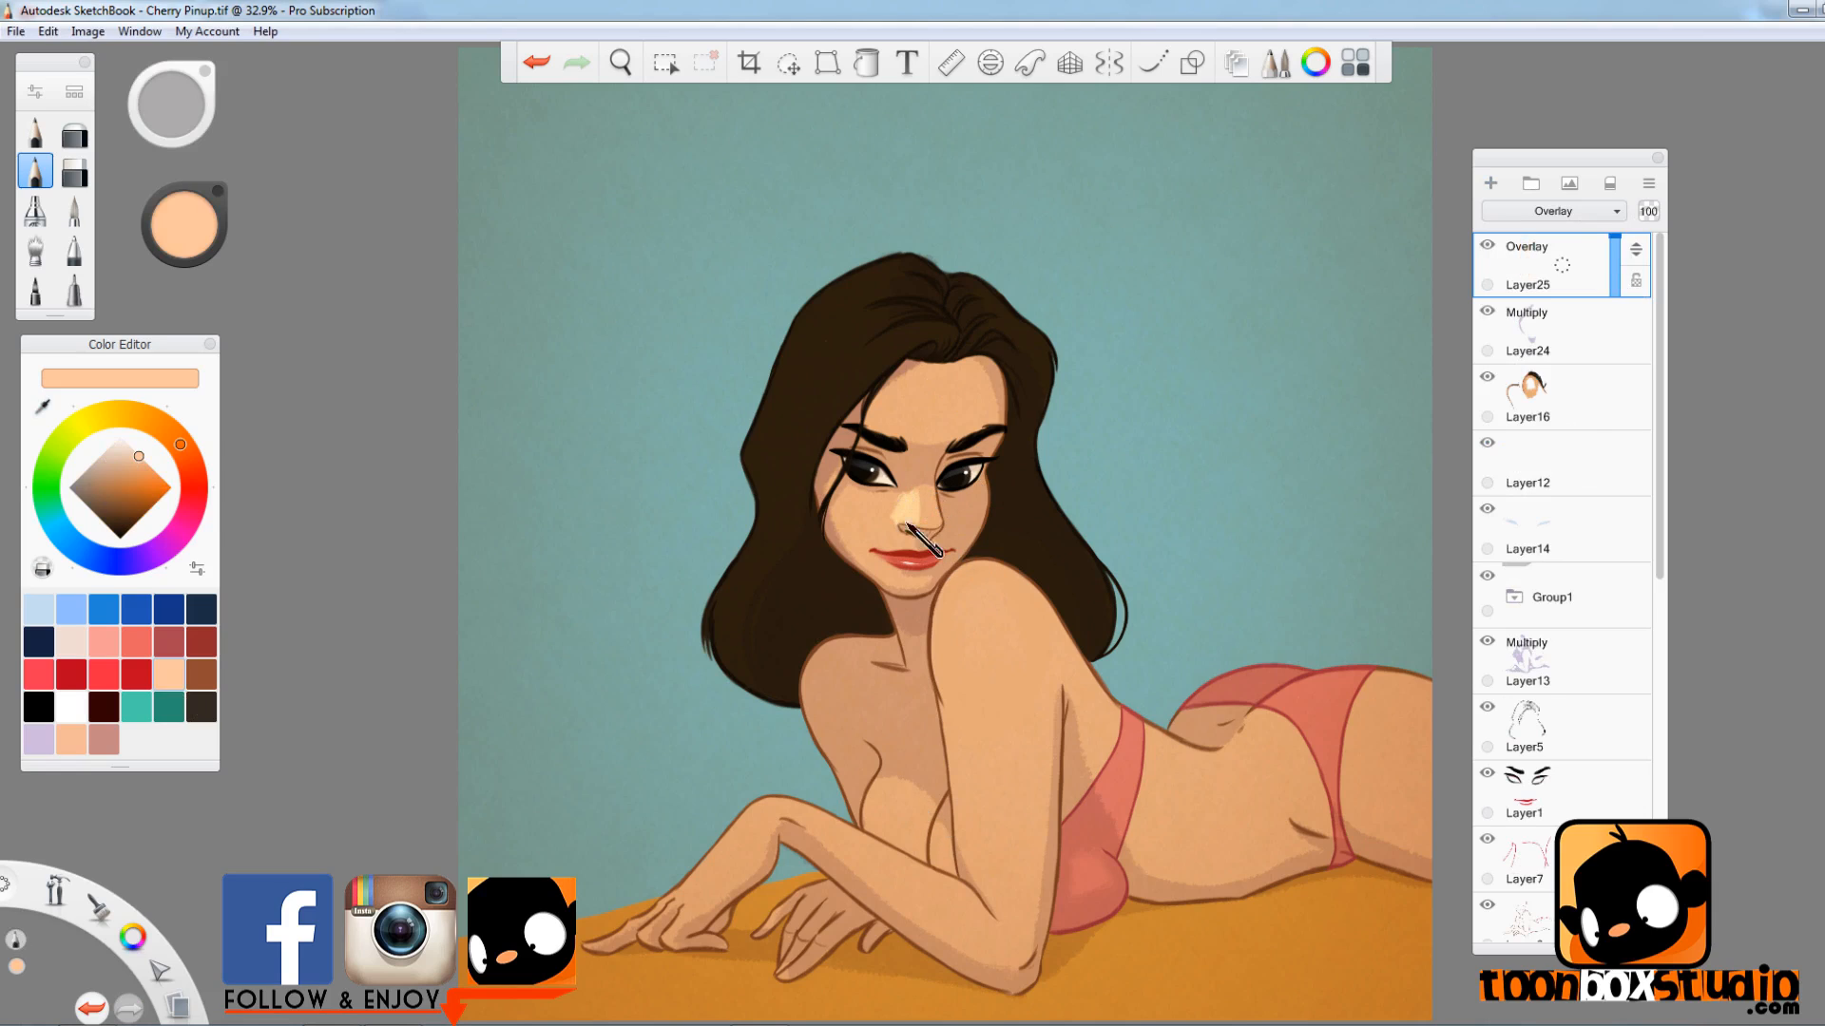
{"action": "left_click_drag", "start_coordinate": [1635, 249], "coordinate": [1639, 271]}
- Build up the peach highlights on the cheeks and face, trimming and softening their edges with the eraser
{"action": "key", "text": "e"}
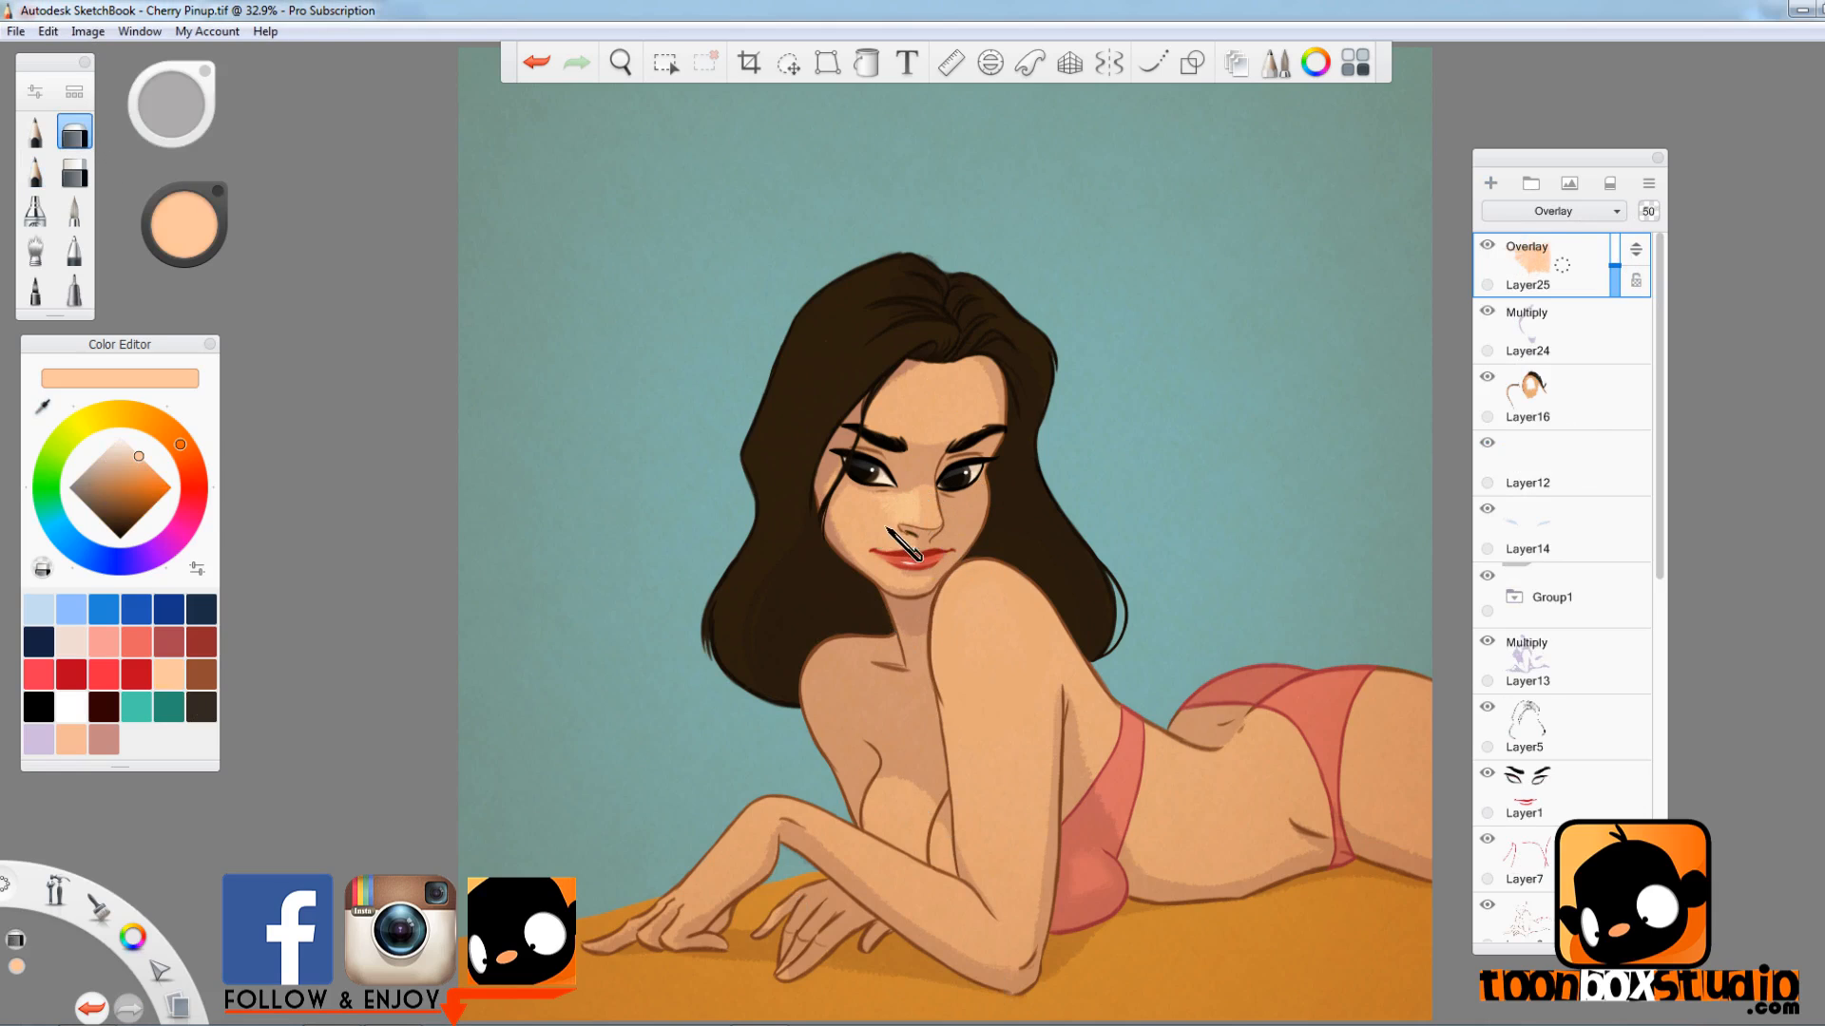
{"action": "key", "text": "e"}
{"action": "key", "text": "ctrl+z"}
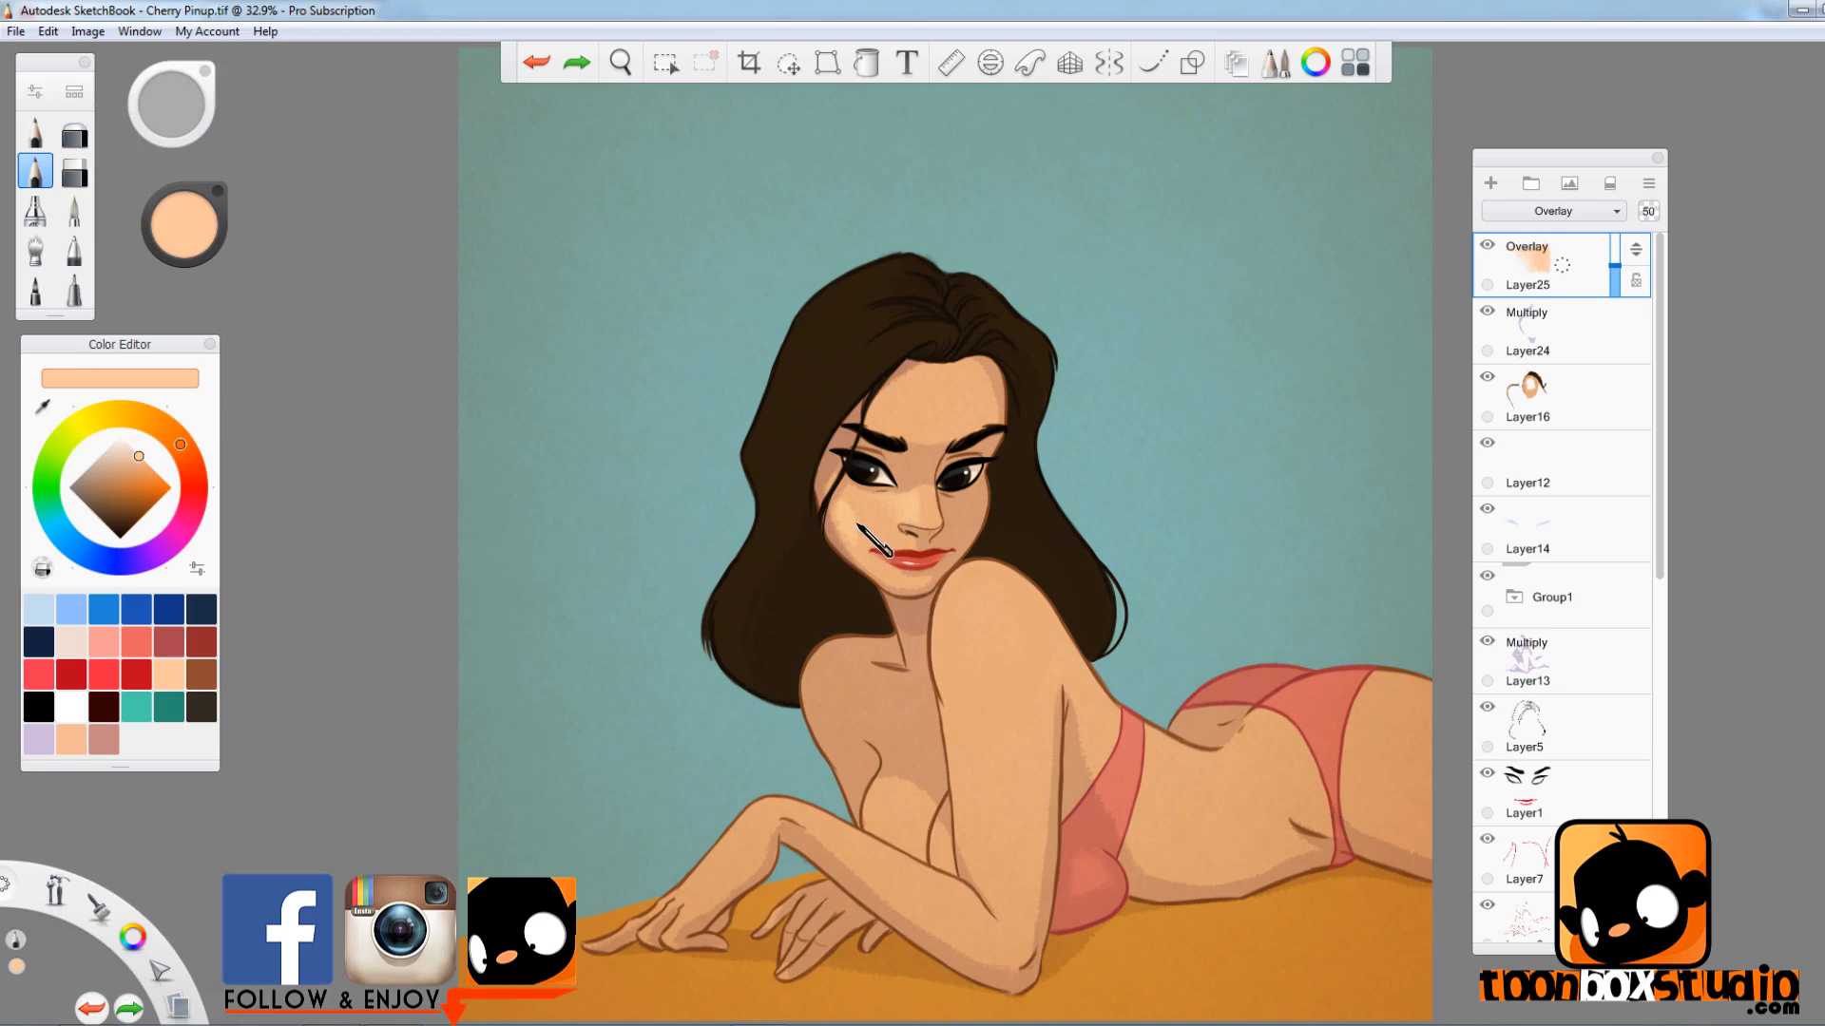
{"action": "mouse_move", "coordinate": [859, 524]}
{"action": "left_mouse_down"}
{"action": "mouse_move", "coordinate": [930, 606]}
{"action": "mouse_move", "coordinate": [854, 524]}
{"action": "left_mouse_up"}
{"action": "key", "text": "ctrl+z"}
{"action": "key", "text": "e"}
{"action": "key", "text": "e"}
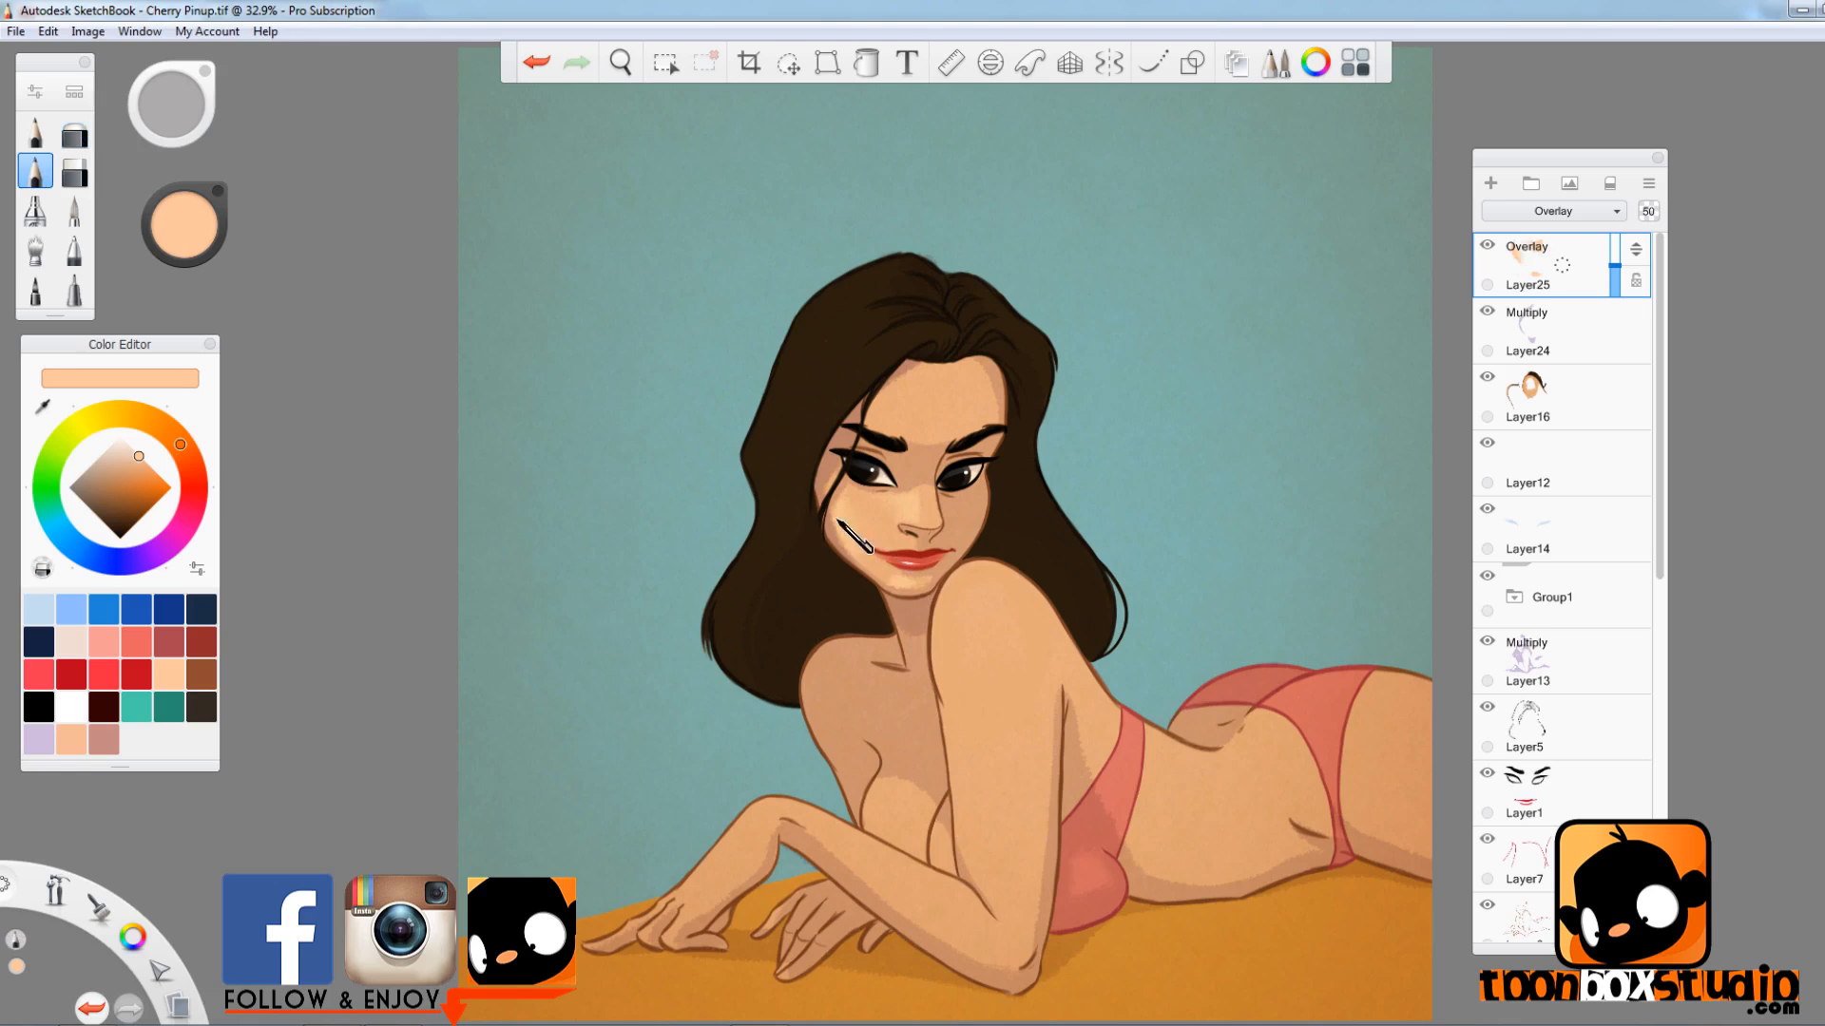
{"action": "key", "text": "e"}
{"action": "key", "text": "e"}
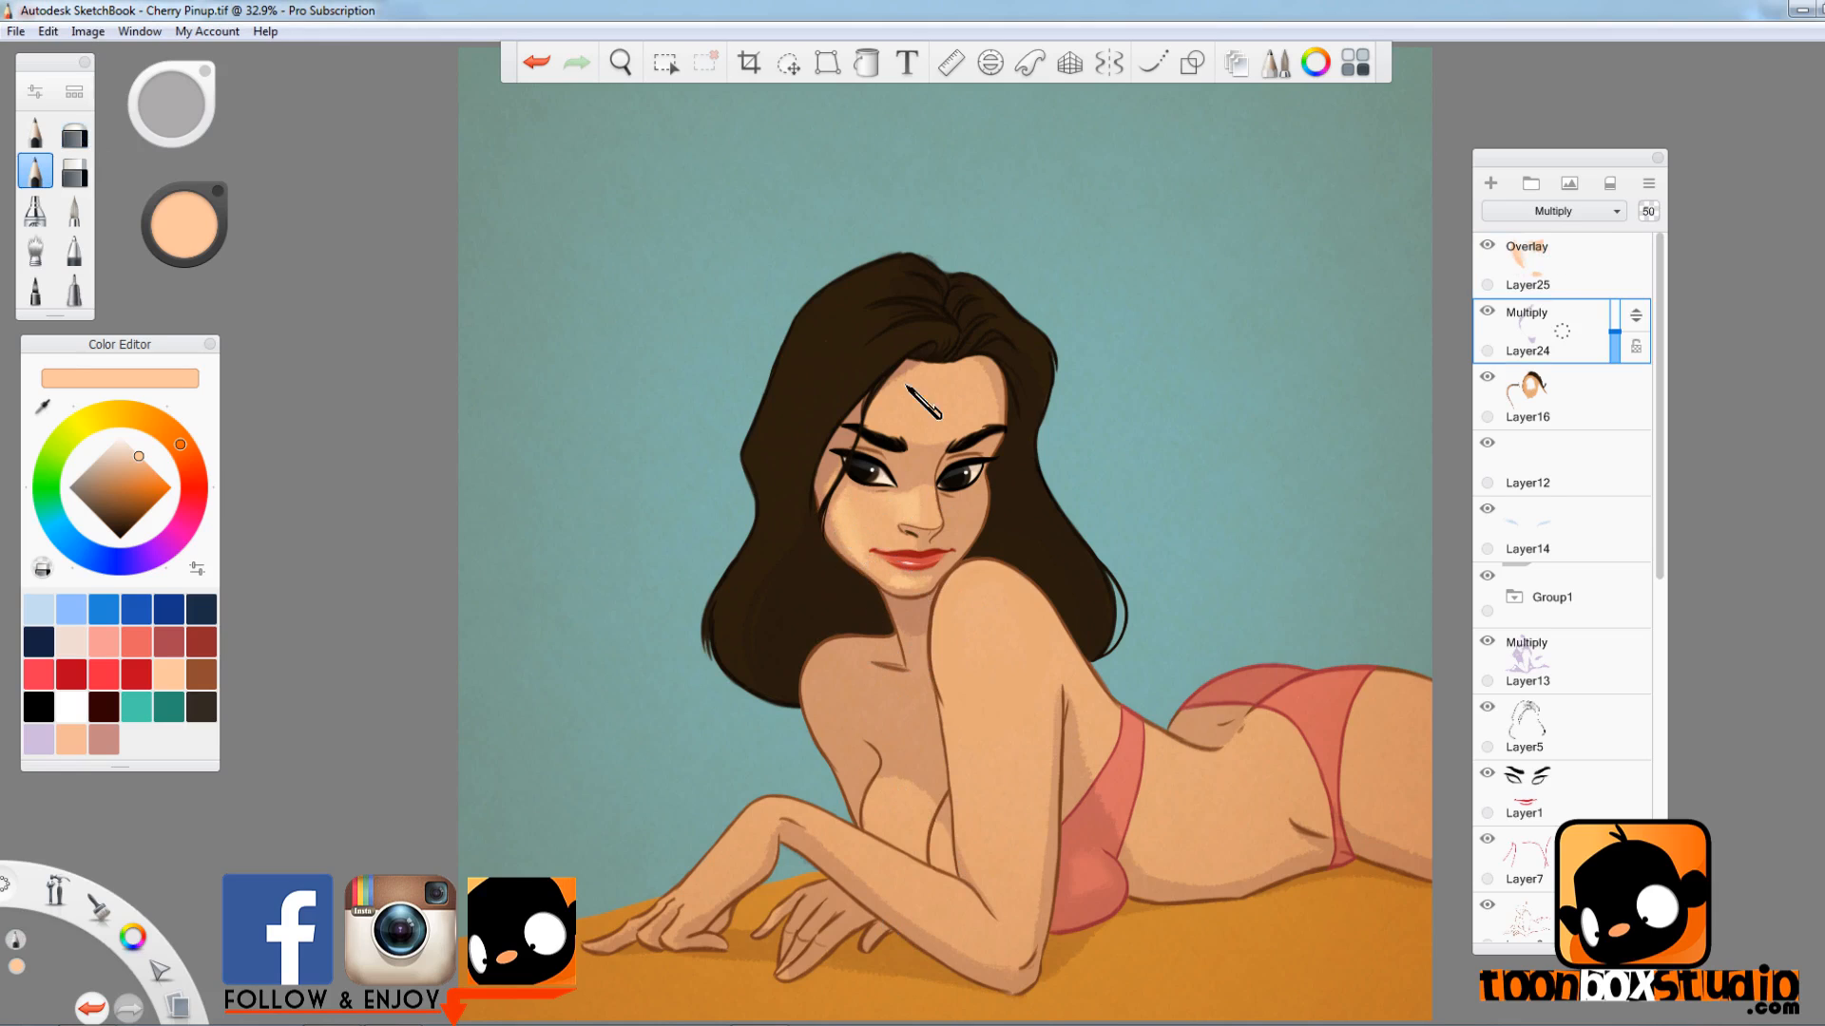
{"action": "key", "text": "e"}
{"action": "key", "text": "e"}
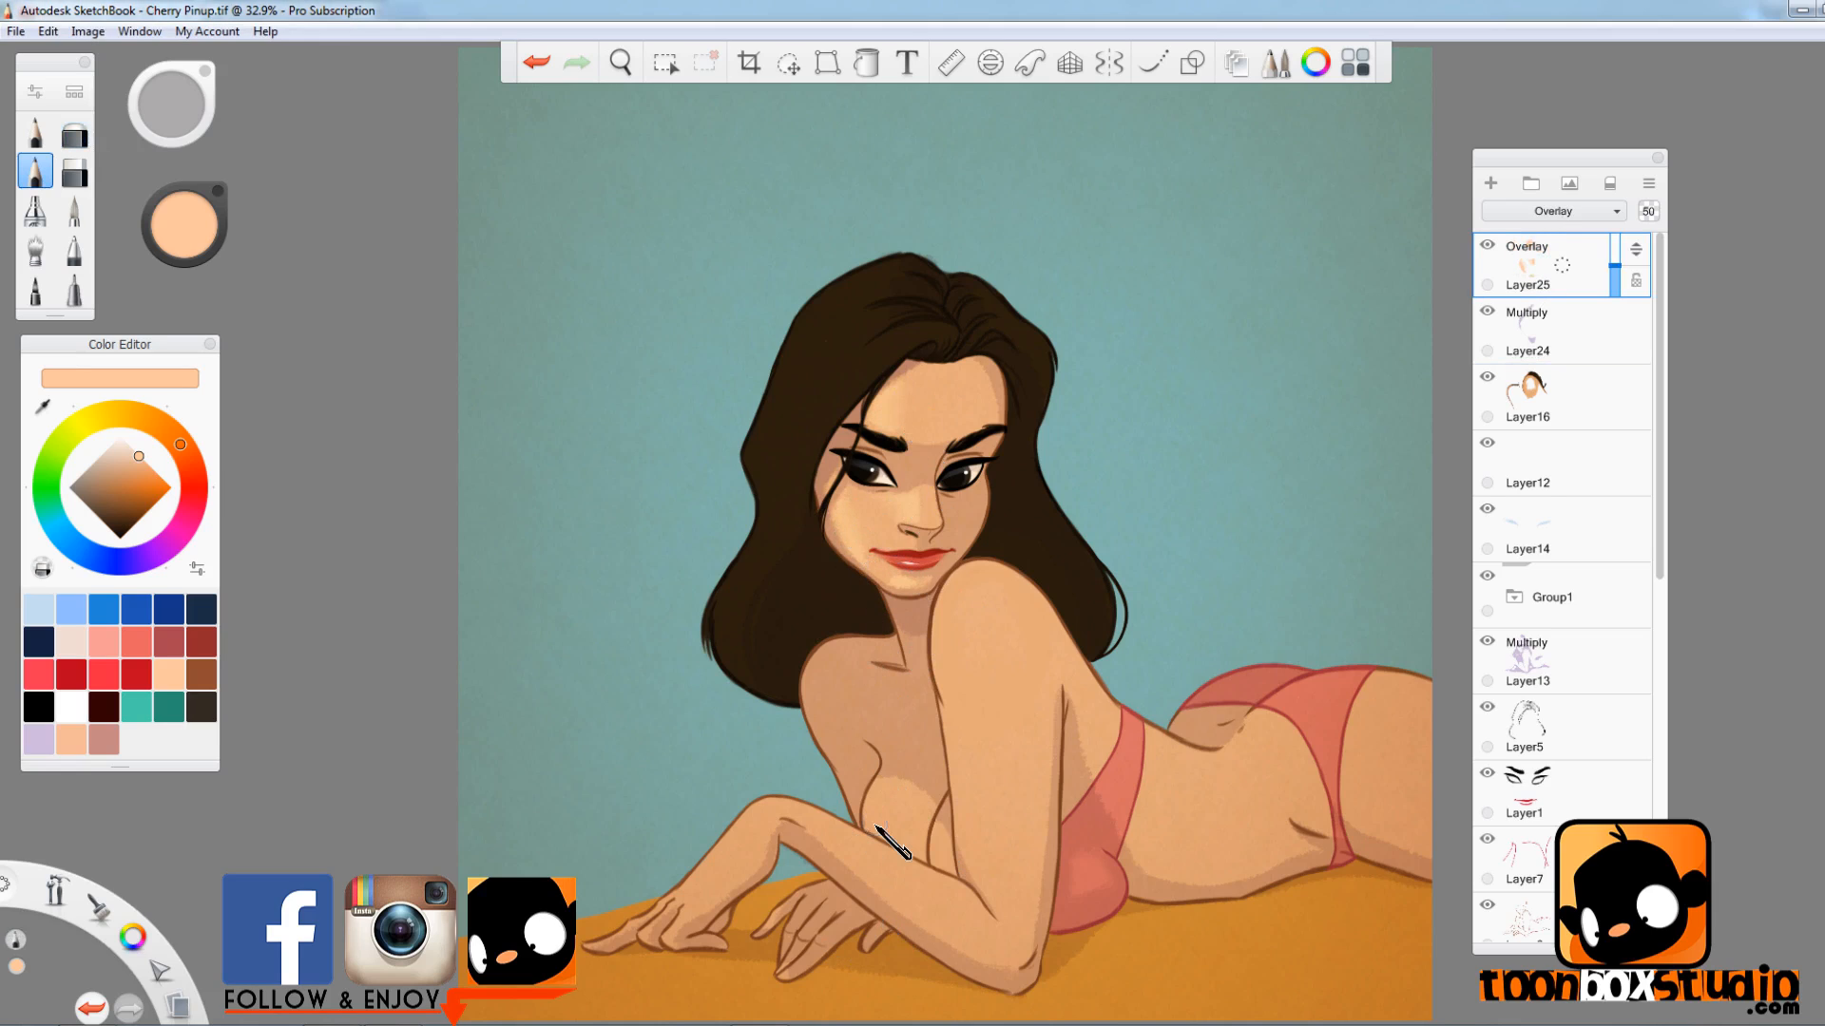
- Paint peach highlights along the near shoulder, bent wrist and forearm, and clean them with the eraser
{"action": "key", "text": "ctrl+z"}
{"action": "key", "text": "ctrl+y"}
{"action": "key", "text": "ctrl+z"}
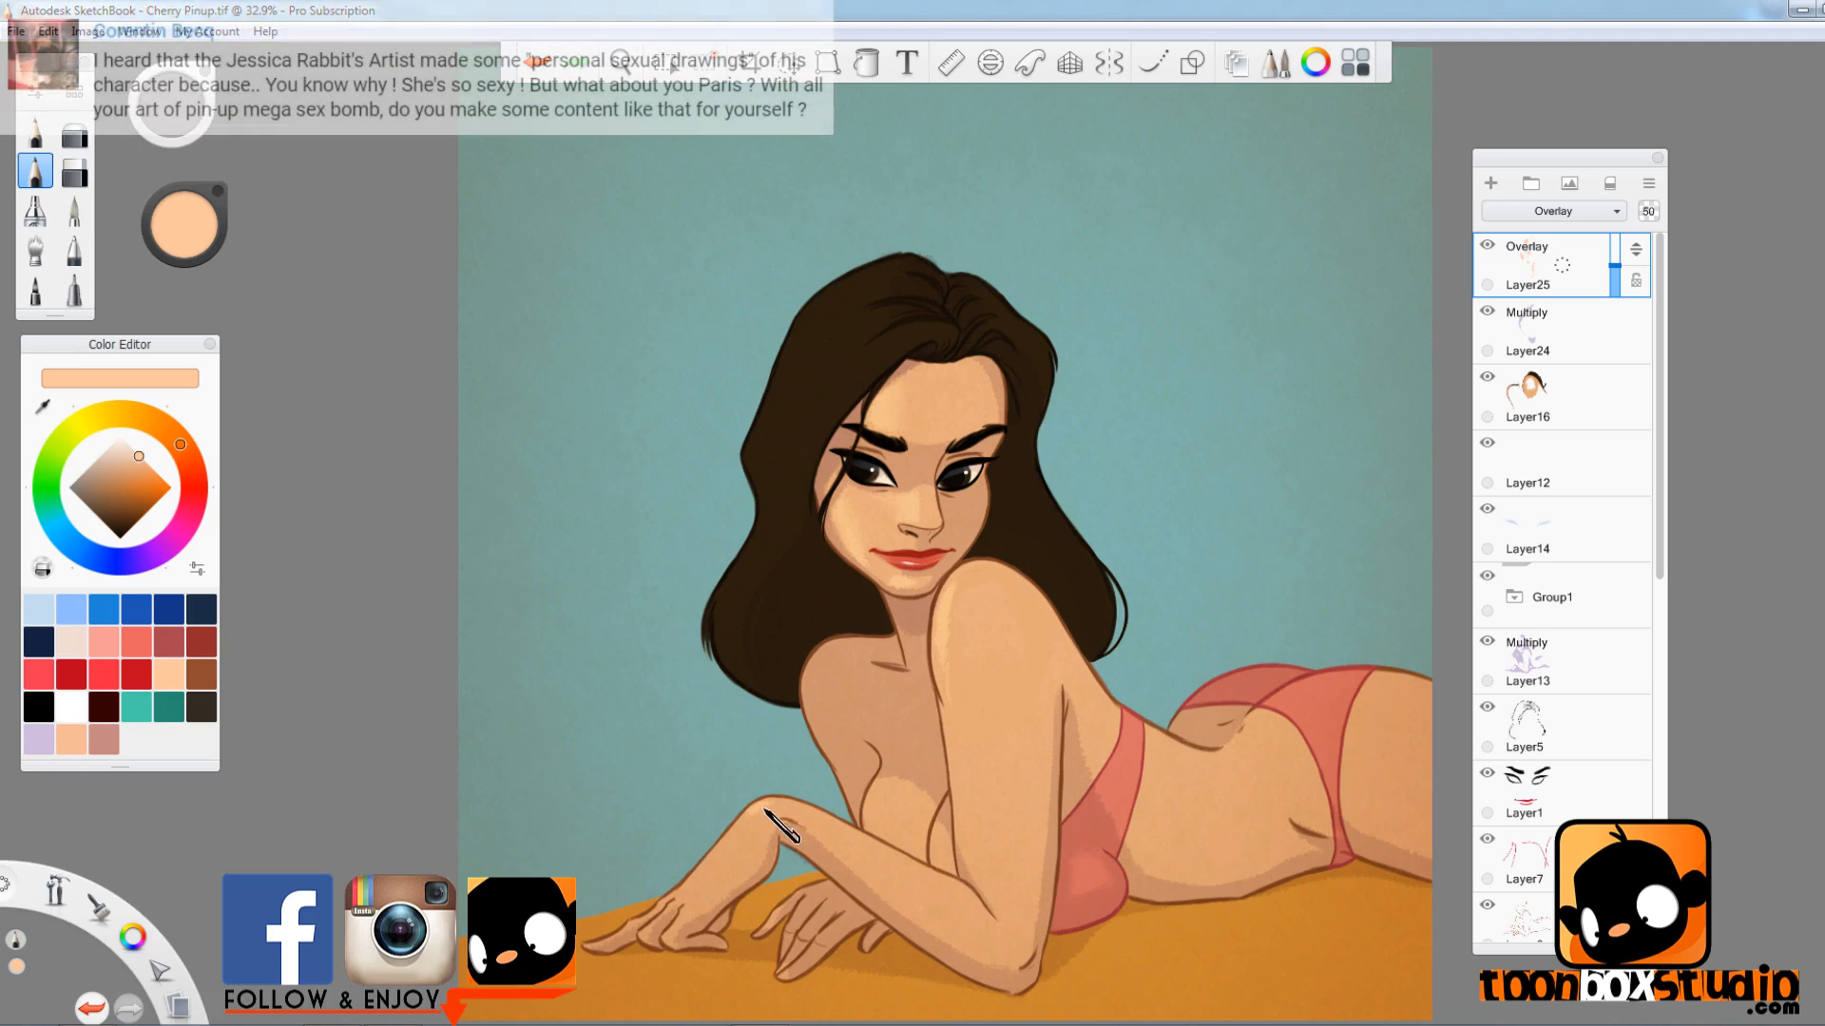
{"action": "left_click_drag", "start_coordinate": [772, 803], "coordinate": [796, 816]}
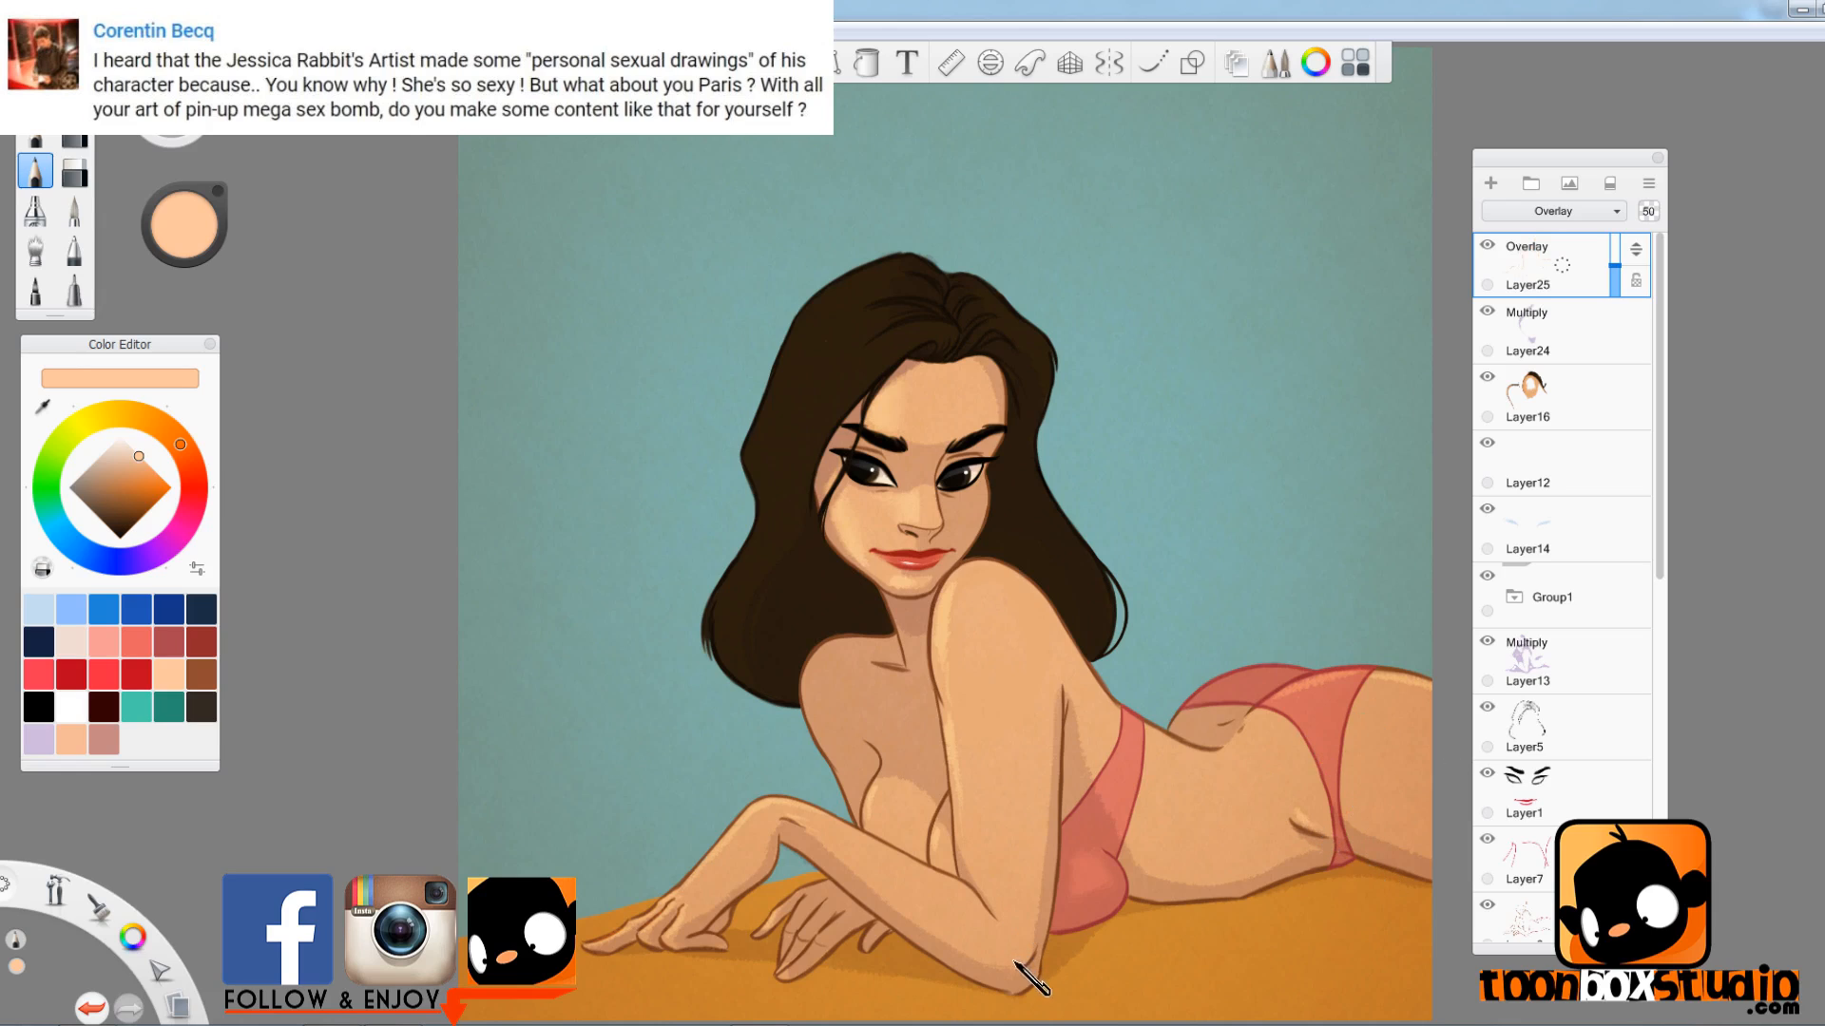
{"action": "mouse_move", "coordinate": [905, 847]}
{"action": "left_mouse_down"}
{"action": "mouse_move", "coordinate": [922, 830]}
{"action": "mouse_move", "coordinate": [866, 849]}
{"action": "mouse_move", "coordinate": [926, 879]}
{"action": "left_mouse_up"}
{"action": "key", "text": "ctrl+z"}
{"action": "key", "text": "e"}
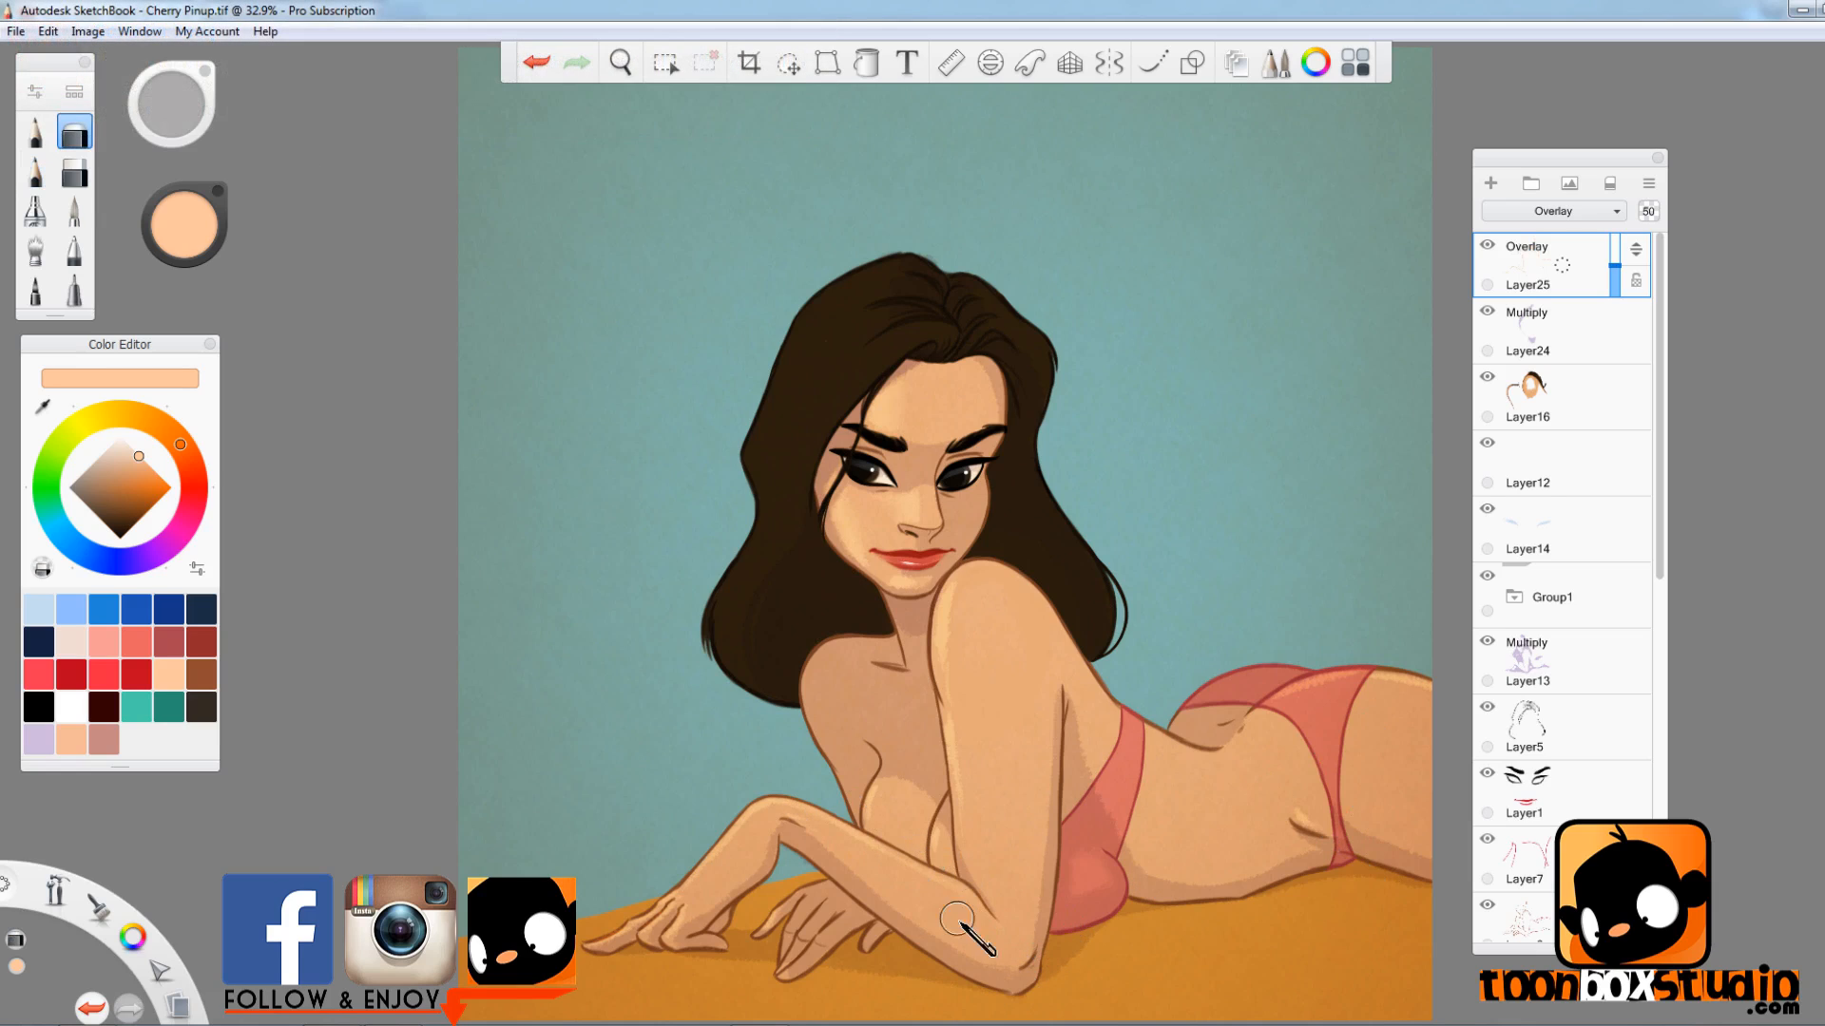
- Paint a peach highlight on the bust of the bikini top and trim it with the eraser
{"action": "key", "text": "e"}
{"action": "key", "text": "e"}
{"action": "key", "text": "e"}
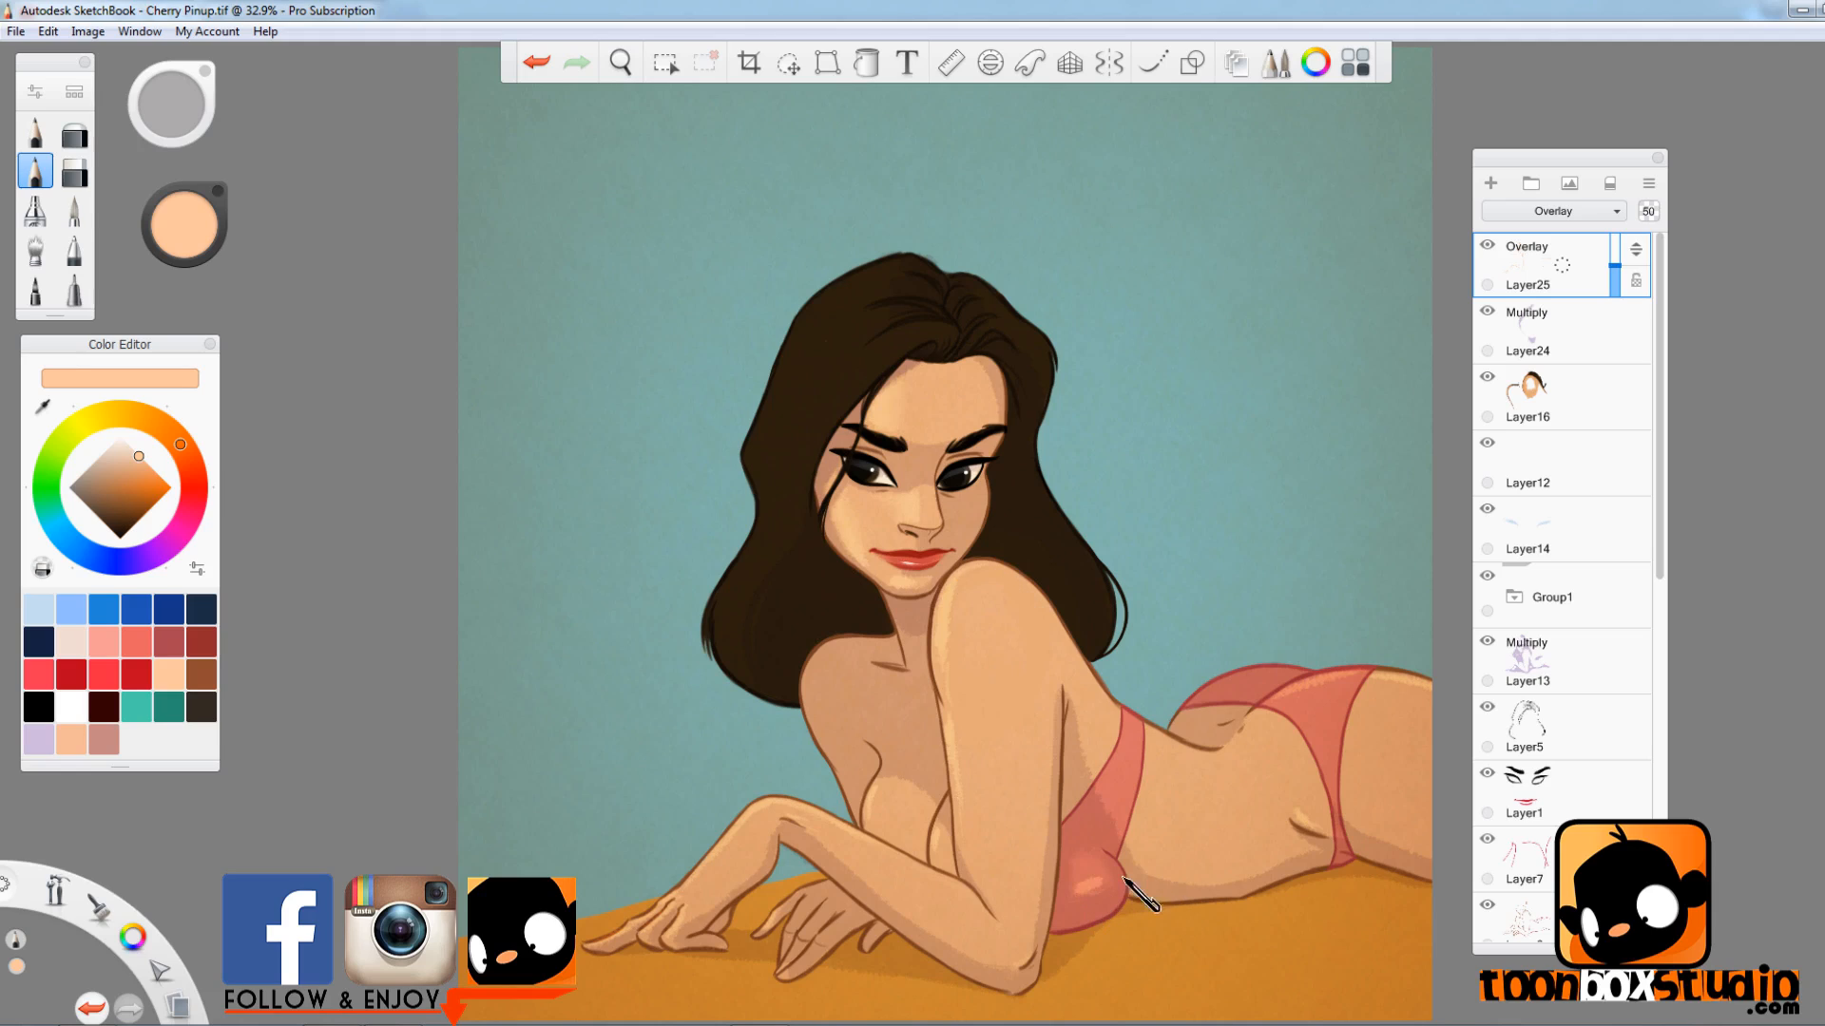
{"action": "key", "text": "e"}
{"action": "key", "text": "e"}
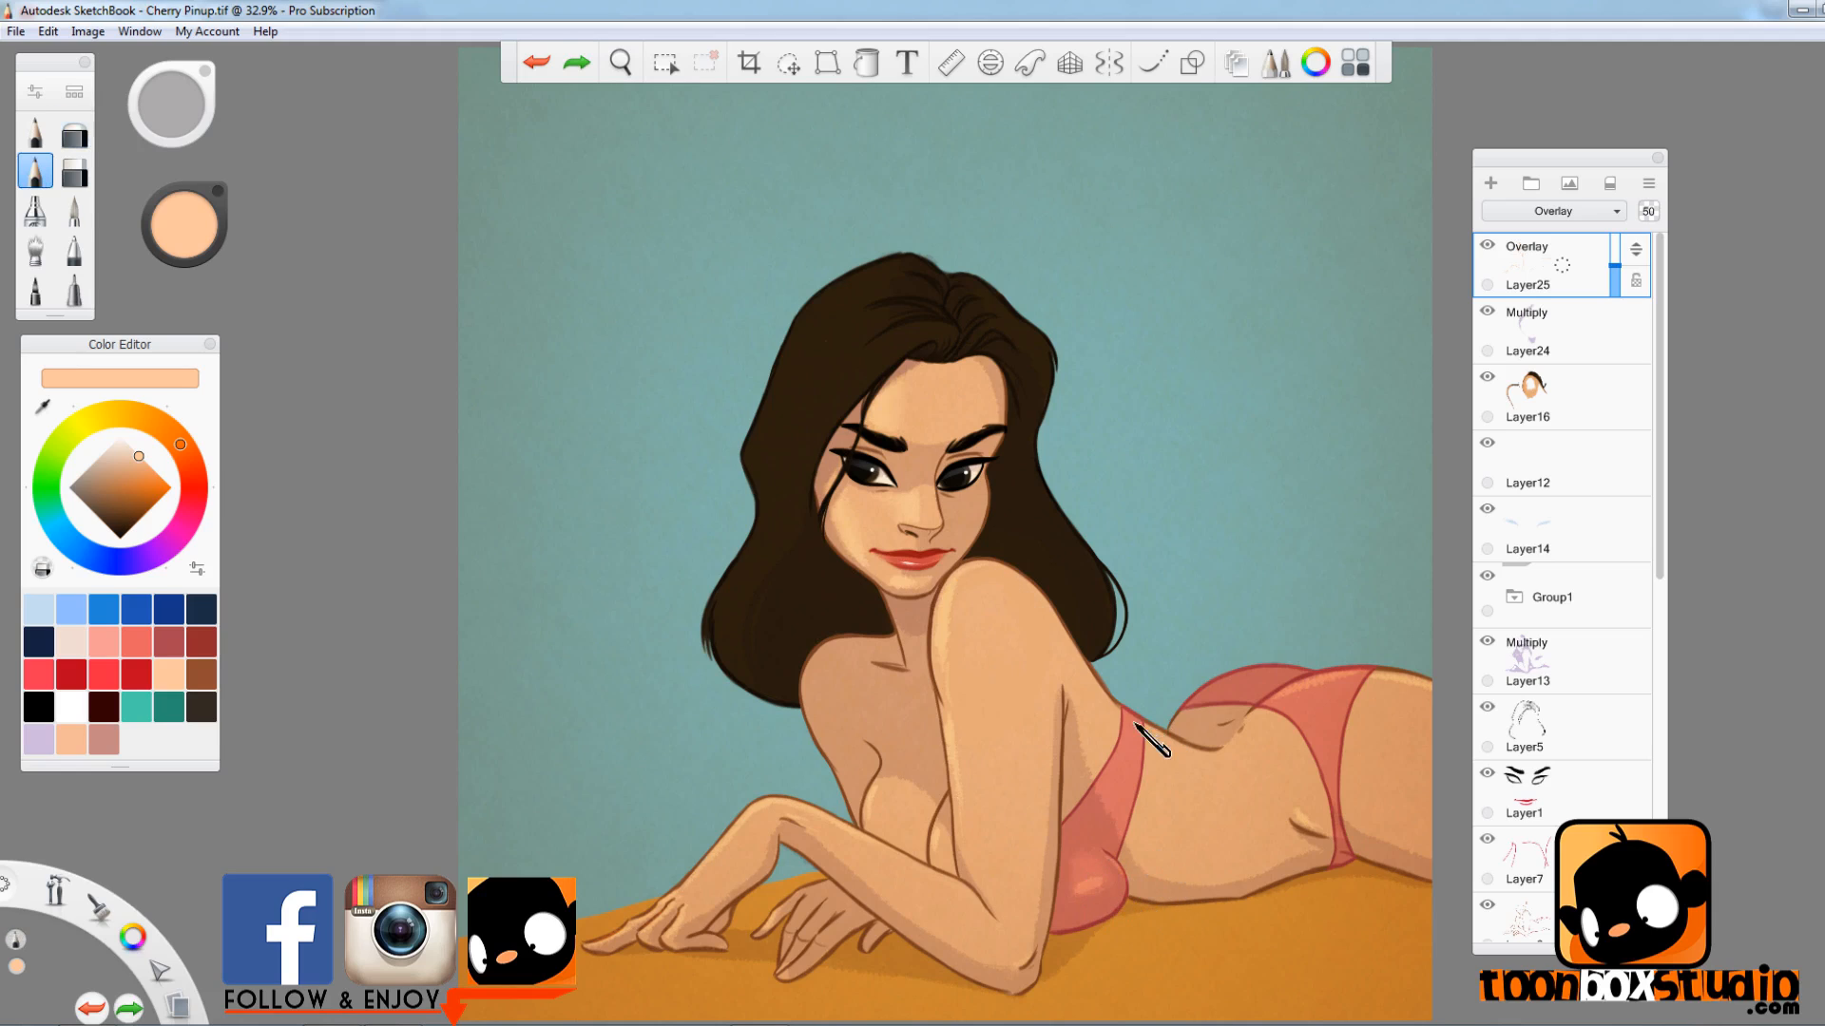
- Paint peach highlights on the side of the waist and fine-tune the highlight layer's opacity
{"action": "left_click", "coordinate": [1153, 740]}
{"action": "key", "text": "ctrl+z"}
{"action": "left_click_drag", "start_coordinate": [1154, 813], "coordinate": [1196, 777]}
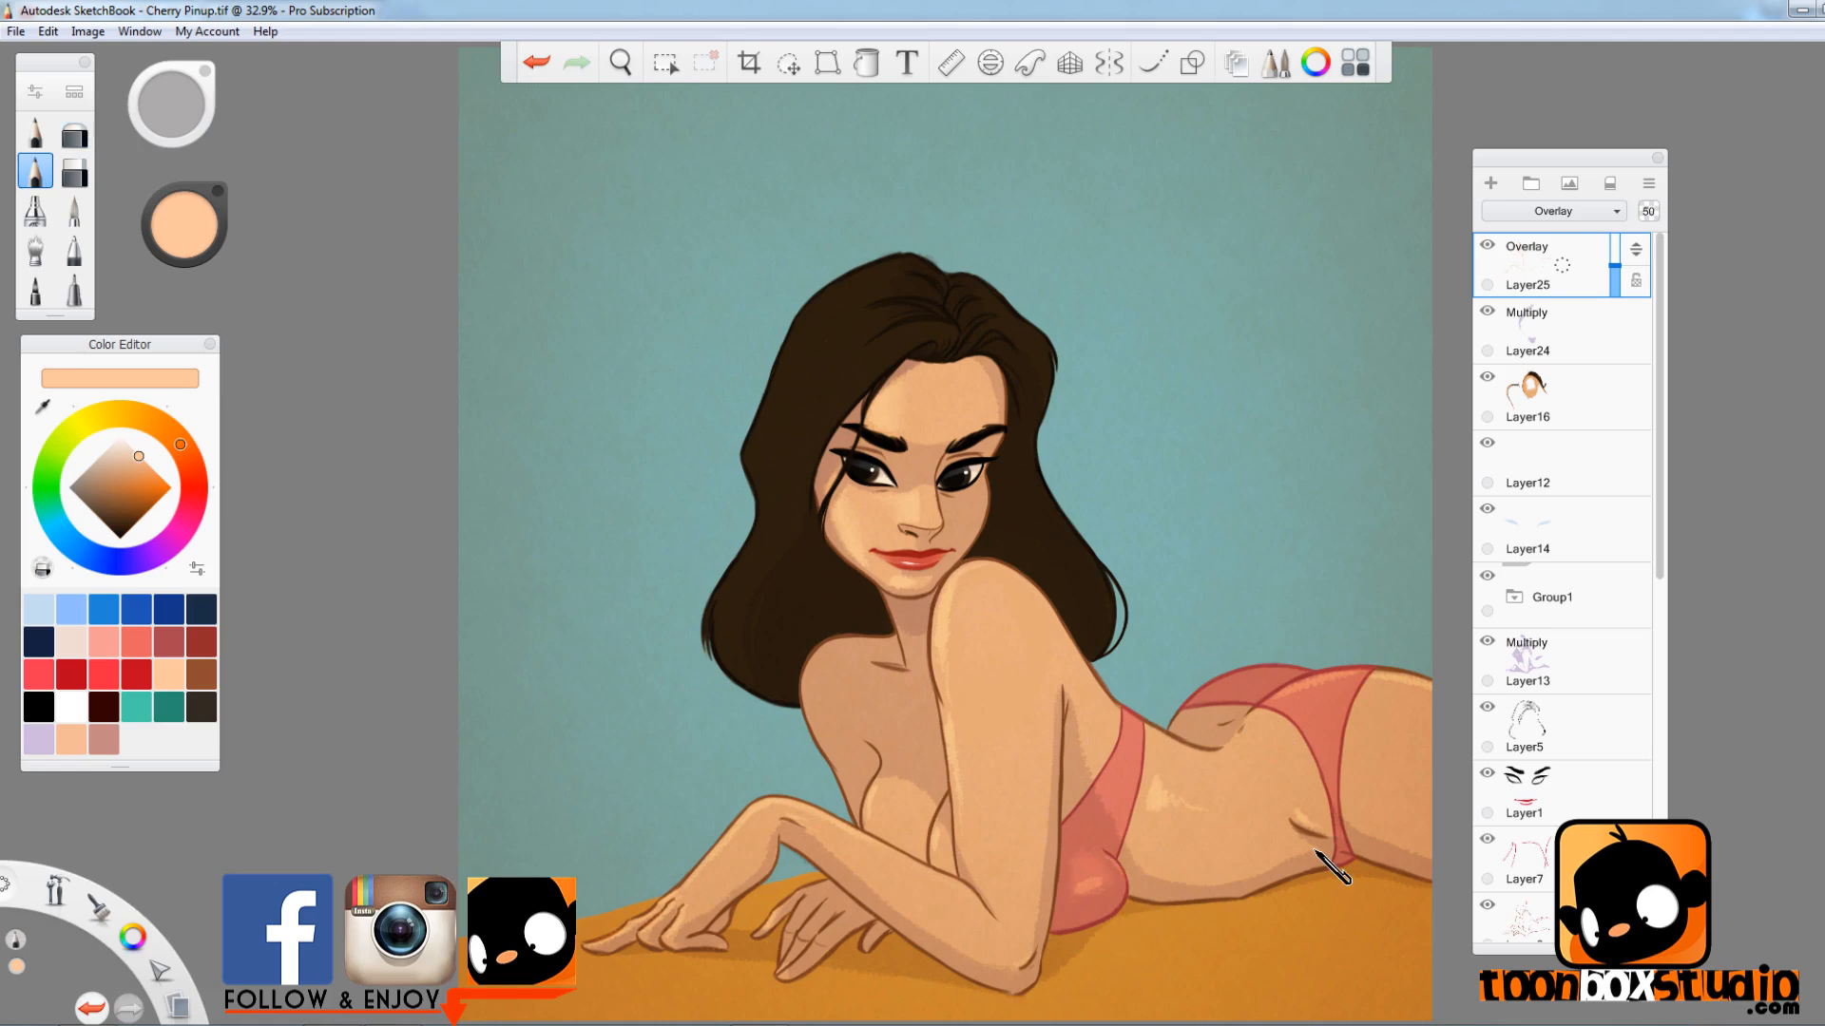
{"action": "left_click_drag", "start_coordinate": [1615, 268], "coordinate": [1625, 260]}
- Add lavender shading around the nose, eyes and forehead on Layer24 and clean it with the eraser
{"action": "left_click", "coordinate": [1596, 334]}
{"action": "left_click", "coordinate": [927, 548], "text": "alt"}
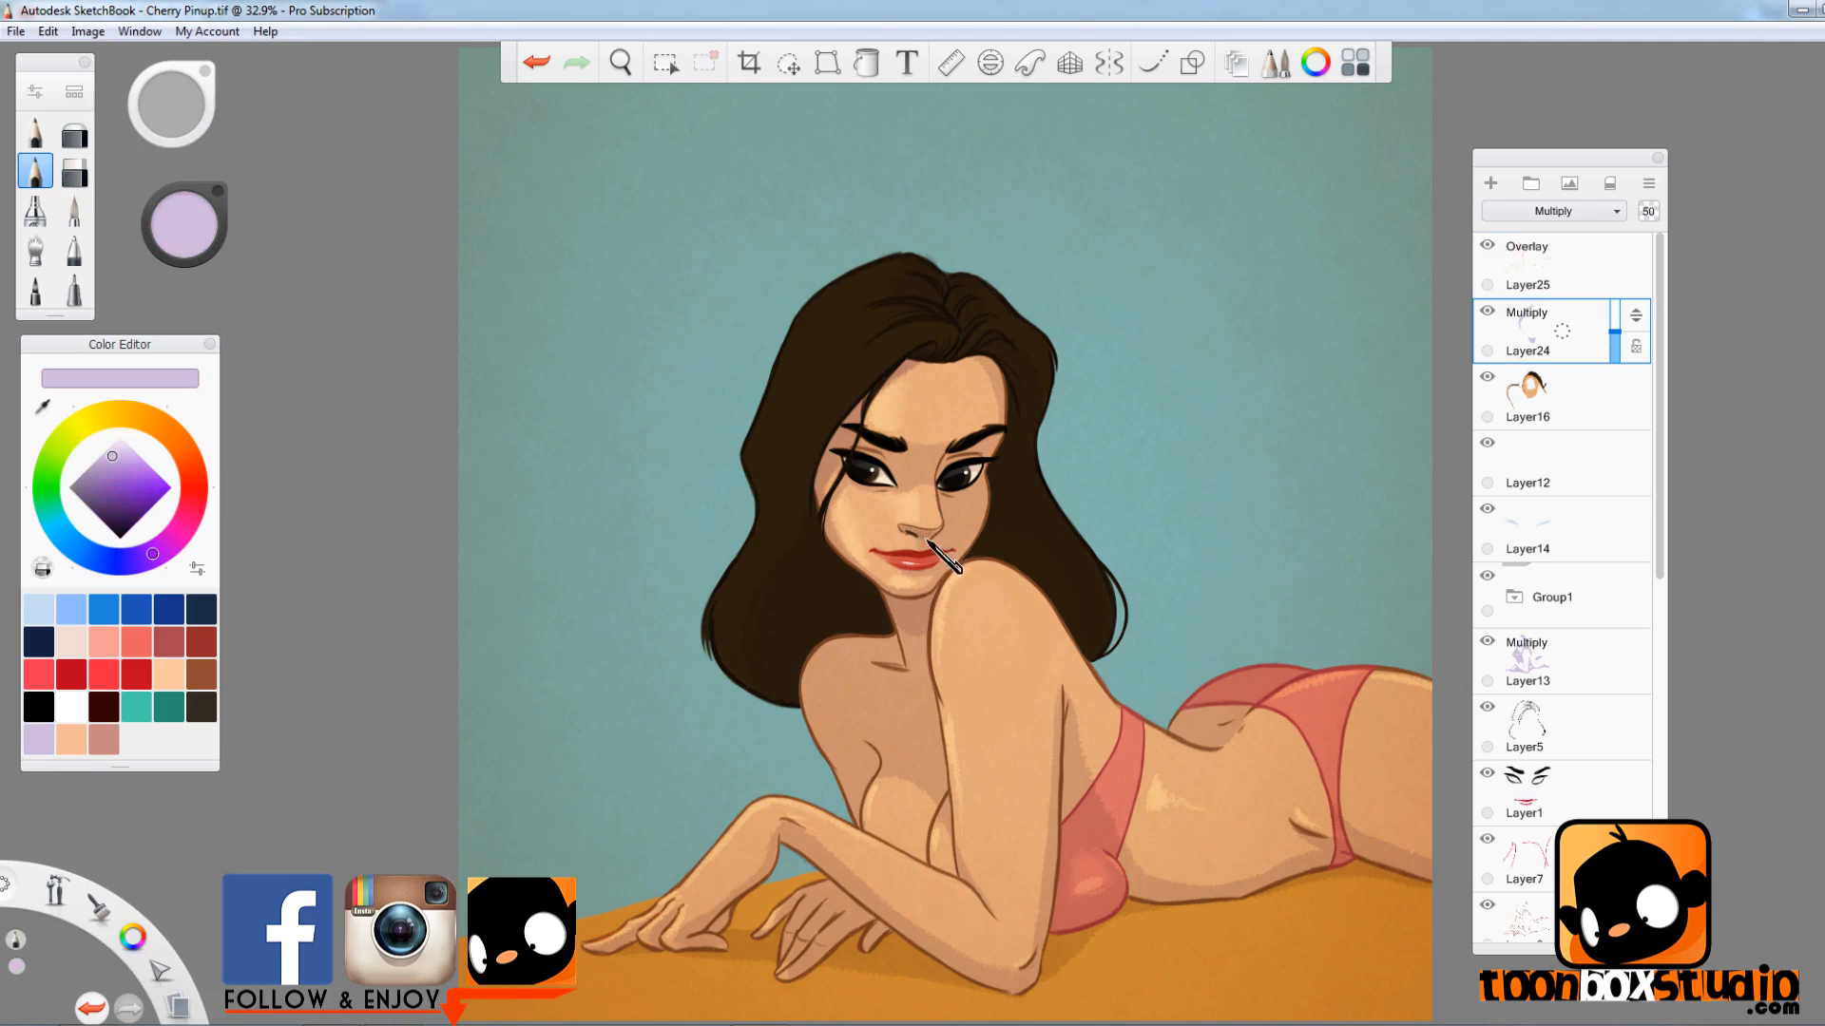
{"action": "left_click_drag", "start_coordinate": [885, 493], "coordinate": [898, 480]}
{"action": "key", "text": "e"}
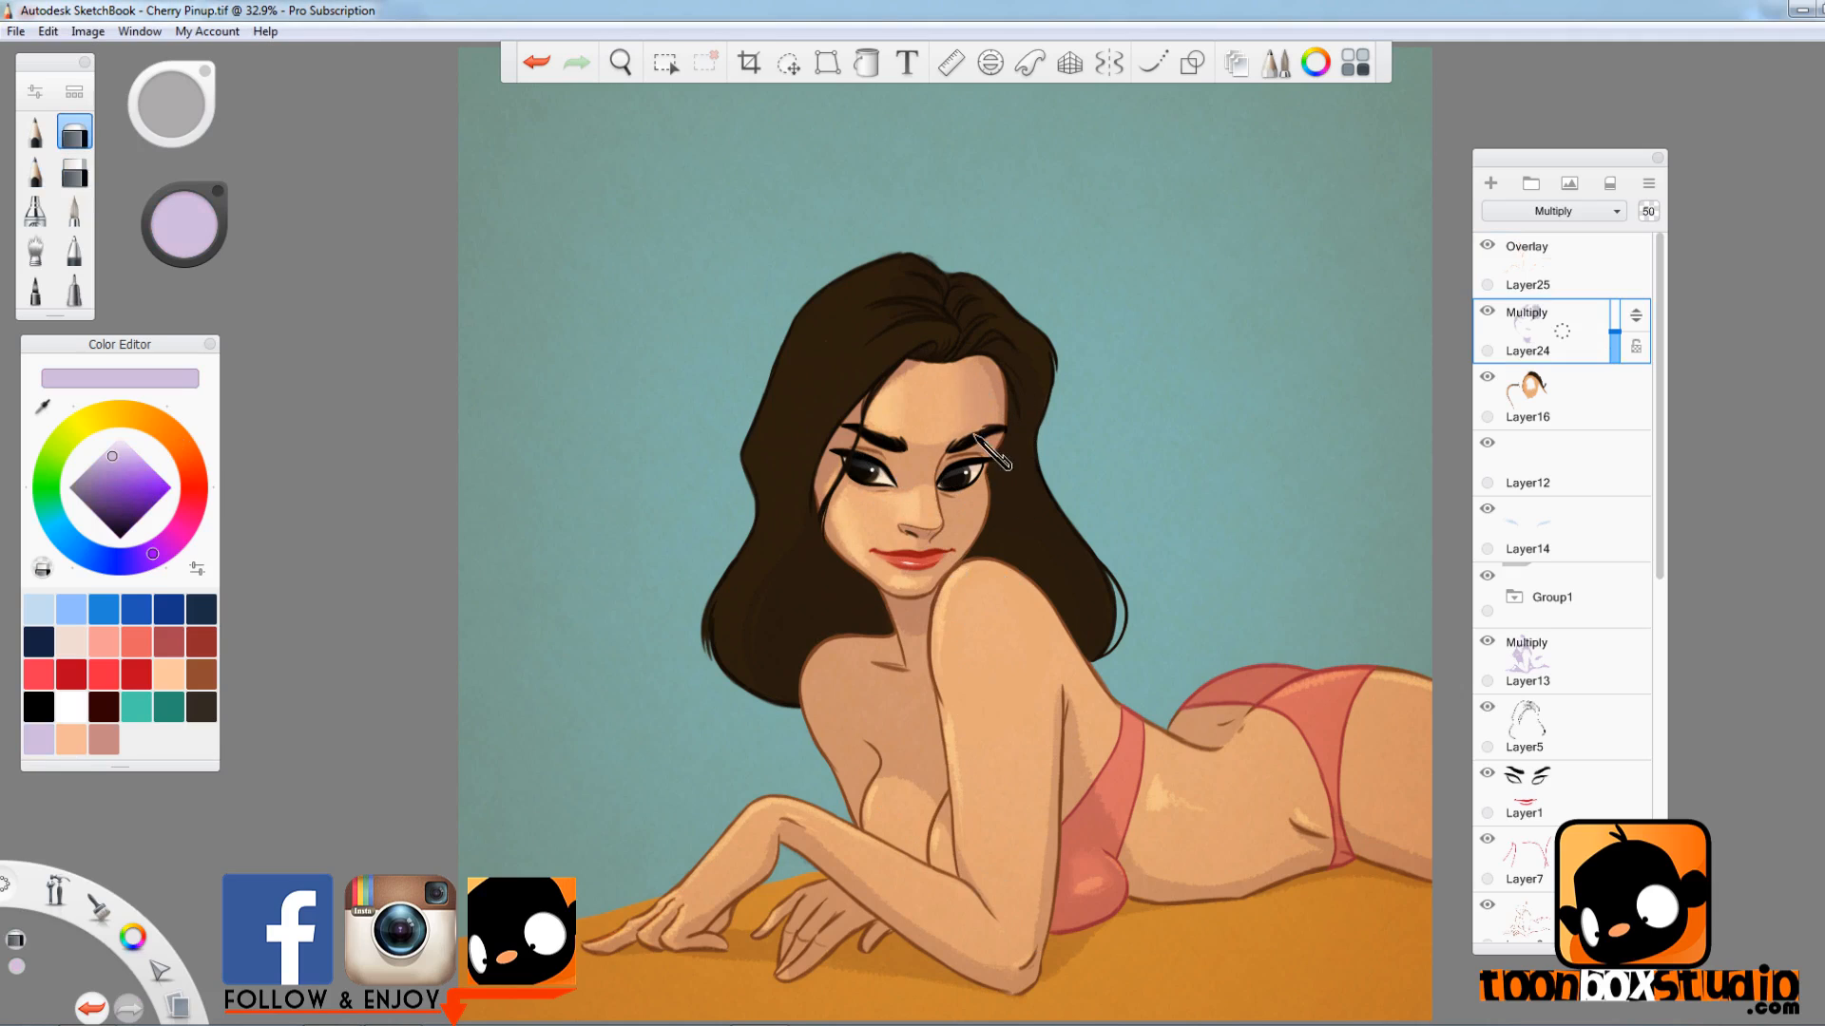
{"action": "key", "text": "e"}
- Add an Overlay layer at 53% opacity and paint lavender highlights across the crown of the hair
{"action": "left_click", "coordinate": [1578, 212]}
{"action": "left_click", "coordinate": [1585, 440]}
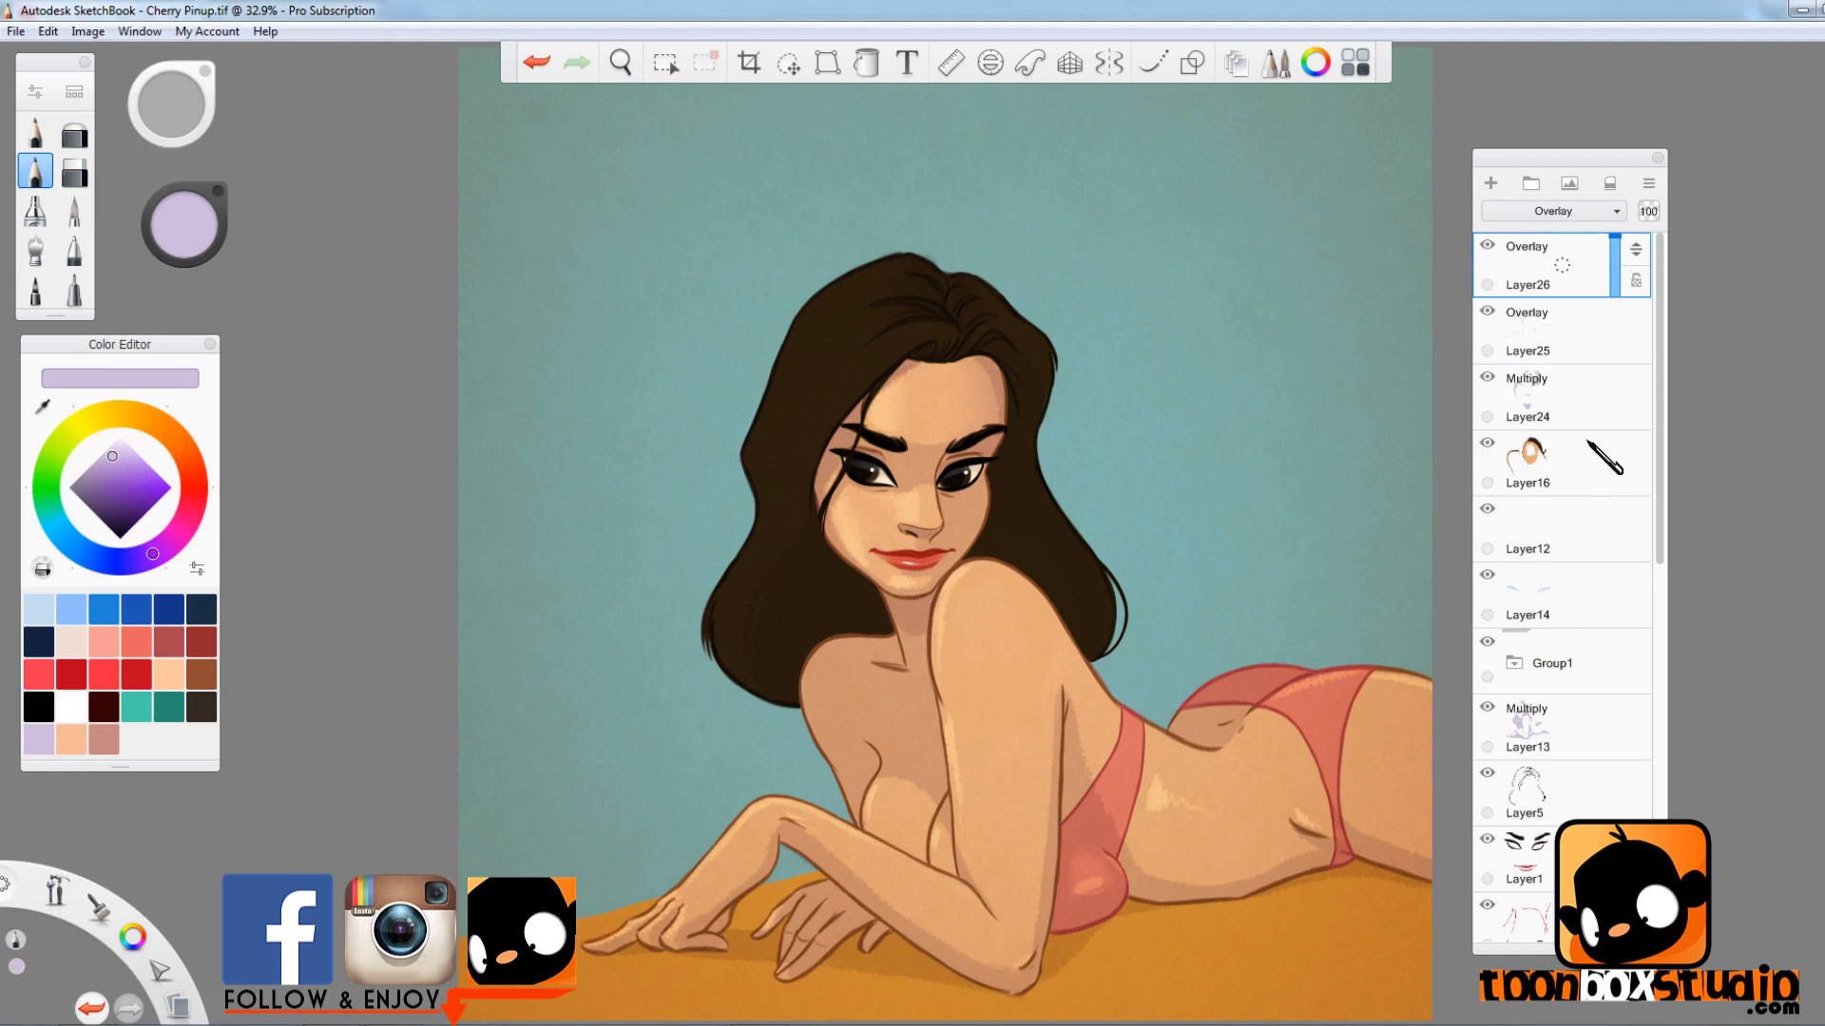
{"action": "left_click", "coordinate": [1614, 264]}
{"action": "left_click_drag", "start_coordinate": [1543, 156], "coordinate": [1542, 157]}
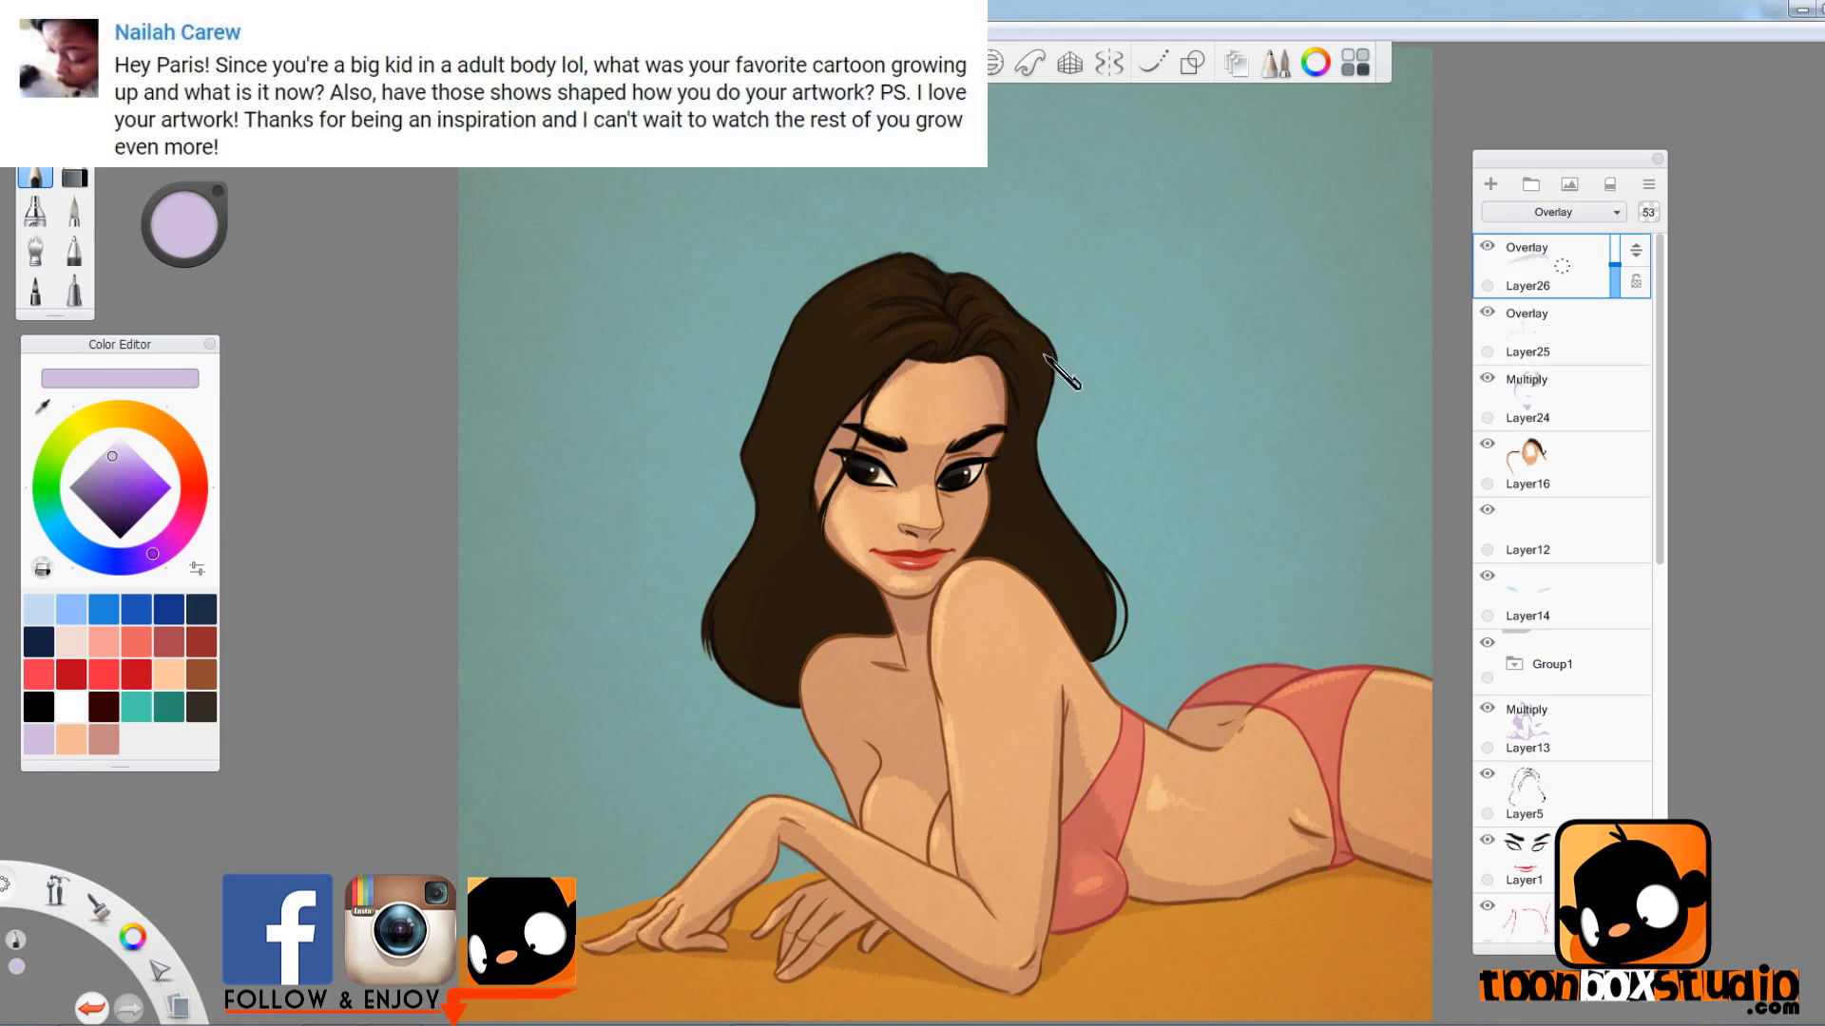
- Paint additional hair highlight strands on a new Overlay layer at 50% opacity and merge it down
{"action": "left_click", "coordinate": [1490, 183]}
{"action": "left_click", "coordinate": [1577, 212]}
{"action": "left_click", "coordinate": [1585, 420]}
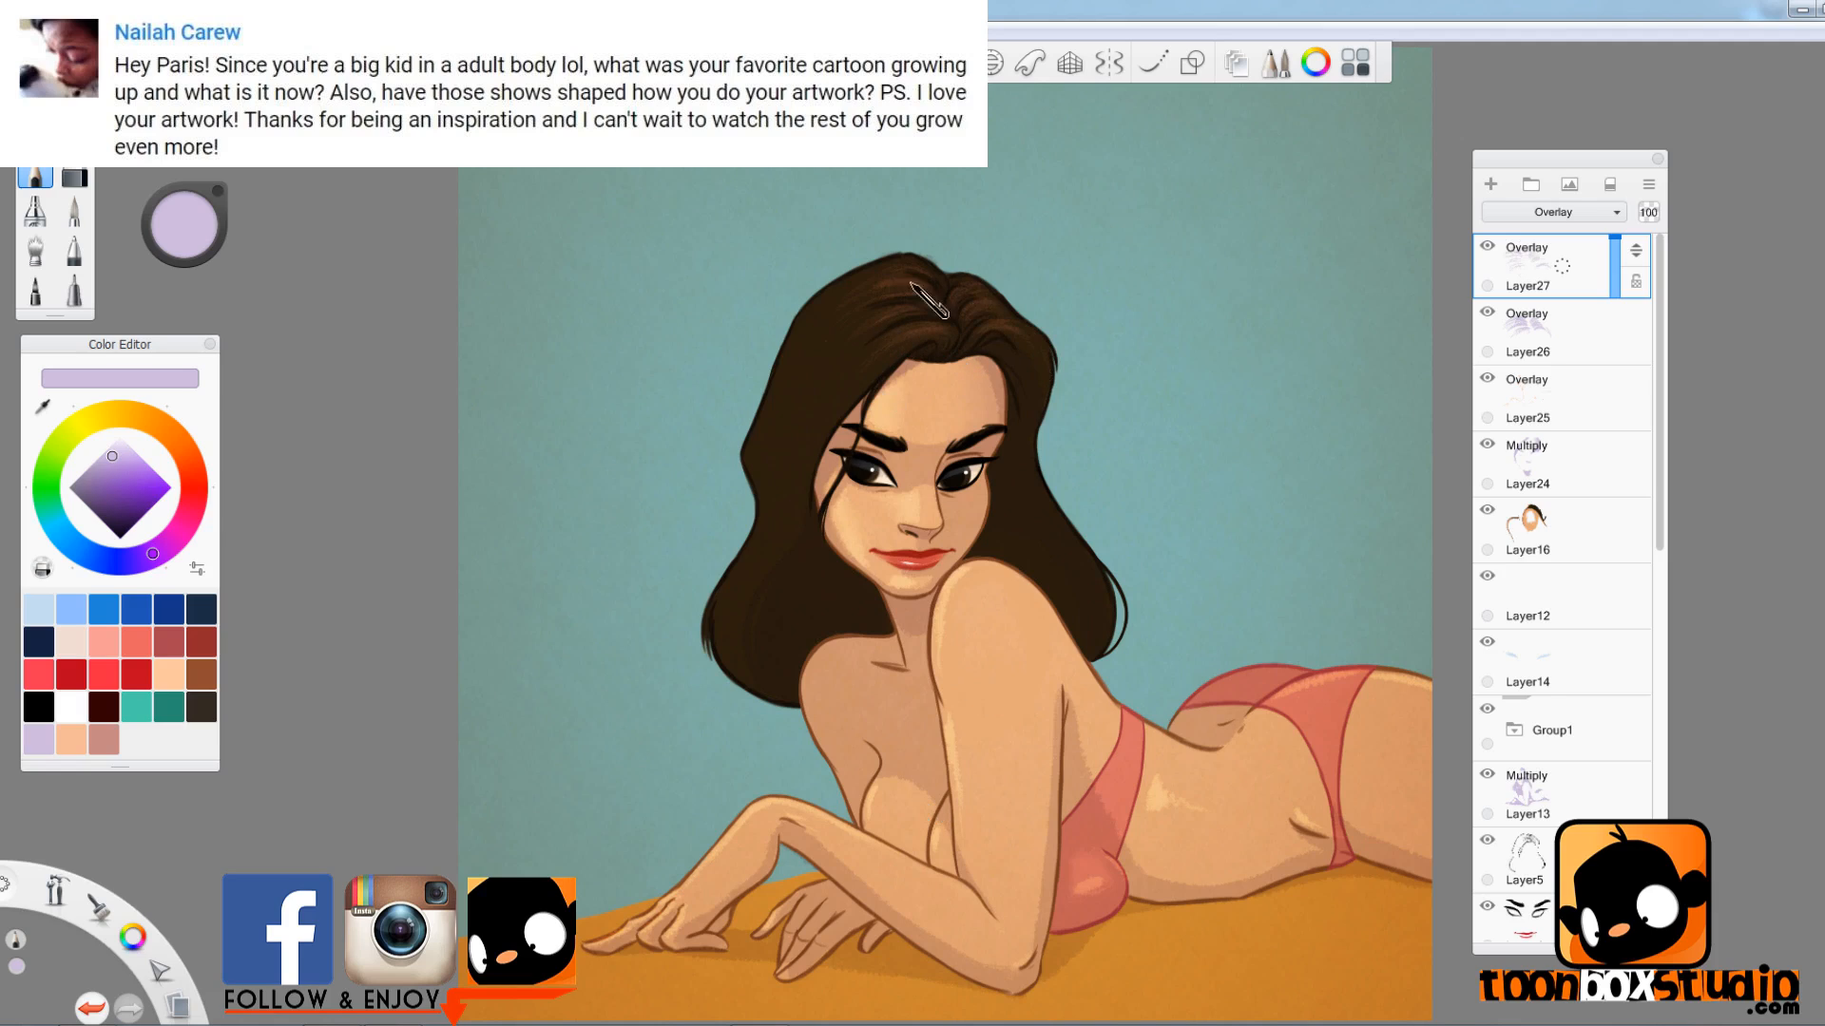
{"action": "left_click_drag", "start_coordinate": [1616, 249], "coordinate": [1614, 263]}
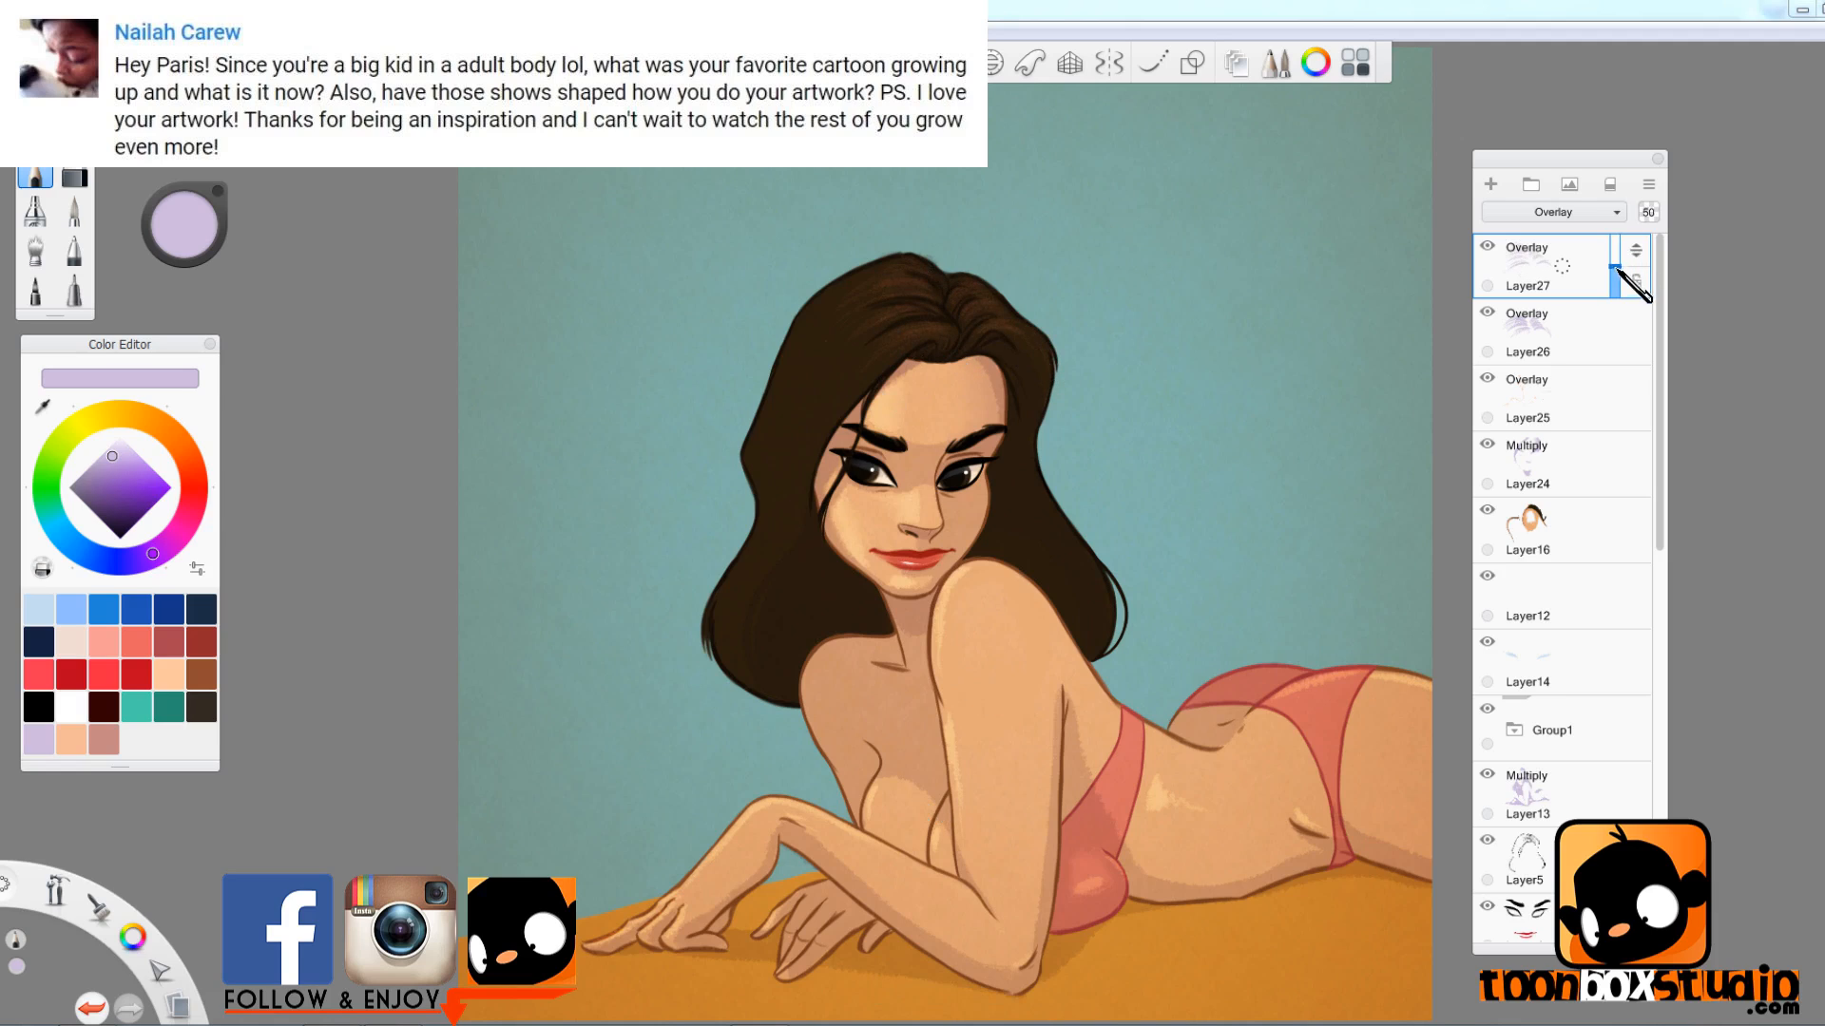
{"action": "key", "text": "ctrl+e"}
- Add another Overlay layer and extend the lavender hair highlights into the lower locks on it and Layer26
{"action": "left_click", "coordinate": [1490, 183]}
{"action": "left_click", "coordinate": [1568, 212]}
{"action": "left_click", "coordinate": [1570, 448]}
{"action": "key", "text": "bracketright"}
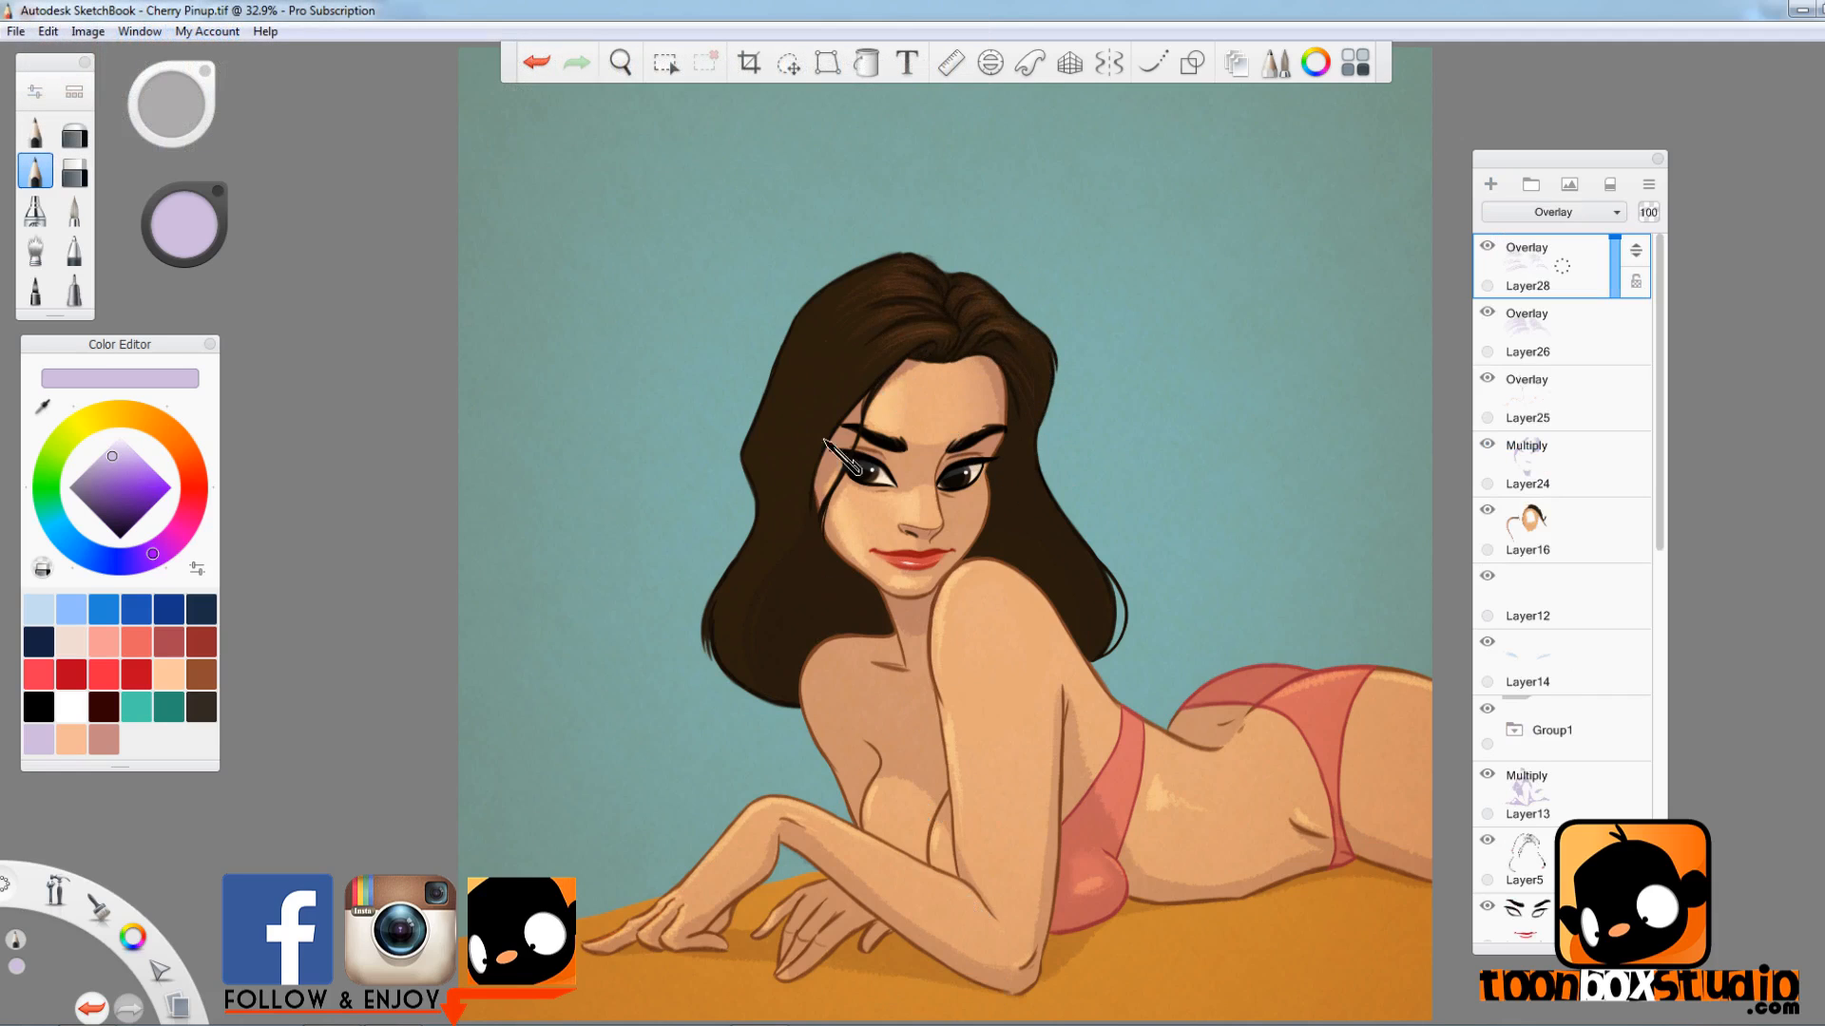
{"action": "left_click", "coordinate": [1594, 323]}
{"action": "left_click_drag", "start_coordinate": [756, 638], "coordinate": [798, 529]}
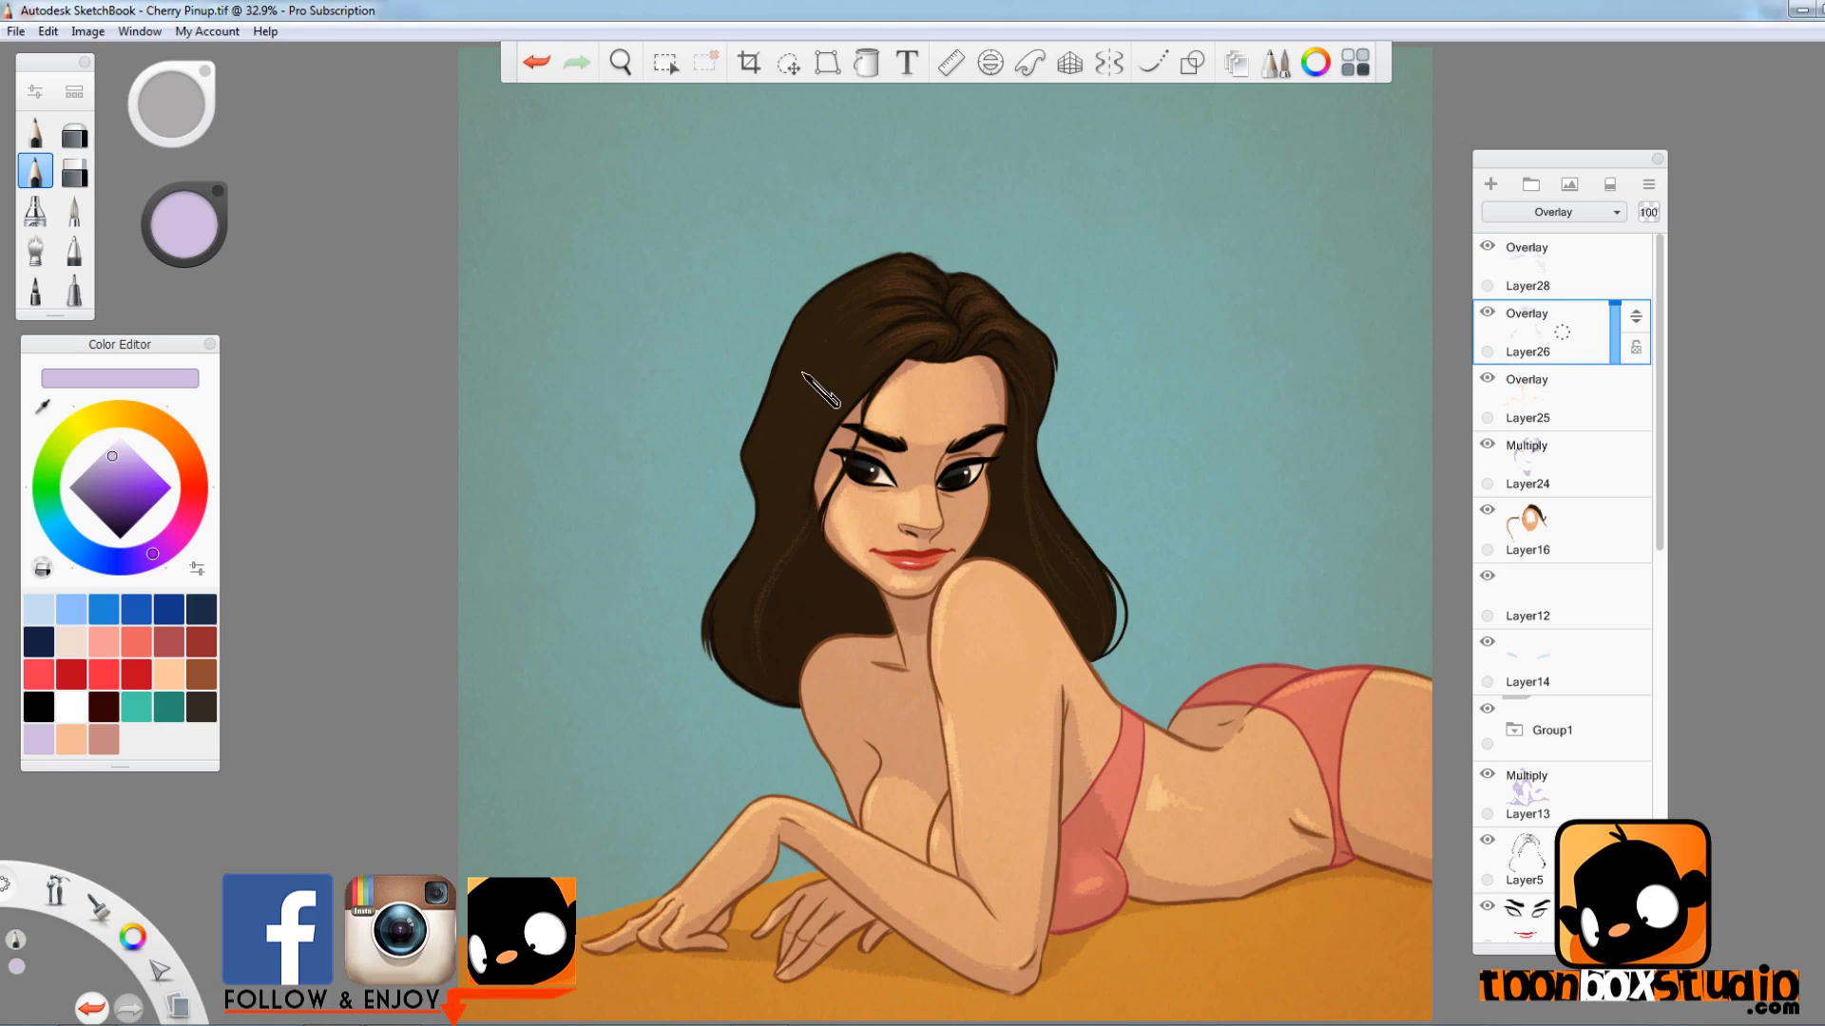
- Round out the hair's outer edge beside the face on Layer16 with sampled dark brown and a near-black outline
{"action": "left_click", "coordinate": [1559, 528]}
{"action": "left_click", "coordinate": [803, 294], "text": "alt"}
{"action": "left_click_drag", "start_coordinate": [787, 342], "coordinate": [756, 423]}
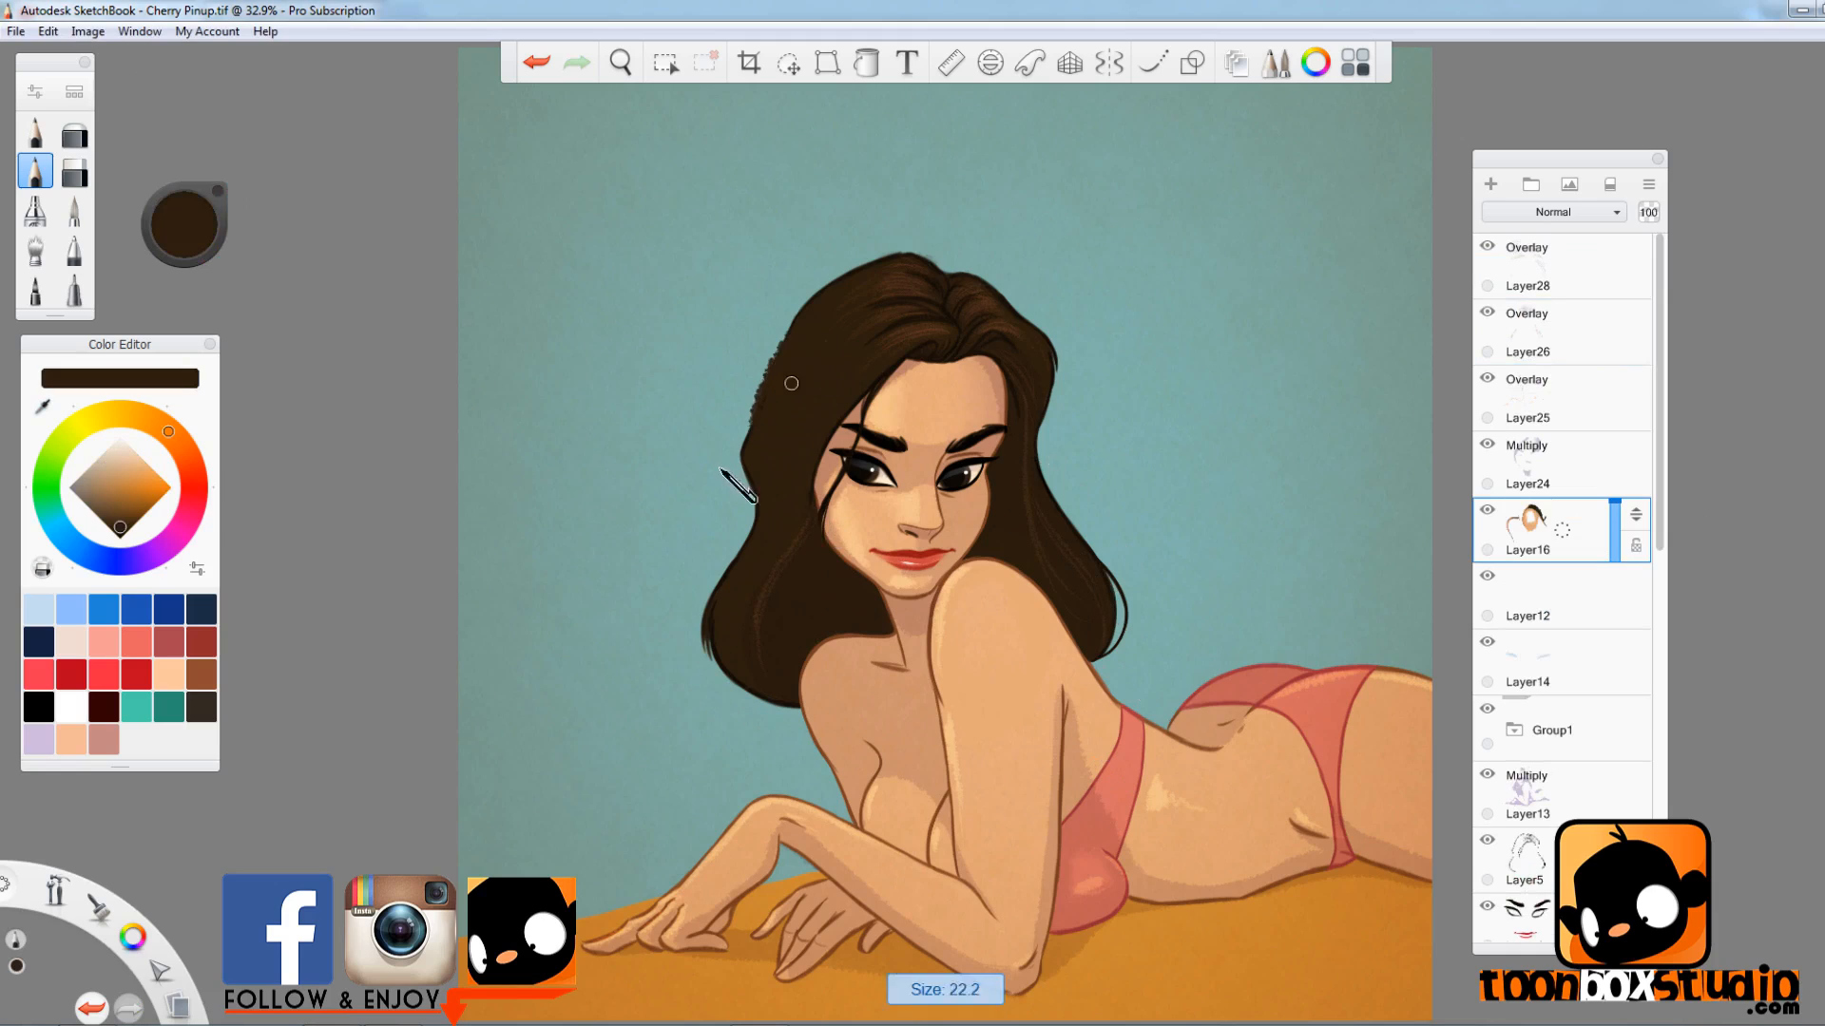
{"action": "left_click", "coordinate": [35, 131]}
{"action": "left_click_drag", "start_coordinate": [185, 224], "coordinate": [191, 295]}
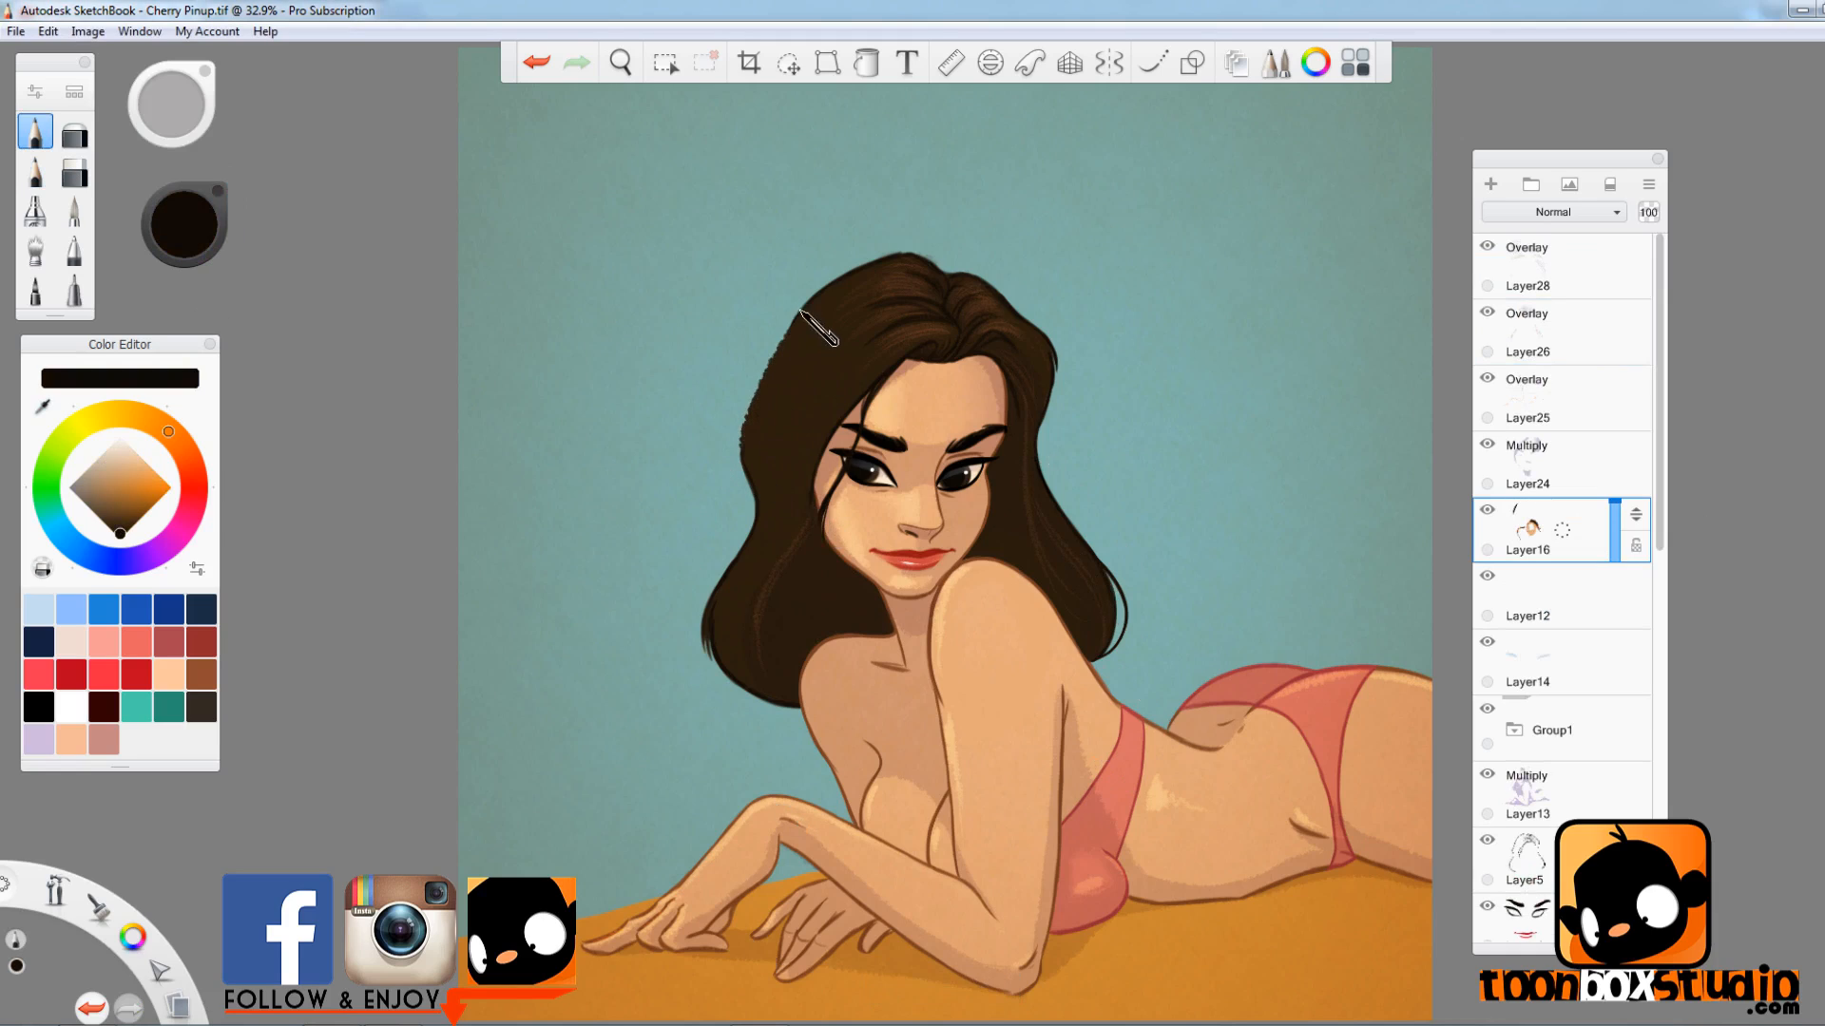
- Touch up the highlights in light peach with the Pencil 4B copy brush on the Overlay layers, ending with eraser corrections on Layer25
{"action": "left_click", "coordinate": [1573, 285]}
{"action": "left_click", "coordinate": [36, 172]}
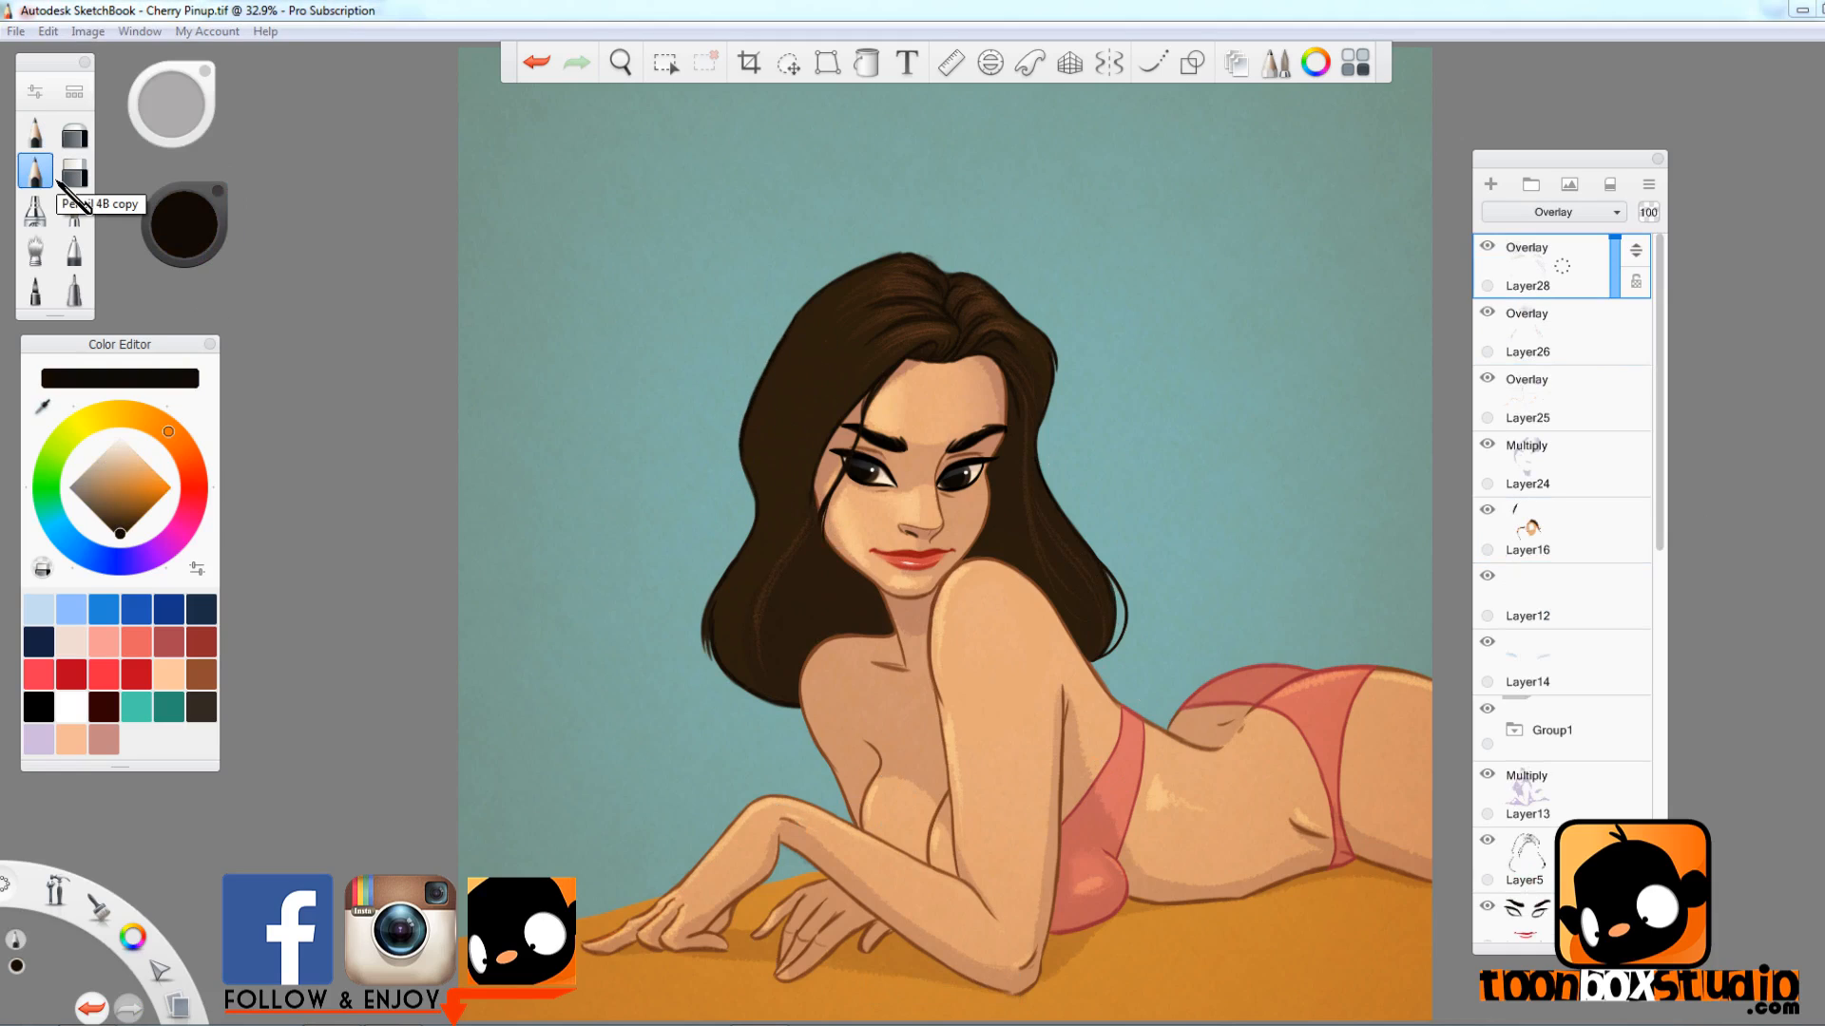
{"action": "left_click", "coordinate": [71, 739]}
{"action": "key", "text": "ctrl+z"}
{"action": "left_click", "coordinate": [1568, 332]}
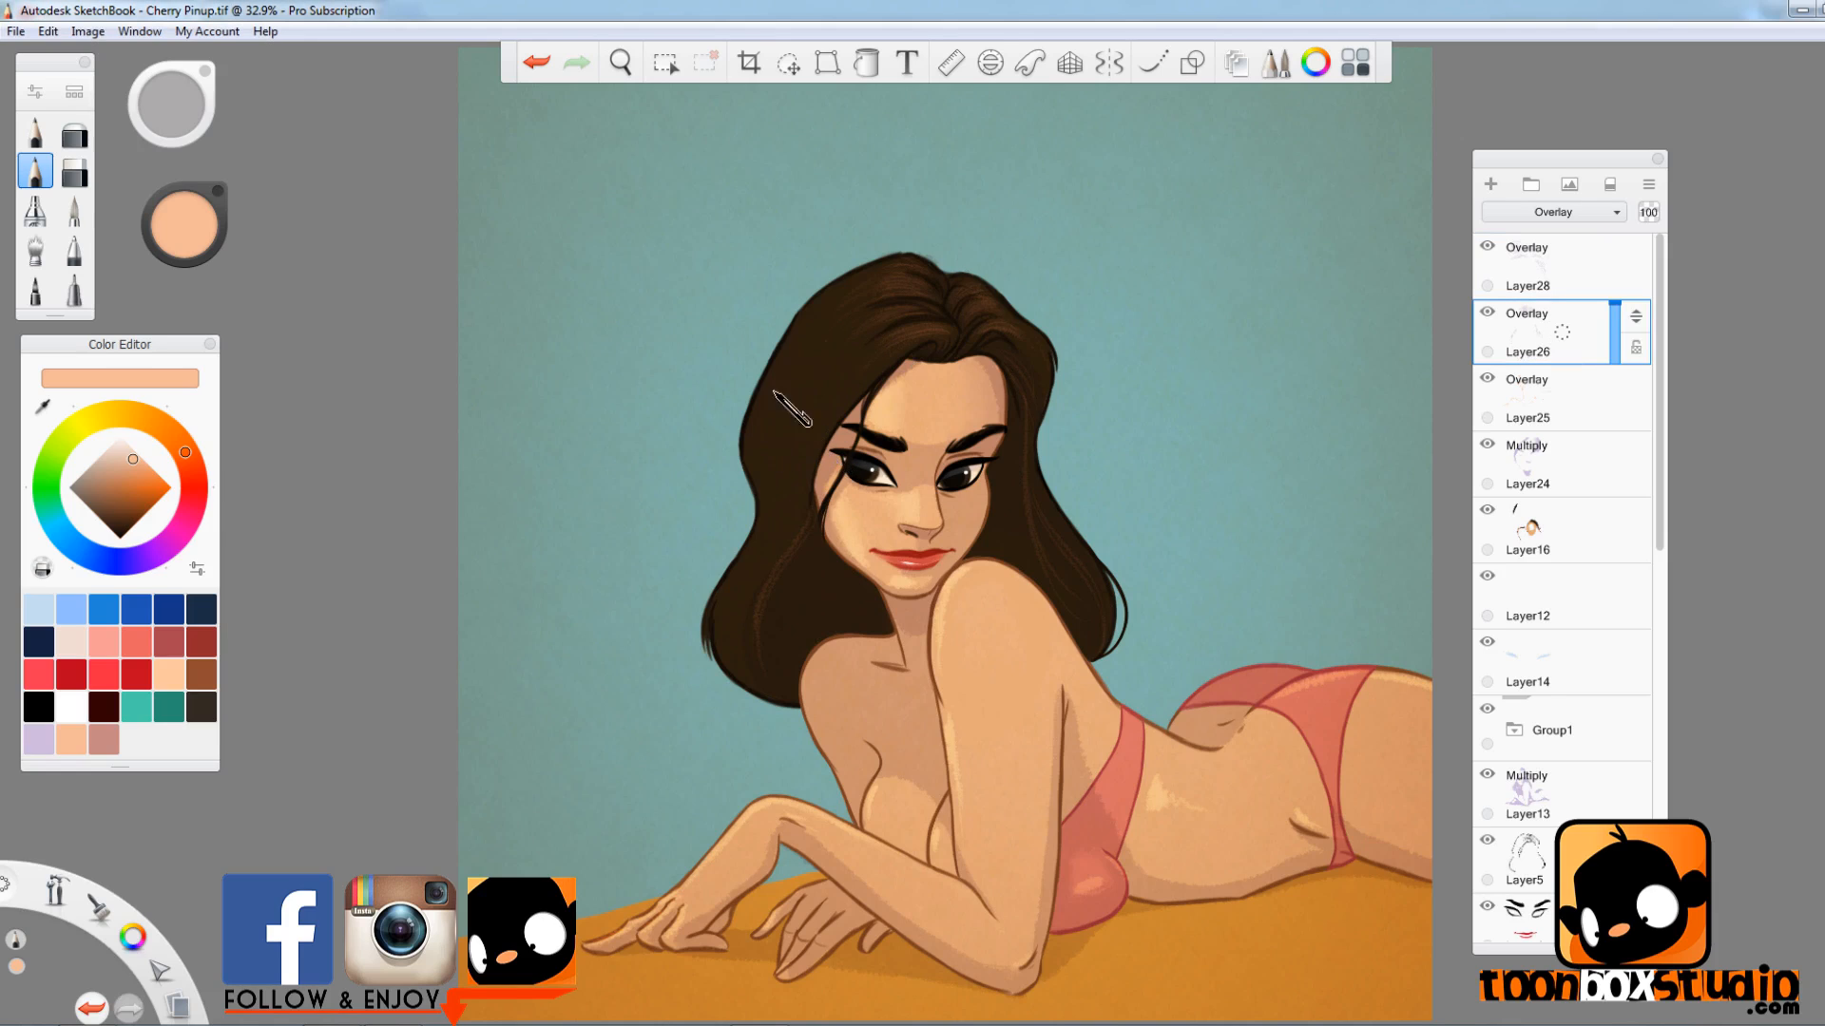
{"action": "left_click", "coordinate": [1583, 424]}
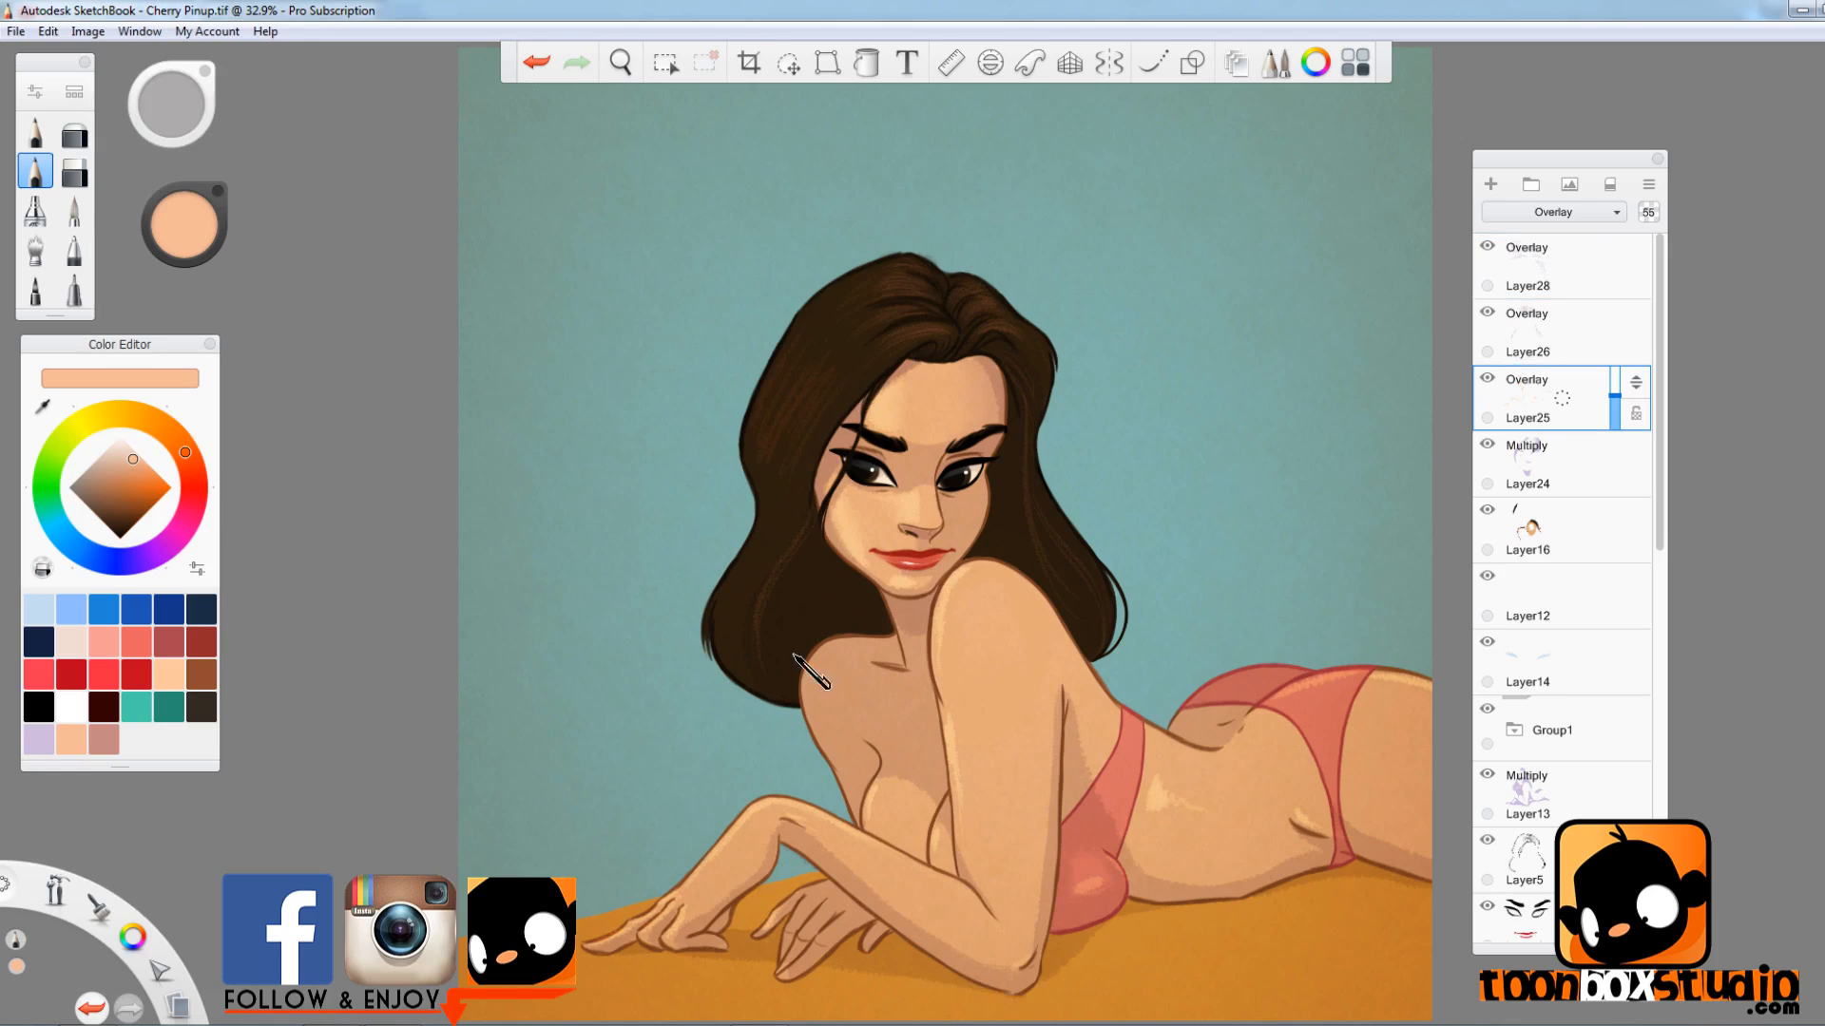
{"action": "key", "text": "e"}
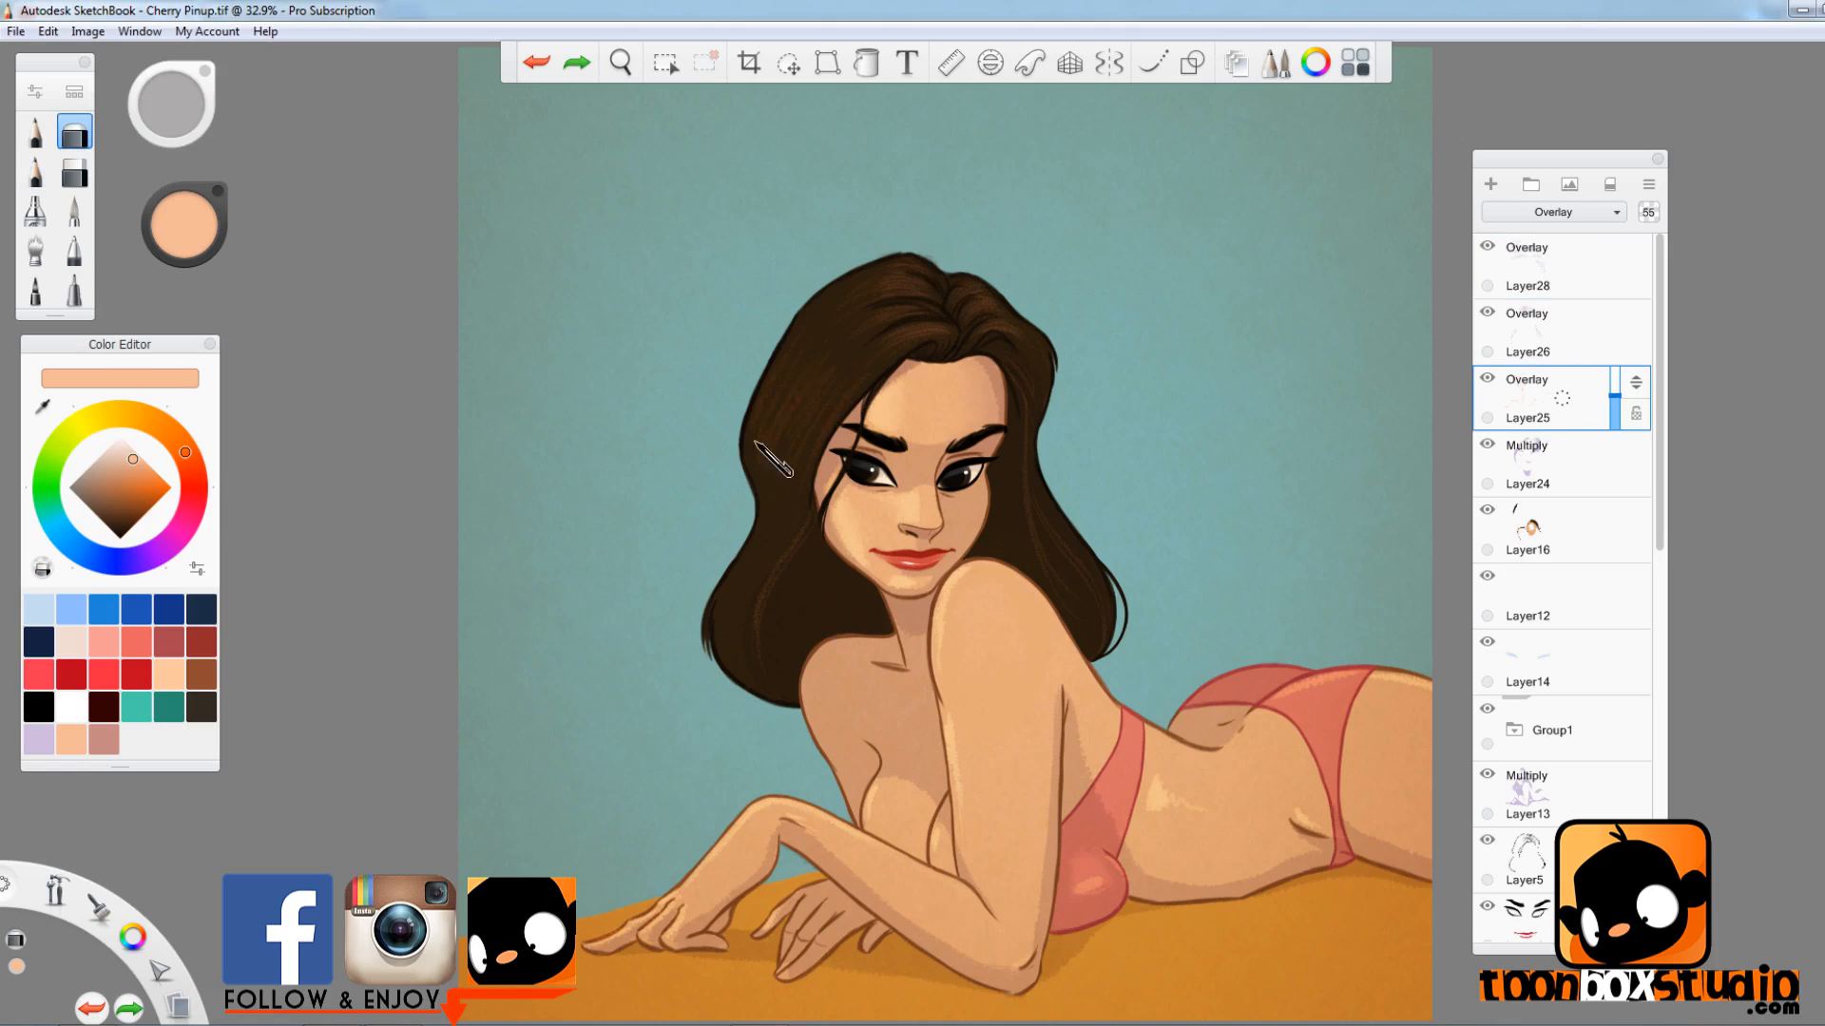
- Draw a brown shadow strand beside the face on a new layer directly above Layer8, lower the layer's opacity to 42%, and clean up the strand
{"action": "left_click", "coordinate": [35, 132]}
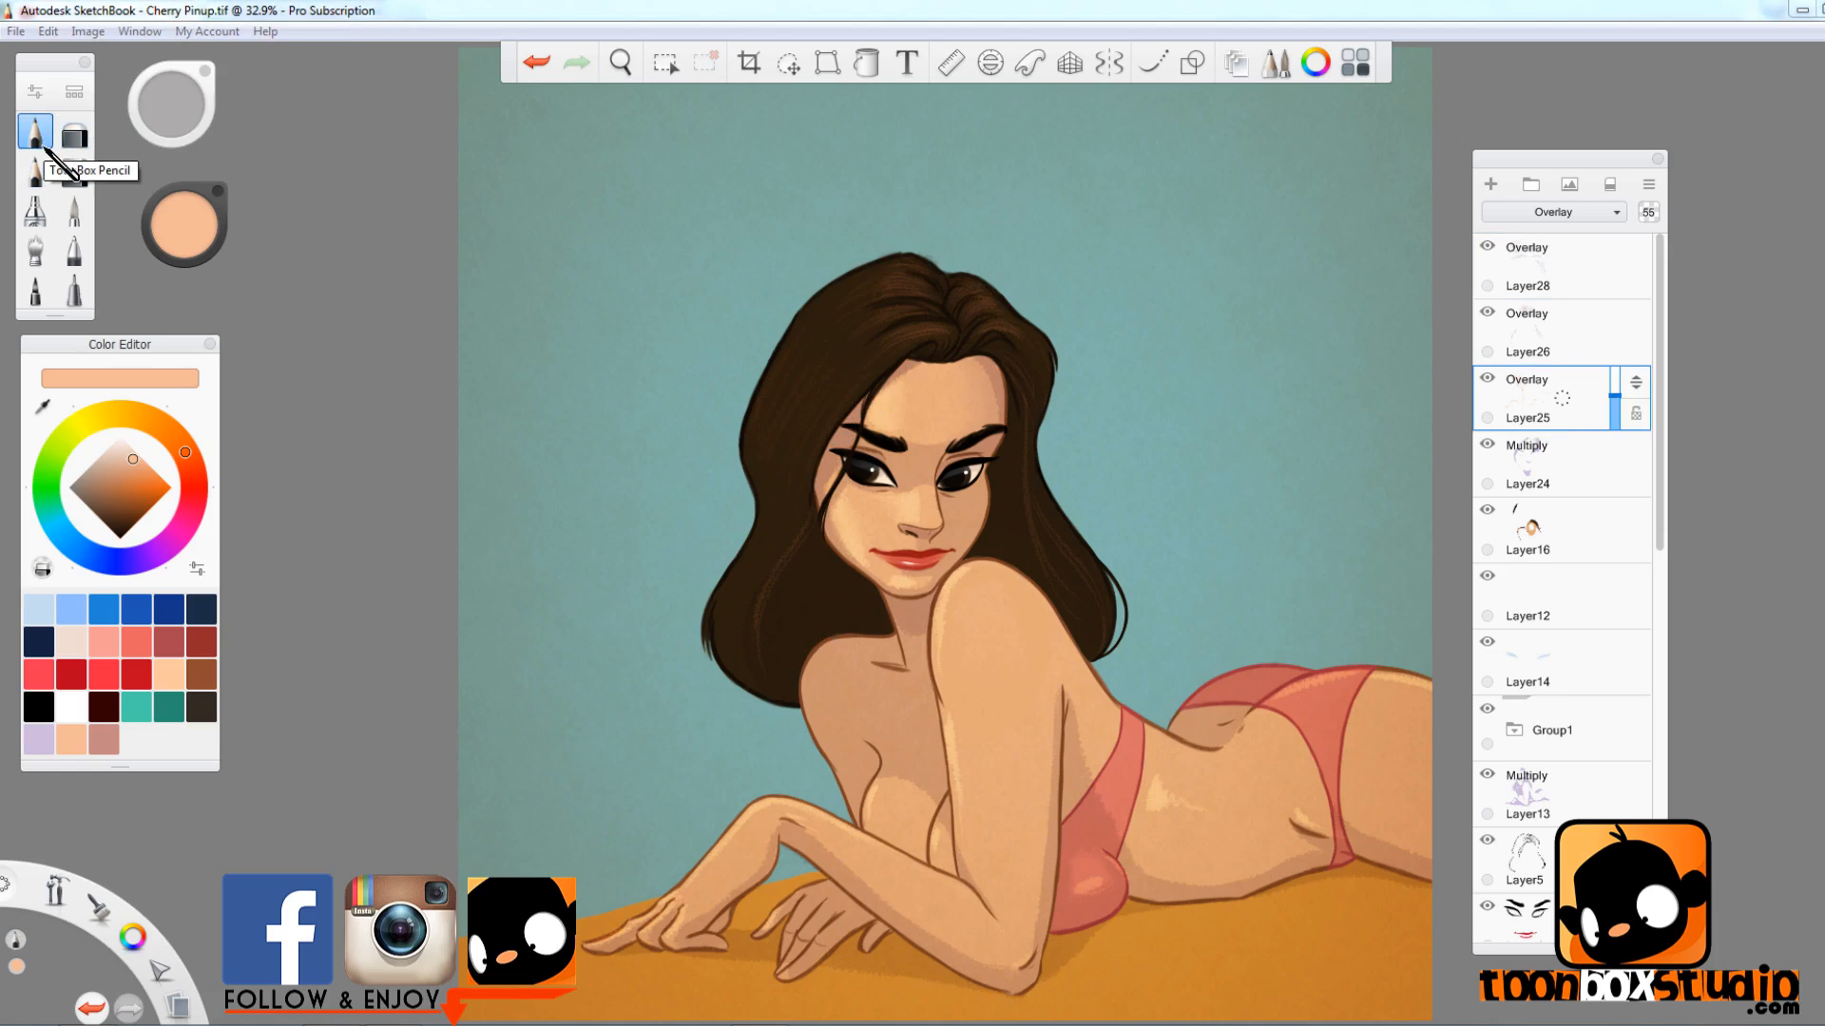
{"action": "mouse_move", "coordinate": [184, 225]}
{"action": "left_mouse_down"}
{"action": "mouse_move", "coordinate": [200, 335]}
{"action": "mouse_move", "coordinate": [182, 395]}
{"action": "left_mouse_up"}
{"action": "left_click", "coordinate": [1568, 534]}
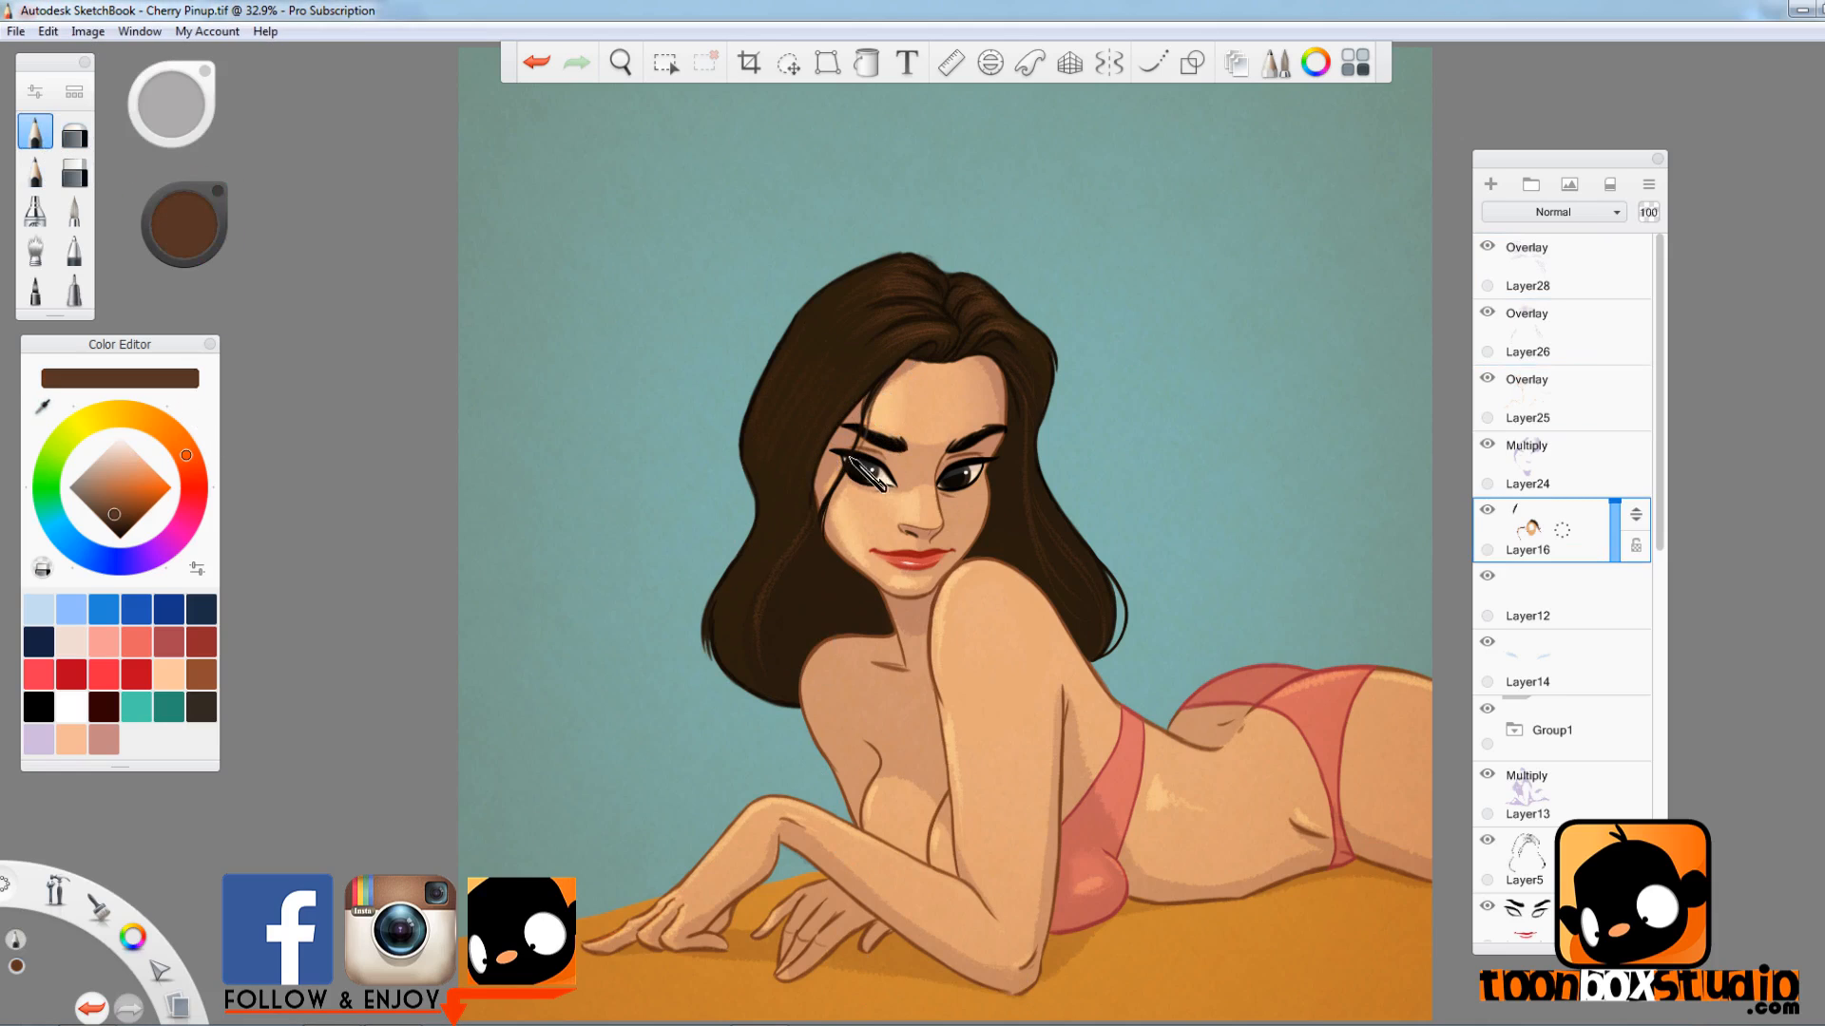
{"action": "key", "text": "ctrl+z"}
{"action": "left_click_drag", "start_coordinate": [1658, 543], "coordinate": [1644, 820]}
{"action": "left_click", "coordinate": [1606, 842]}
{"action": "key", "text": "ctrl+l"}
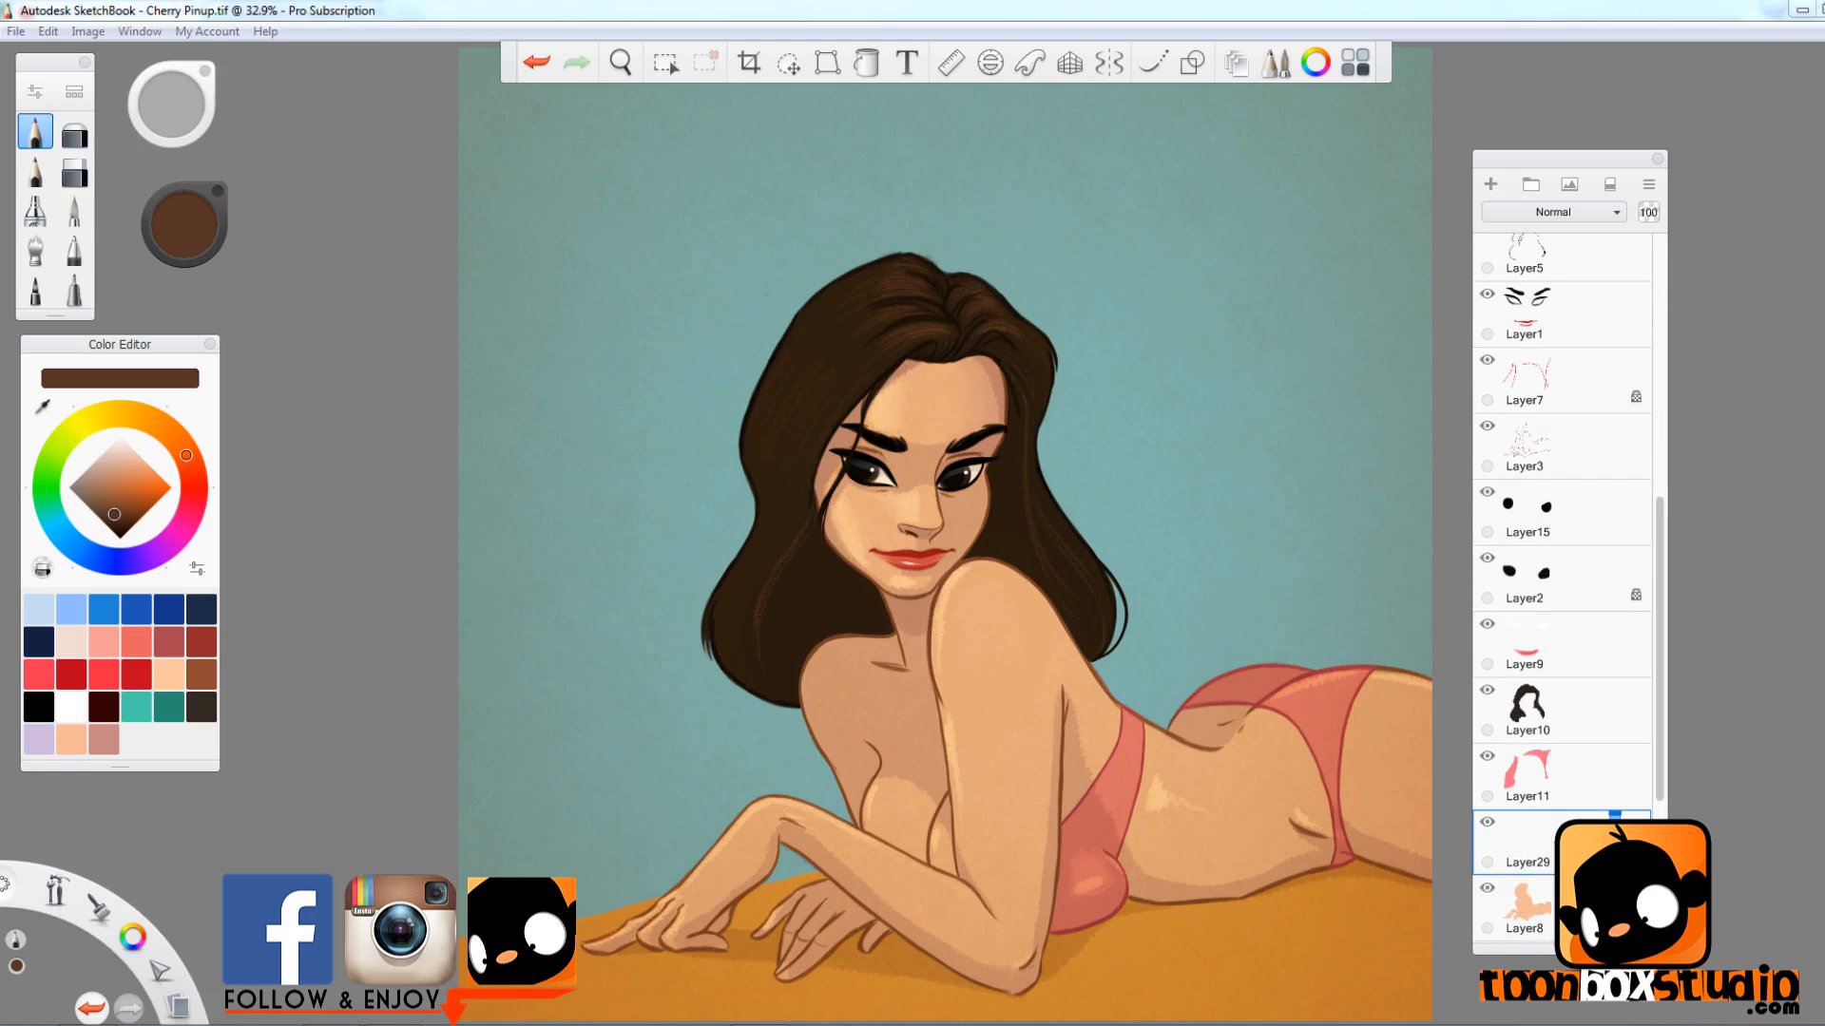
{"action": "left_click", "coordinate": [1614, 844]}
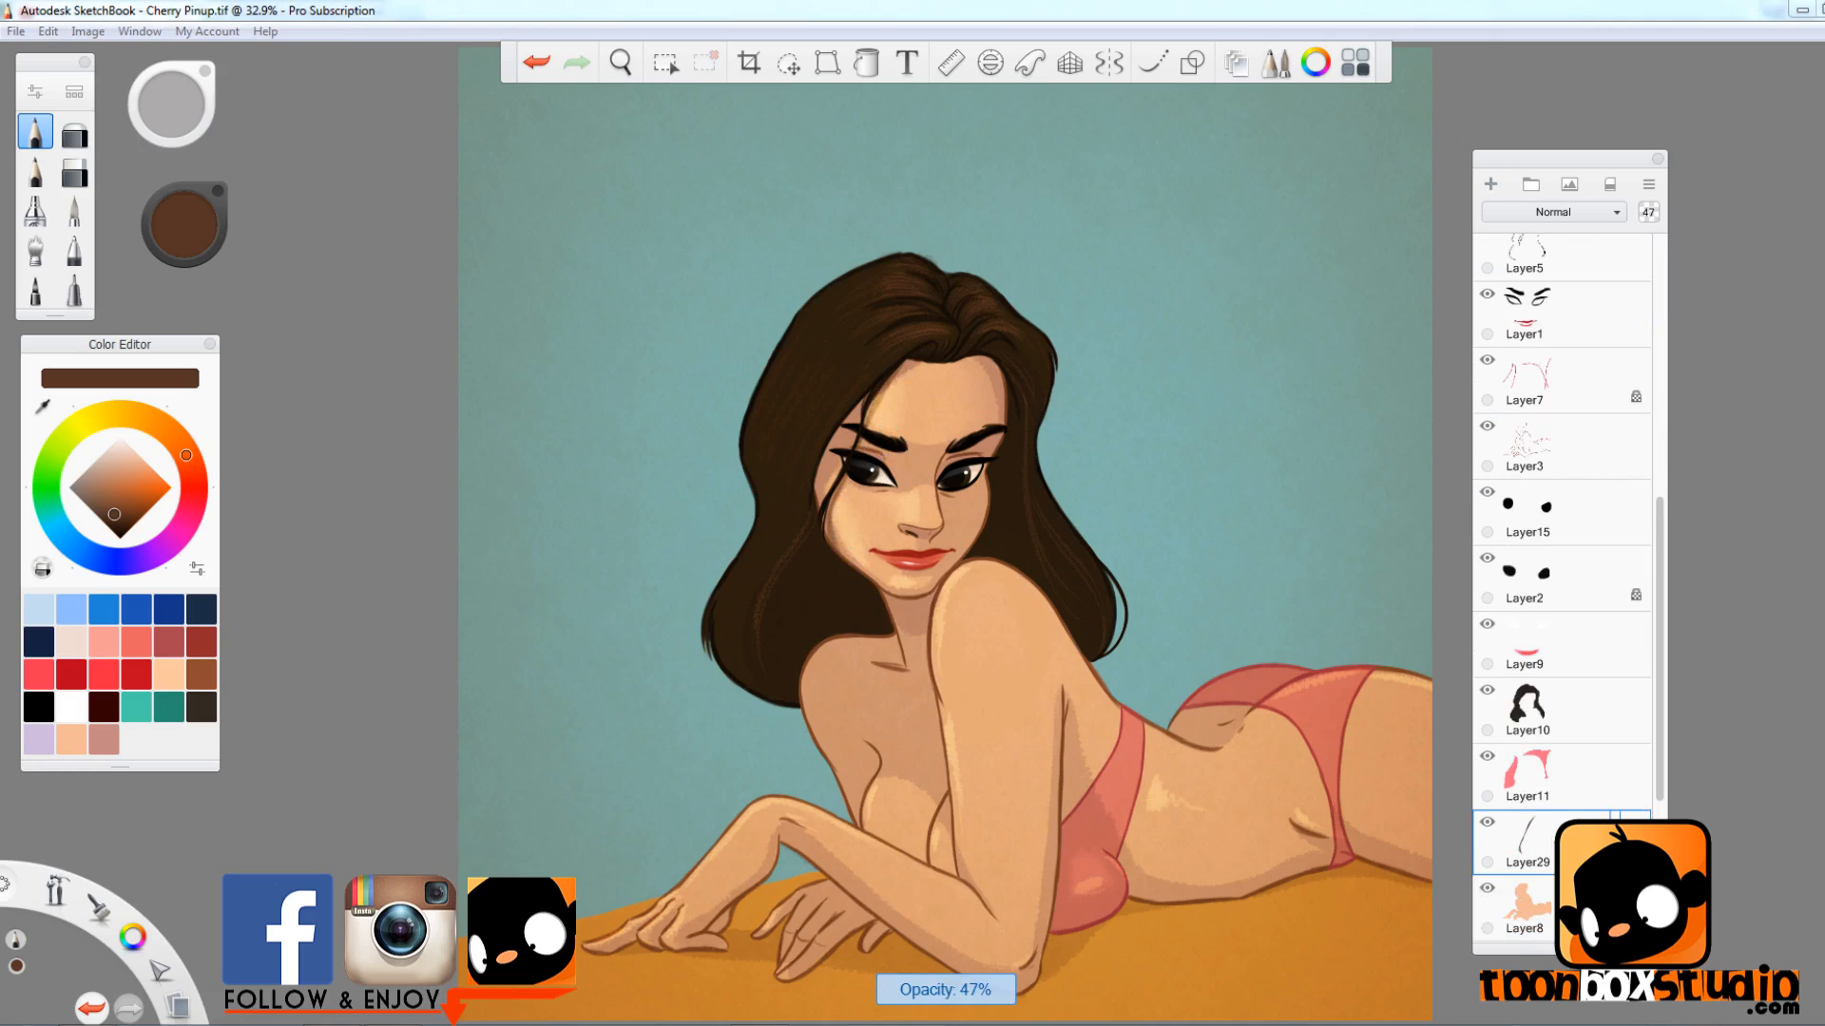
{"action": "key", "text": "e"}
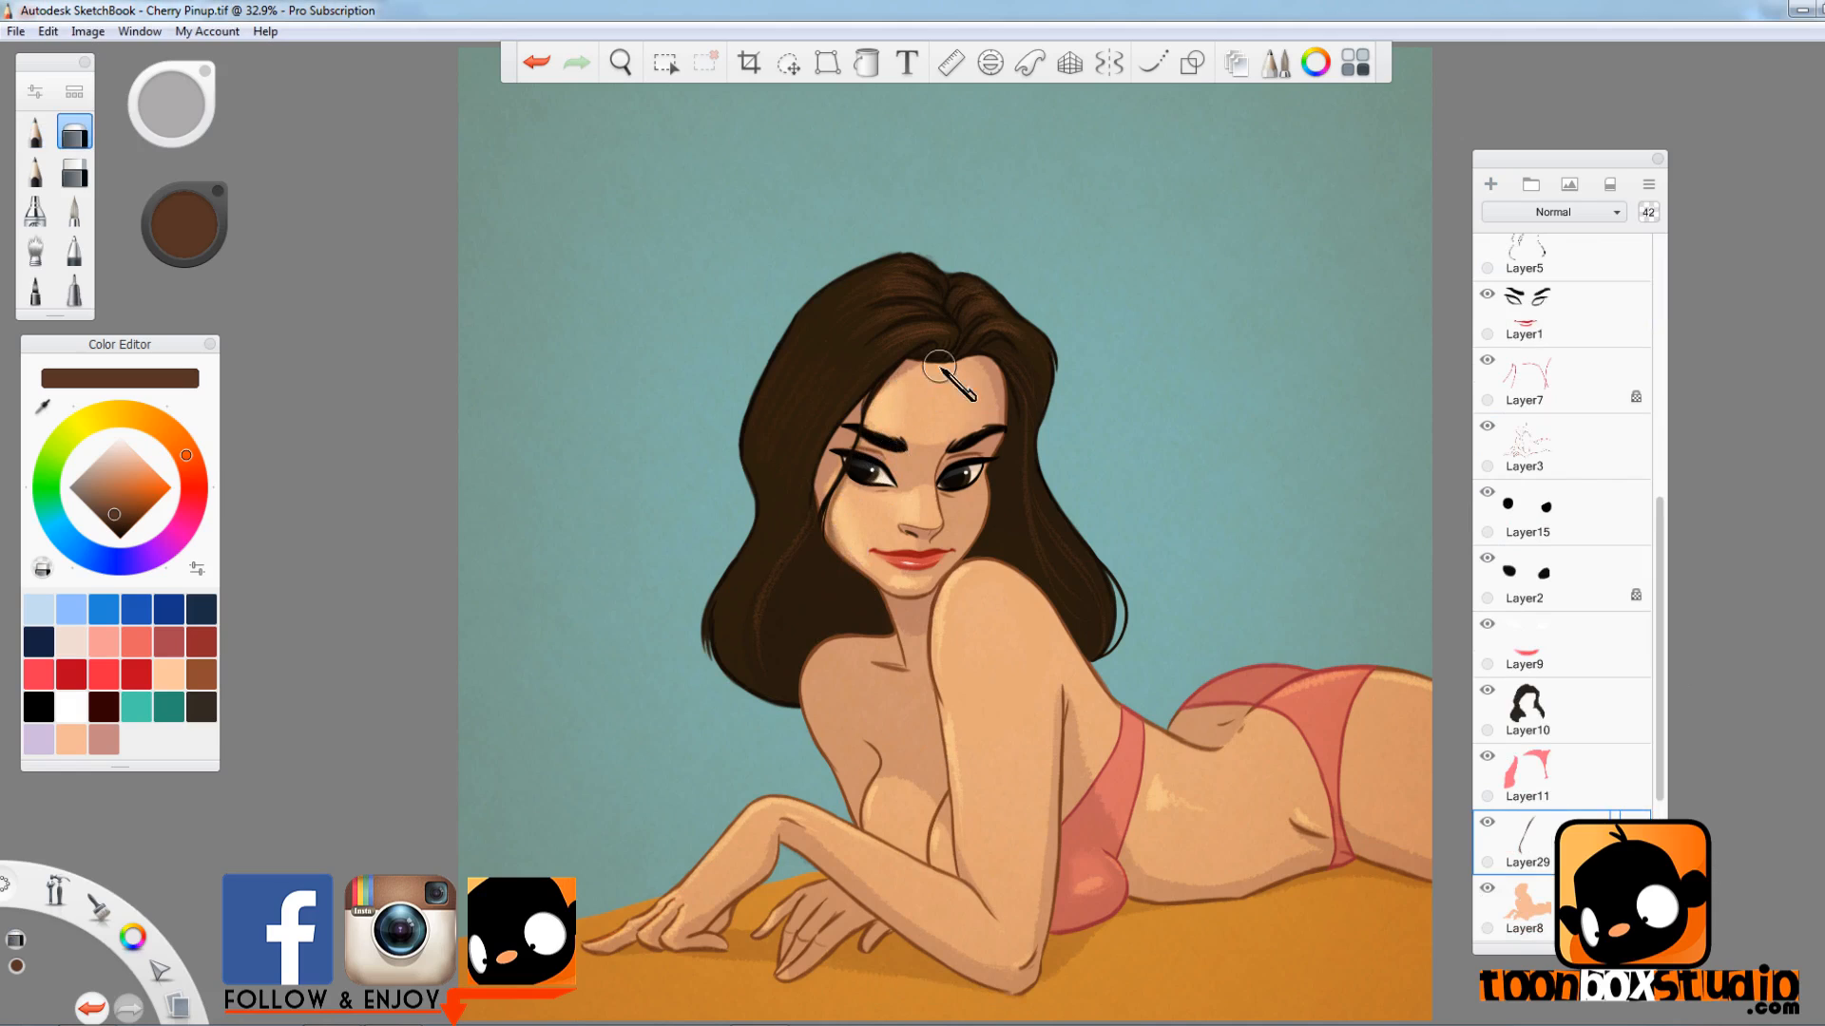
- Refine the light peach highlights on the face and body on Overlay layer Layer25, alternating painting and erasing
{"action": "key", "text": "e"}
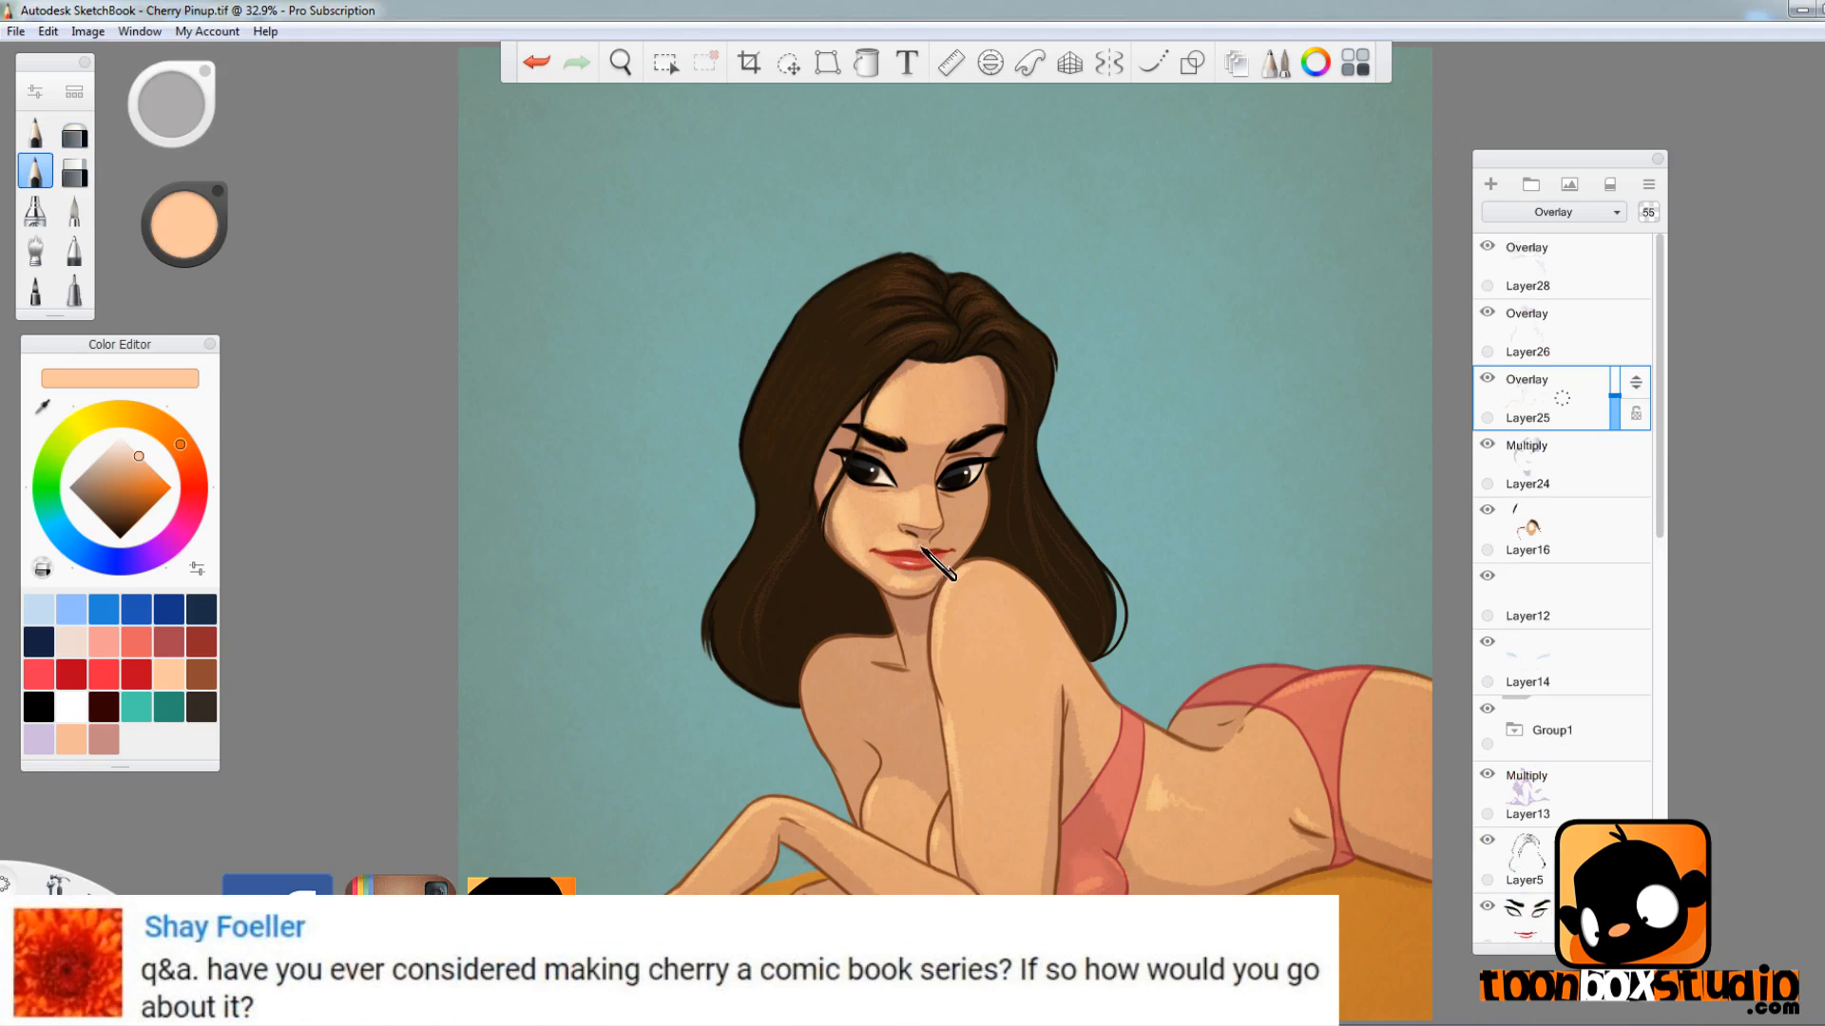
{"action": "key", "text": "e"}
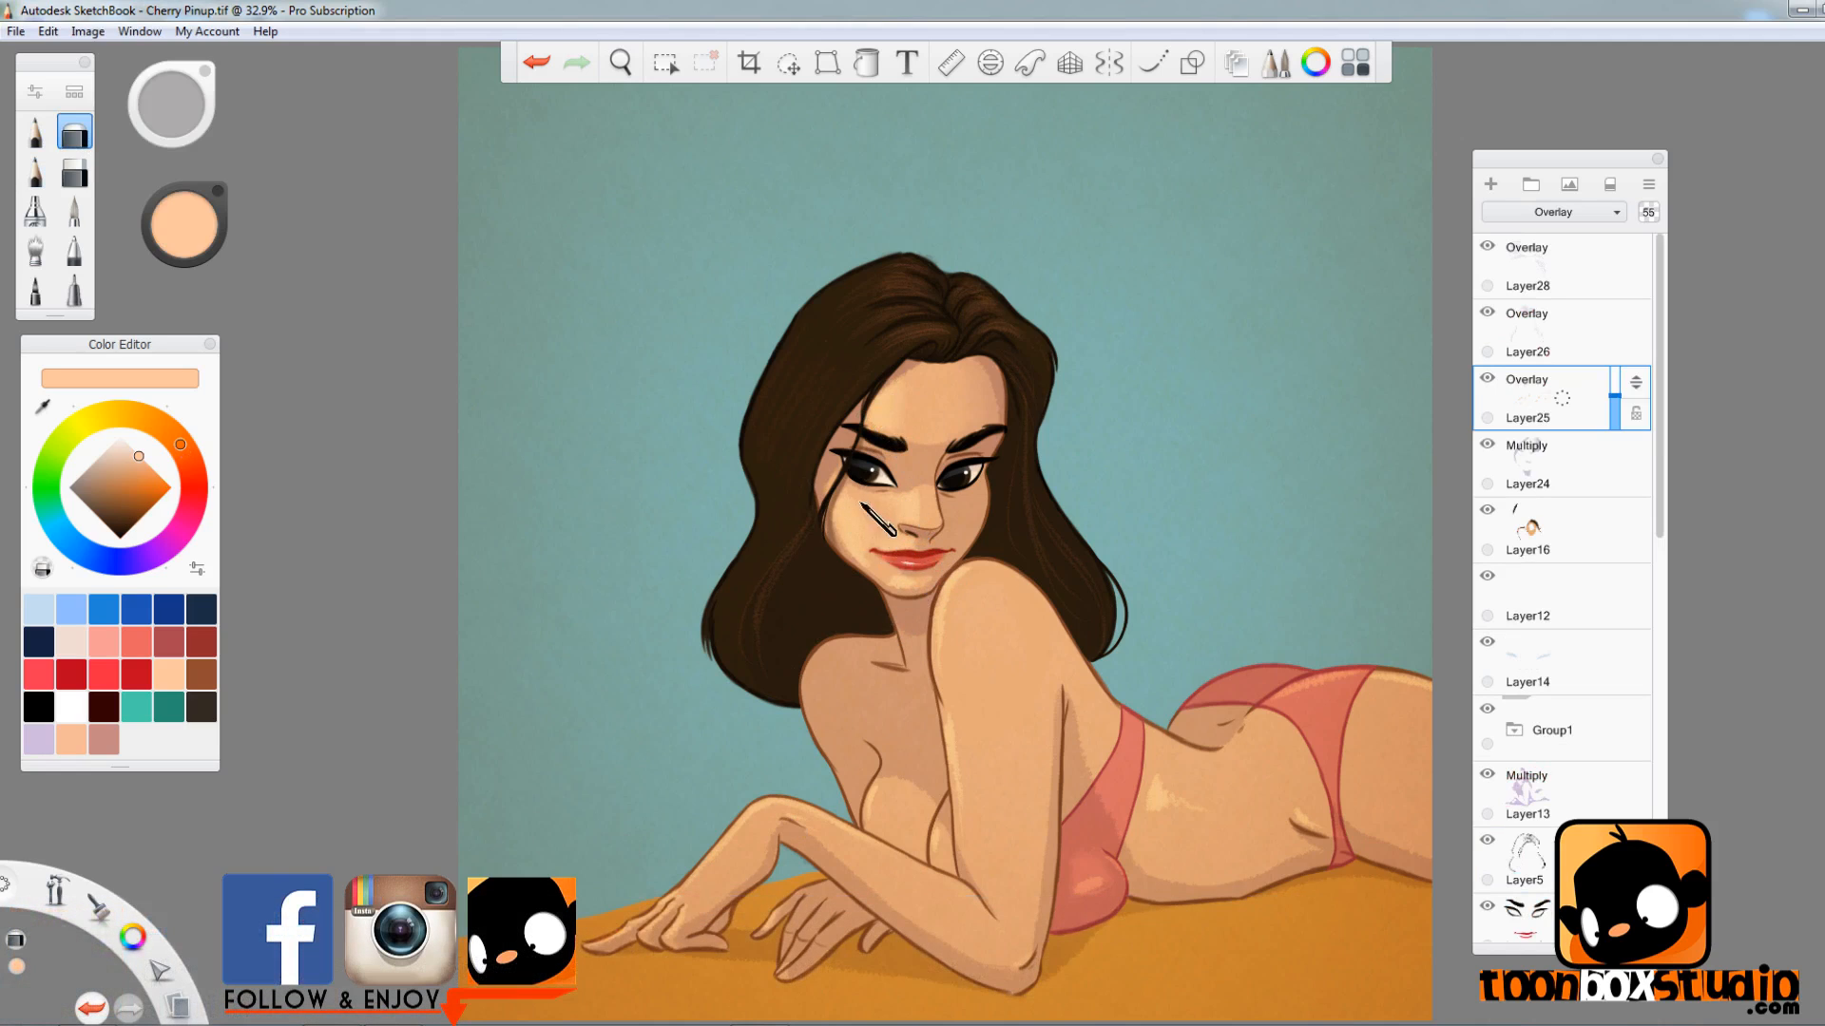
{"action": "key", "text": "e"}
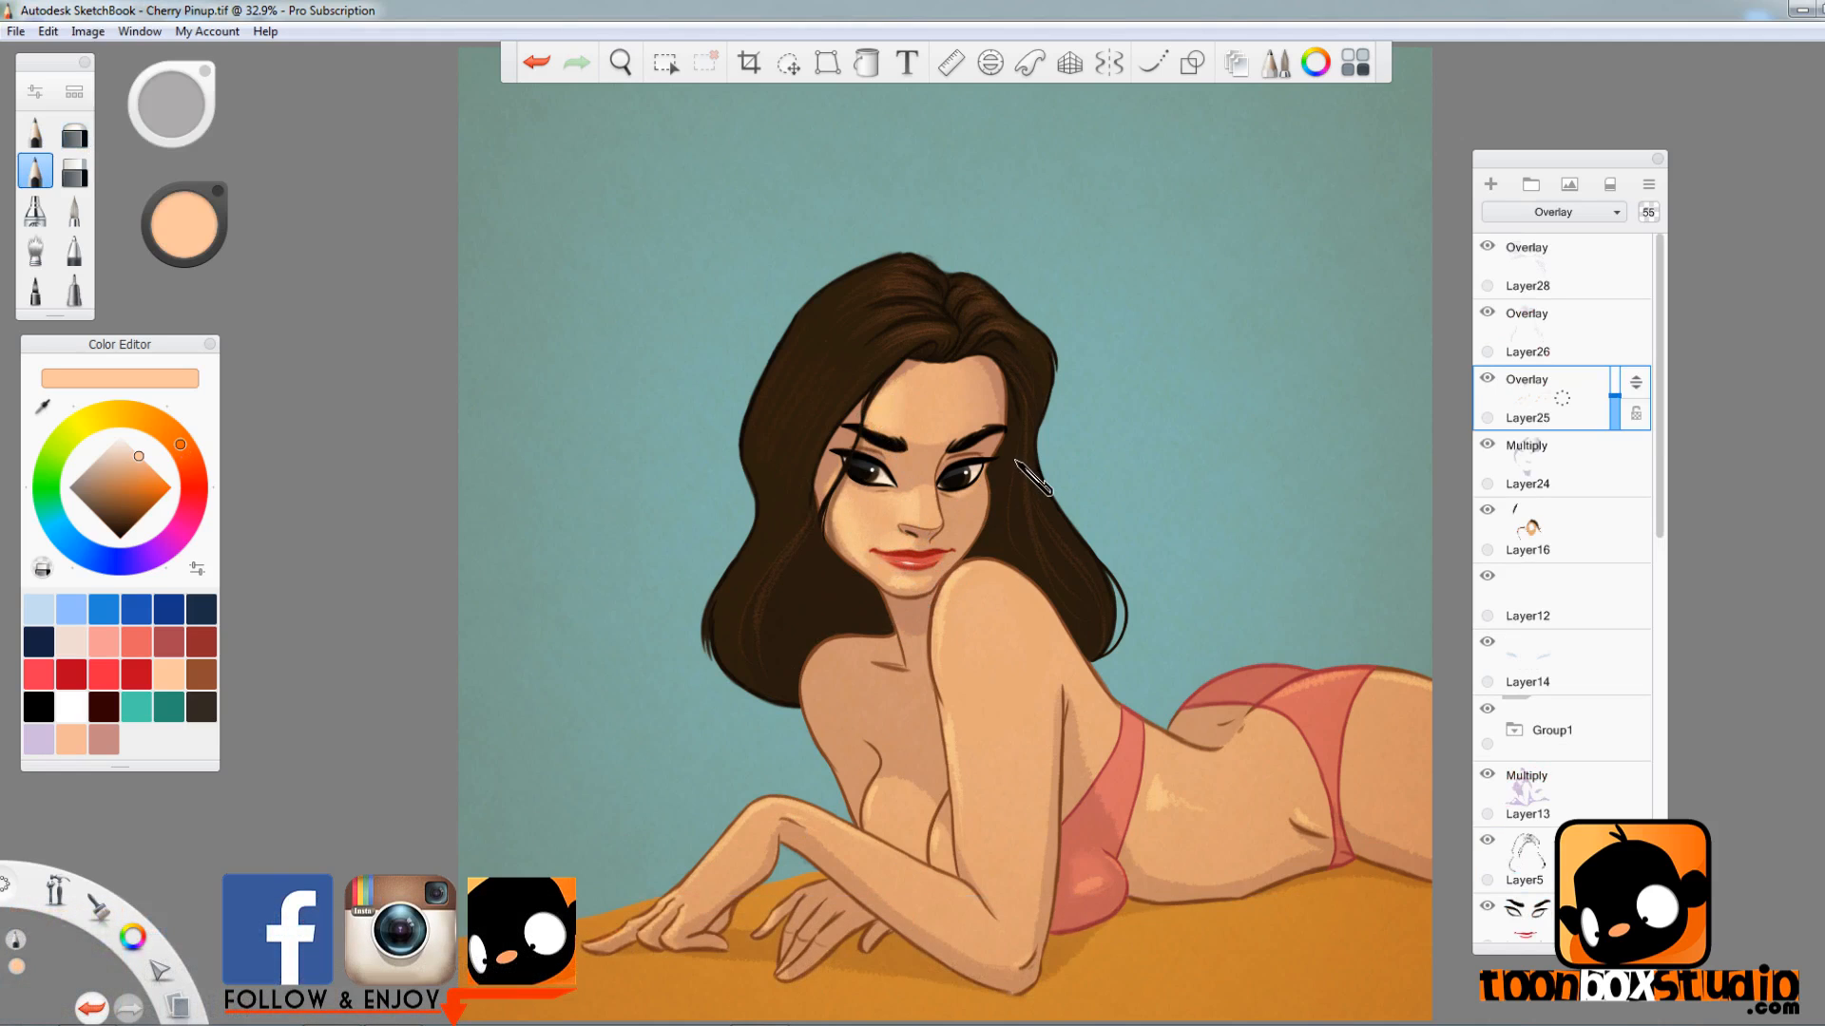
{"action": "key", "text": "e"}
{"action": "key", "text": "e"}
{"action": "key", "text": "e"}
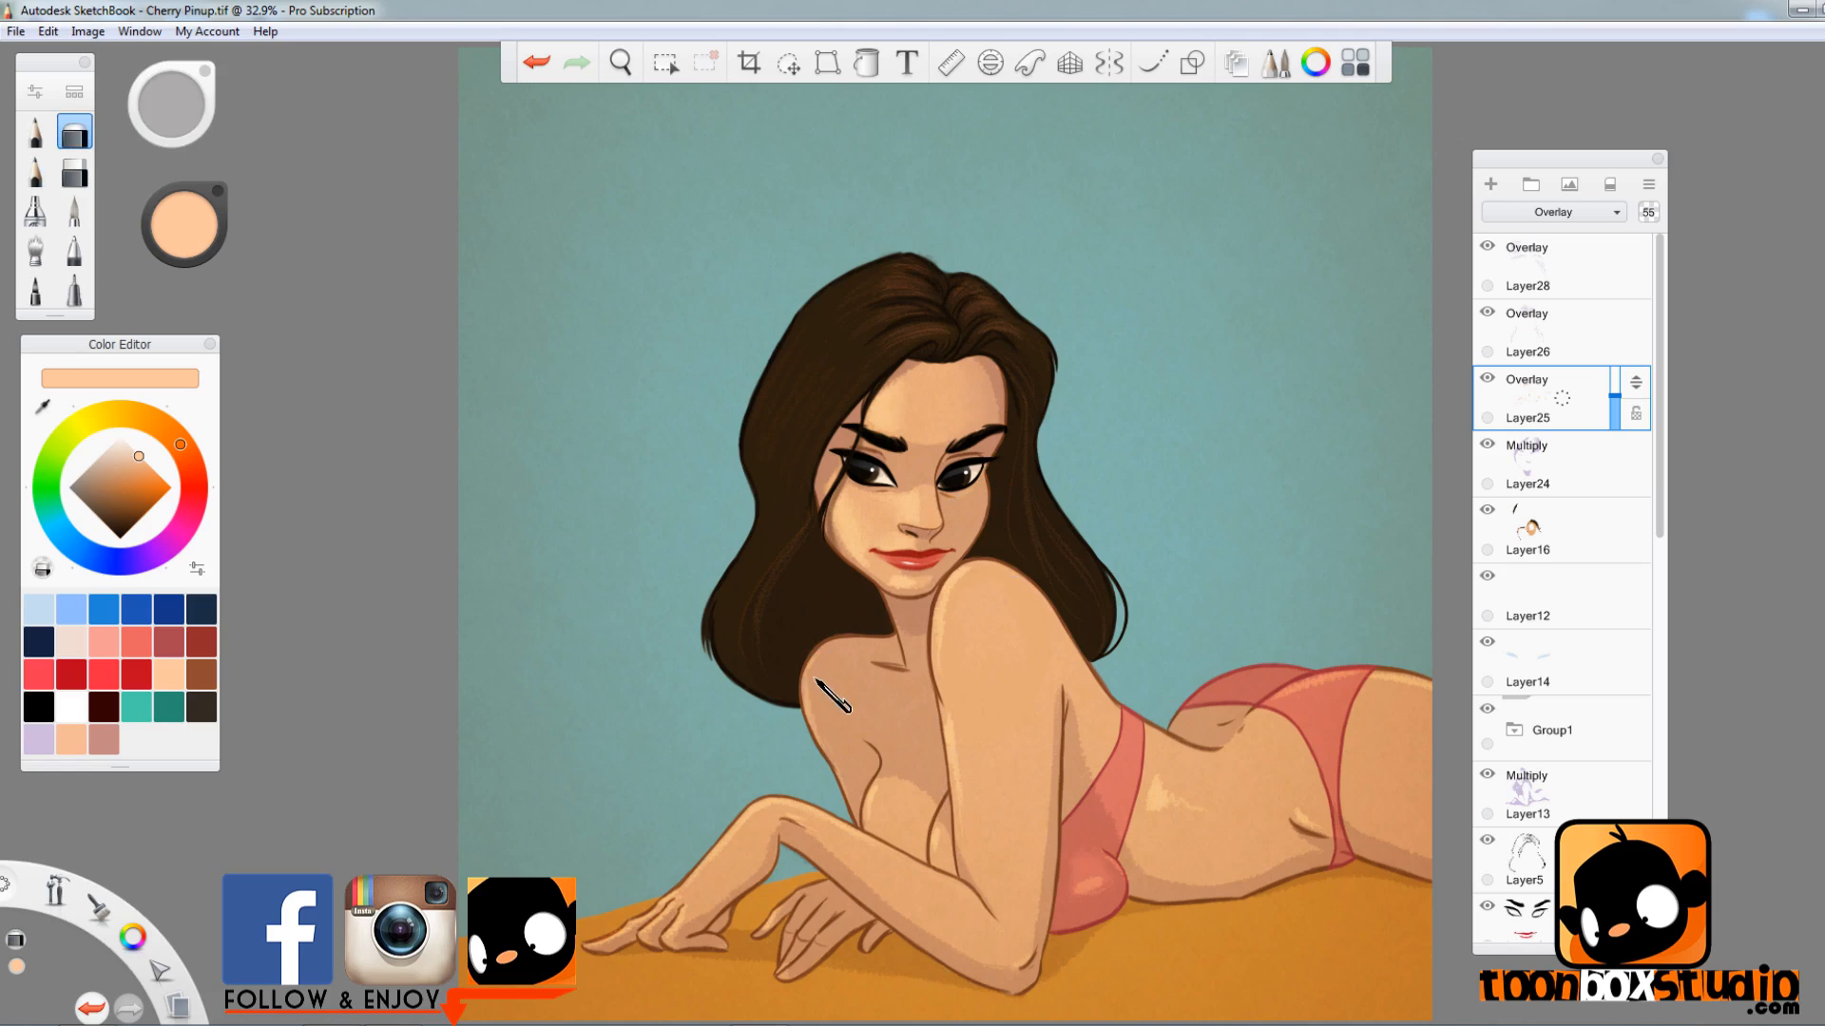
- Add a layer above the blue sky layer Layer17 and paint a broad peach cloud band diagonally across the sky behind the head
{"action": "left_click_drag", "start_coordinate": [1659, 532], "coordinate": [1659, 884]}
{"action": "left_click", "coordinate": [1559, 879]}
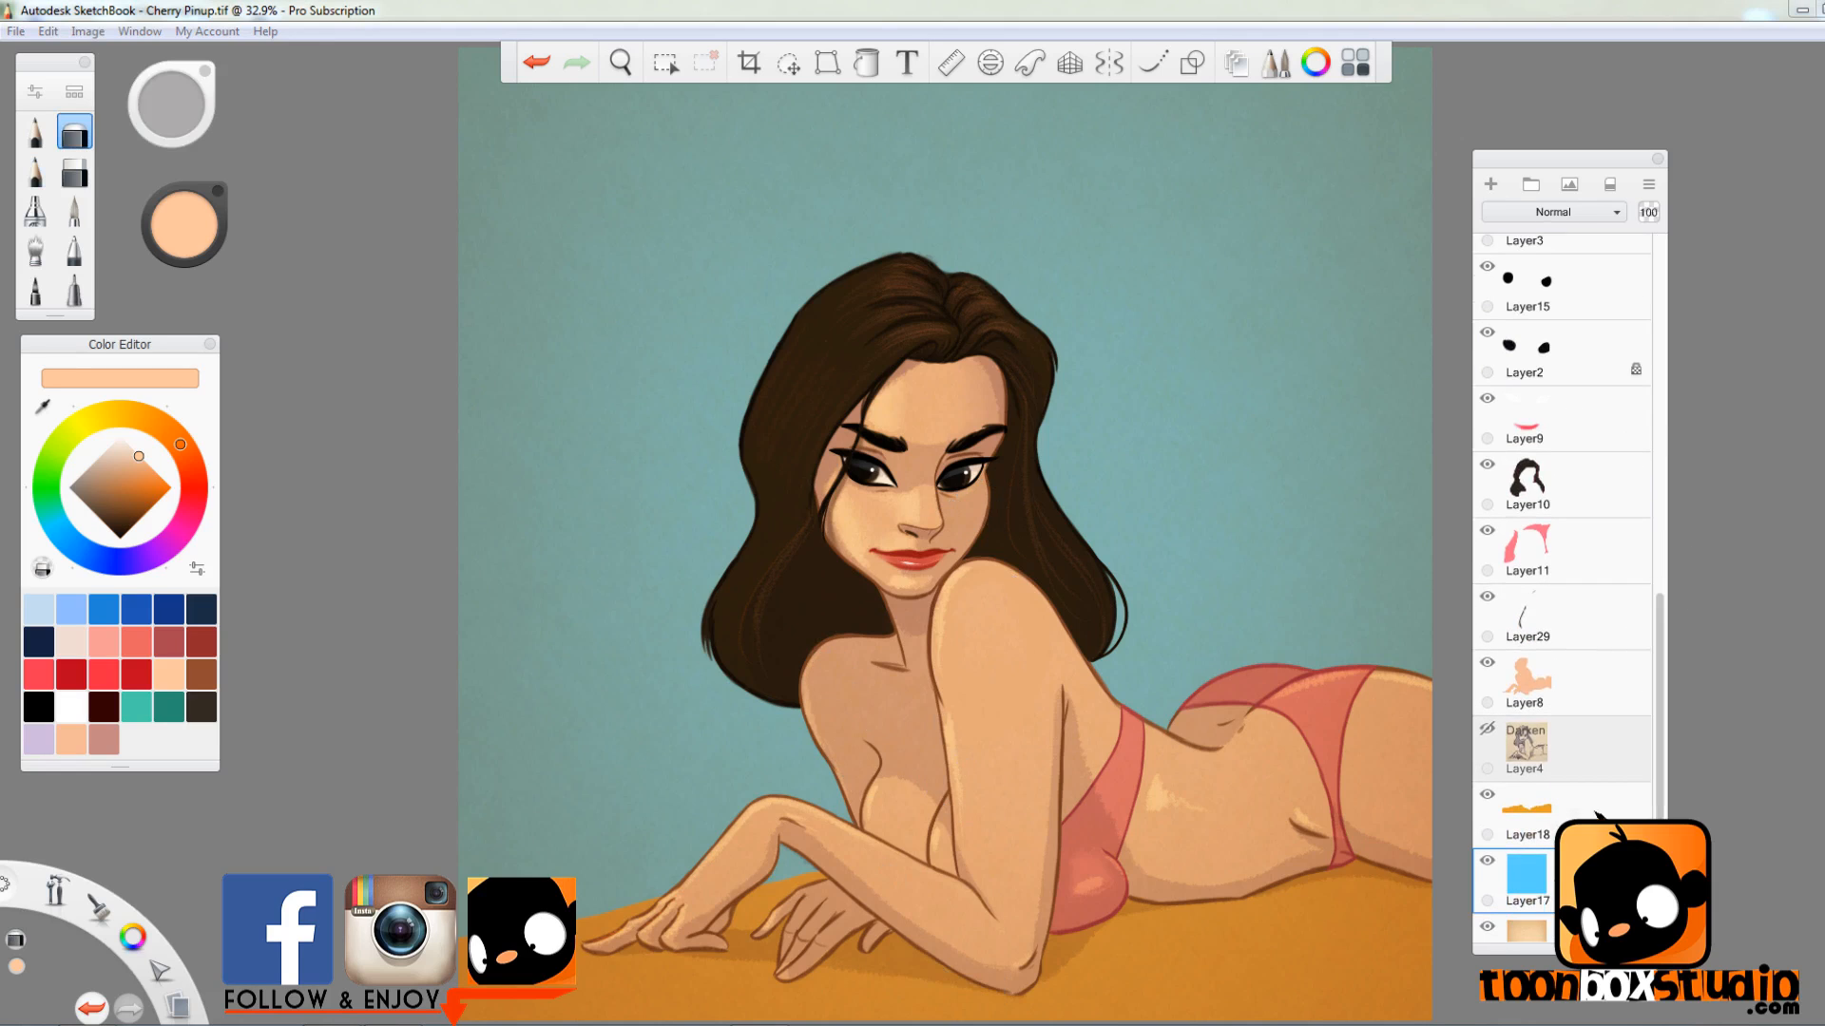
{"action": "left_click", "coordinate": [1491, 185]}
{"action": "key", "text": "space"}
{"action": "left_click_drag", "start_coordinate": [1264, 665], "coordinate": [1197, 727]}
{"action": "key", "text": "e"}
{"action": "mouse_move", "coordinate": [1159, 337]}
{"action": "left_mouse_down"}
{"action": "mouse_move", "coordinate": [813, 456]}
{"action": "mouse_move", "coordinate": [603, 570]}
{"action": "left_mouse_up"}
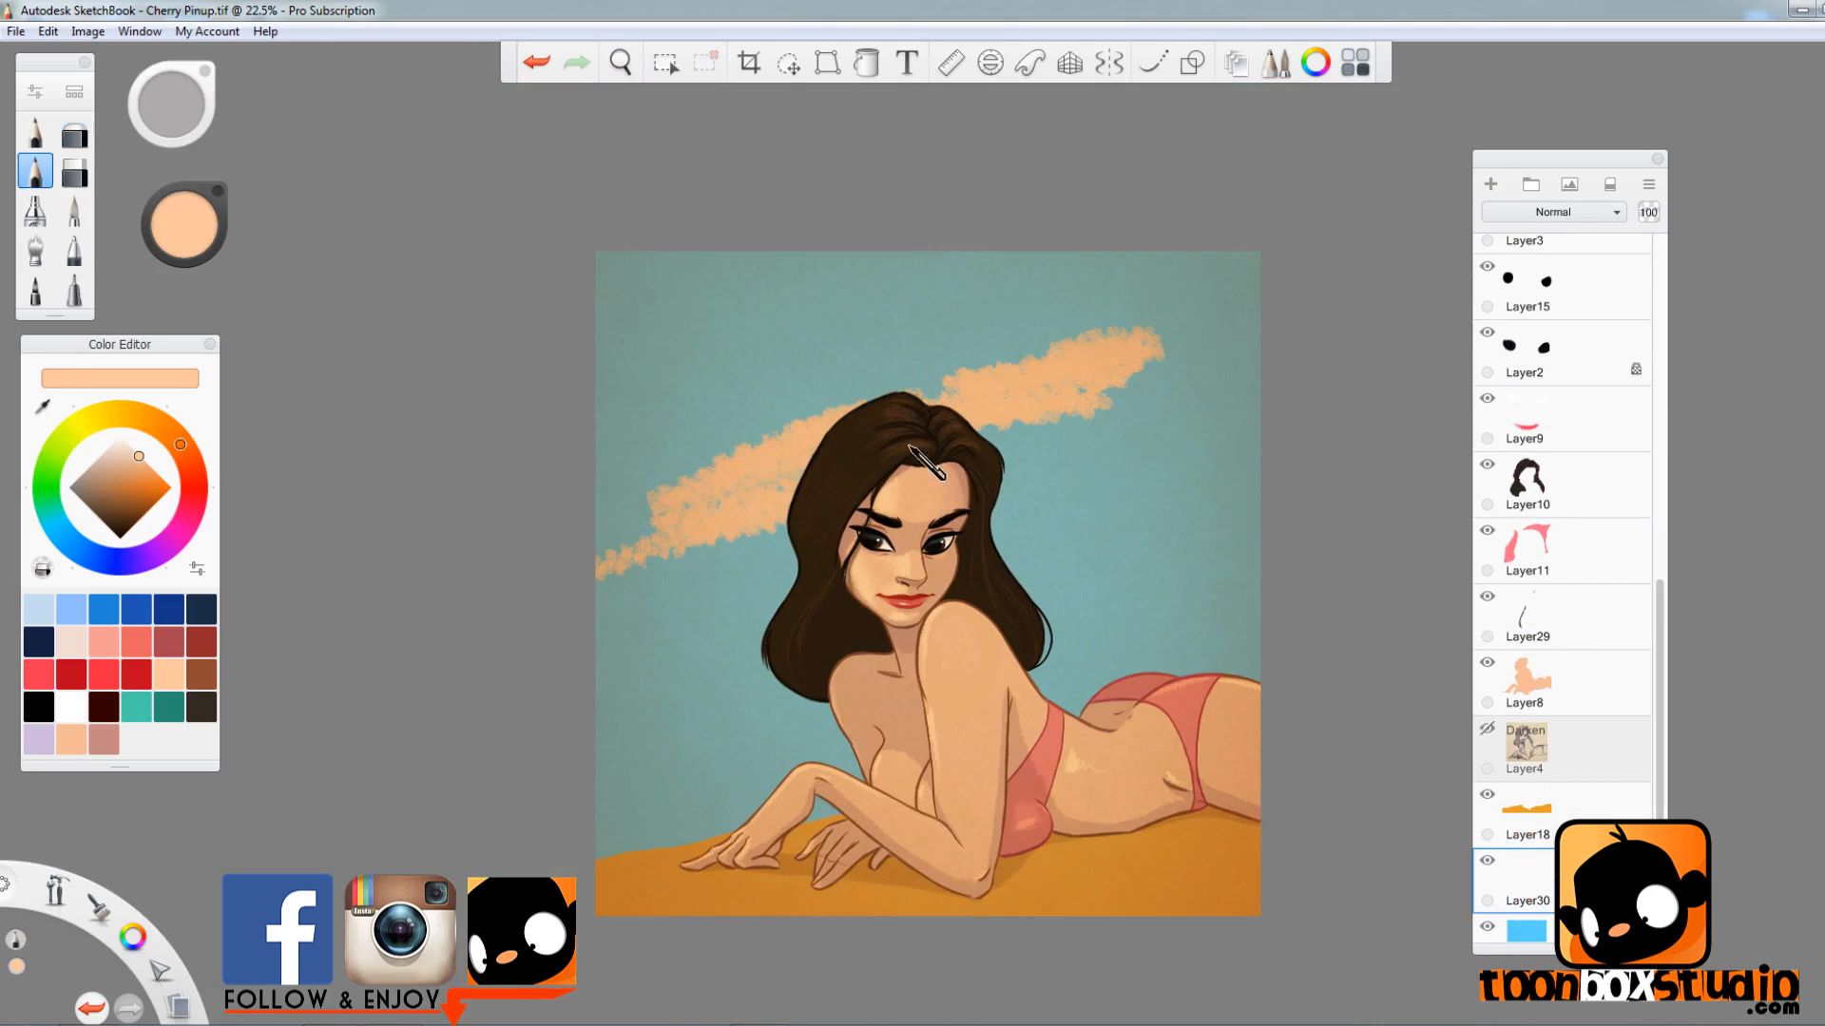
{"action": "left_click_drag", "start_coordinate": [1084, 427], "coordinate": [950, 442]}
{"action": "mouse_move", "coordinate": [913, 380]}
{"action": "left_mouse_down"}
{"action": "mouse_move", "coordinate": [970, 370]}
{"action": "mouse_move", "coordinate": [722, 447]}
{"action": "mouse_move", "coordinate": [608, 551]}
{"action": "left_mouse_up"}
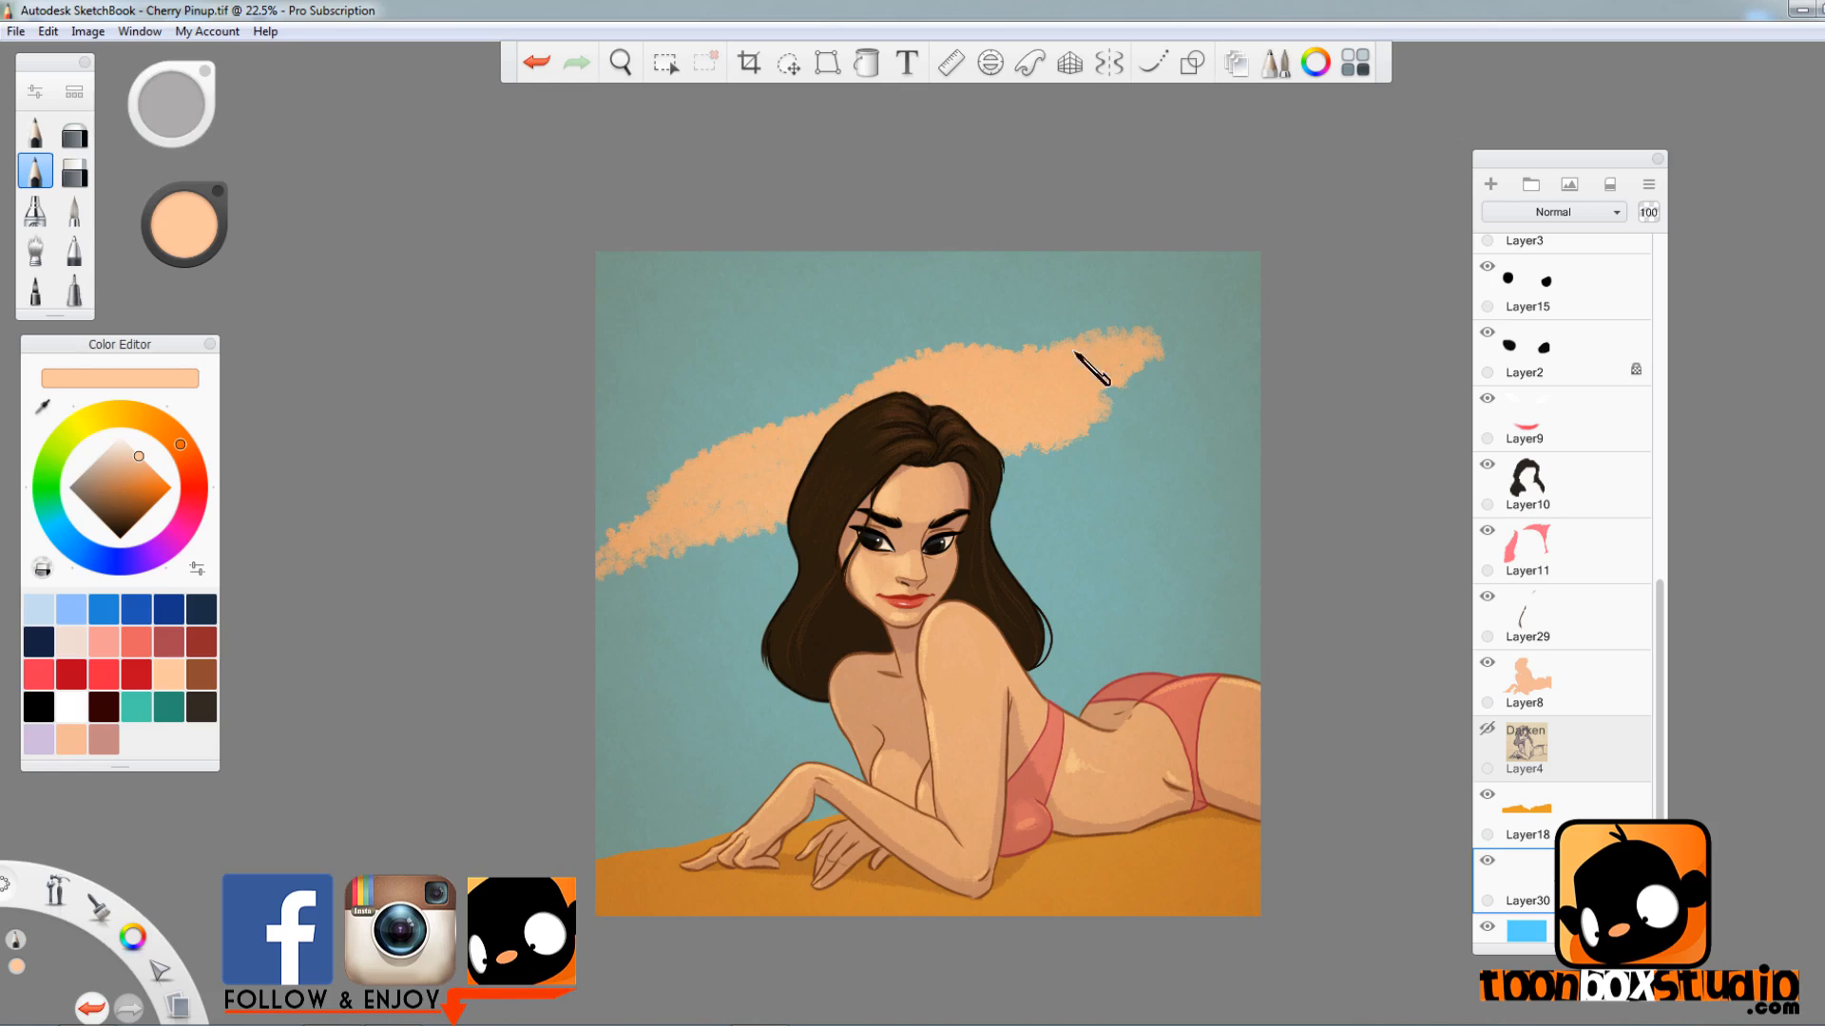
{"action": "left_click_drag", "start_coordinate": [1074, 354], "coordinate": [1254, 319]}
{"action": "mouse_move", "coordinate": [1083, 433]}
{"action": "left_mouse_down"}
{"action": "mouse_move", "coordinate": [1207, 385]}
{"action": "mouse_move", "coordinate": [1230, 325]}
{"action": "left_mouse_up"}
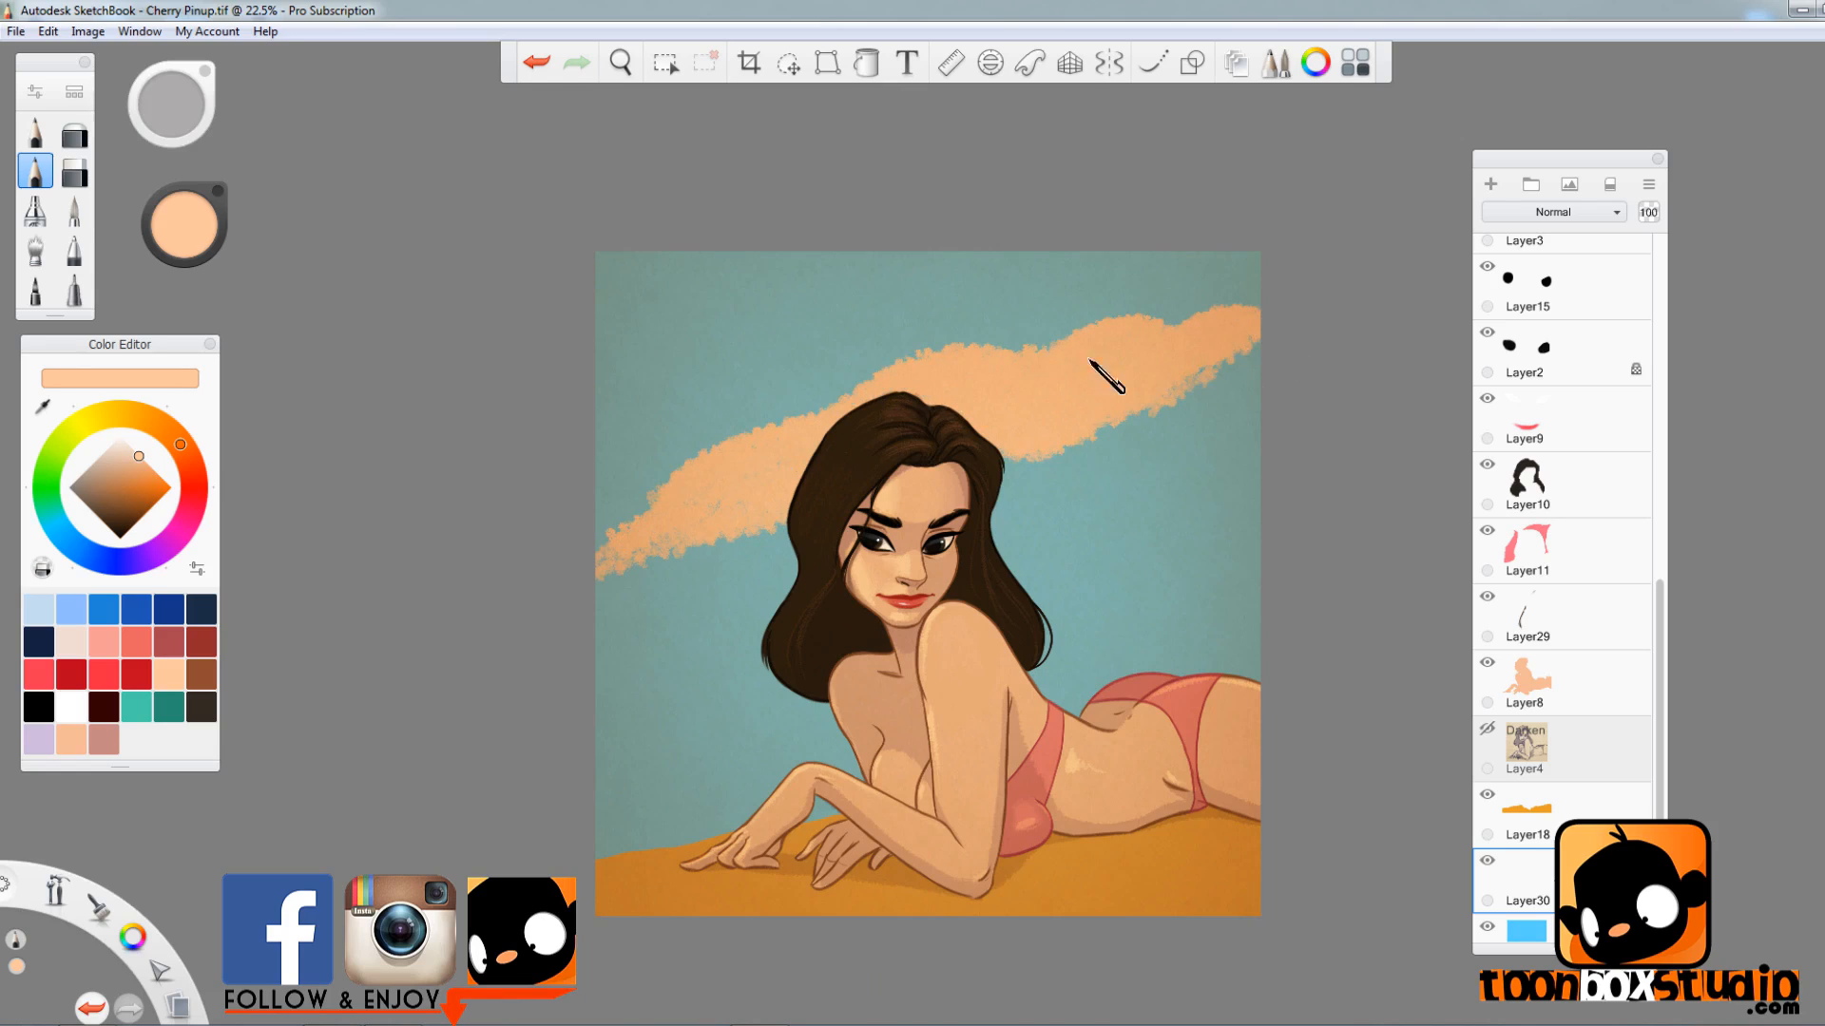
- Set the cloud layer to Screen blending at 67% opacity and shift the cloud higher in the sky
{"action": "key", "text": "ctrl+alt"}
{"action": "left_click_drag", "start_coordinate": [1124, 762], "coordinate": [1274, 821]}
{"action": "left_click_drag", "start_coordinate": [1649, 212], "coordinate": [1623, 219]}
{"action": "left_click", "coordinate": [1553, 212]}
{"action": "left_click", "coordinate": [1547, 285]}
{"action": "left_click", "coordinate": [1553, 212]}
{"action": "left_click", "coordinate": [1595, 277]}
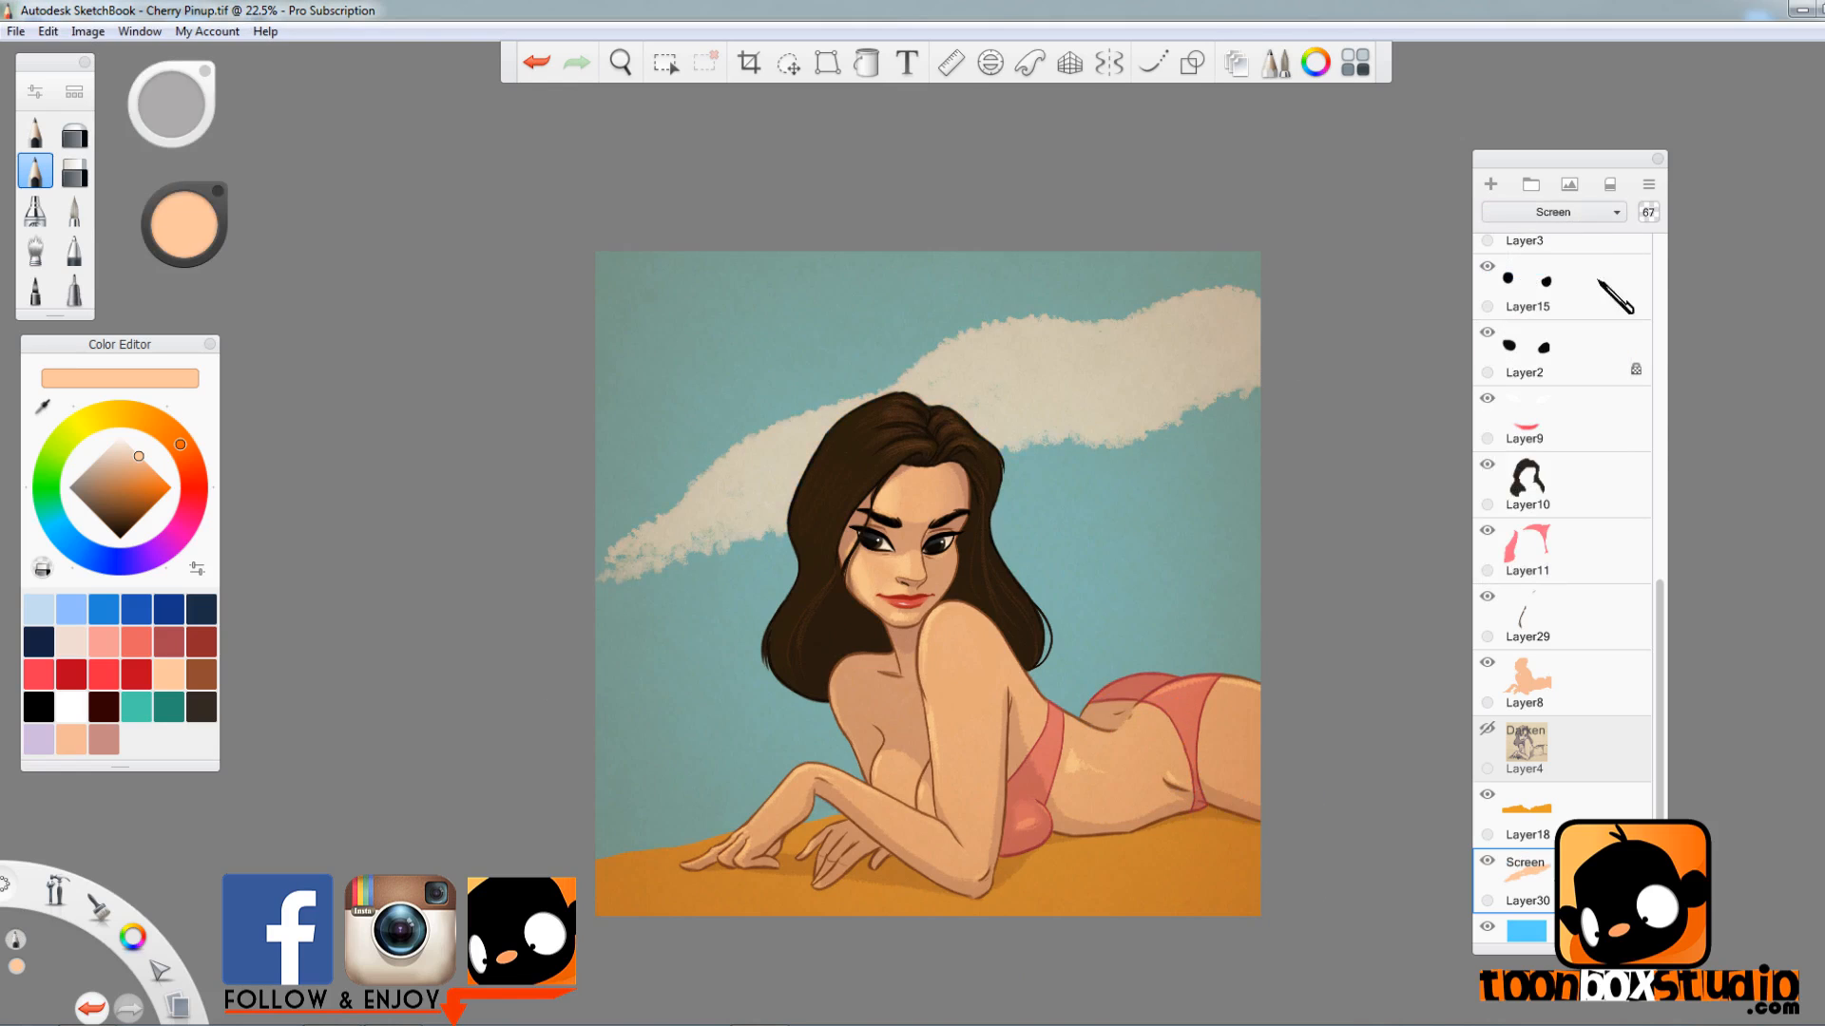
{"action": "key", "text": "ctrl+alt"}
{"action": "left_click_drag", "start_coordinate": [1274, 664], "coordinate": [1343, 781]}
{"action": "key", "text": "ctrl+alt"}
{"action": "left_click_drag", "start_coordinate": [1209, 636], "coordinate": [1295, 745]}
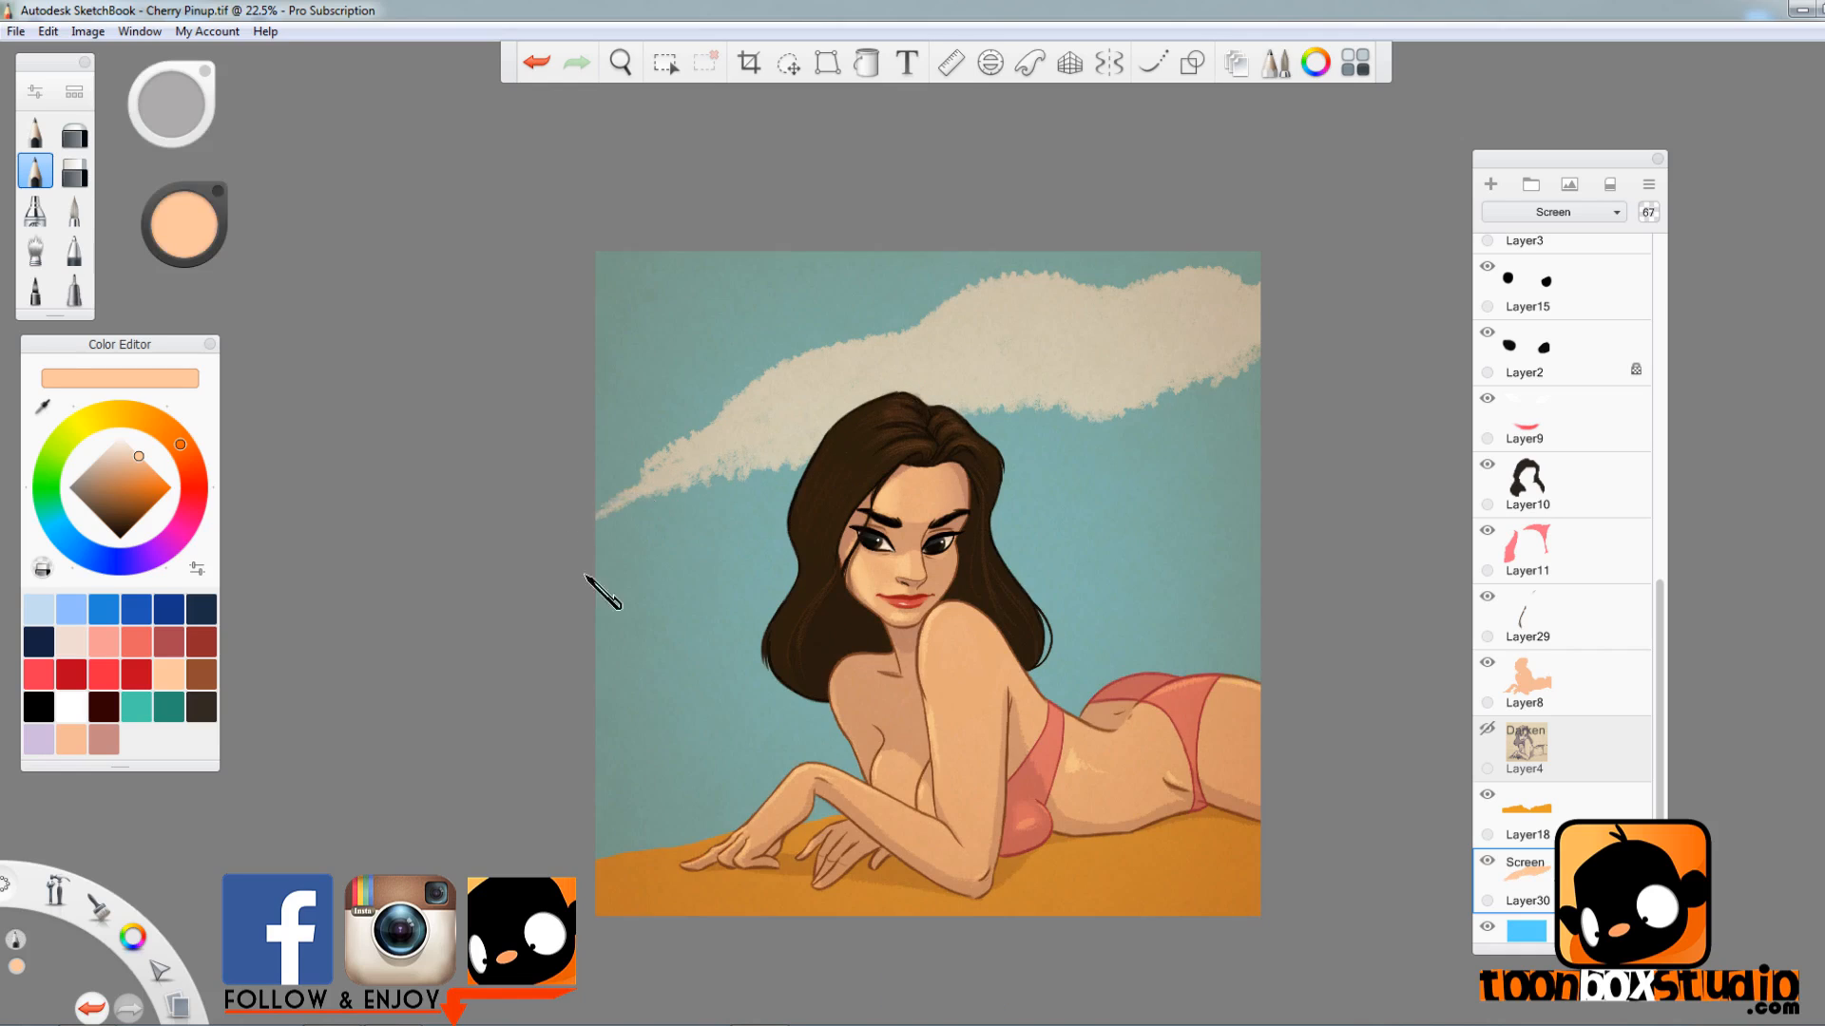
- Lower the cloud layer's opacity, paint brighter cloud edges on a new Screen layer, and merge it down into Layer30
{"action": "left_click_drag", "start_coordinate": [1648, 211], "coordinate": [1630, 214]}
{"action": "left_click", "coordinate": [1490, 184]}
{"action": "left_click", "coordinate": [1553, 212]}
{"action": "left_click", "coordinate": [1568, 375]}
{"action": "mouse_move", "coordinate": [898, 342]}
{"action": "left_mouse_down"}
{"action": "mouse_move", "coordinate": [731, 422]}
{"action": "mouse_move", "coordinate": [619, 514]}
{"action": "mouse_move", "coordinate": [945, 358]}
{"action": "mouse_move", "coordinate": [1226, 285]}
{"action": "mouse_move", "coordinate": [770, 454]}
{"action": "left_mouse_up"}
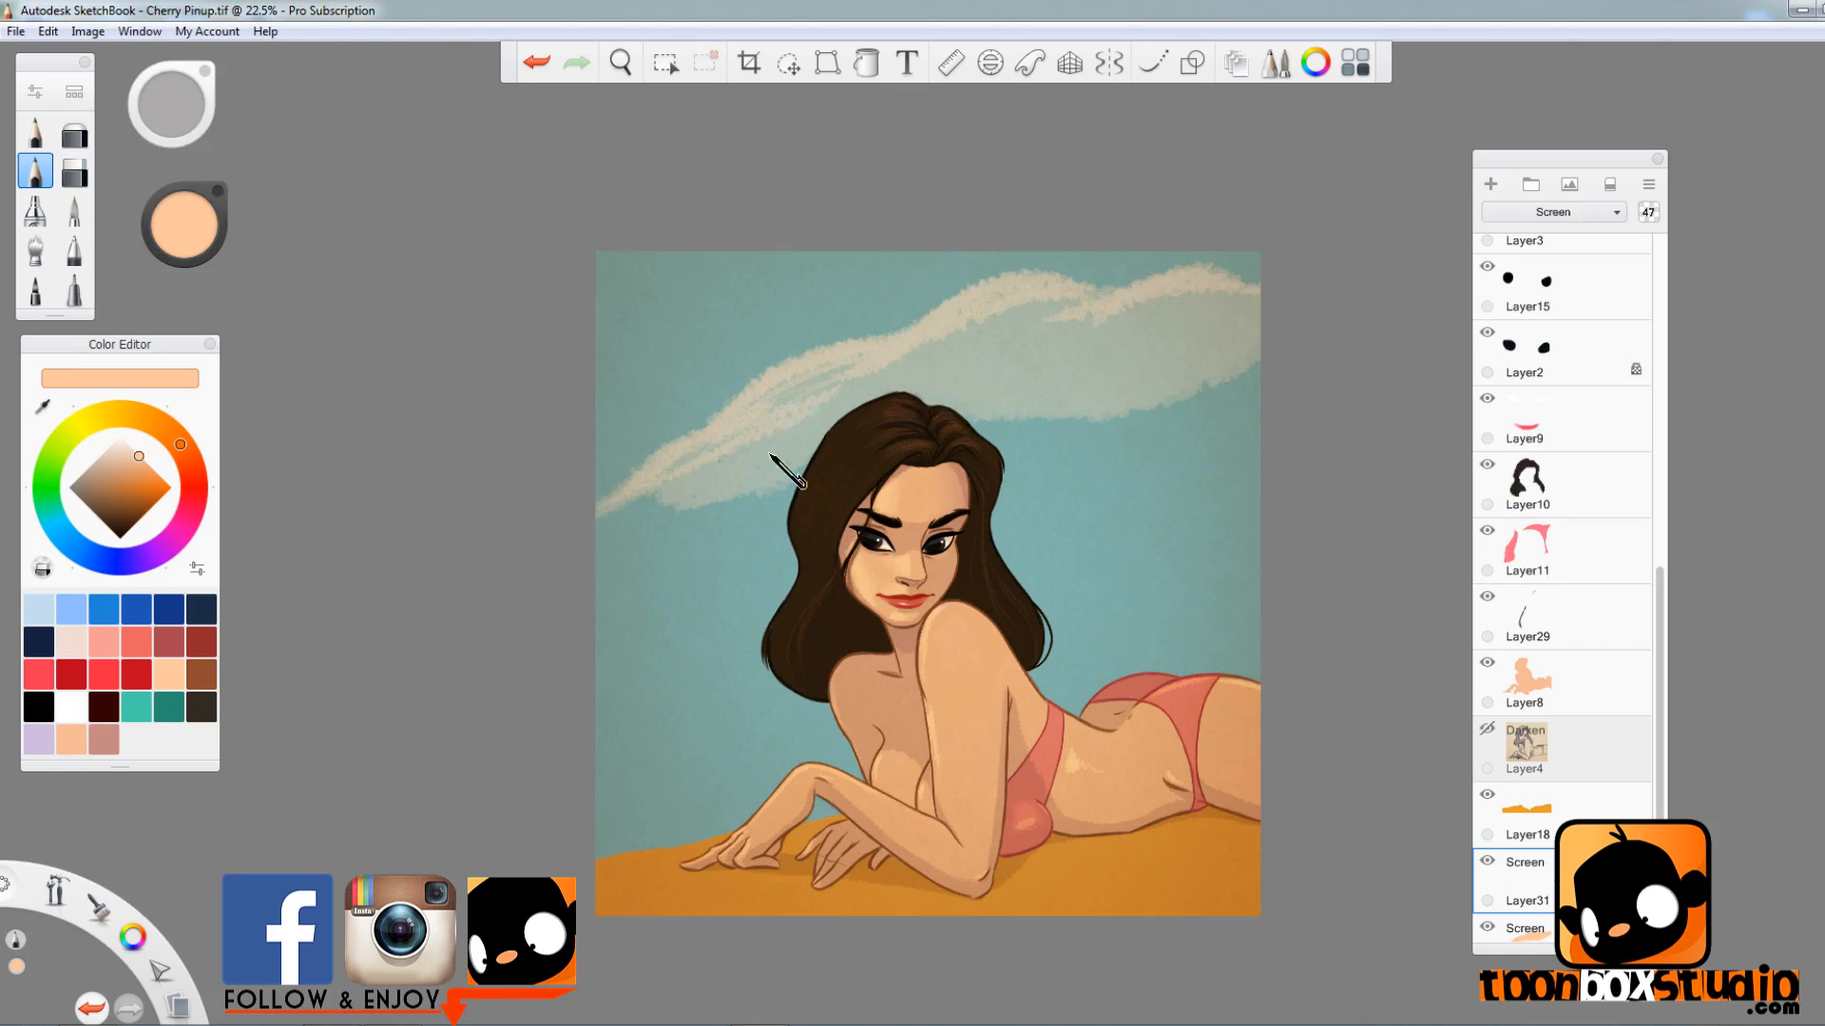
{"action": "left_click_drag", "start_coordinate": [1649, 211], "coordinate": [1632, 212]}
{"action": "left_click_drag", "start_coordinate": [1562, 881], "coordinate": [1562, 936]}
- Soften and smear the cloud's lower and upper edges on Layer30 with the blending brush
{"action": "left_click", "coordinate": [35, 250]}
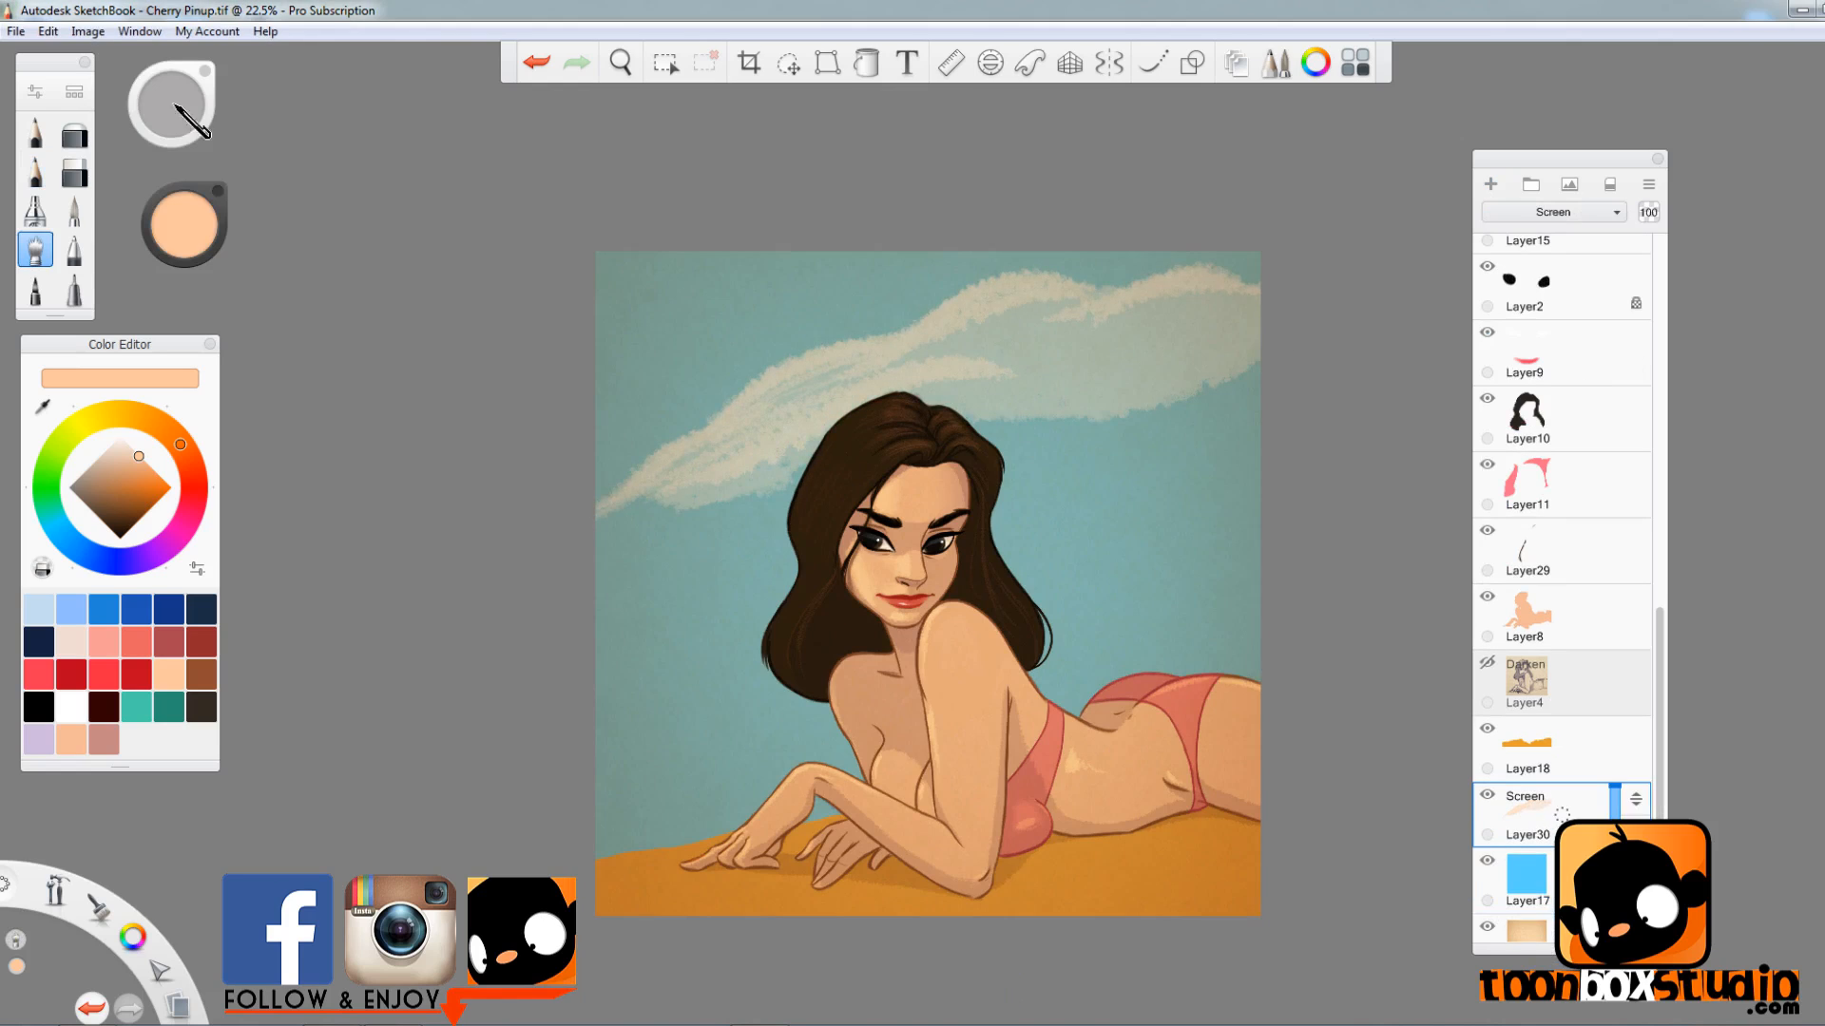
{"action": "mouse_move", "coordinate": [743, 483]}
{"action": "left_mouse_down"}
{"action": "mouse_move", "coordinate": [527, 584]}
{"action": "mouse_move", "coordinate": [689, 496]}
{"action": "mouse_move", "coordinate": [772, 497]}
{"action": "mouse_move", "coordinate": [737, 553]}
{"action": "left_mouse_up"}
{"action": "mouse_move", "coordinate": [1048, 415]}
{"action": "left_mouse_down"}
{"action": "mouse_move", "coordinate": [1102, 424]}
{"action": "mouse_move", "coordinate": [1166, 388]}
{"action": "mouse_move", "coordinate": [1217, 419]}
{"action": "left_mouse_up"}
{"action": "mouse_move", "coordinate": [1004, 296]}
{"action": "left_mouse_down"}
{"action": "mouse_move", "coordinate": [1152, 262]}
{"action": "mouse_move", "coordinate": [1205, 295]}
{"action": "mouse_move", "coordinate": [1057, 286]}
{"action": "left_mouse_up"}
{"action": "mouse_move", "coordinate": [705, 455]}
{"action": "left_mouse_down"}
{"action": "mouse_move", "coordinate": [683, 527]}
{"action": "mouse_move", "coordinate": [702, 561]}
{"action": "left_mouse_up"}
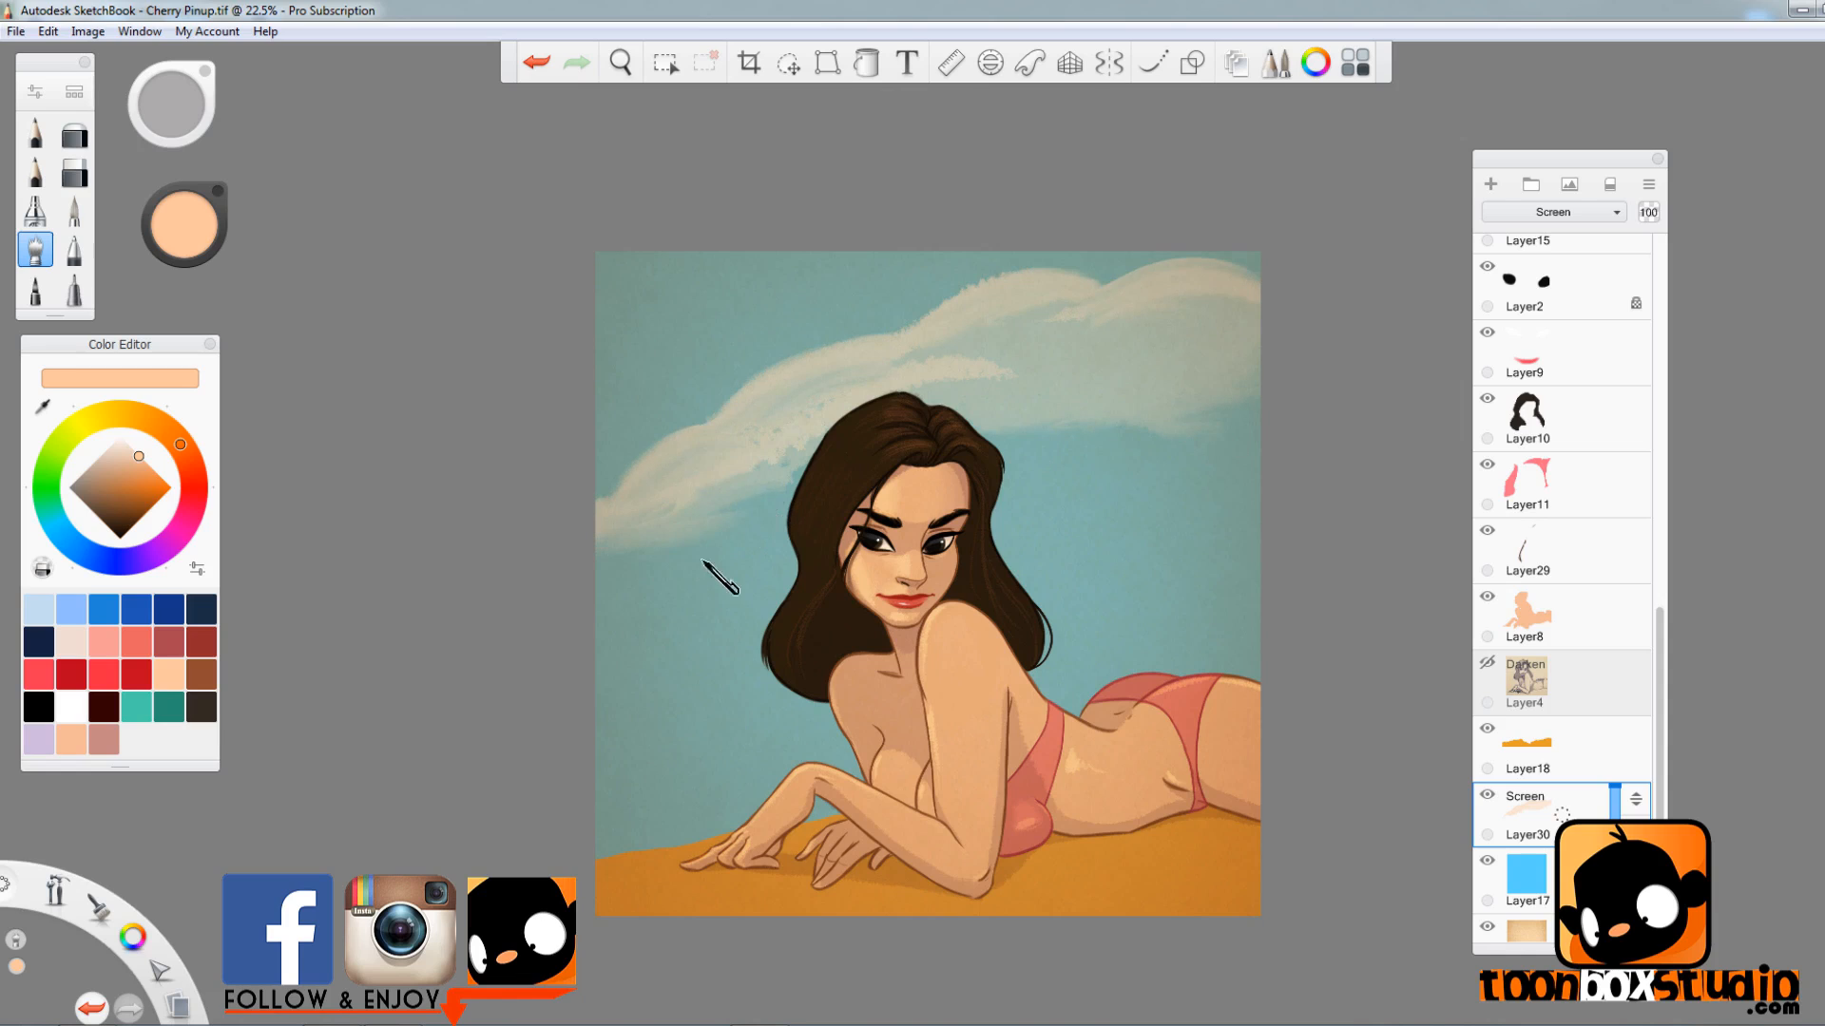
{"action": "left_click_drag", "start_coordinate": [1047, 390], "coordinate": [1079, 371]}
{"action": "mouse_move", "coordinate": [1022, 434]}
{"action": "left_mouse_down"}
{"action": "mouse_move", "coordinate": [1094, 454]}
{"action": "mouse_move", "coordinate": [1144, 433]}
{"action": "left_mouse_up"}
- Transform the cloud so it sits lower and further to the right behind the head
{"action": "key", "text": "v"}
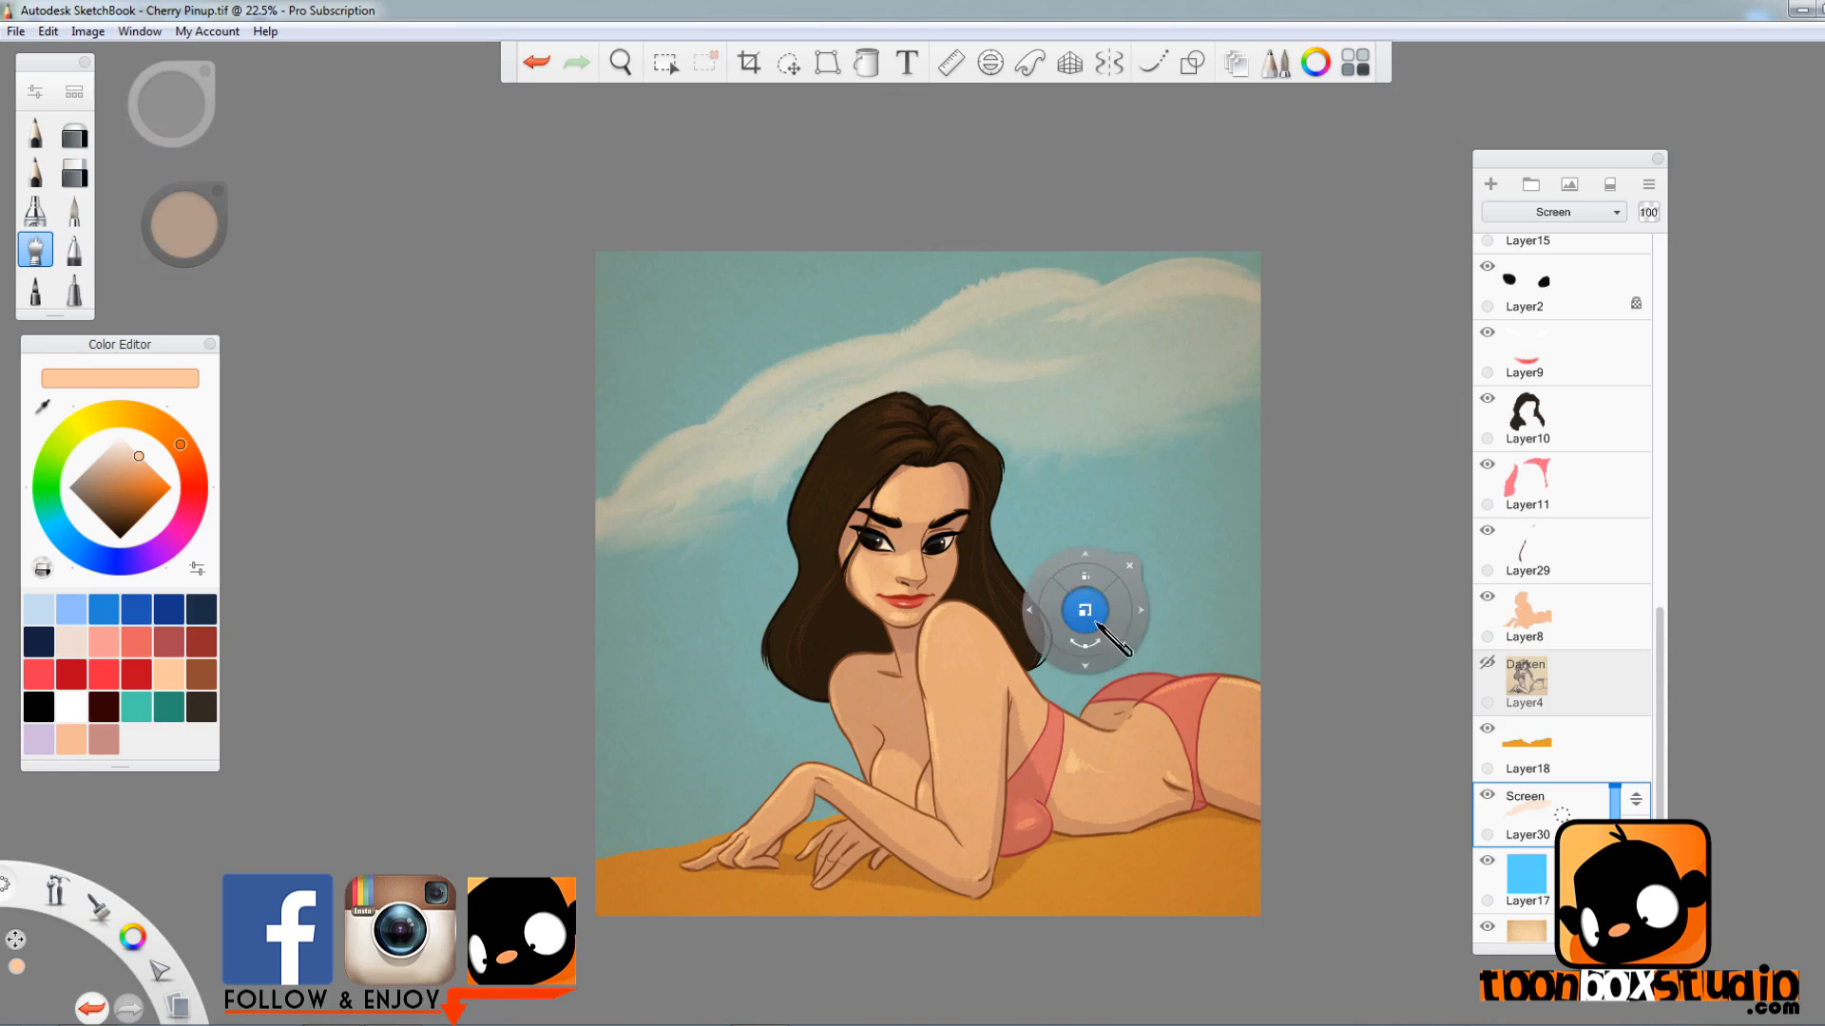
{"action": "mouse_move", "coordinate": [1086, 612]}
{"action": "left_mouse_down"}
{"action": "mouse_move", "coordinate": [1063, 630]}
{"action": "mouse_move", "coordinate": [1149, 814]}
{"action": "mouse_move", "coordinate": [1303, 773]}
{"action": "left_mouse_up"}
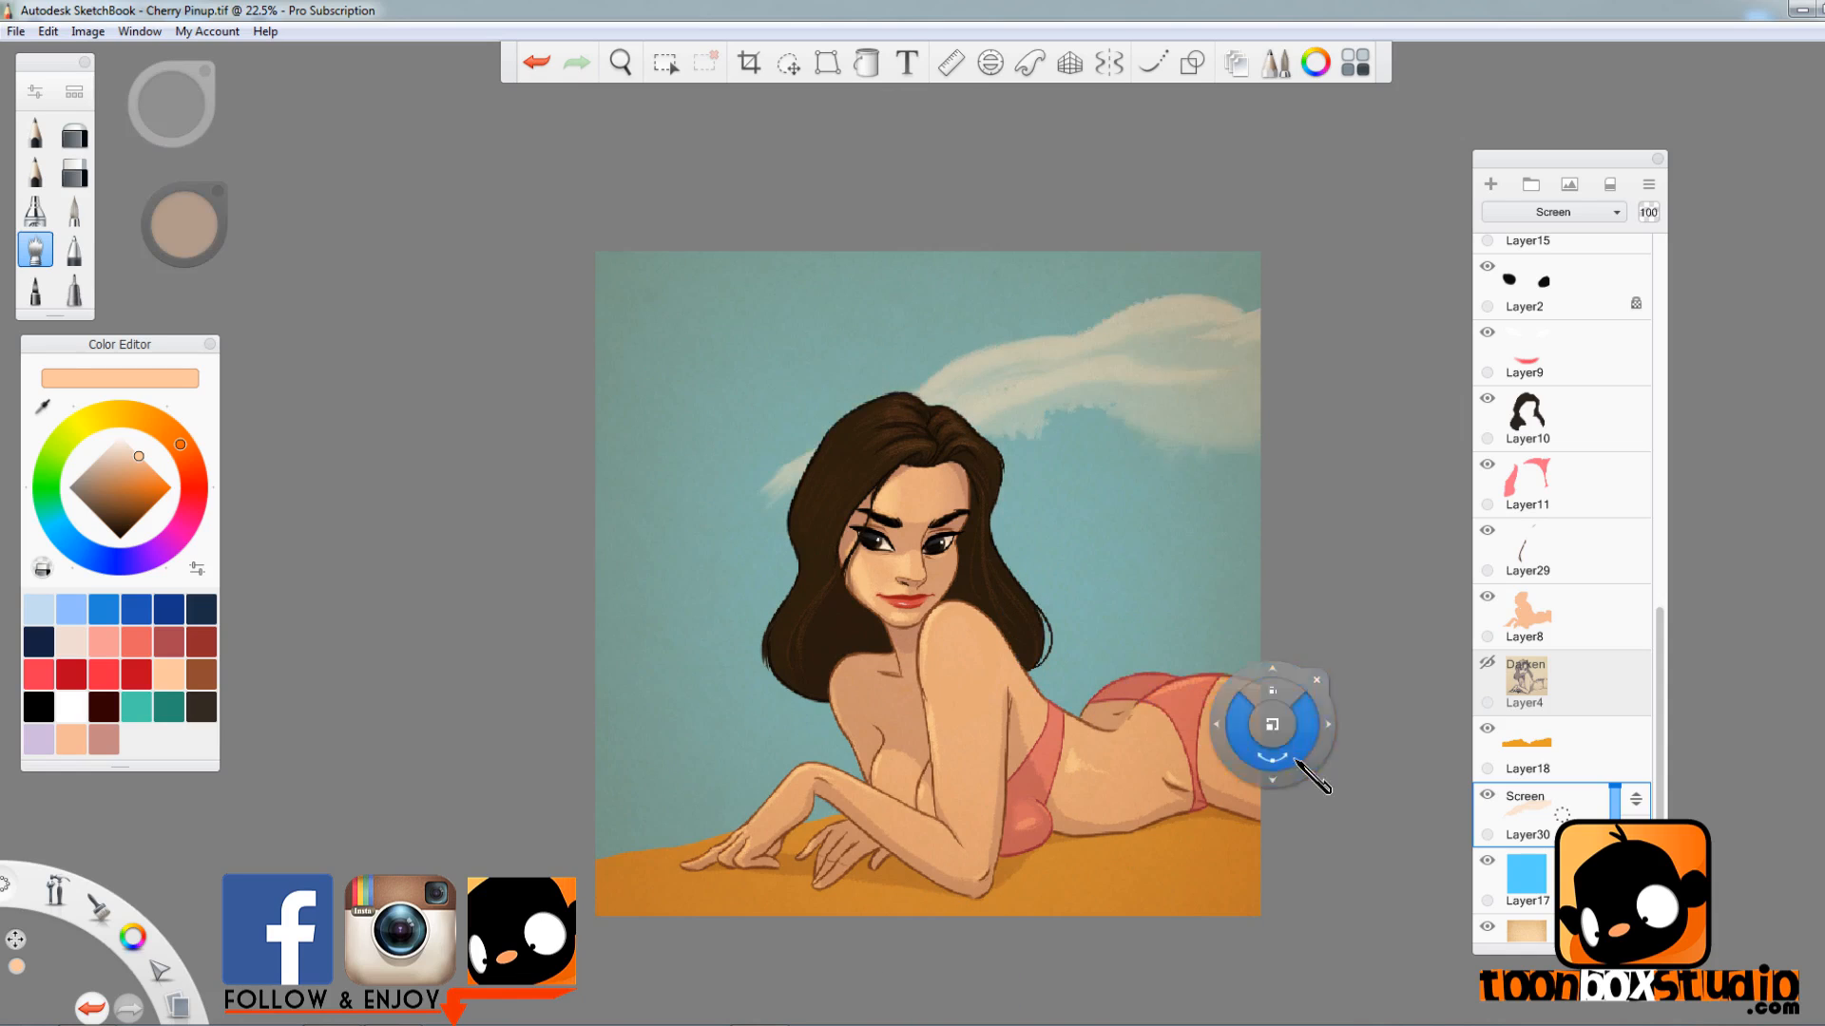
{"action": "key", "text": "Return"}
- Duplicate the cloud layer, place the copy in the upper-left sky, and merge it down into Layer30
{"action": "key", "text": "ctrl+d"}
{"action": "key", "text": "v"}
{"action": "left_click_drag", "start_coordinate": [1188, 665], "coordinate": [1199, 853]}
{"action": "key", "text": "Return"}
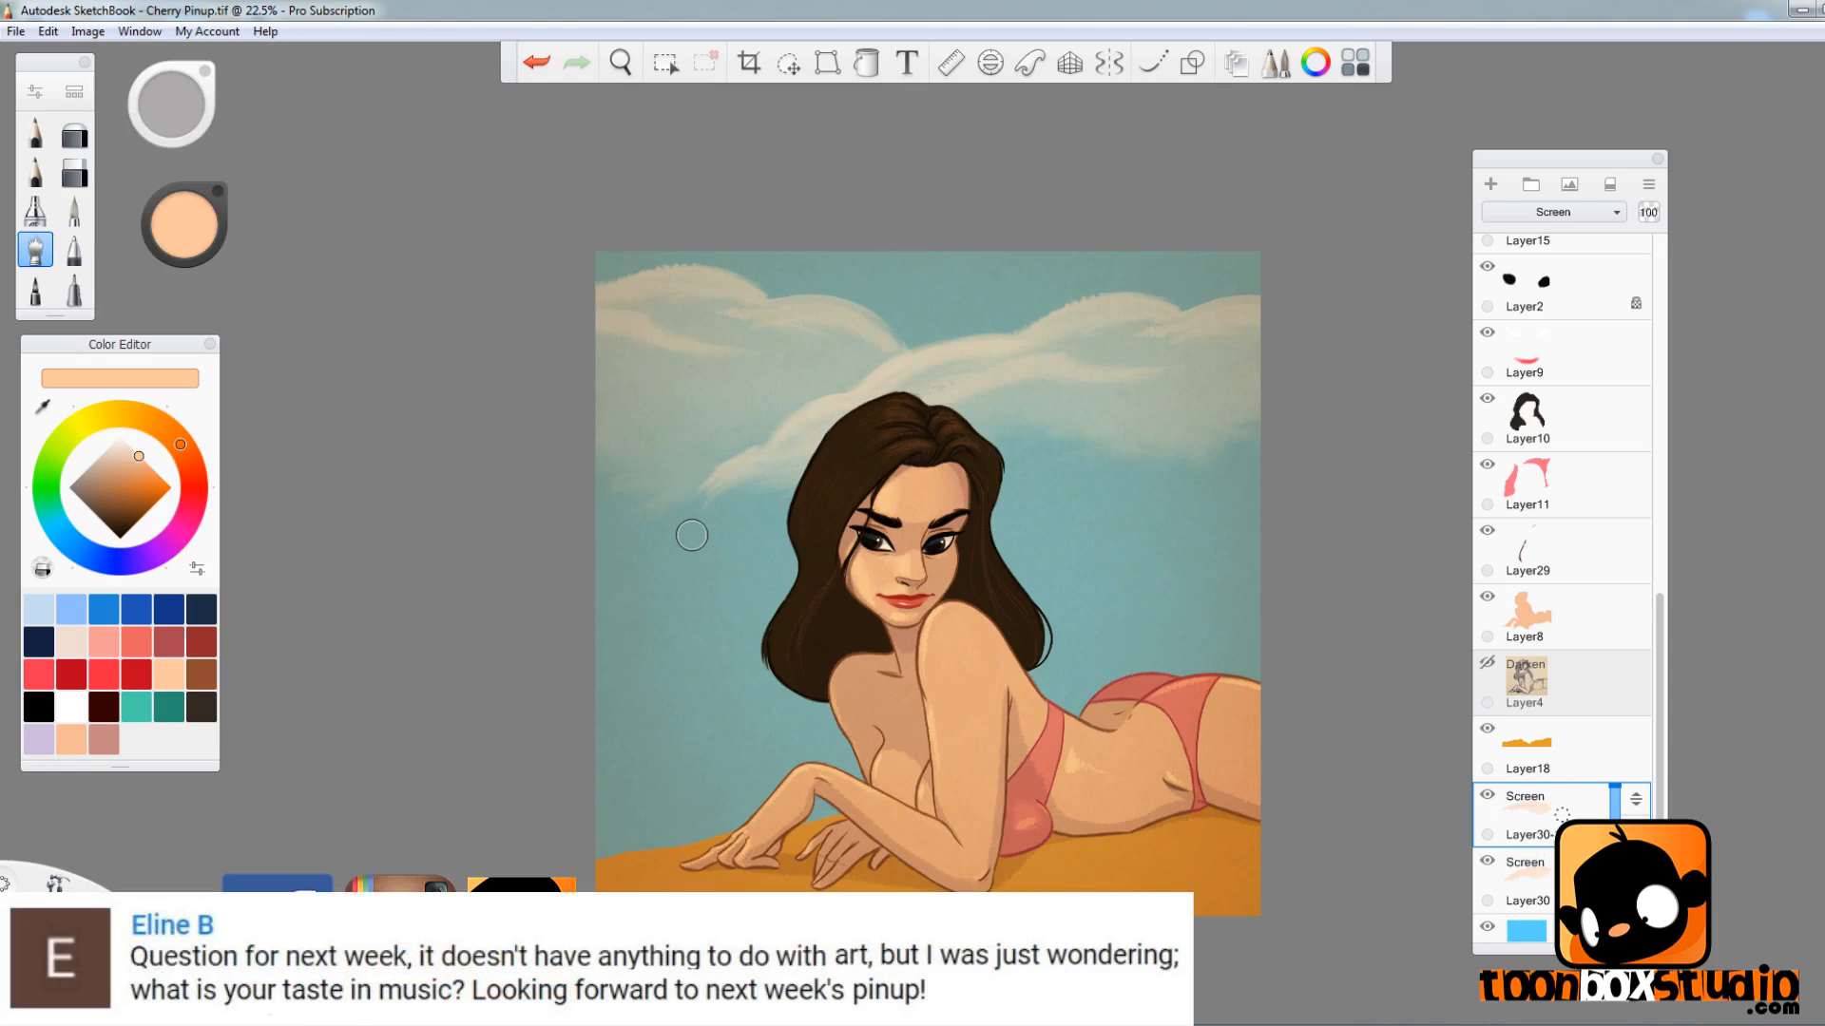
{"action": "key", "text": "ctrl+e"}
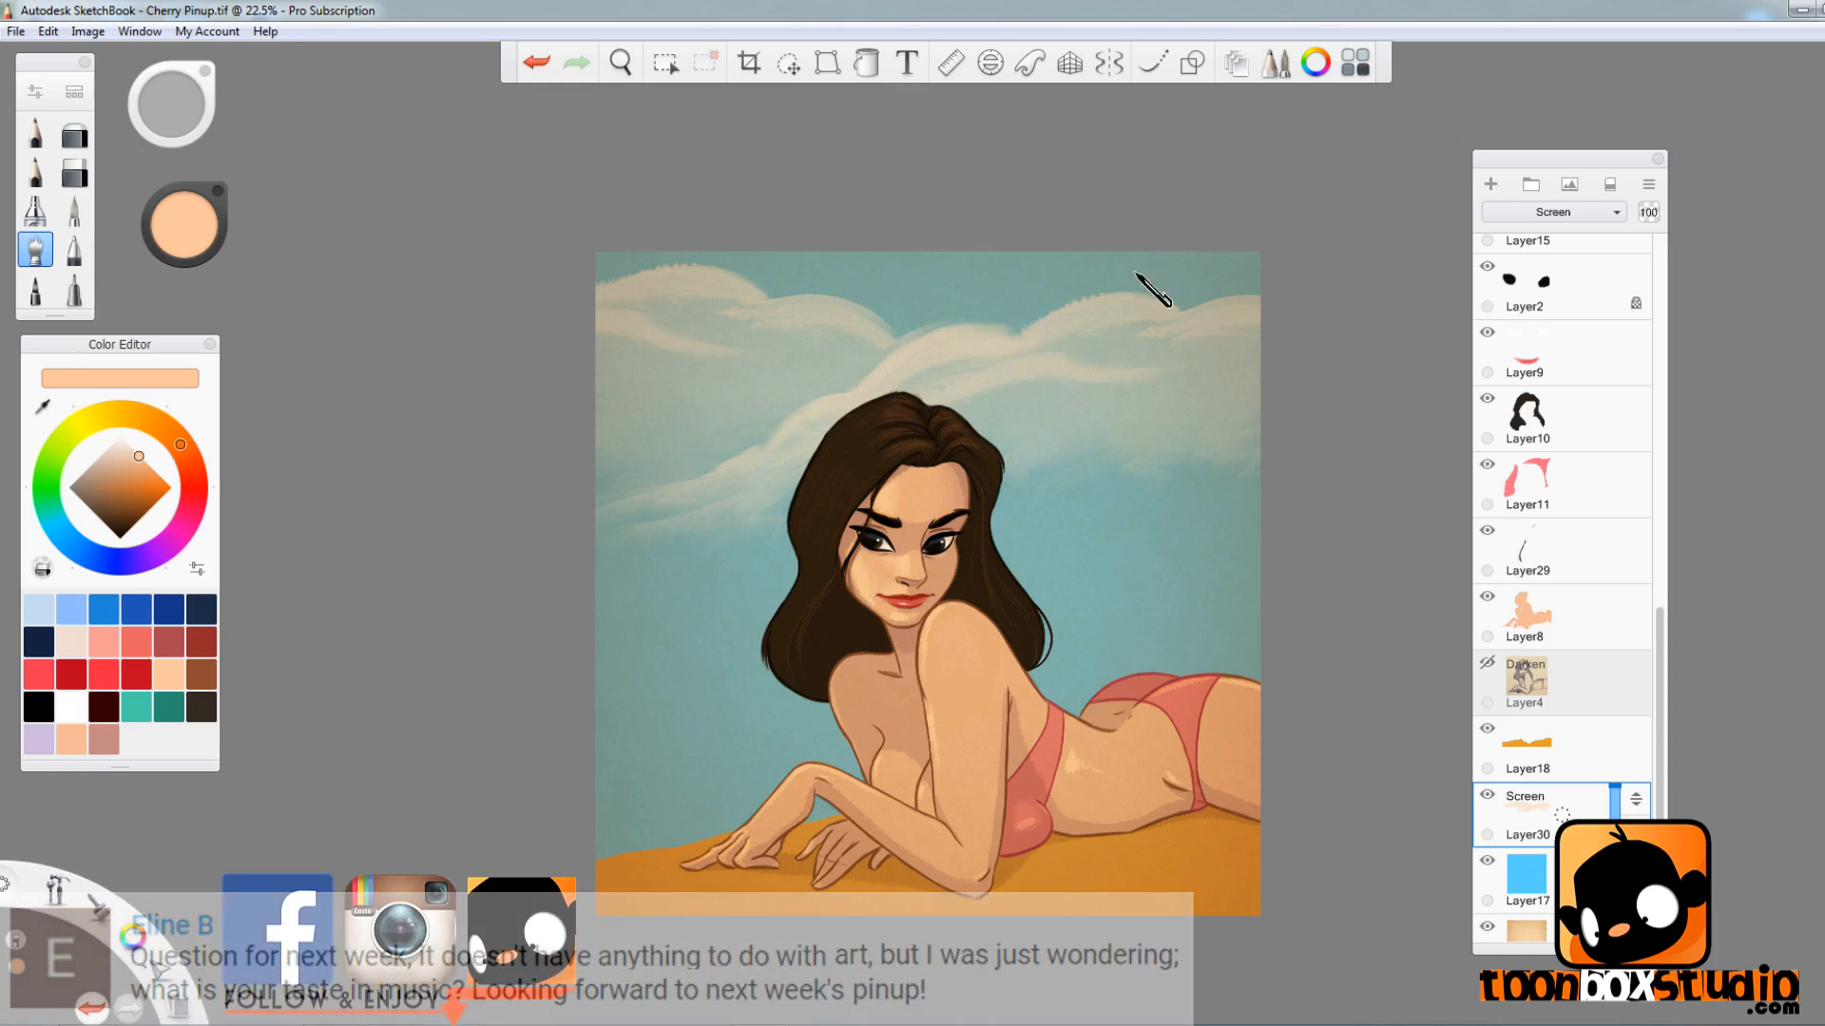
- Extend the cloud into the sky's upper-right corner, then strengthen the clouds by duplicating the layer, adjusting its opacity and merging it down
{"action": "mouse_move", "coordinate": [1231, 287]}
{"action": "left_mouse_down"}
{"action": "mouse_move", "coordinate": [1285, 285]}
{"action": "mouse_move", "coordinate": [1266, 258]}
{"action": "left_mouse_up"}
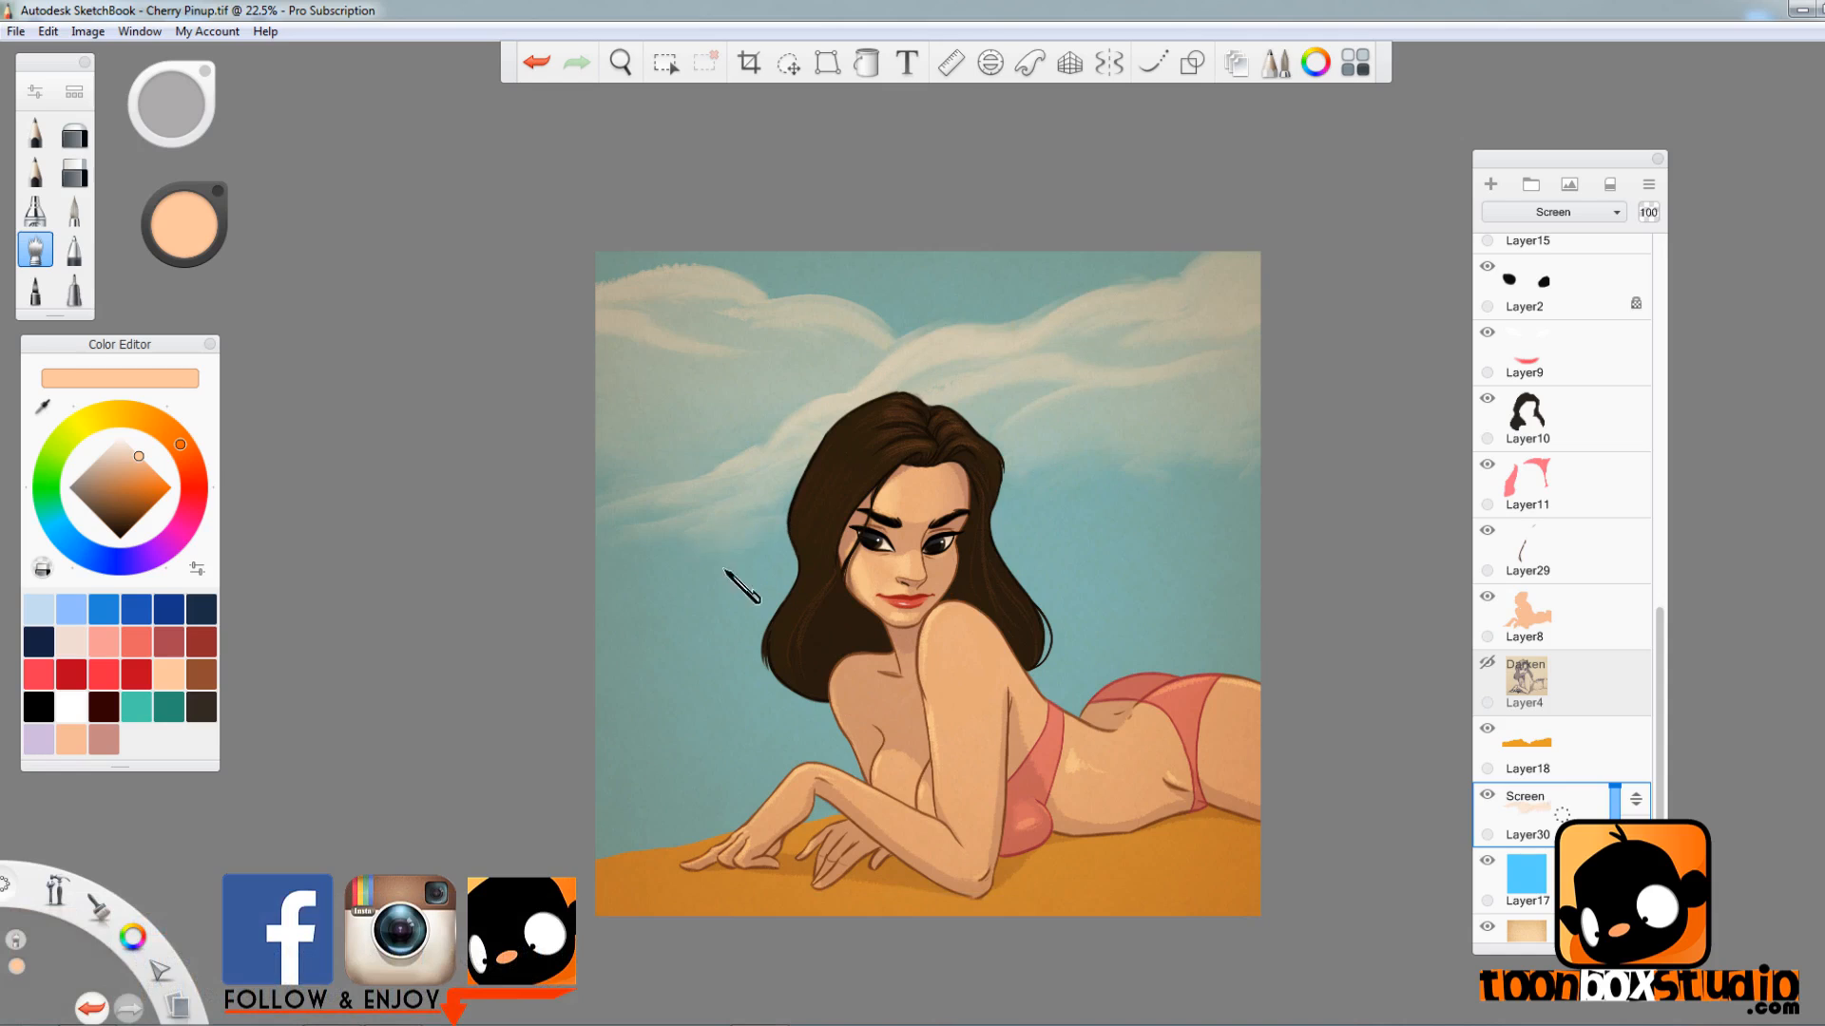
{"action": "left_click_drag", "start_coordinate": [1614, 788], "coordinate": [1621, 815]}
{"action": "key", "text": "ctrl+d"}
{"action": "key", "text": "ctrl+e"}
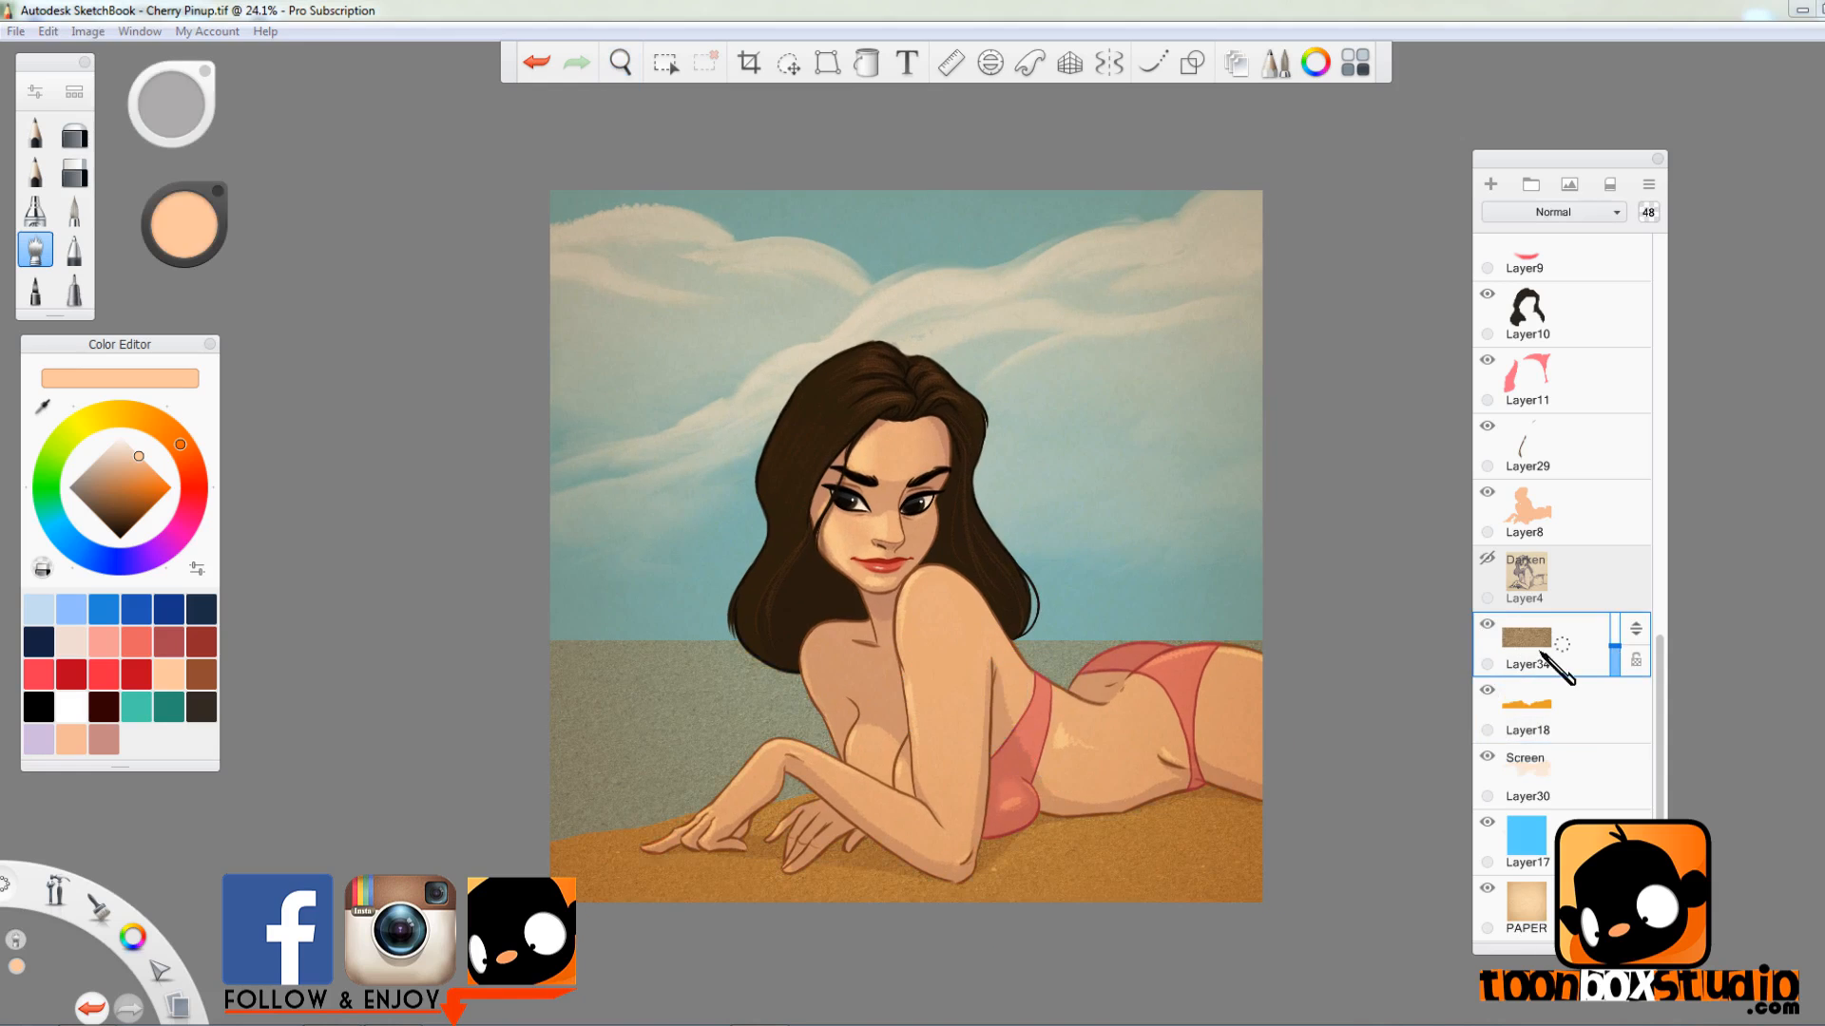
- Erase the sand texture on Layer34 from the sky, the figure and the dune's edge so it covers only the ground
{"action": "left_click", "coordinate": [74, 172]}
{"action": "mouse_move", "coordinate": [665, 651]}
{"action": "left_mouse_down"}
{"action": "mouse_move", "coordinate": [579, 680]}
{"action": "mouse_move", "coordinate": [818, 741]}
{"action": "left_mouse_up"}
{"action": "left_click_drag", "start_coordinate": [1079, 639], "coordinate": [1102, 665]}
{"action": "left_click_drag", "start_coordinate": [570, 732], "coordinate": [741, 784]}
{"action": "key", "text": "space"}
{"action": "mouse_move", "coordinate": [792, 833]}
{"action": "left_mouse_down"}
{"action": "mouse_move", "coordinate": [863, 858]}
{"action": "mouse_move", "coordinate": [1078, 747]}
{"action": "left_mouse_up"}
{"action": "left_click", "coordinate": [74, 133]}
{"action": "mouse_move", "coordinate": [632, 665]}
{"action": "left_mouse_down"}
{"action": "mouse_move", "coordinate": [562, 731]}
{"action": "mouse_move", "coordinate": [814, 656]}
{"action": "left_mouse_up"}
{"action": "left_click_drag", "start_coordinate": [1022, 647], "coordinate": [966, 627]}
{"action": "key", "text": "["}
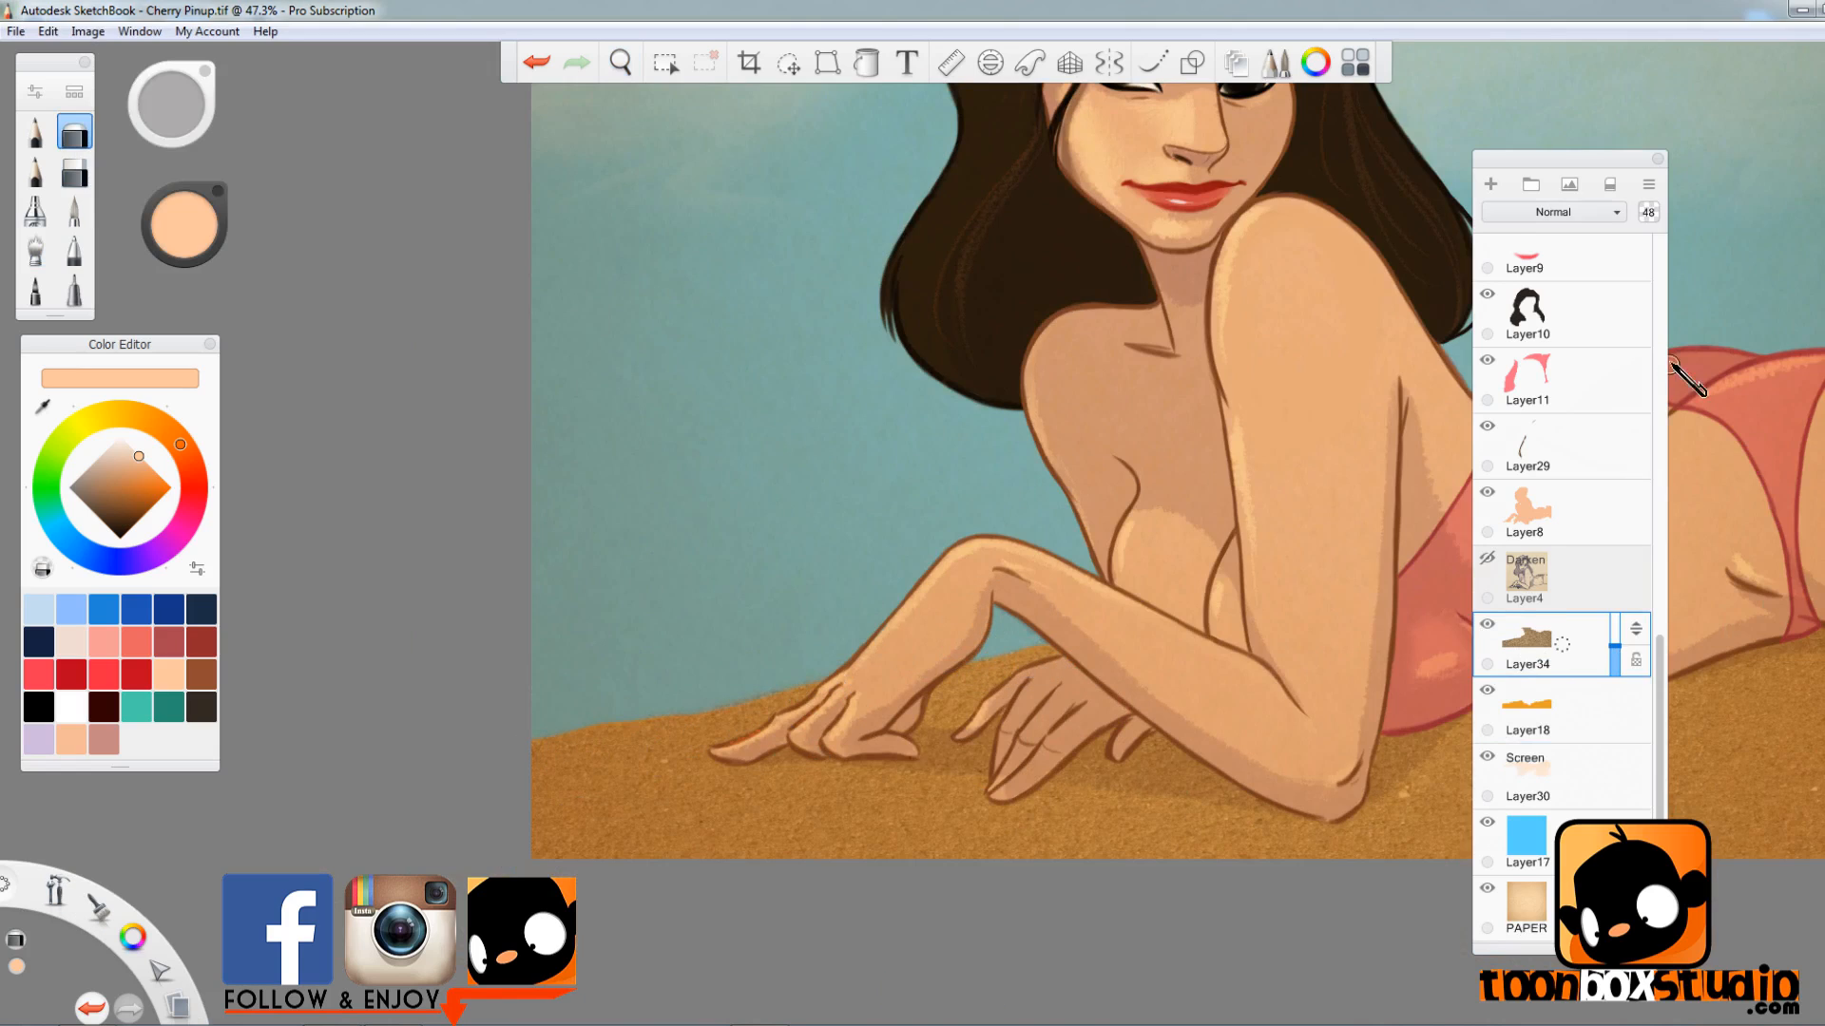
- Try different blend modes on the sand texture layer Layer34 and set it to Screen
{"action": "scroll", "coordinate": [1568, 456], "scroll_direction": "up", "scroll_amount": 5}
{"action": "left_click", "coordinate": [1577, 622]}
{"action": "scroll", "coordinate": [1592, 684], "scroll_direction": "down", "scroll_amount": 8}
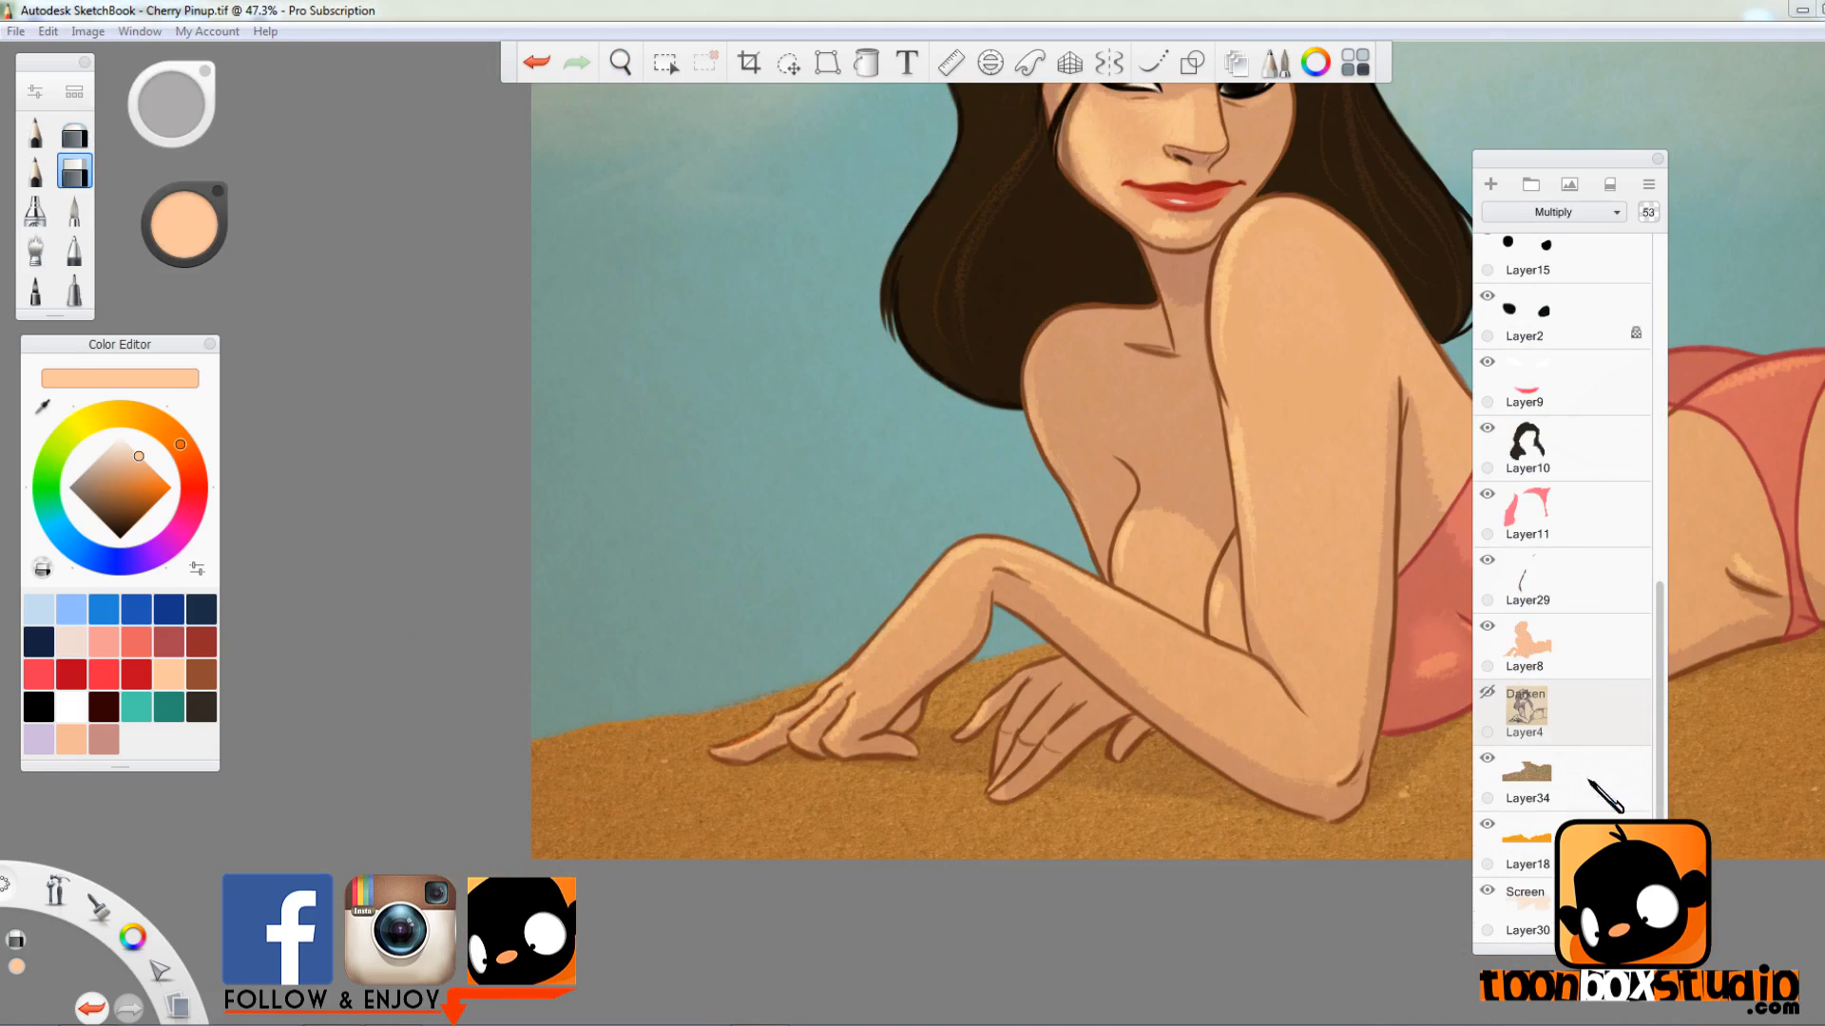
{"action": "left_click", "coordinate": [1588, 778]}
{"action": "key", "text": "ctrl+0"}
{"action": "left_click", "coordinate": [1568, 213]}
{"action": "left_click", "coordinate": [1542, 452]}
{"action": "left_click", "coordinate": [1568, 213]}
{"action": "left_click", "coordinate": [1542, 453]}
{"action": "left_click", "coordinate": [1556, 349]}
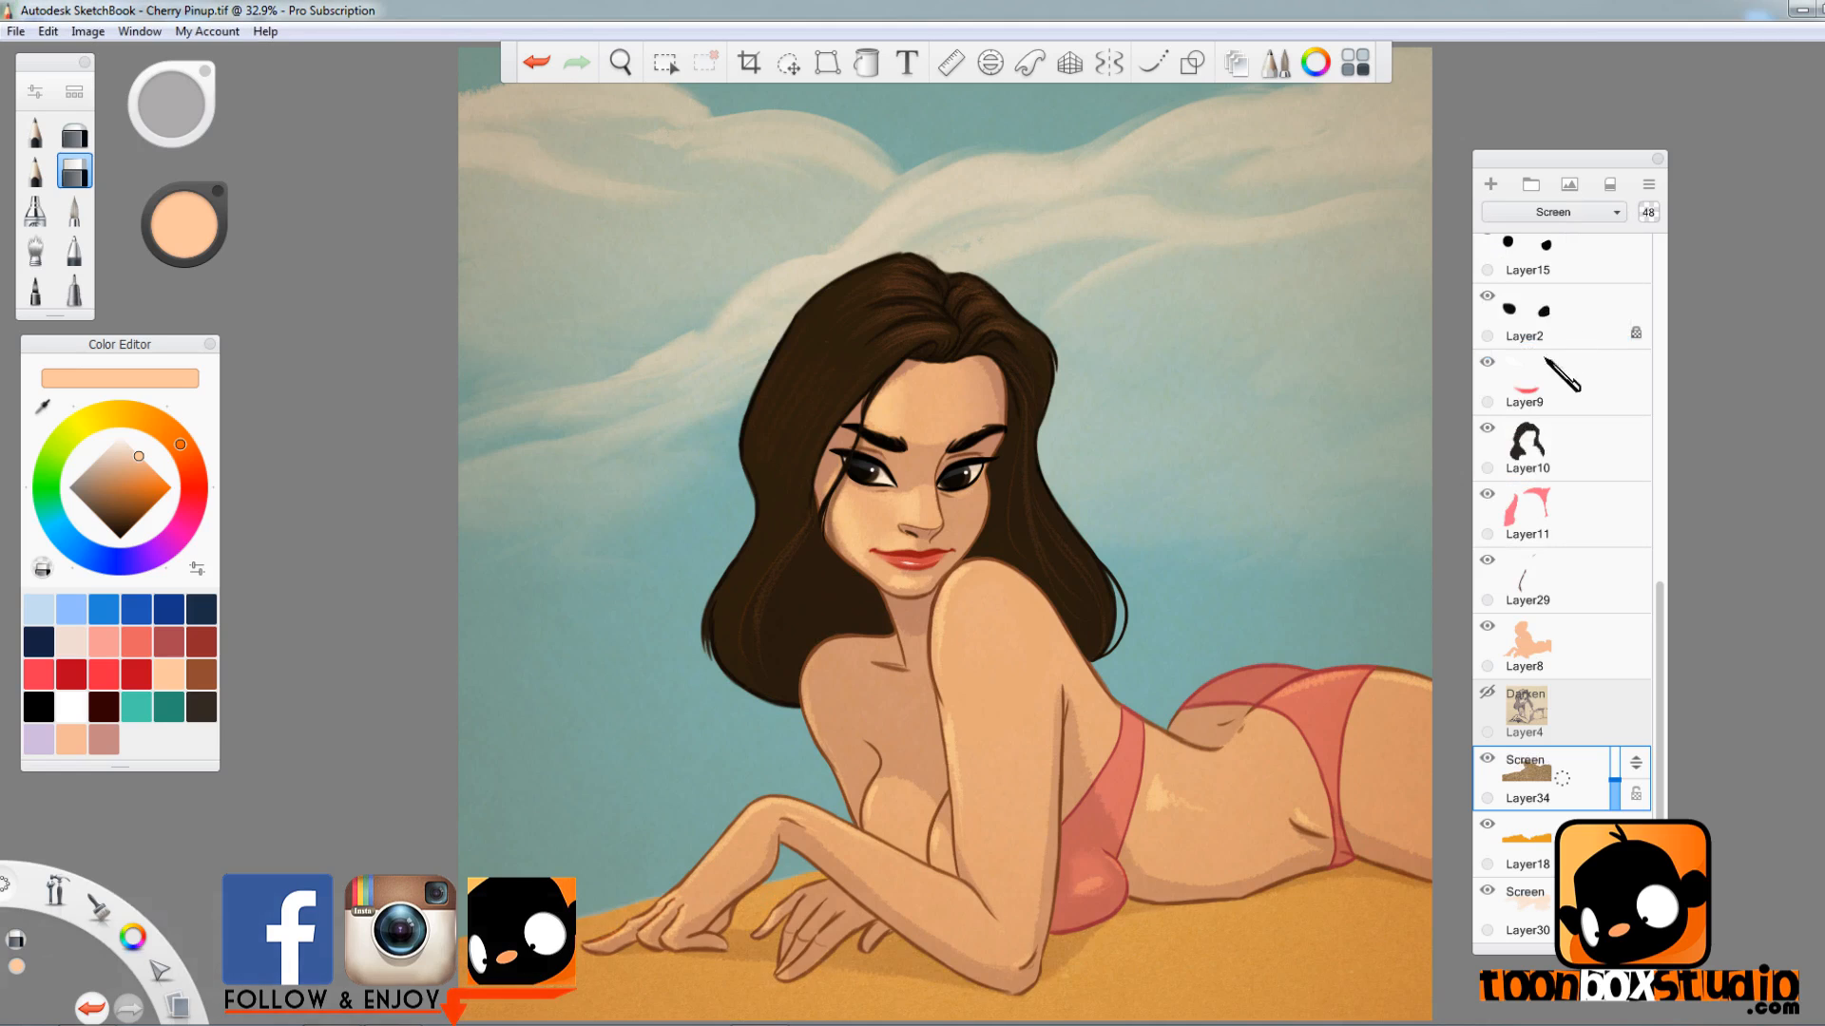
- Compare another blend mode on the sand texture, return it to Screen, and raise the layer's opacity to 64%
{"action": "scroll", "coordinate": [1222, 651], "scroll_direction": "down", "scroll_amount": 2}
{"action": "left_click", "coordinate": [1568, 213]}
{"action": "left_click", "coordinate": [1548, 449]}
{"action": "left_click", "coordinate": [1573, 217]}
{"action": "left_click", "coordinate": [1570, 342]}
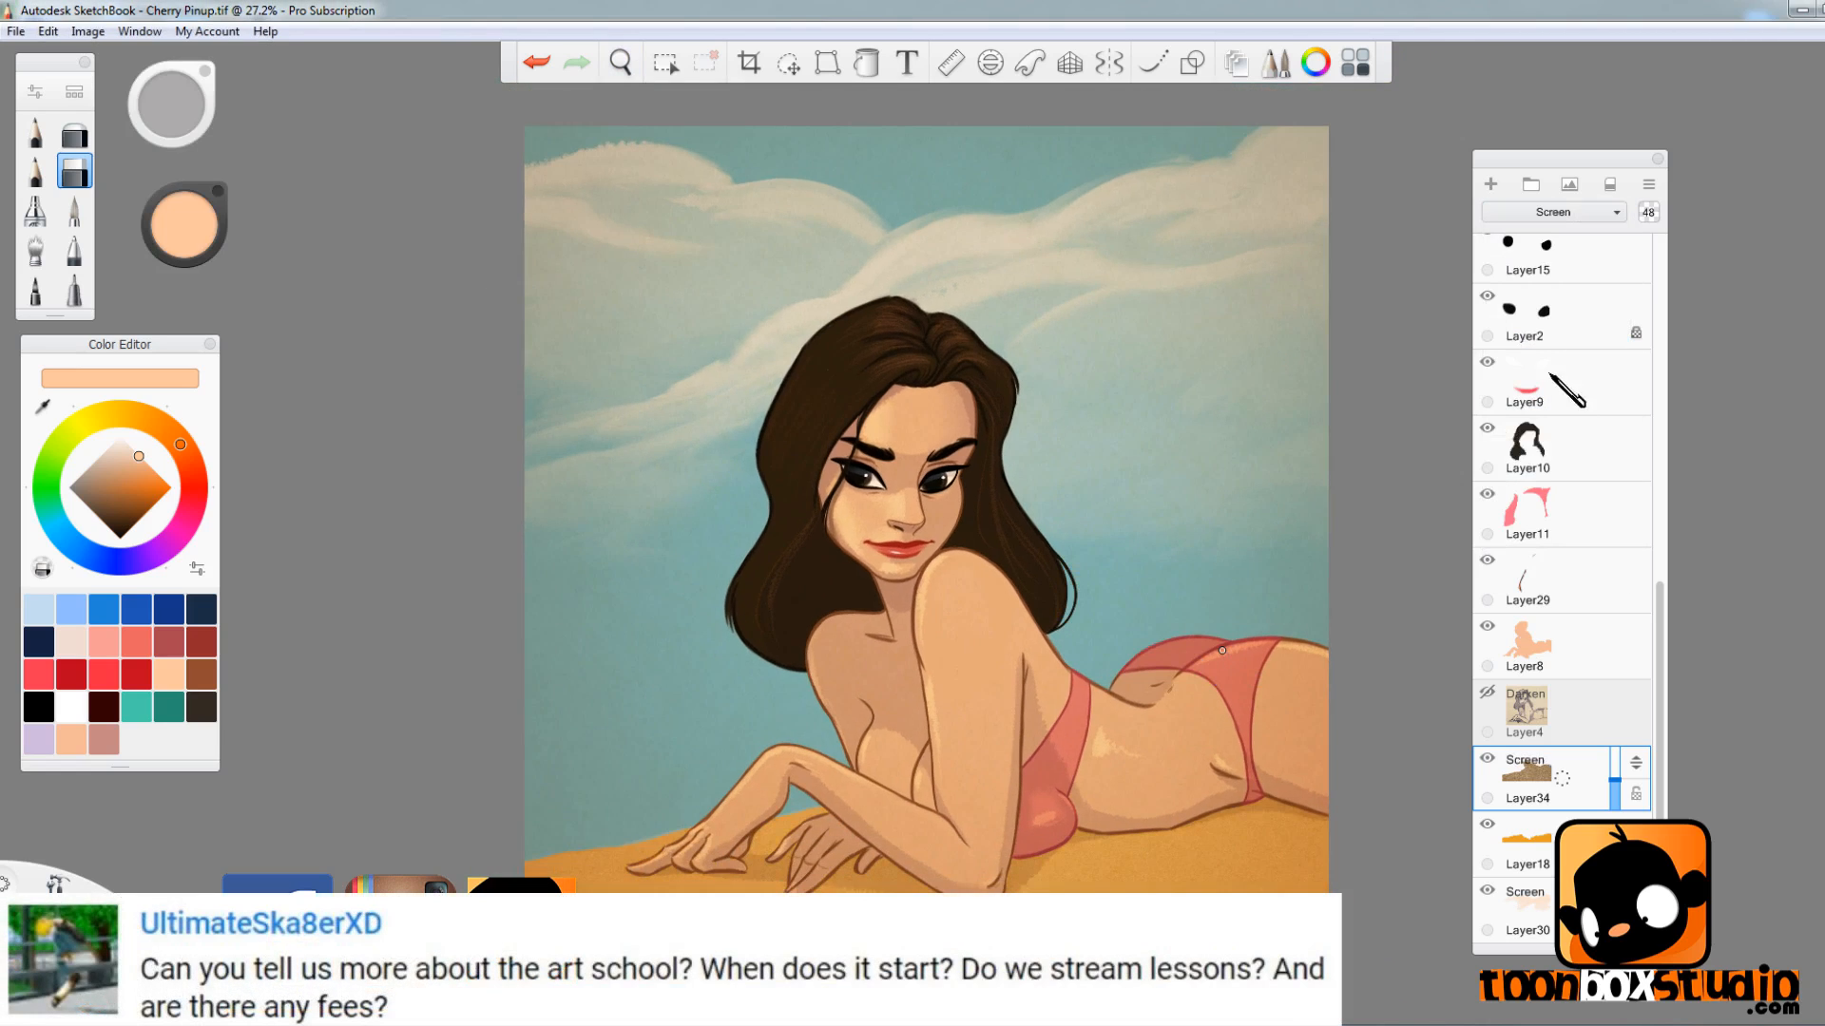
{"action": "left_click_drag", "start_coordinate": [1614, 781], "coordinate": [1617, 771]}
- Clean up the shading under the chin and on the neck on the Multiply layer Layer13, blending its edges
{"action": "key", "text": "space"}
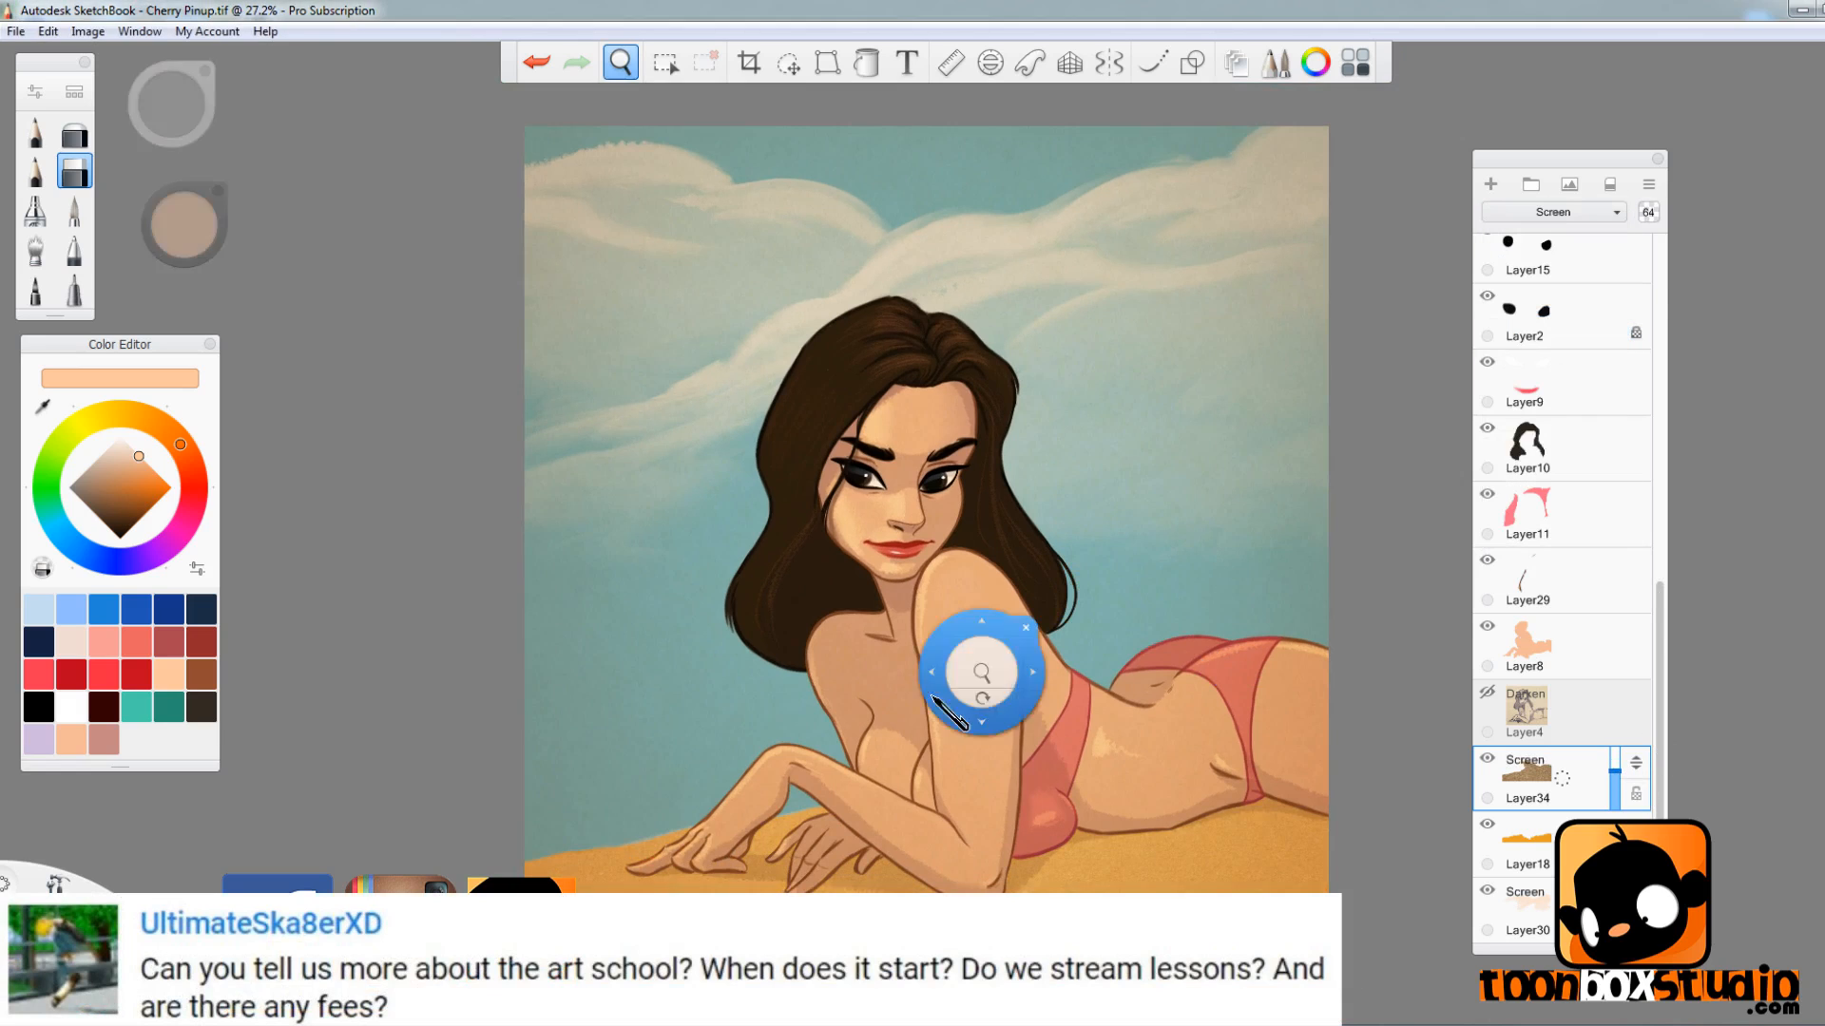
{"action": "left_click_drag", "start_coordinate": [982, 676], "coordinate": [1028, 743]}
{"action": "left_click_drag", "start_coordinate": [1659, 699], "coordinate": [1659, 323]}
{"action": "left_click", "coordinate": [1487, 378]}
{"action": "left_click", "coordinate": [1487, 378]}
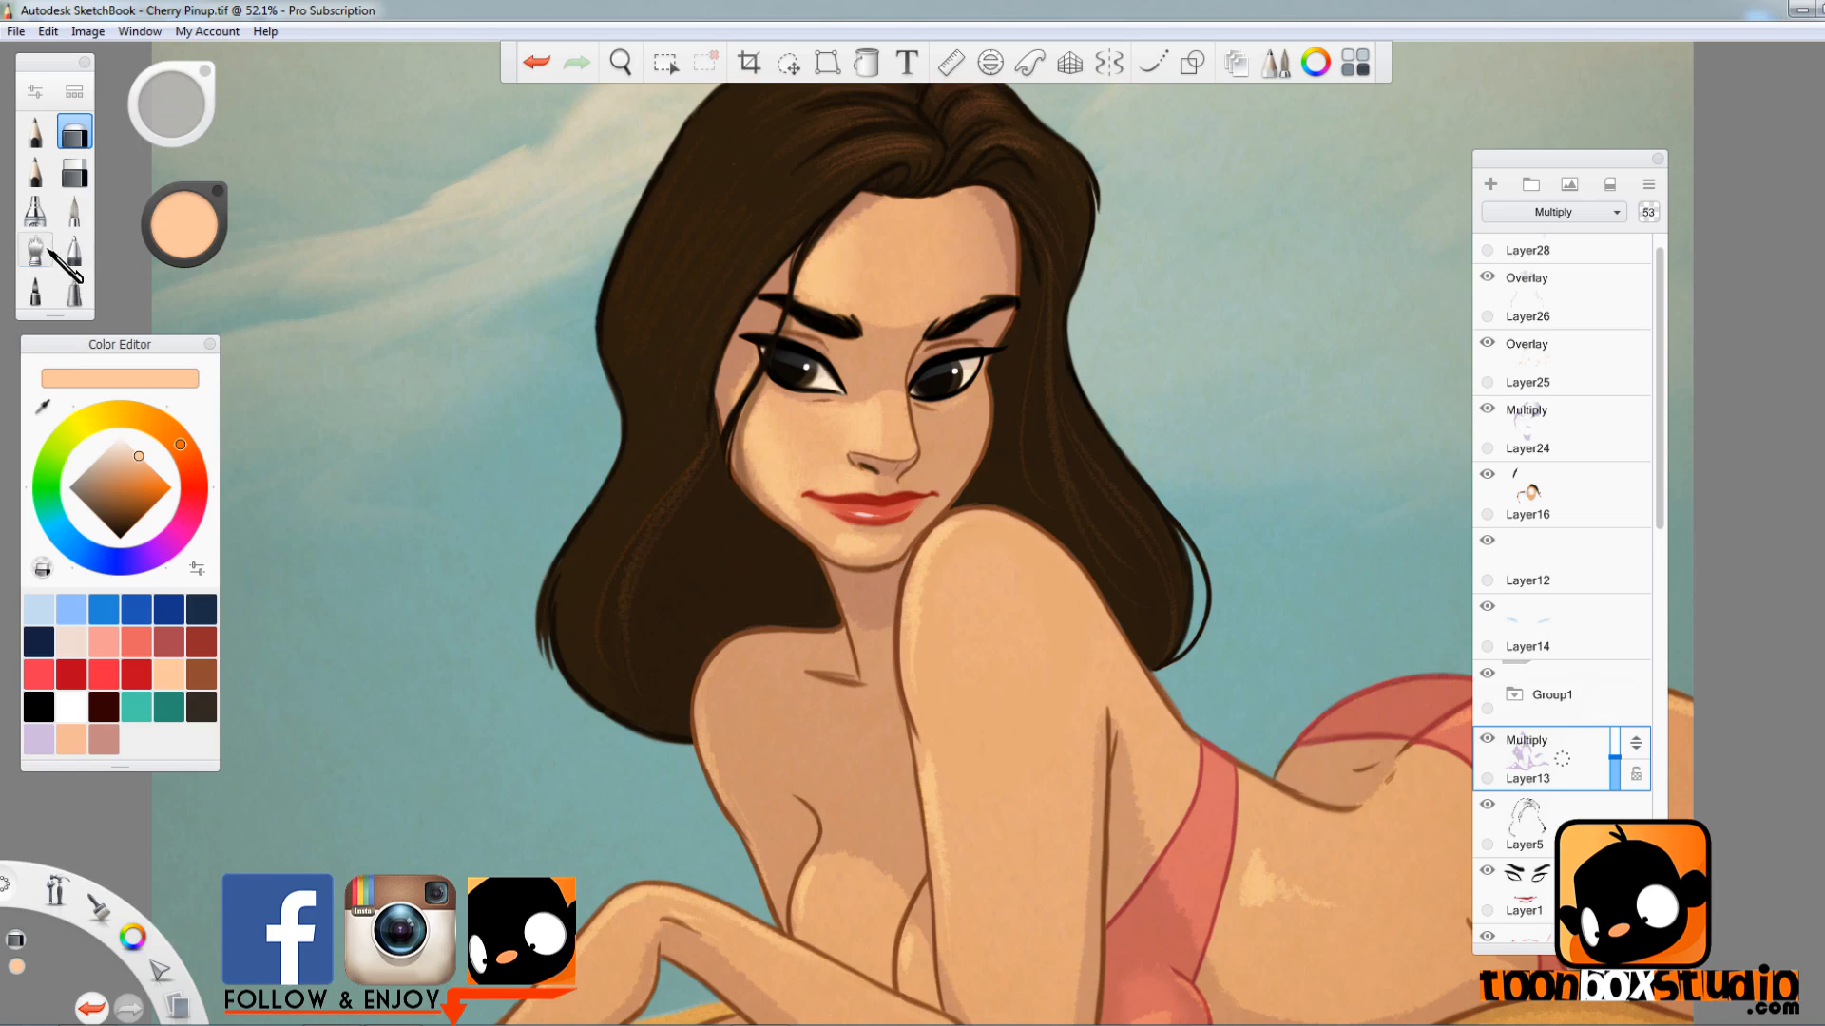
{"action": "left_click", "coordinate": [48, 252]}
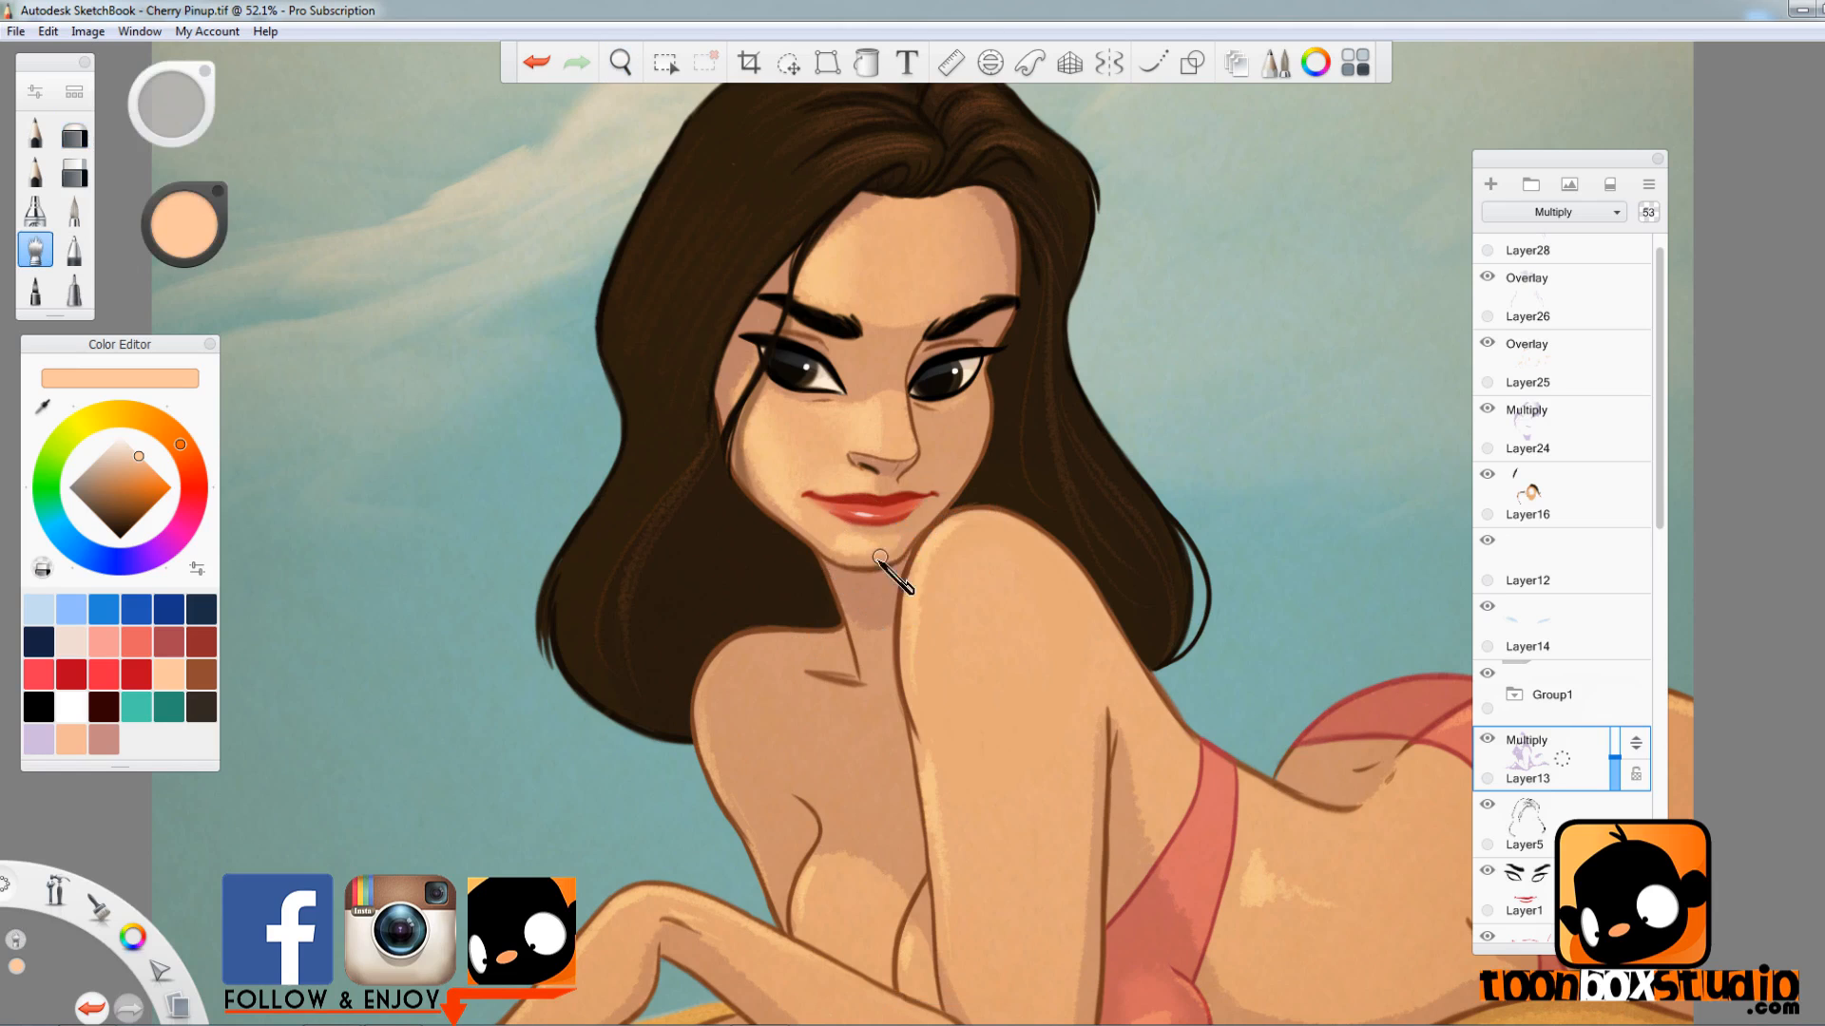
{"action": "key", "text": "space"}
{"action": "left_click_drag", "start_coordinate": [916, 713], "coordinate": [964, 361]}
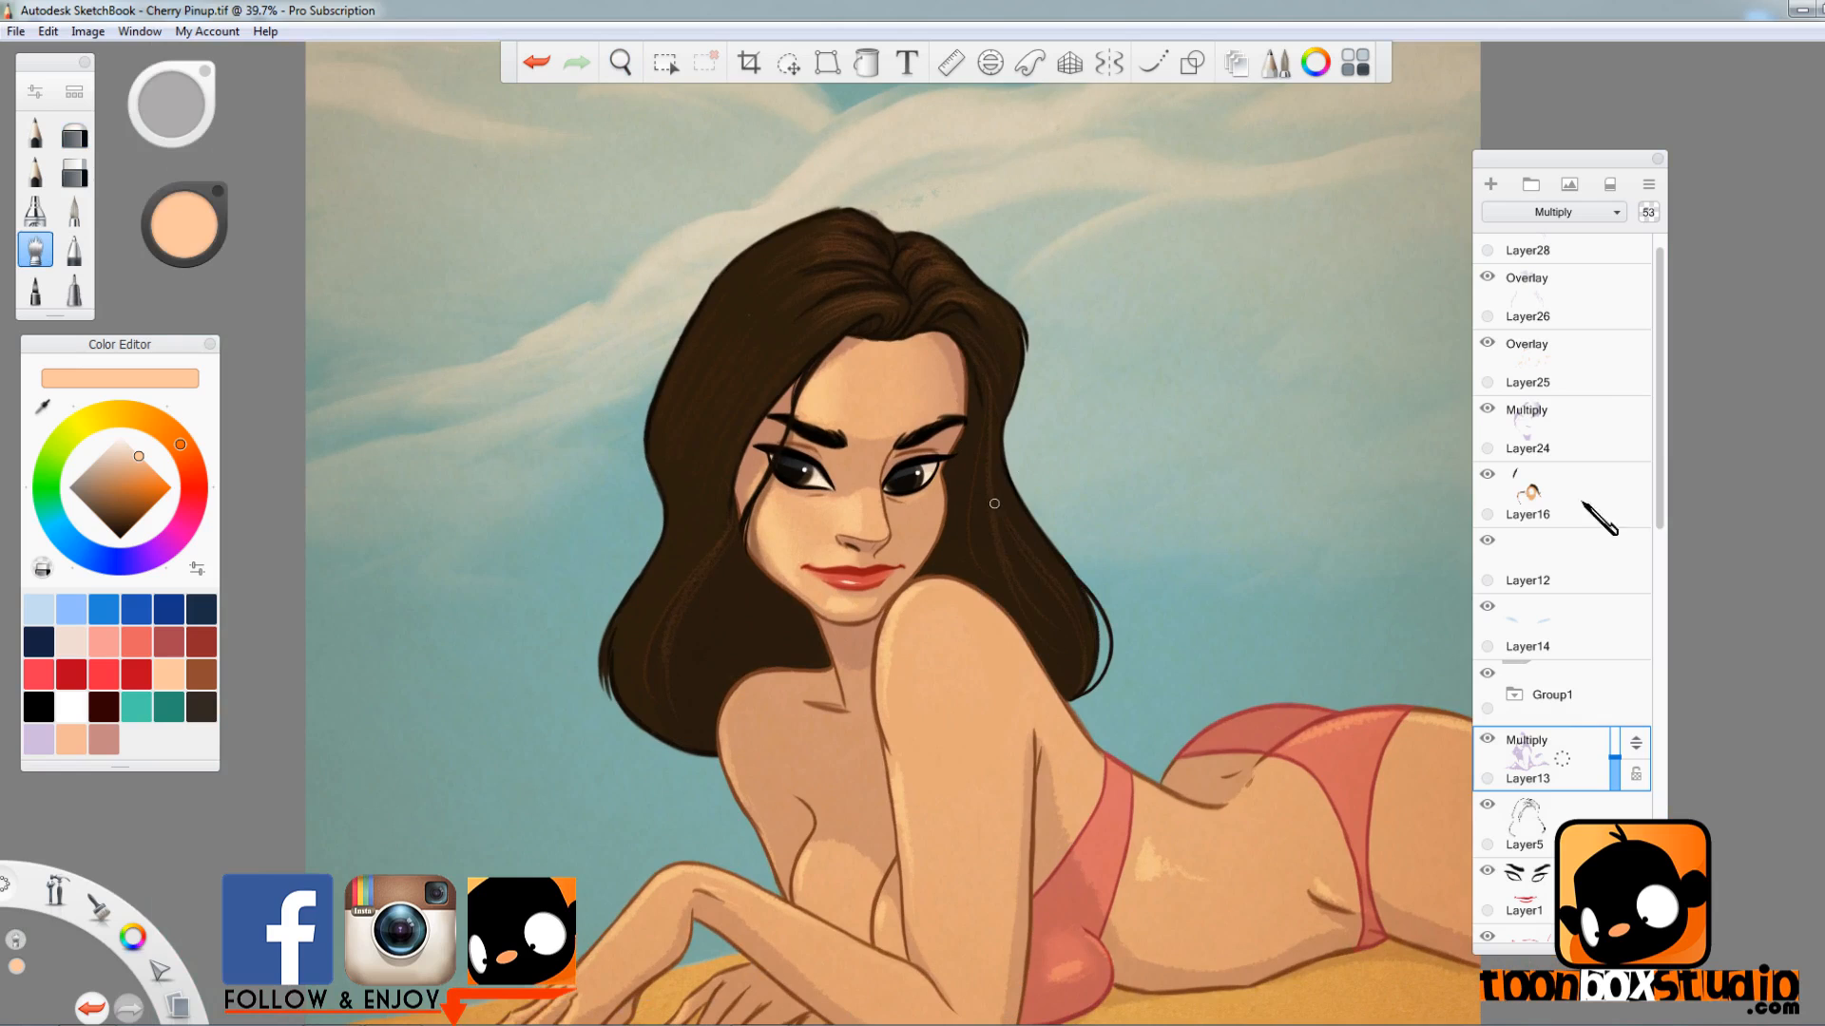
- Blend the cloud edges in the sky's upper-right corner on the Screen layer Layer30 and check the whole composition
{"action": "left_click", "coordinate": [1582, 433]}
{"action": "key", "text": "space"}
{"action": "left_click_drag", "start_coordinate": [1055, 608], "coordinate": [1013, 656]}
{"action": "mouse_move", "coordinate": [1659, 359]}
{"action": "left_mouse_down"}
{"action": "mouse_move", "coordinate": [1653, 344]}
{"action": "mouse_move", "coordinate": [1659, 775]}
{"action": "left_mouse_up"}
{"action": "left_click", "coordinate": [1587, 712]}
{"action": "key", "text": "b"}
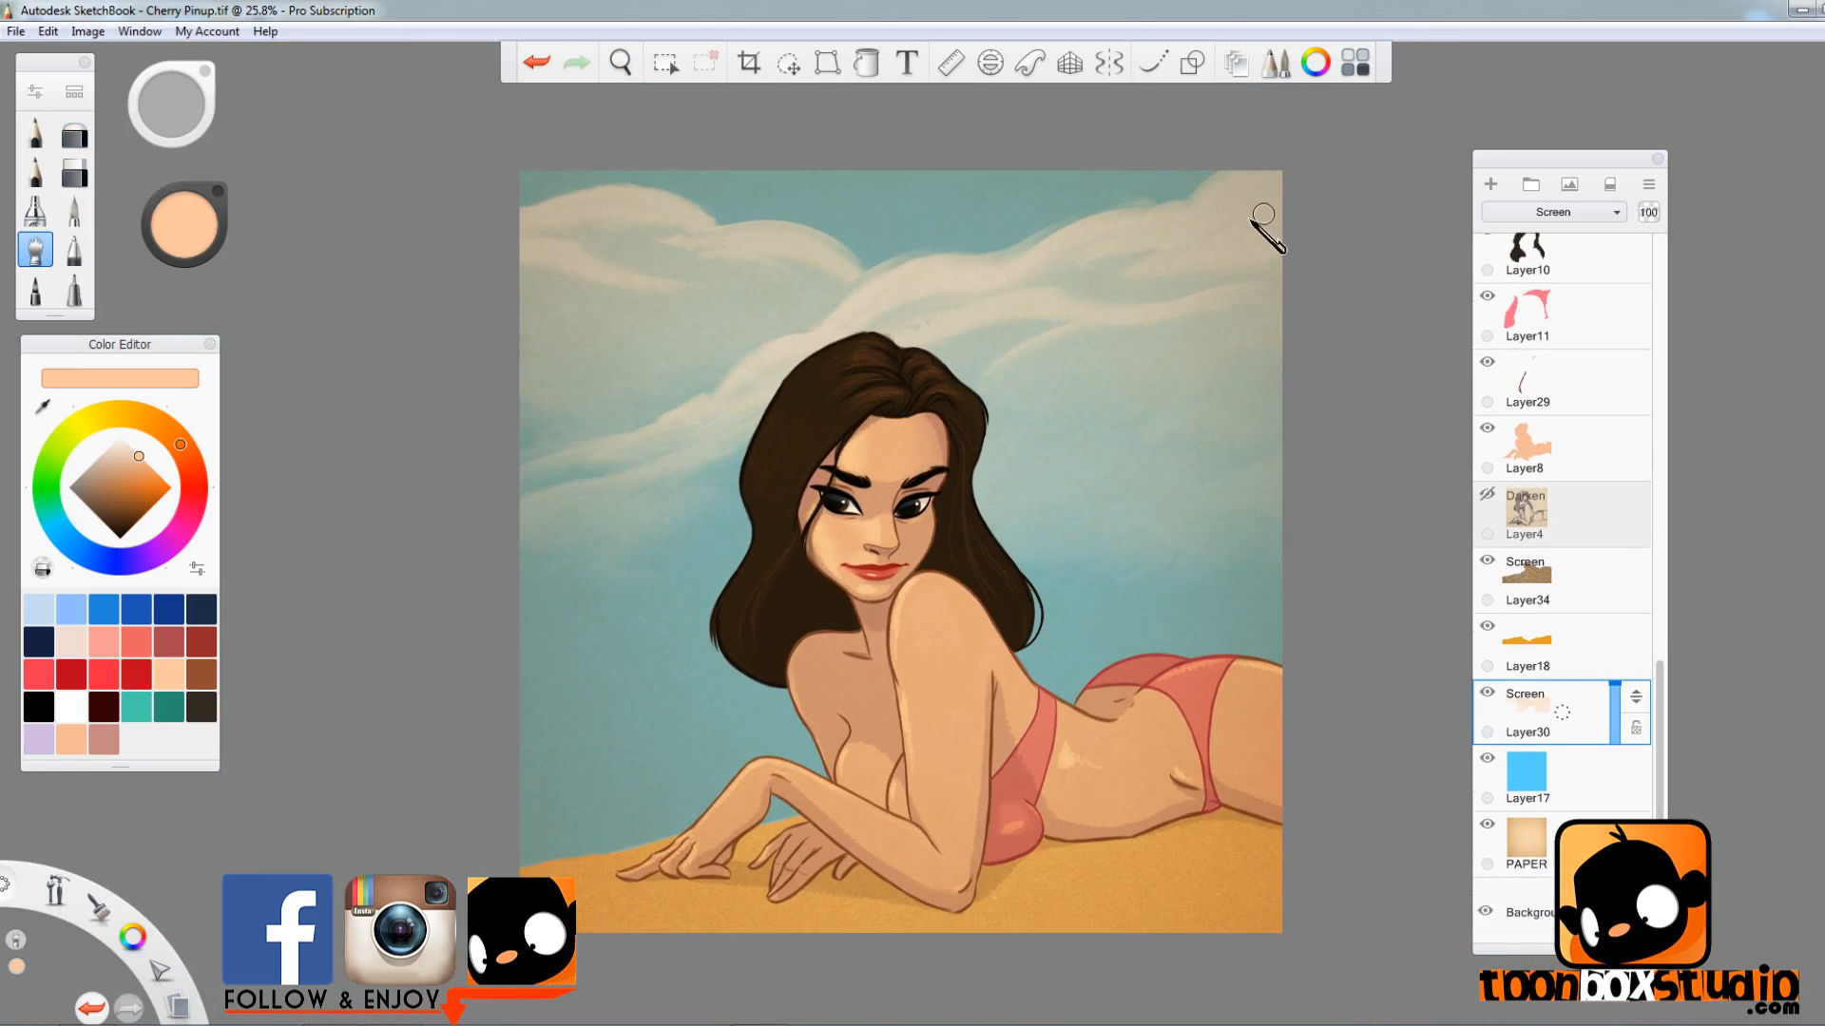
{"action": "key", "text": "space"}
{"action": "left_click_drag", "start_coordinate": [1166, 519], "coordinate": [1245, 684]}
{"action": "key", "text": "space"}
{"action": "left_click_drag", "start_coordinate": [1022, 532], "coordinate": [1029, 593]}
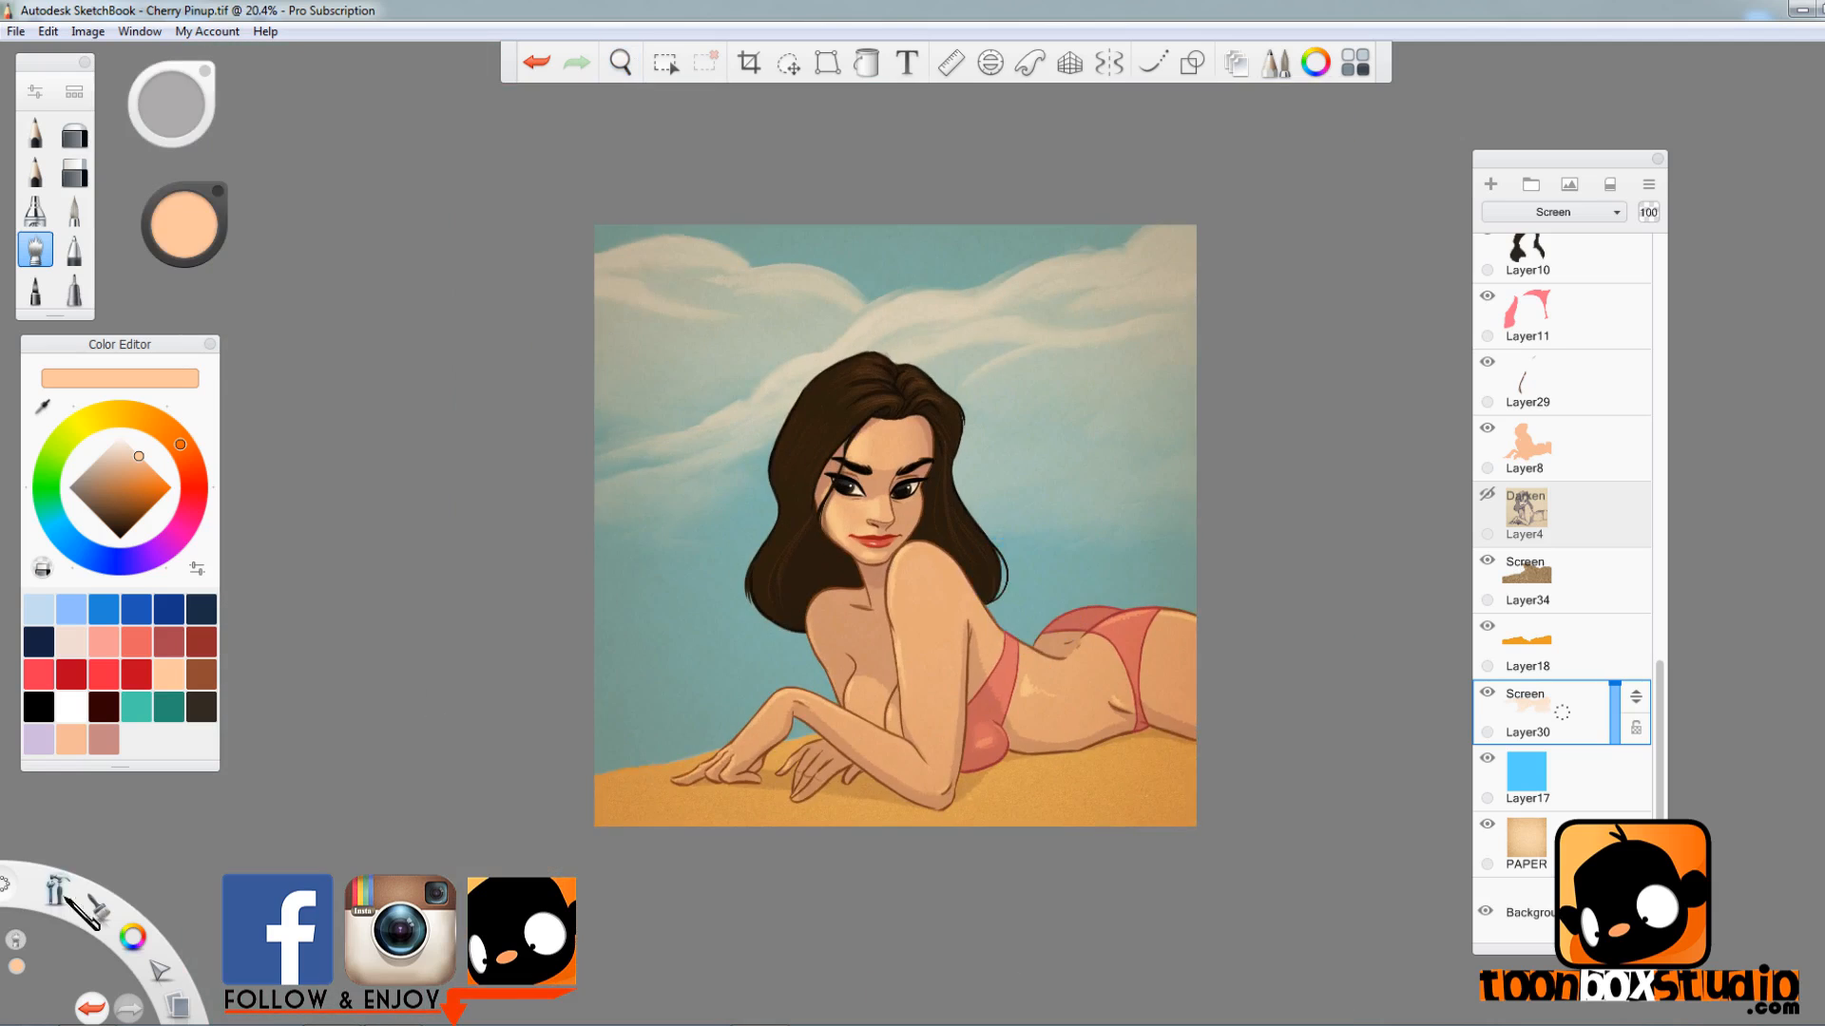
{"action": "left_click_drag", "start_coordinate": [65, 898], "coordinate": [69, 928]}
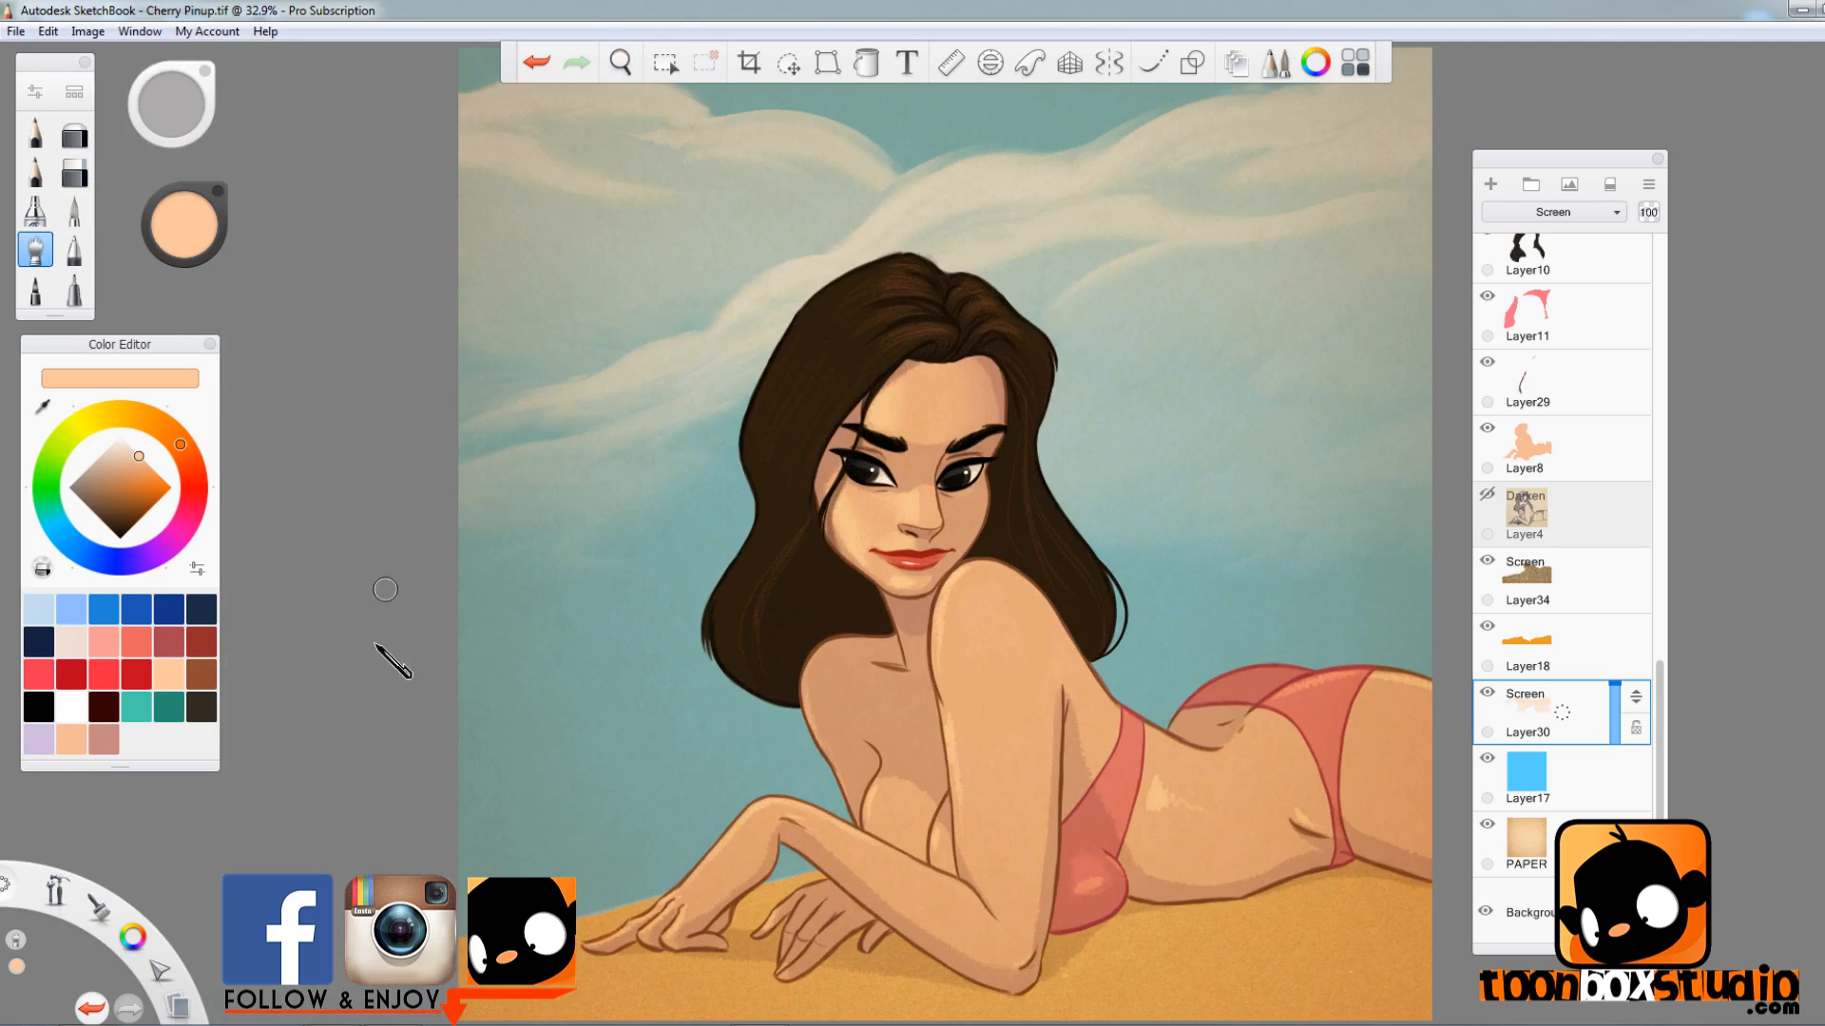
{"action": "key", "text": "space"}
{"action": "left_click_drag", "start_coordinate": [1012, 614], "coordinate": [1051, 700]}
- Paint a lavender shadow on the sand beneath the forearm and elbow on the Multiply layer Layer24 and erase the excess
{"action": "left_click", "coordinate": [35, 133]}
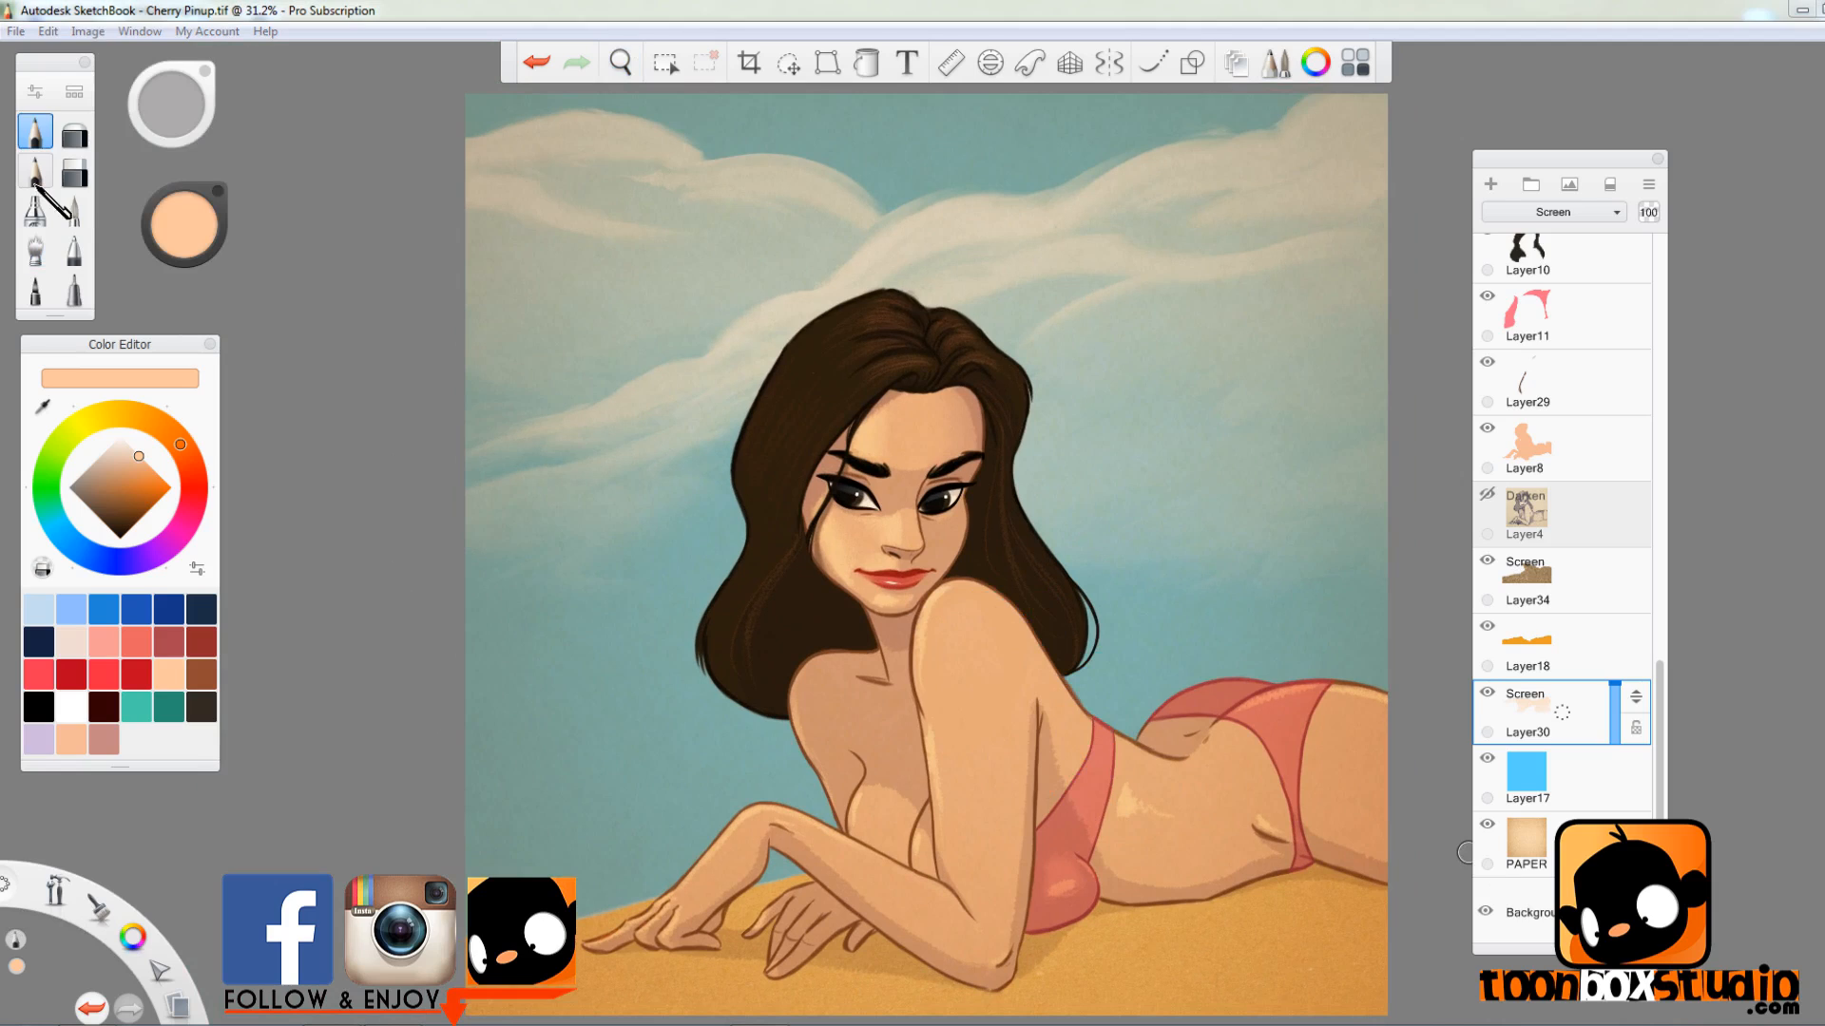
{"action": "left_click_drag", "start_coordinate": [1678, 696], "coordinate": [1682, 314]}
{"action": "left_click", "coordinate": [1540, 407]}
{"action": "left_click", "coordinate": [35, 171]}
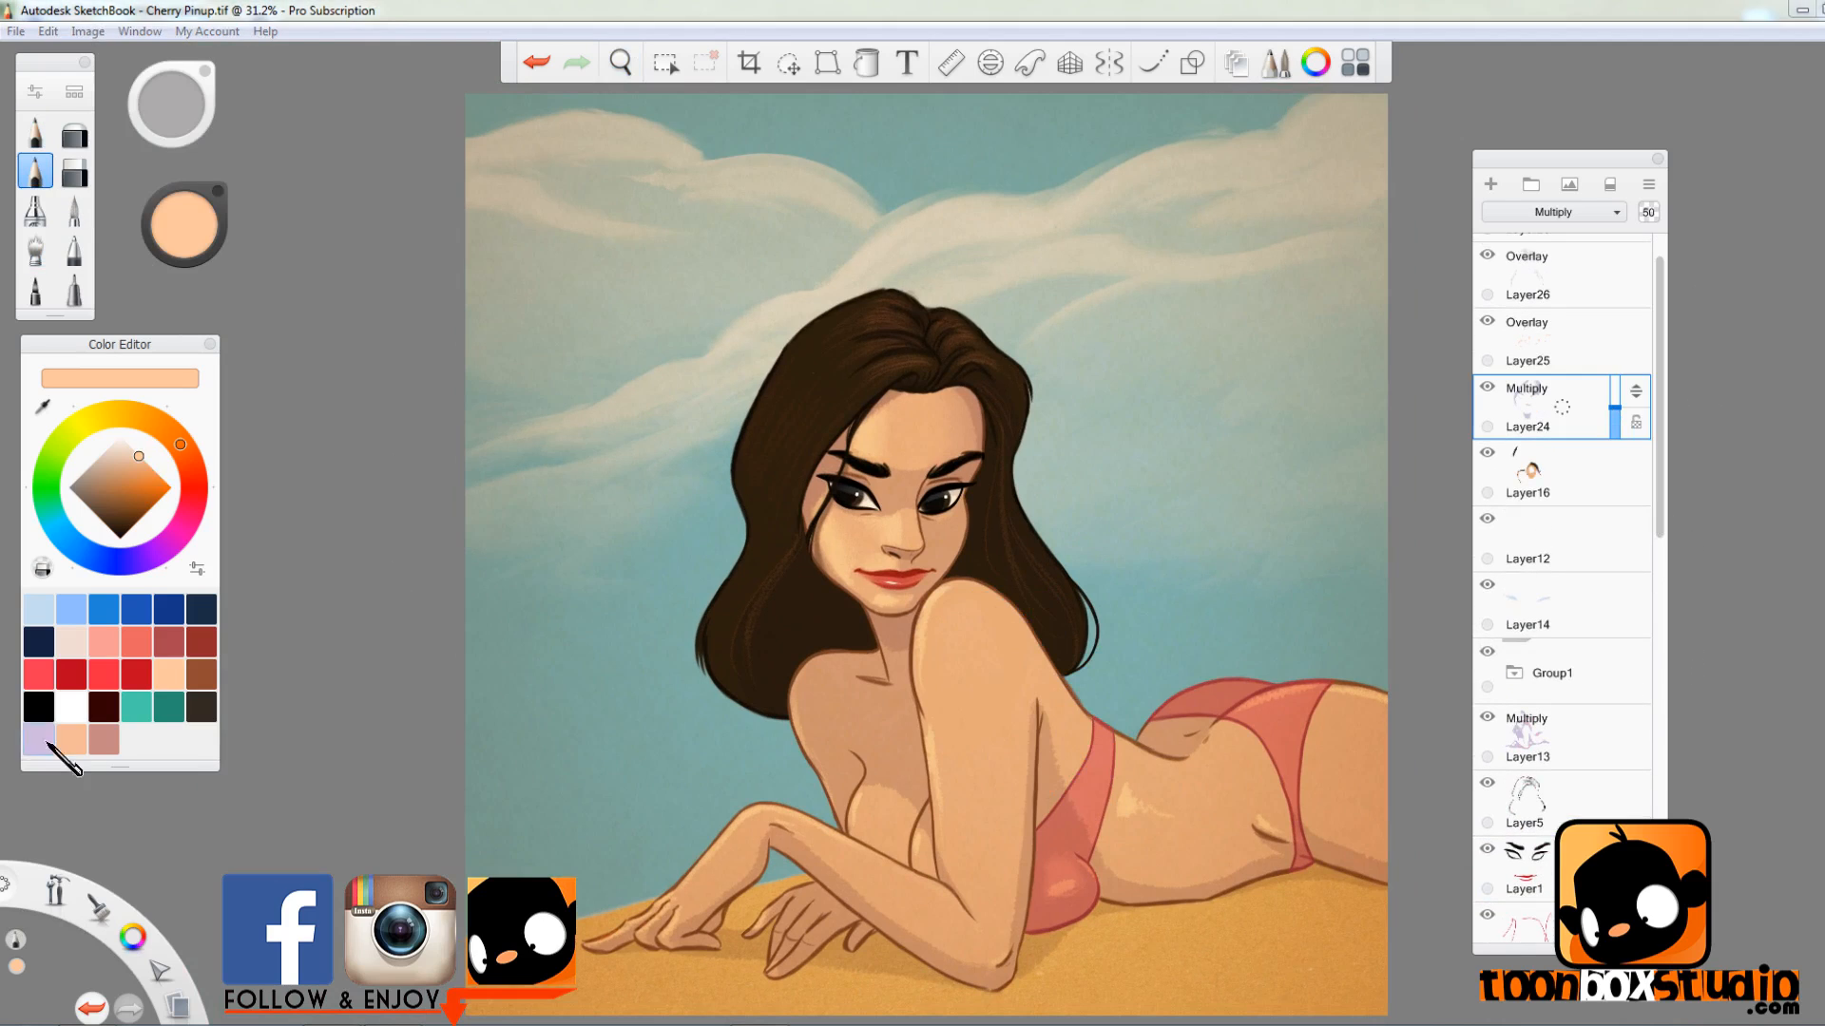
{"action": "left_click", "coordinate": [38, 738]}
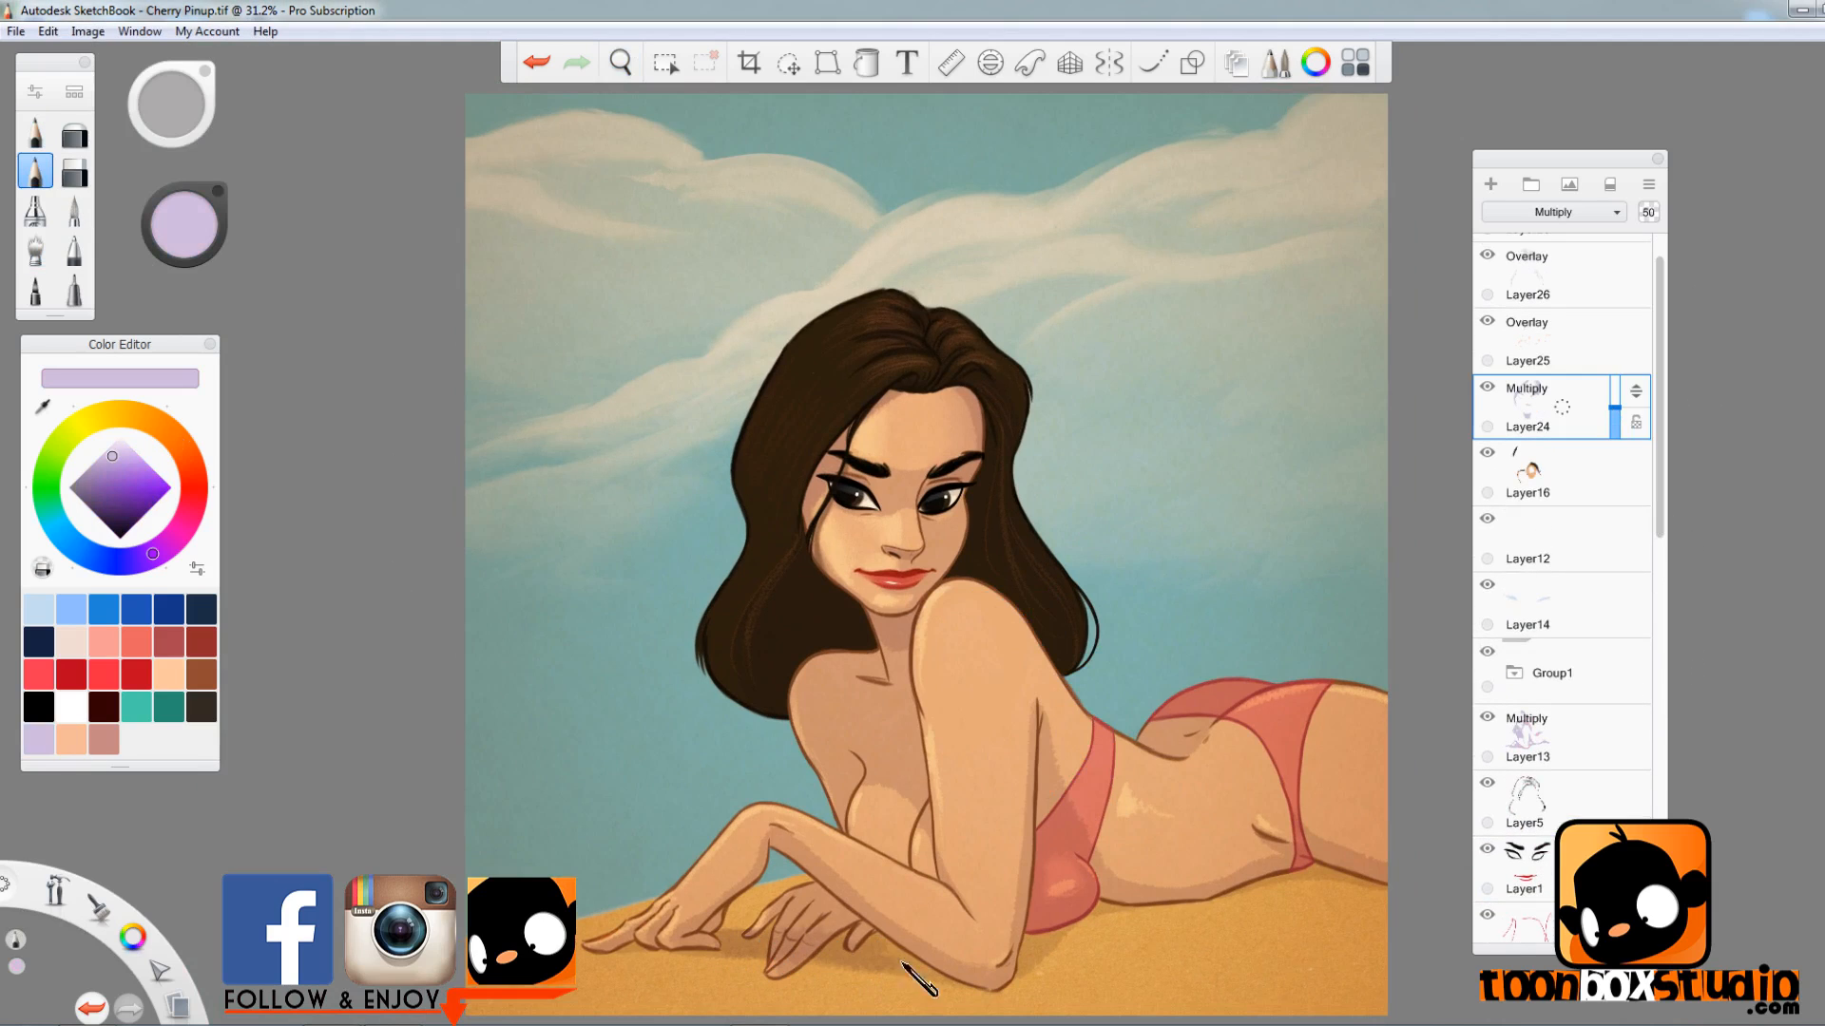
{"action": "left_click", "coordinate": [81, 175]}
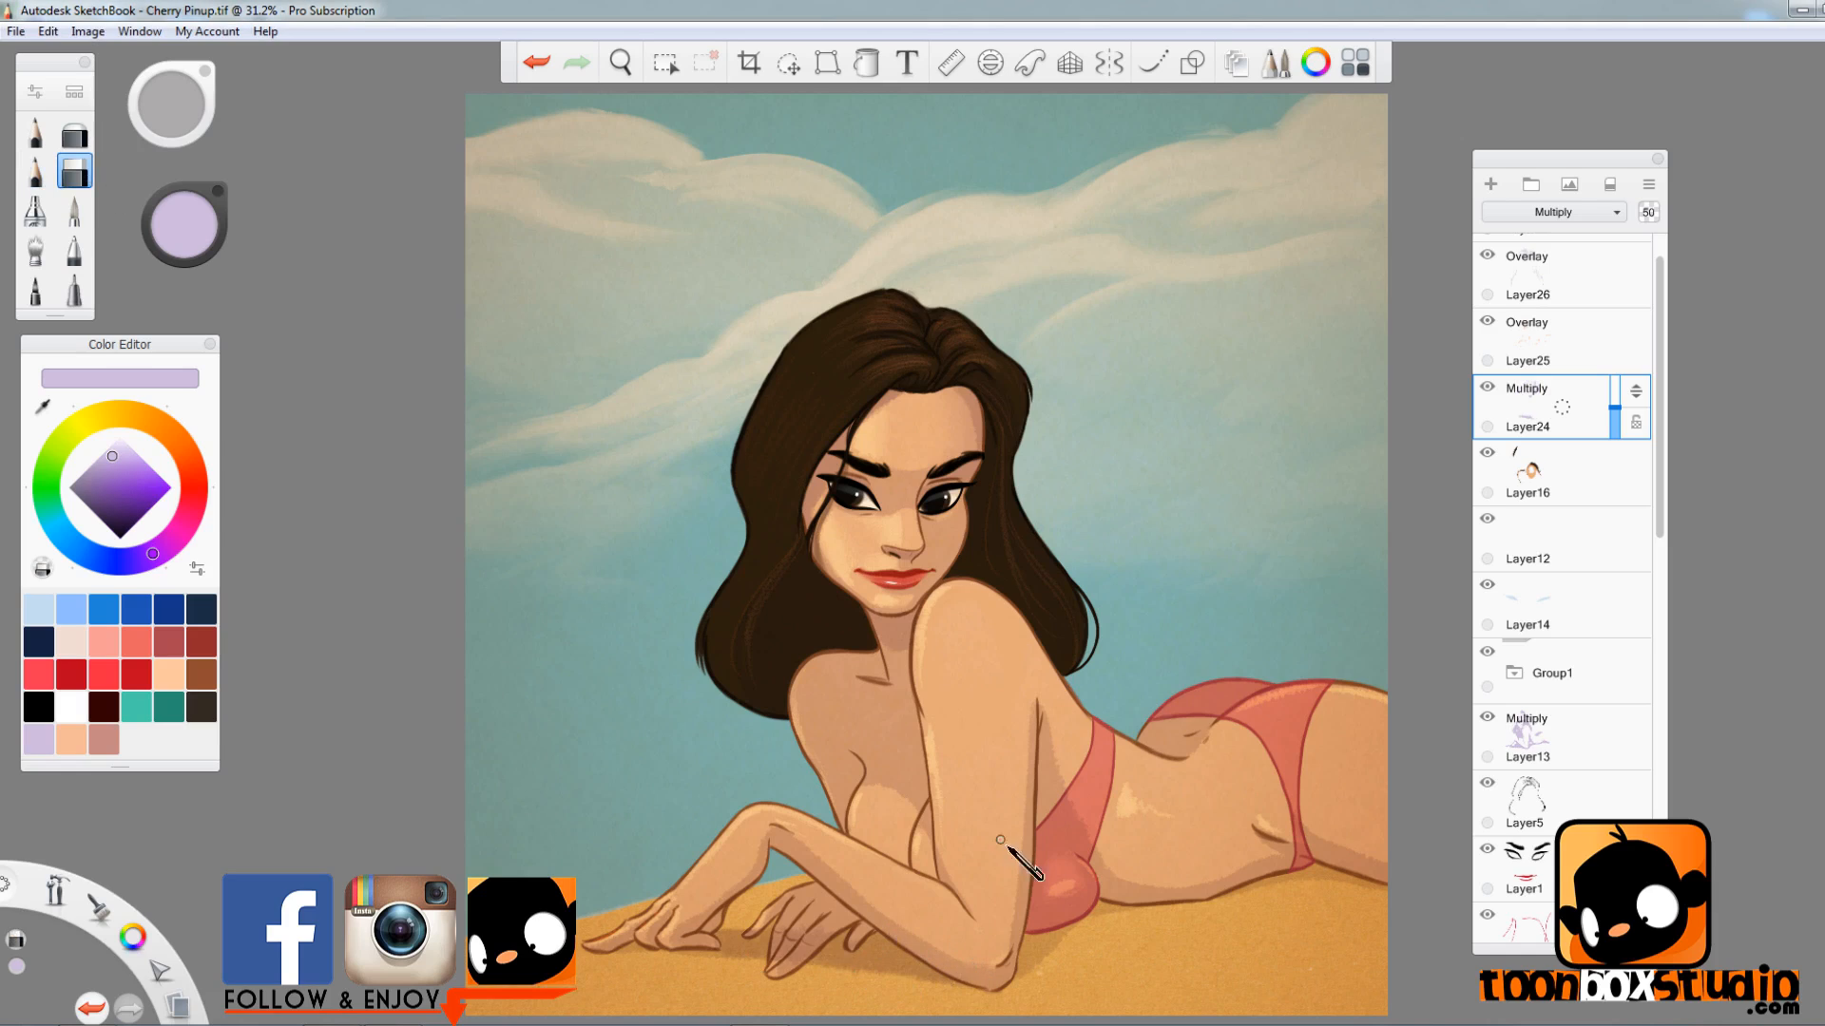
- Extend the lavender ground shadow along the sand beneath the torso and hips, erasing to refine its edge
{"action": "key", "text": "s"}
{"action": "key", "text": "b"}
{"action": "key", "text": "b"}
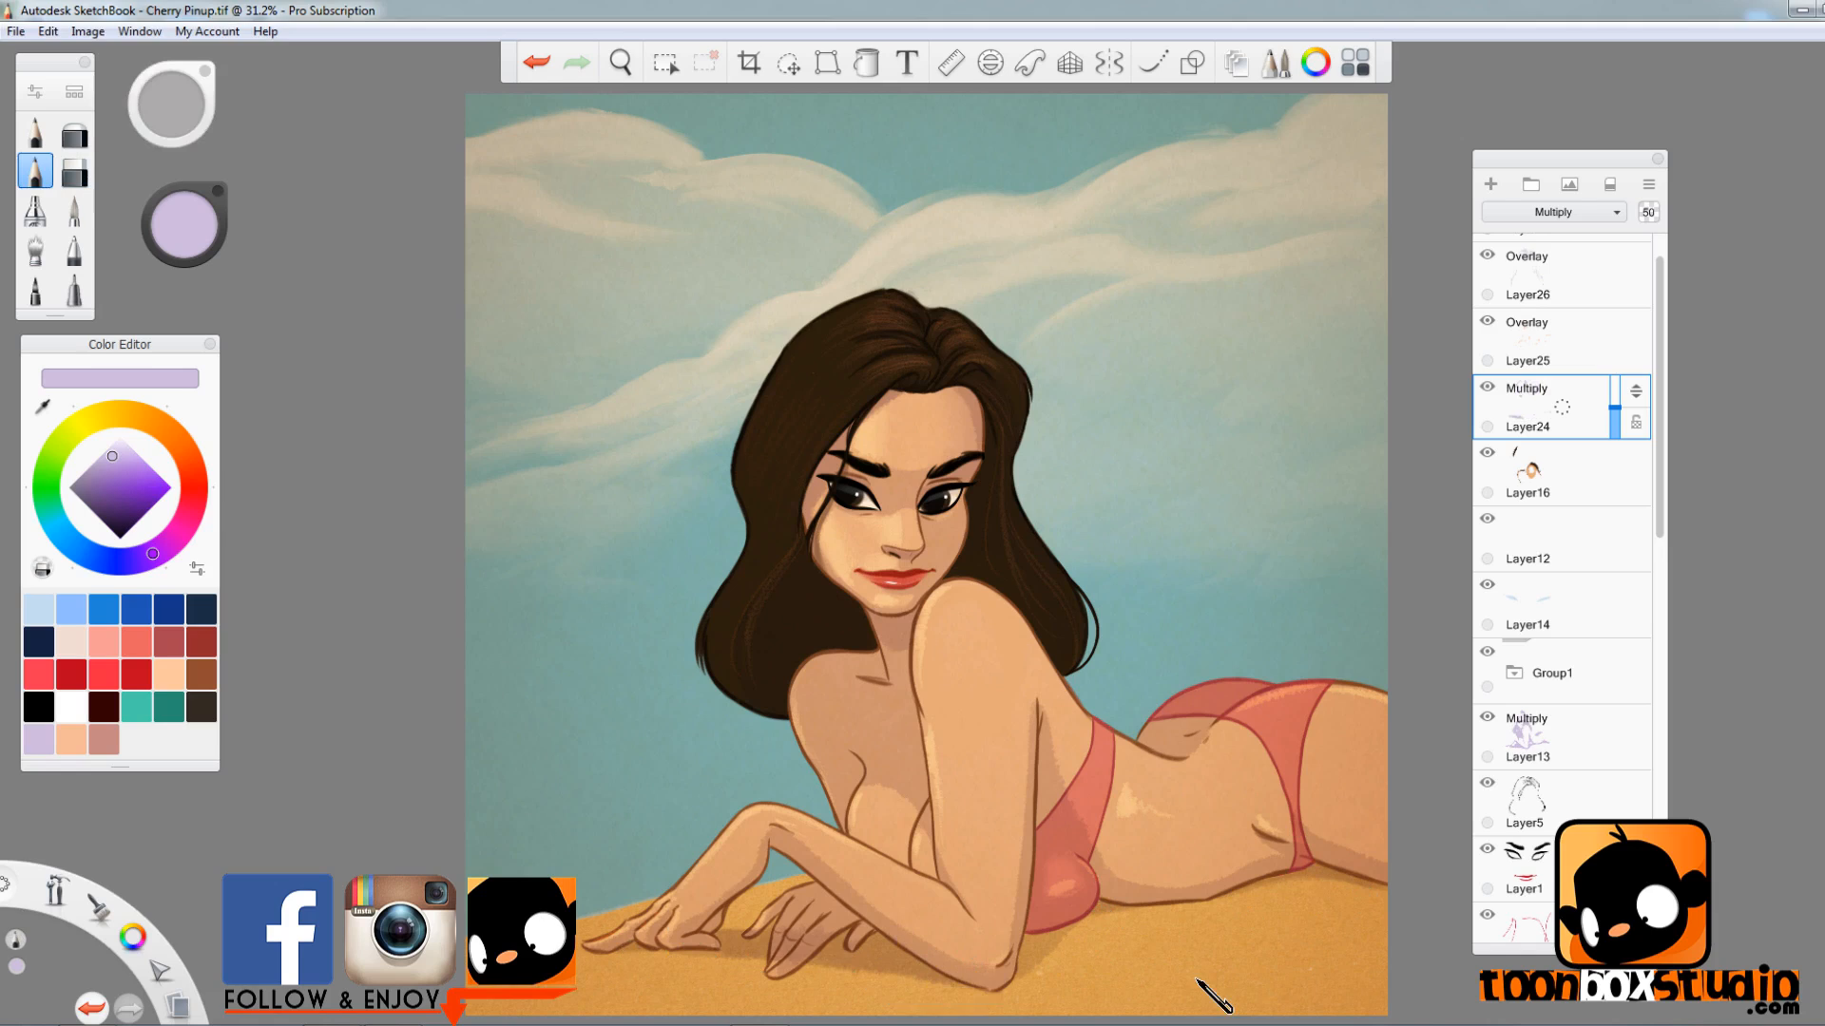
{"action": "key", "text": "e"}
{"action": "key", "text": "s"}
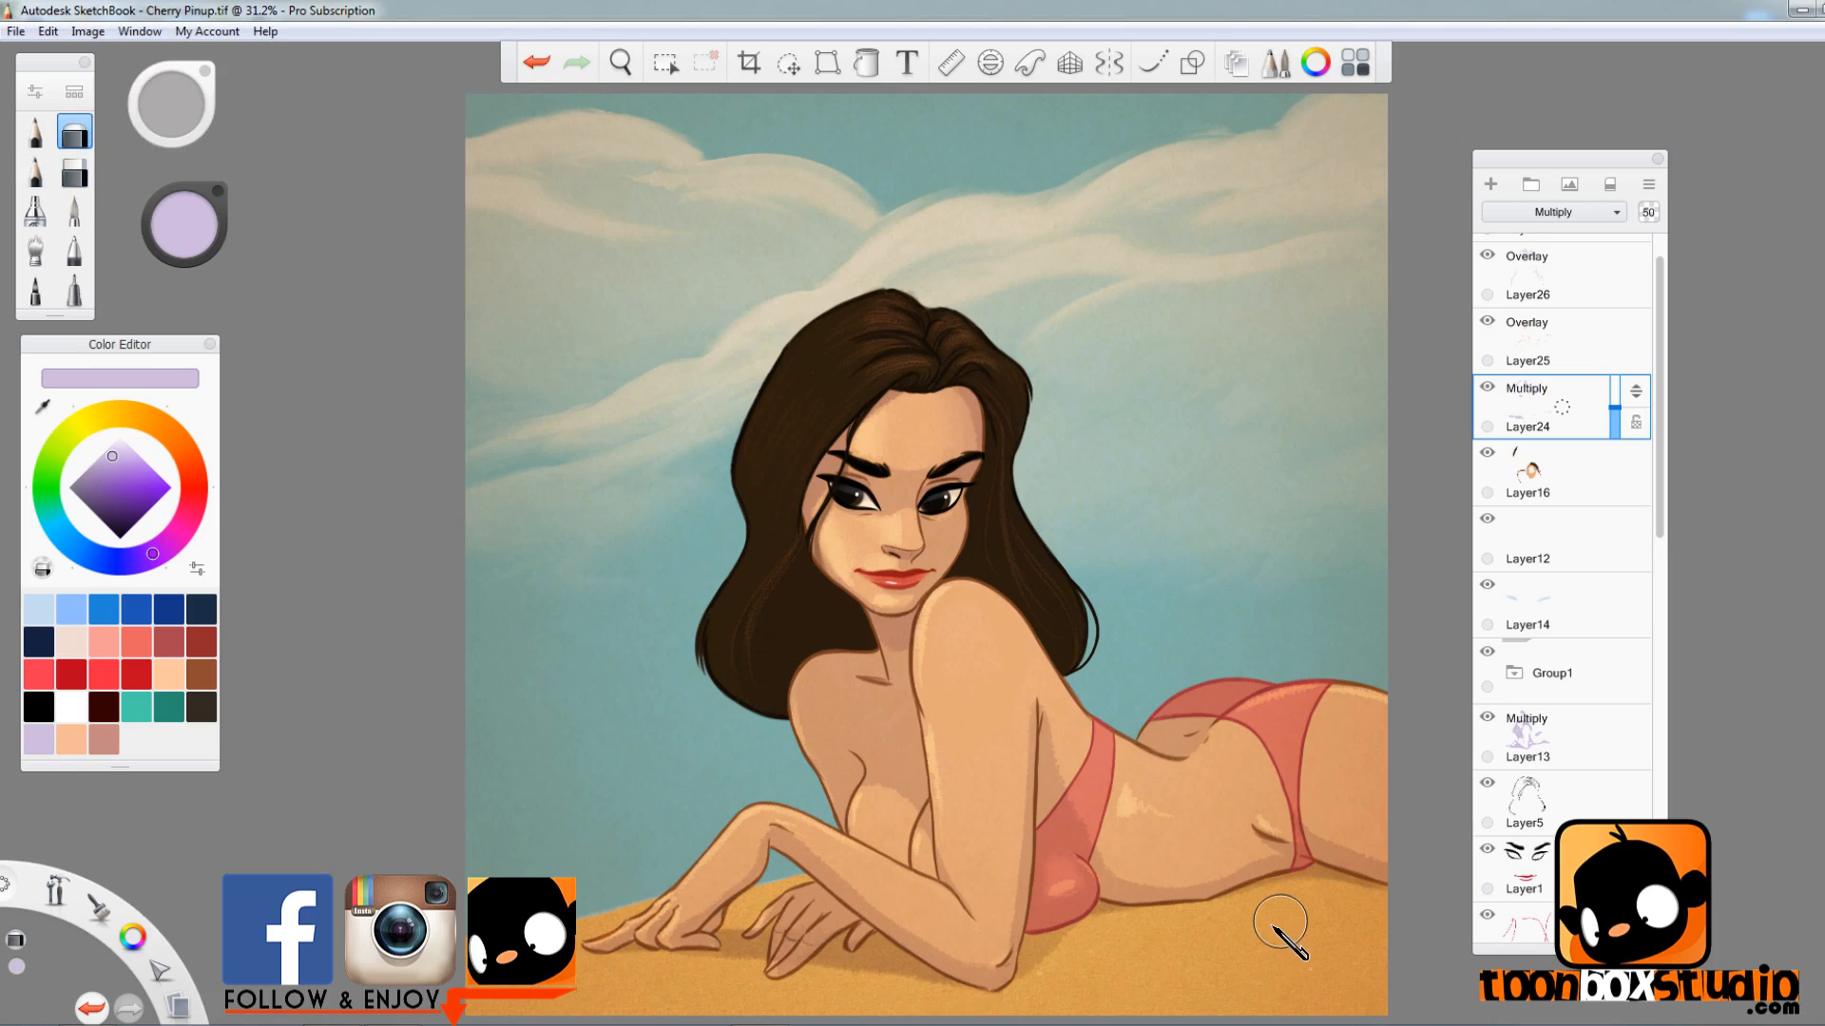
{"action": "key", "text": "b"}
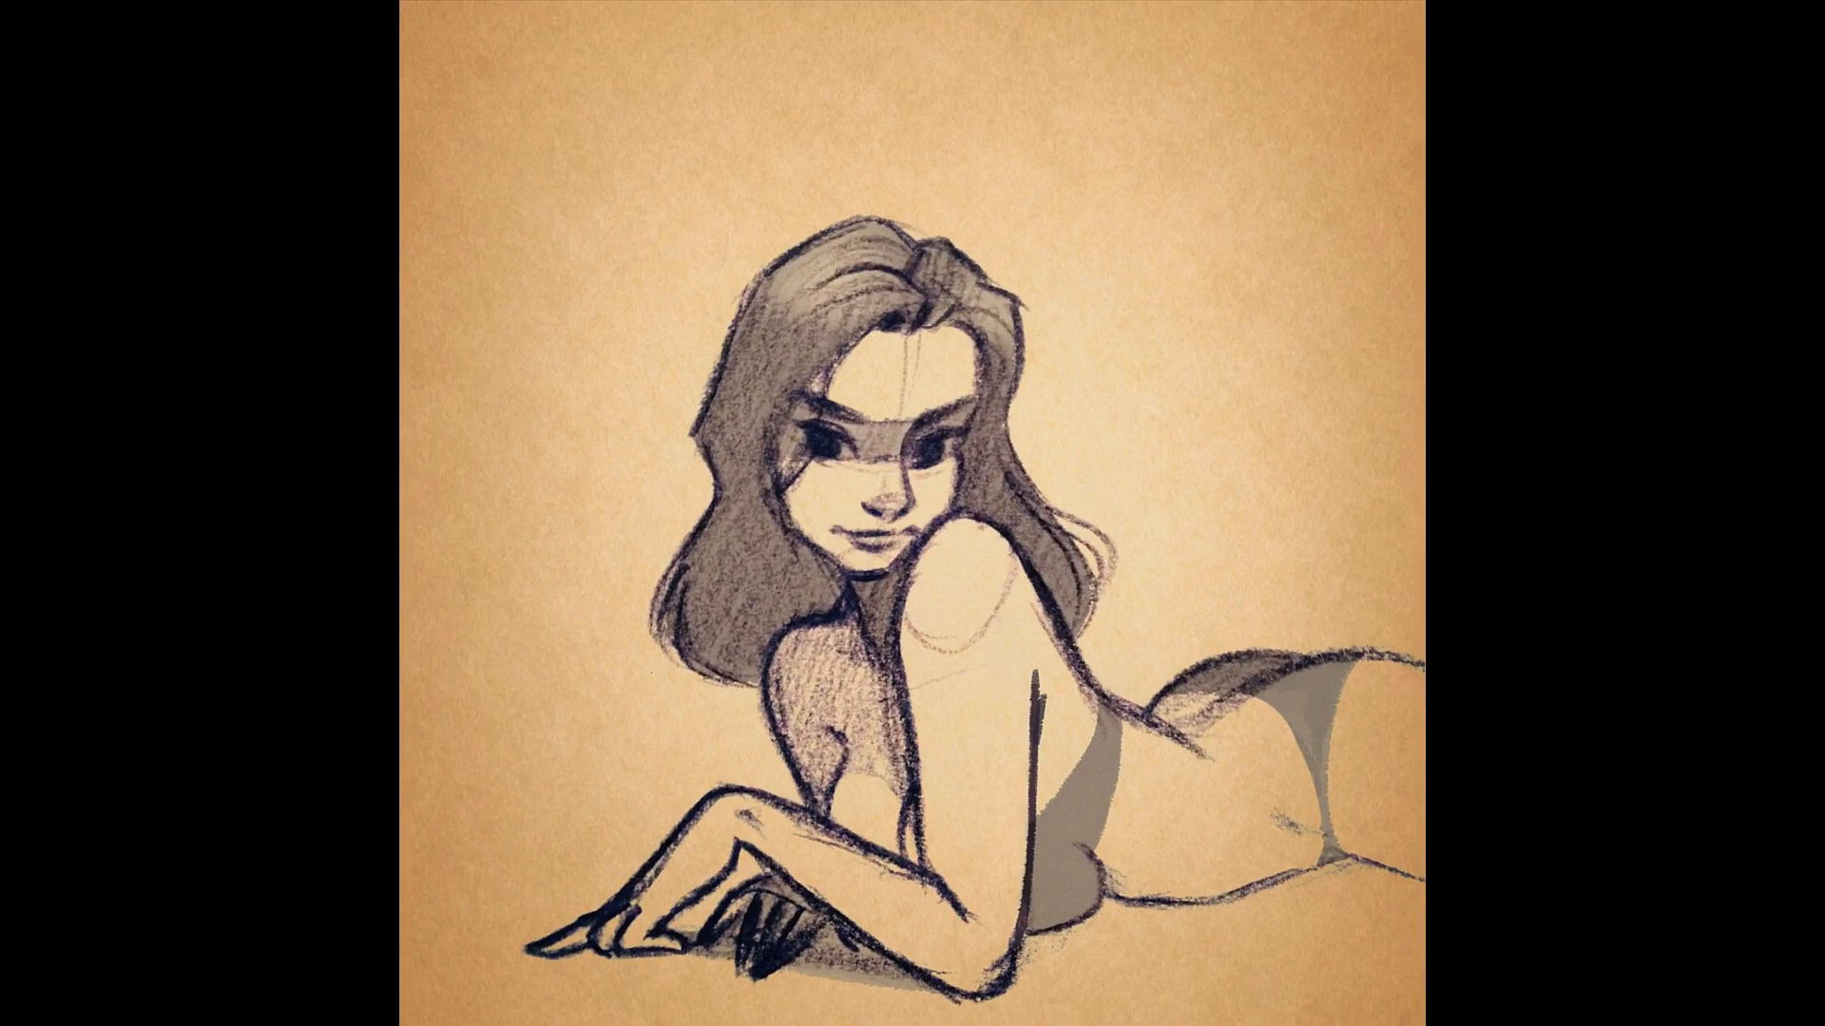